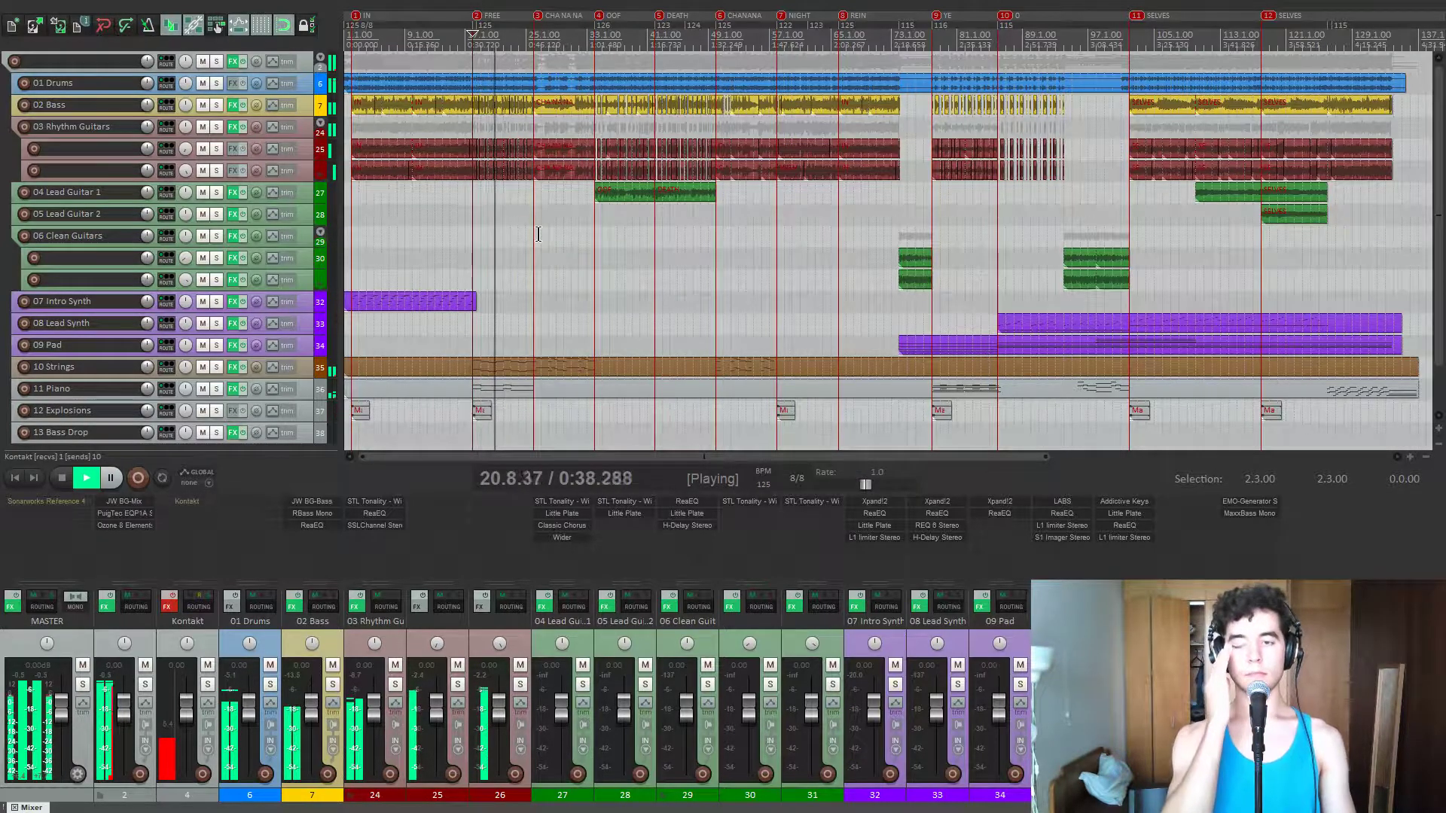
- Stop playback and place the edit cursor at the DEATH marker, bar 42
key("space")
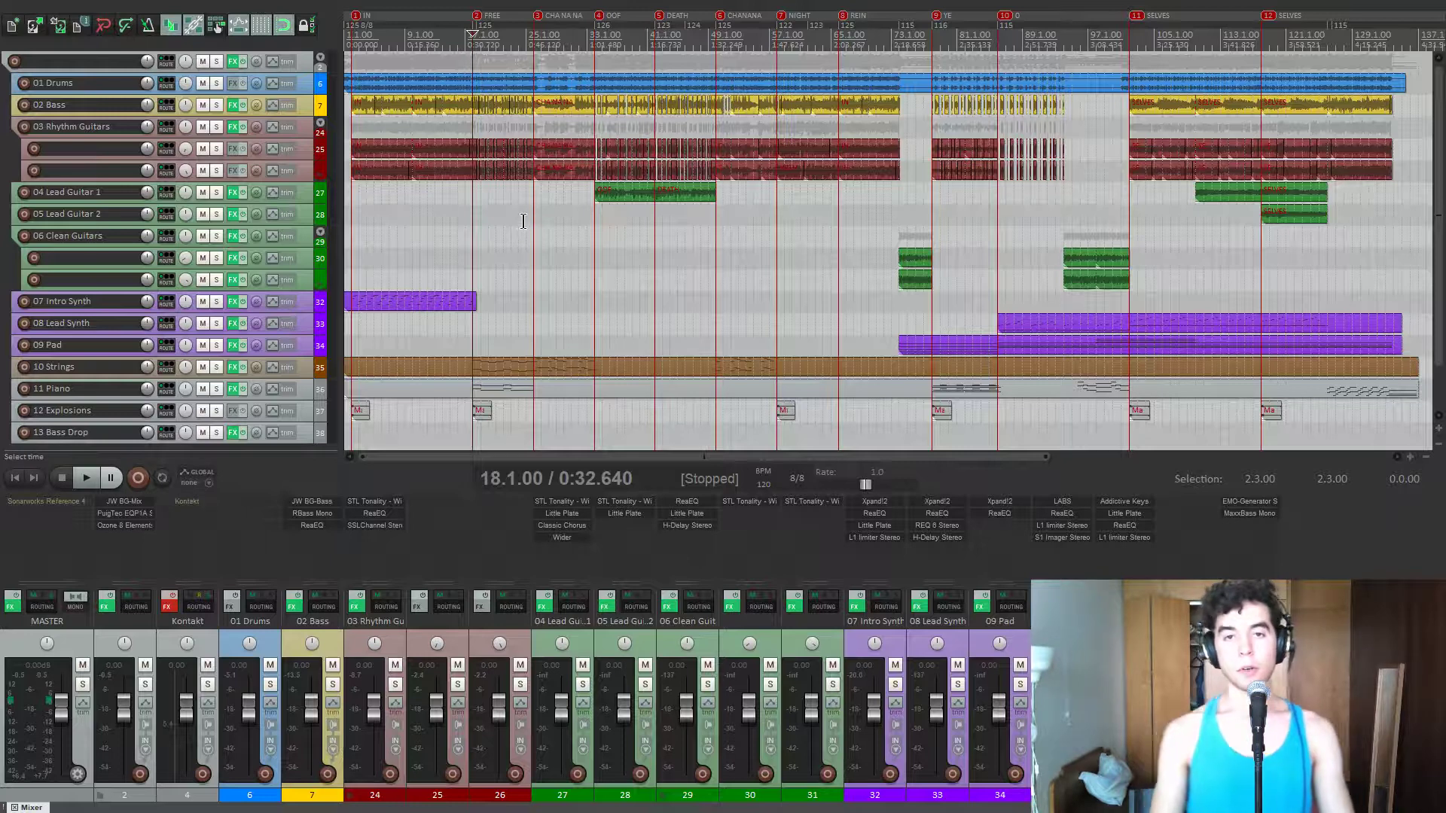
scroll(554, 233, "up", 2)
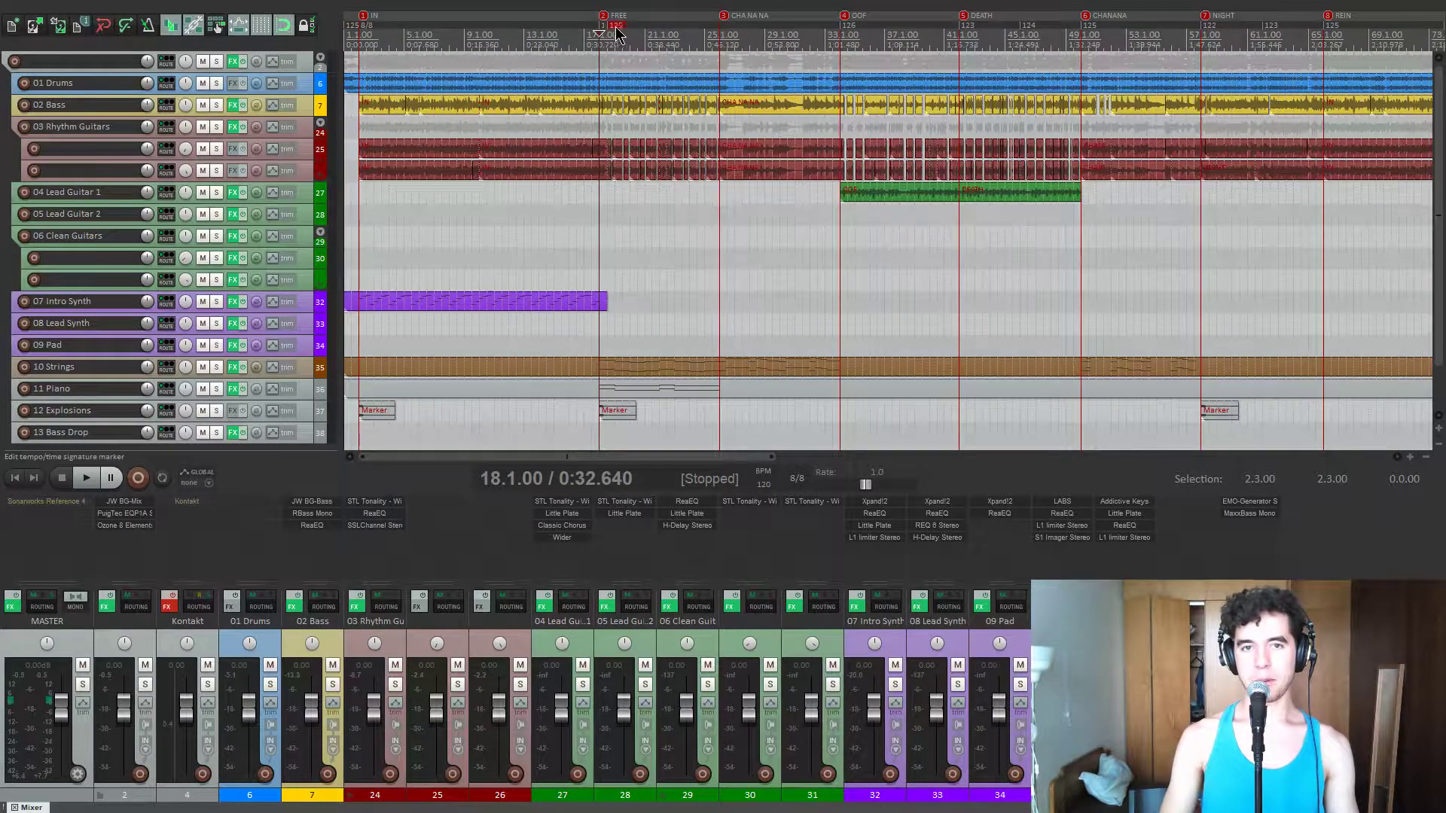
left_click(949, 67)
scroll(949, 68, "down", 3)
scroll(948, 71, "up", 2)
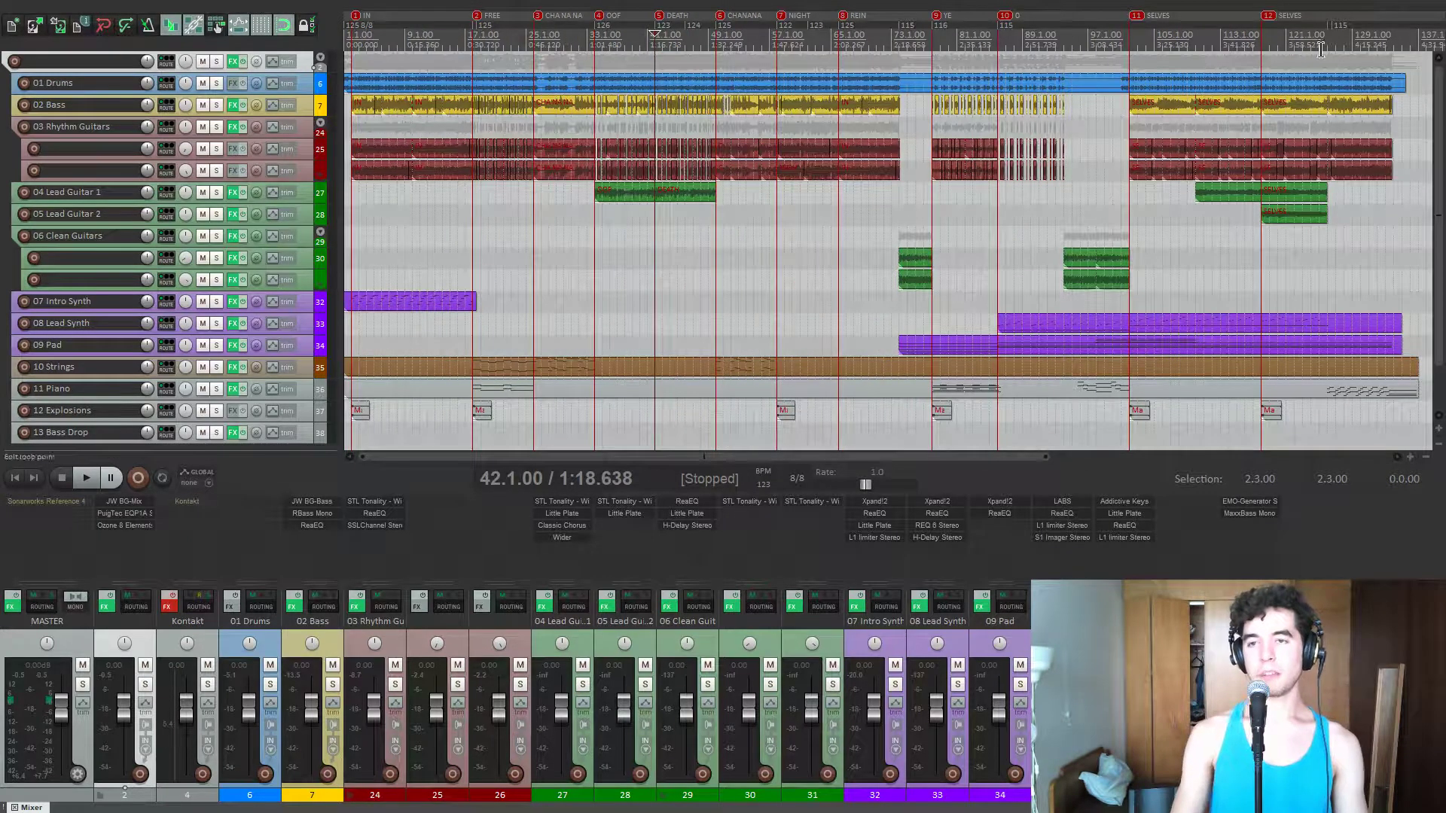
- Place the edit cursor at marker 12, bar 118, and briefly play the song from there
left_click(1259, 59)
scroll(602, 68, "down", 2)
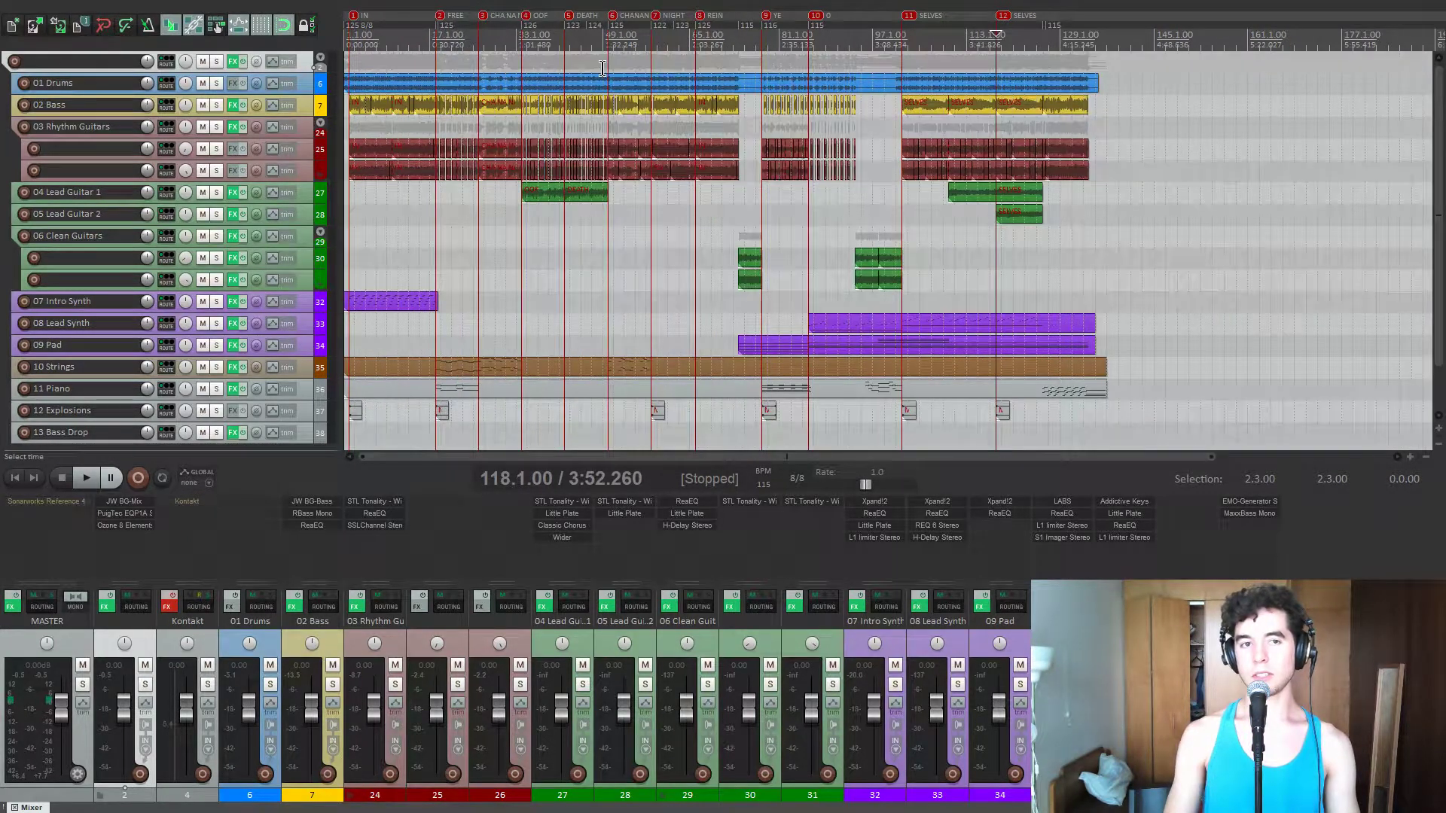
scroll(603, 68, "up", 2)
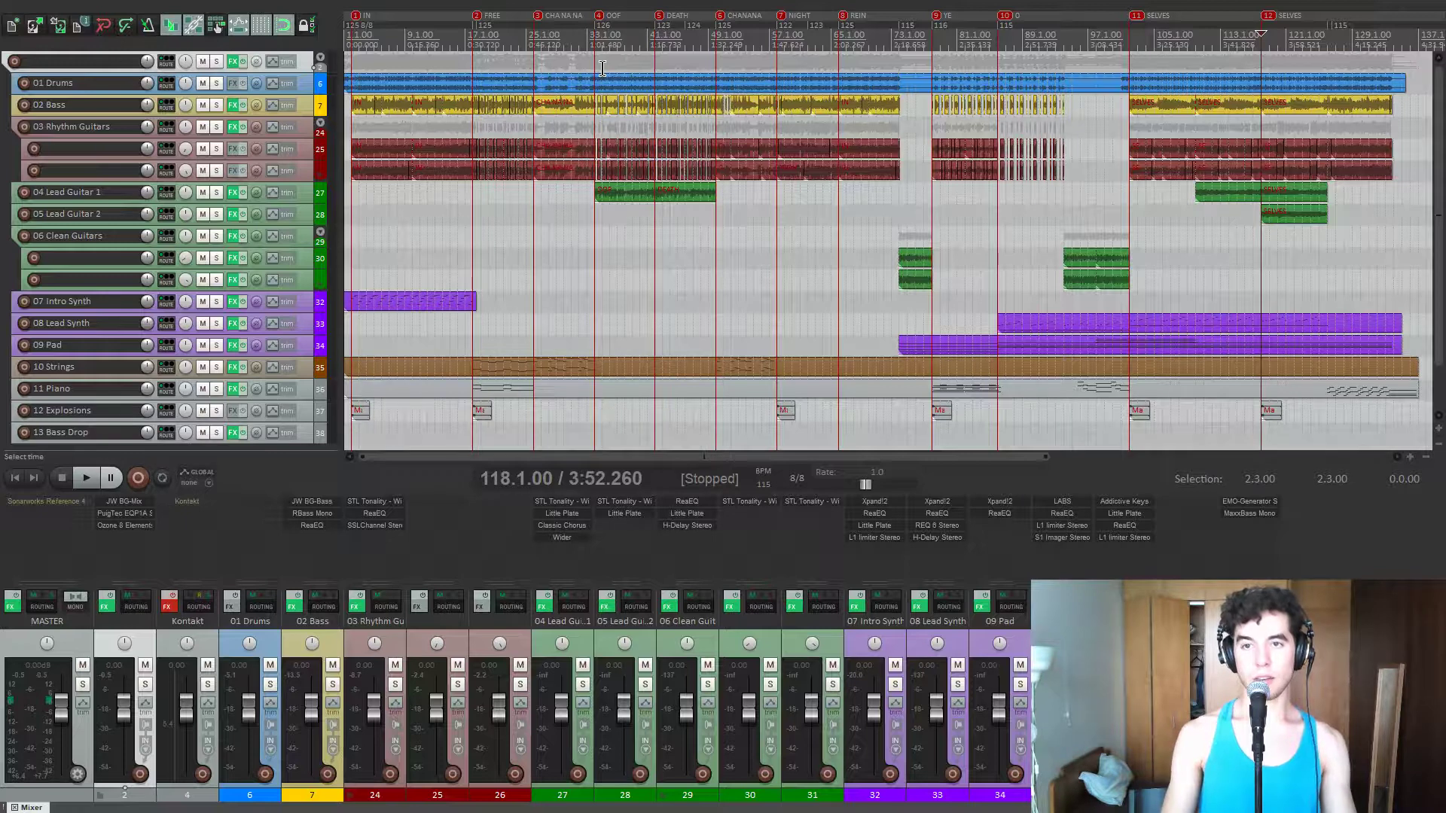
key("space")
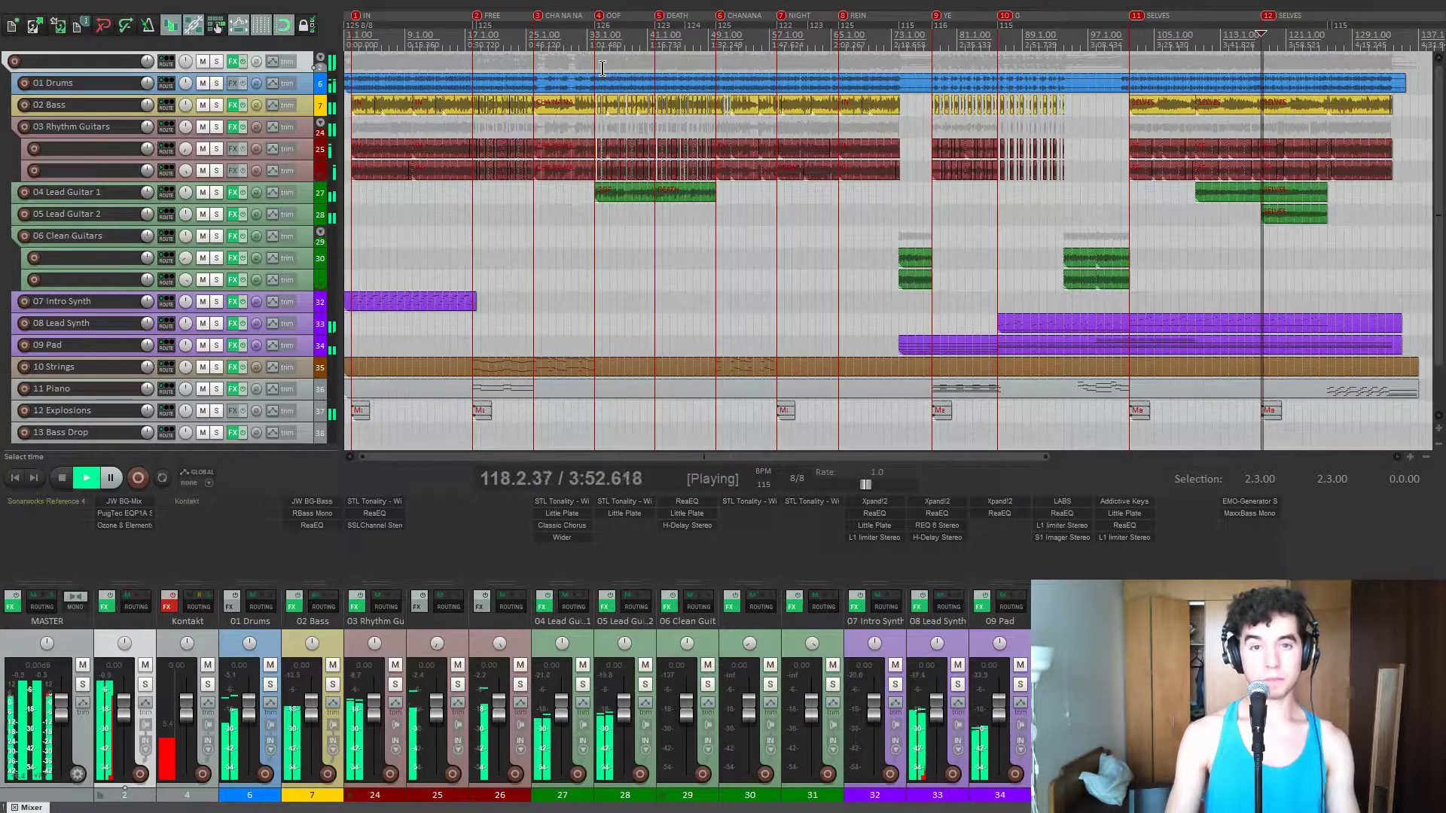
key("space")
- Play the opening of the song from marker 1 at bar 2, and stop it
left_click(1332, 60)
key("space")
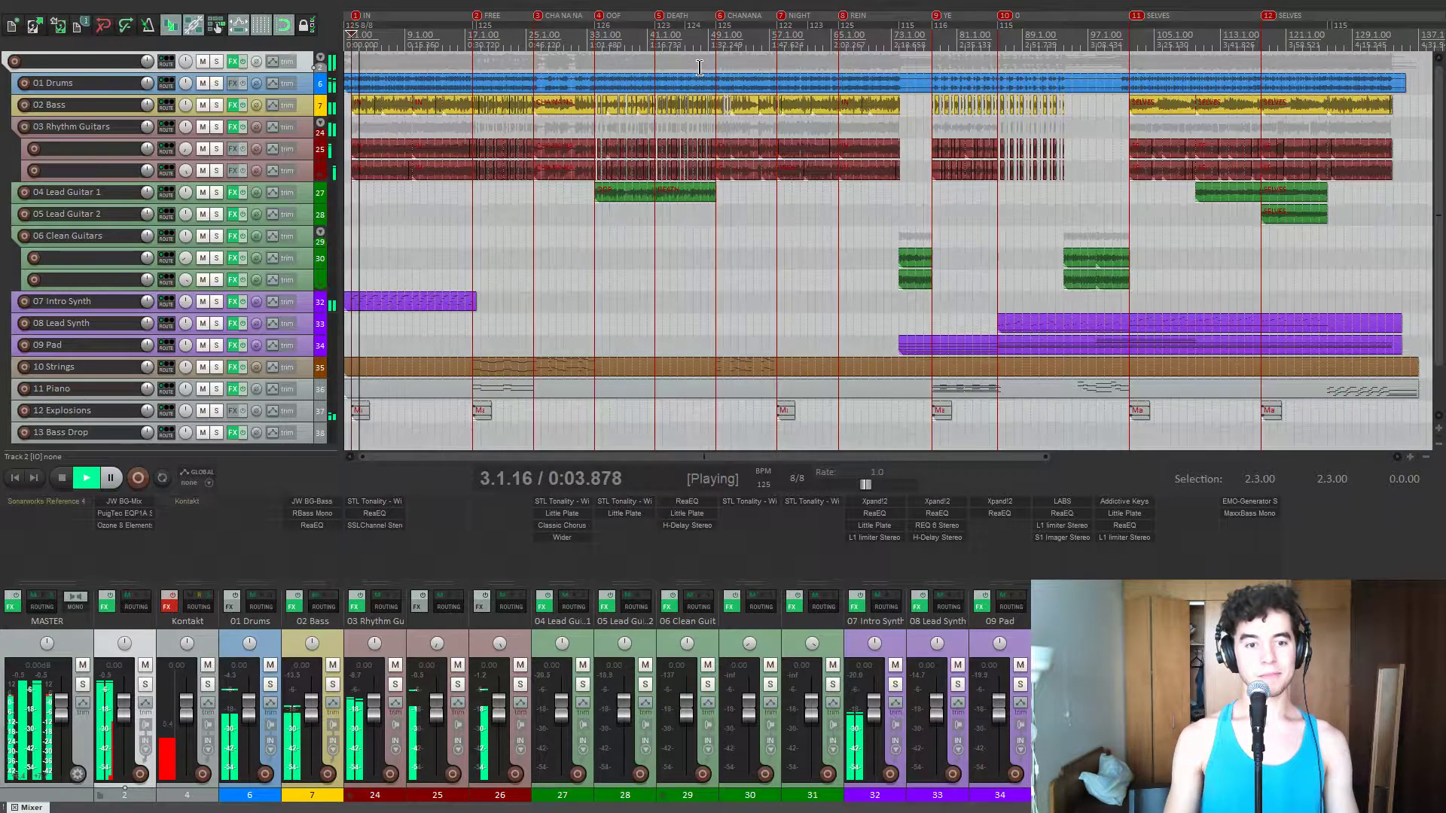
key("space")
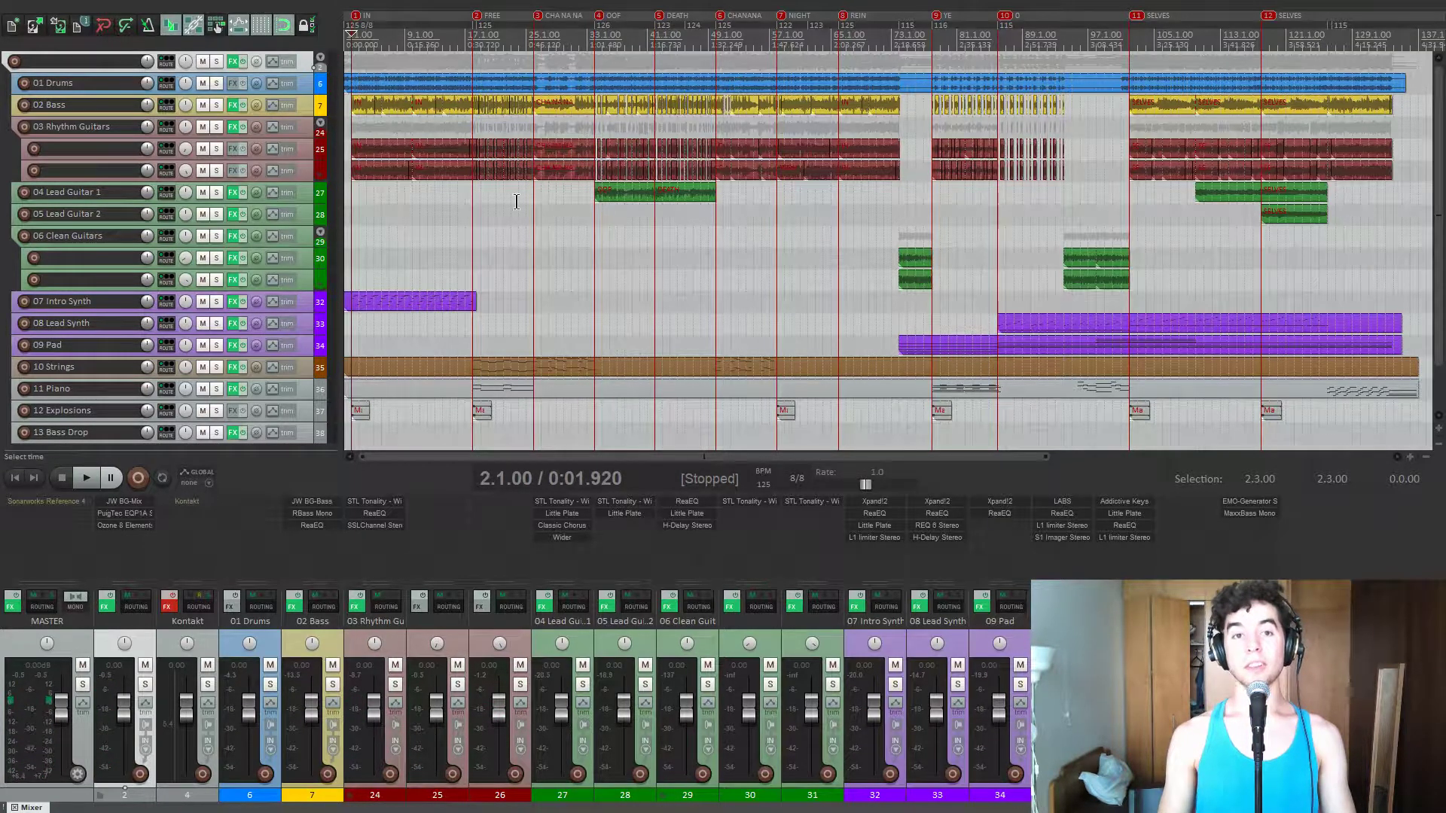
- Open the effects chain of folder track 2 at JW BG-Mix with the timeline zoomed in on the intro
left_click(105, 608)
left_click_drag(269, 66, 954, 140)
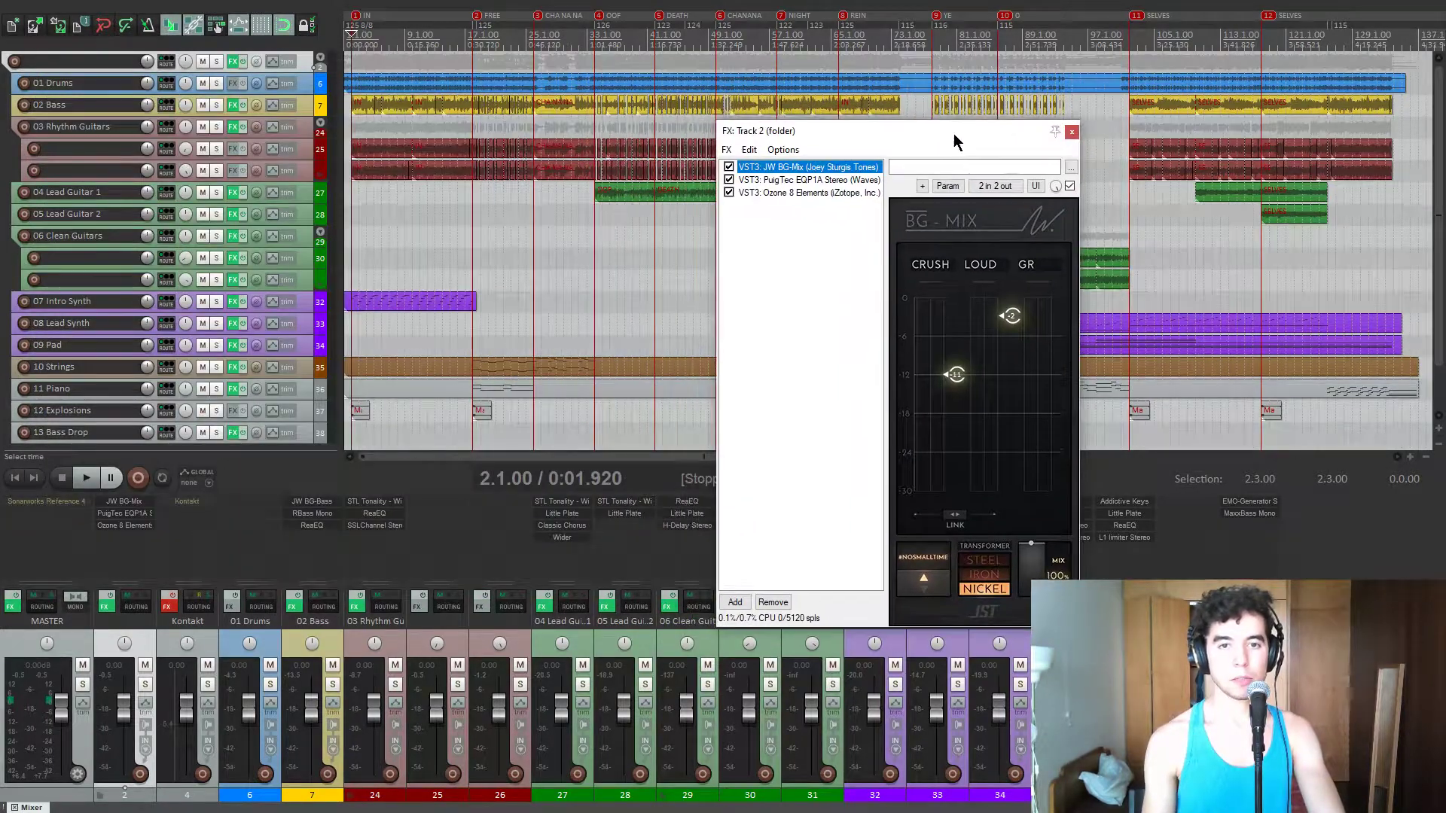
scroll(493, 238, "up", 8)
scroll(493, 238, "up", 2)
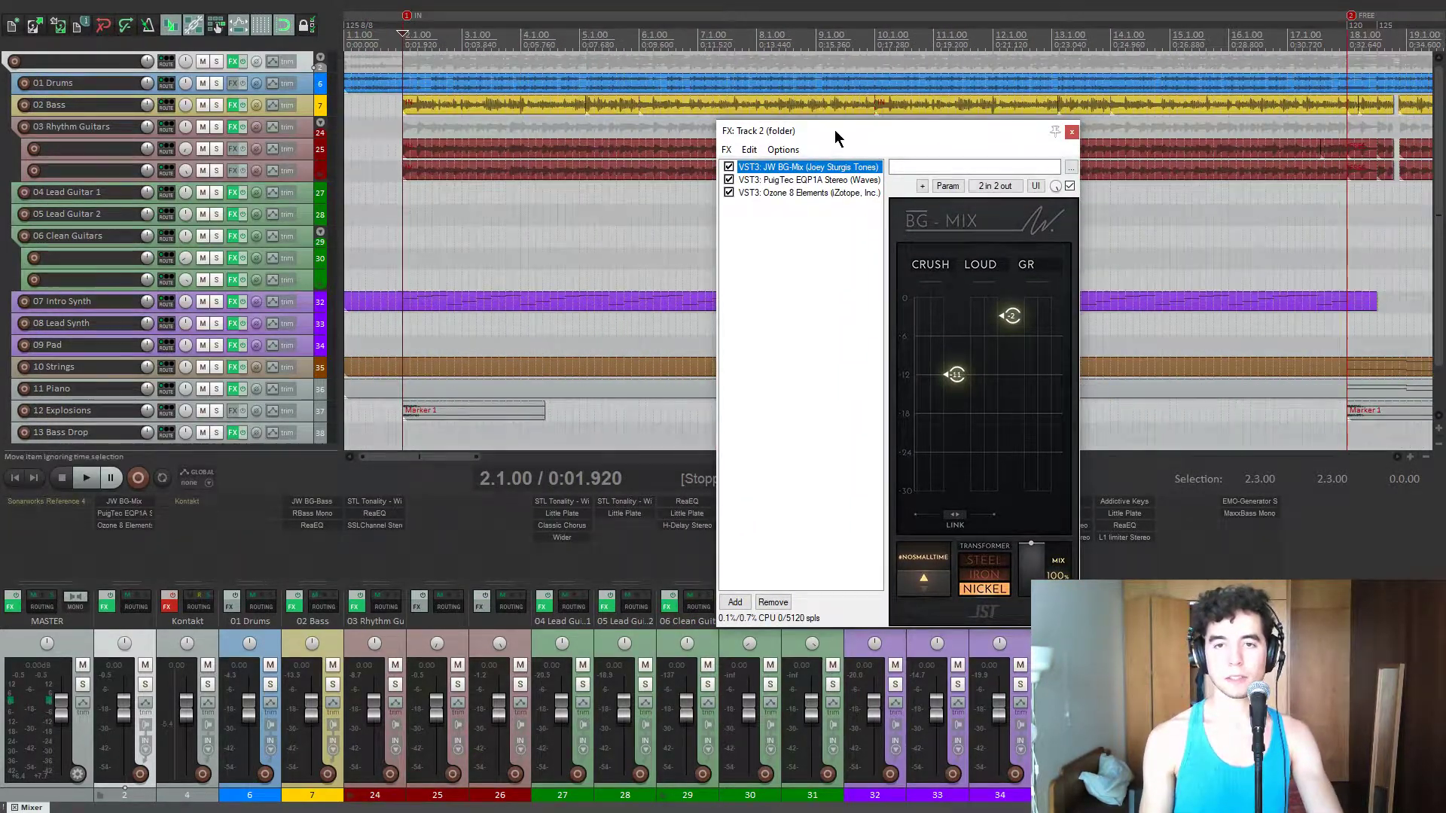
left_click_drag(833, 133, 831, 73)
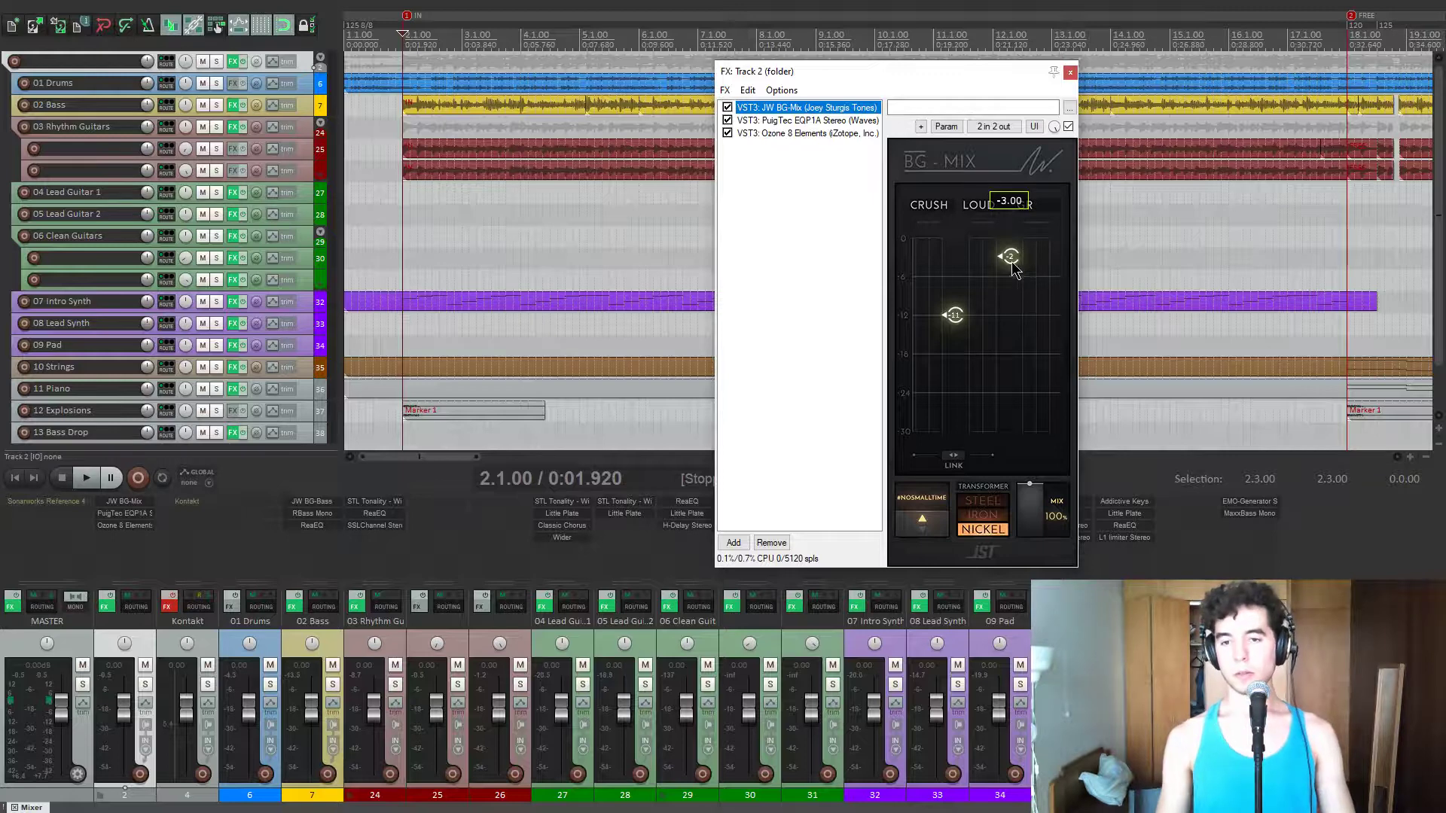
- Play the intro to examine the Crush, Loud and GR meters of JW BG-Mix, and stop playback
mouse_move(1024, 253)
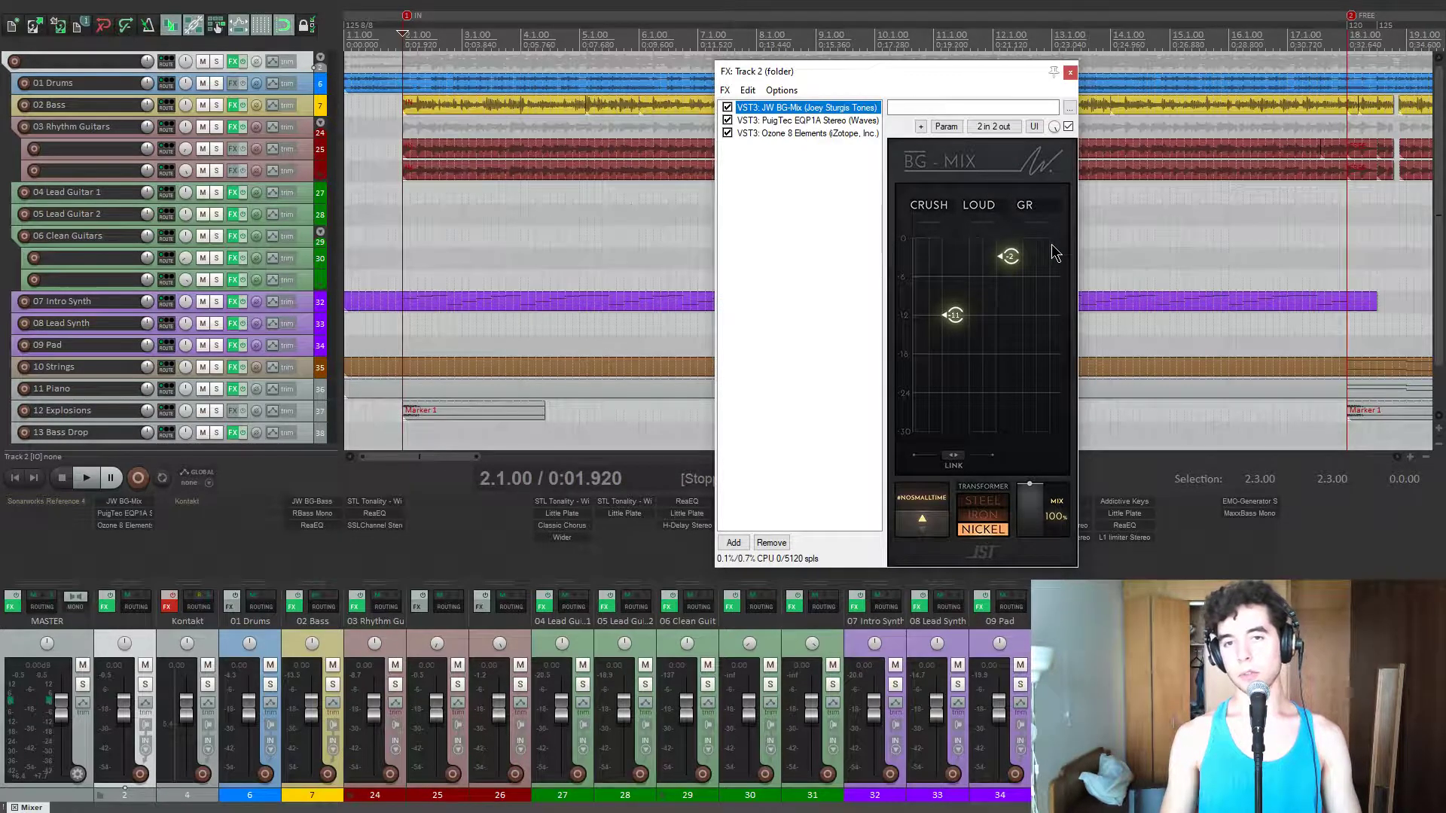
key("space")
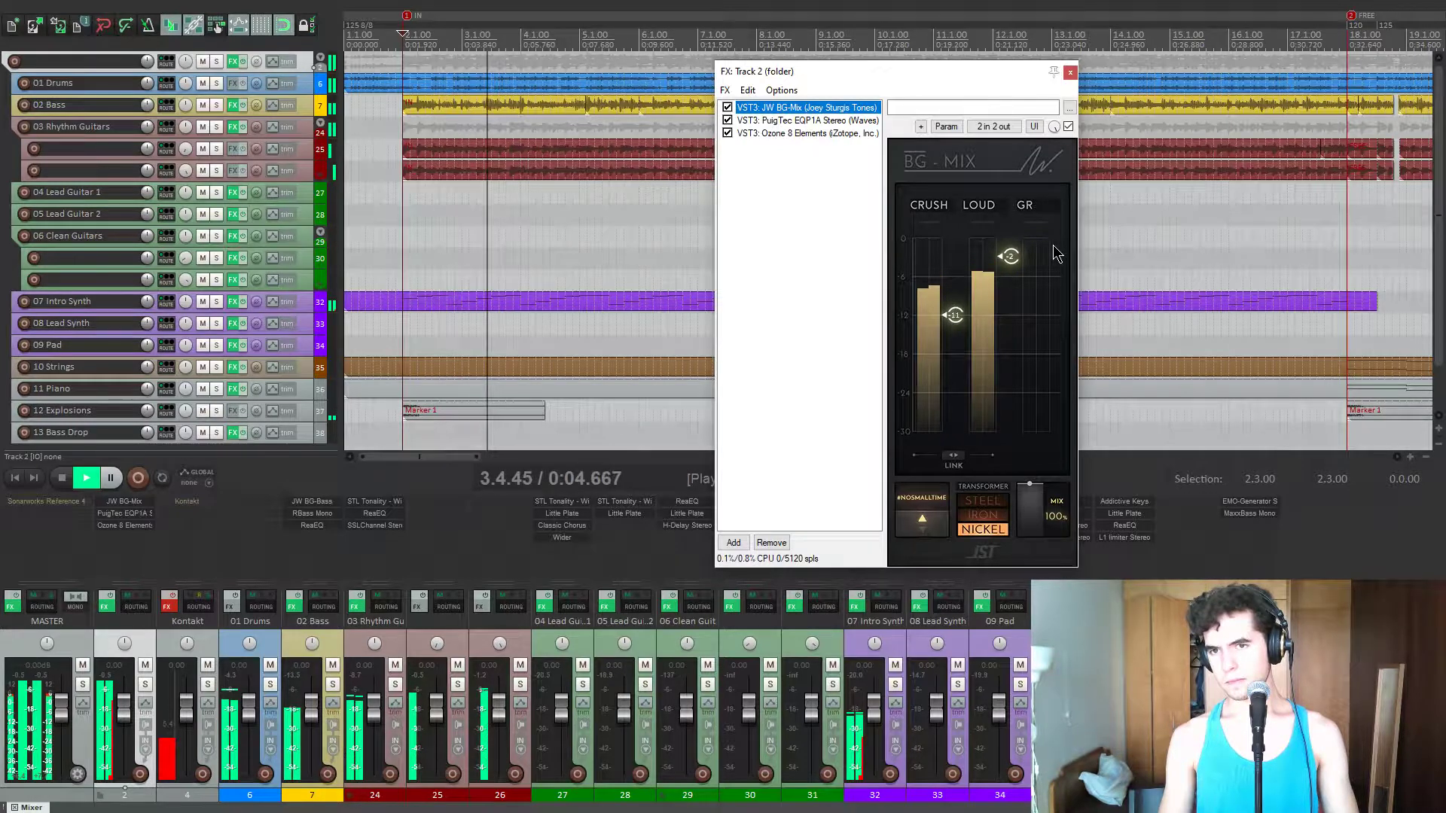
key("space")
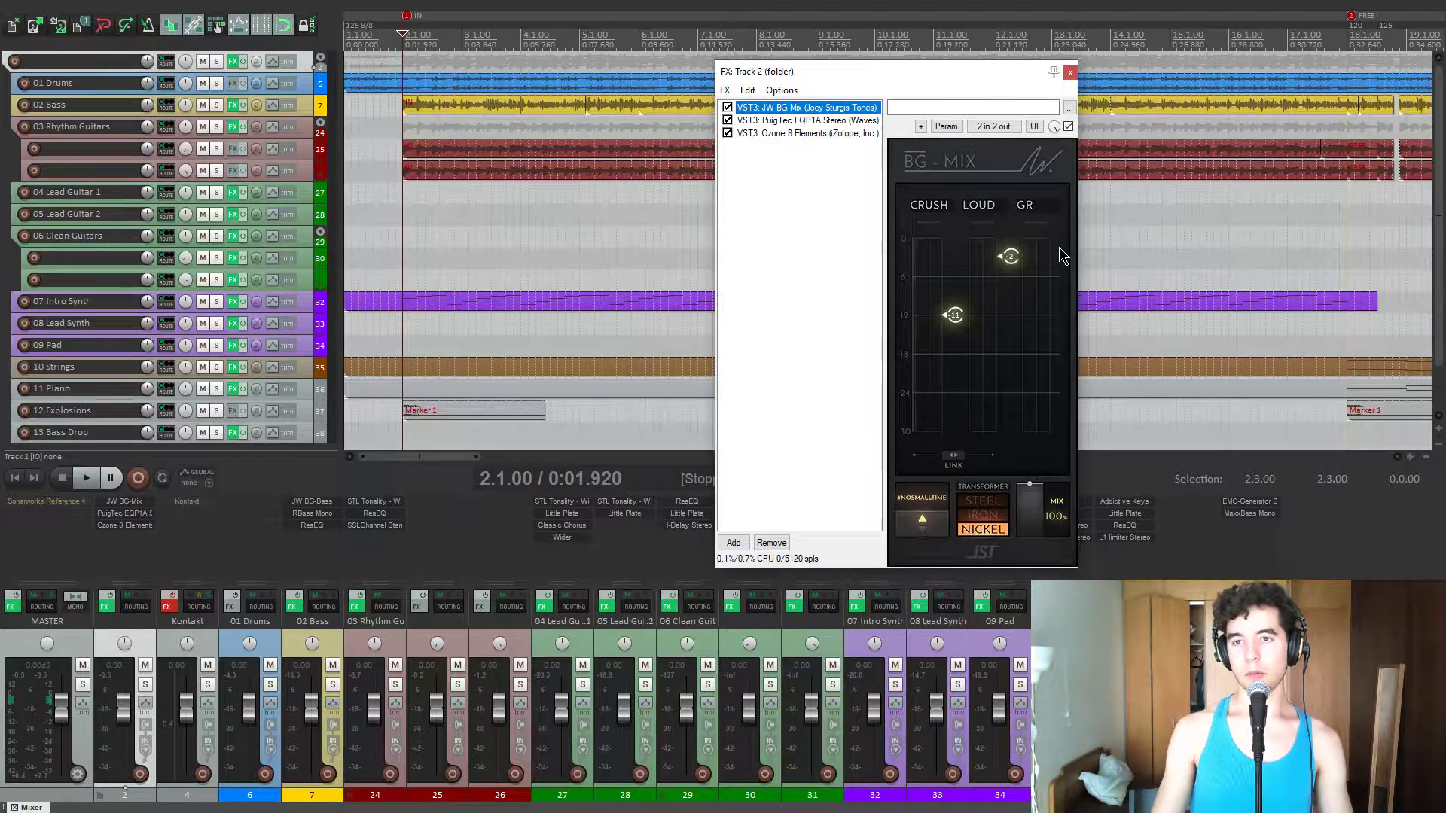
left_click_drag(920, 72, 896, 39)
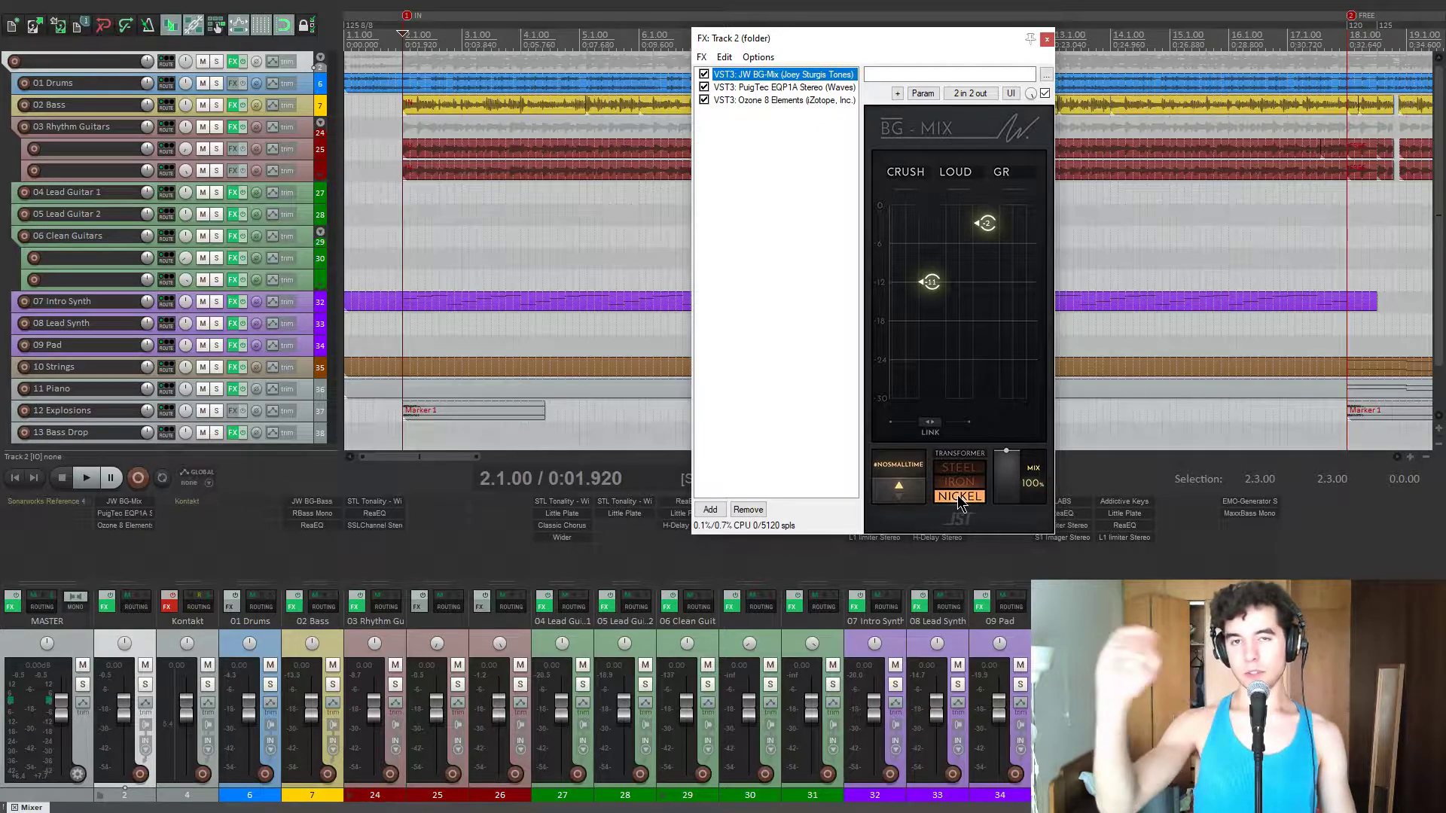
- Show the PuigTec EQP1A Stereo equalizer from the folder track's effects chain
left_click(776, 88)
left_click_drag(826, 44, 691, 137)
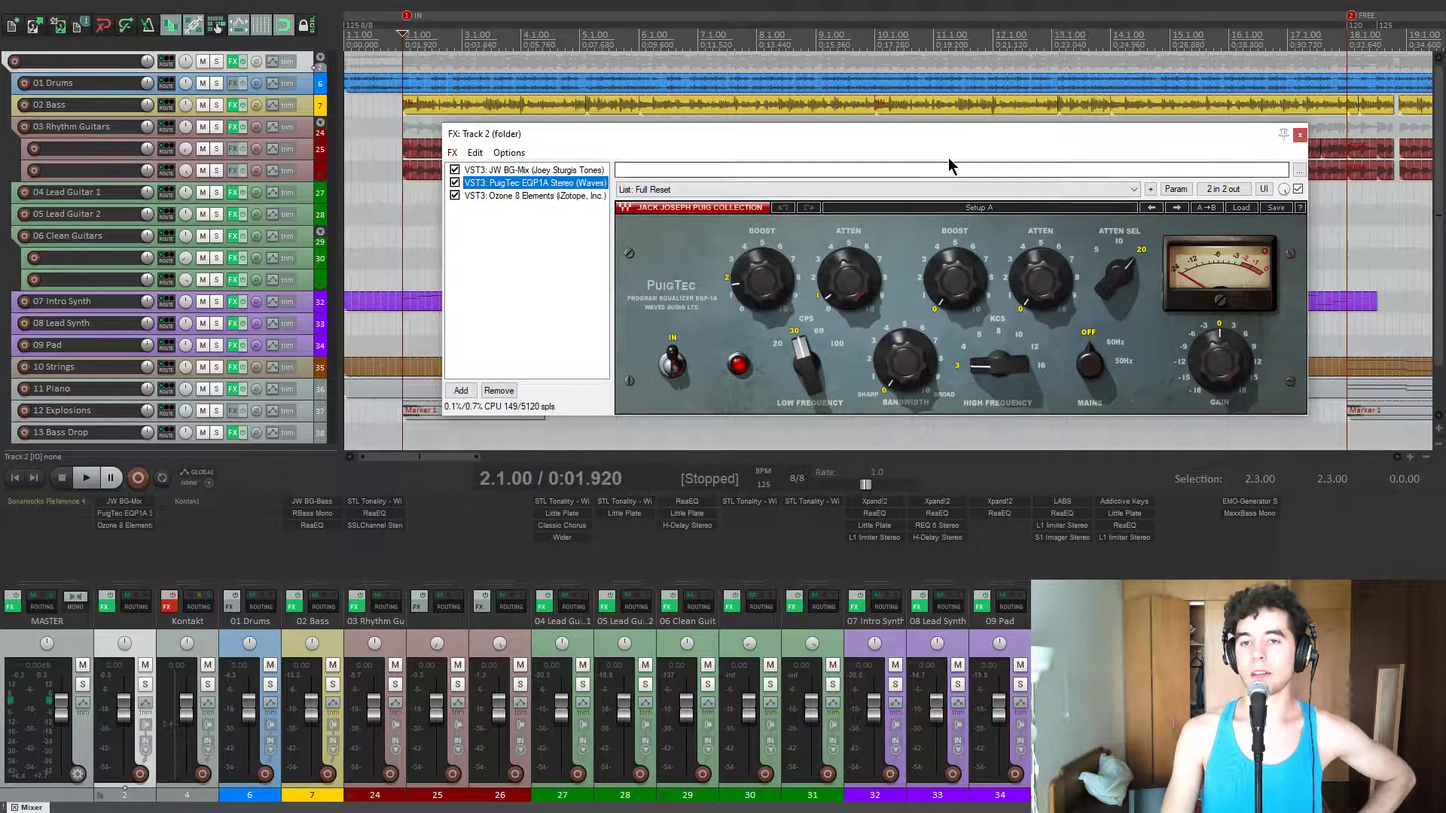
left_click_drag(948, 143, 943, 143)
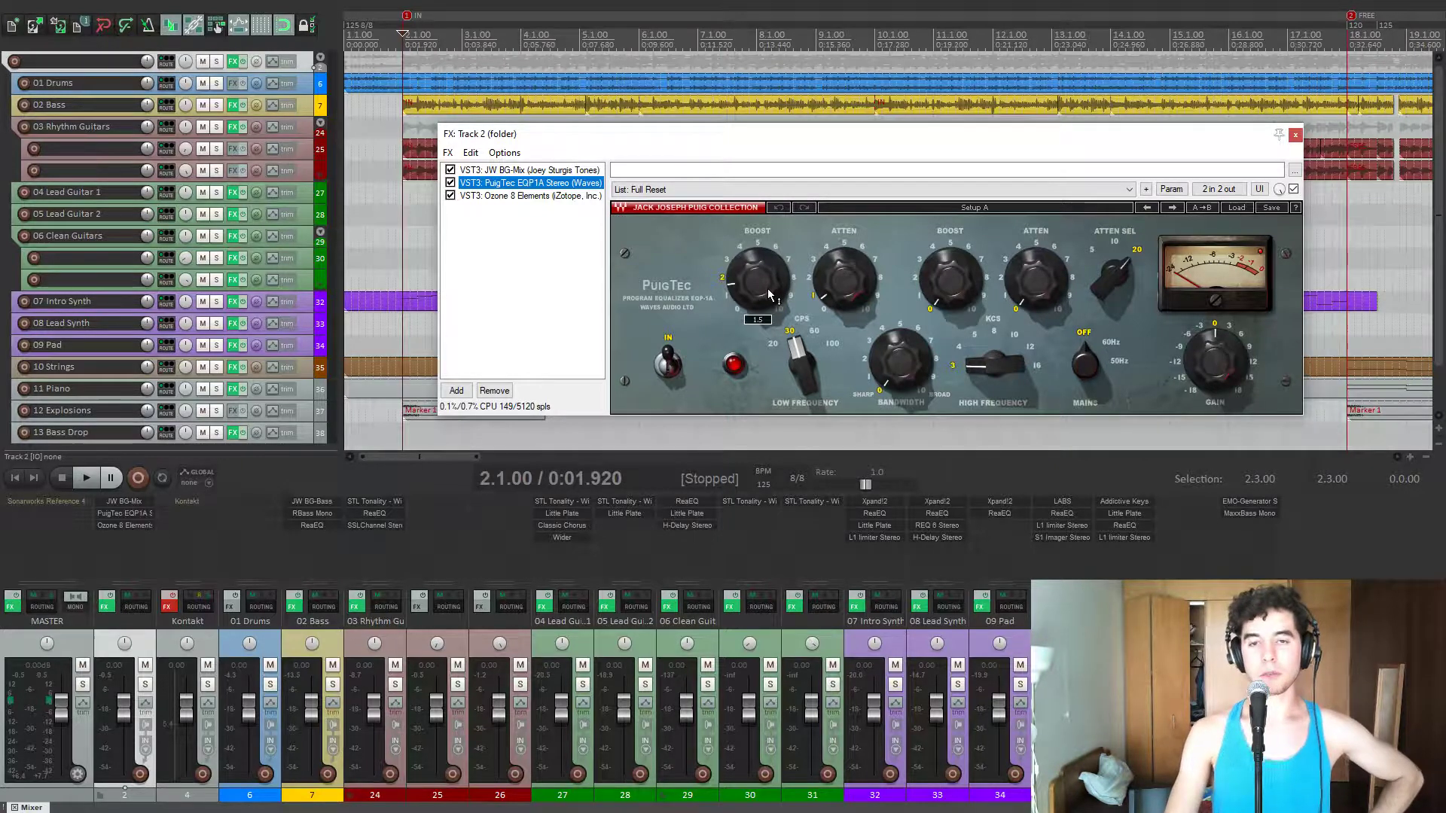
- Try the PuigTec low-frequency boost at 1.4 and 1.3, and vary the low-frequency attenuation with the selector at 30 Hz
left_click(801, 367)
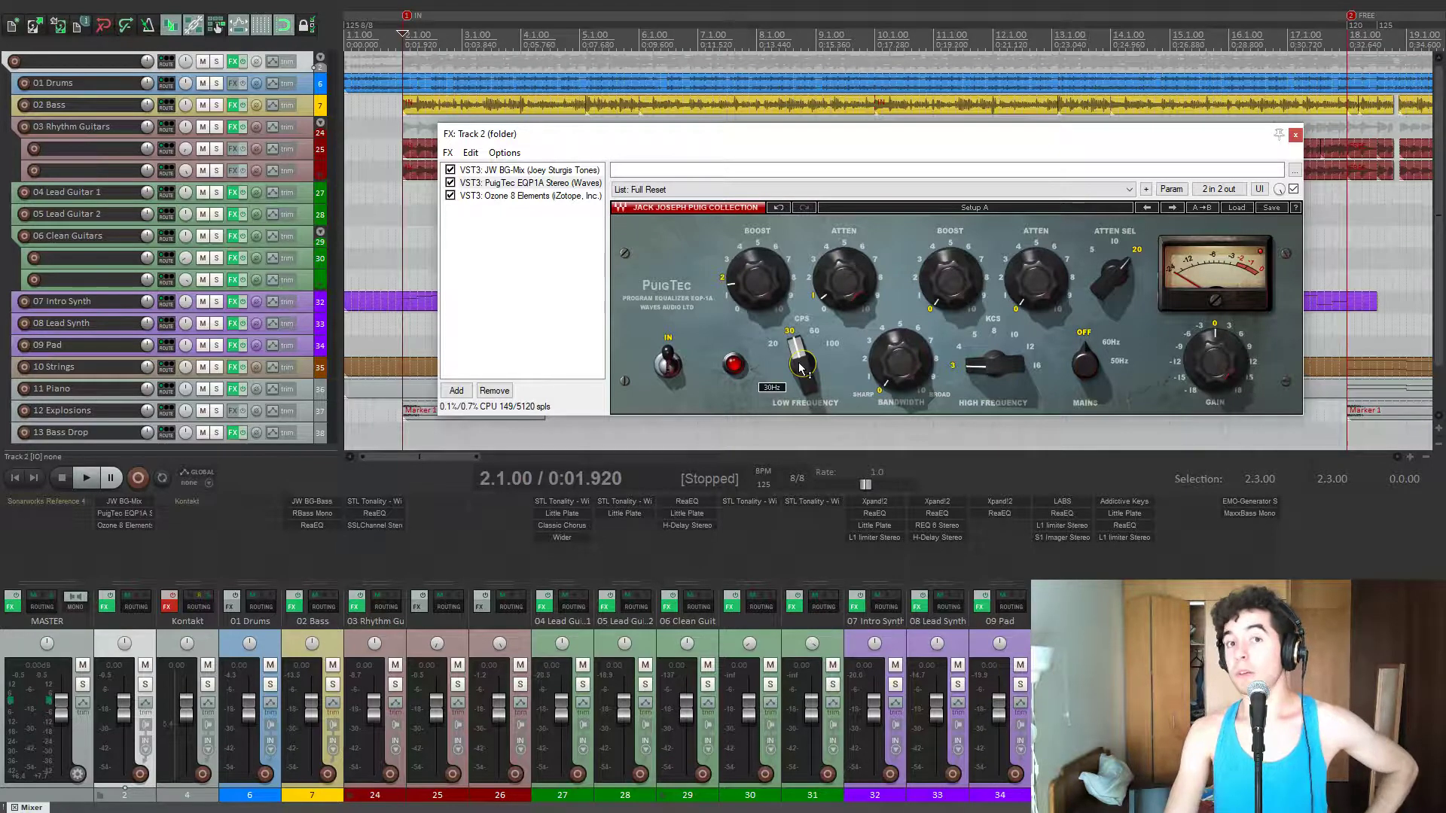
left_click(768, 302)
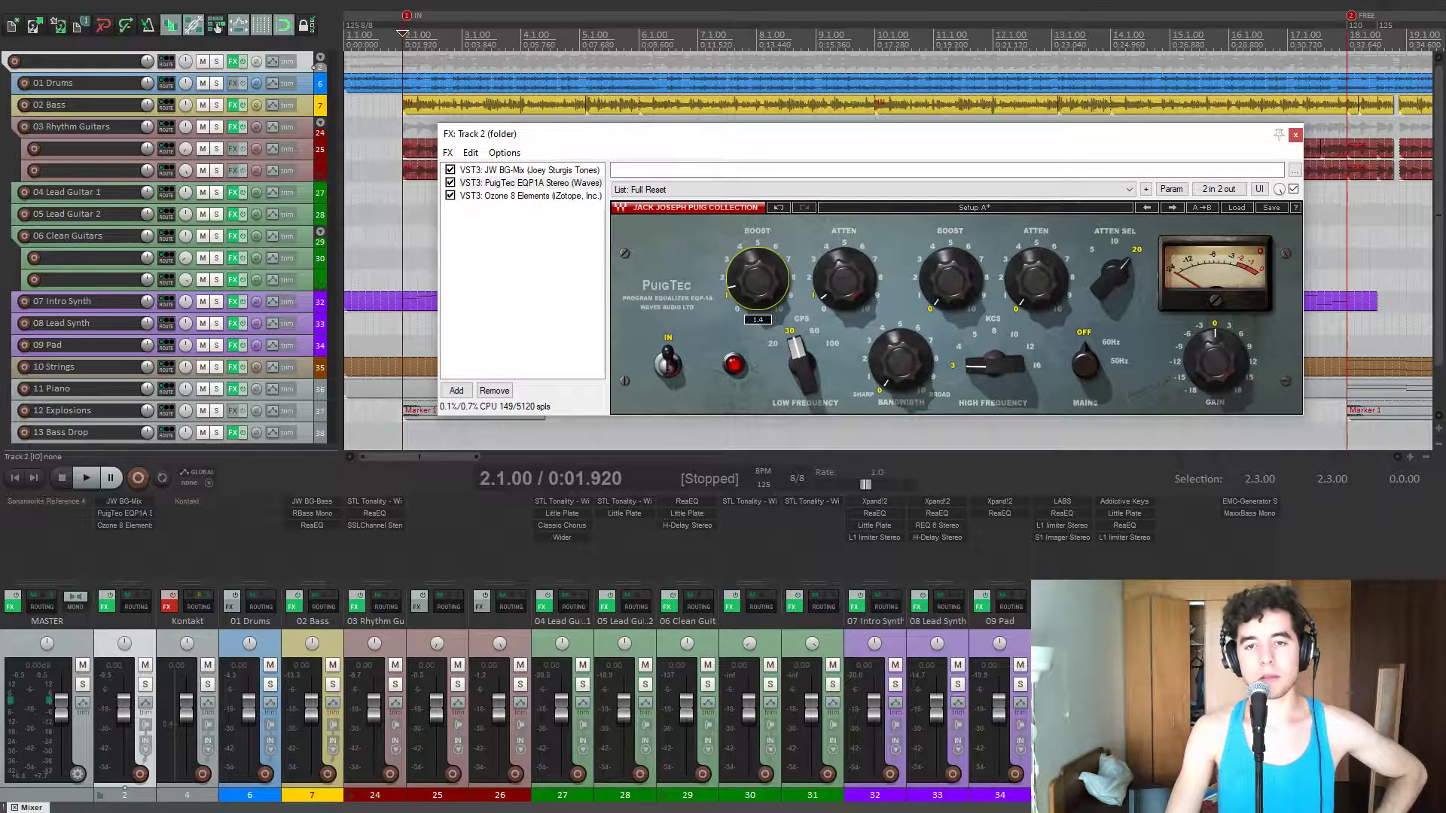
left_click(859, 293)
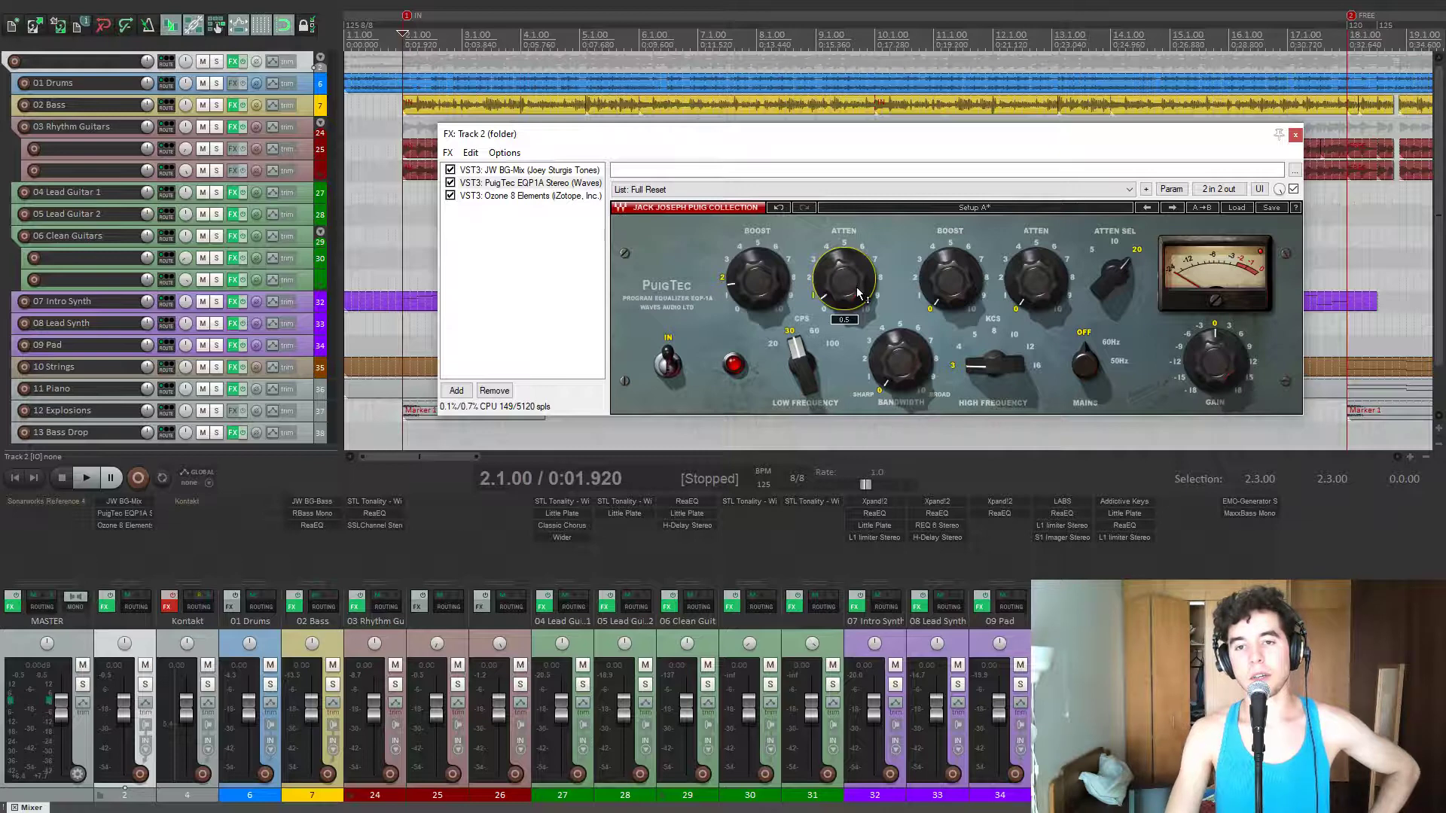
mouse_move(800, 353)
left_mouse_down()
mouse_move(799, 321)
mouse_move(800, 354)
left_mouse_up()
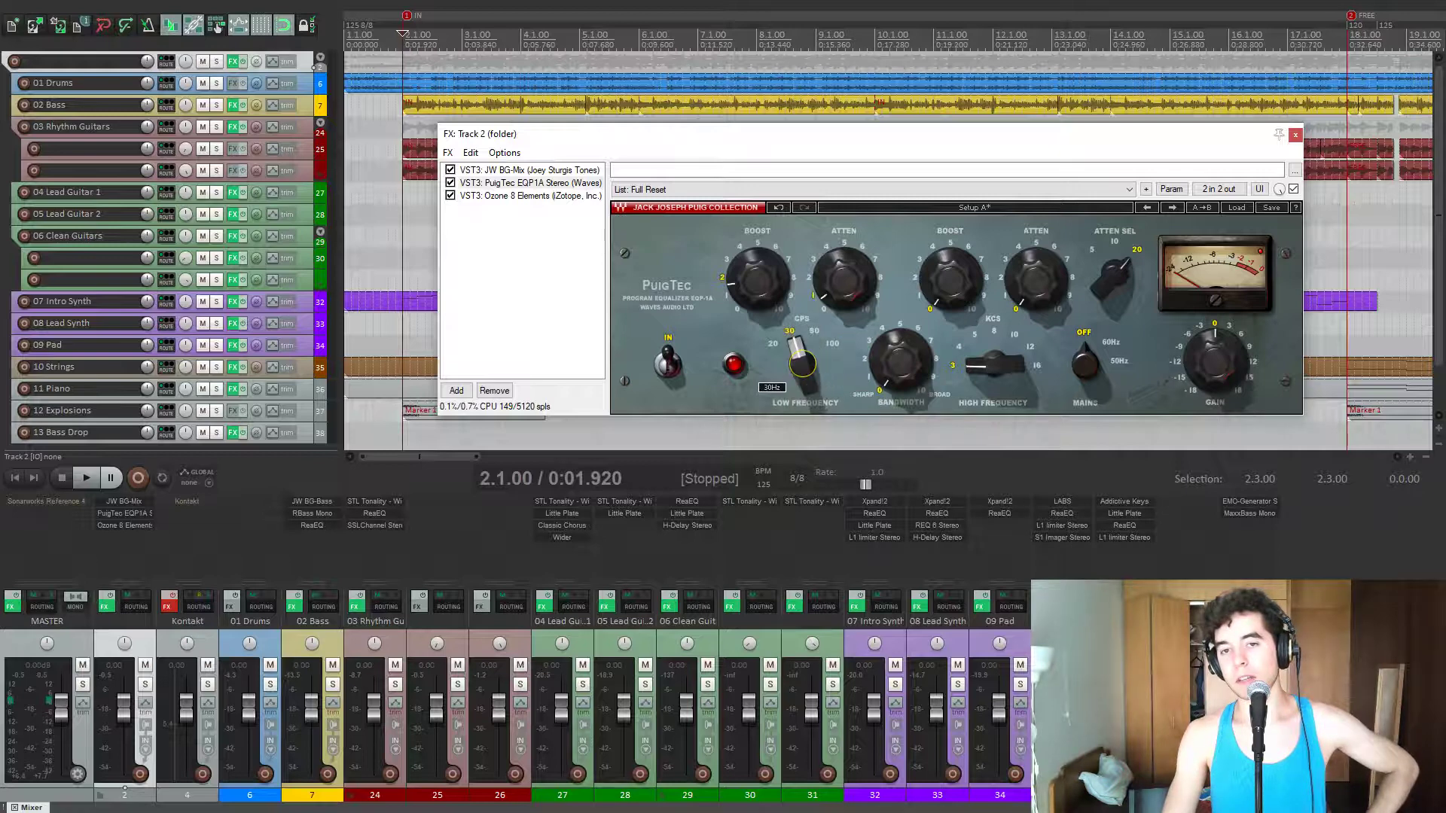
left_click_drag(757, 279, 757, 262)
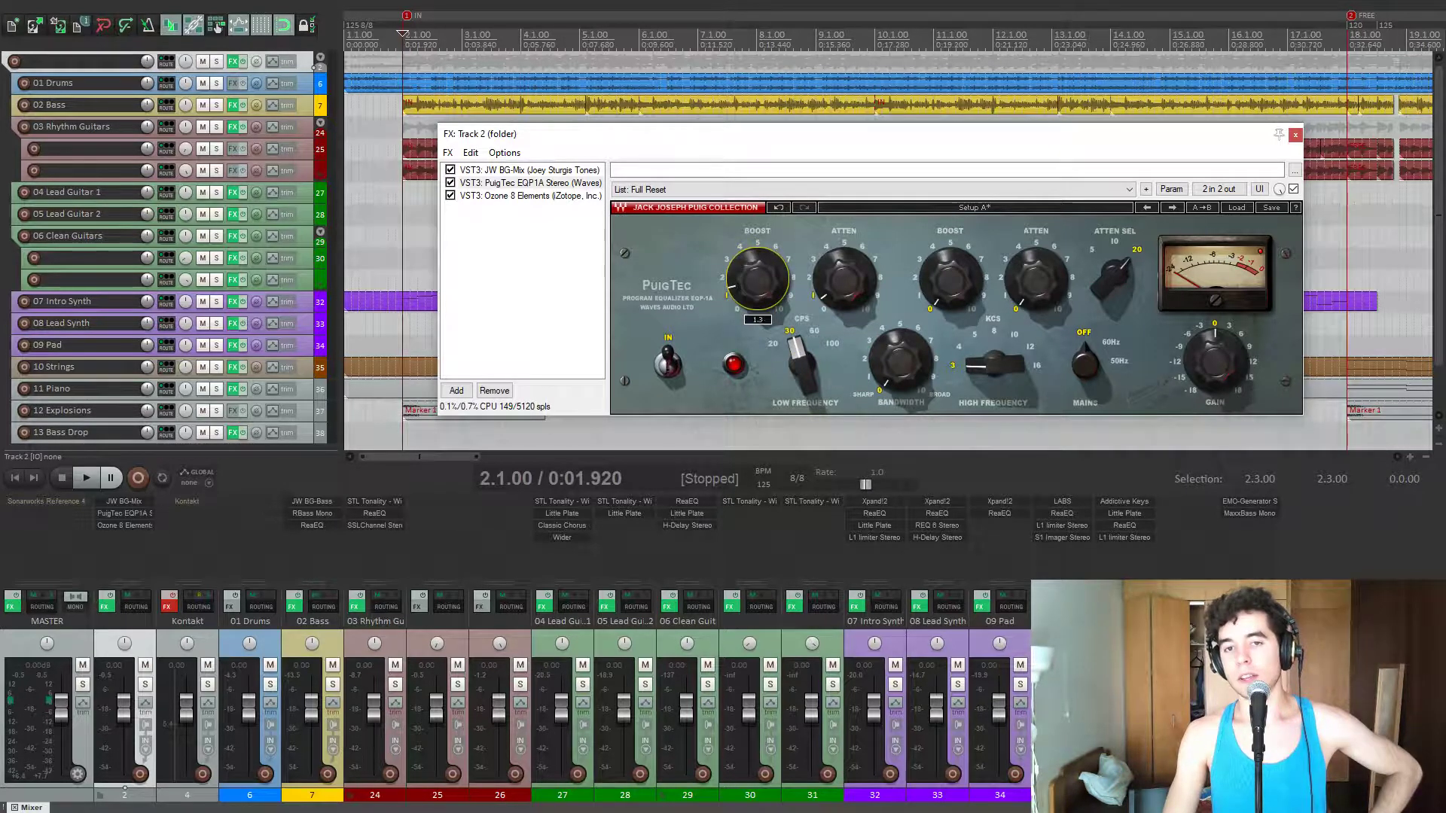
left_click_drag(859, 279, 858, 253)
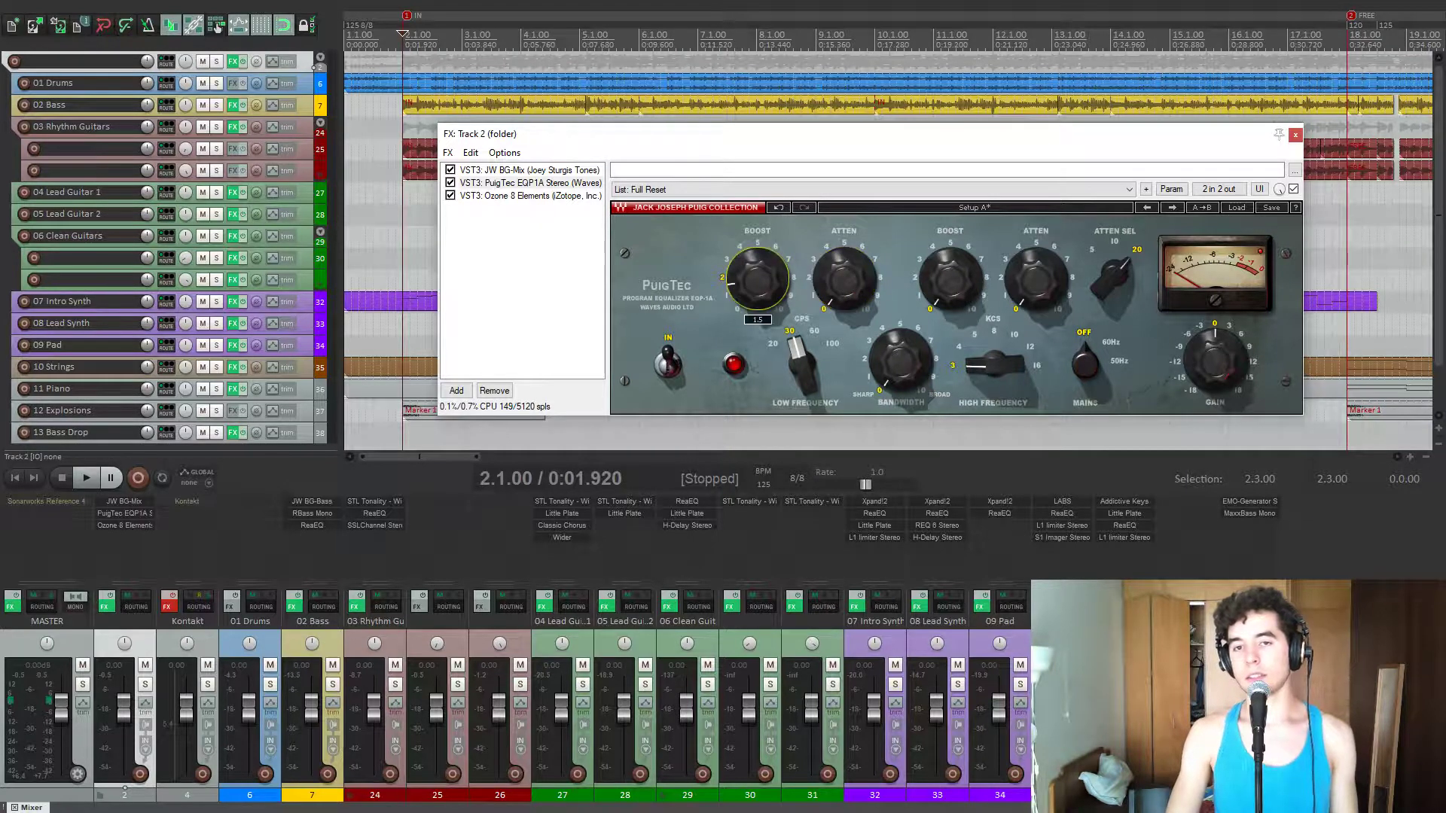
- Start and stop playback, and set the PuigTec low-frequency boost to 1.5 and the low-frequency attenuation to 0.5
key("space")
left_click_drag(813, 293, 759, 308)
key("space")
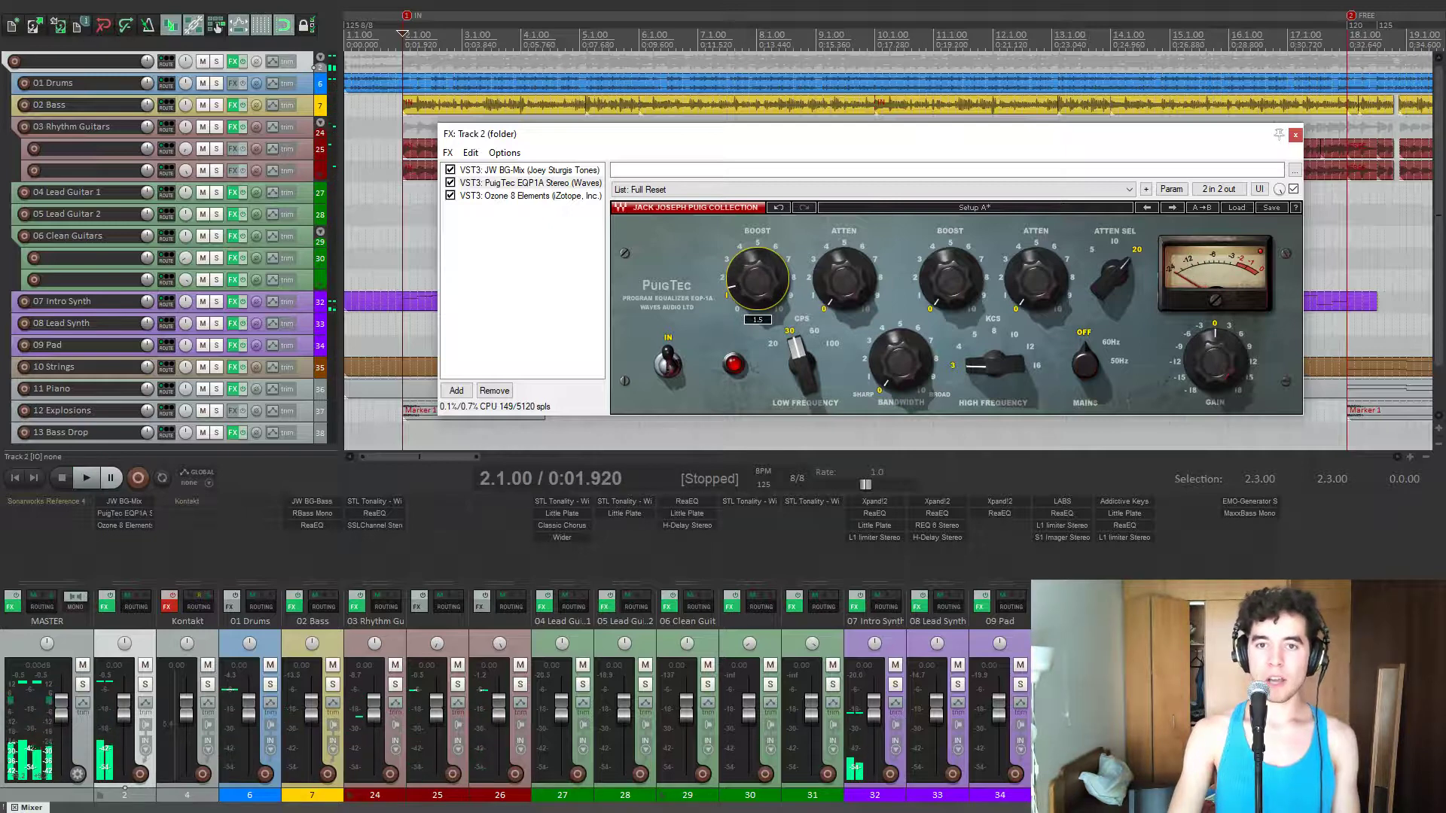
left_click_drag(844, 280, 843, 275)
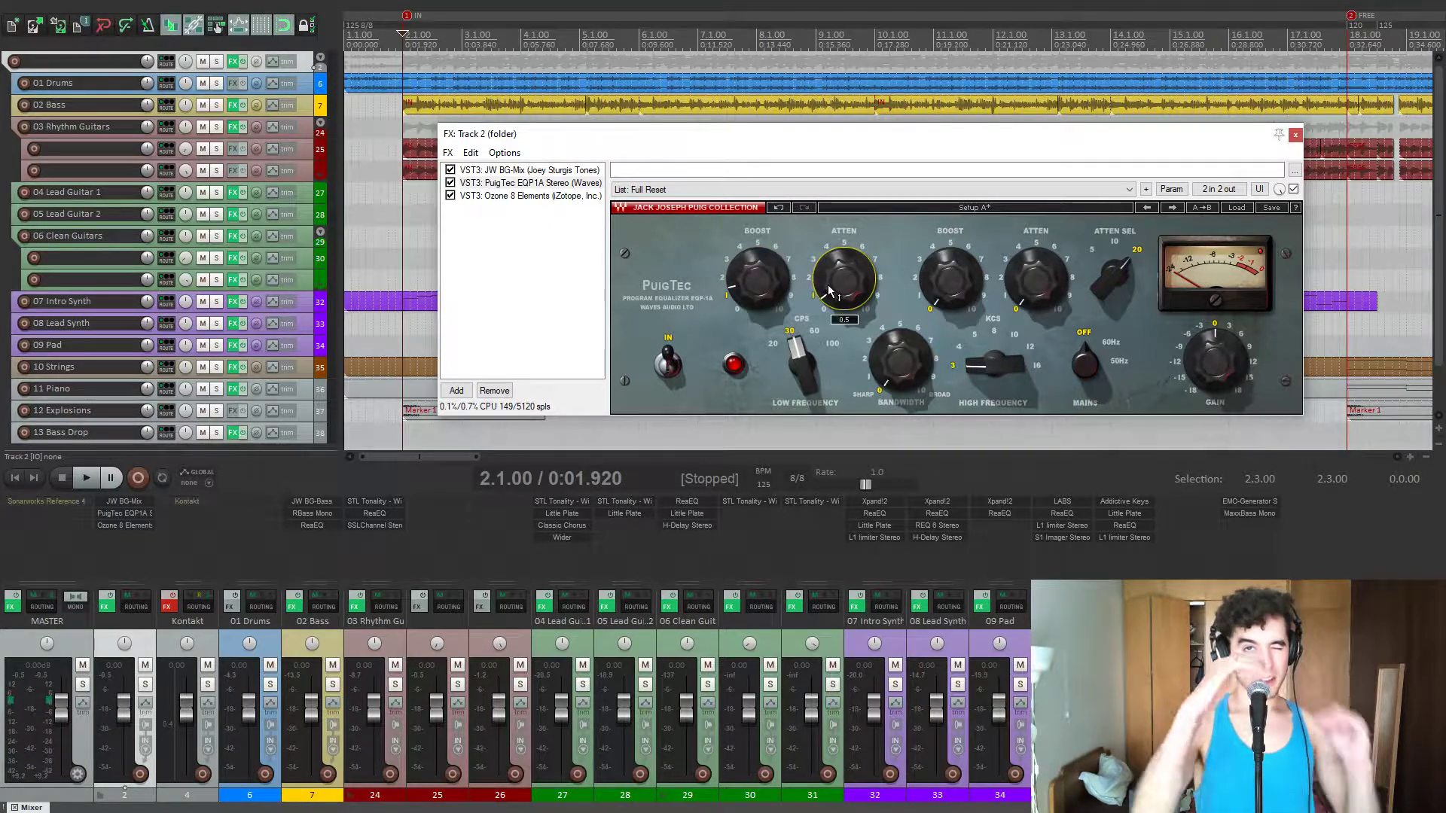
left_click(756, 279)
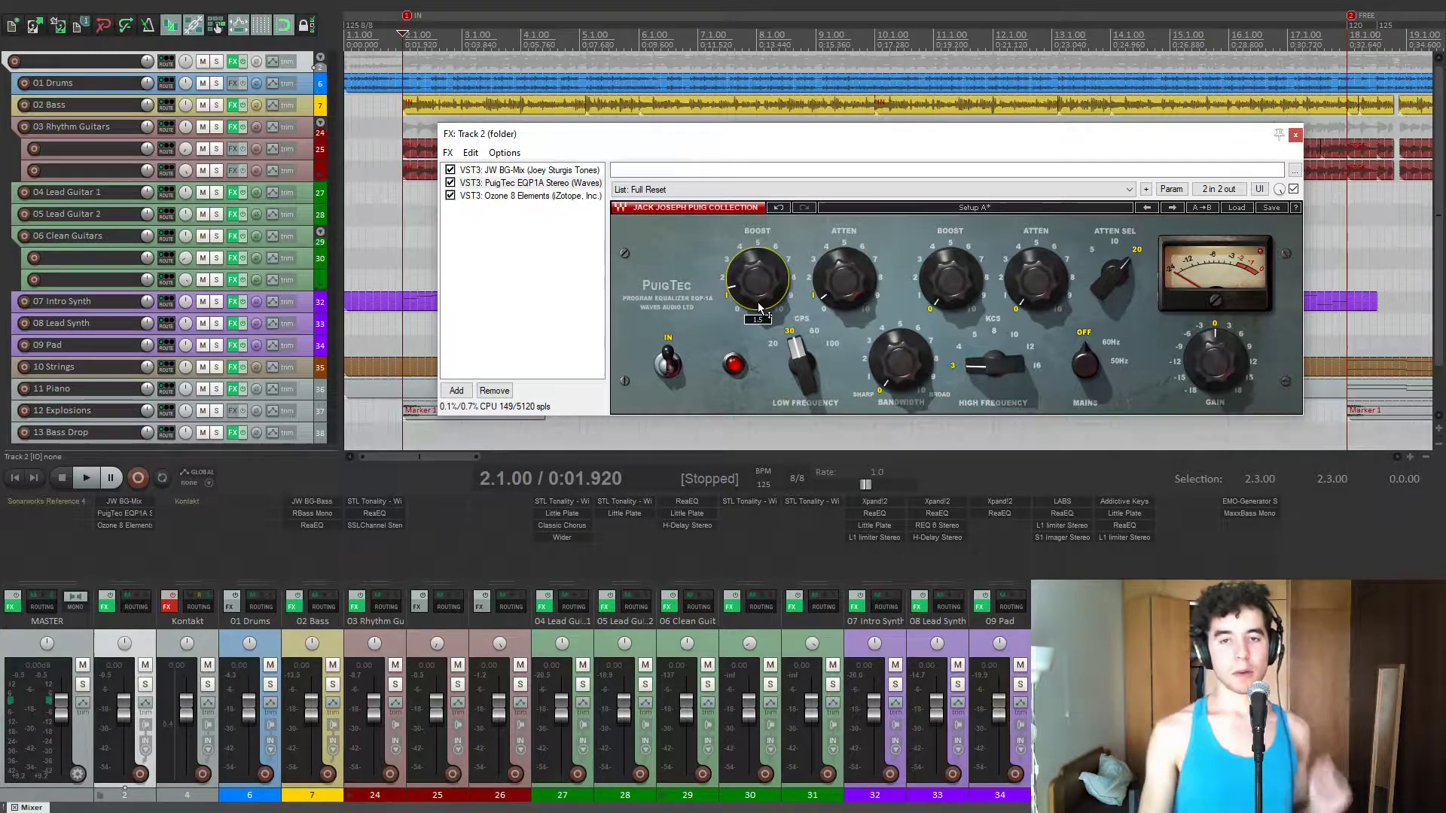
left_click(842, 279)
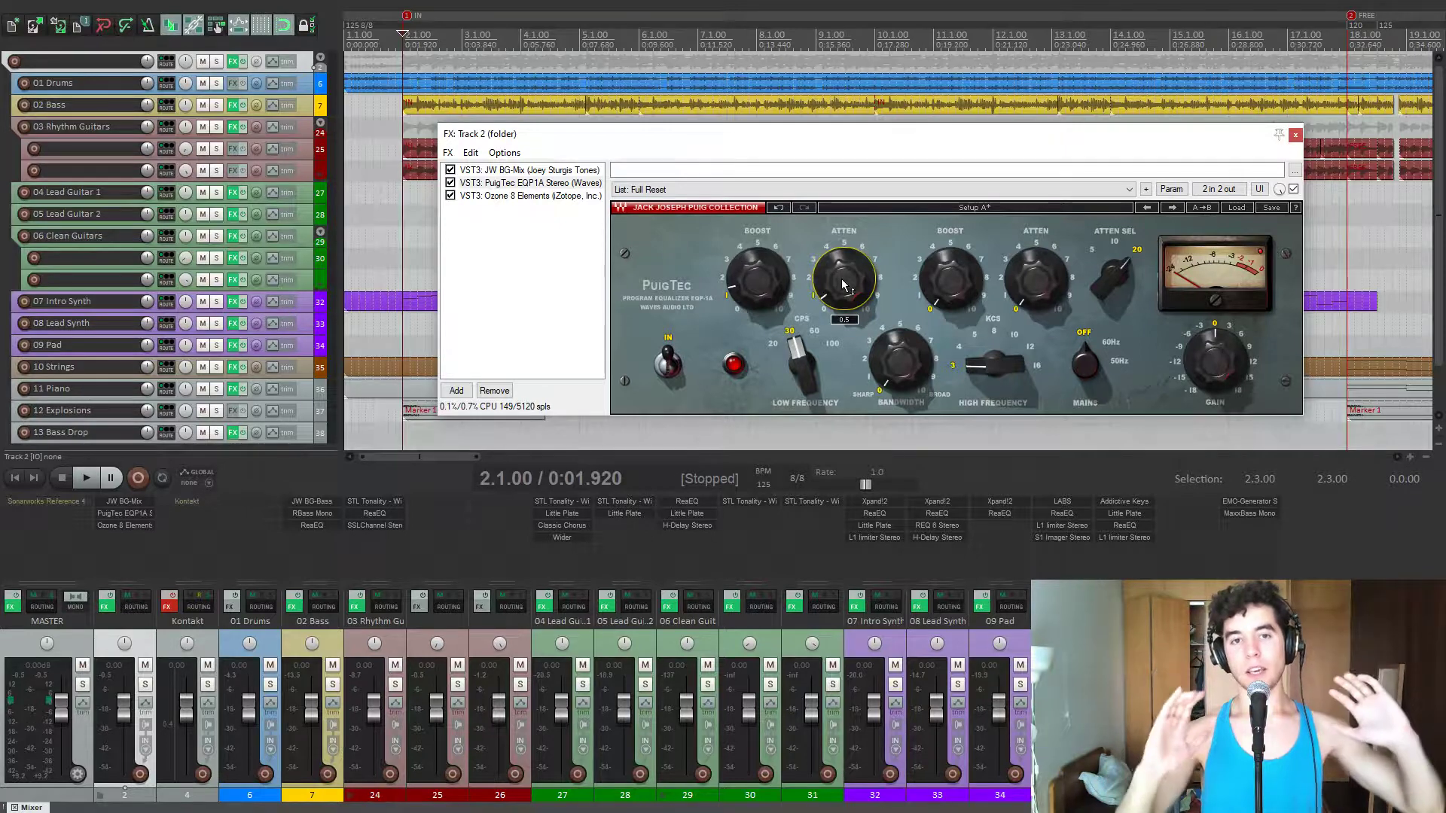
- Show the Ozone 8 Elements Maximizer from the folder track's effects chain
left_click_drag(842, 134, 848, 63)
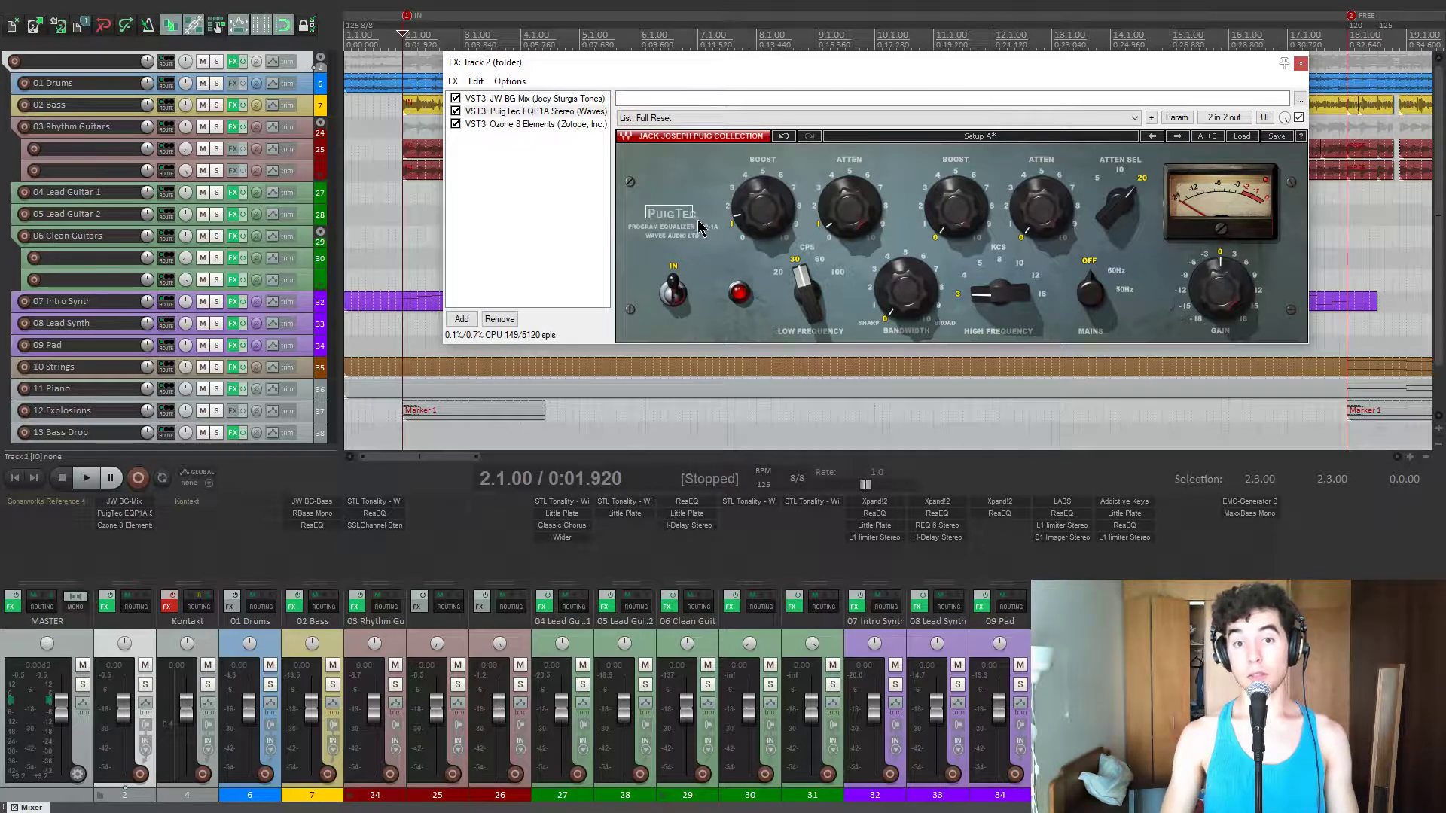
left_click_drag(775, 66, 756, 87)
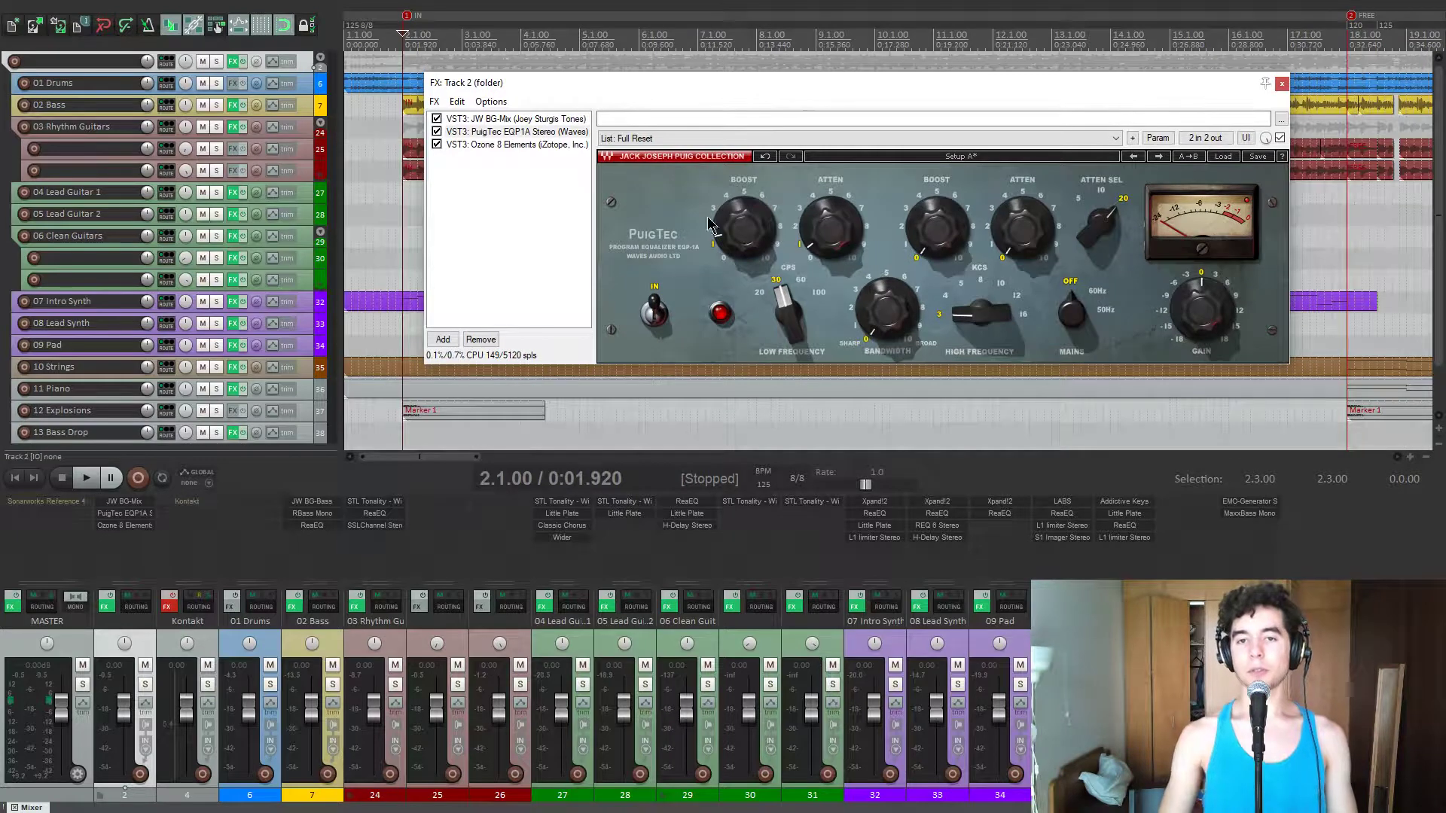
left_click(508, 144)
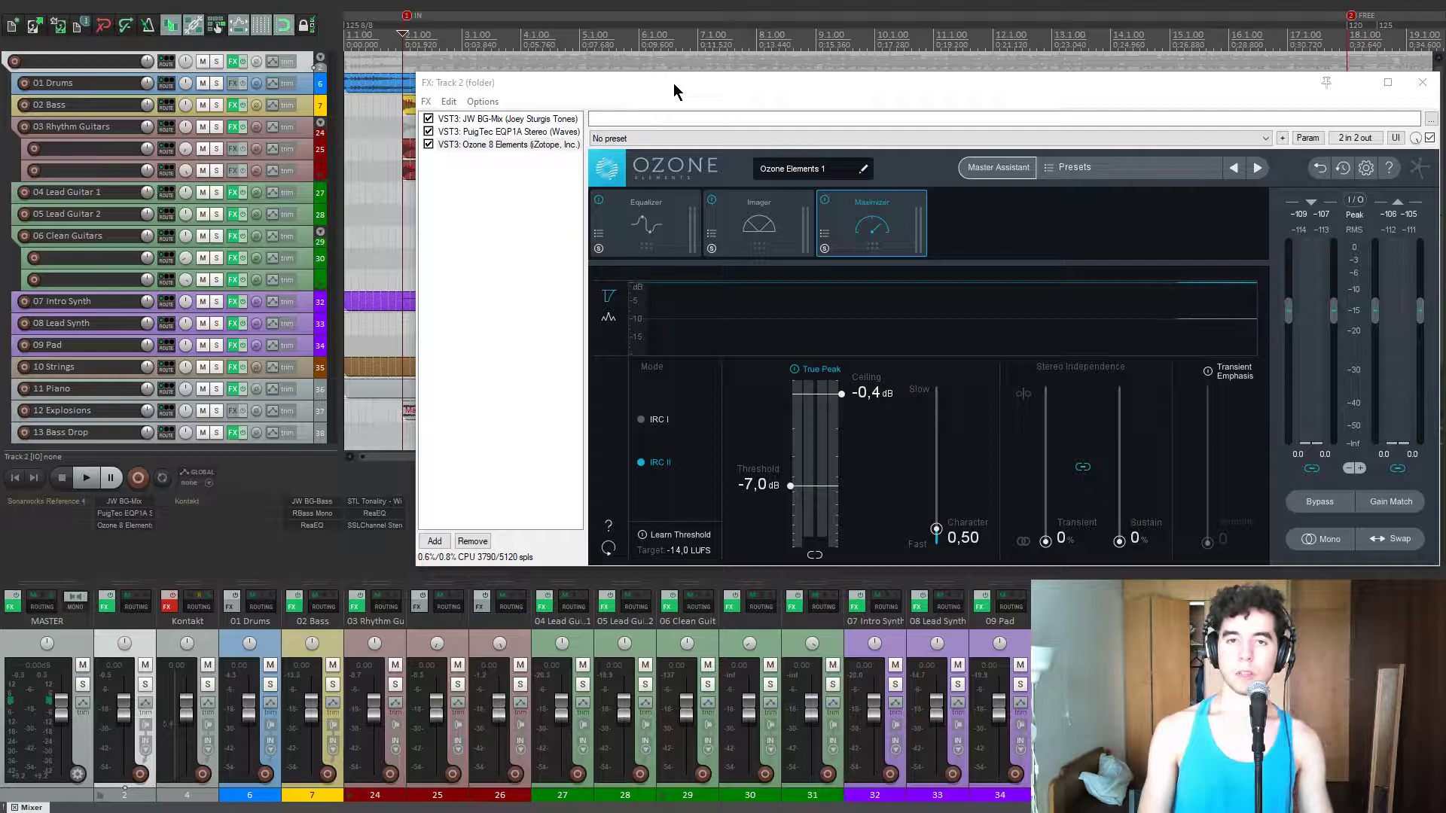
left_click_drag(673, 83, 605, 130)
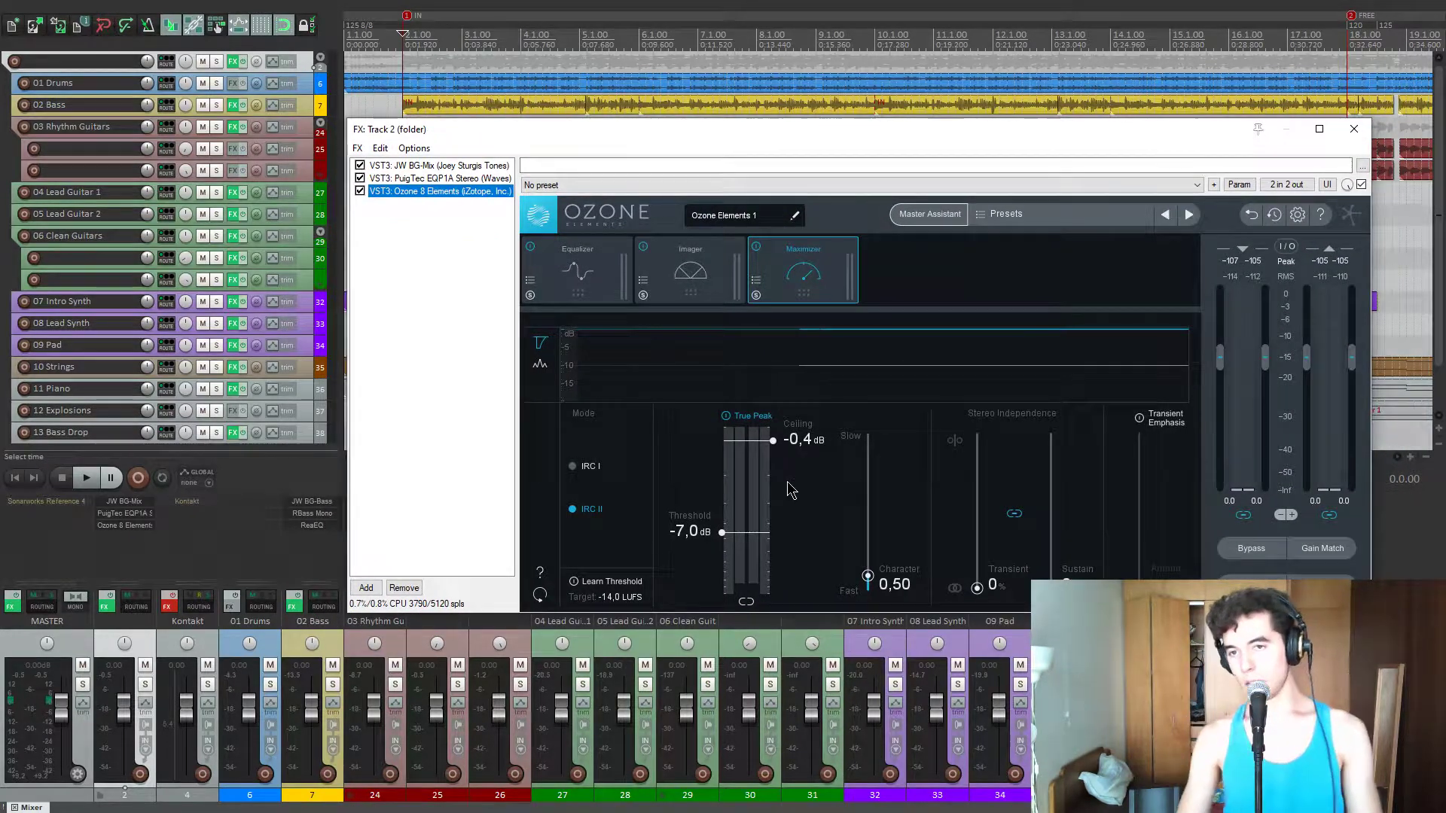
- Play the intro and jump playback to marker 4 to examine the Maximizer's gain reduction and input and output levels
key("space")
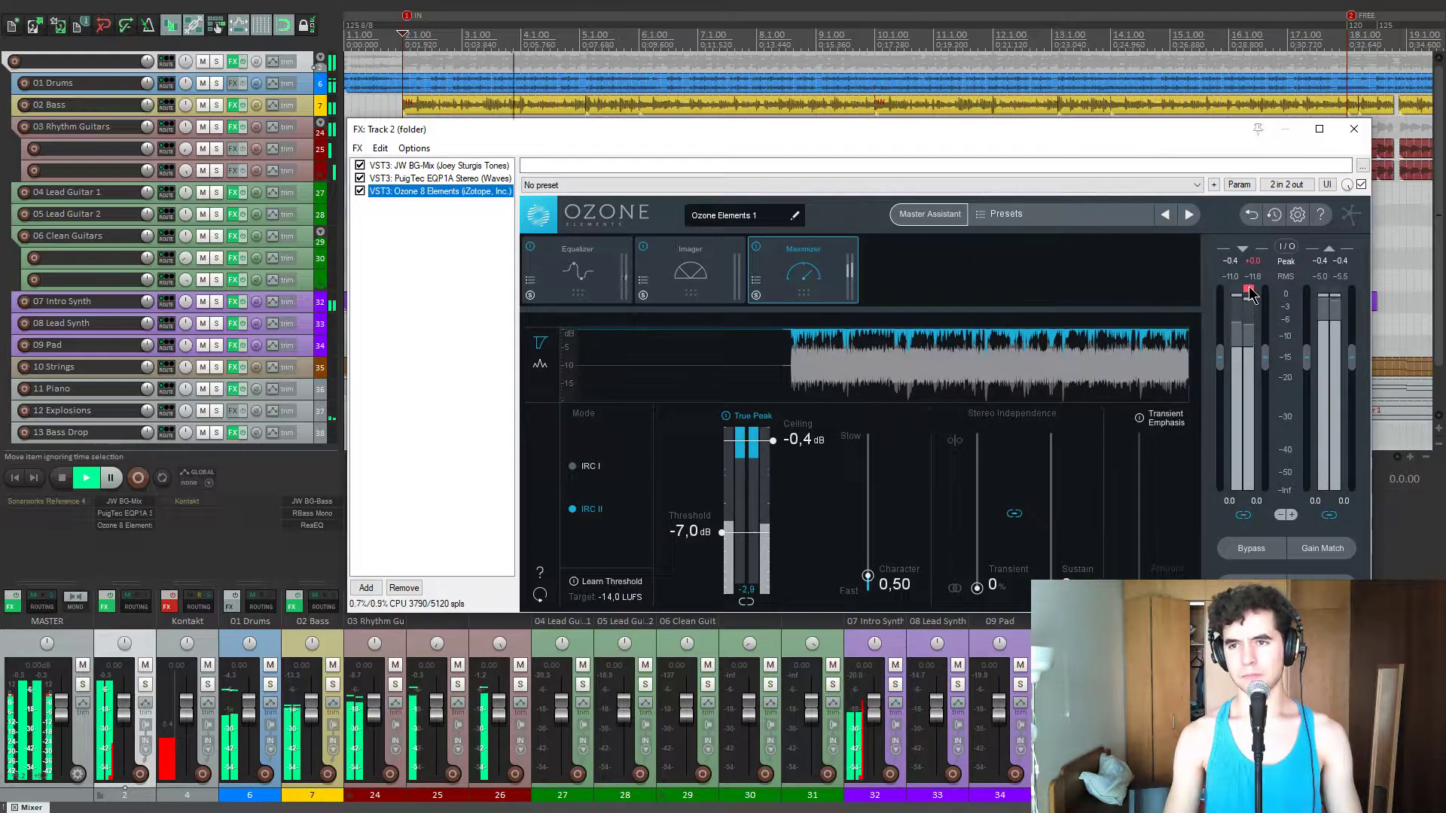
scroll(1018, 62, "down", 2)
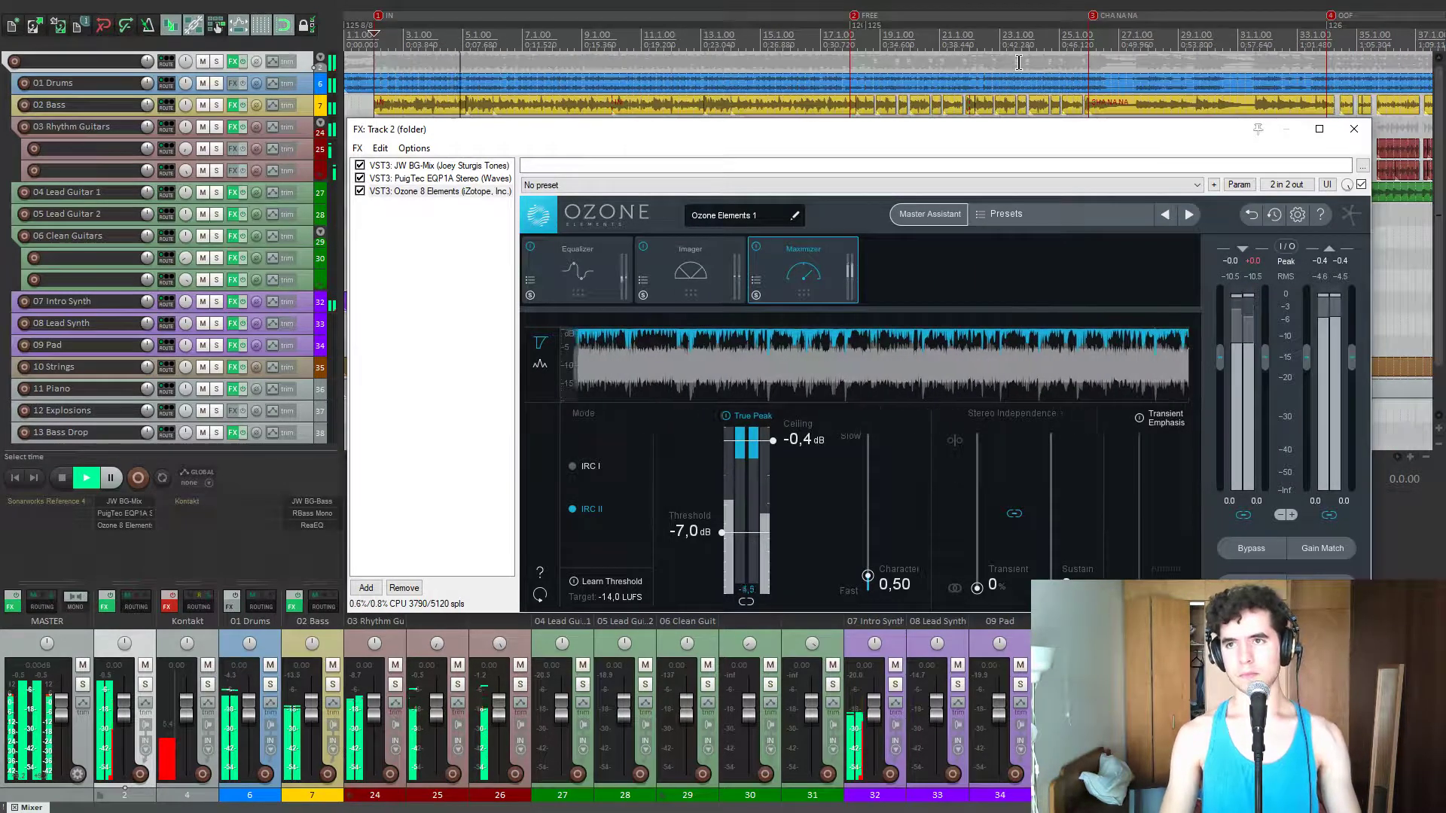
key("4")
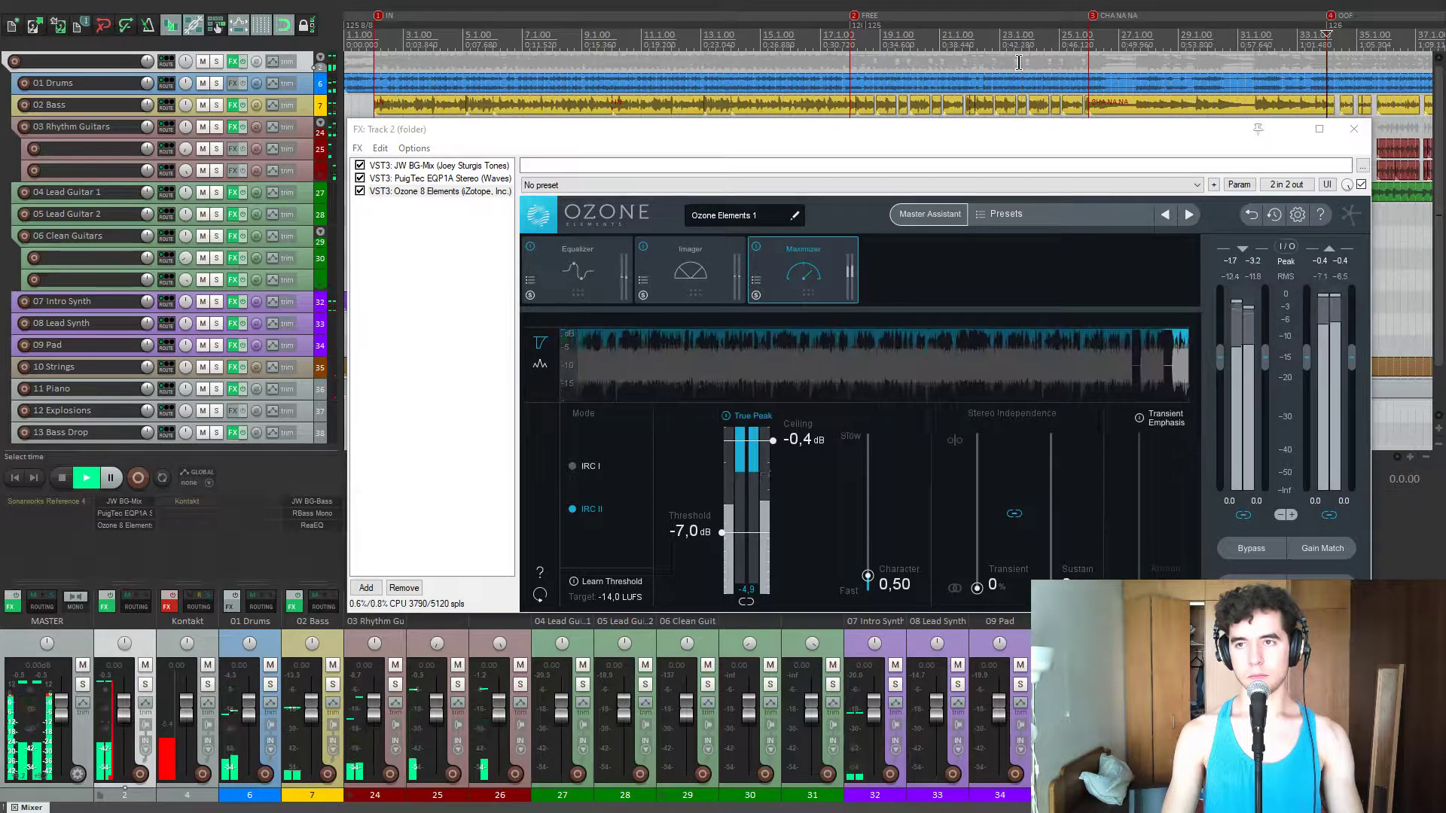
scroll(1018, 63, "down", 1)
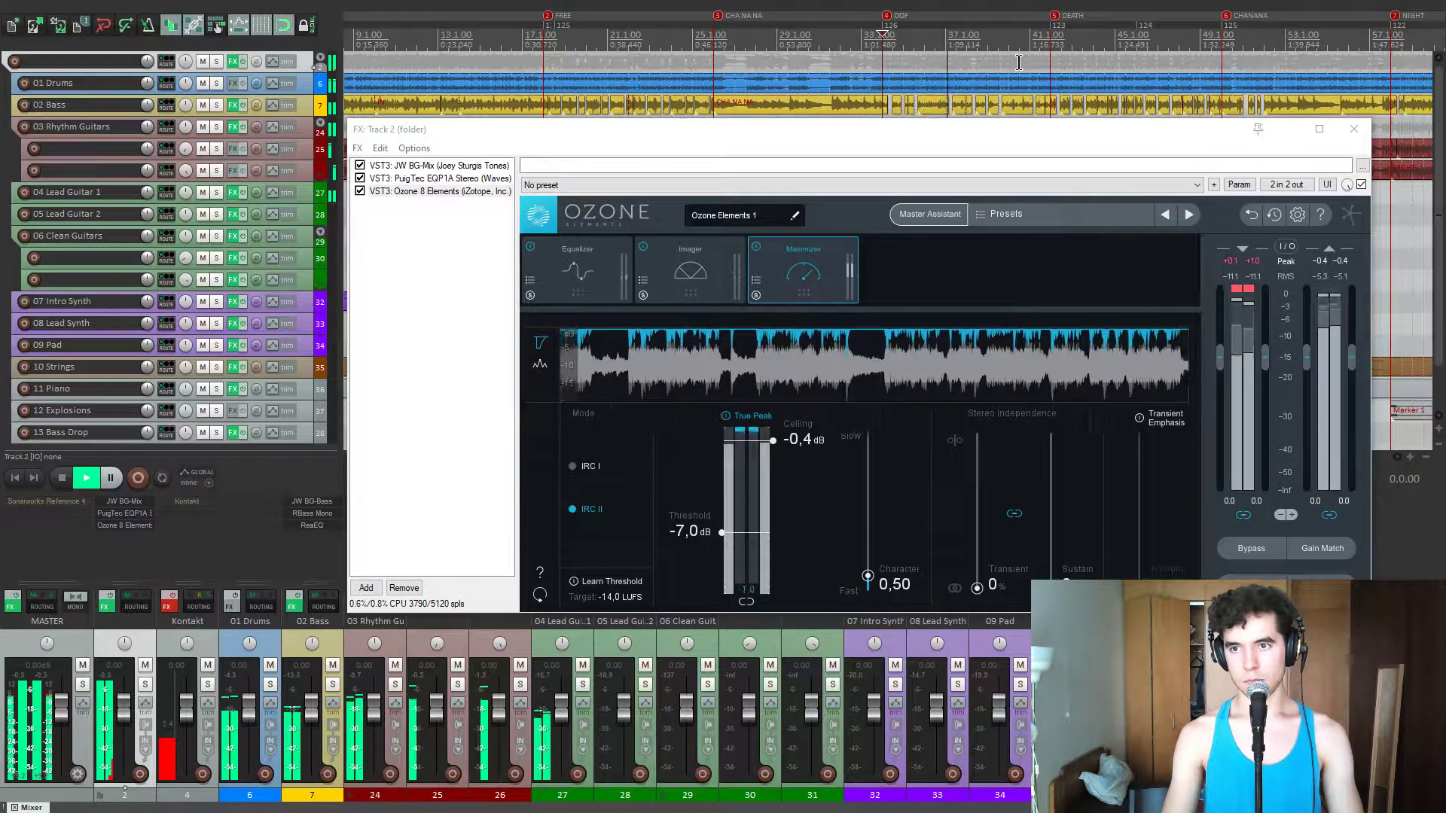
- Play the section at marker 7 to examine the Maximizer's gain reduction and output RMS, and close the effects window
key("space")
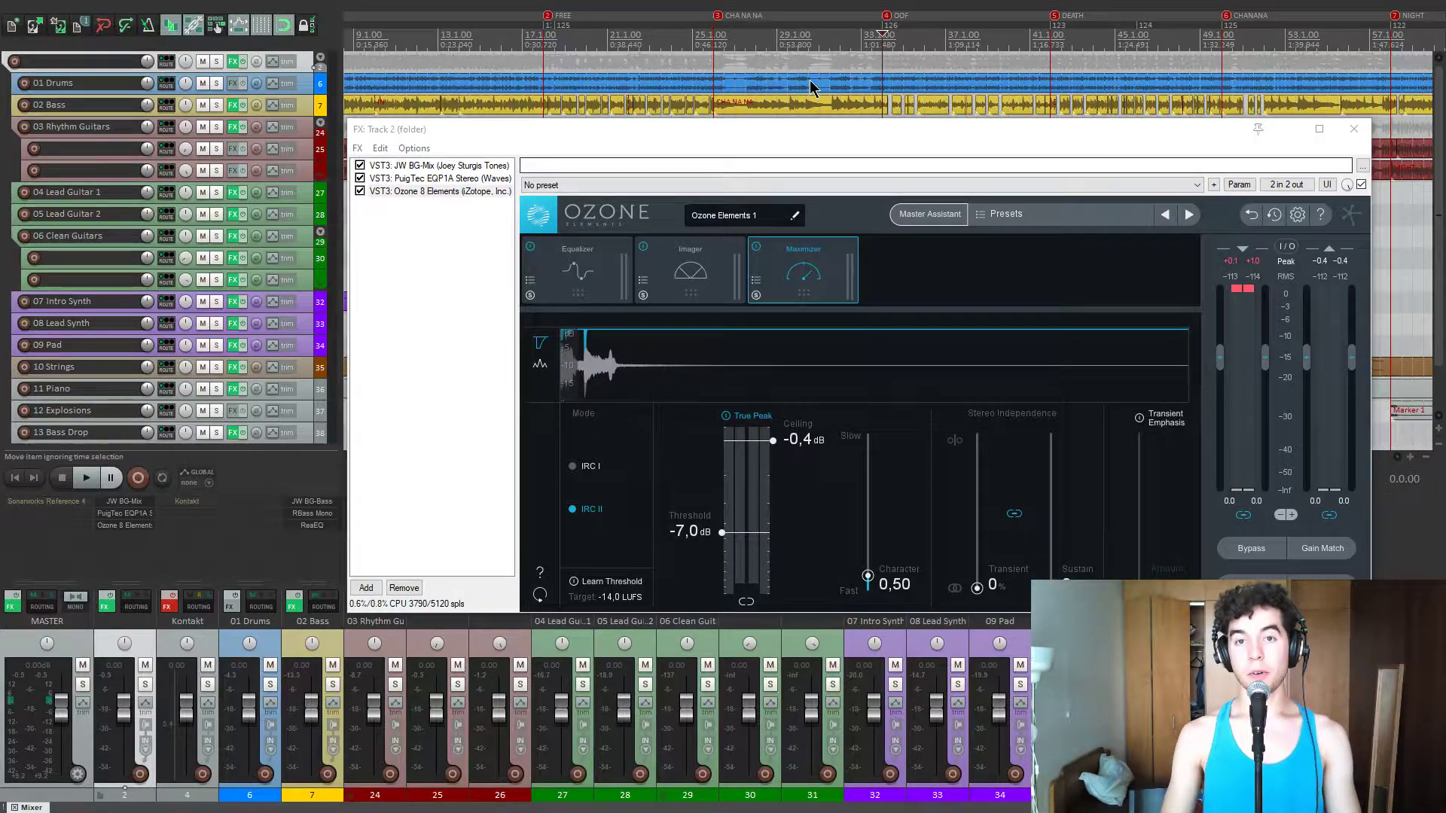
scroll(815, 59, "down", 2)
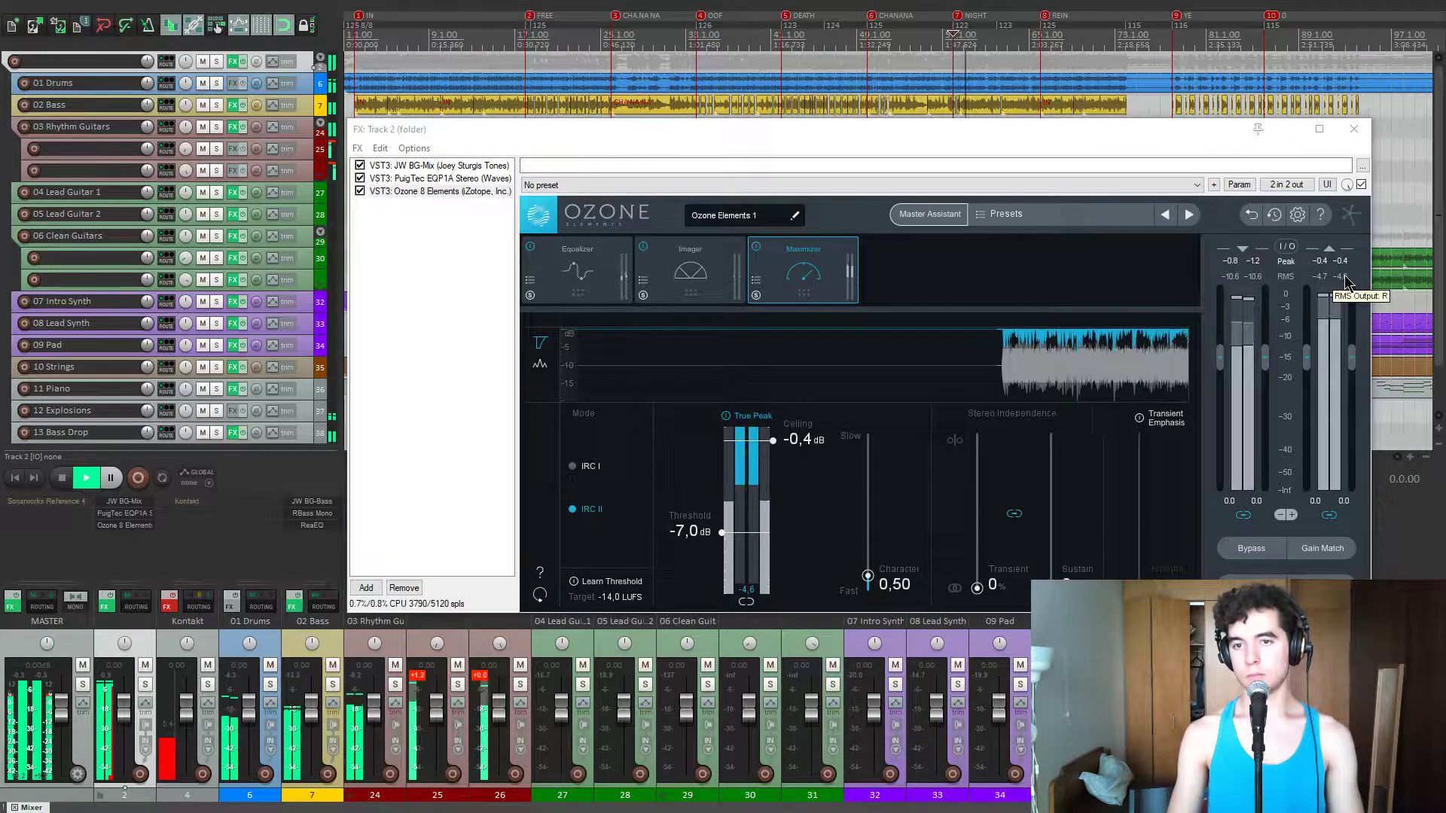
key("space")
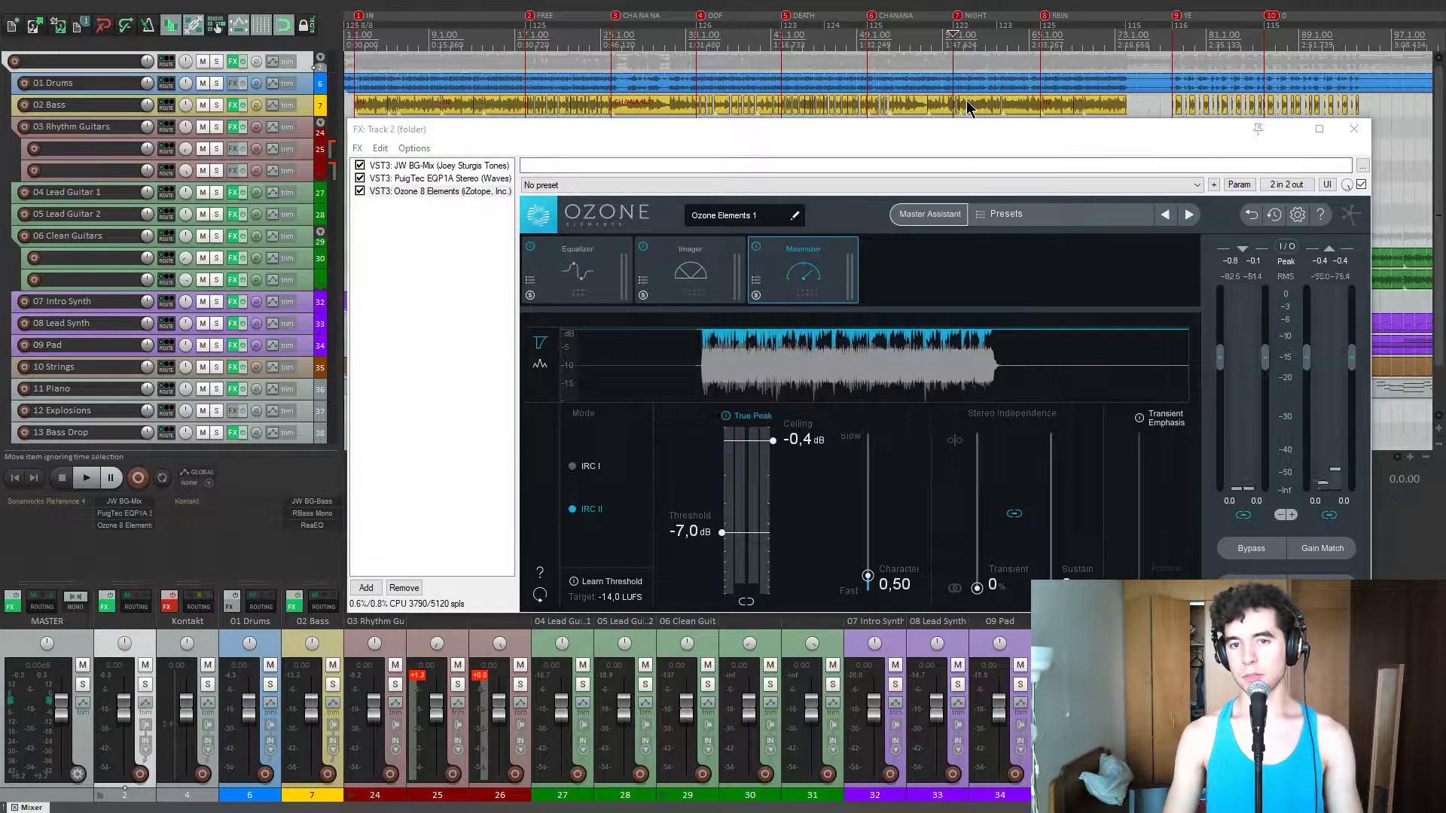
left_click_drag(985, 134, 971, 128)
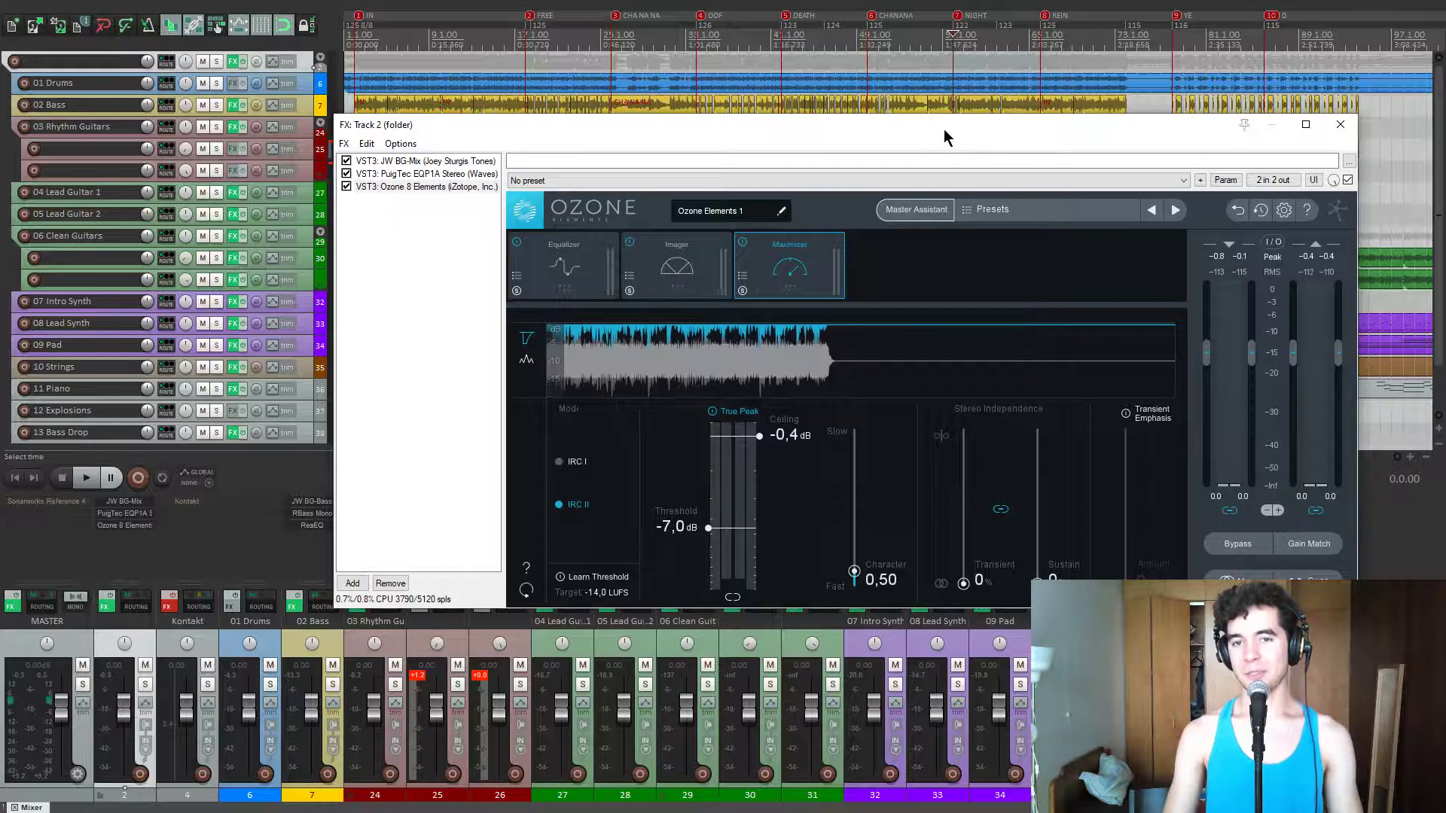
key("space")
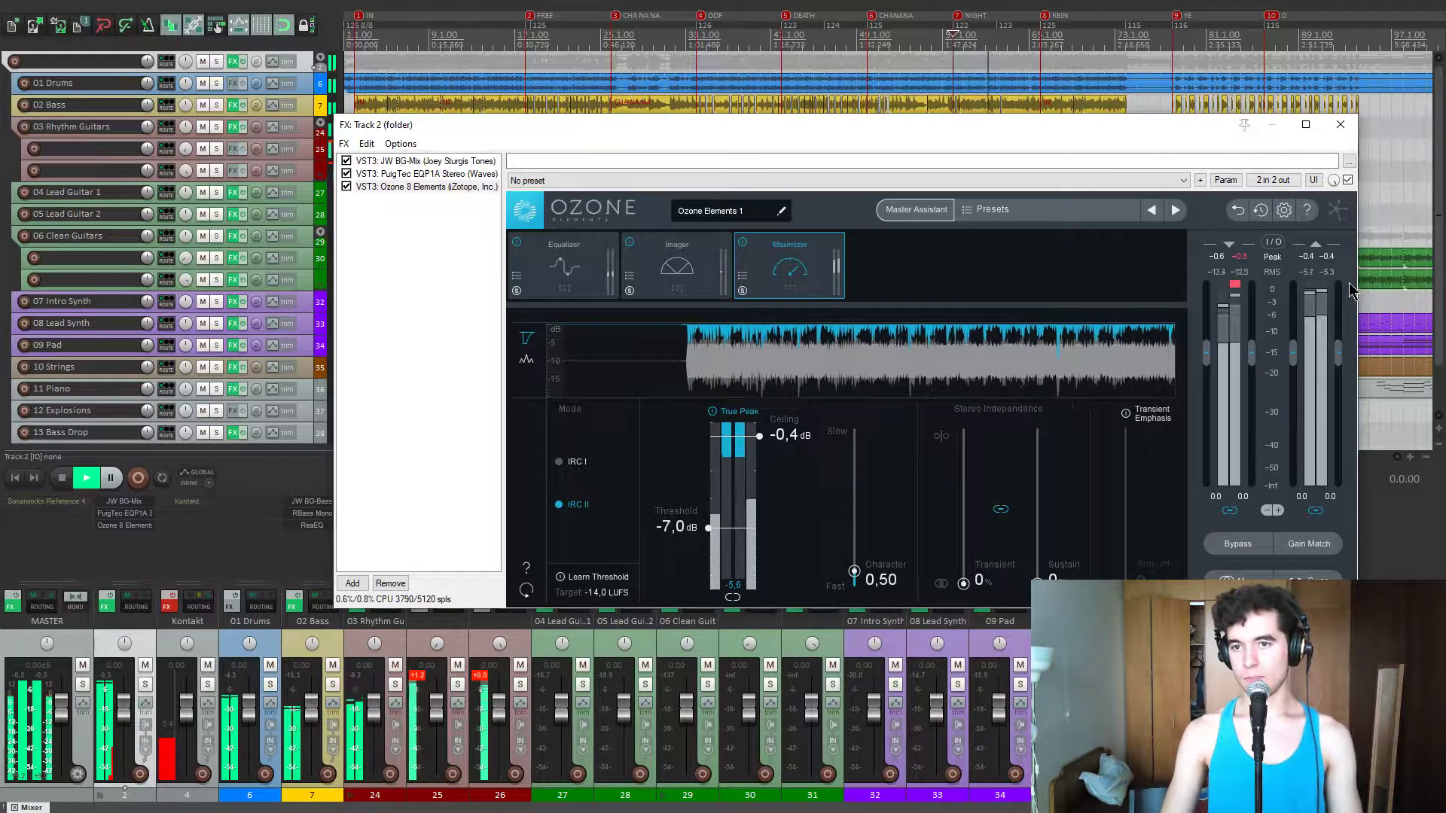
key("space")
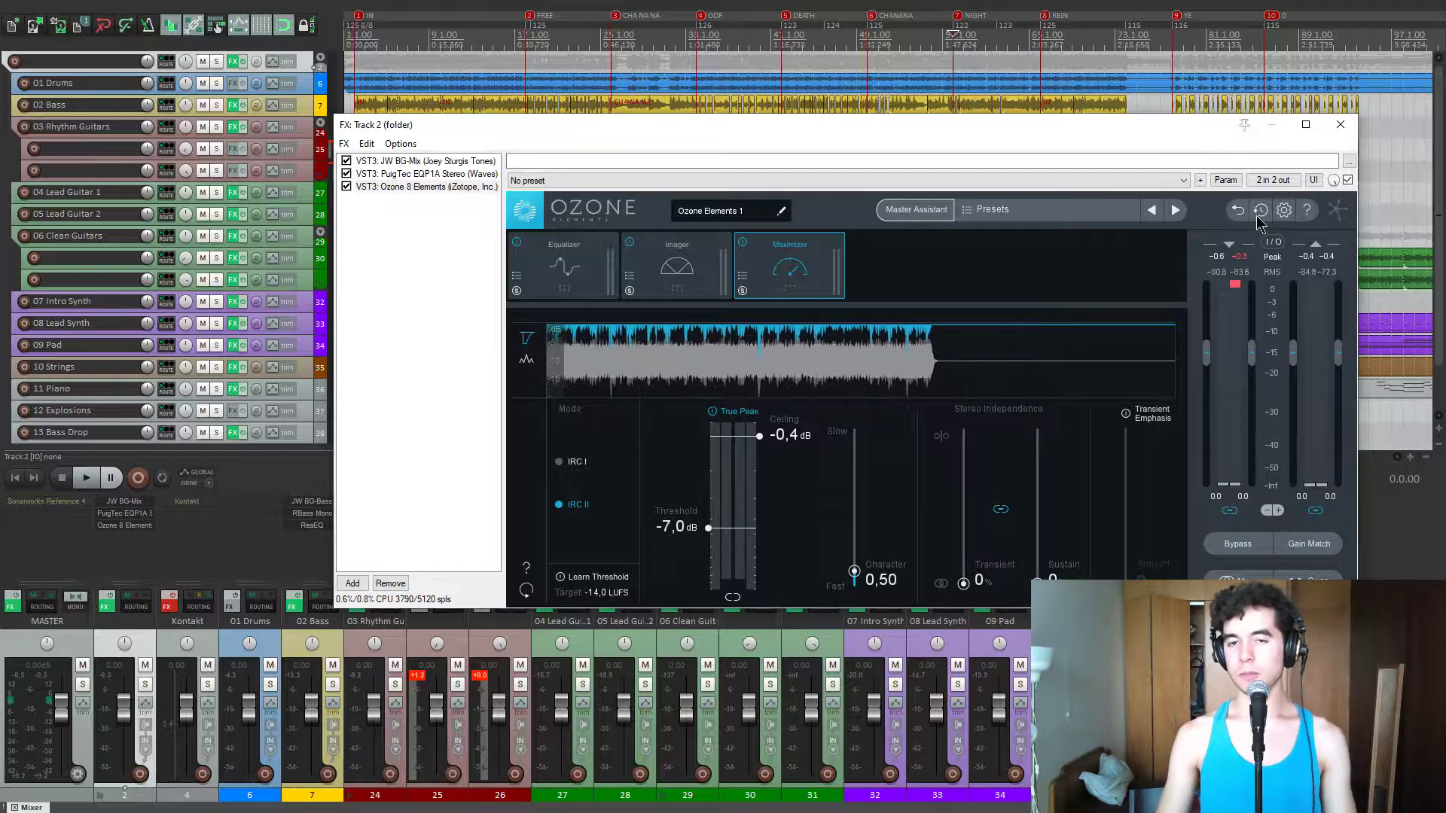
left_click(1341, 126)
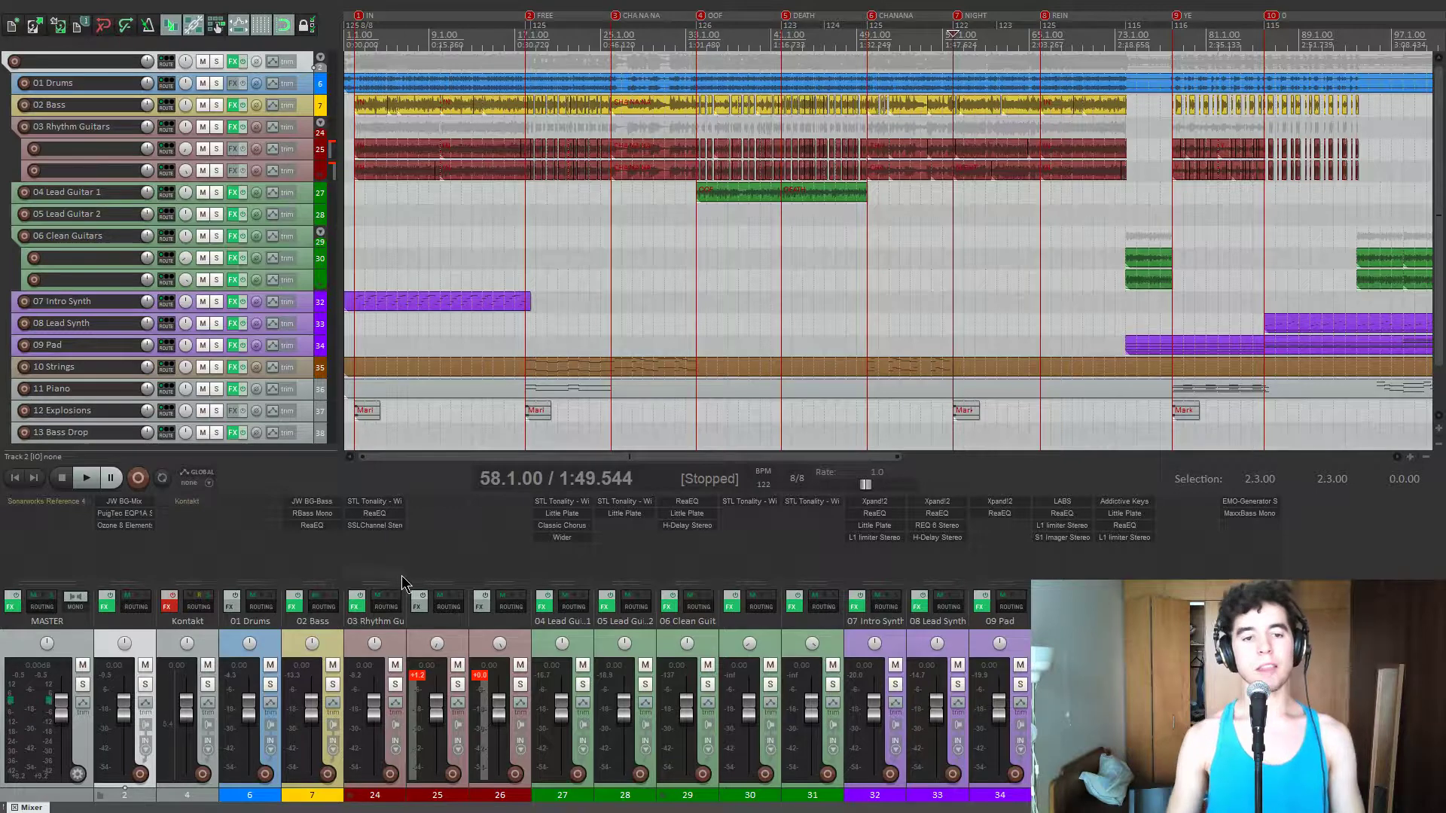
- Return to marker 1, solo the Kontakt track and play its drums
key("1")
scroll(523, 275, "up", 4)
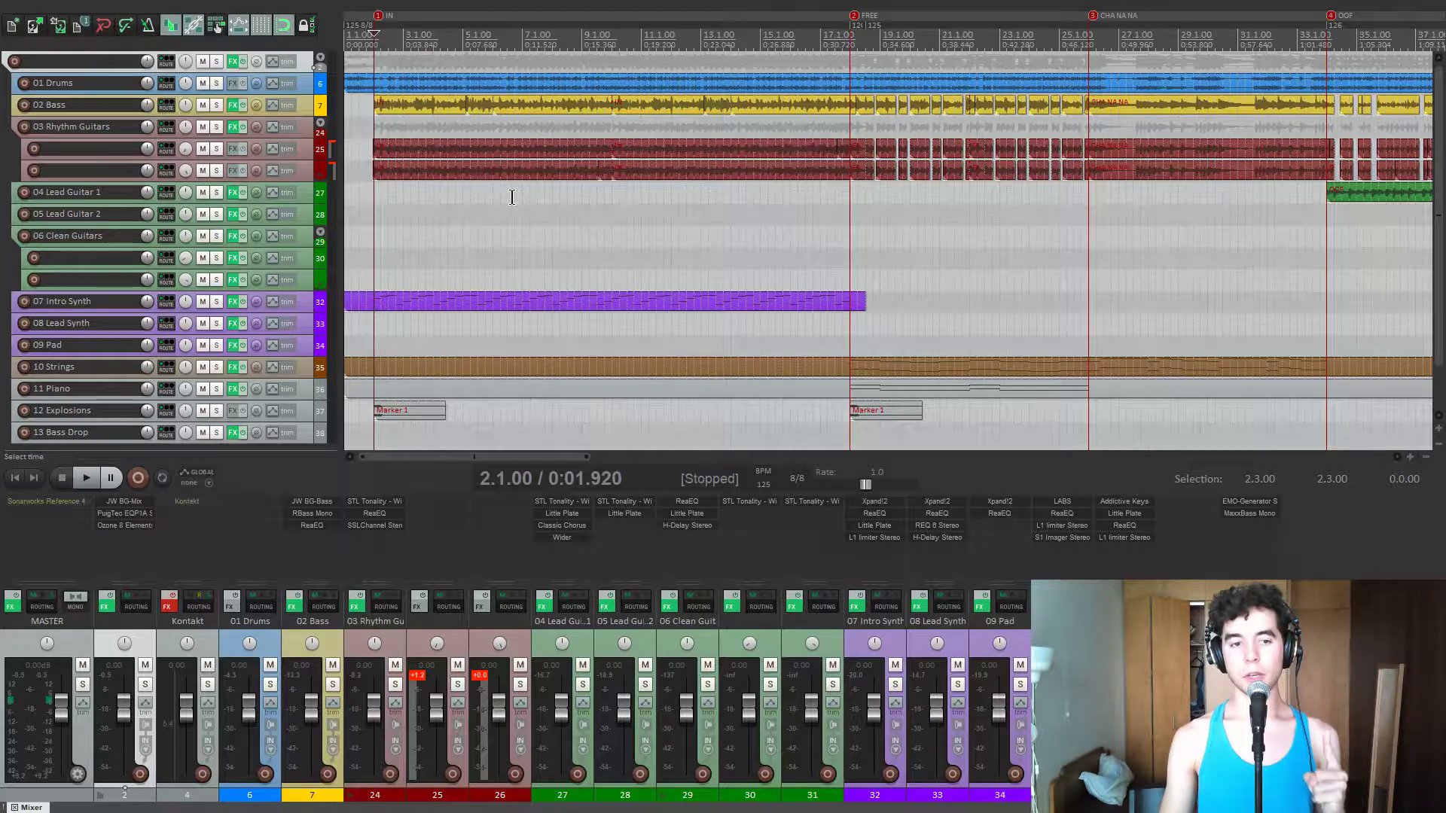
left_click(208, 685)
key("space")
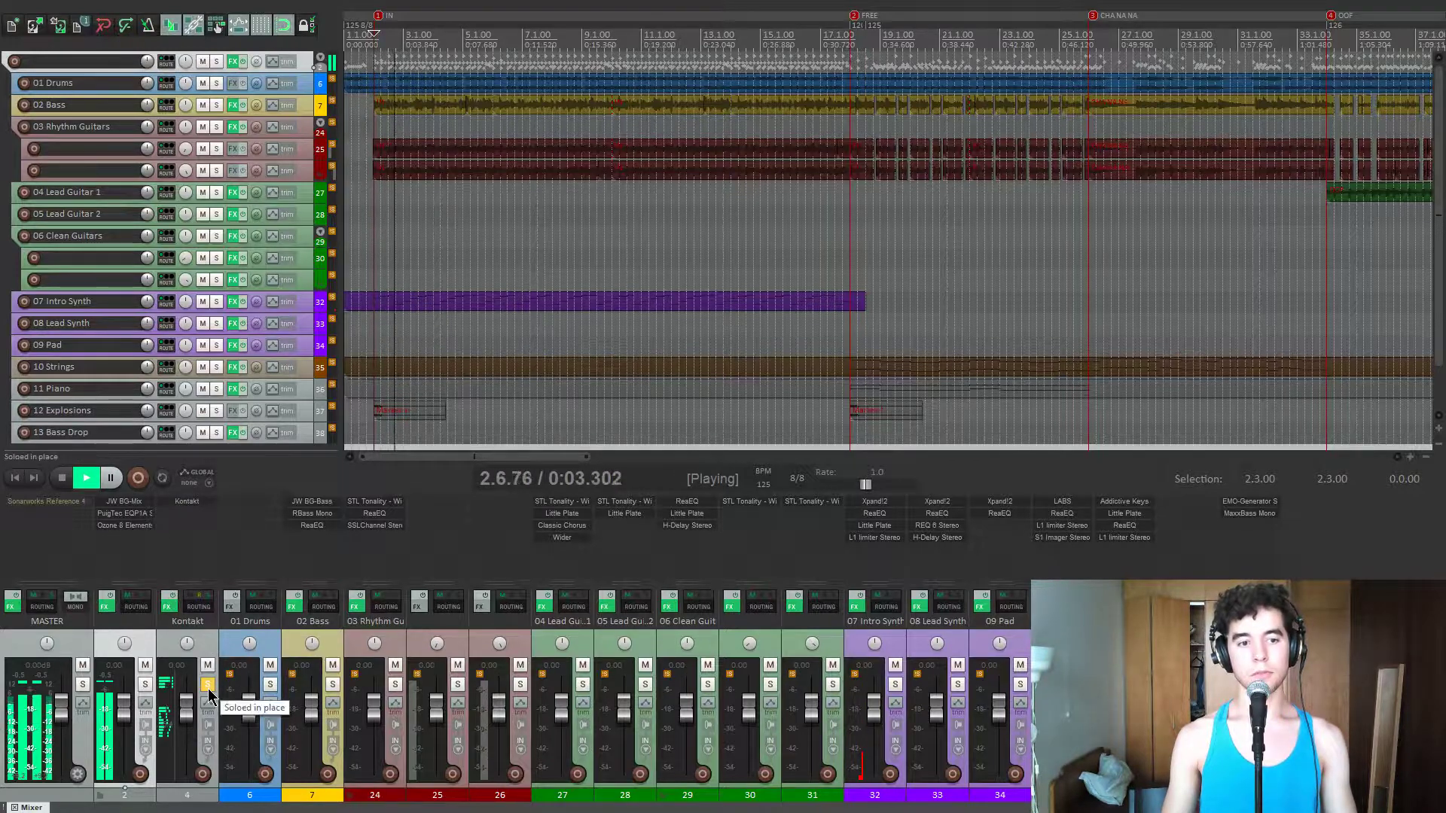
key("space")
- Switch the solo from Kontakt to 01 Drums, play it from marker 1, and end the solo
left_click(271, 683)
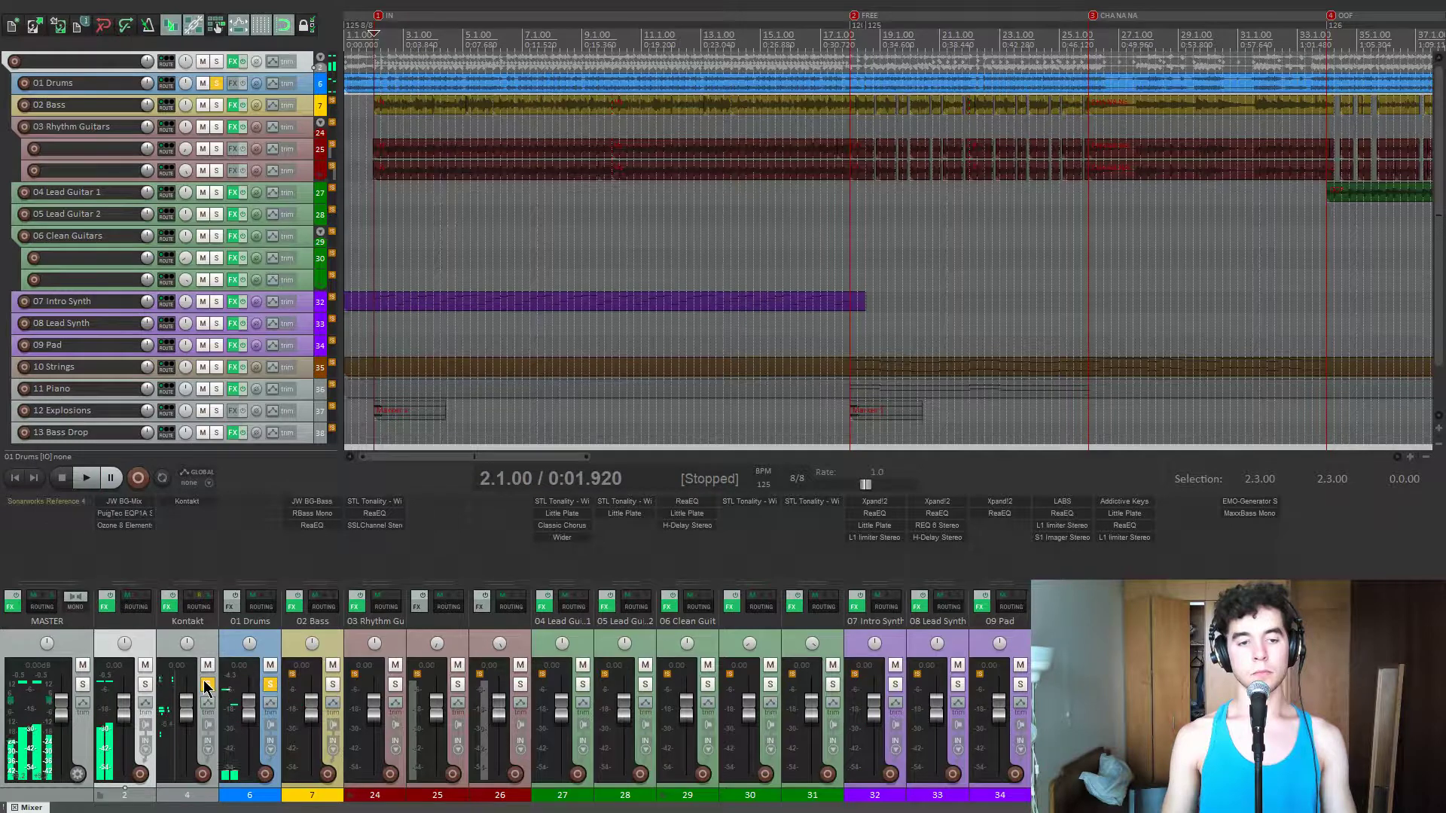
key("space")
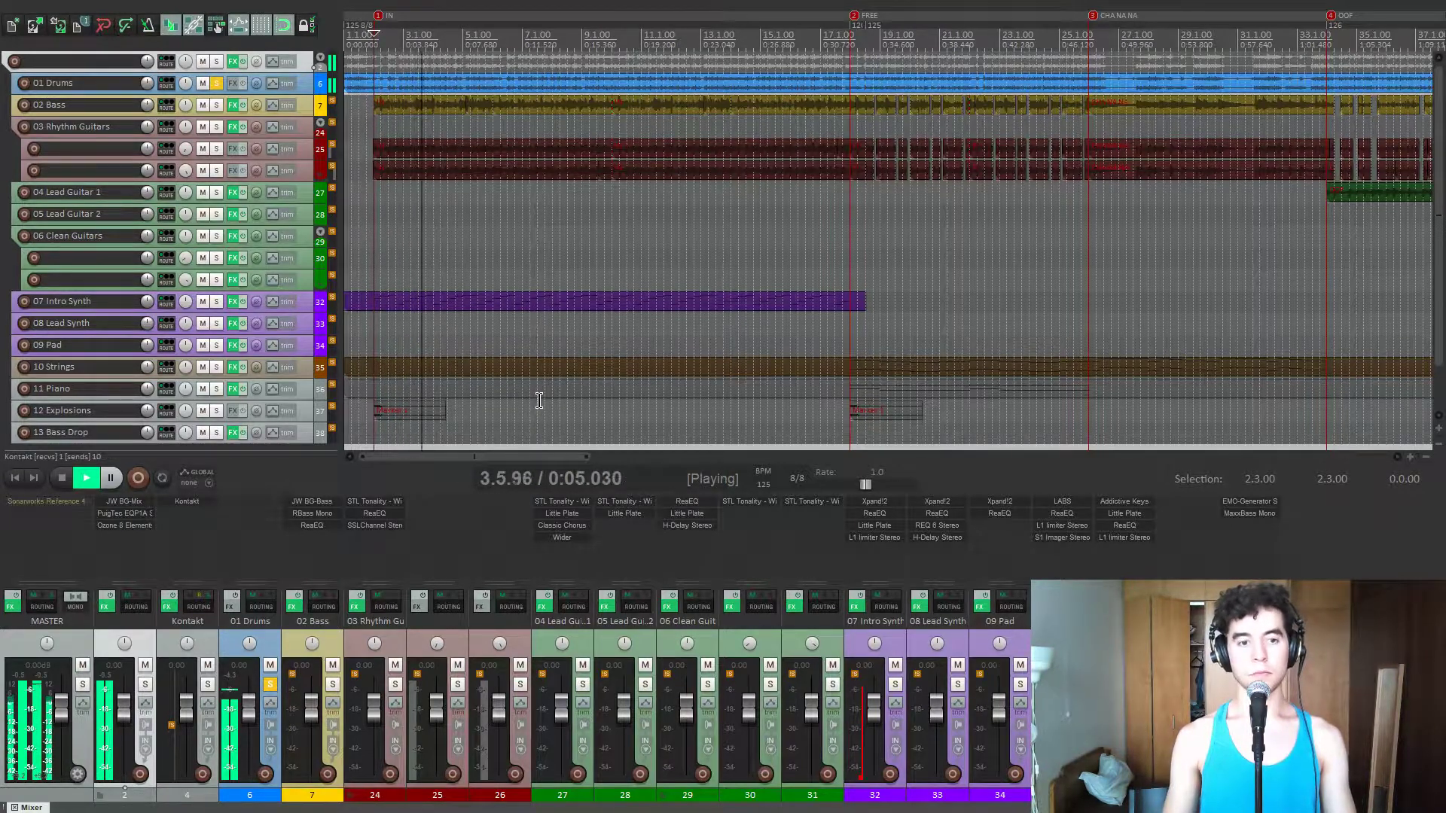
key("space")
left_click(270, 684)
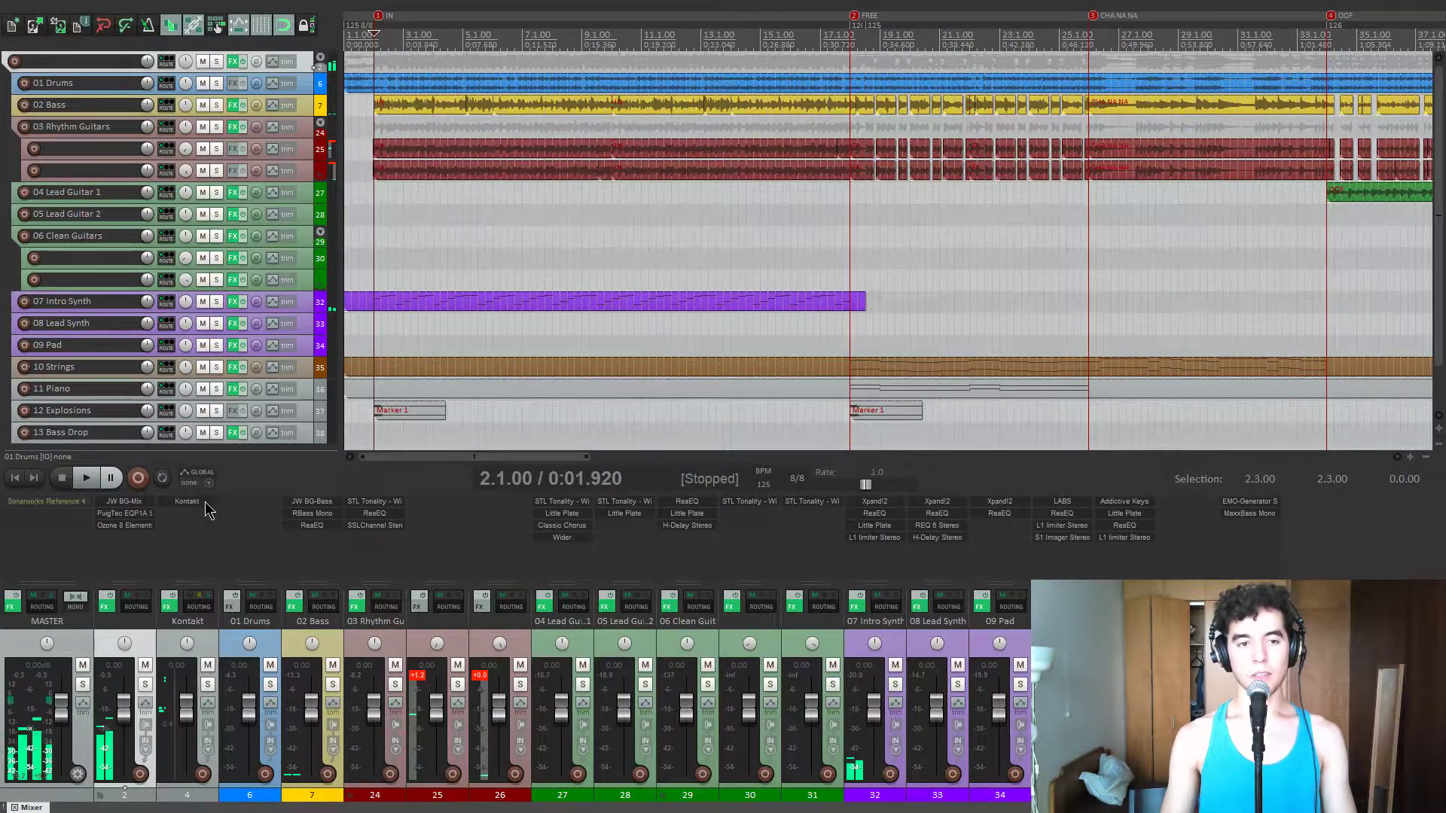
- Show The Invasion kit in the Kontakt track's instrument, audition its kick, cymbal and tom, and collapse the kit
left_click(202, 502)
left_click_drag(379, 68, 563, 69)
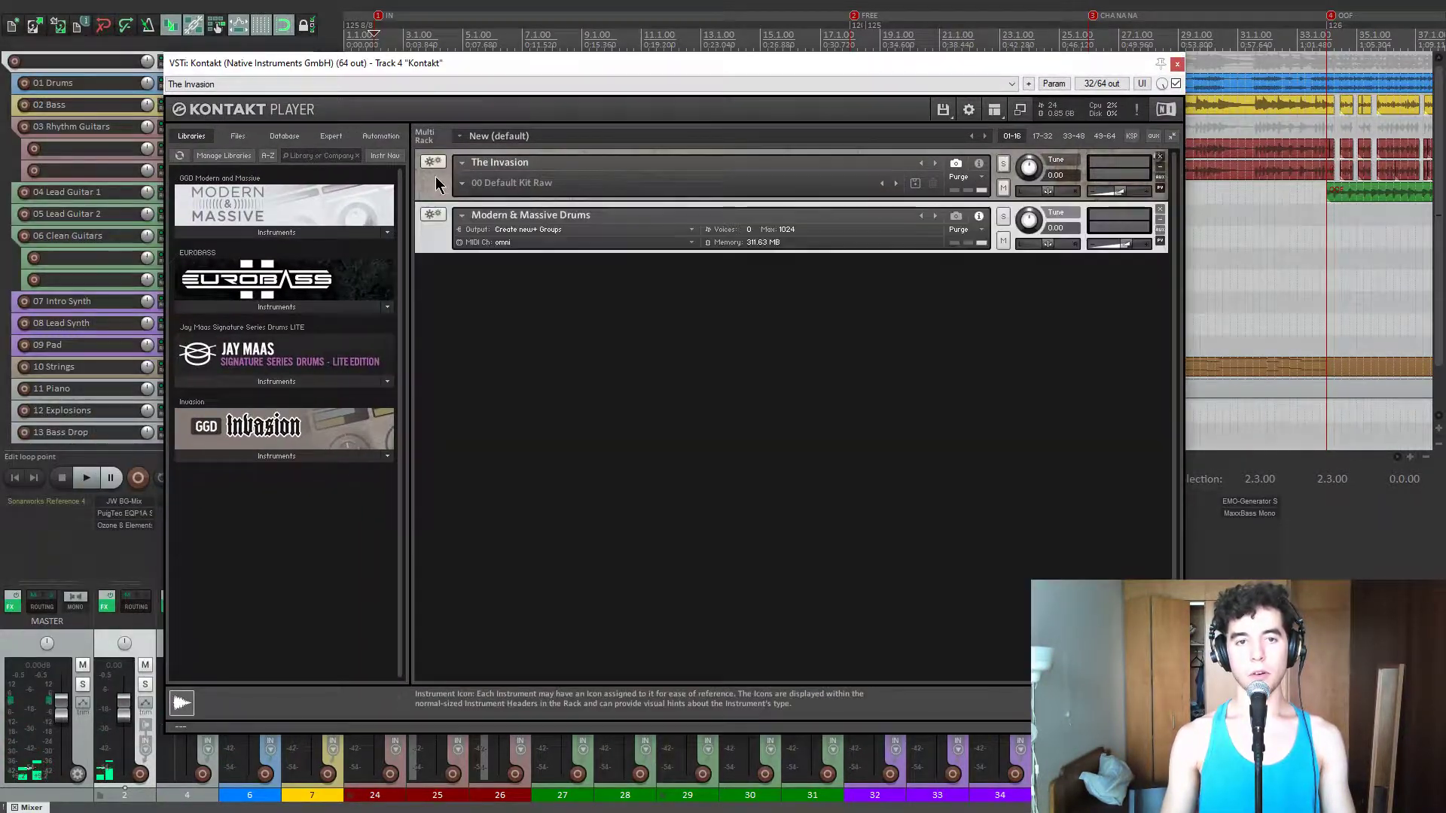
left_click(448, 217)
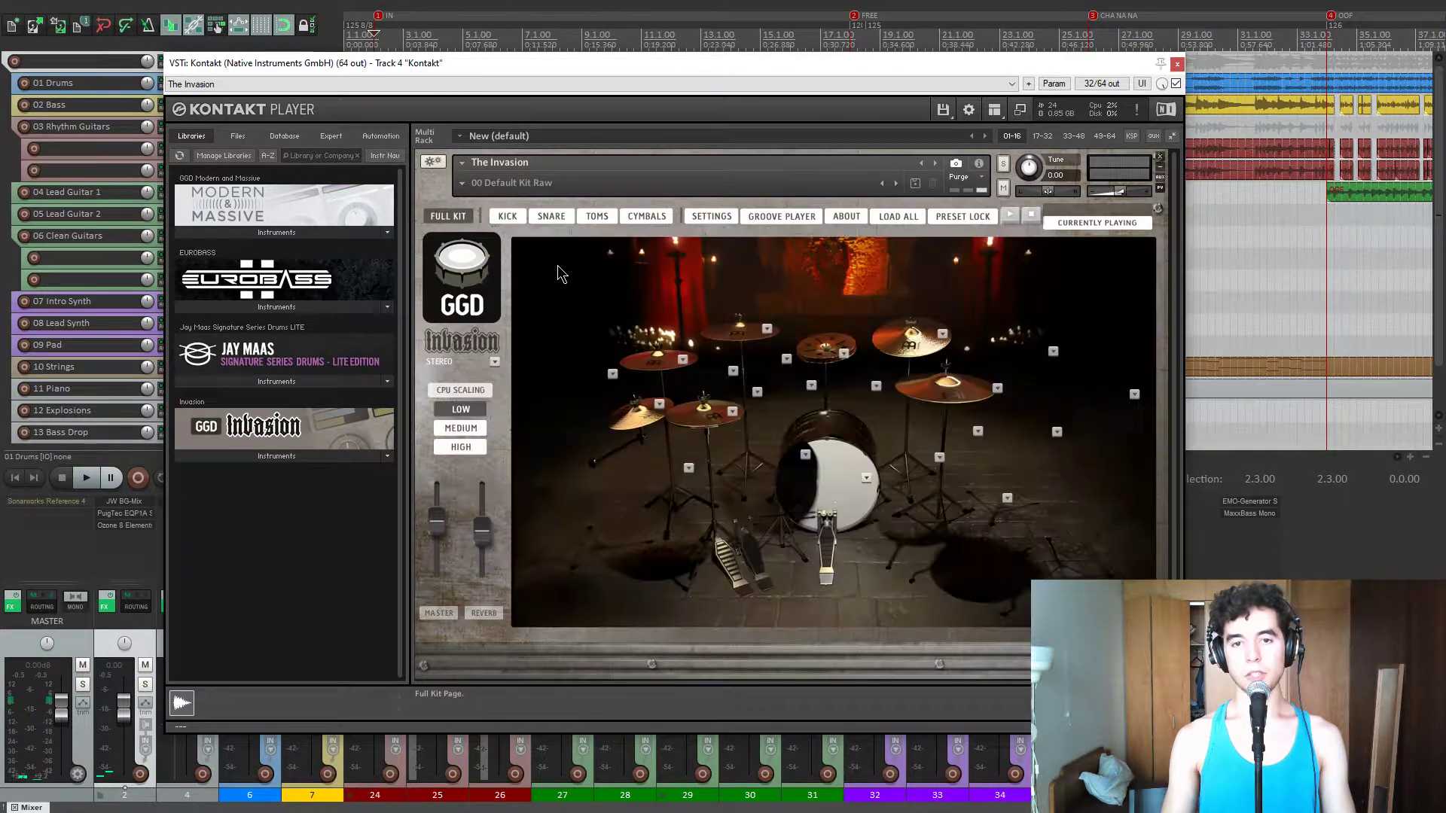
left_click(828, 478)
left_click(667, 363)
left_click(802, 343)
left_click(462, 162)
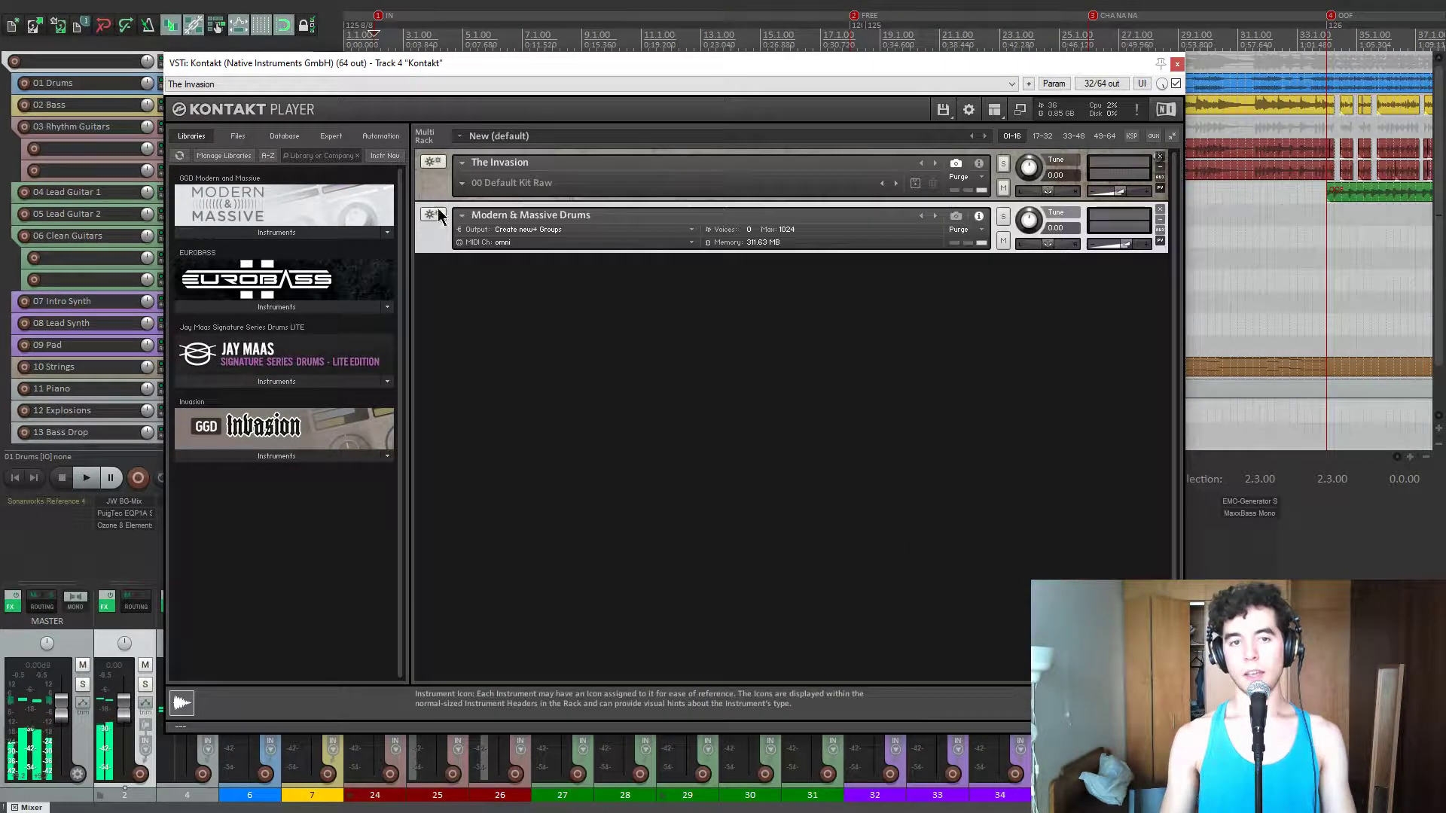
- Show the Modern & Massive Drums kit, audition its drums, and close the Kontakt window
left_click(469, 233)
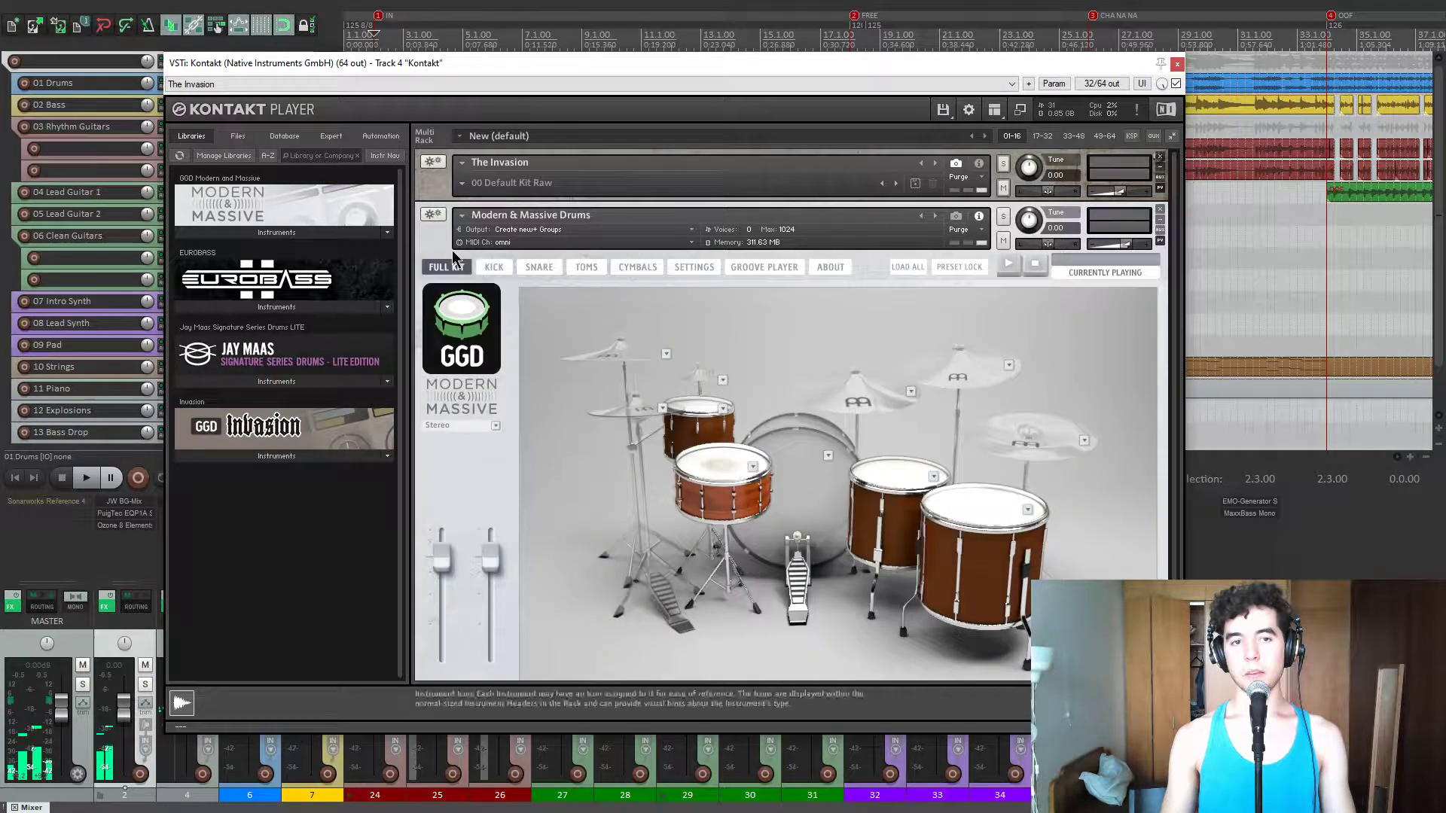
left_click(723, 474)
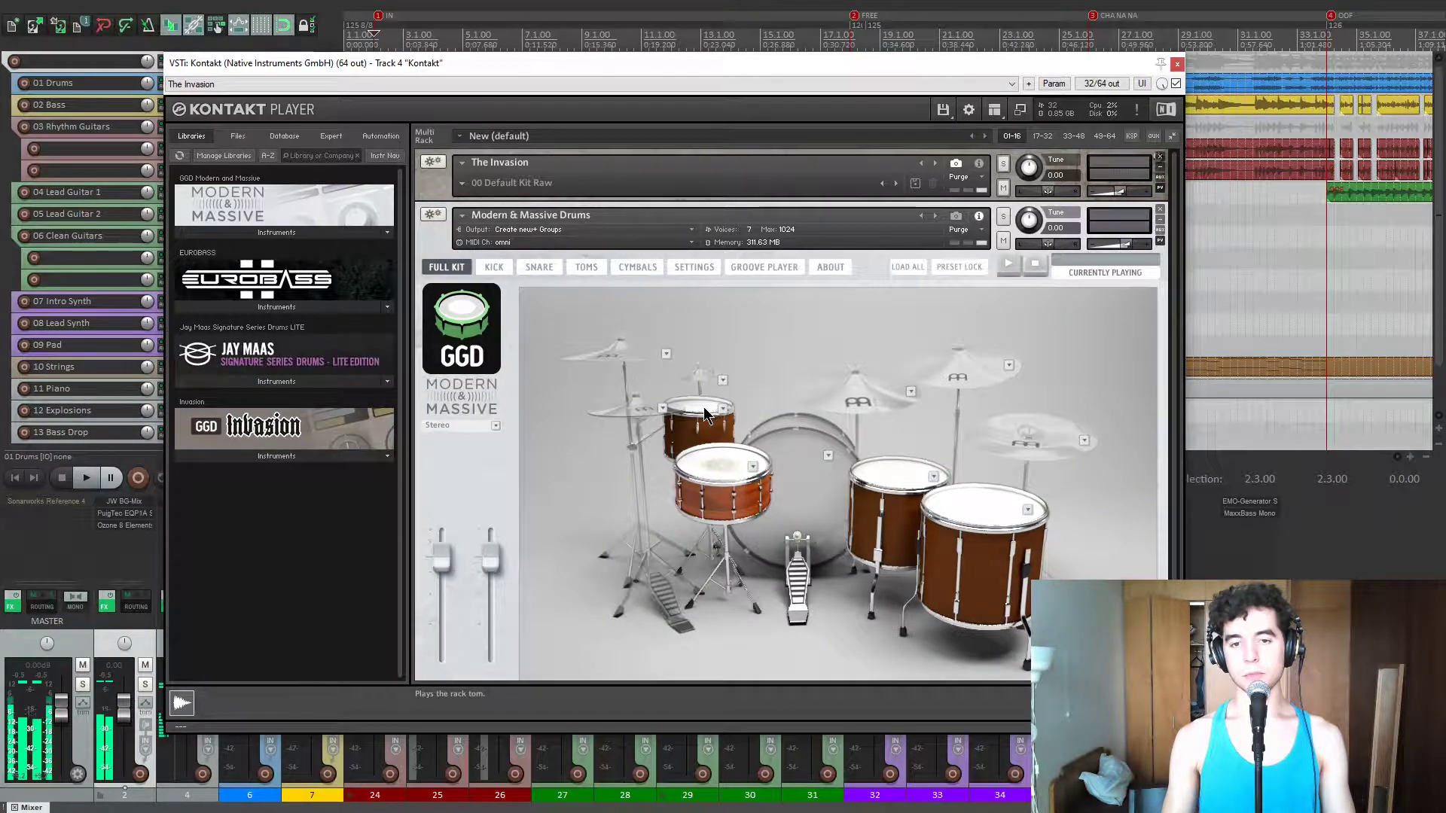
left_click(1178, 65)
- Bypass the Kontakt track's effects and play 01 Drums in solo from marker 2, ending the solo when done
left_click(173, 602)
left_click(270, 685)
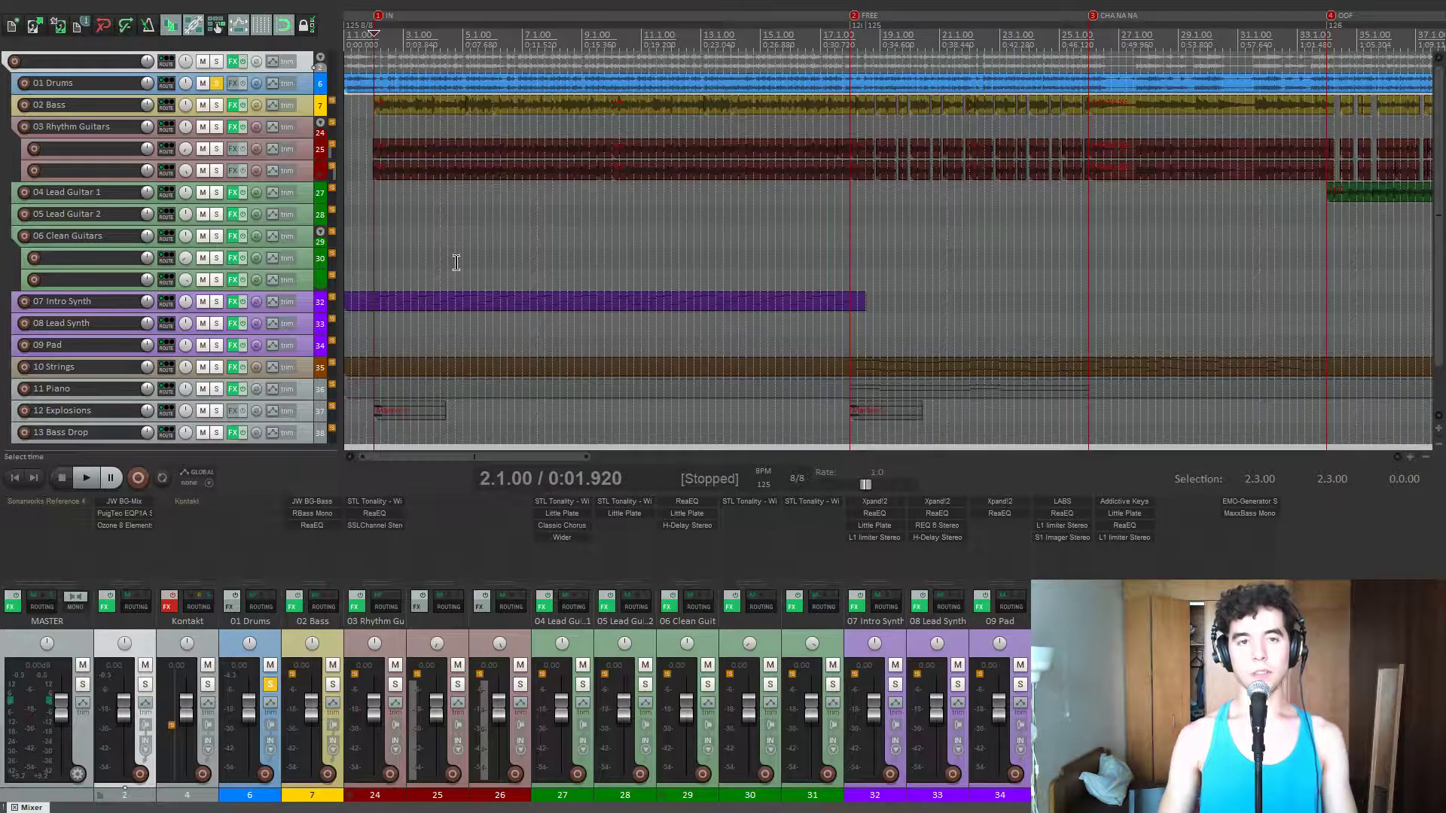
left_click(722, 252)
key("2")
key("space")
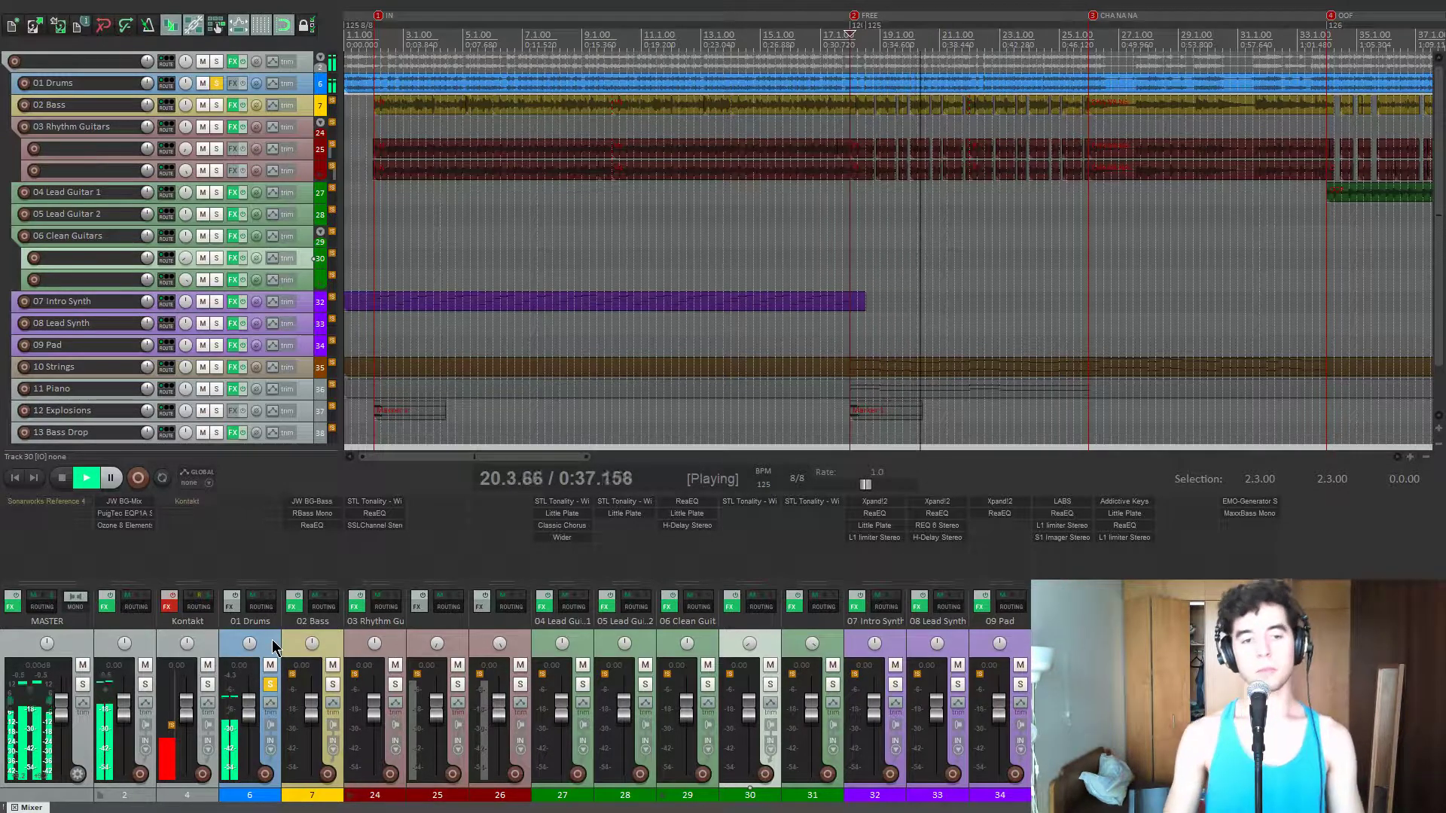
key("space")
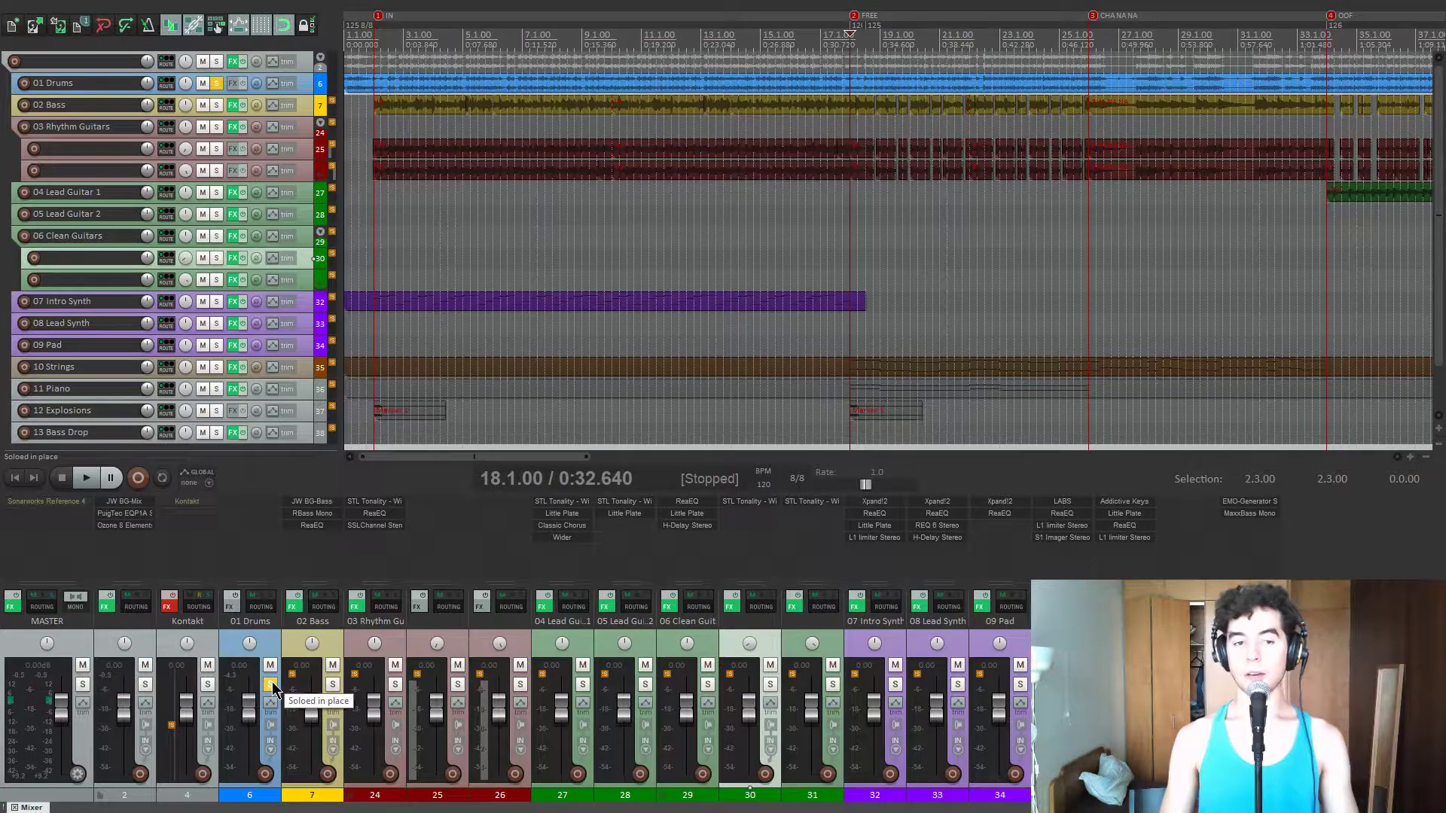
left_click(272, 687)
left_click(836, 233)
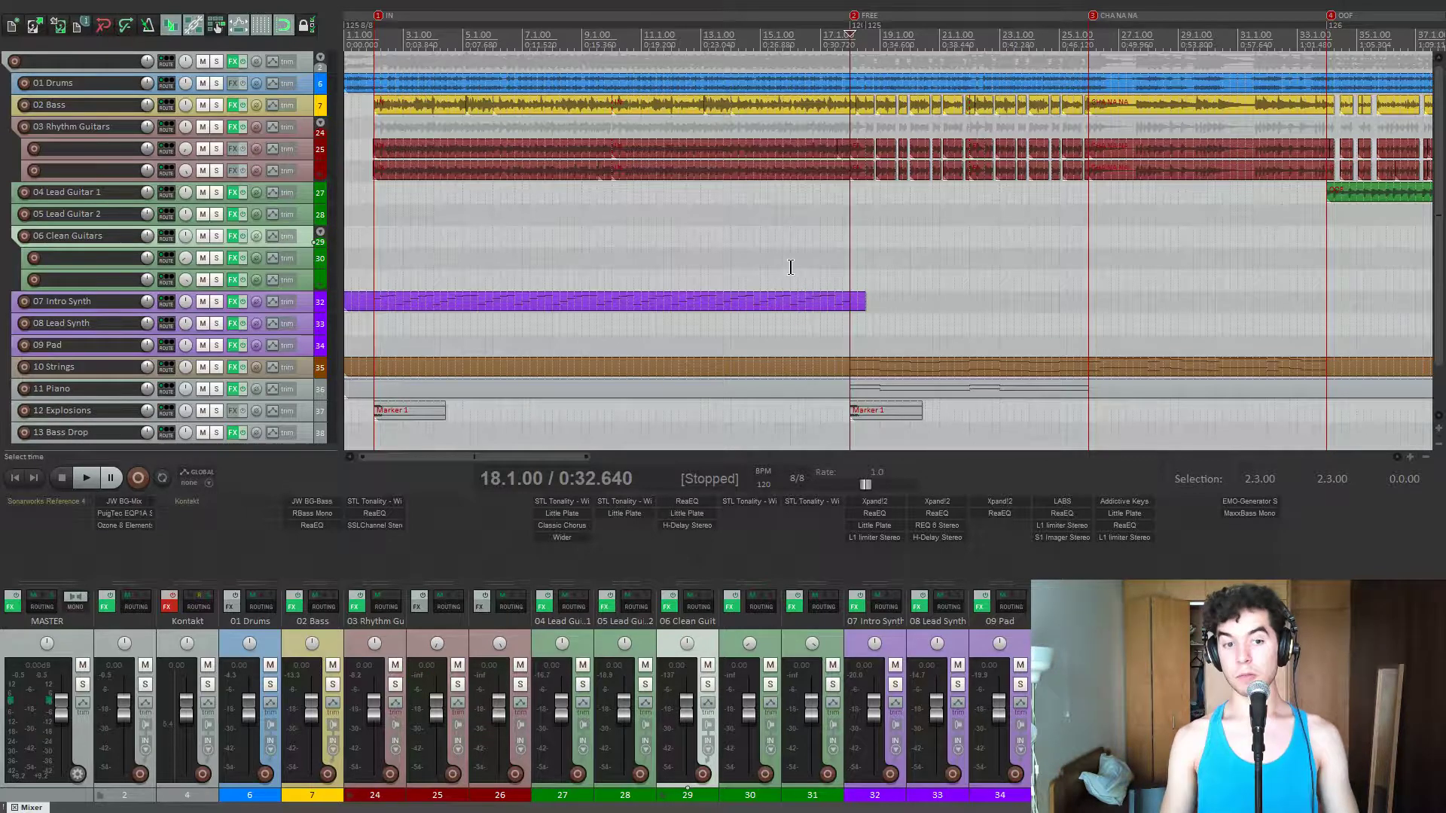
- Solo the 02 Bass track and compare its sound with the track's effects active and bypassed
left_click(331, 684)
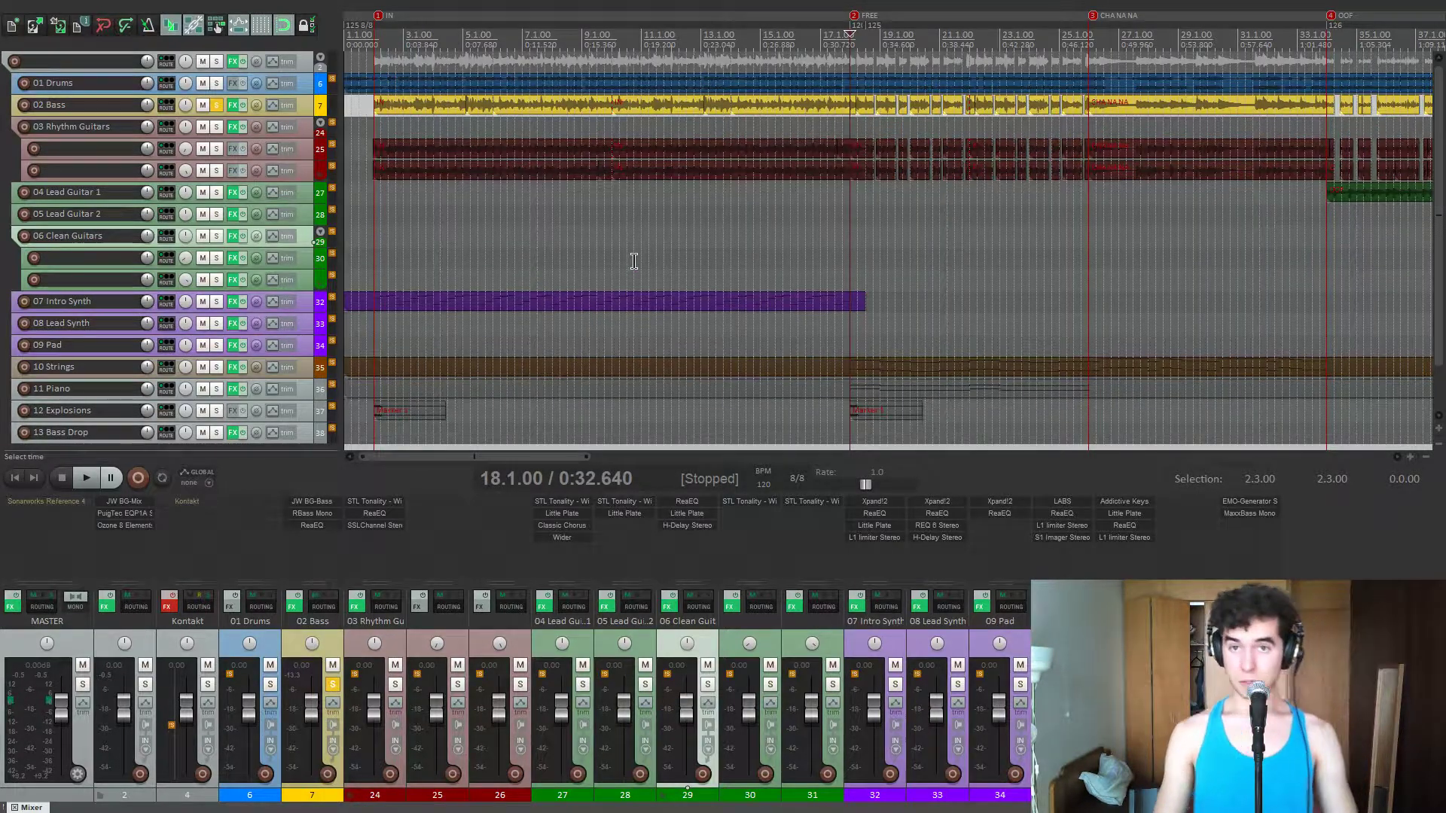
key("space")
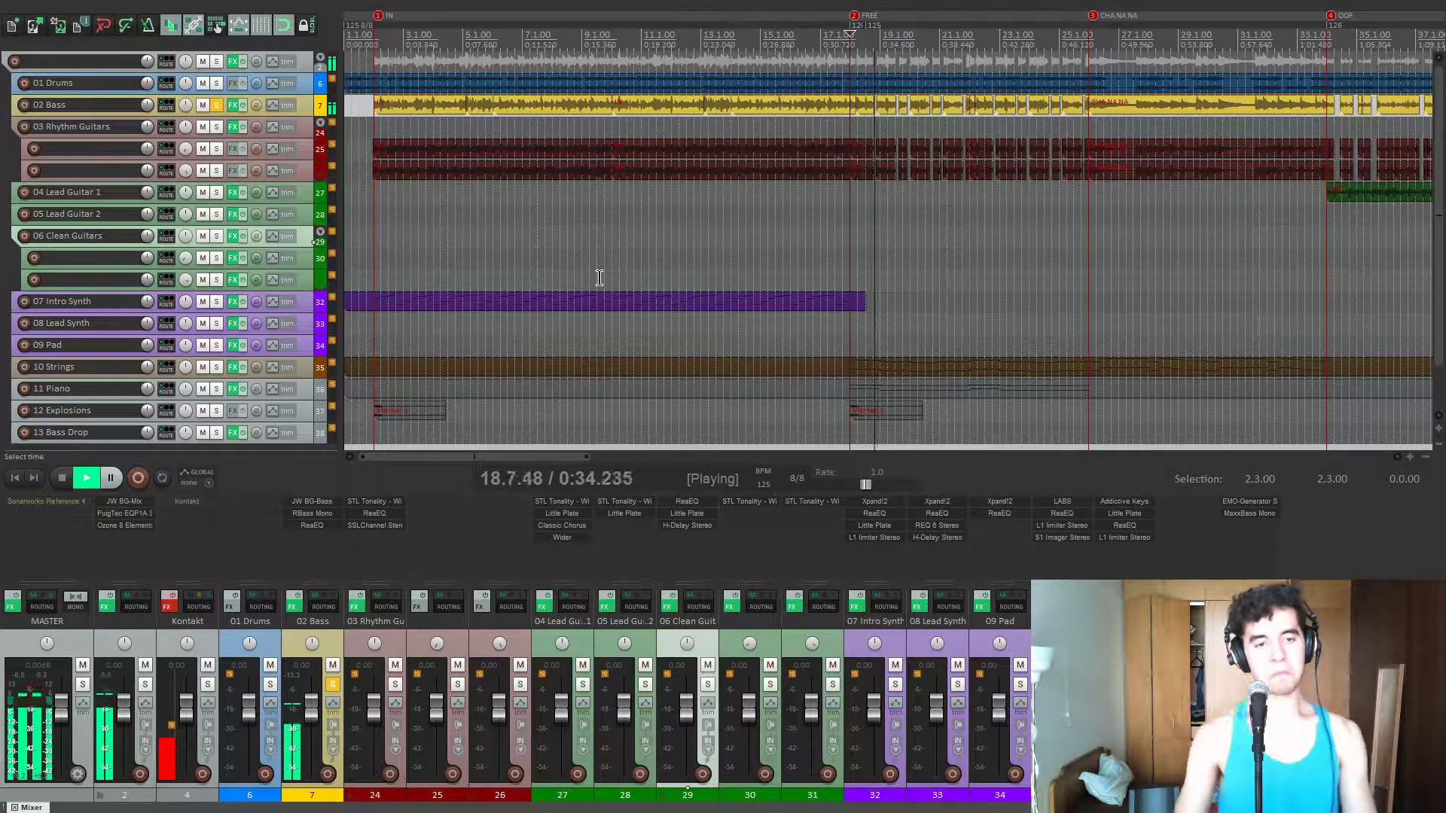
left_click(290, 604)
key("space")
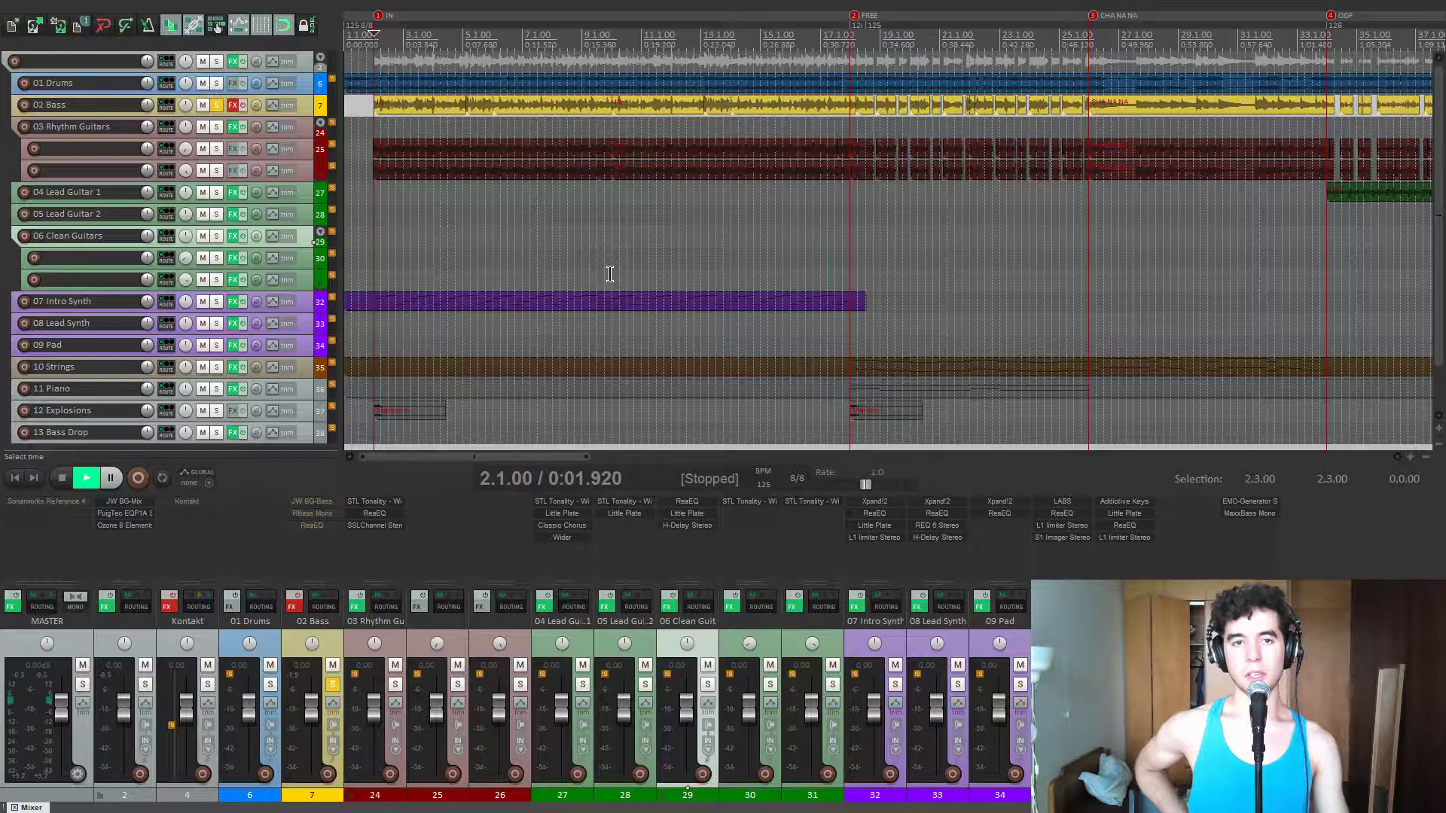
key("space")
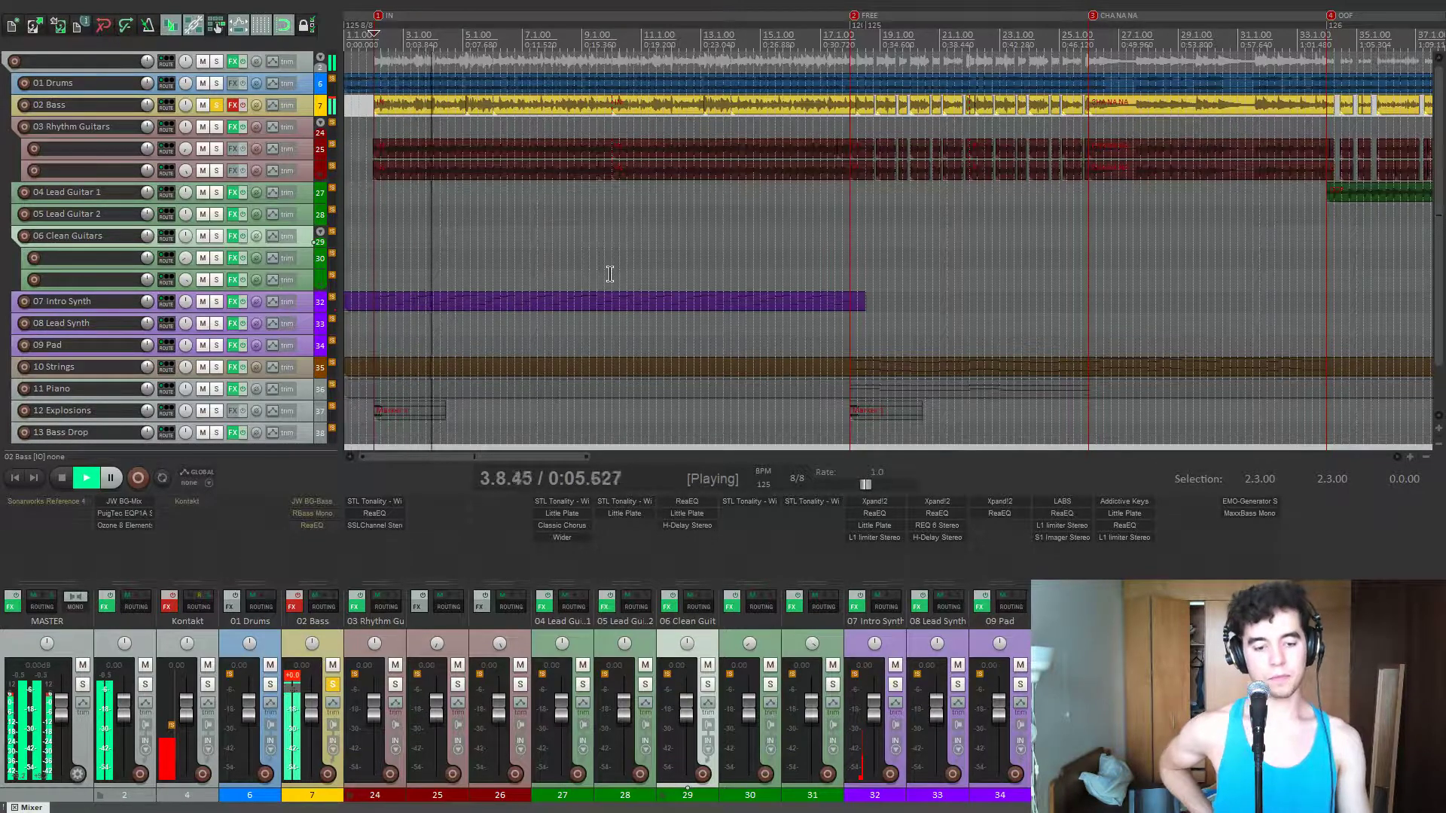
key("space")
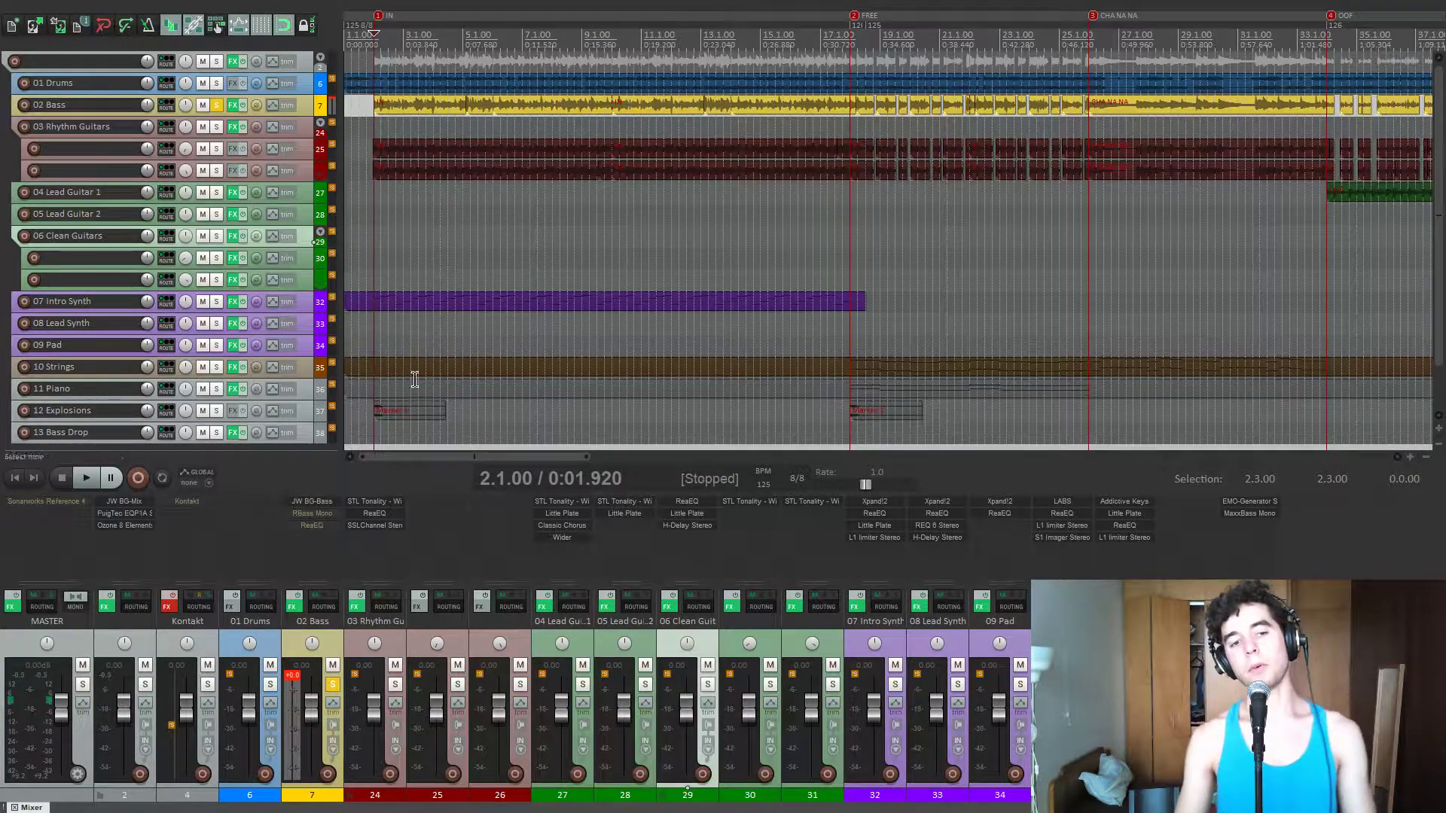
- Show the JW BG-Bass plugin on 02 Bass and compare the bass with the plugin bypassed and active
left_click(336, 503)
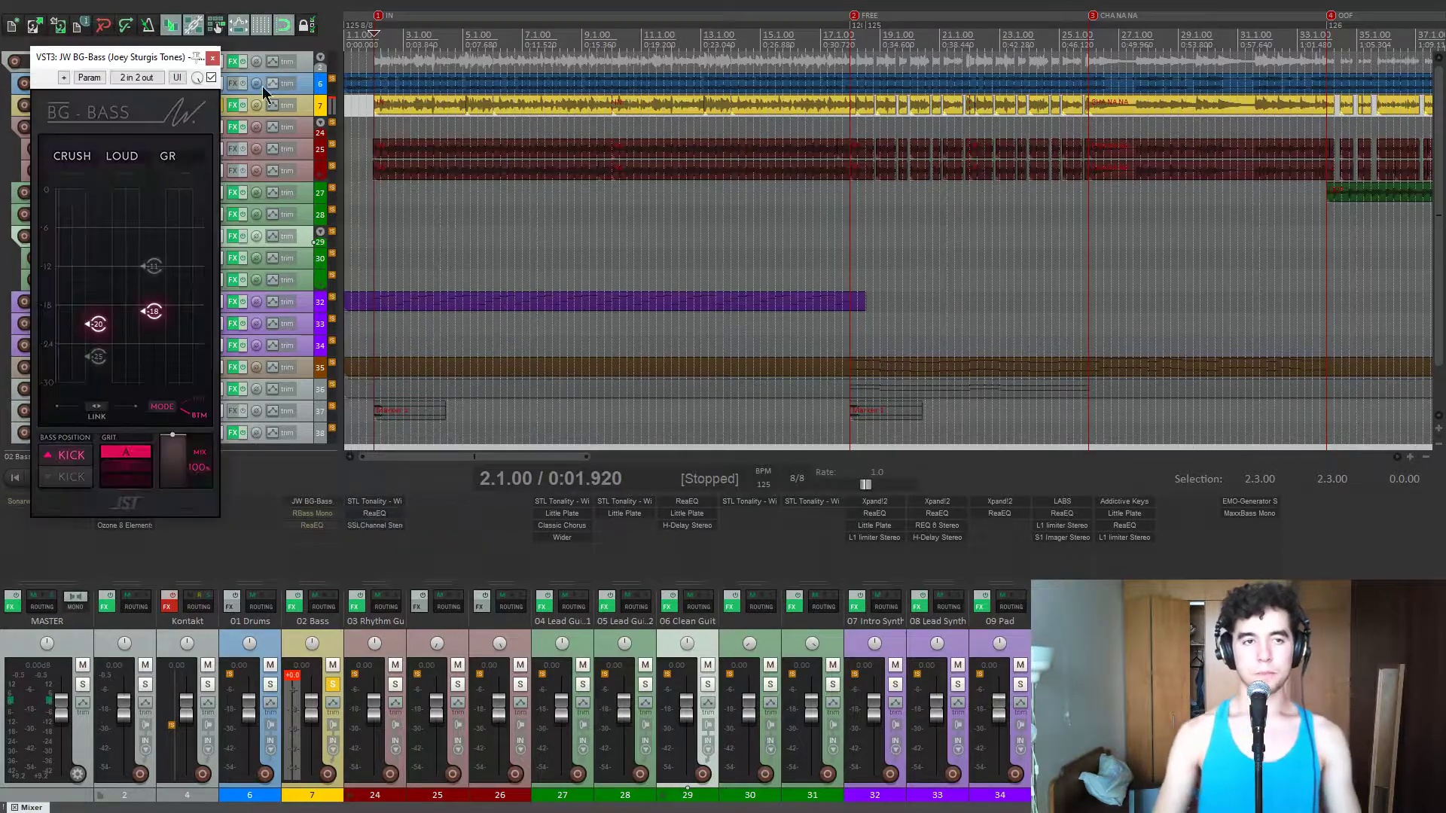
left_click_drag(140, 55, 736, 150)
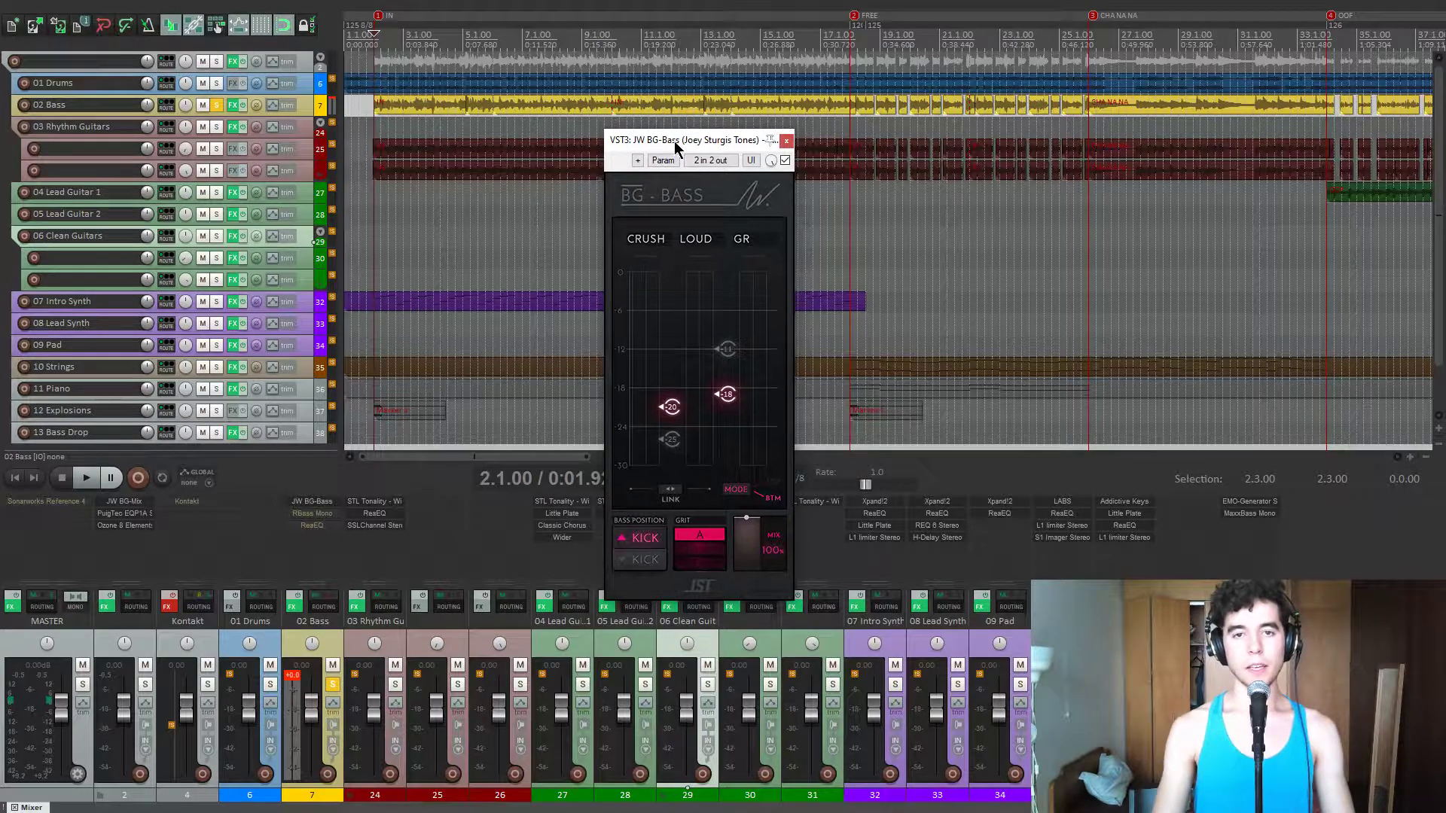
left_click_drag(675, 142, 675, 137)
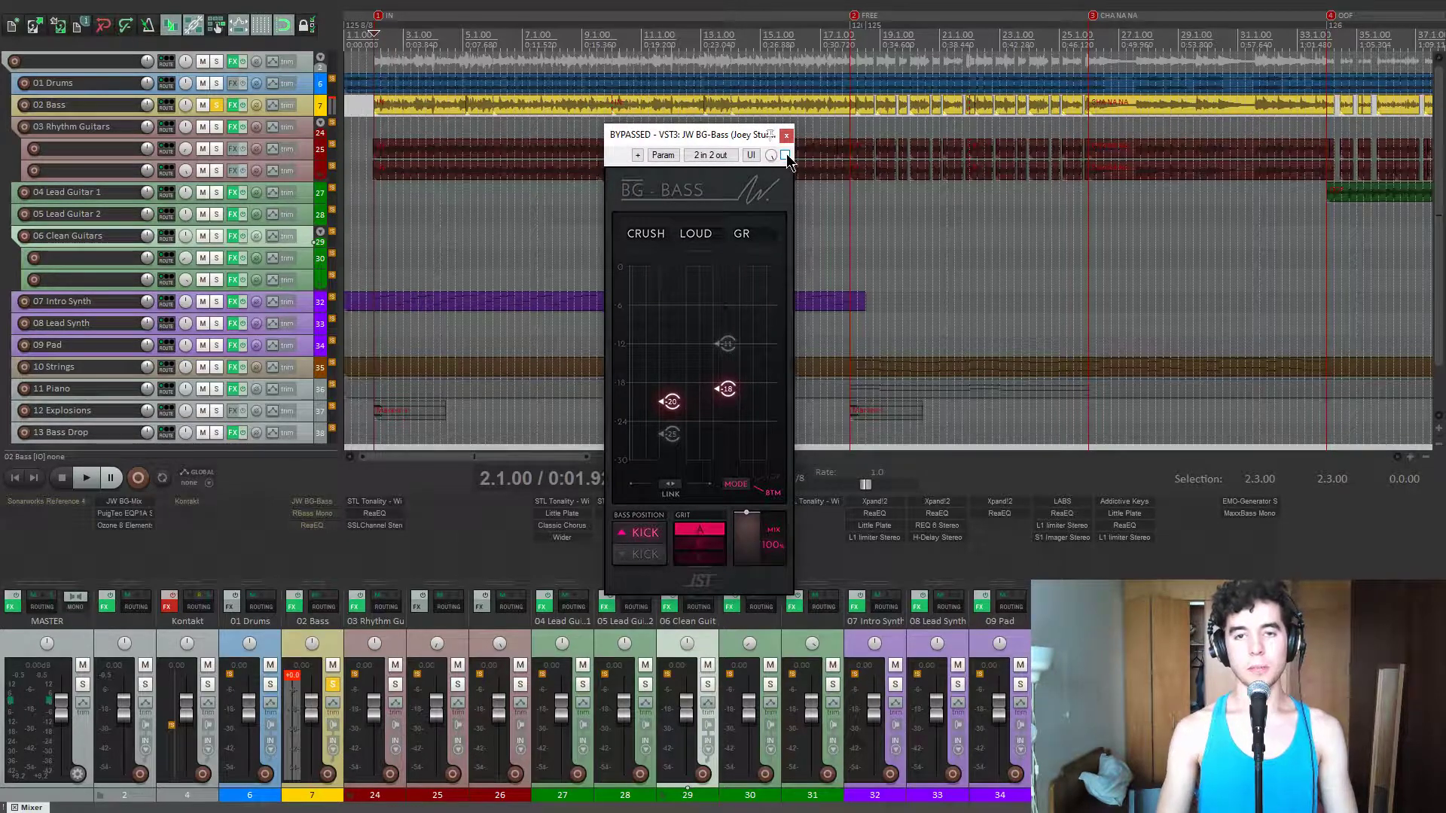
key("space")
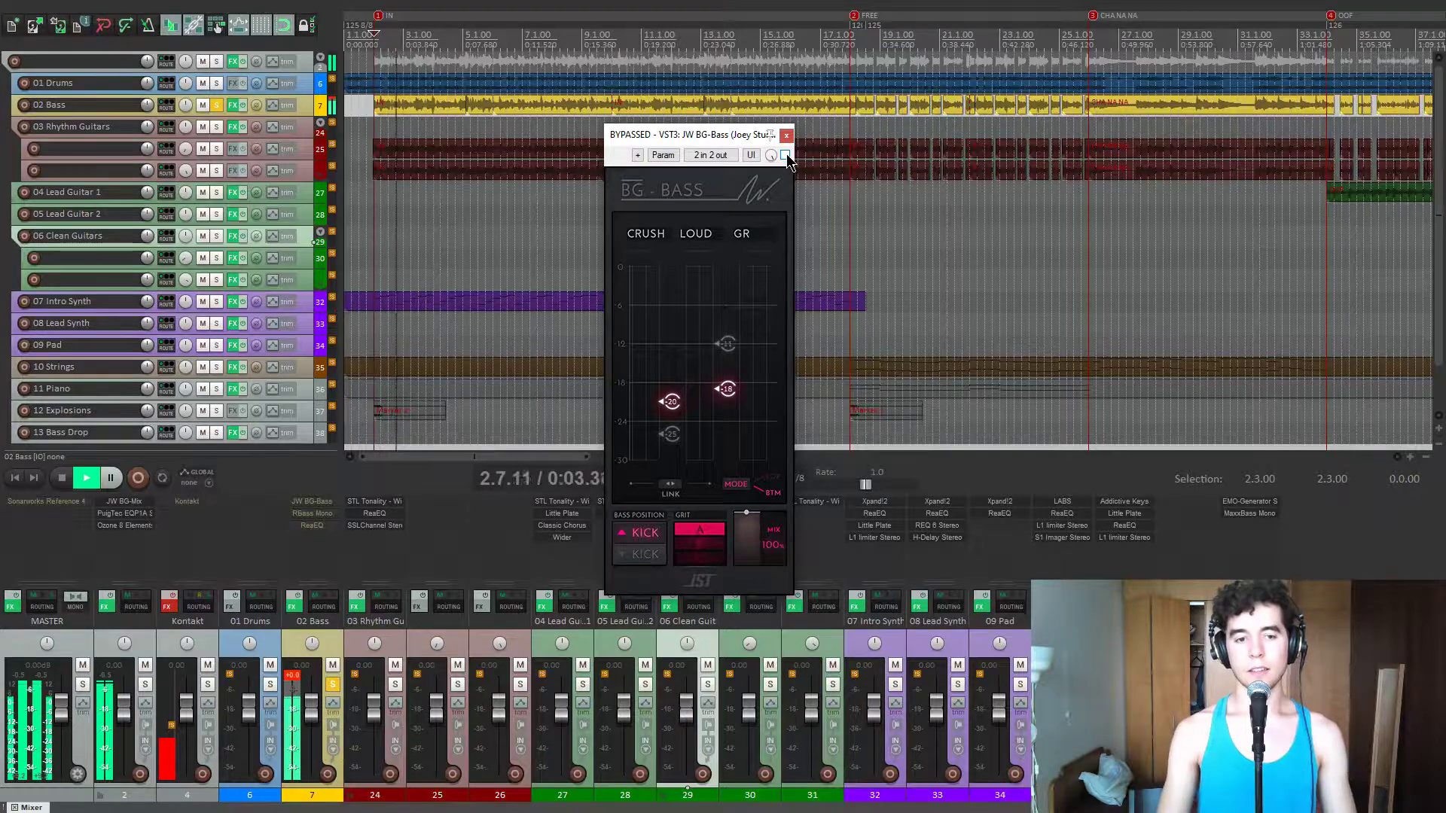
left_click(786, 156)
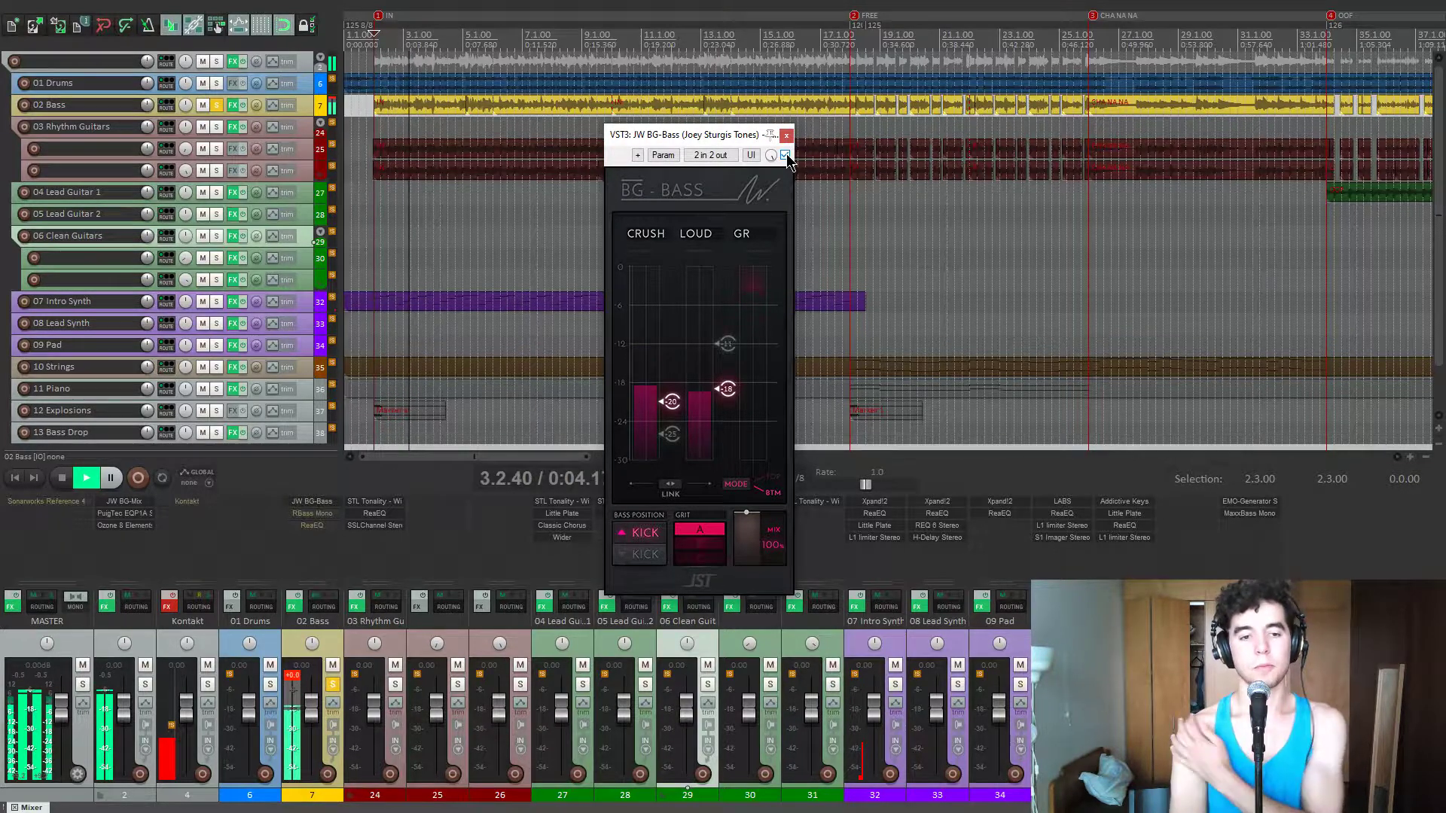
key("space")
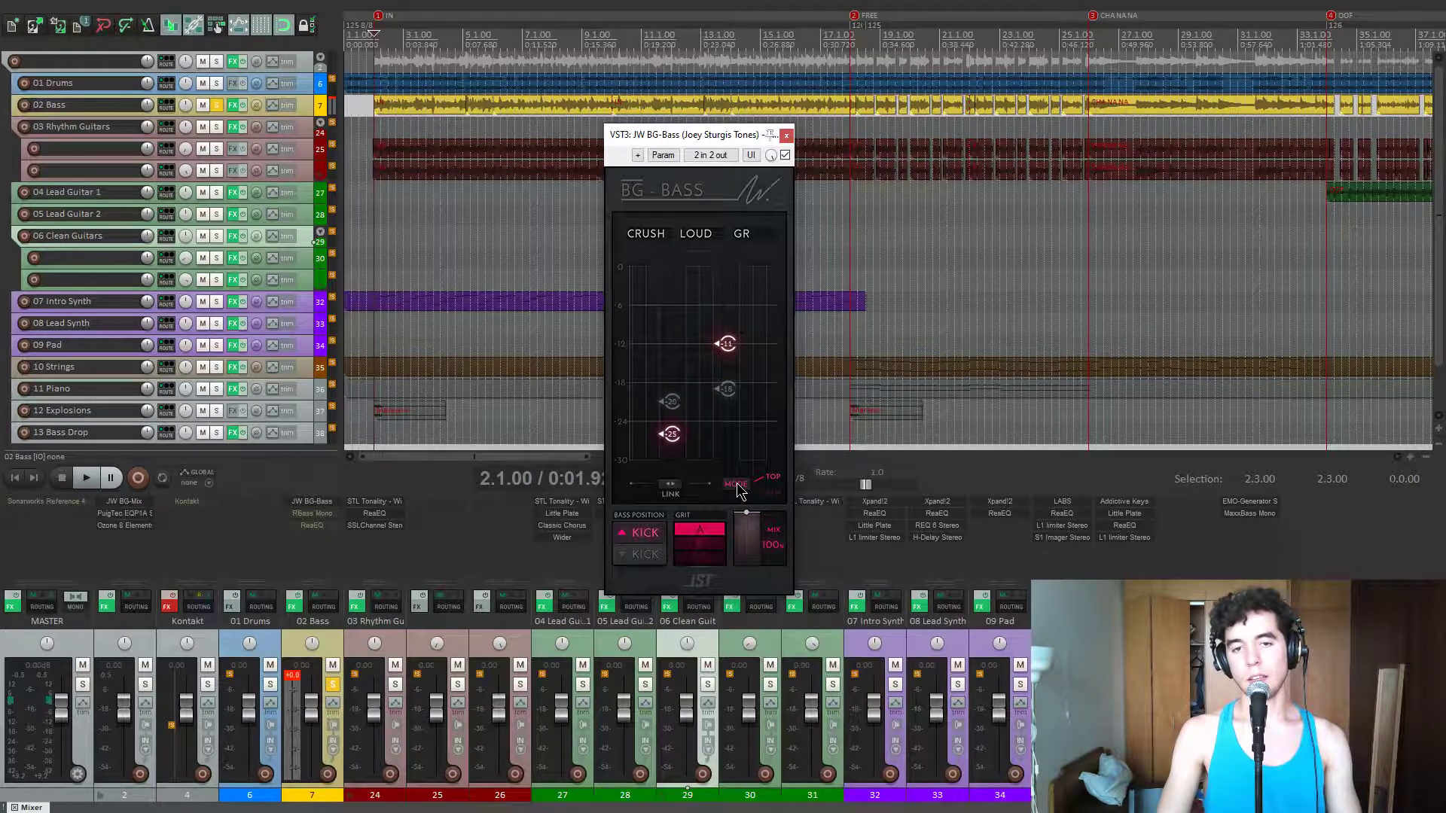
- Play the soloed bass in BG-Bass's BTM mode to examine its Crush, Loud and gain-reduction meters
mouse_move(676, 407)
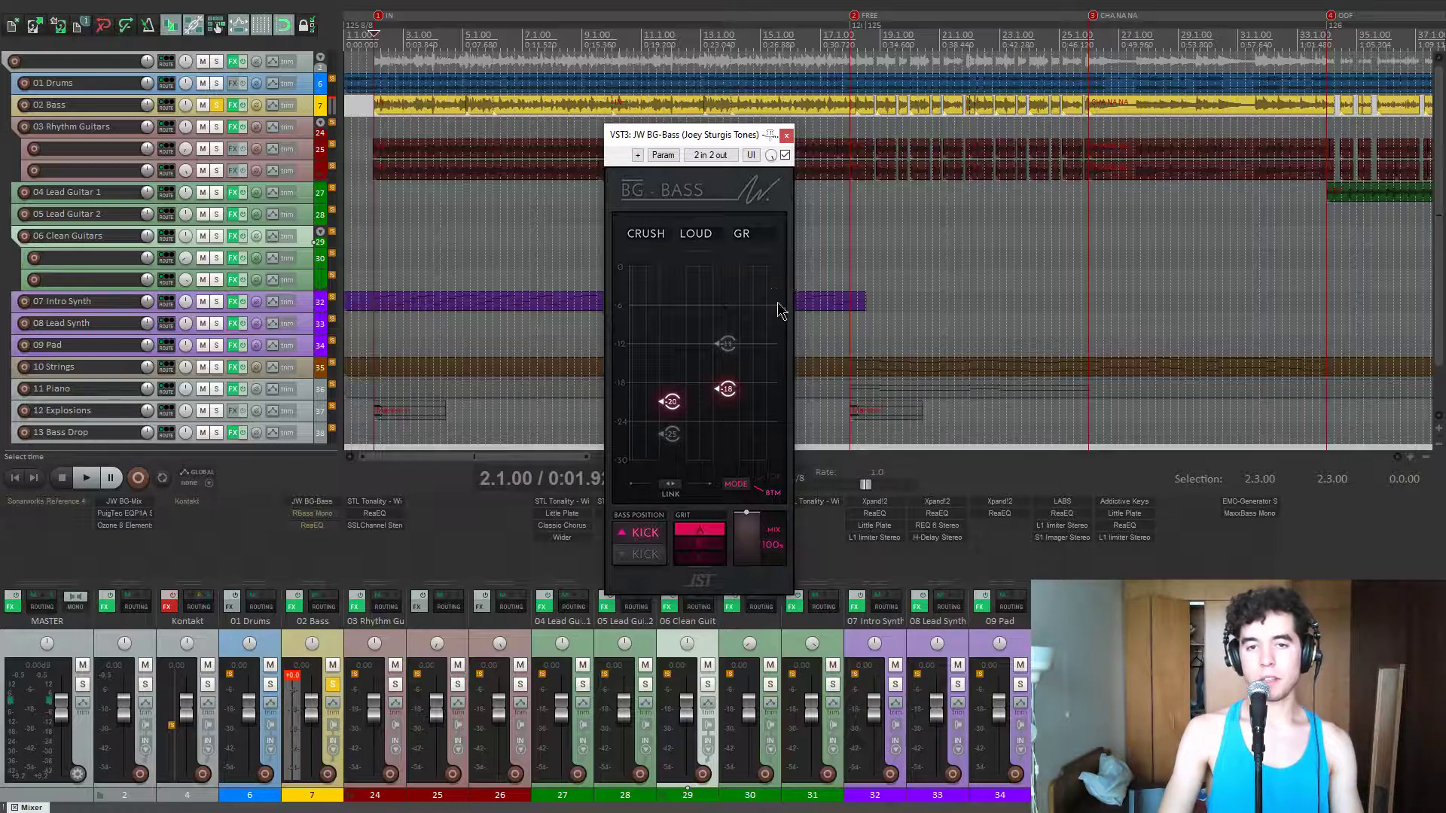
key("space")
mouse_move(750, 380)
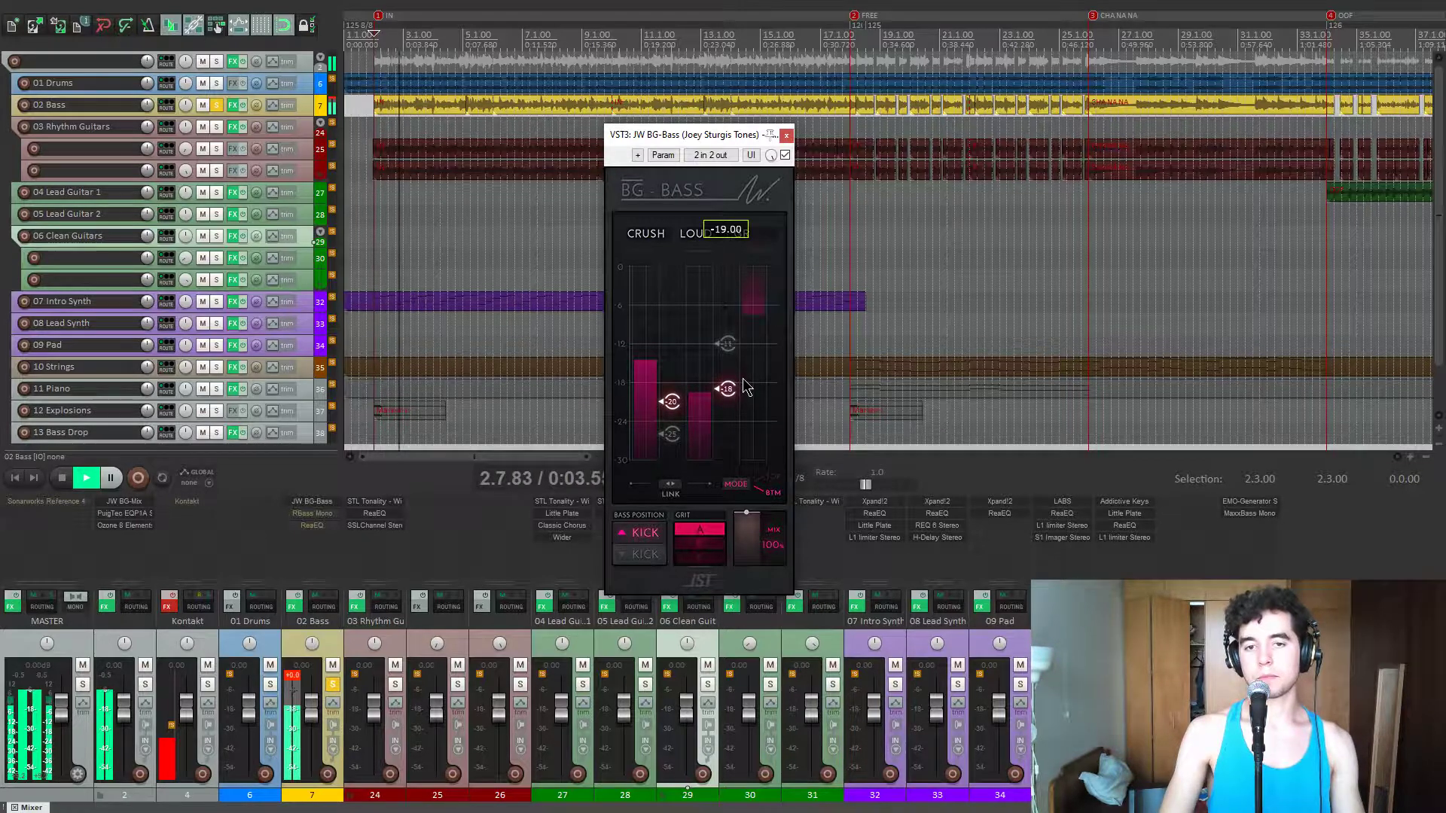
key("space")
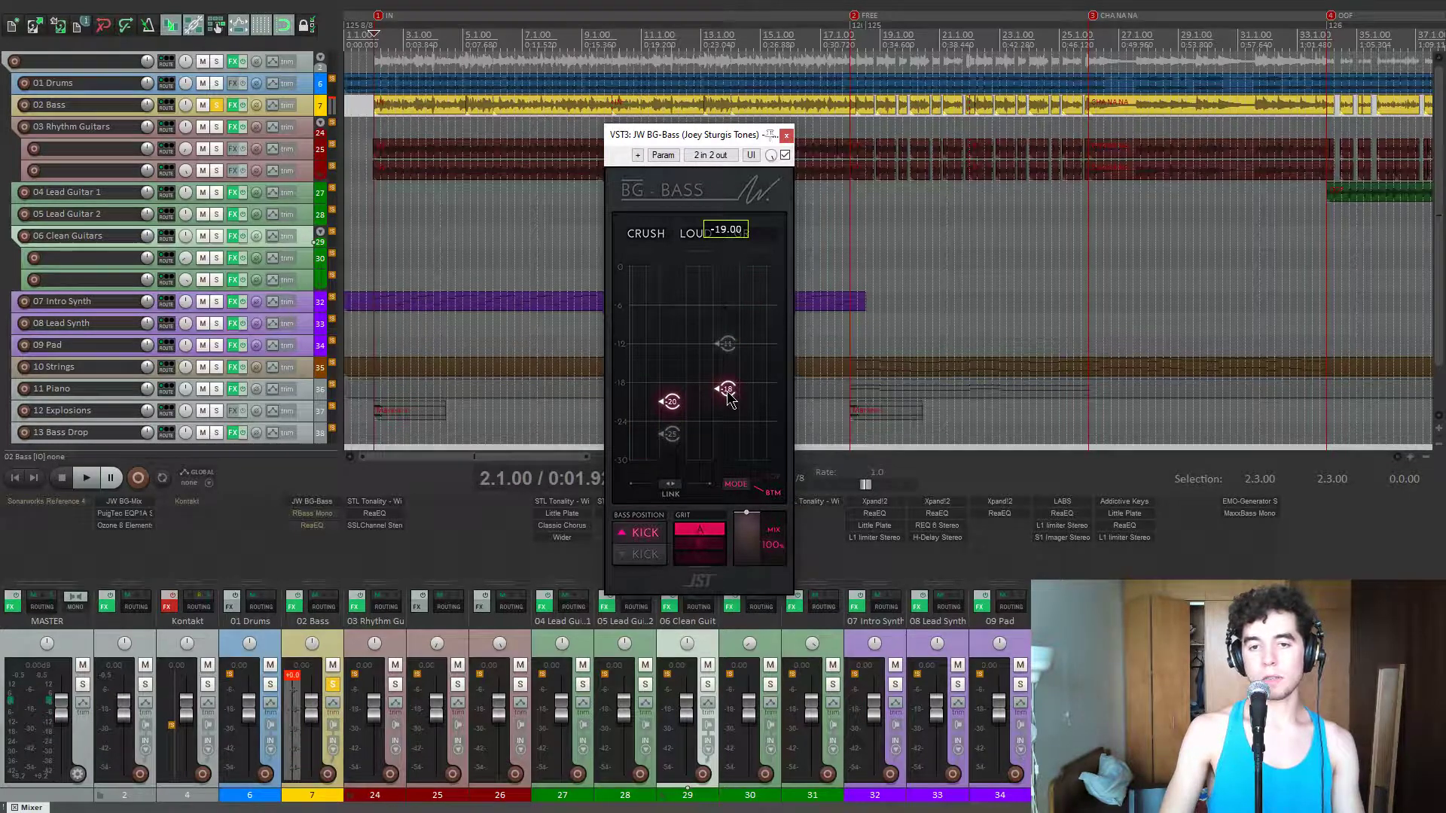
- Play the soloed bass while fine-tuning the Loud threshold in BG-Bass's BTM mode
key("space")
mouse_move(729, 397)
left_mouse_down()
mouse_move(734, 363)
mouse_move(734, 395)
left_mouse_up()
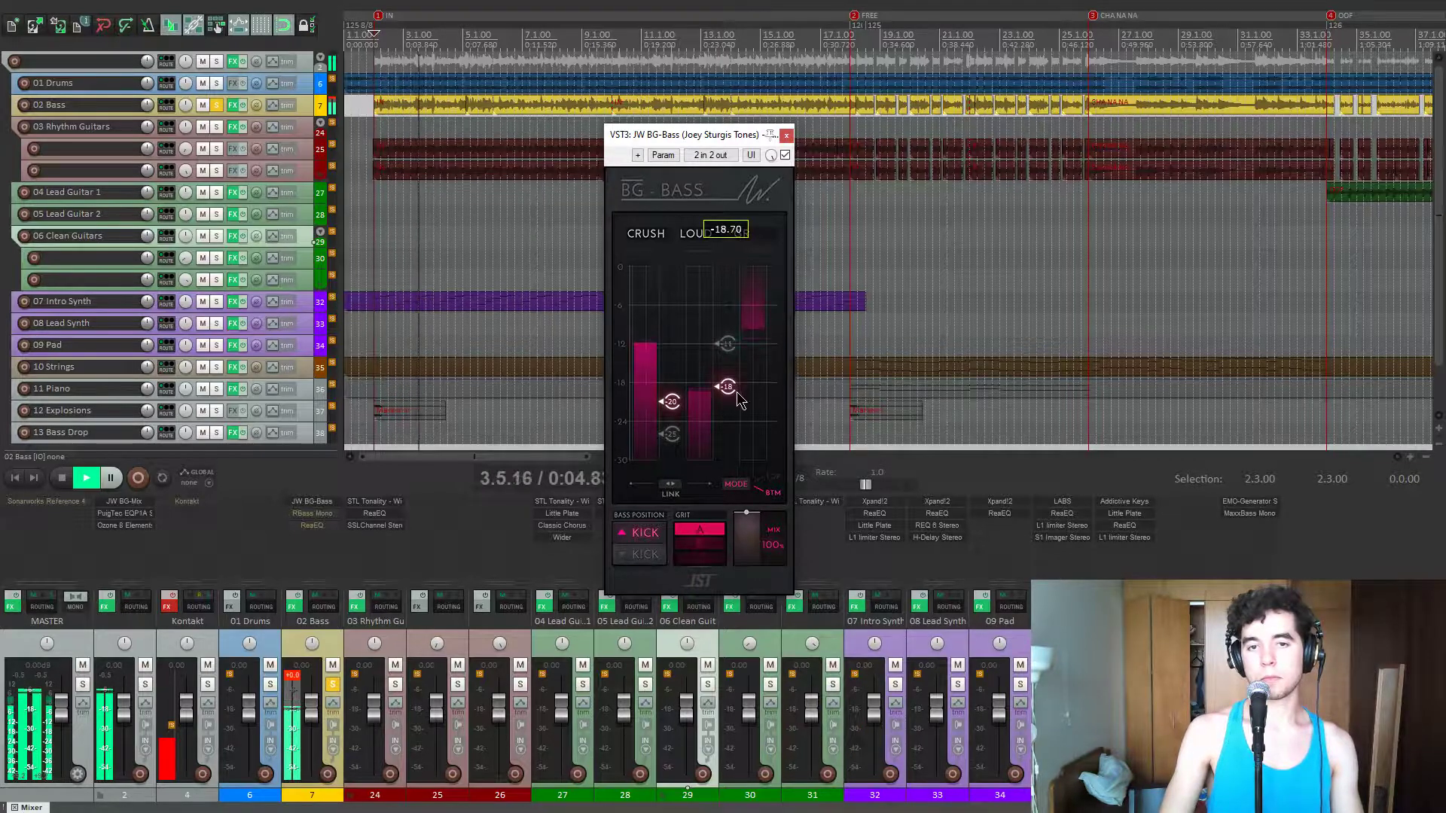
key("space")
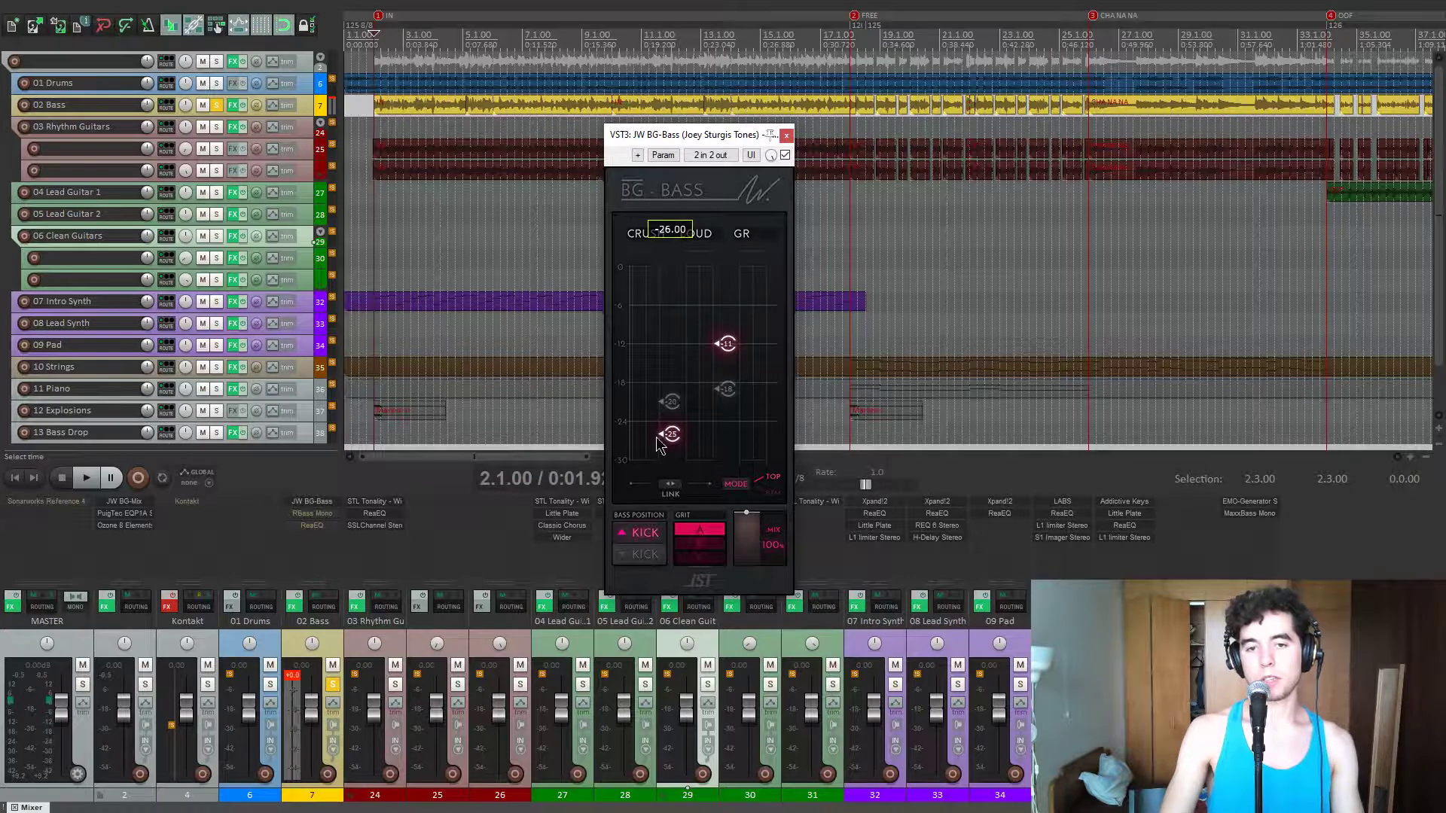
key("space")
mouse_move(735, 404)
left_mouse_down()
mouse_move(734, 363)
mouse_move(735, 396)
left_mouse_up()
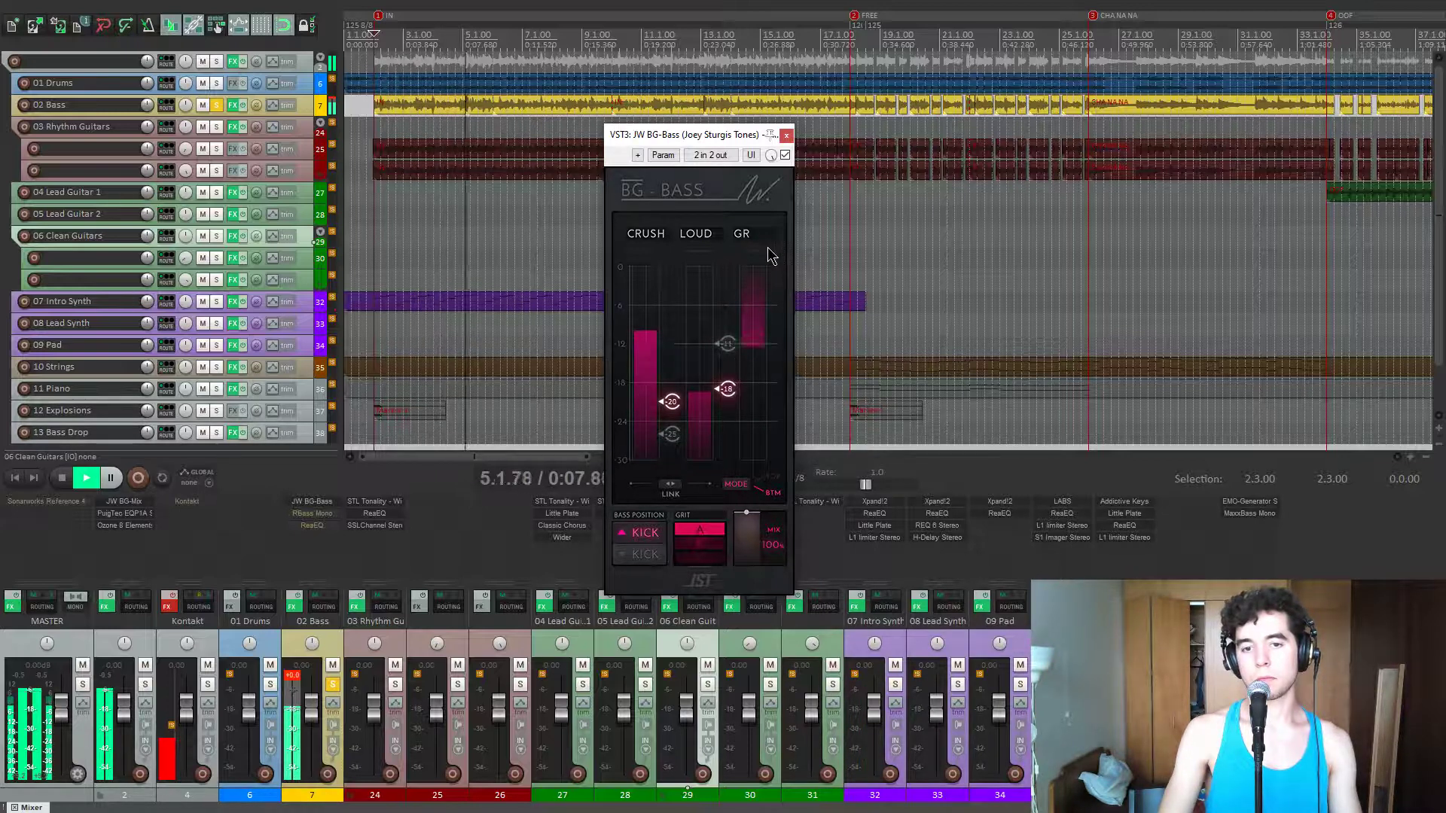
key("space")
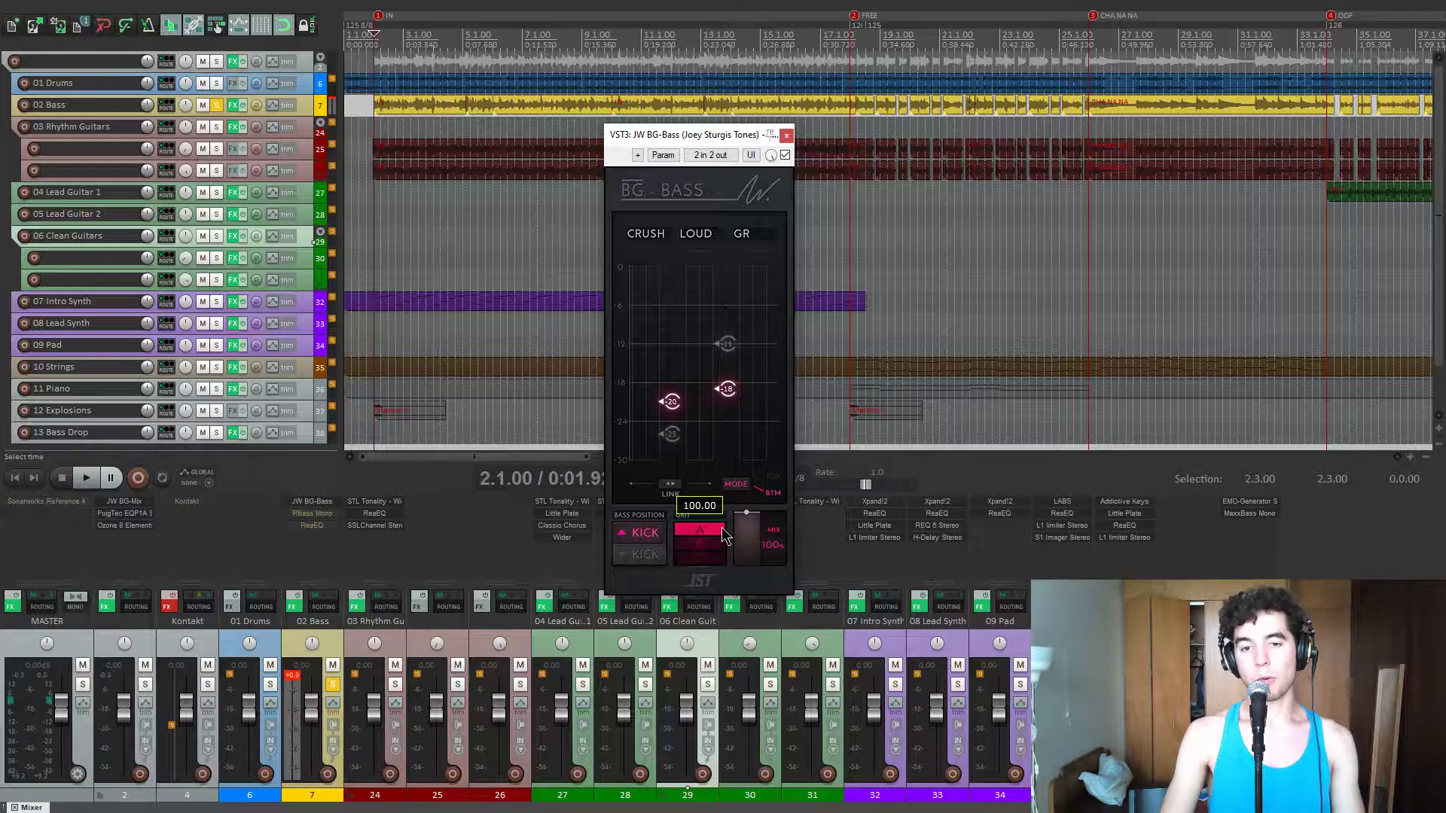
- Switch BG-Bass to TOP mode, bring its Grit A amount to 94 during playback, and close the plugin
left_click(735, 486)
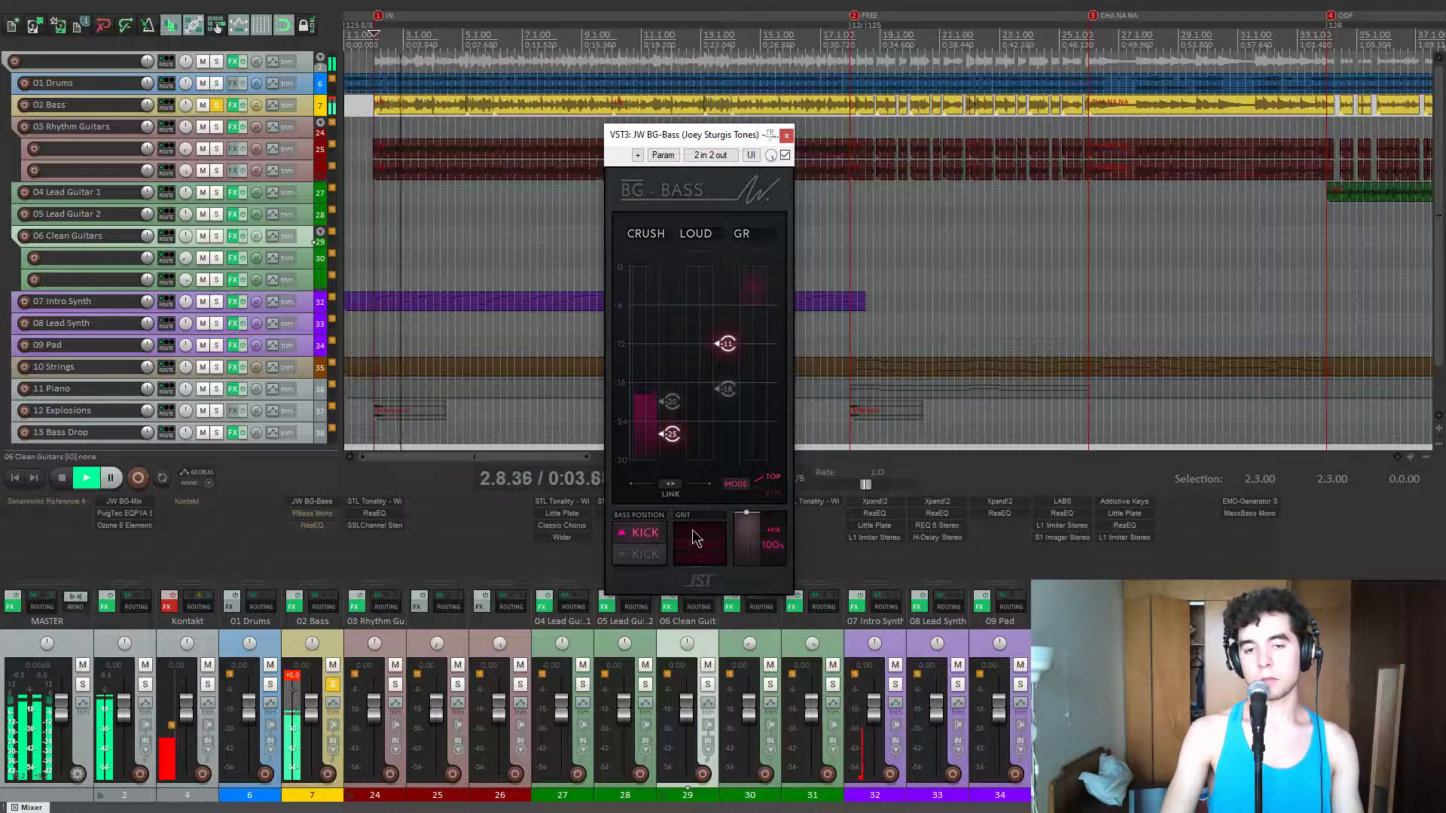
left_click_drag(694, 537, 736, 535)
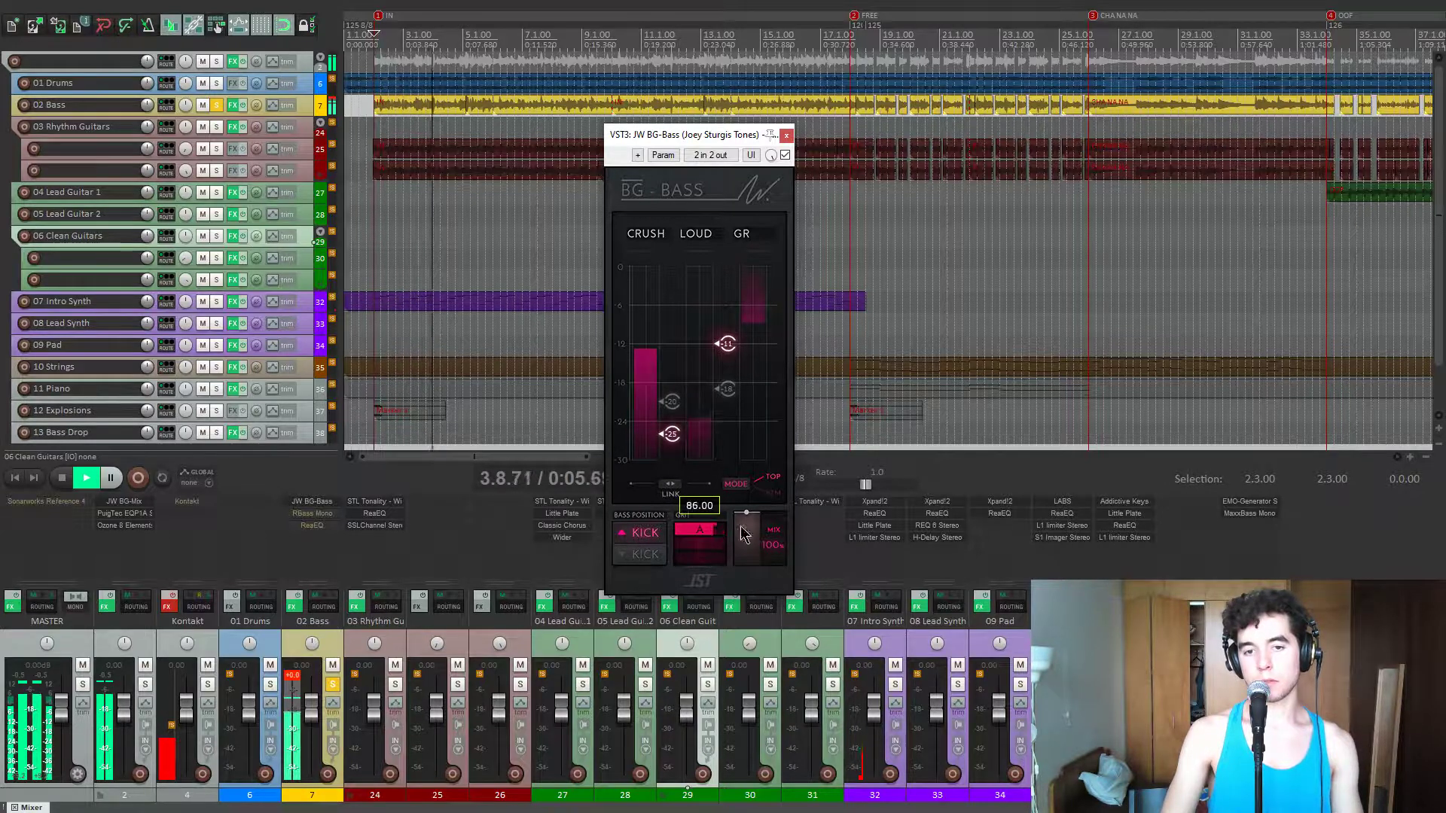
mouse_move(715, 553)
left_mouse_down()
mouse_move(693, 555)
mouse_move(718, 539)
left_mouse_up()
key("space")
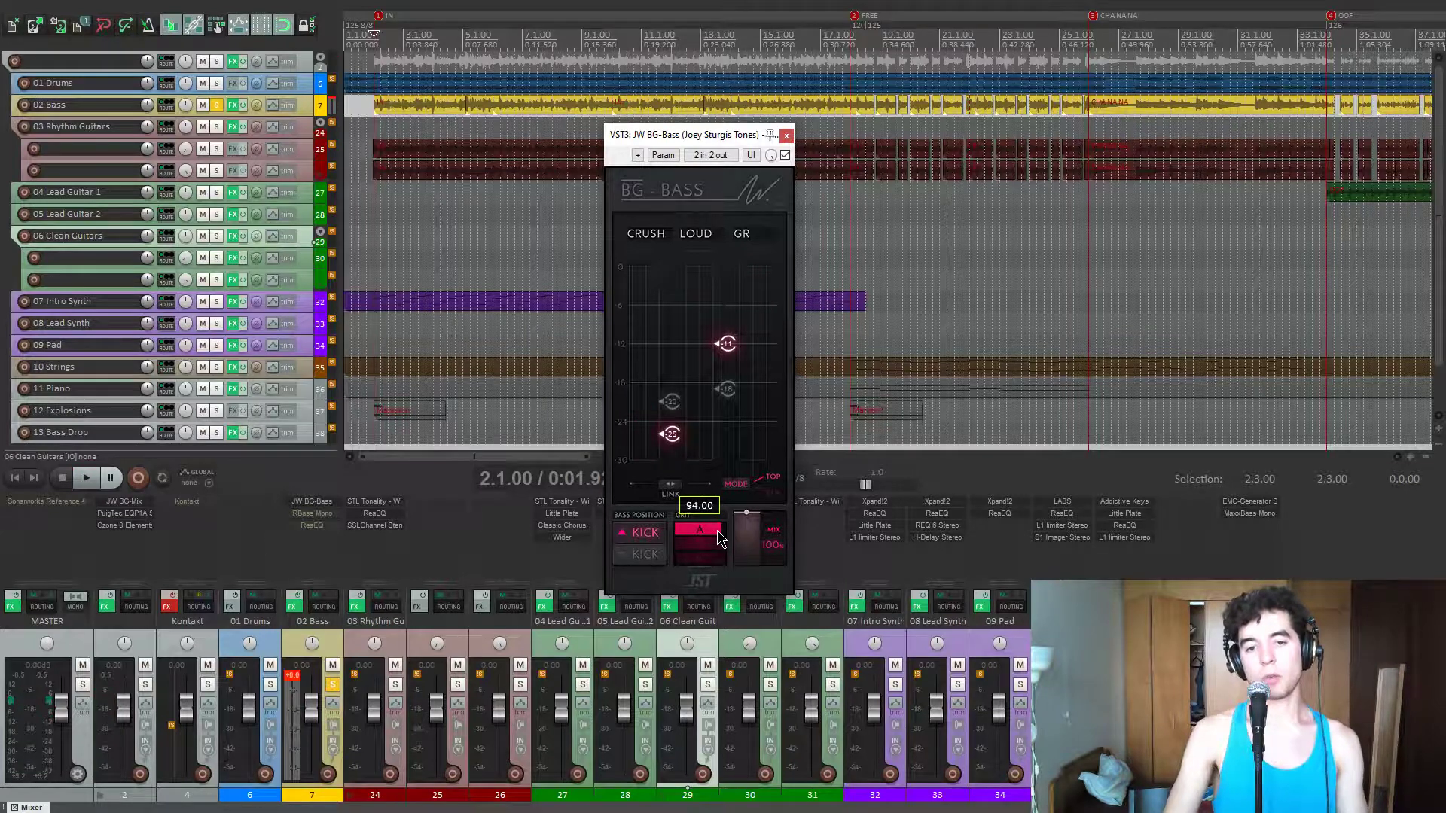
mouse_move(715, 536)
mouse_move(759, 340)
left_click(785, 136)
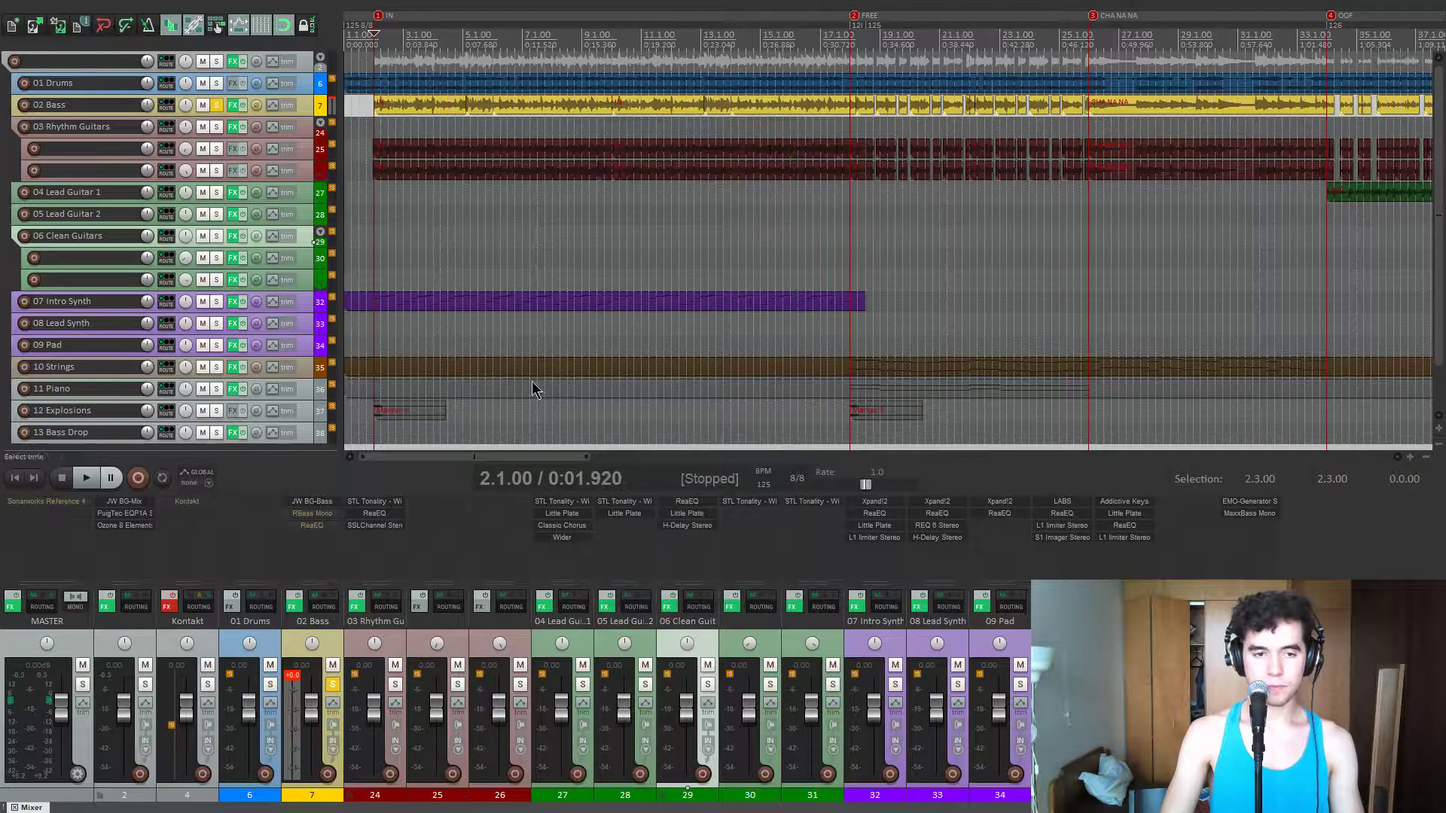
- Activate and show RBass Mono on 02 Bass, and reset the track's peak clip indicator
left_click(324, 520)
left_click_drag(192, 55, 566, 142)
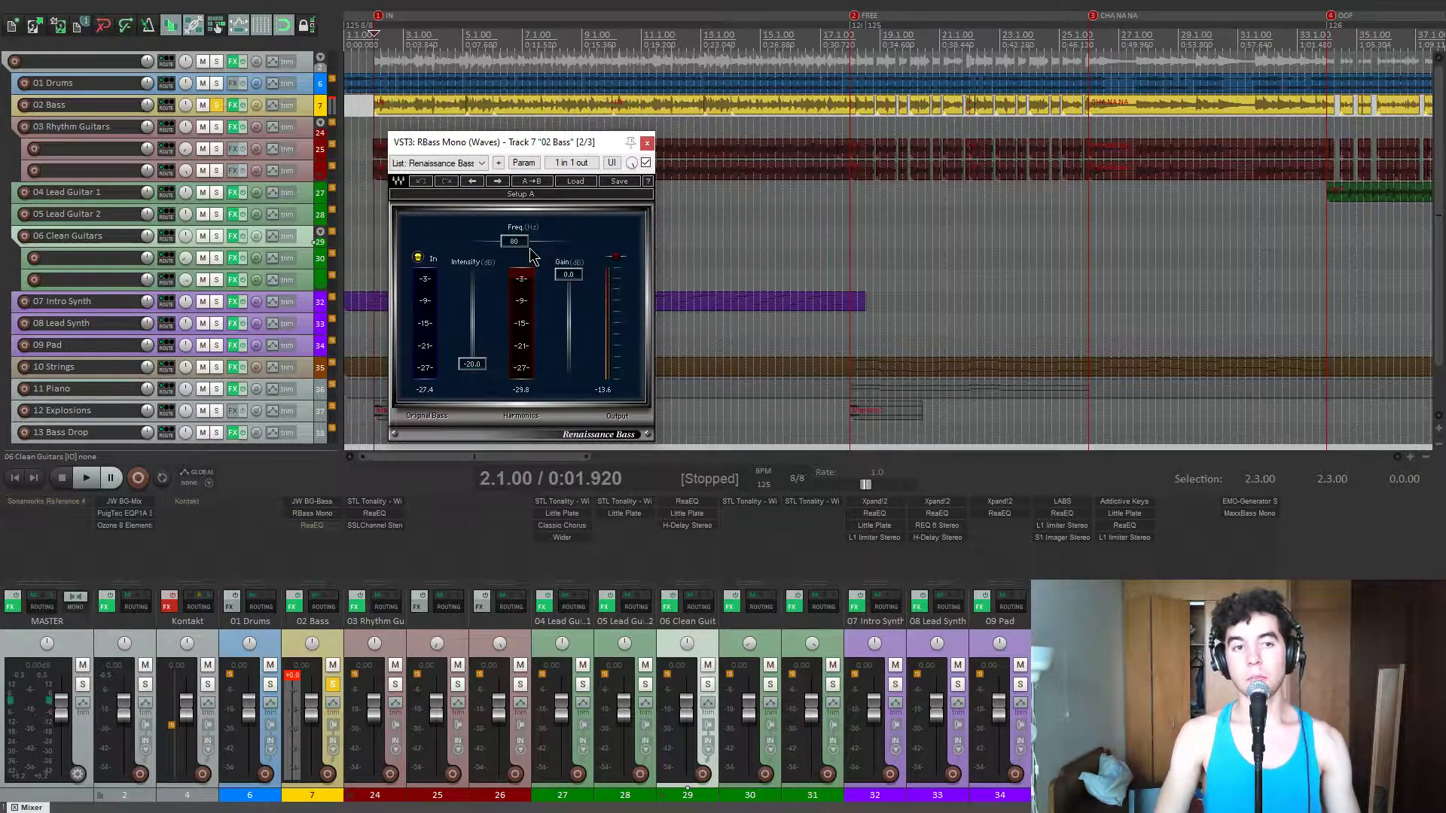
left_click_drag(543, 145, 564, 136)
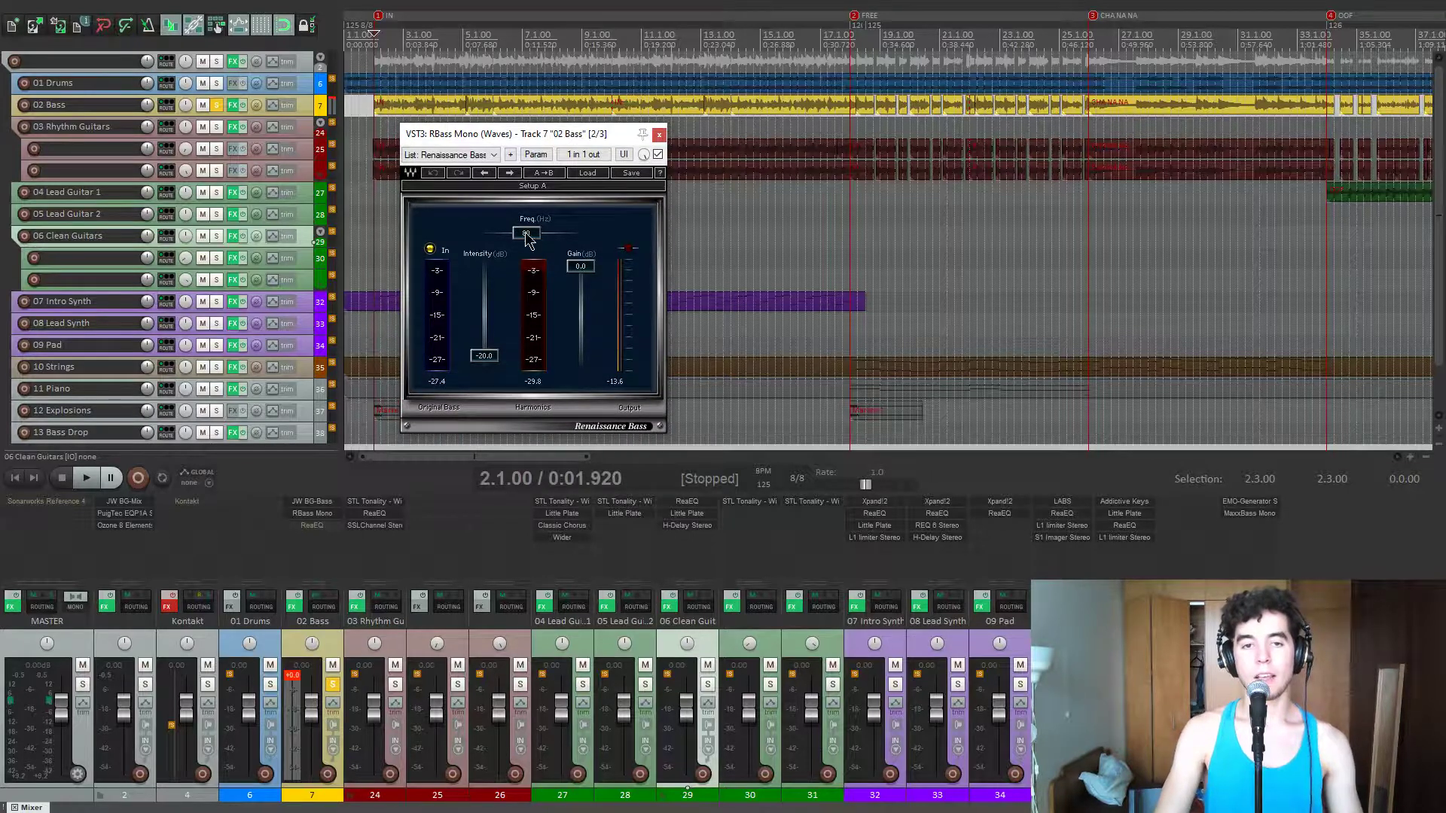
left_click(293, 676)
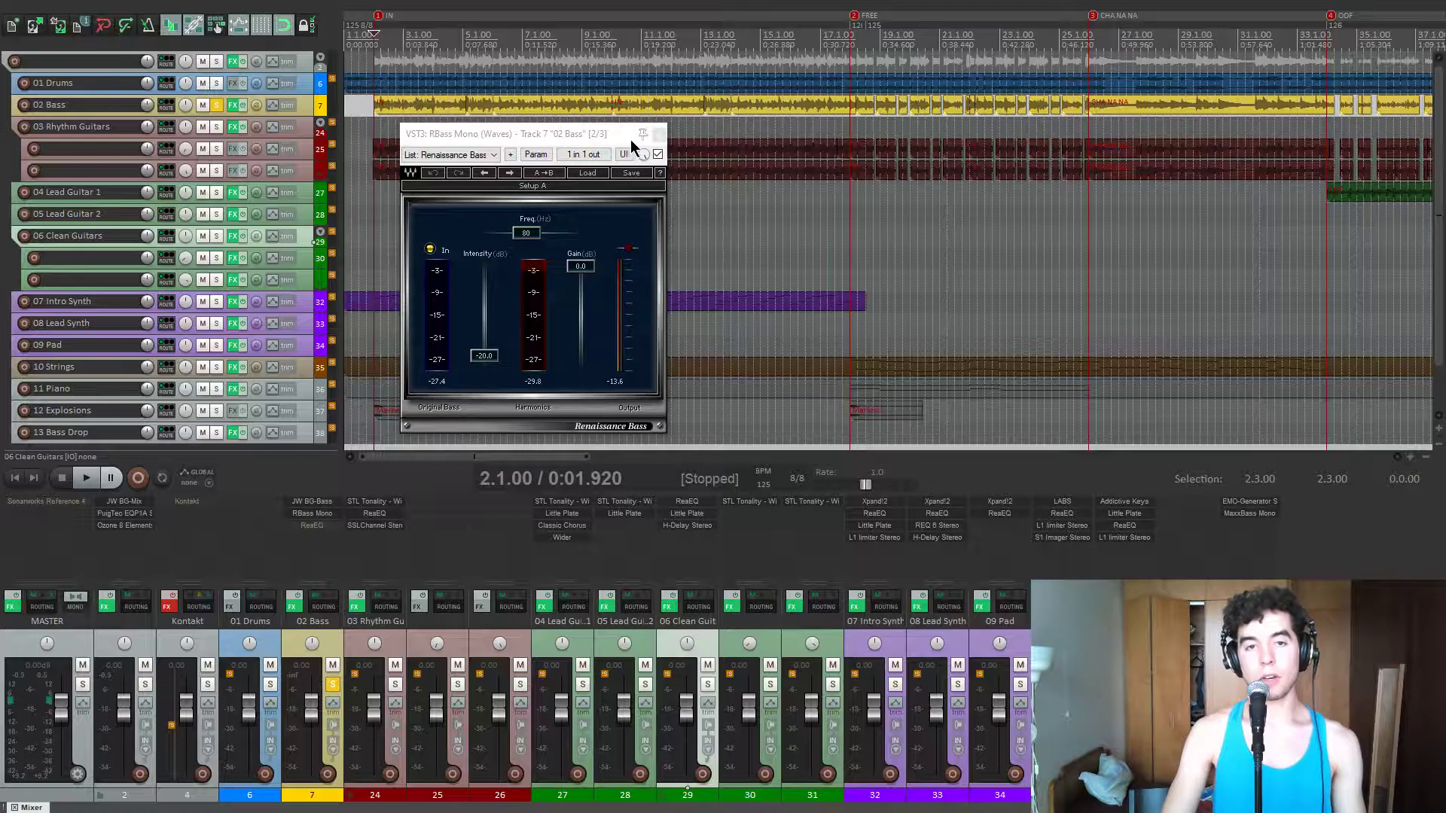
- Compare the soloed bass with RBass Mono bypassed and active during playback, leaving it active and closing its window
left_click(658, 155)
key("space")
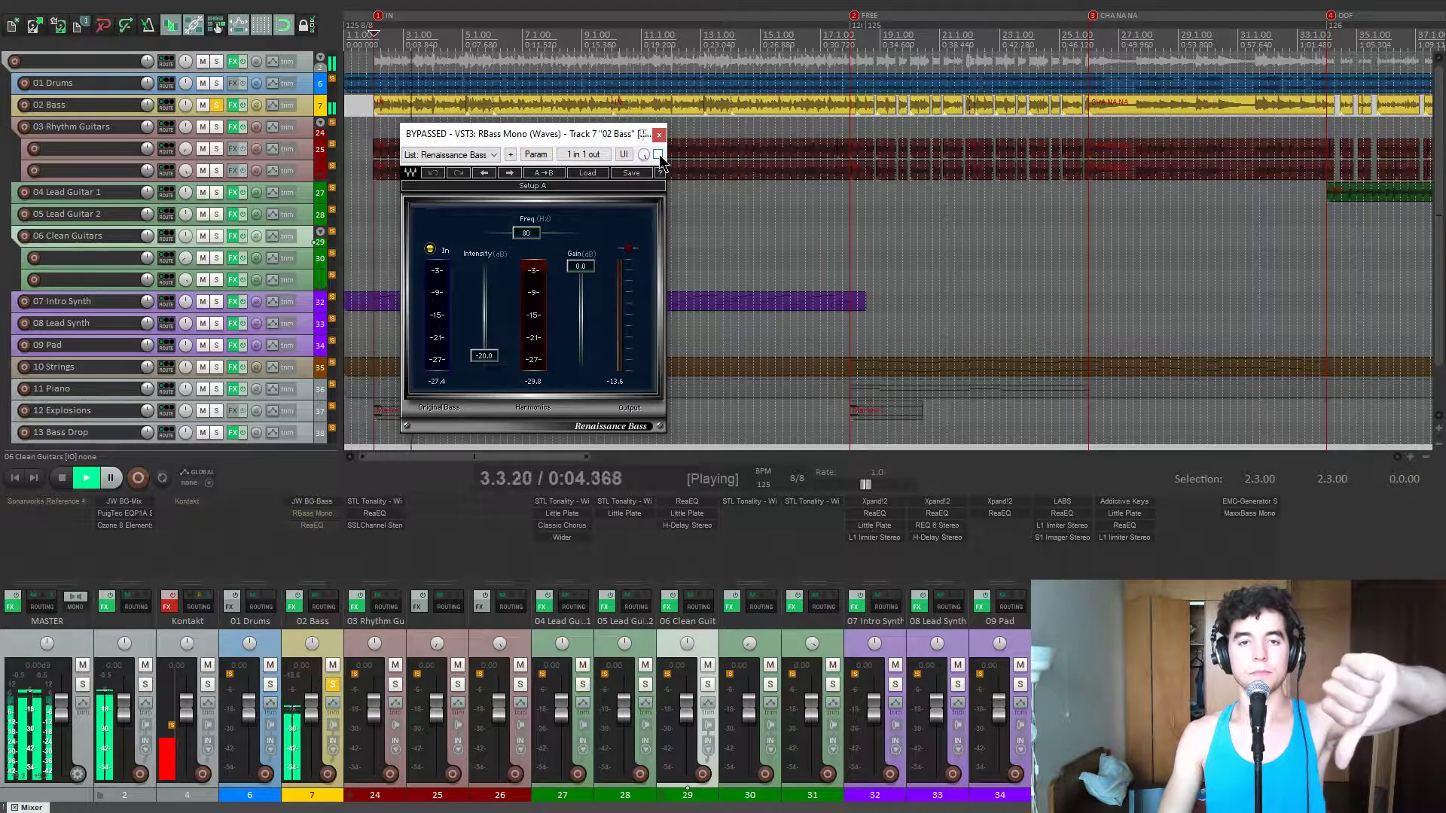
left_click(658, 155)
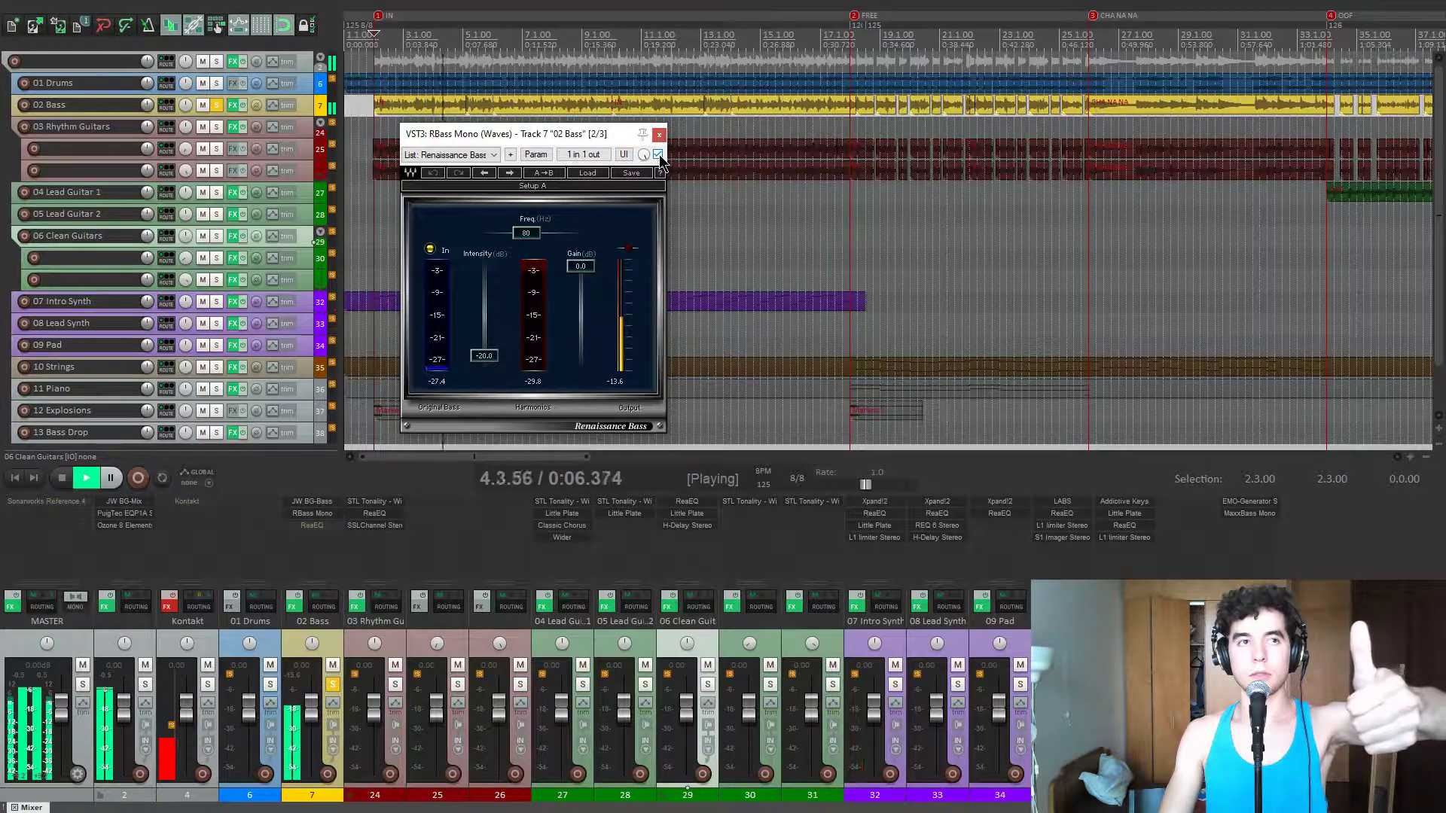
left_click(659, 155)
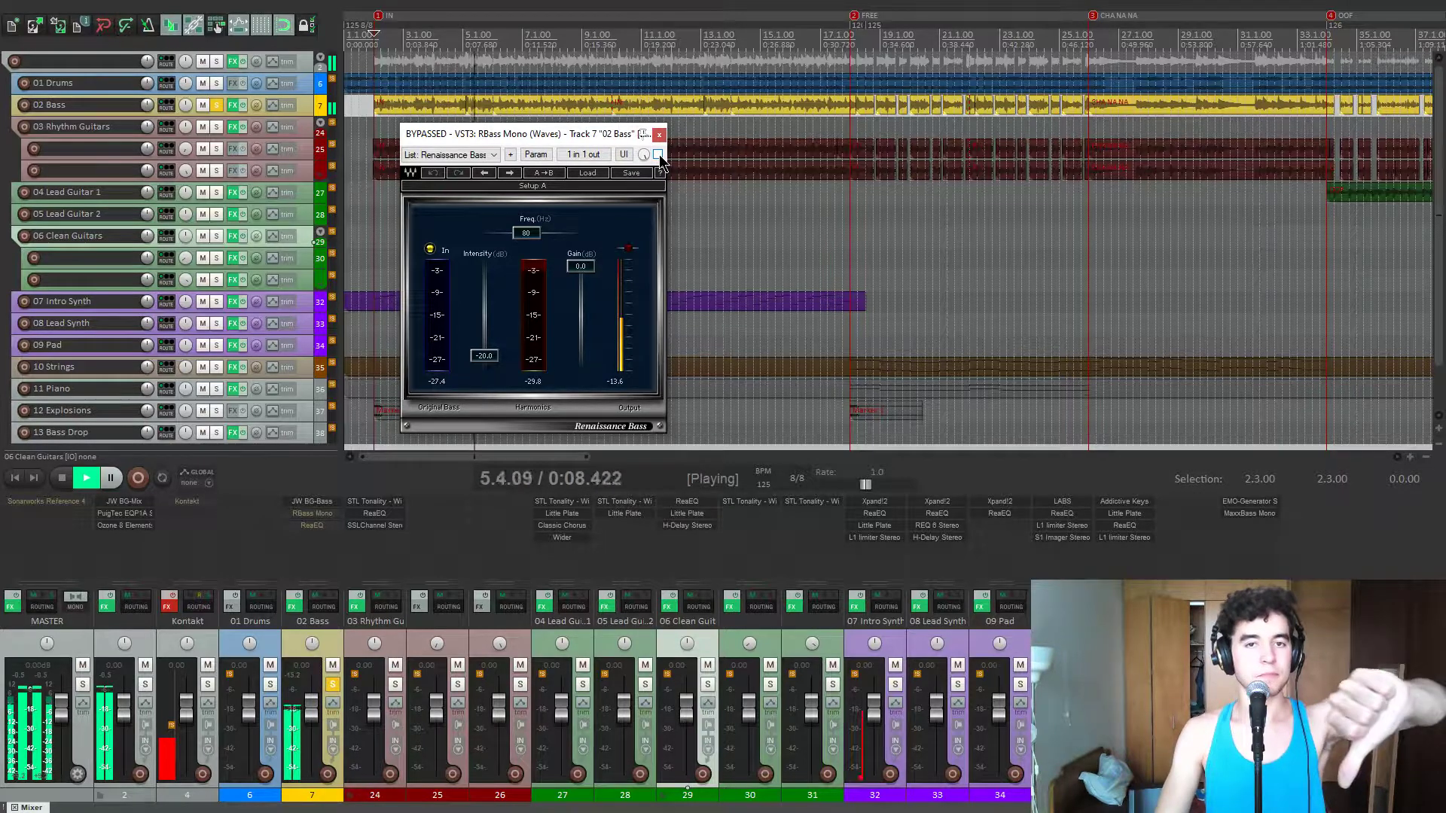
left_click(659, 155)
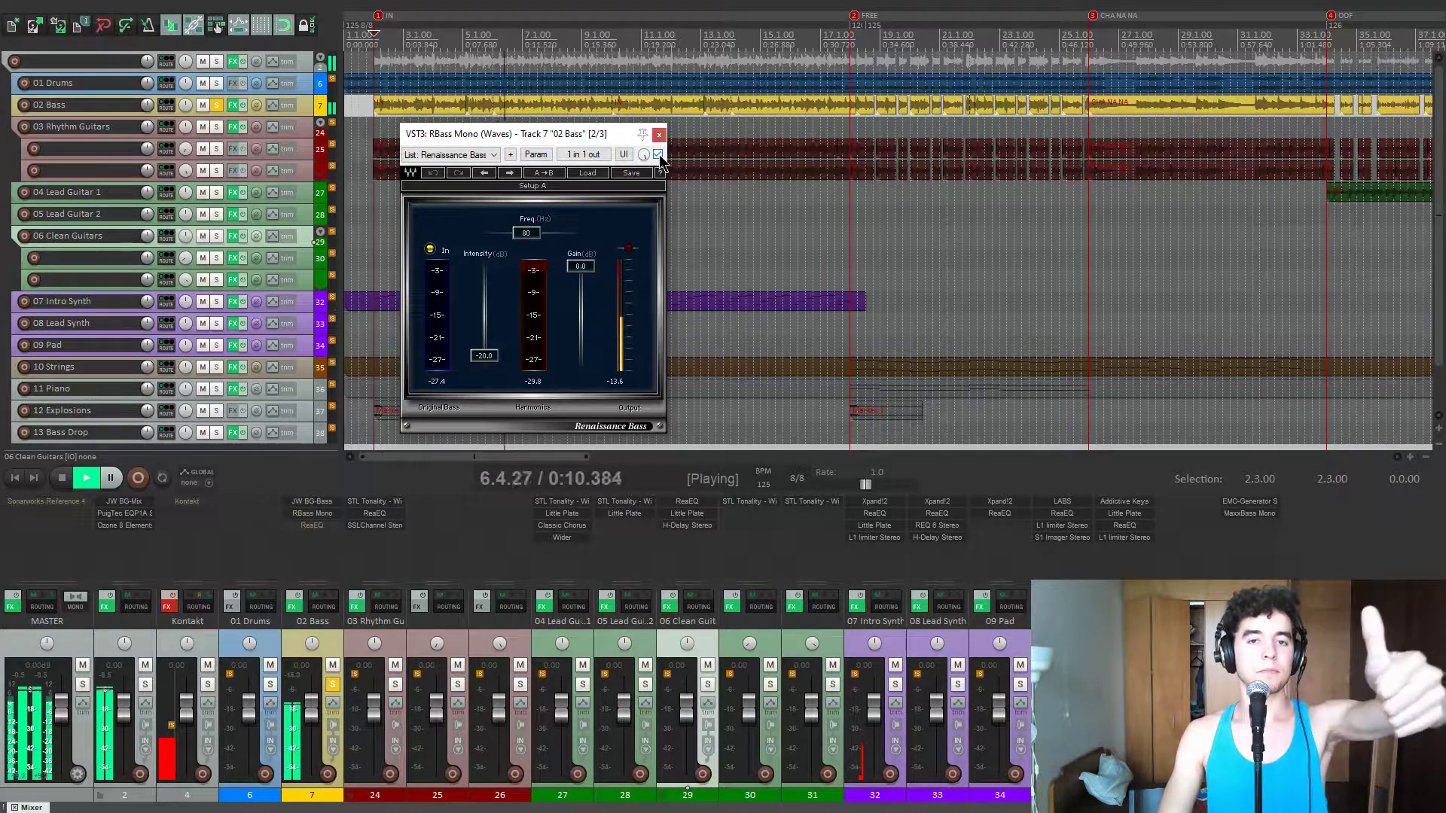
key("space")
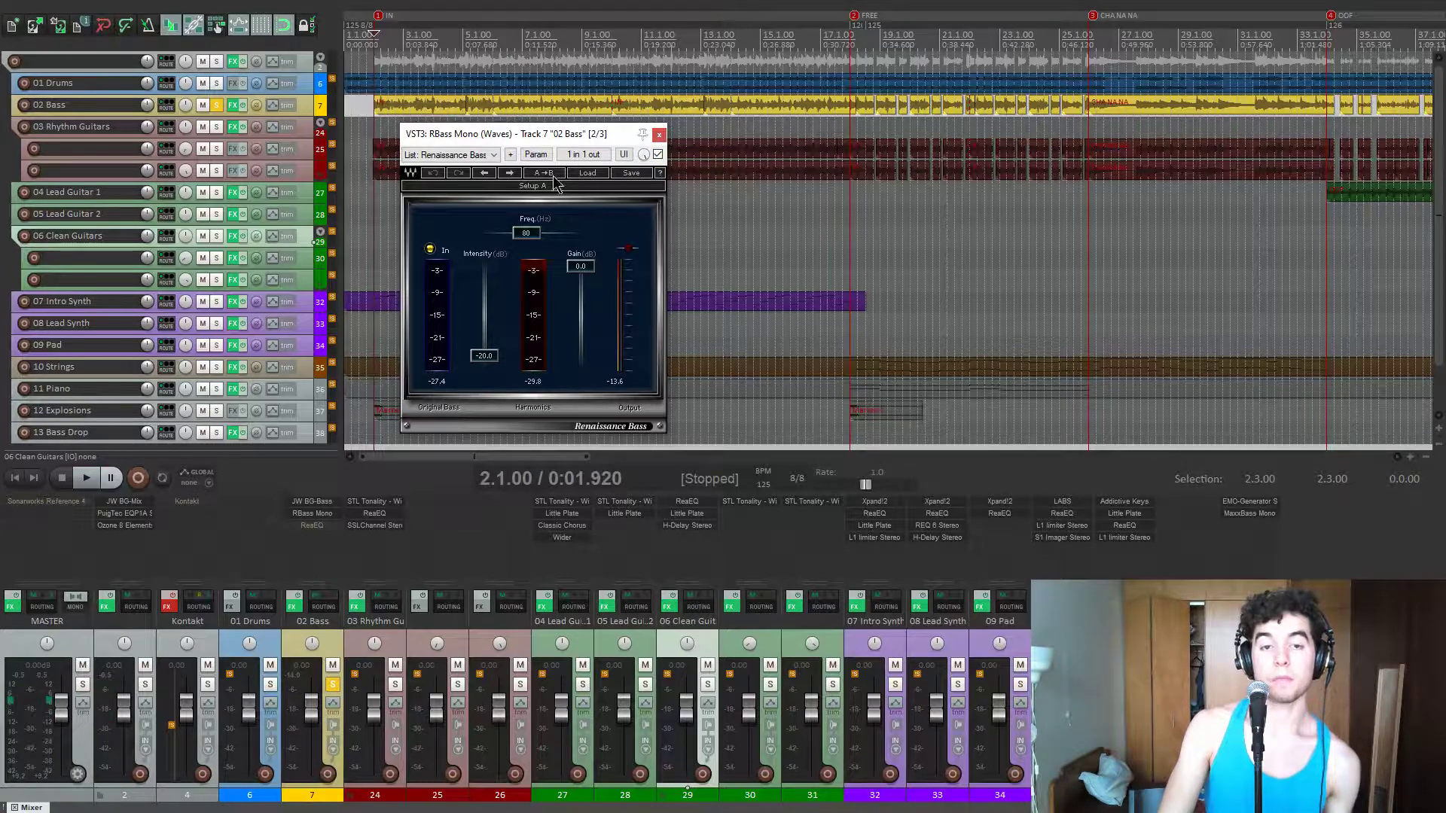
left_click(660, 136)
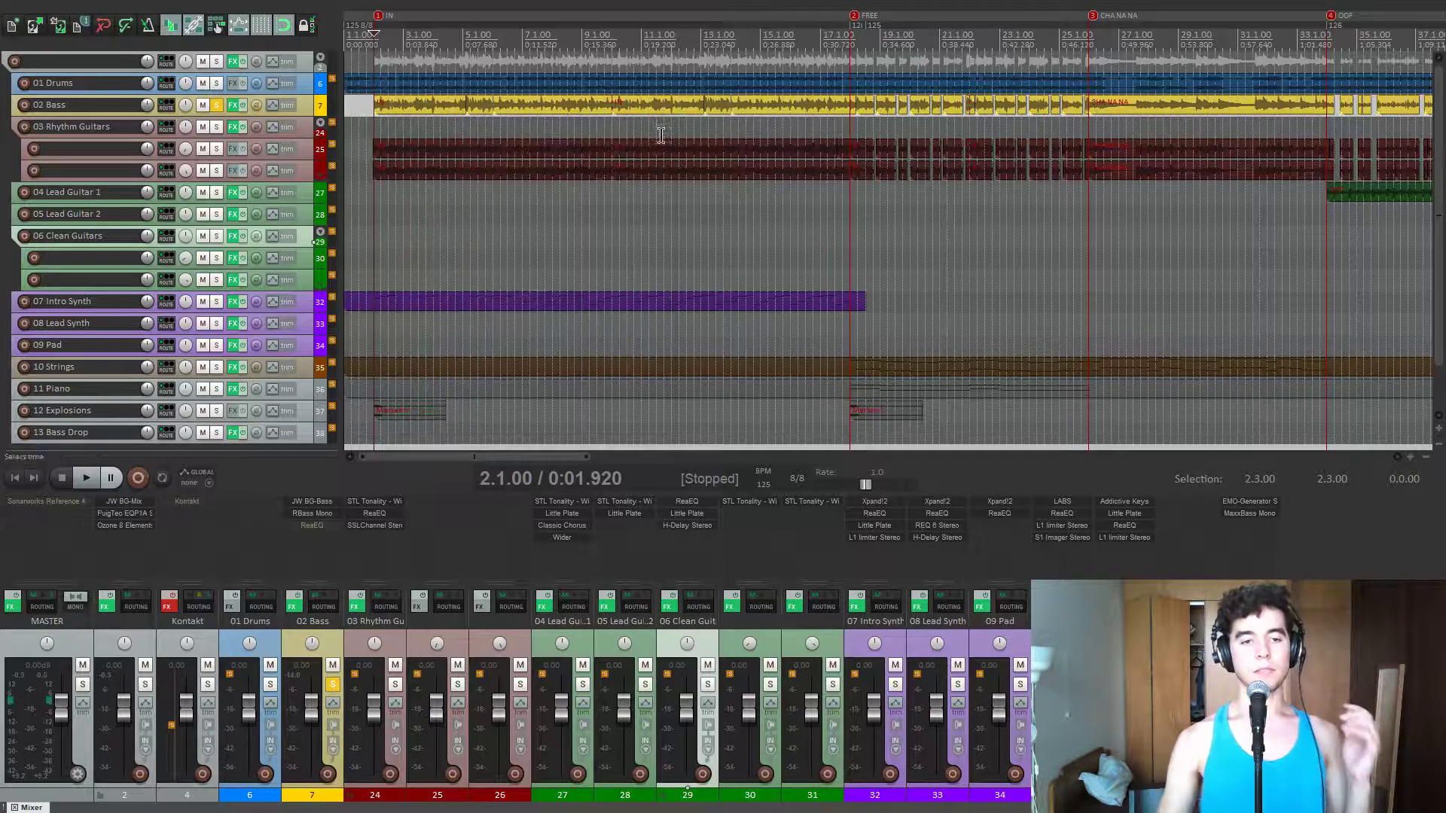
- Activate and show ReaEQ on 02 Bass, and examine its high-pass band and the narrow cut of band 3
left_click(330, 526)
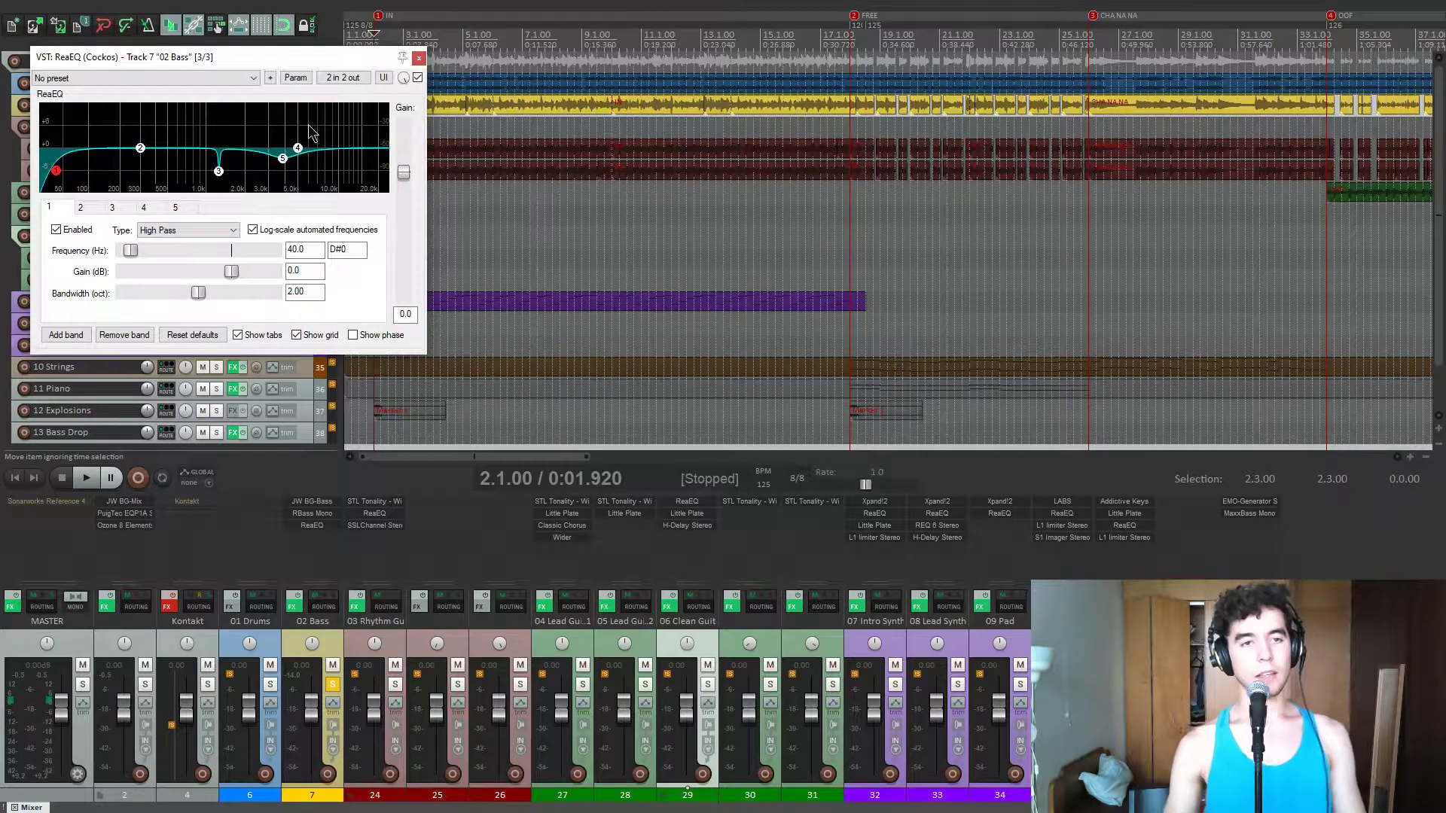
left_click_drag(330, 64, 630, 211)
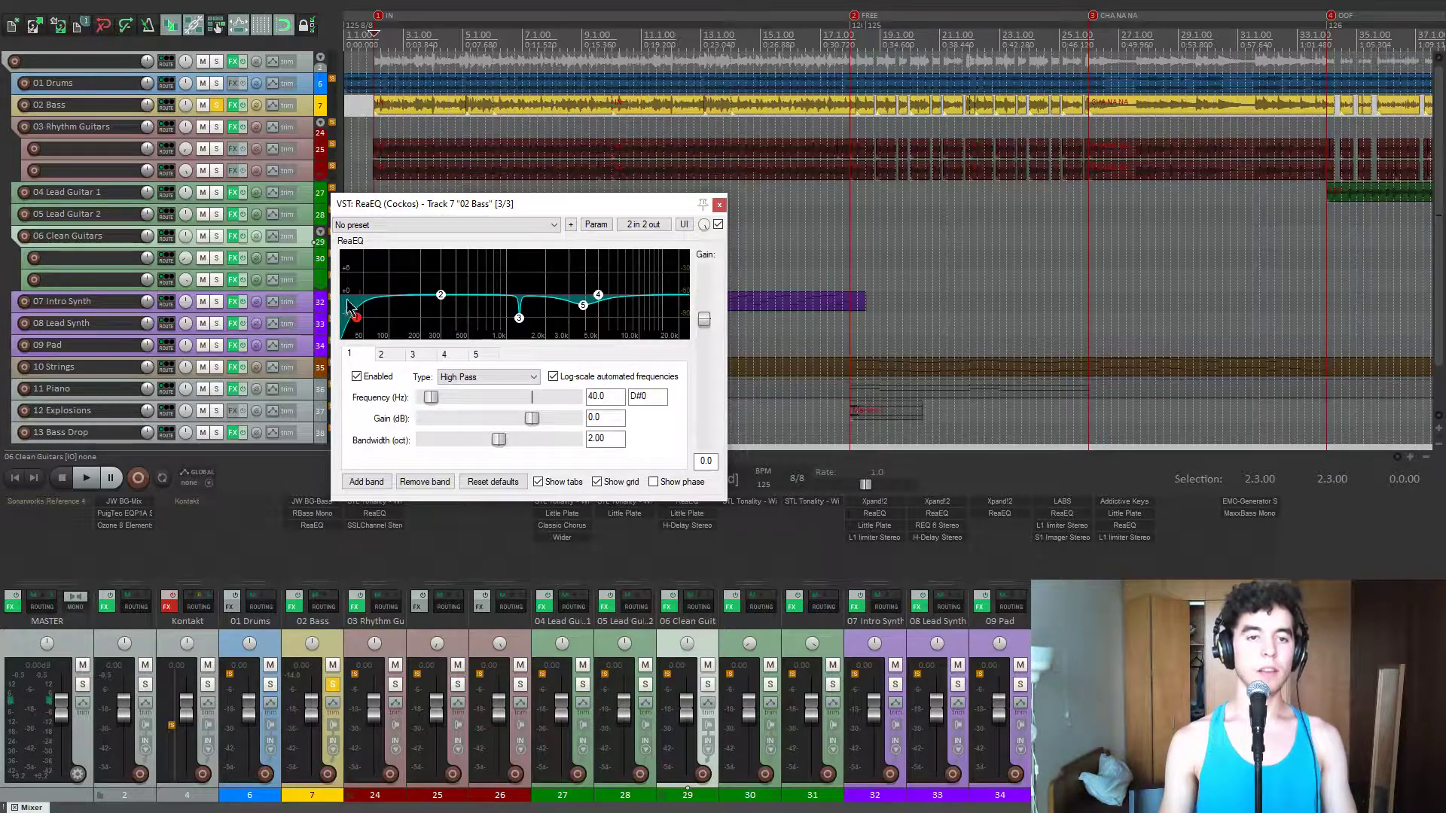
left_click(520, 320)
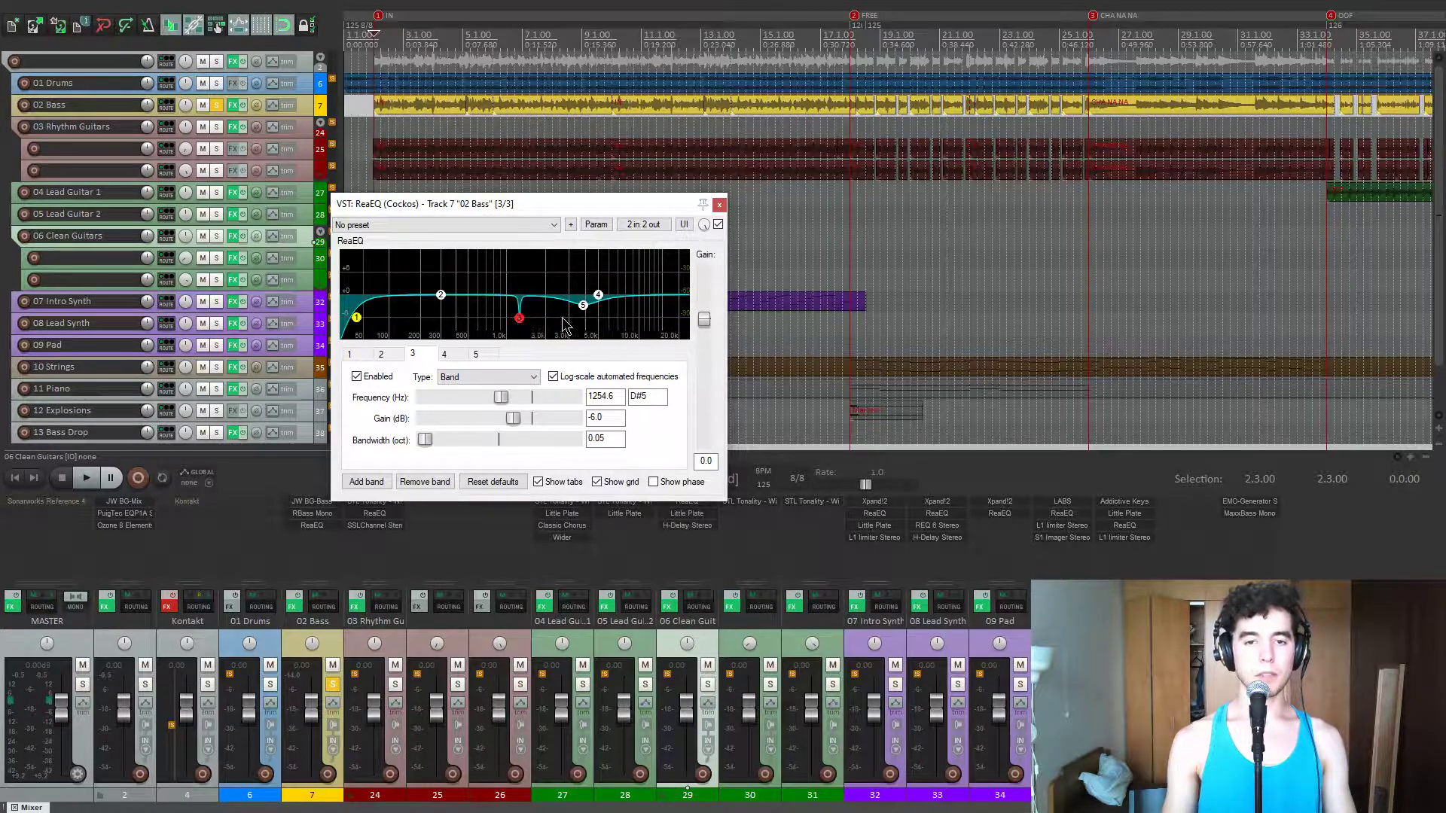
- Audition ReaEQ band 3 boosted to 12 dB on the soloed bass from marker 2, and return its gain to a cut
left_click(836, 253)
scroll(858, 258, "up", 5)
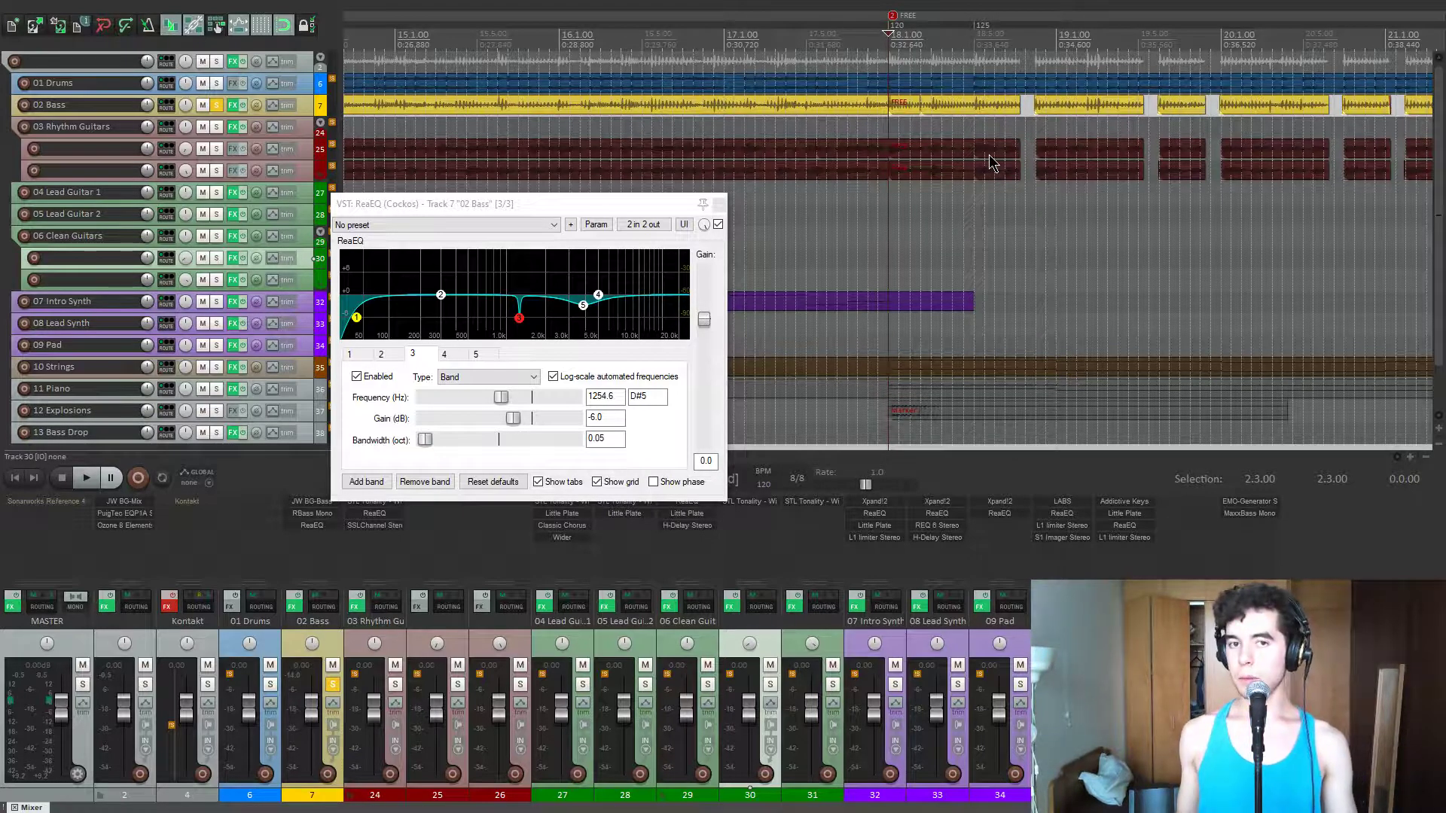
left_click_drag(516, 422, 669, 414)
key("space")
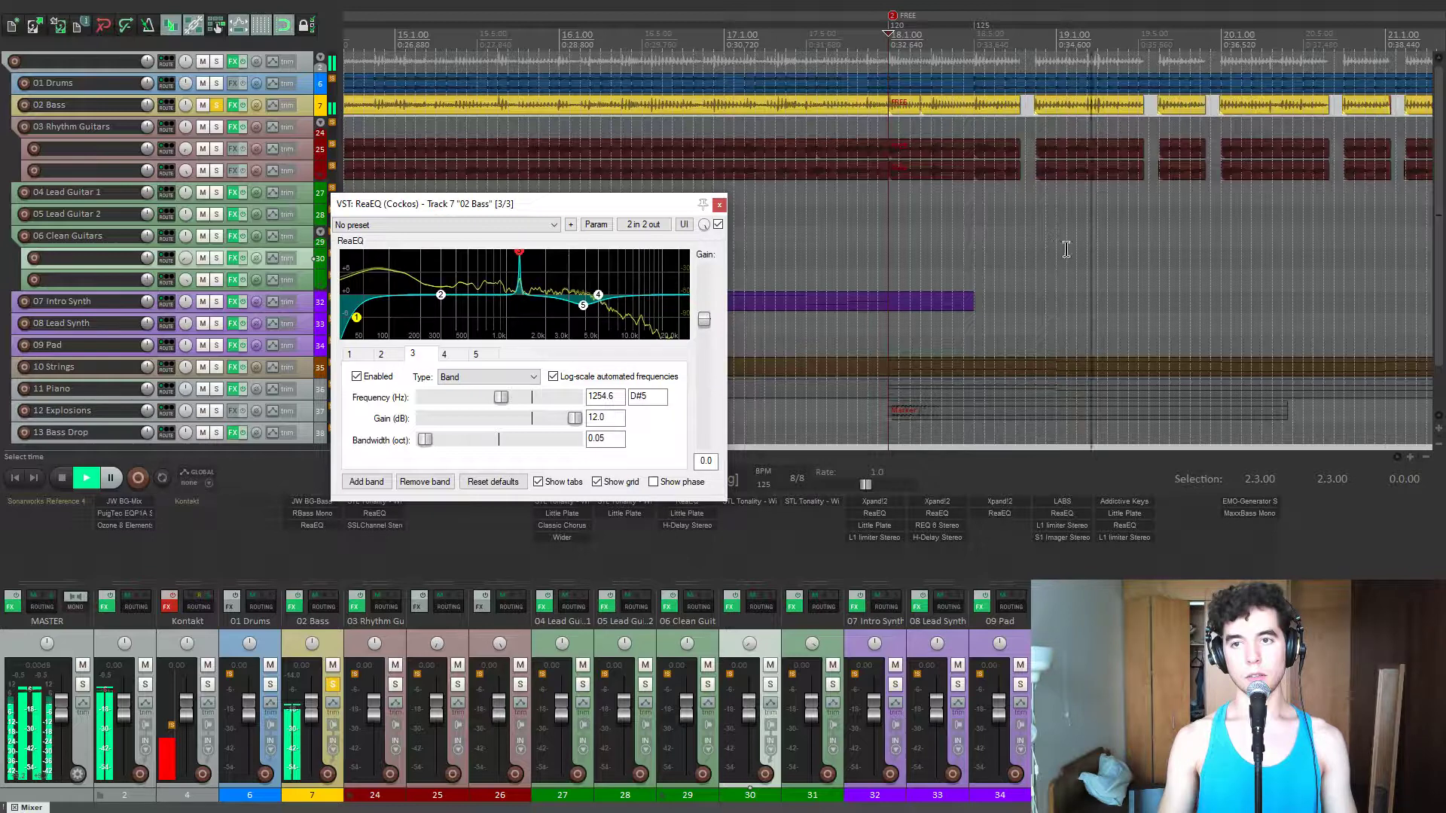
key("space")
left_click_drag(576, 418, 519, 425)
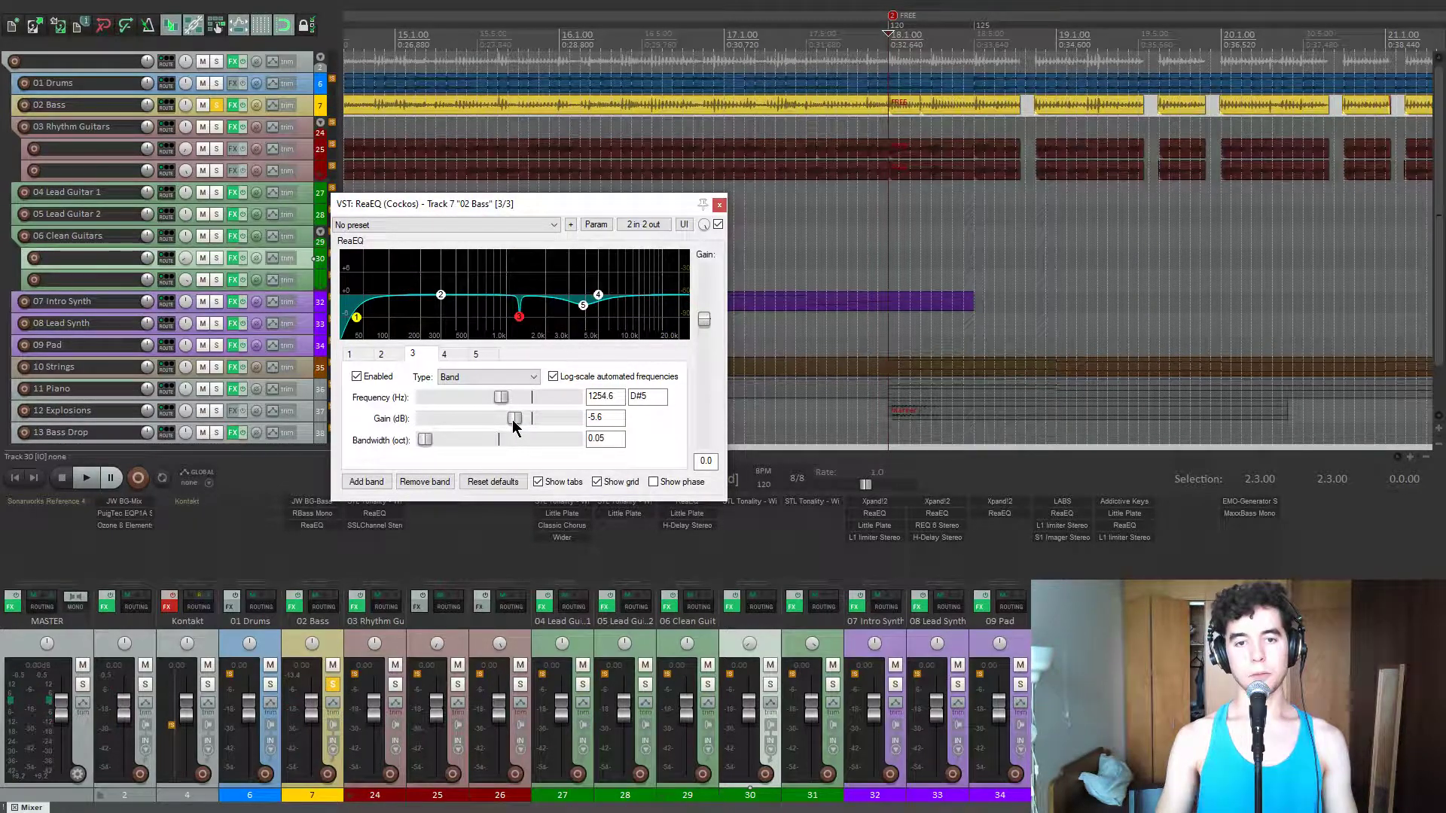
- Audition ReaEQ band 5 with its gain raised from marker 1, set its gain to -3 dB and close the EQ
left_click(583, 305)
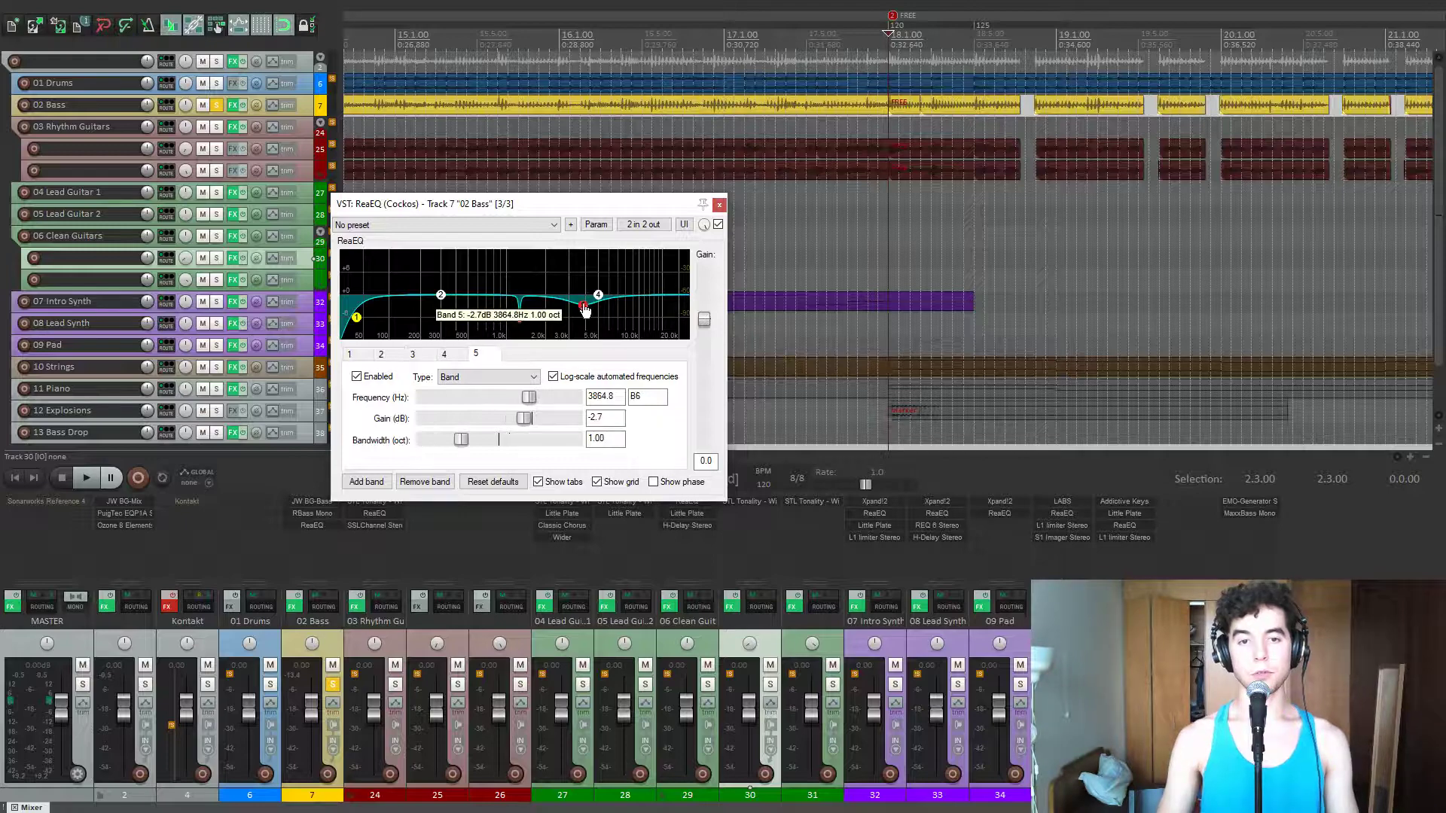
scroll(964, 260, "down", 4)
scroll(956, 260, "down", 3)
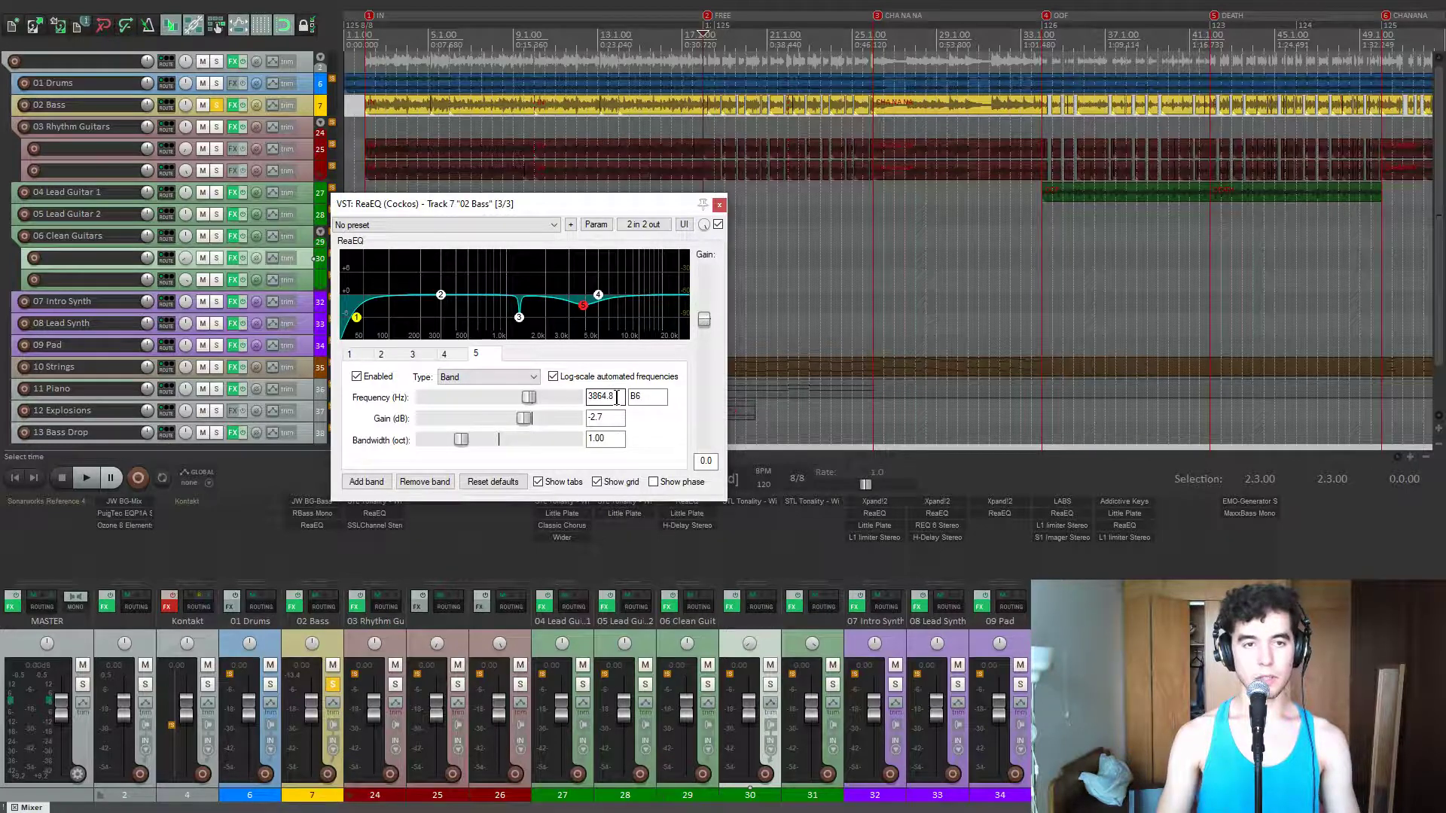
left_click_drag(590, 205, 577, 153)
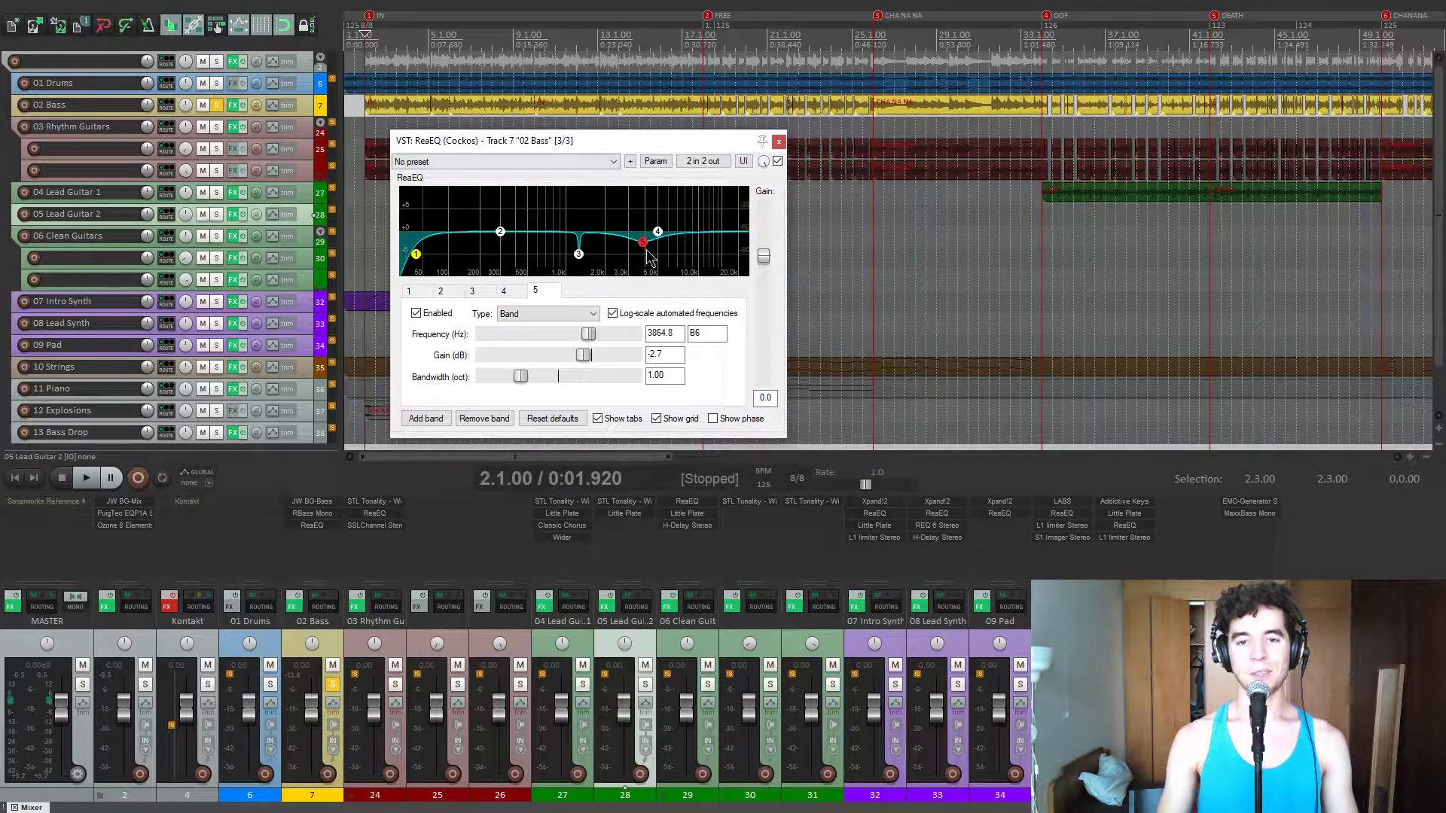
key("space")
left_click_drag(582, 360, 630, 356)
double_click(672, 356)
type("-3")
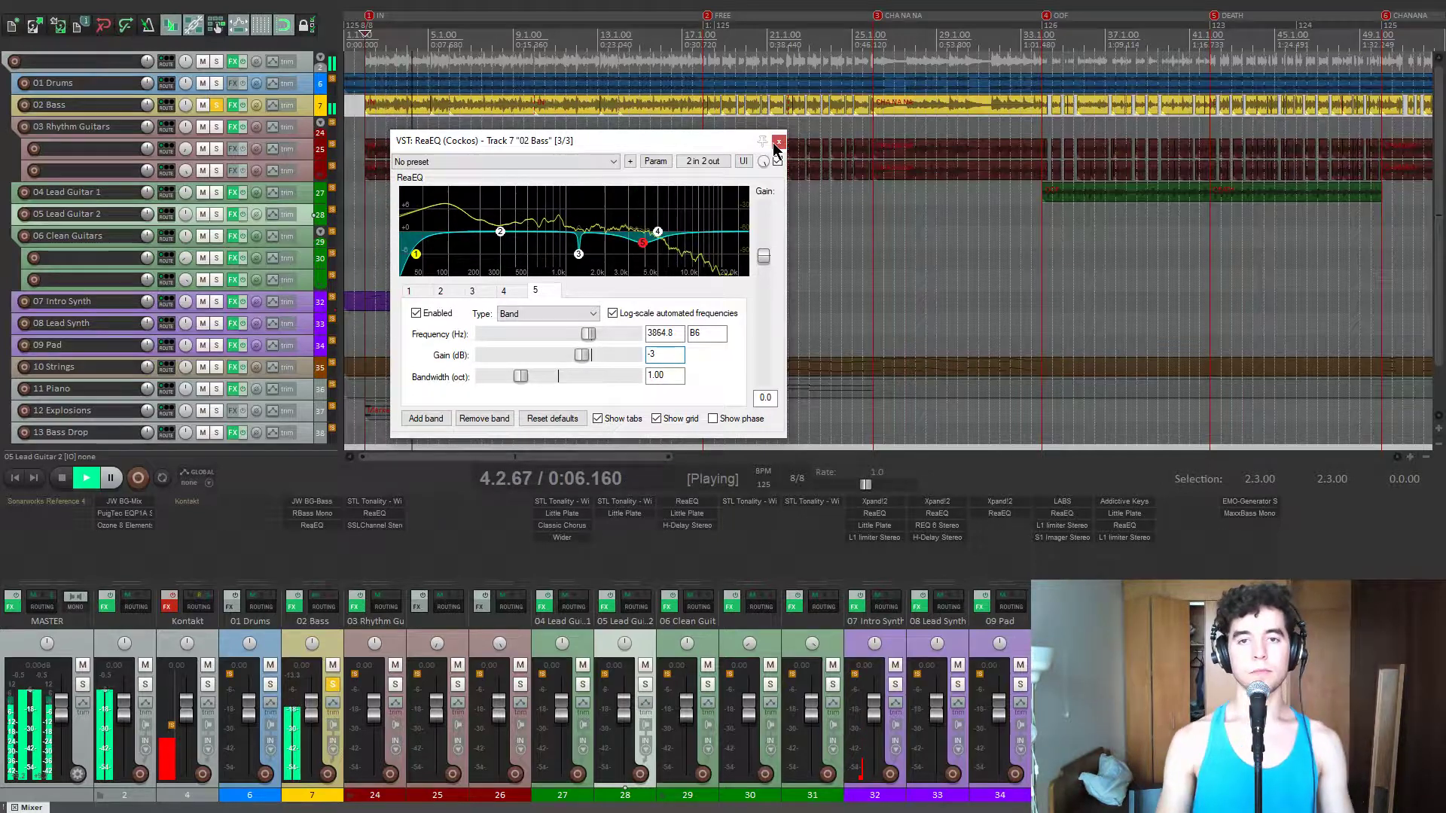
left_click(779, 142)
key("space")
- Solo 03 Rhythm Guitars together with 02 Bass and play them from the intro, marker 5 and marker 4
left_click(216, 127)
key("space")
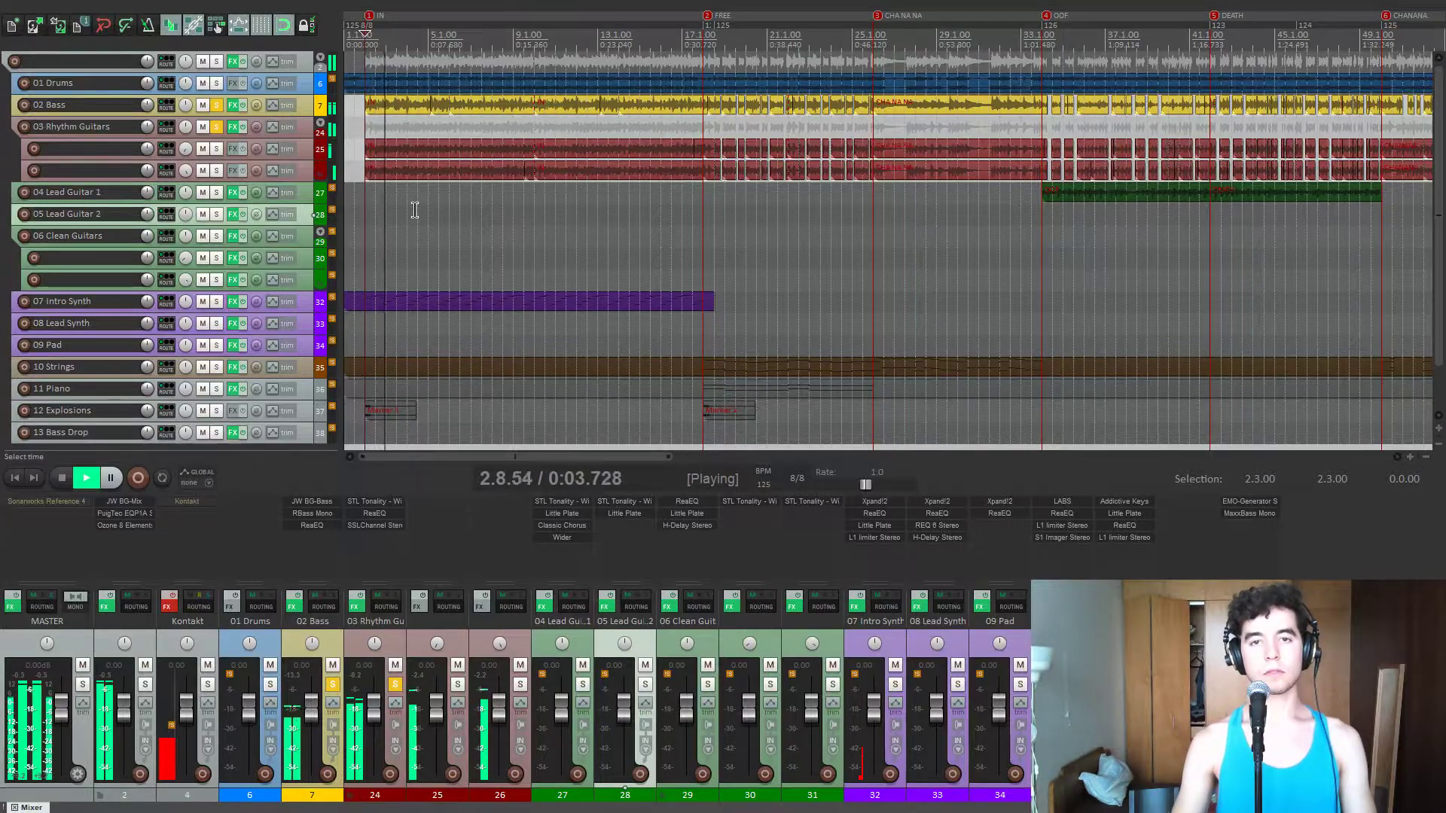
scroll(452, 233, "down", 2)
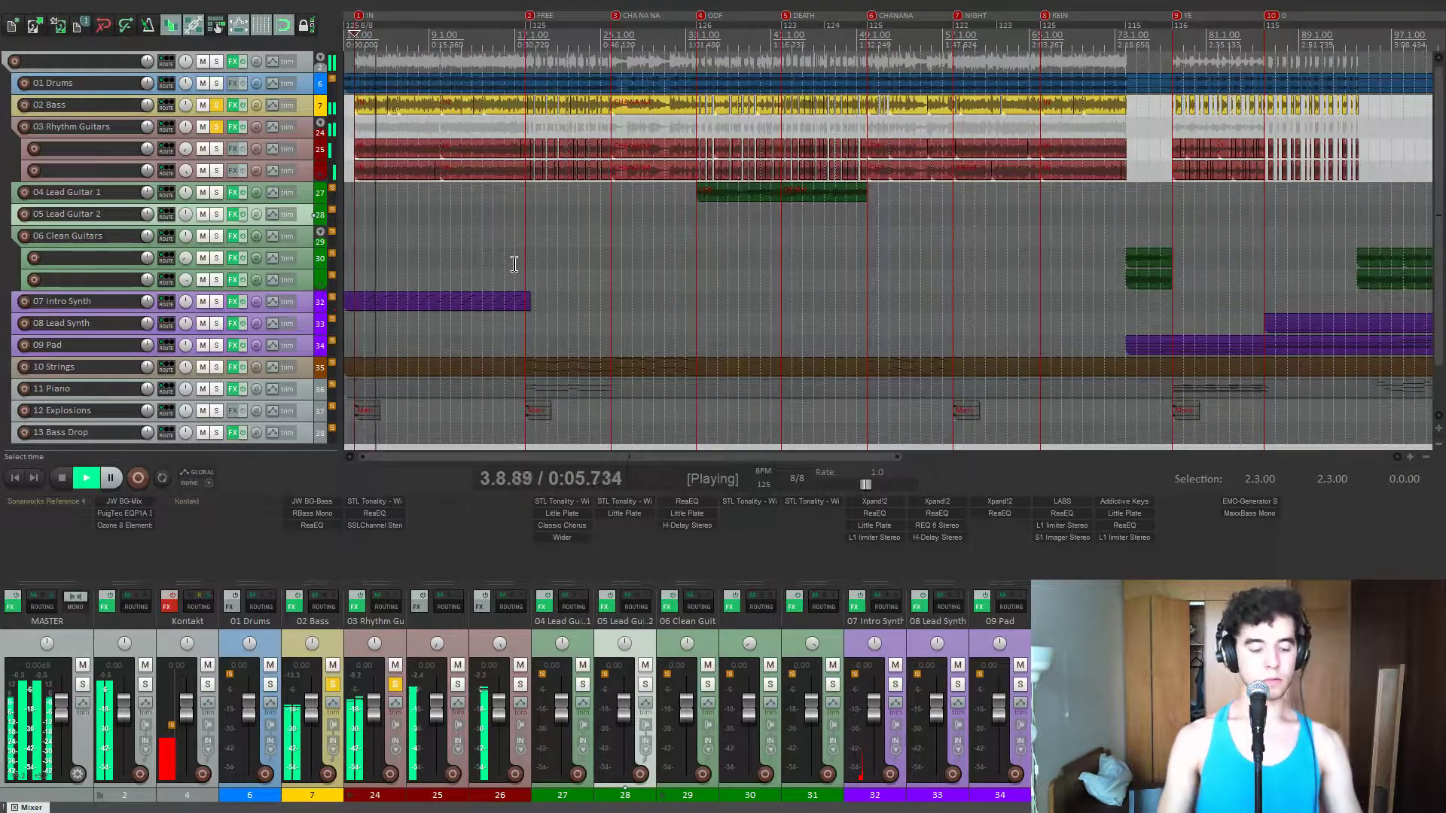
key("5")
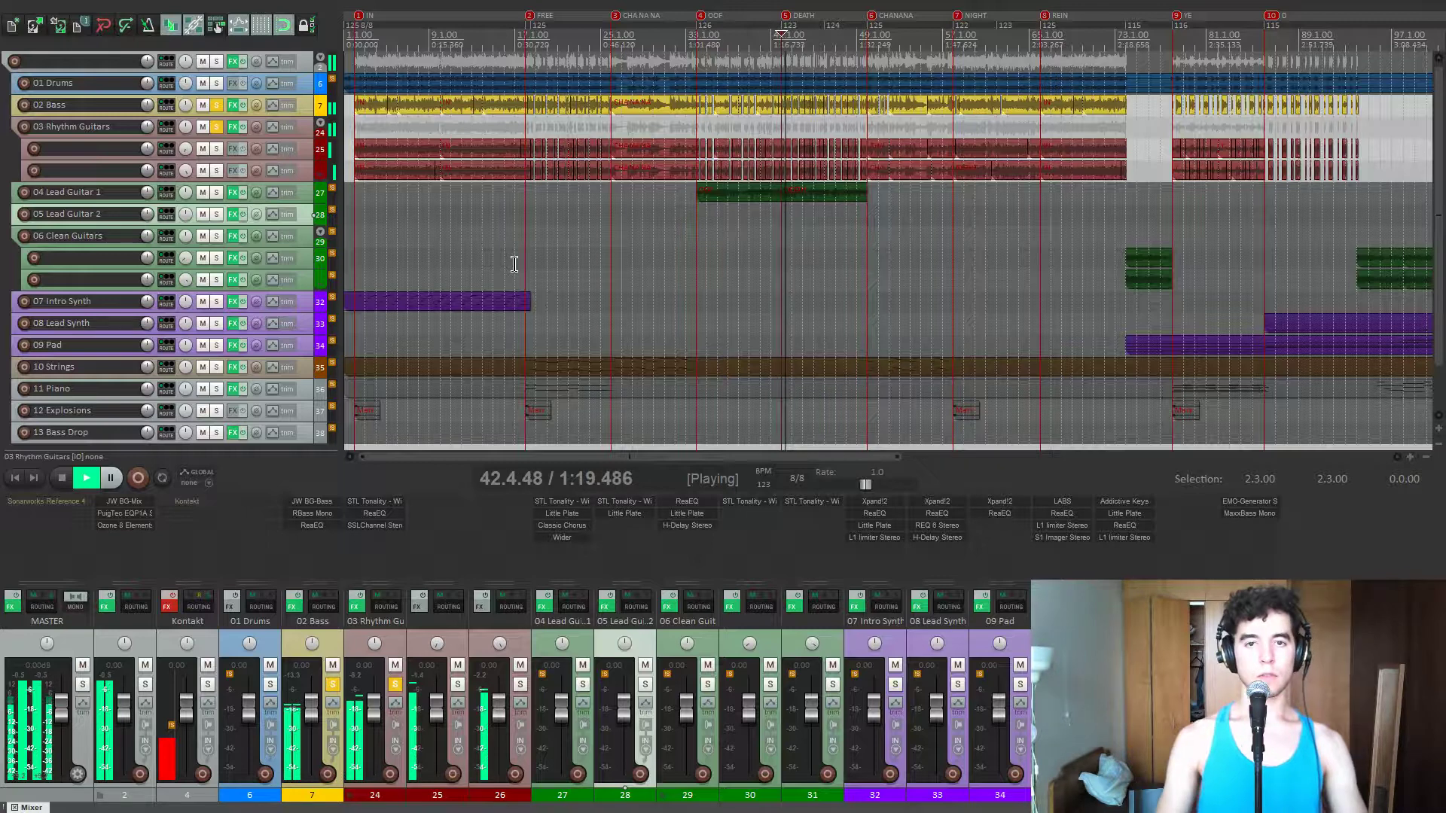
key("4")
- Remove 02 Bass from the solo and listen to 03 Rhythm Guitars alone
left_click(216, 104)
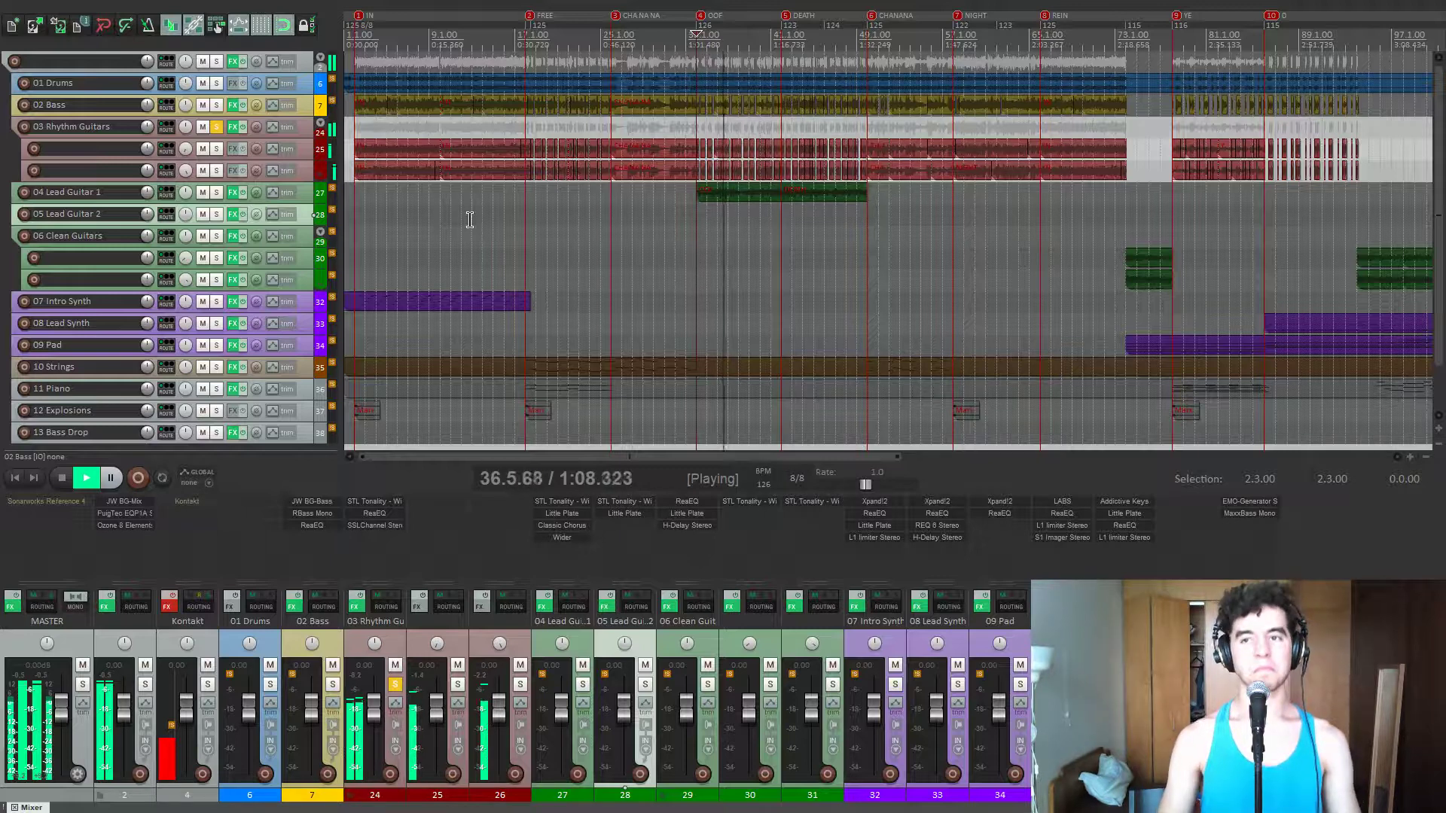
scroll(610, 277, "down", 2)
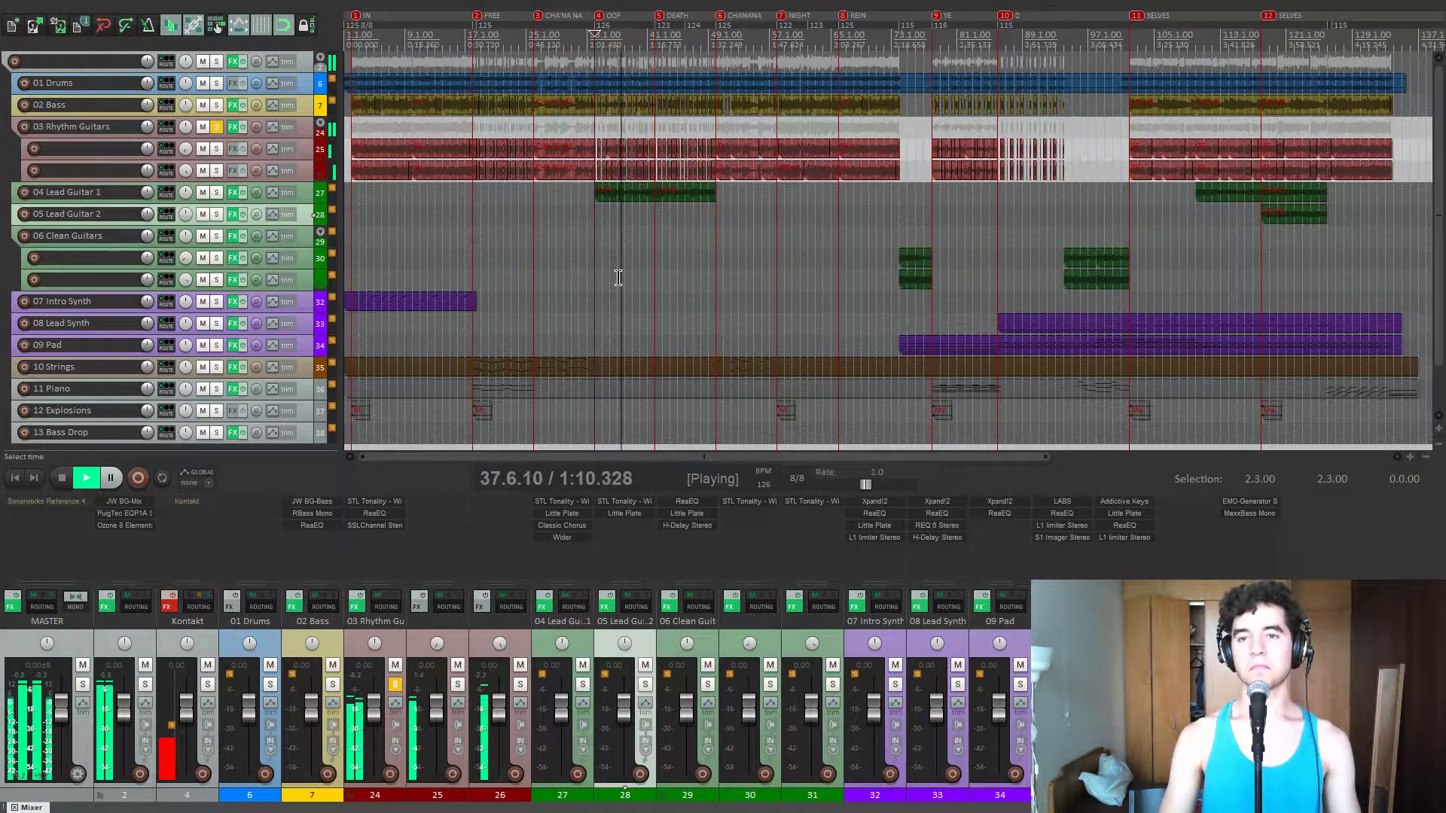
scroll(620, 279, "up", 2)
key("space")
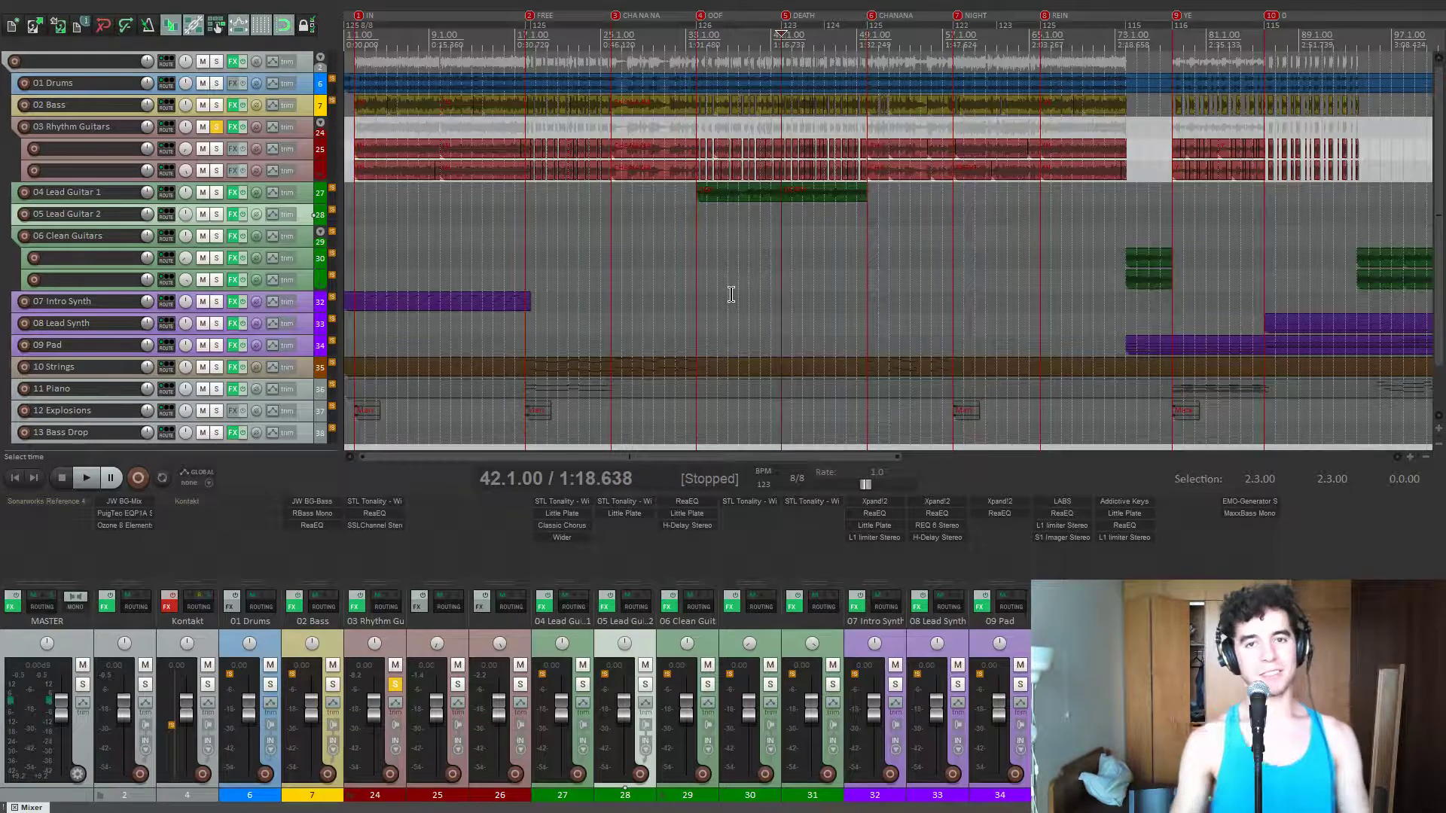
- Play the rhythm guitars from marker 5 and bypass the STL Tonality, ReaEQ and SSLChannel plugins on 03 Rhythm Guitars
key("space")
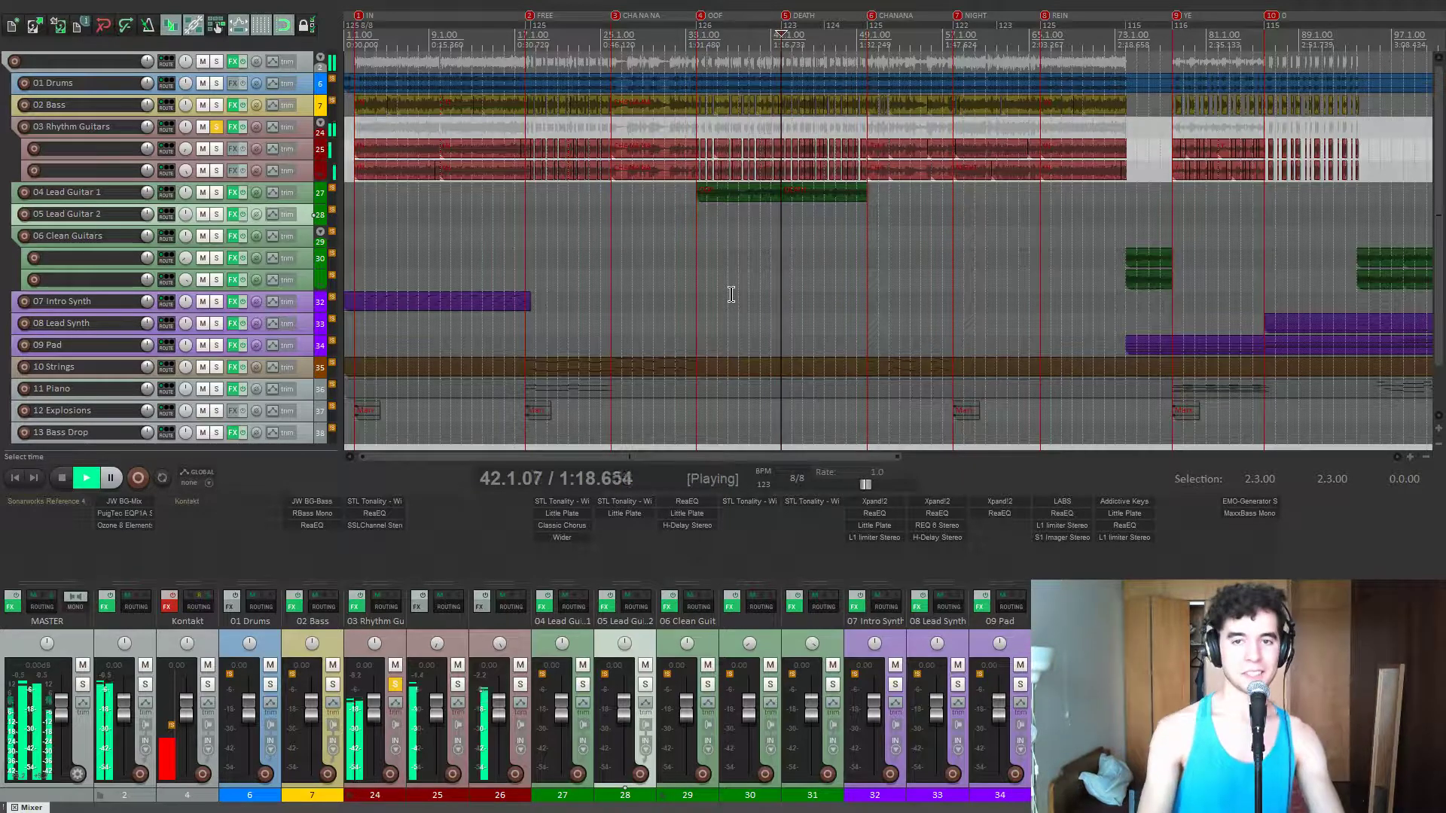
left_click(375, 525, "shift")
left_click(397, 513, "shift")
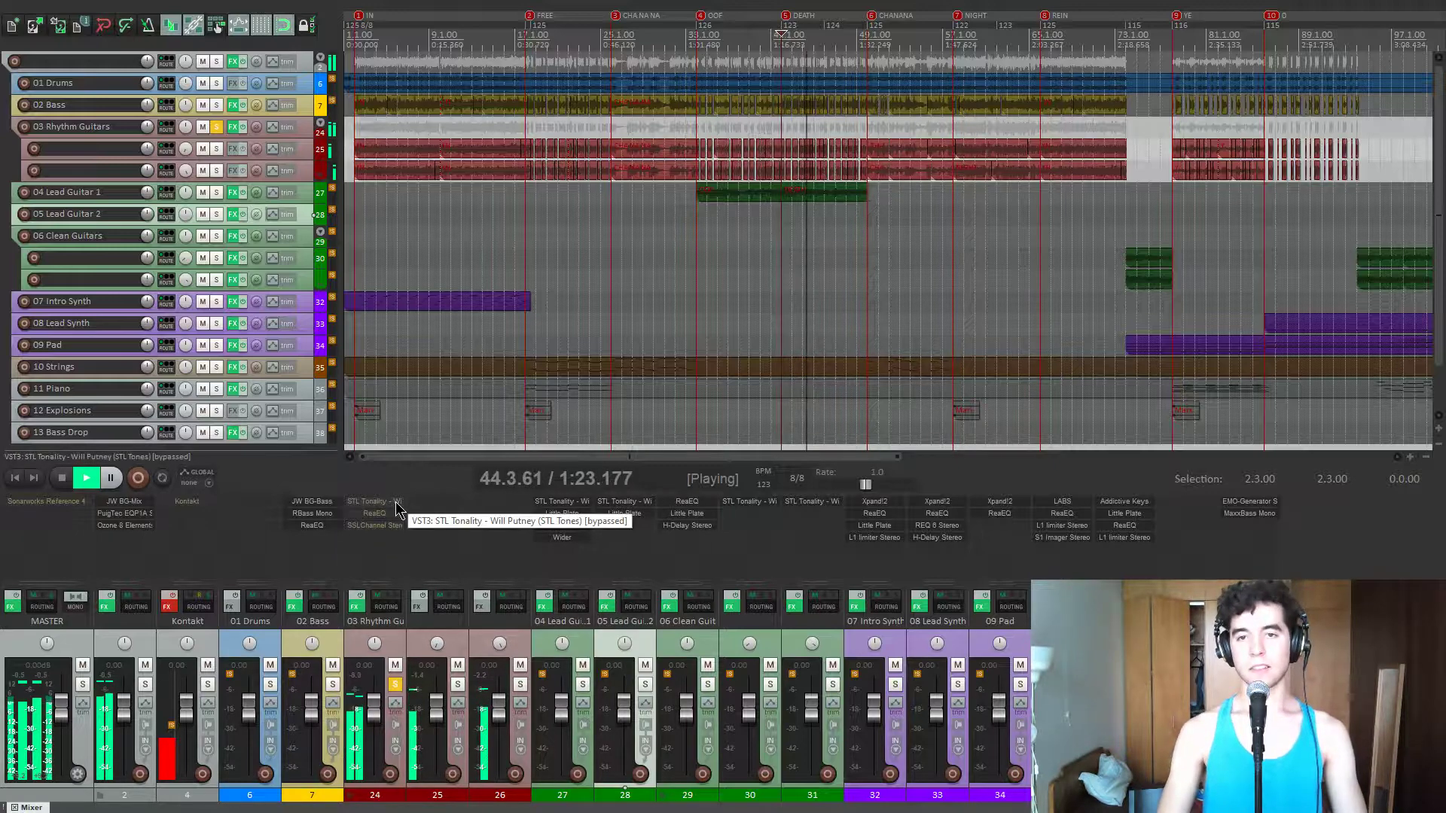
- Replay the soloed rhythm guitars from marker 5 with their effects still bypassed
key("space")
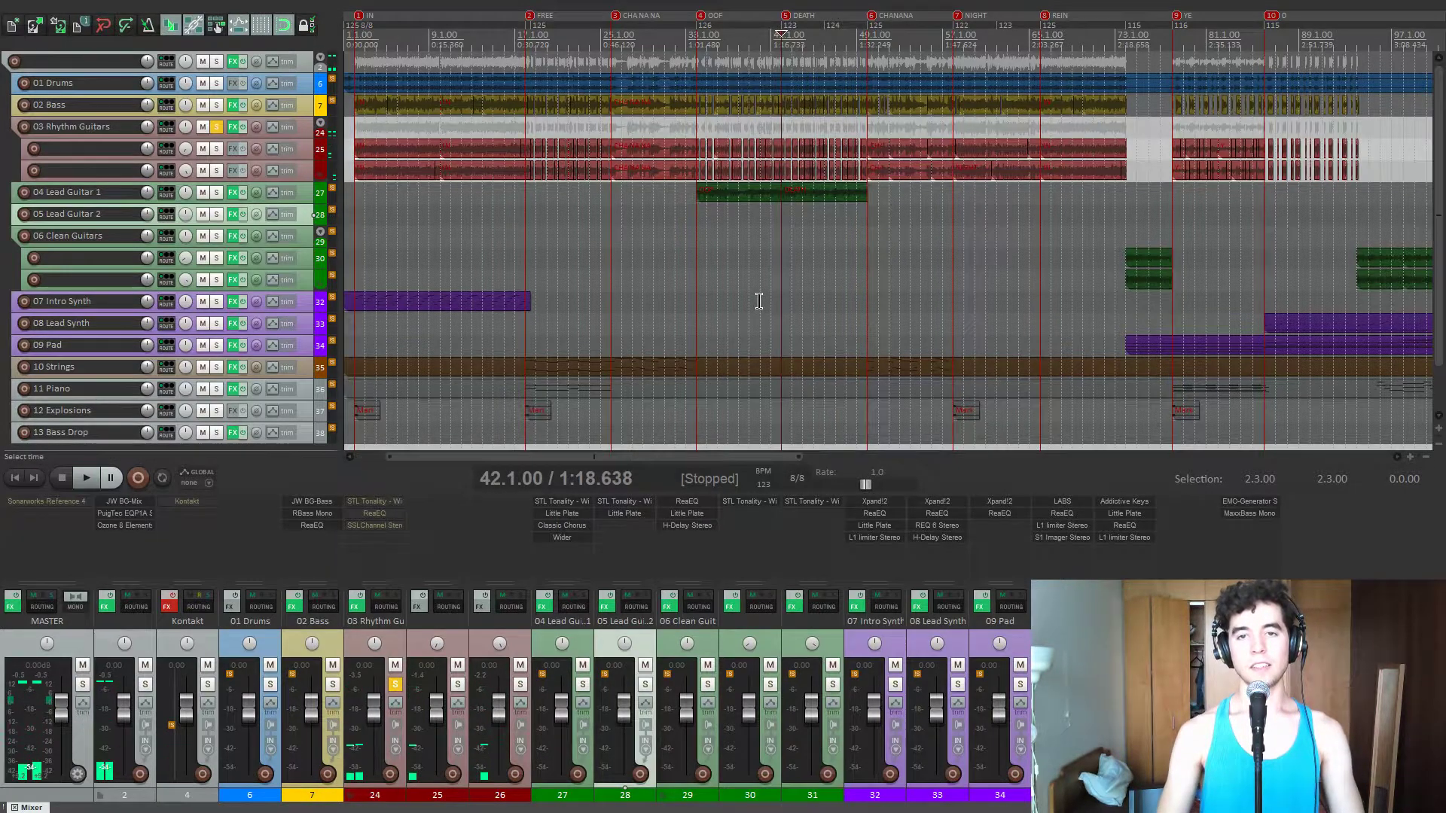
scroll(768, 301, "up", 4)
key("space")
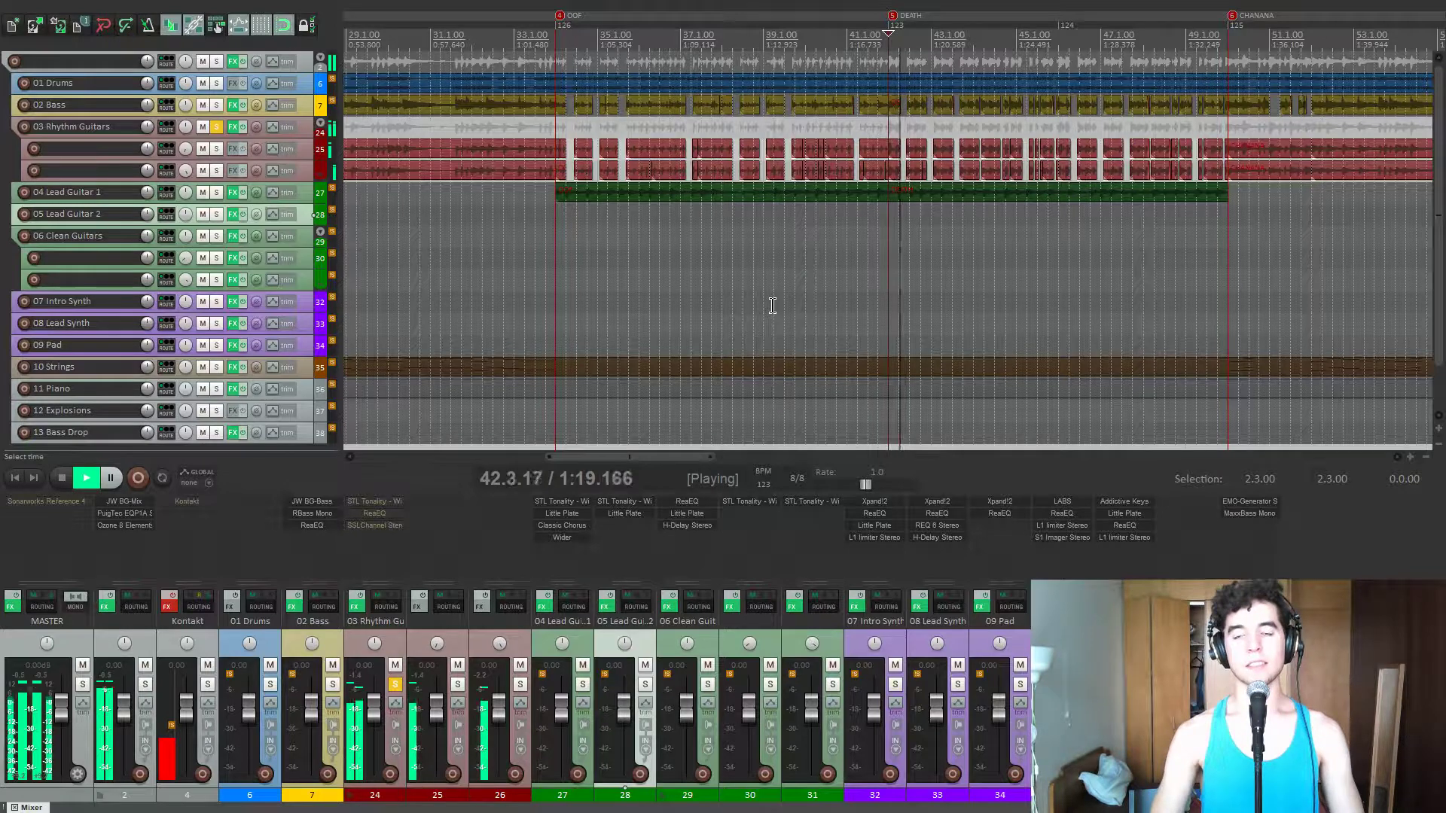
- Open STL Tonality on 03 Rhythm Guitars, re-enable it and audition the guitars from marker 5
left_click(398, 506)
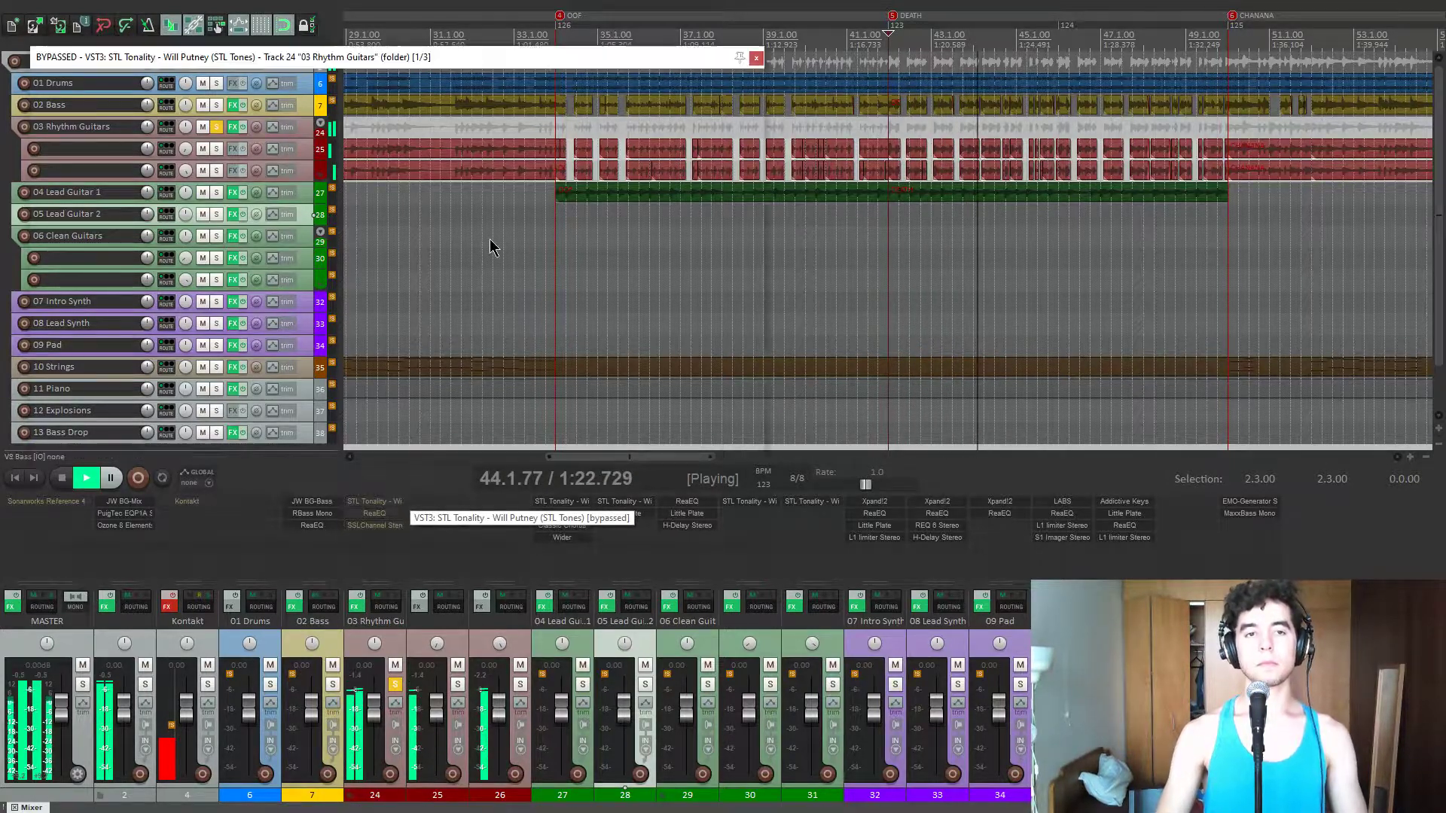
left_click_drag(469, 61, 919, 232)
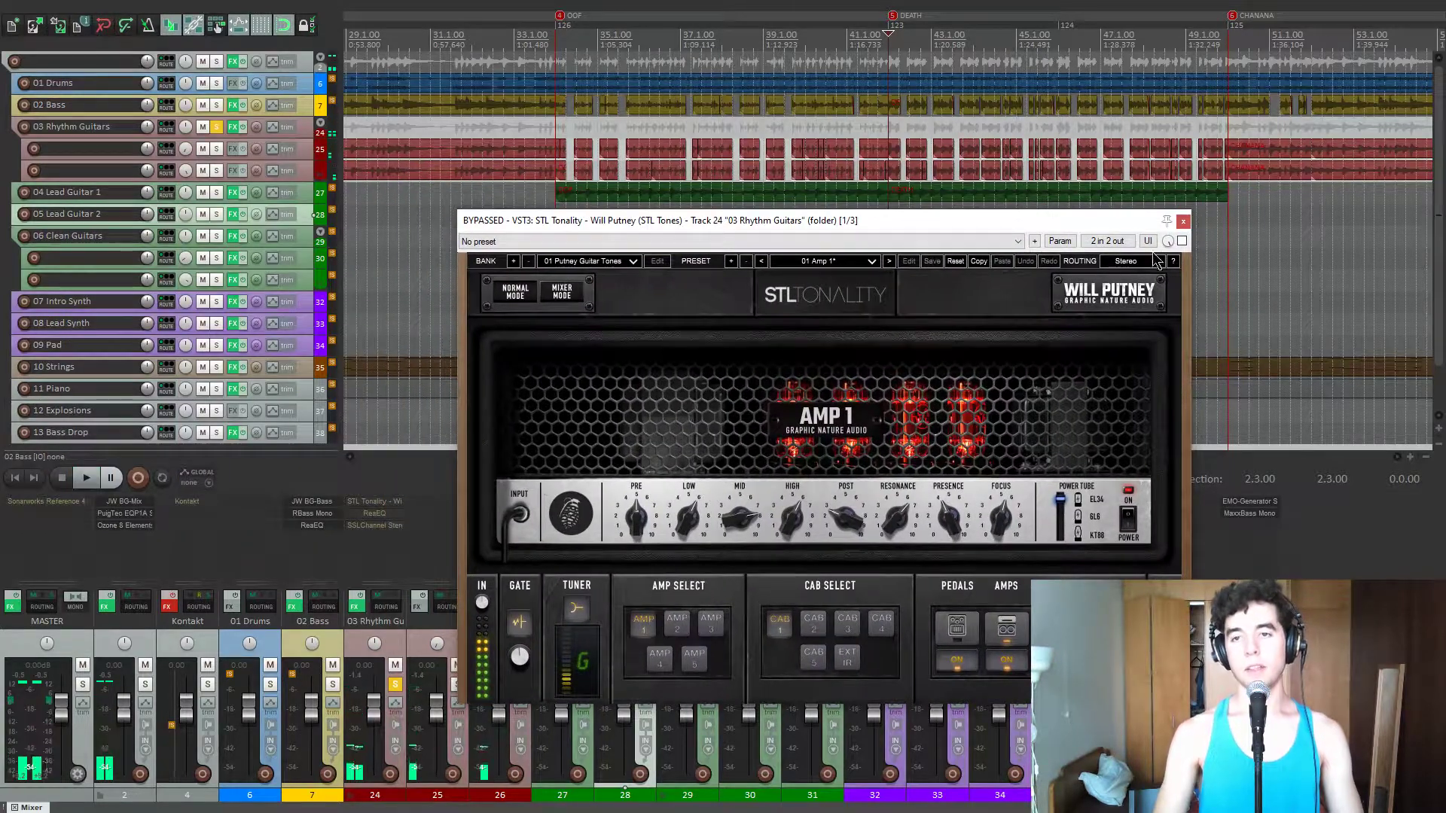
left_click(1182, 241)
key("space")
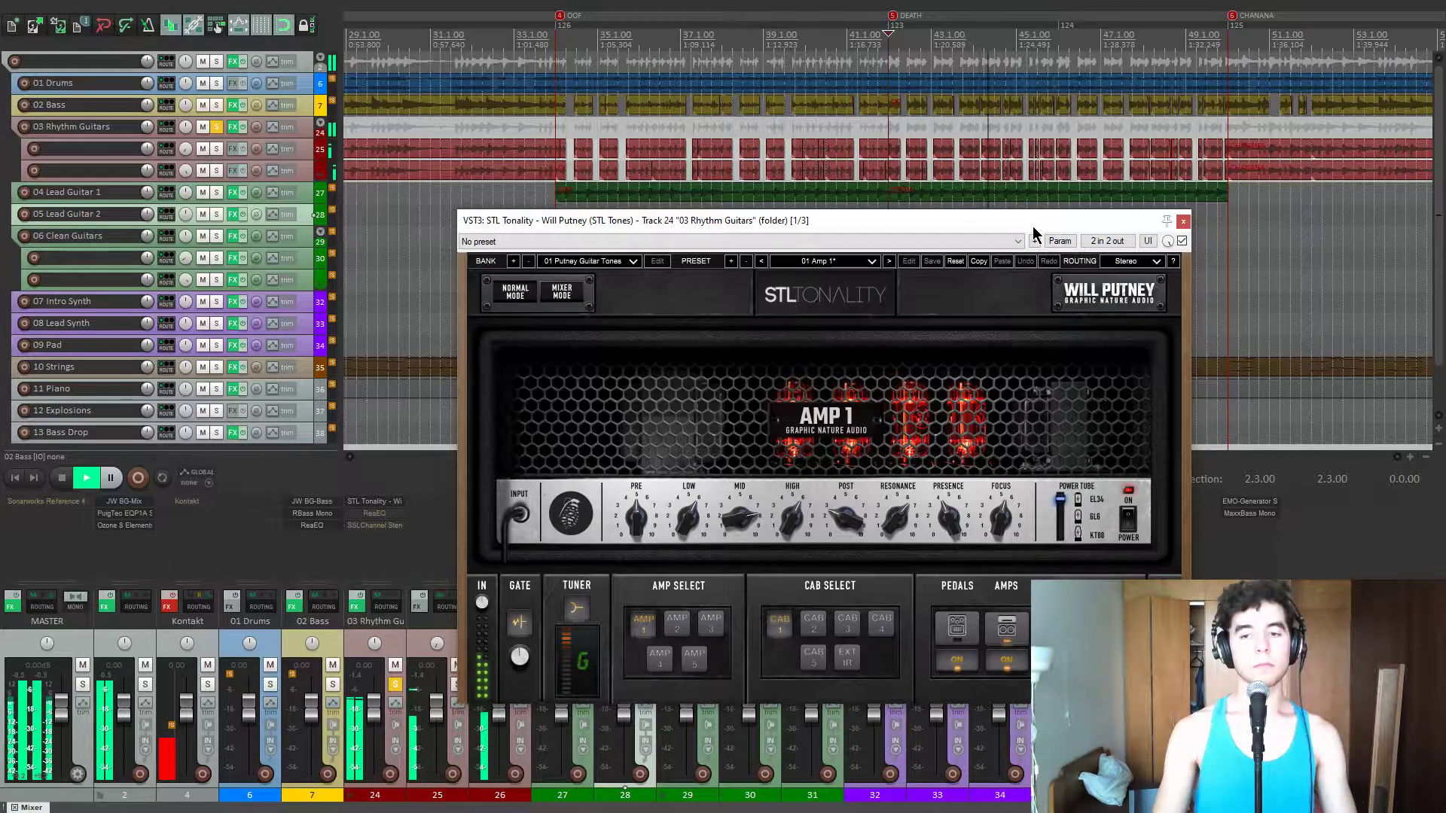
key("space")
- View STL Tonality's parametric EQ and pedals, and return to the Amp 1 view
left_click(1010, 594)
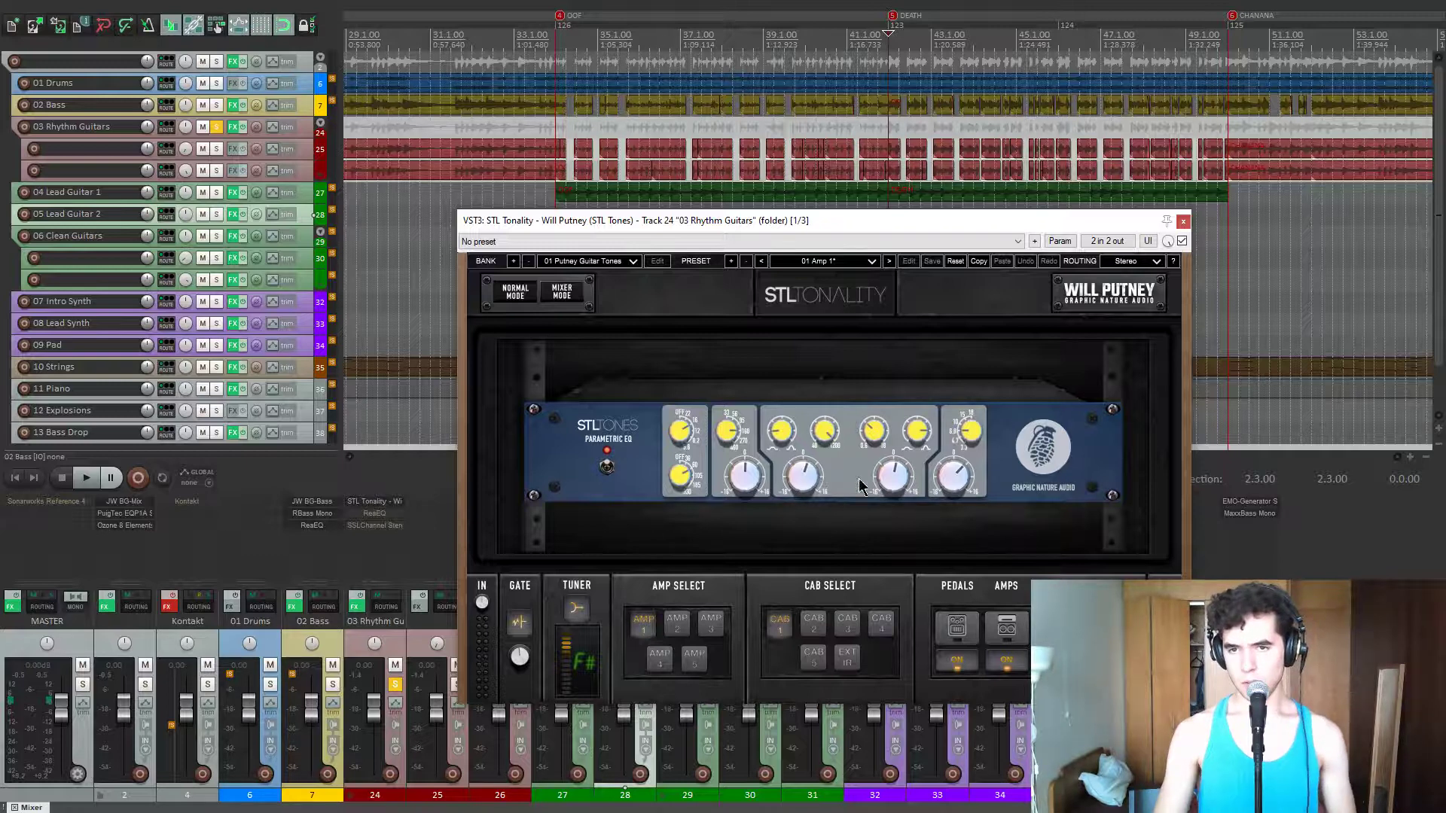
left_click(957, 628)
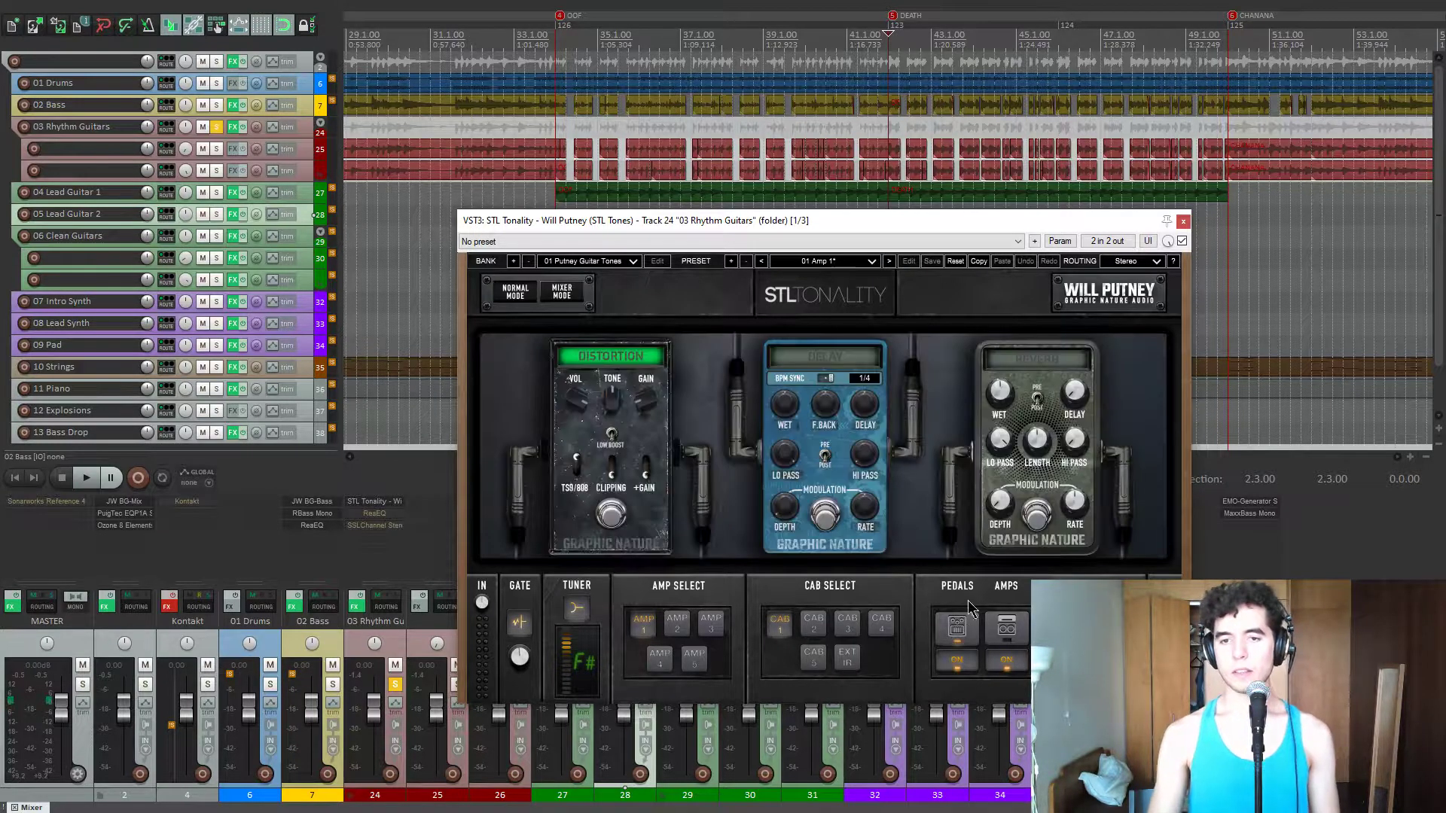
left_click(1009, 631)
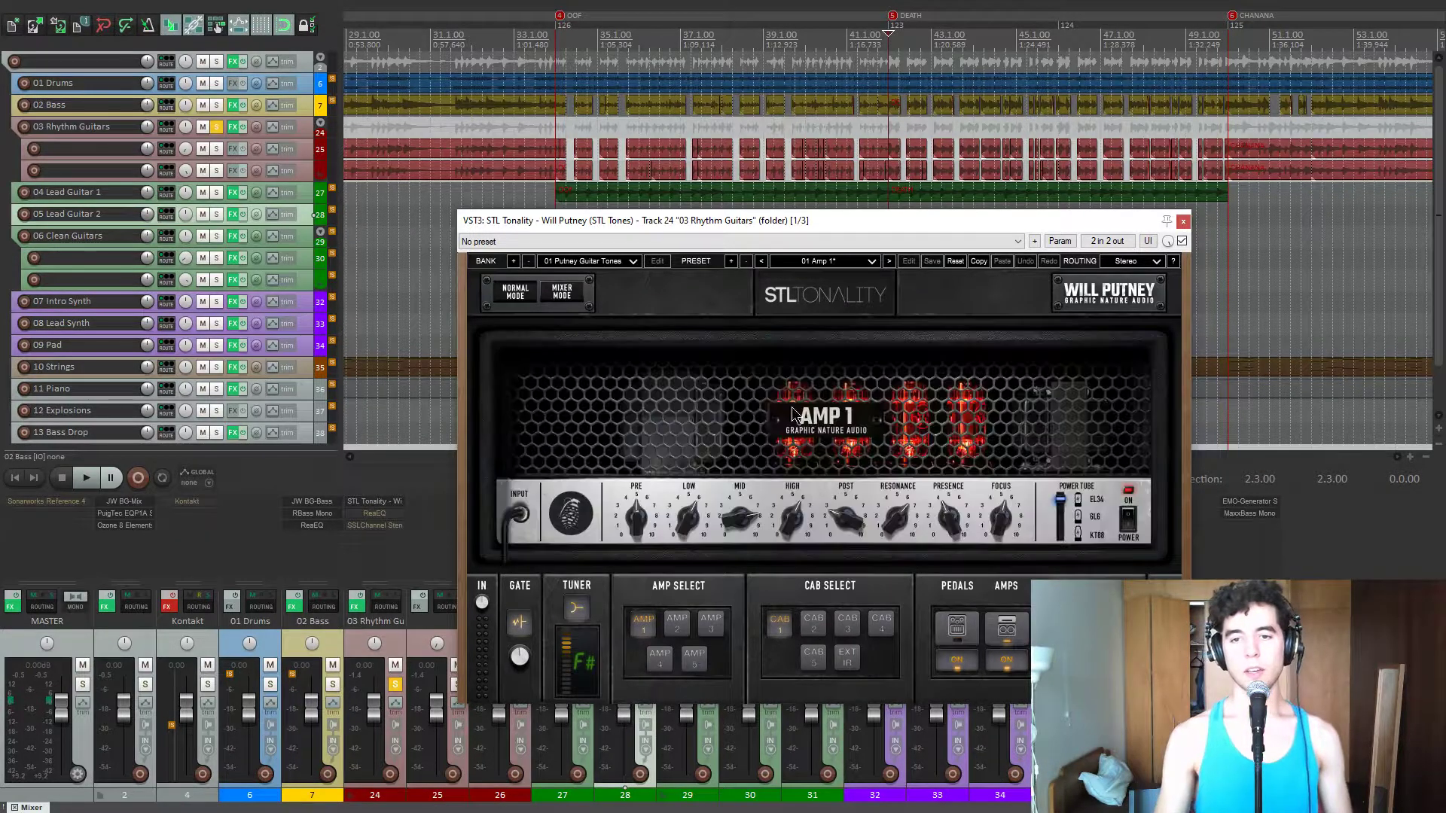
left_click_drag(863, 217, 863, 200)
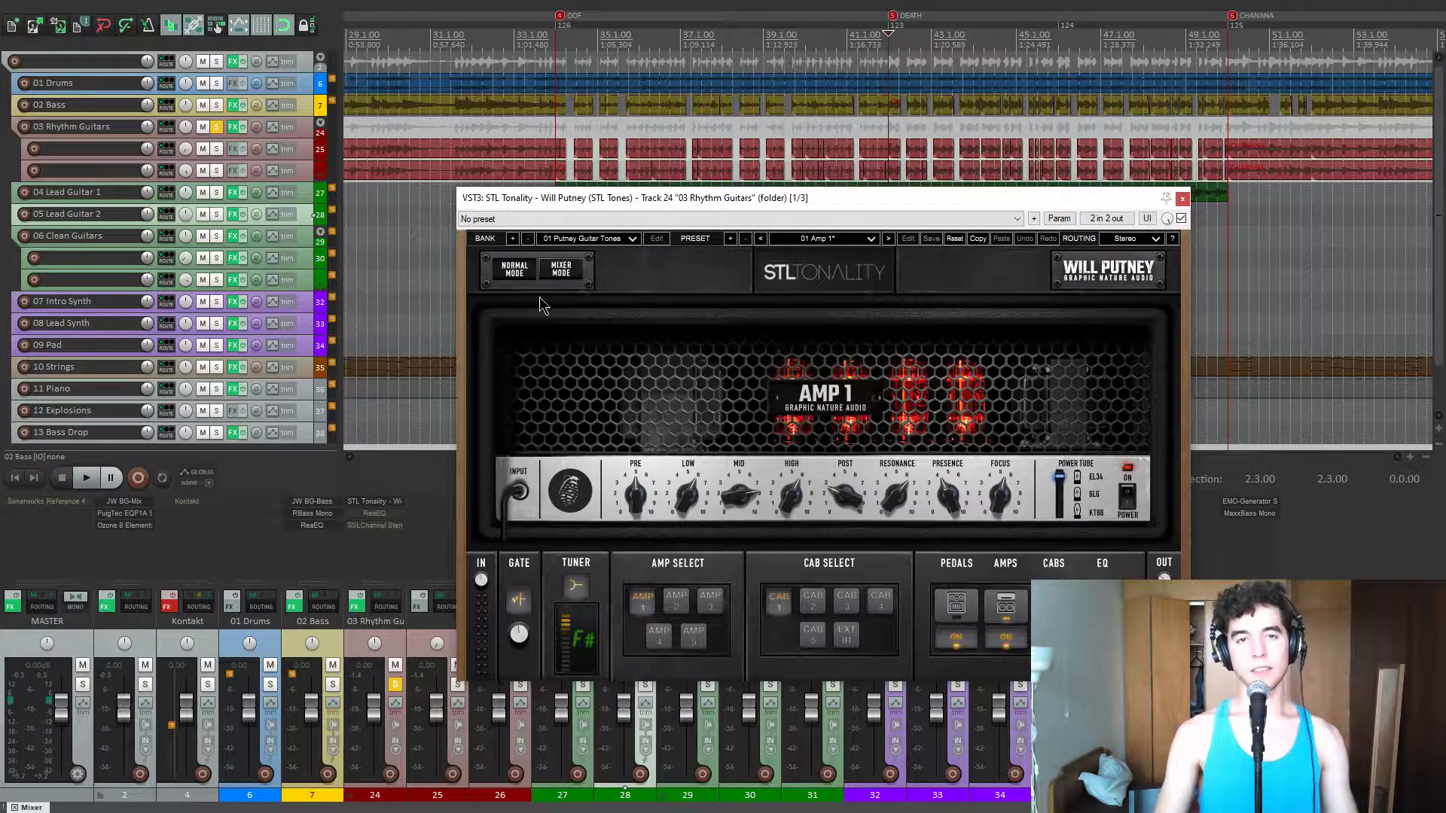
- Play the rhythm guitars from marker 4, comparing STL Tonality's gate on and off, and leave the gate on
left_click(562, 128)
key("space")
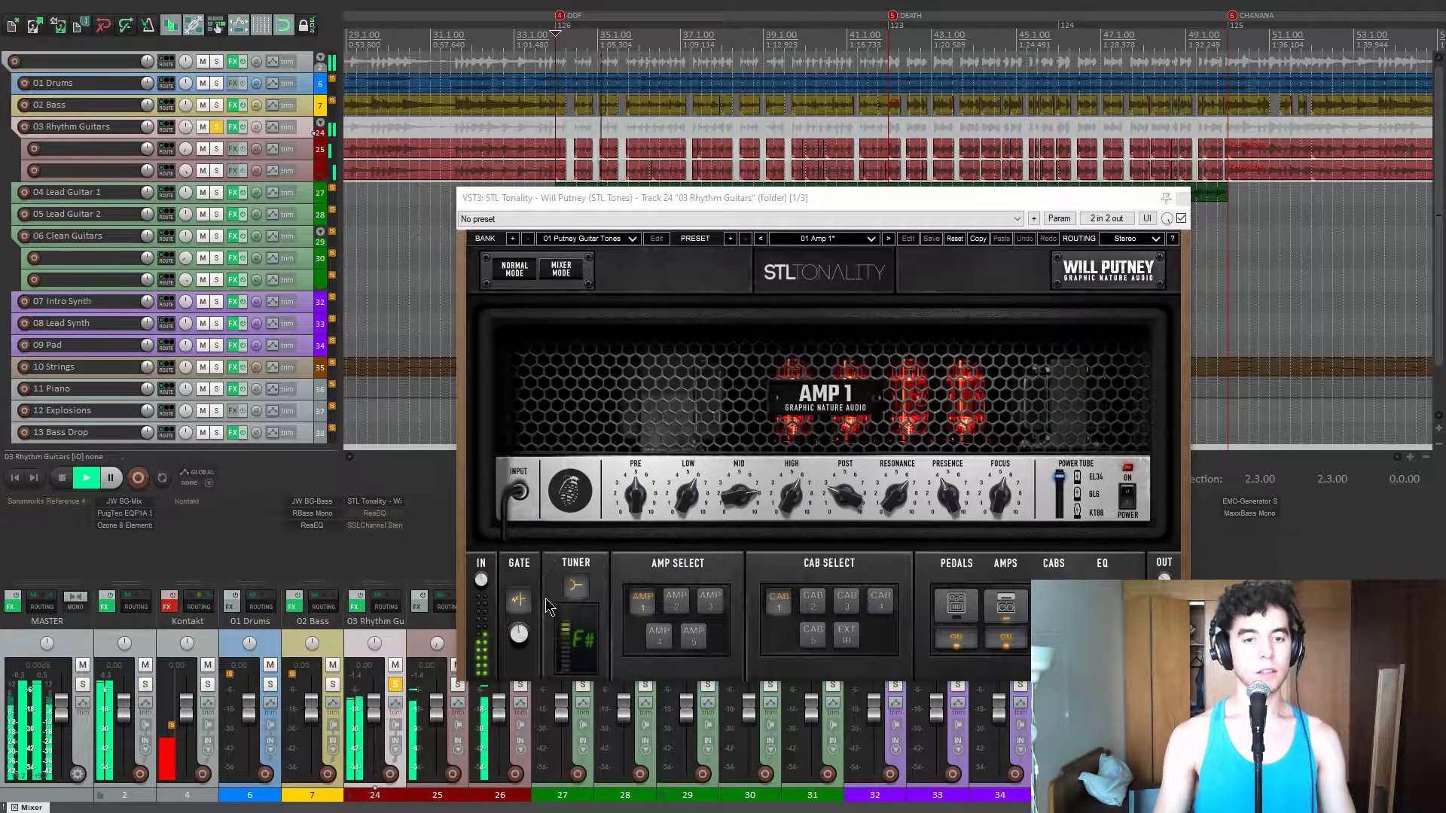
key("space")
key("space")
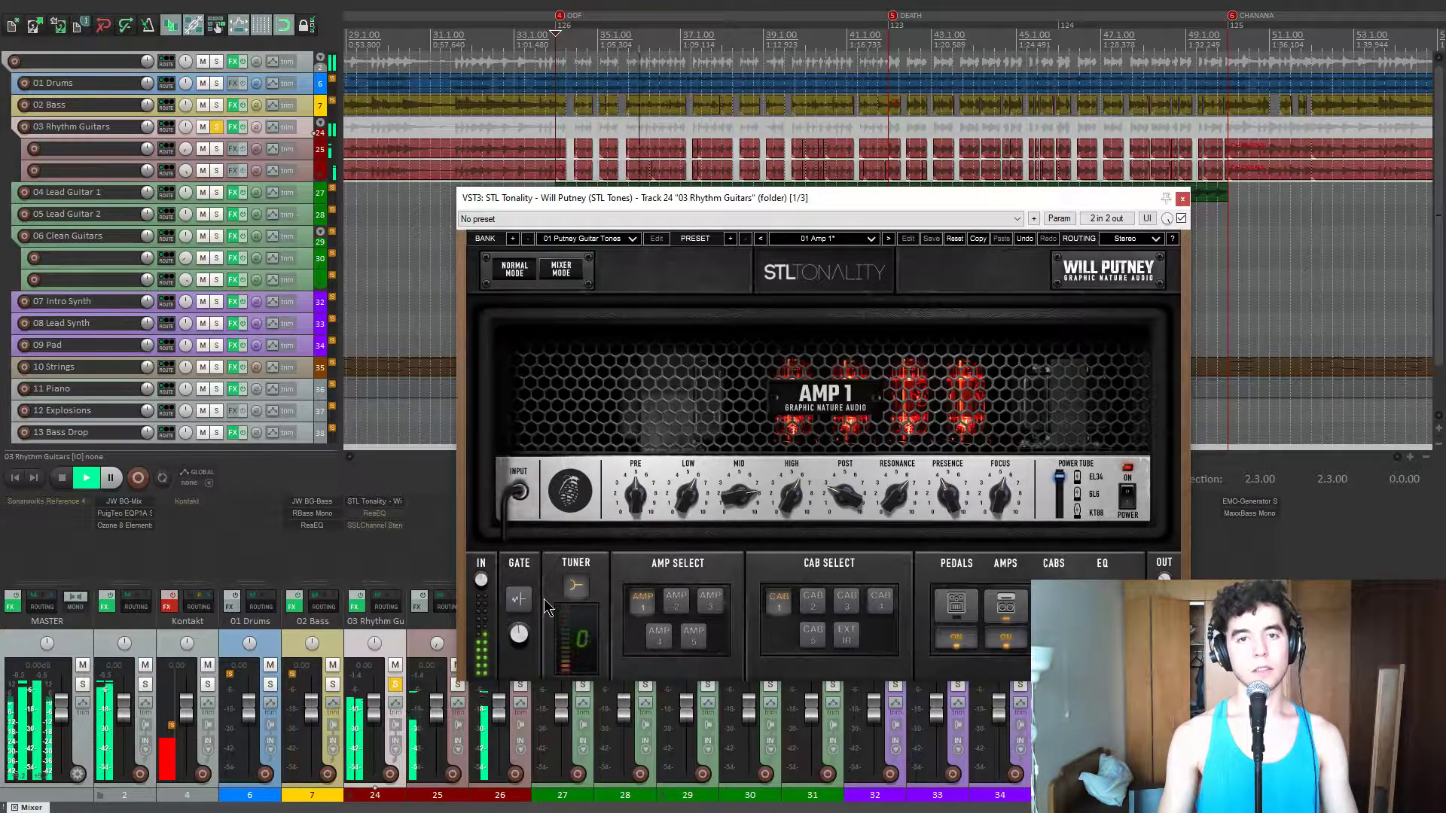
key("space")
left_click(519, 601)
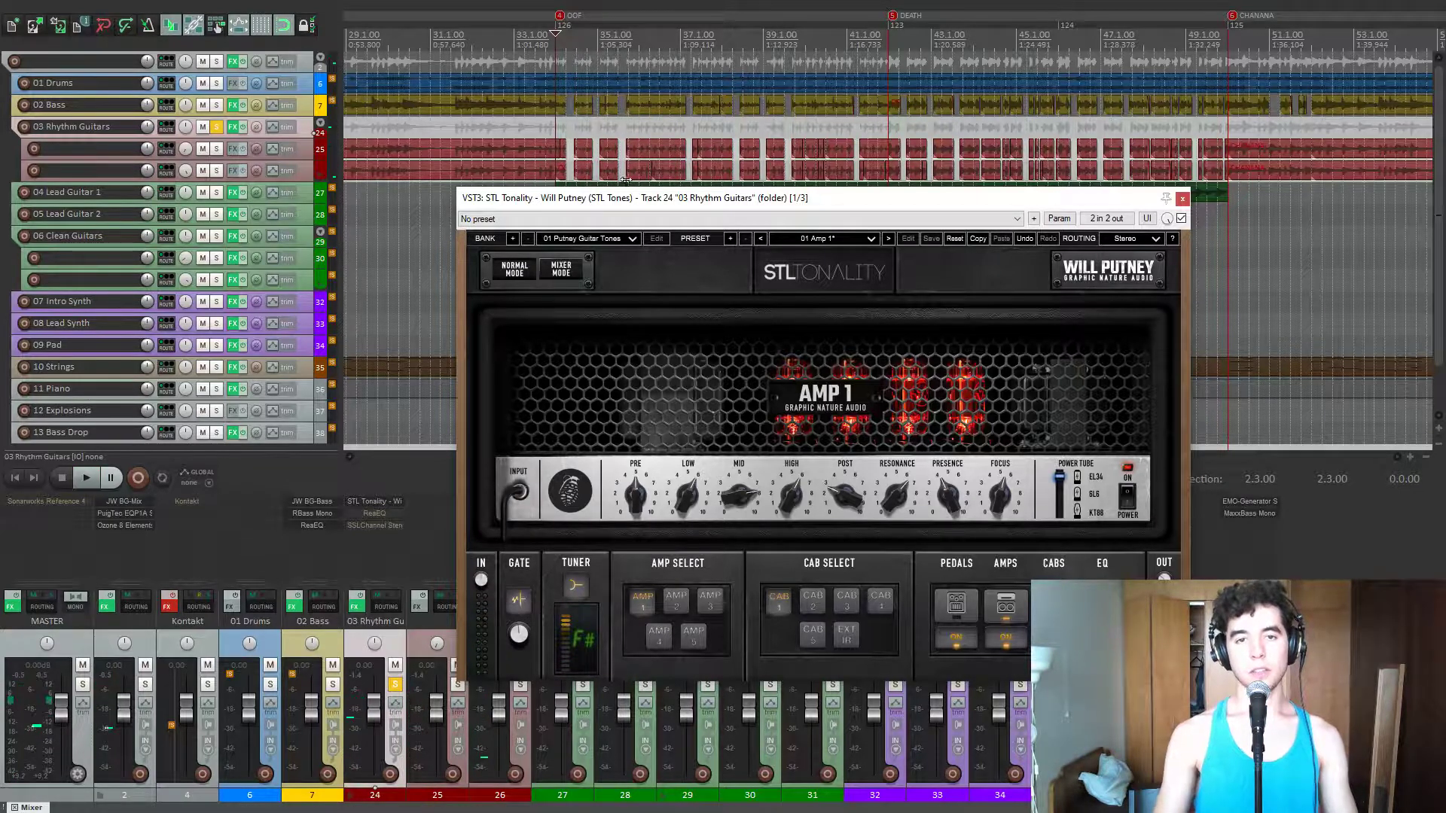
- Listen to the gated rhythm guitars from 35.7.00 and close STL Tonality
left_click(623, 127)
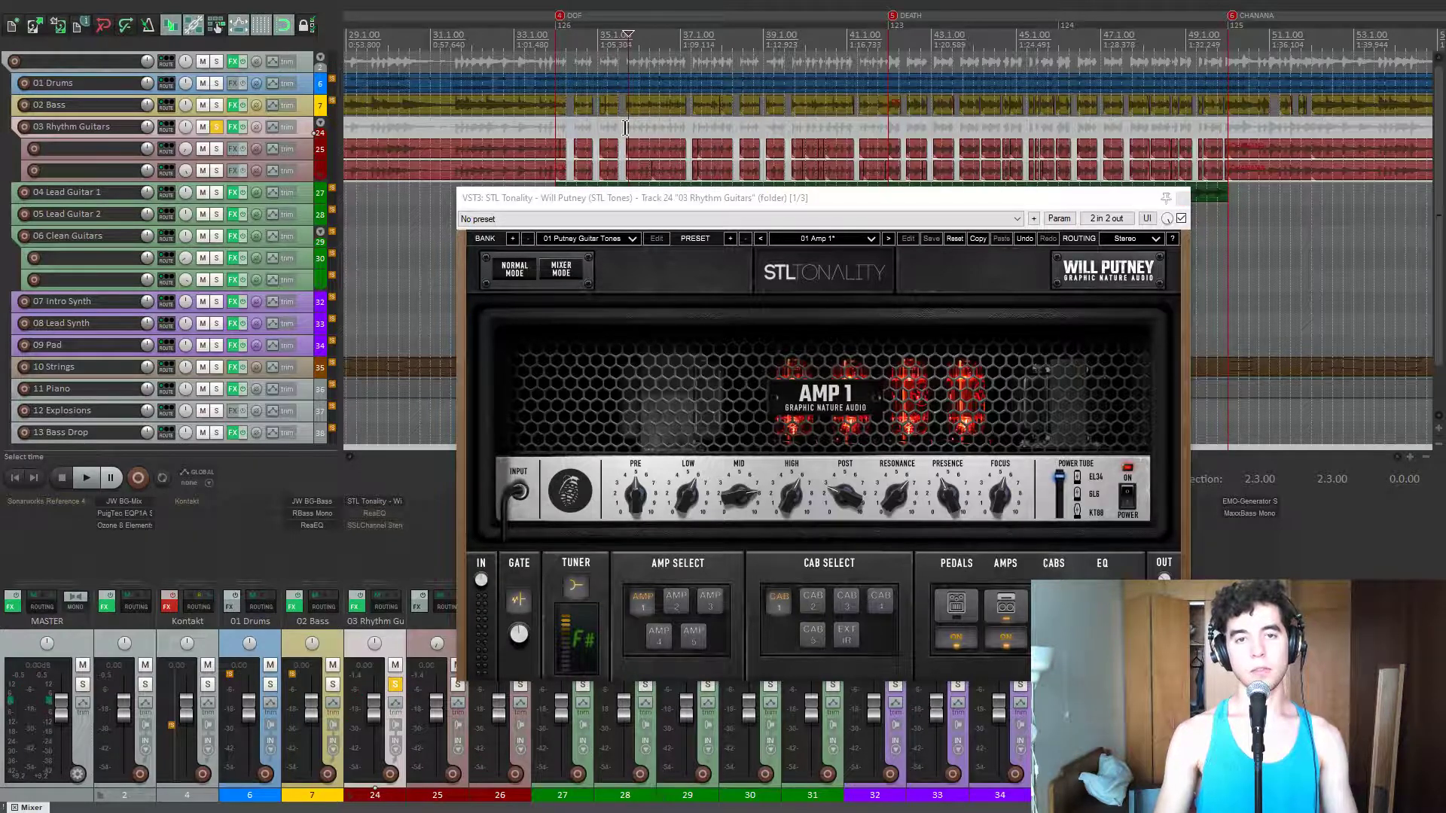
key("space")
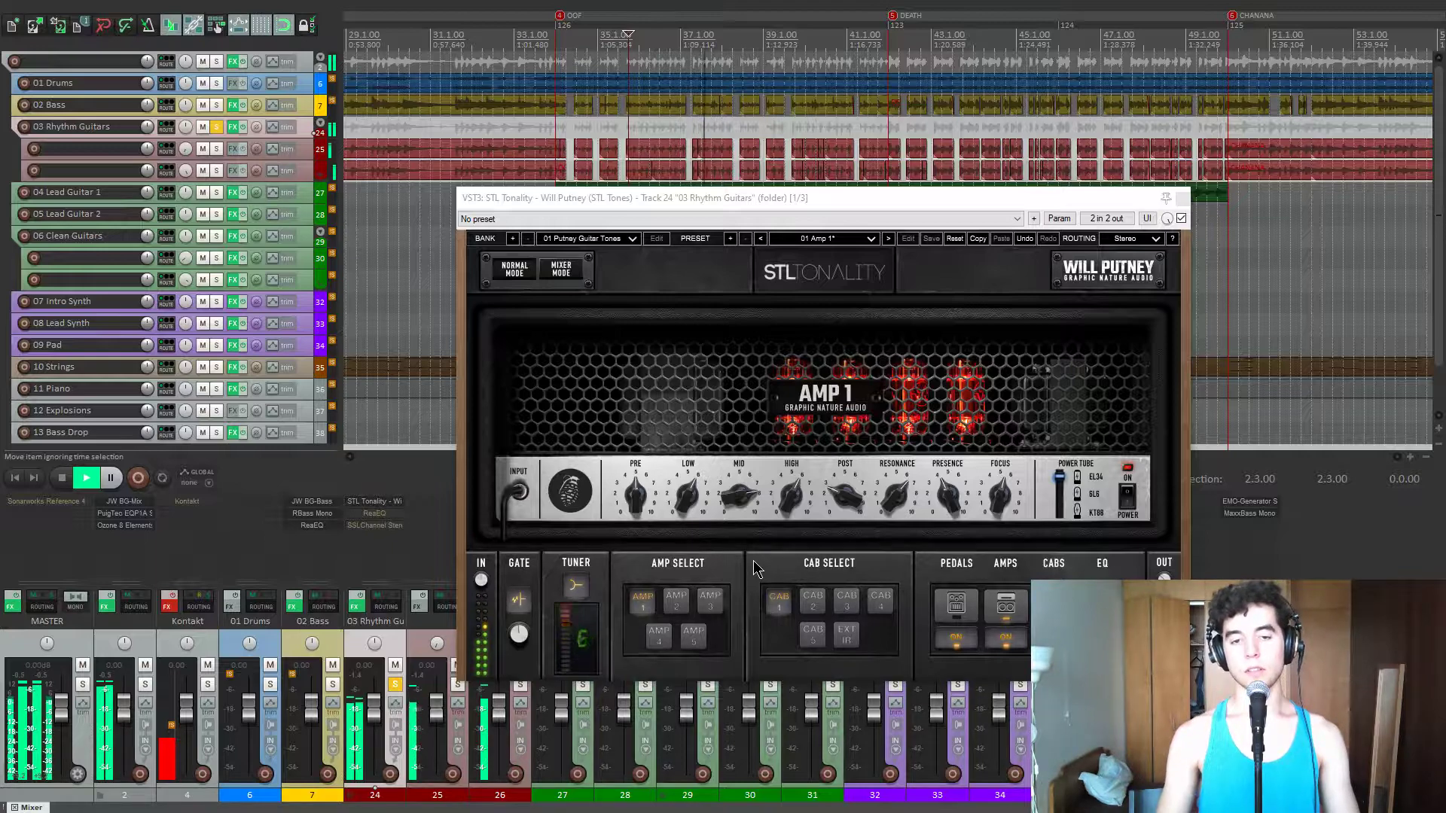
key("space")
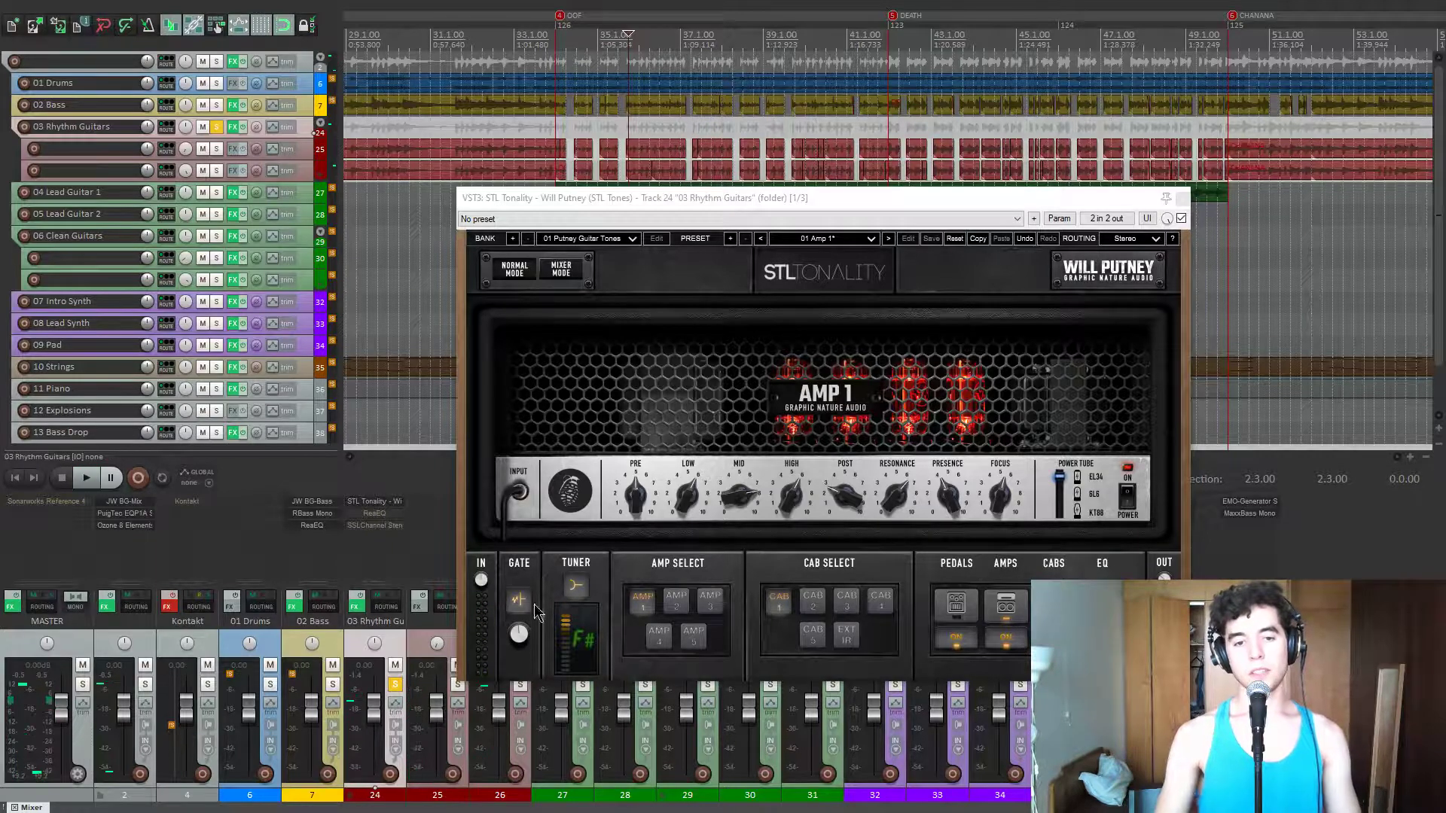
scroll(747, 134, "down", 3)
scroll(802, 132, "up", 3)
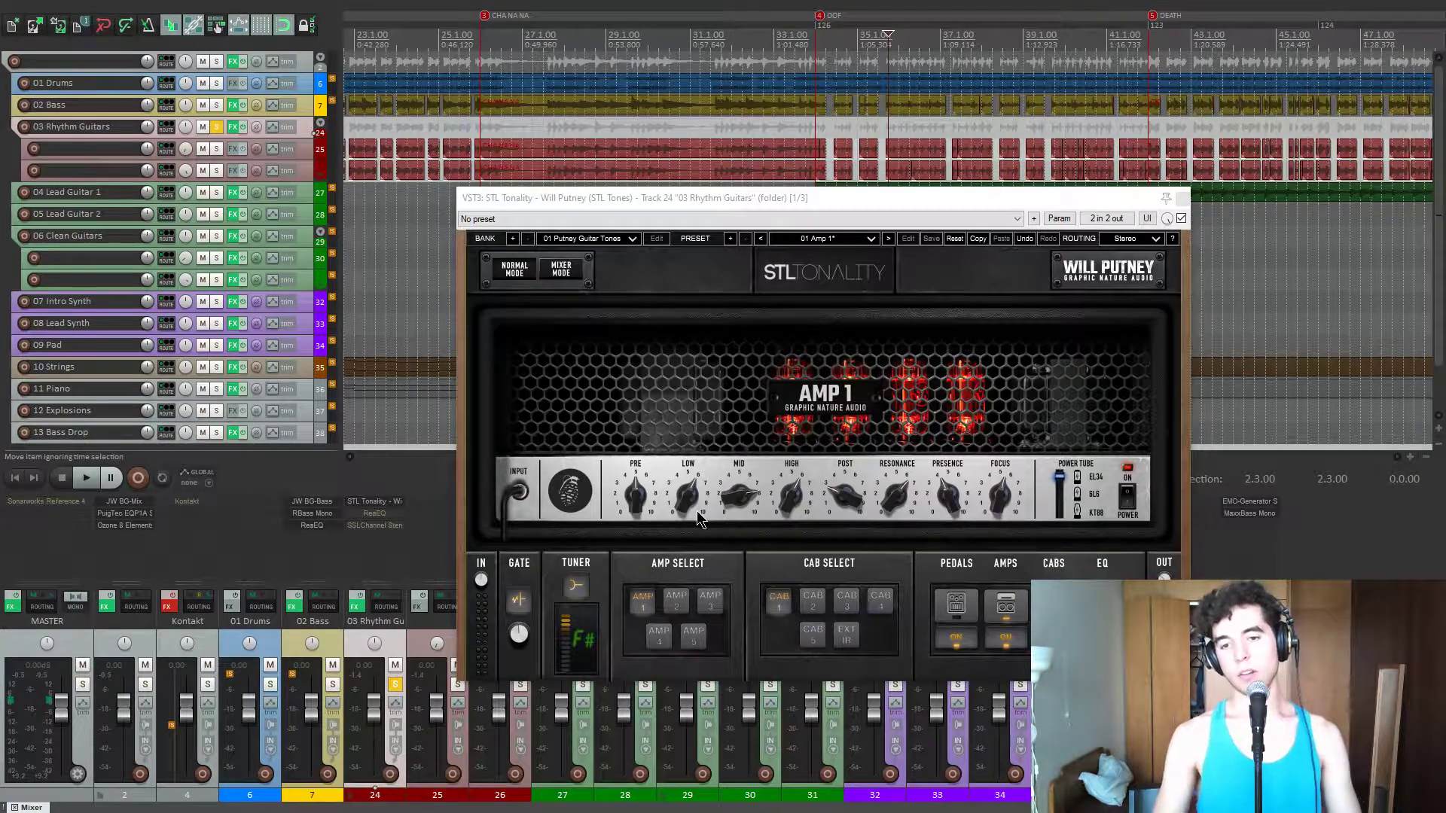
left_click_drag(910, 198, 913, 146)
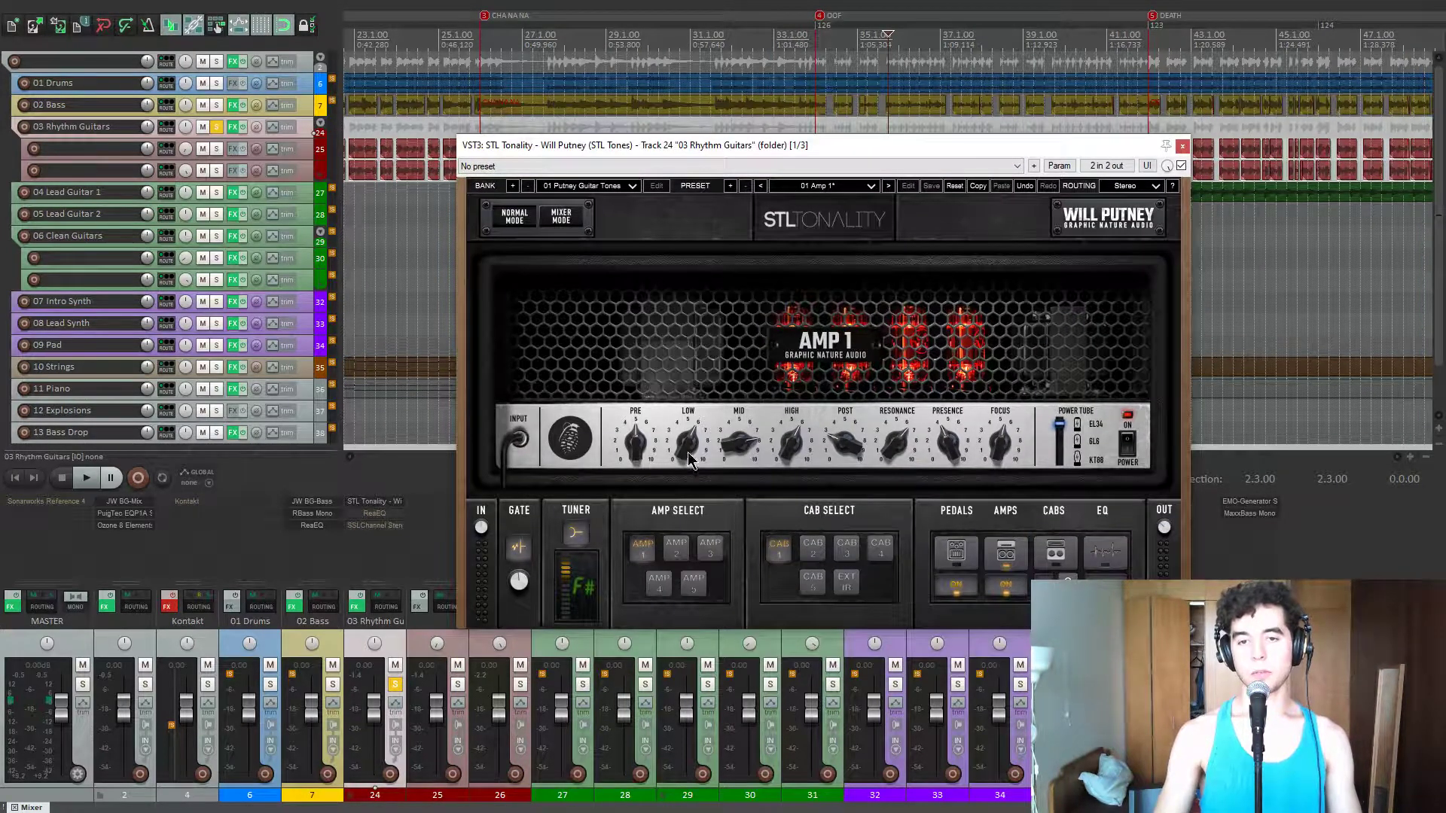
left_click(1183, 145)
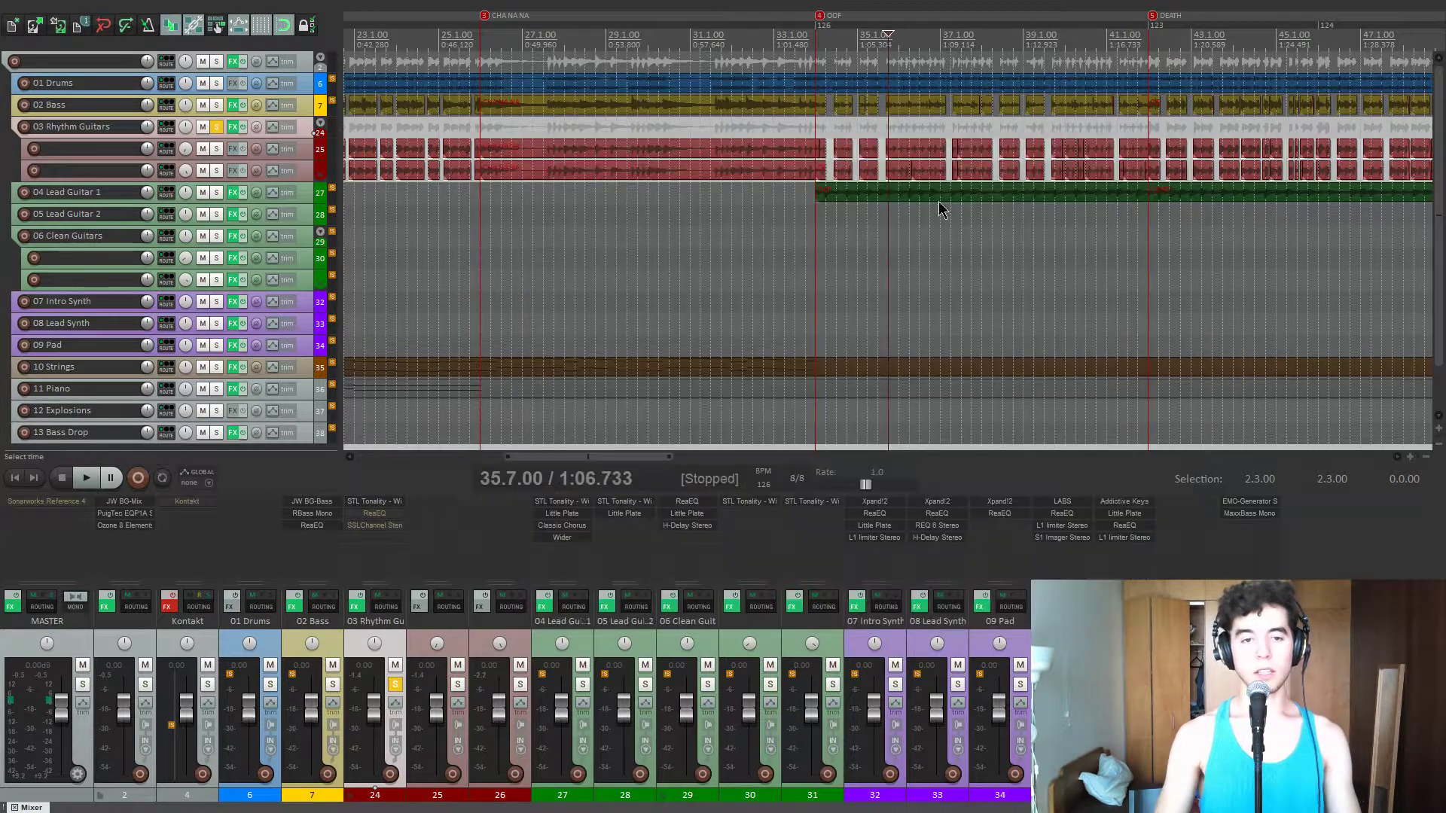
- Open ReaEQ on 03 Rhythm Guitars with the effect enabled again and show its high-pass band
left_click(387, 518)
left_click_drag(377, 57, 731, 128)
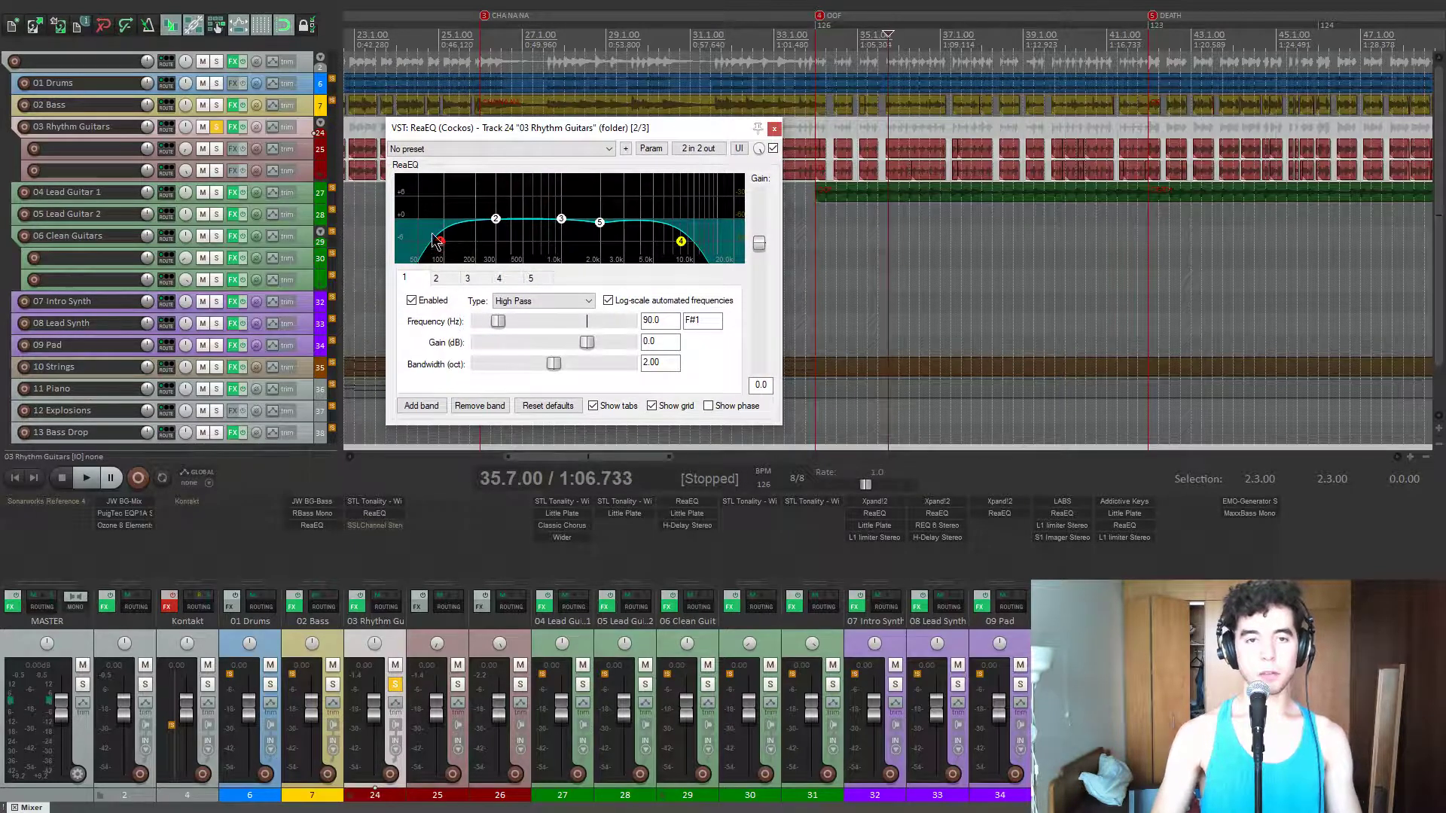
left_click_drag(470, 134, 472, 137)
- Audition ReaEQ band 5 on the rhythm guitars while moving its gain
left_click(601, 226)
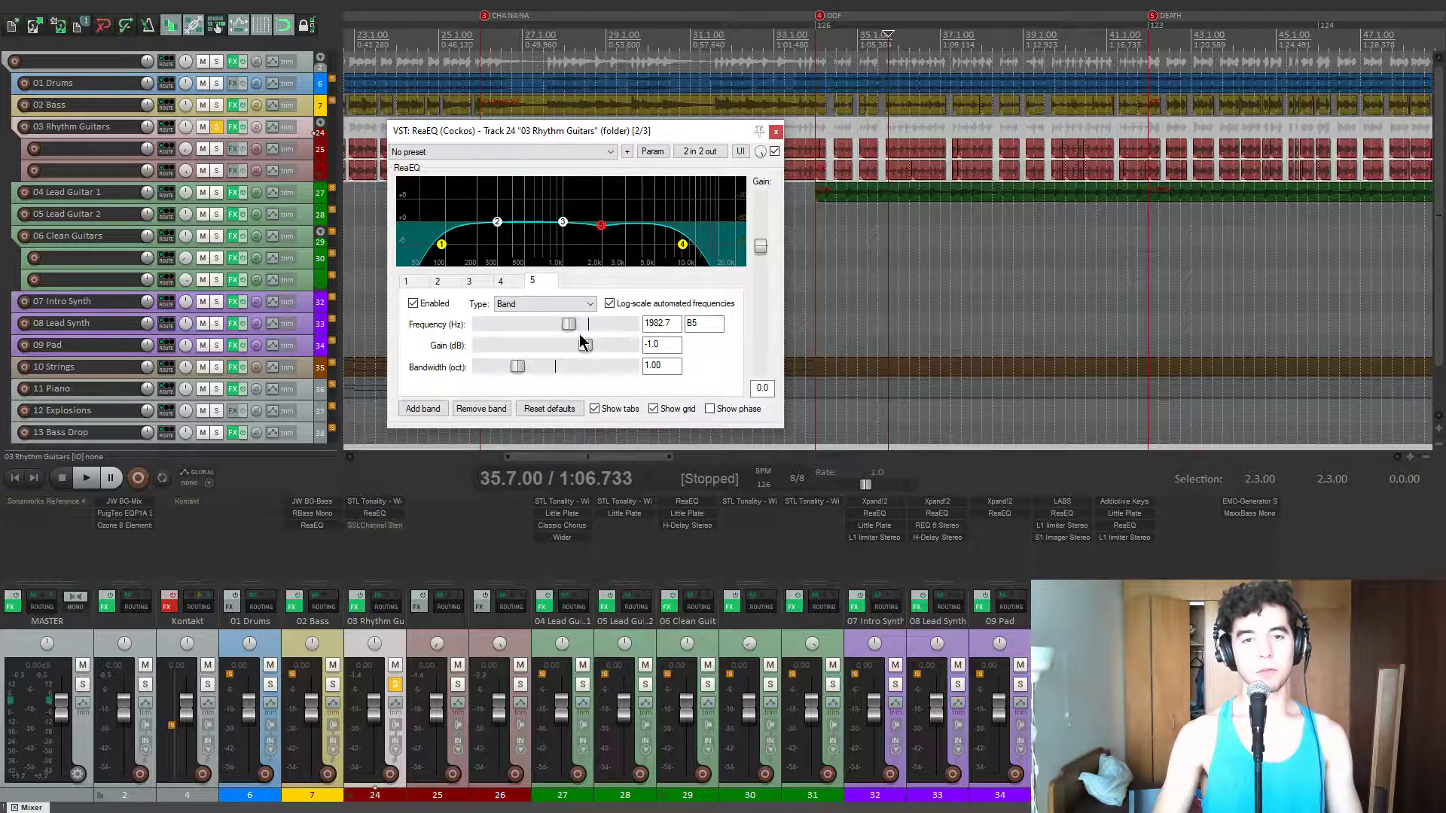
key("space")
mouse_move(589, 348)
left_mouse_down()
mouse_move(632, 354)
mouse_move(584, 345)
left_mouse_up()
key("space")
- Play the rhythm guitars from marker 6 with ReaEQ's low-pass band 4 disabled and re-enabled, and close the EQ
left_click(683, 244)
scroll(1034, 270, "down", 3)
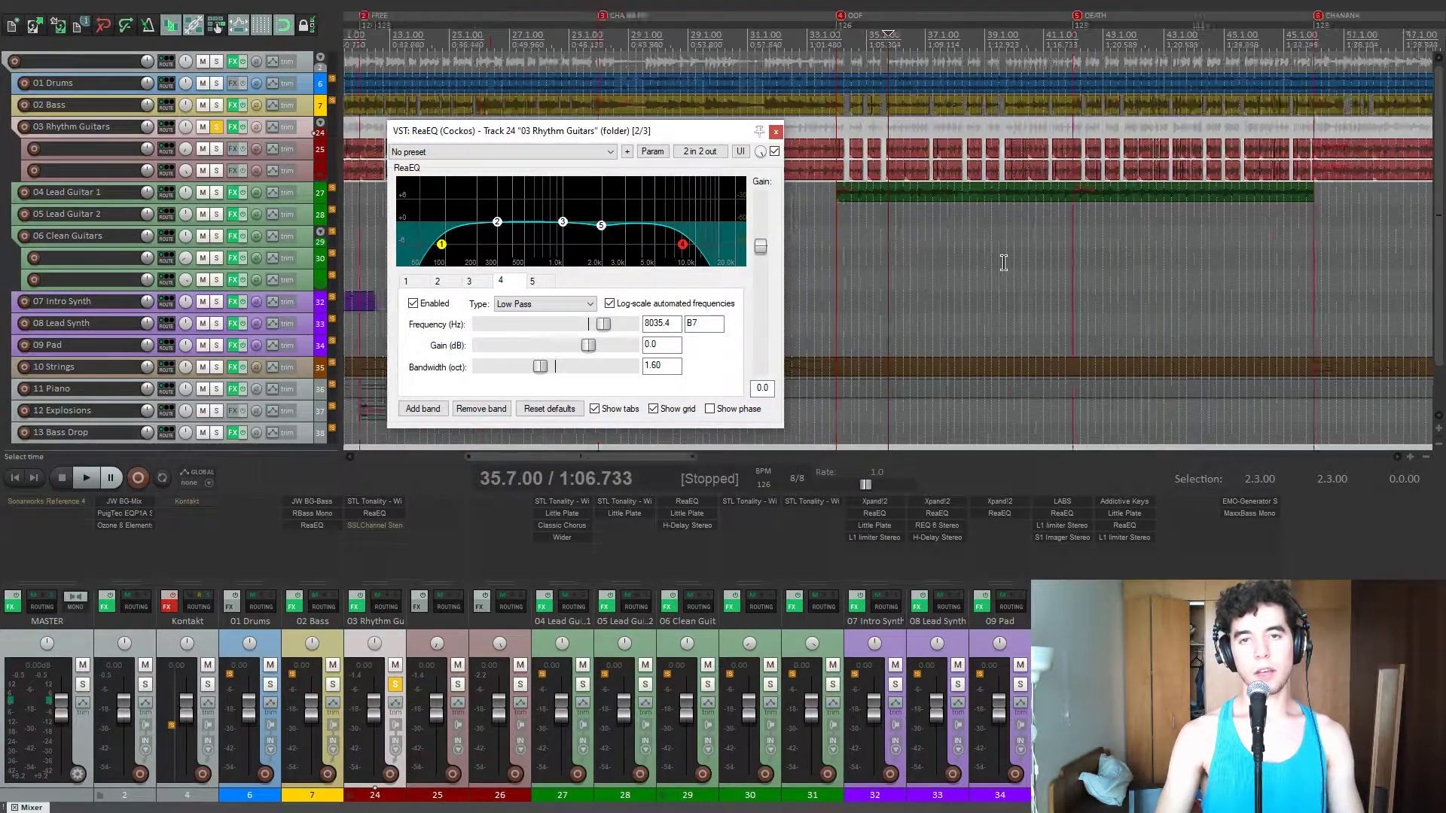
left_click(1122, 269)
key("]")
key("space")
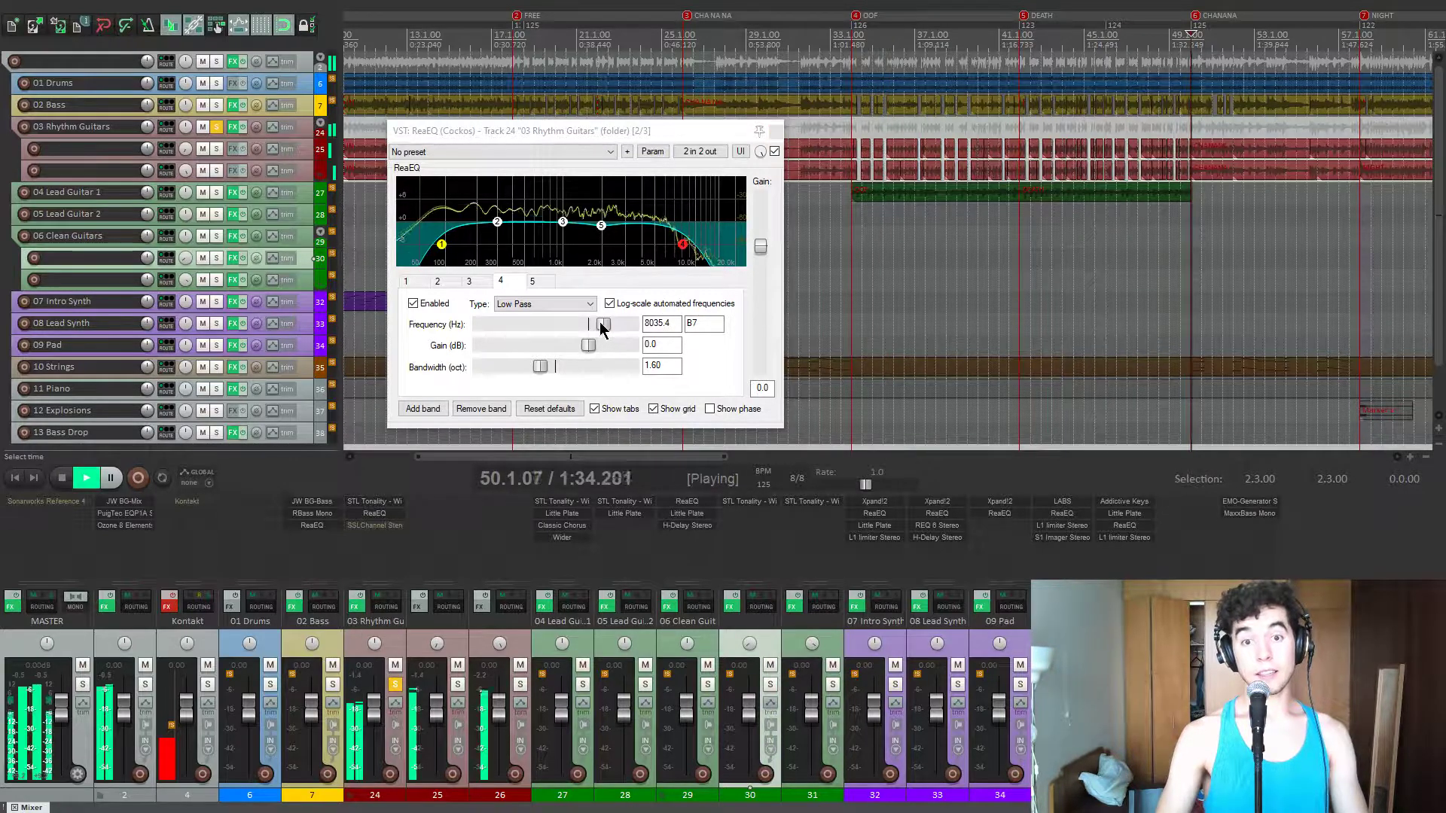
left_click(430, 305)
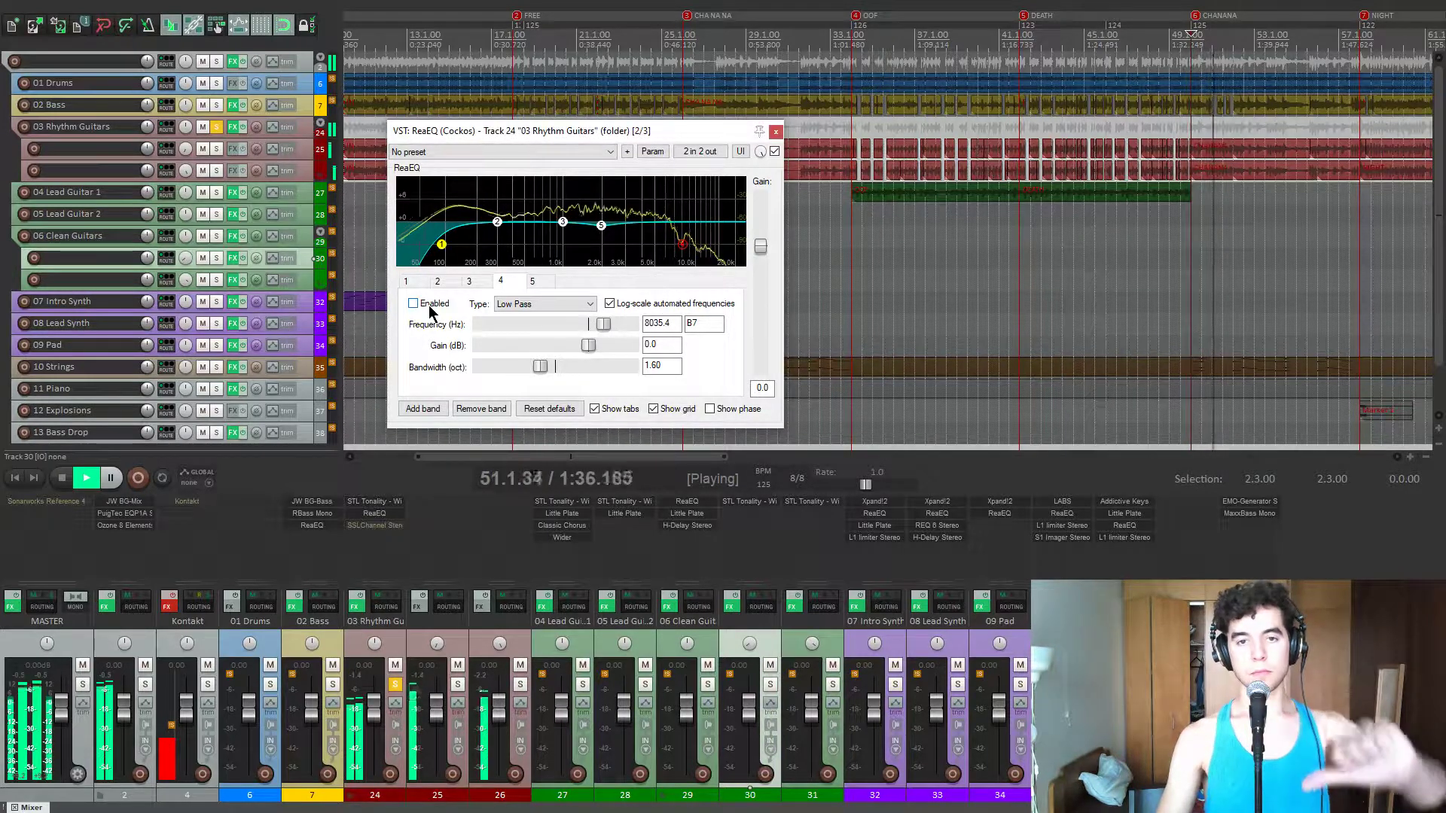
left_click(413, 304)
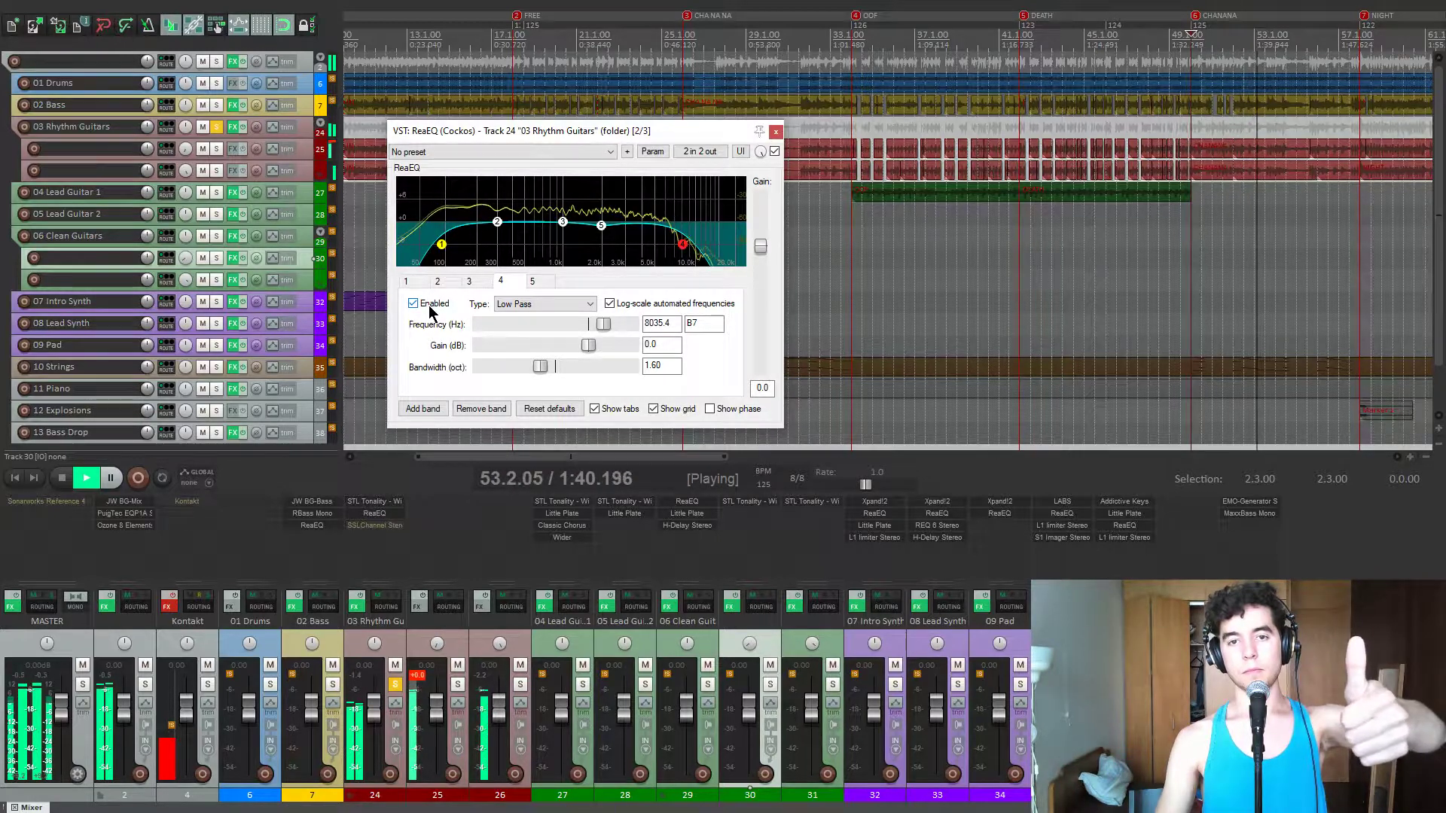
key("space")
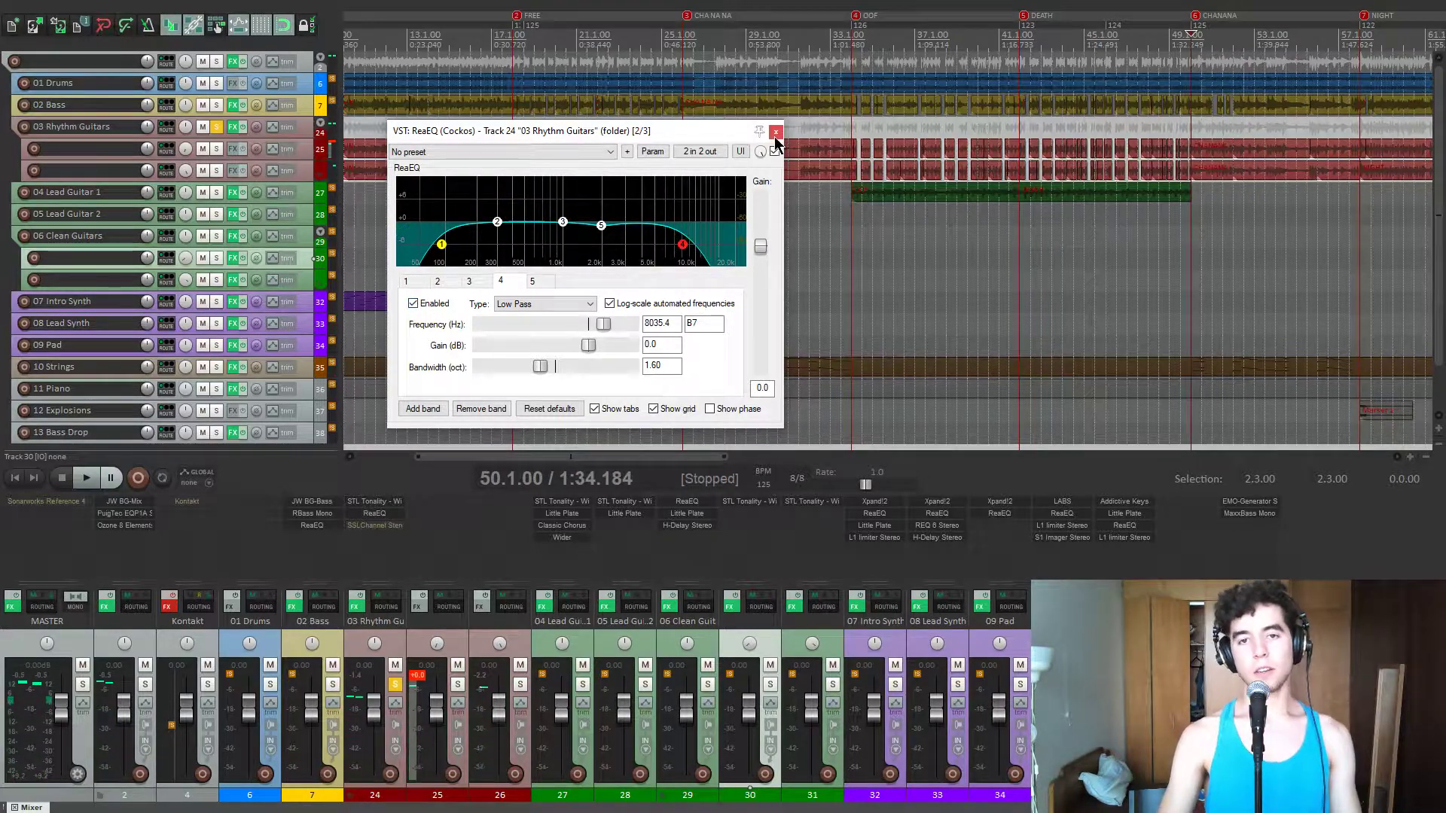
left_click(776, 134)
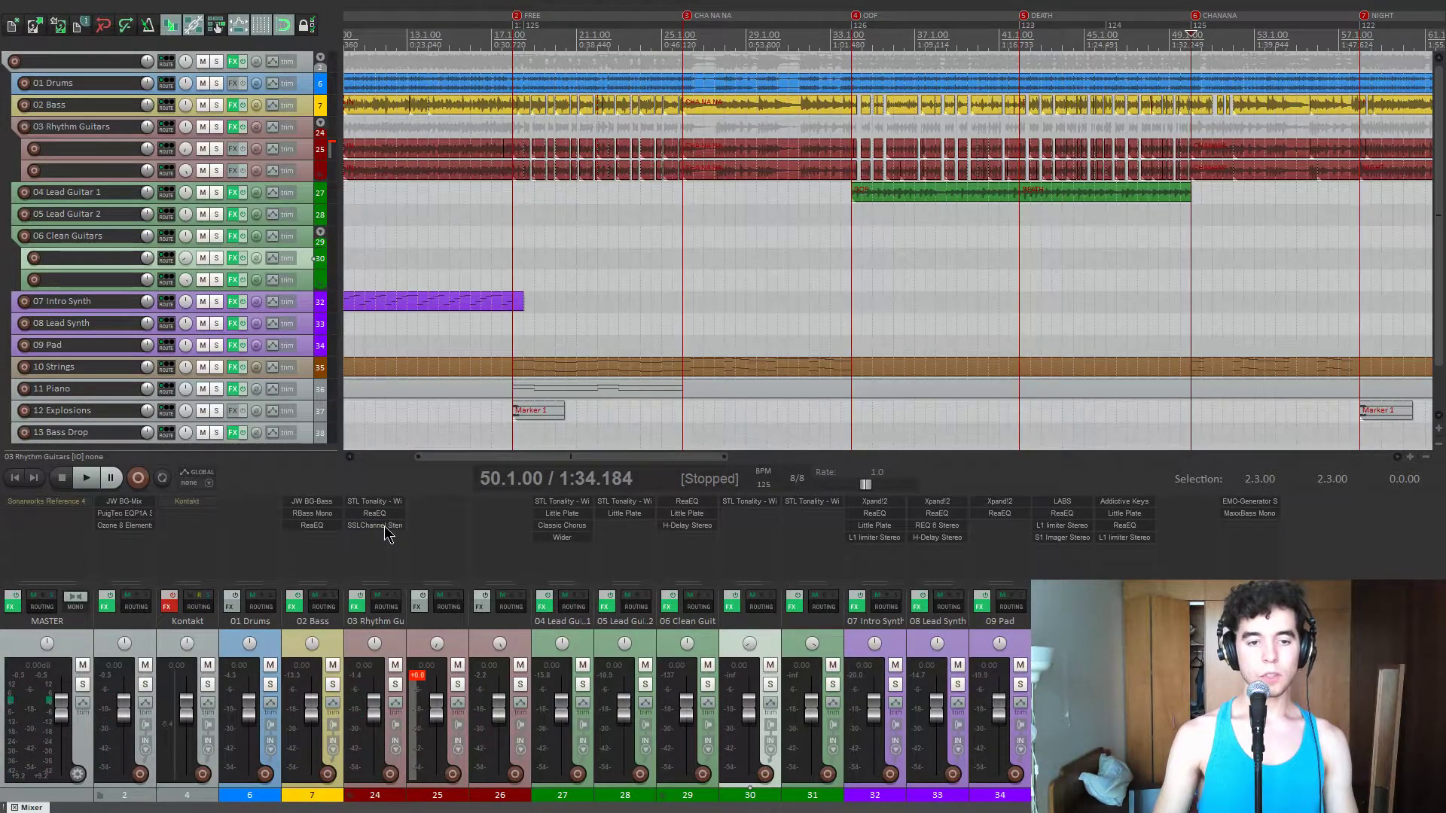
- Open SSLChannel Stereo on 03 Rhythm Guitars with the effect enabled and solo the track again
left_click(386, 527)
left_click(395, 685)
left_click_drag(245, 90, 902, 183)
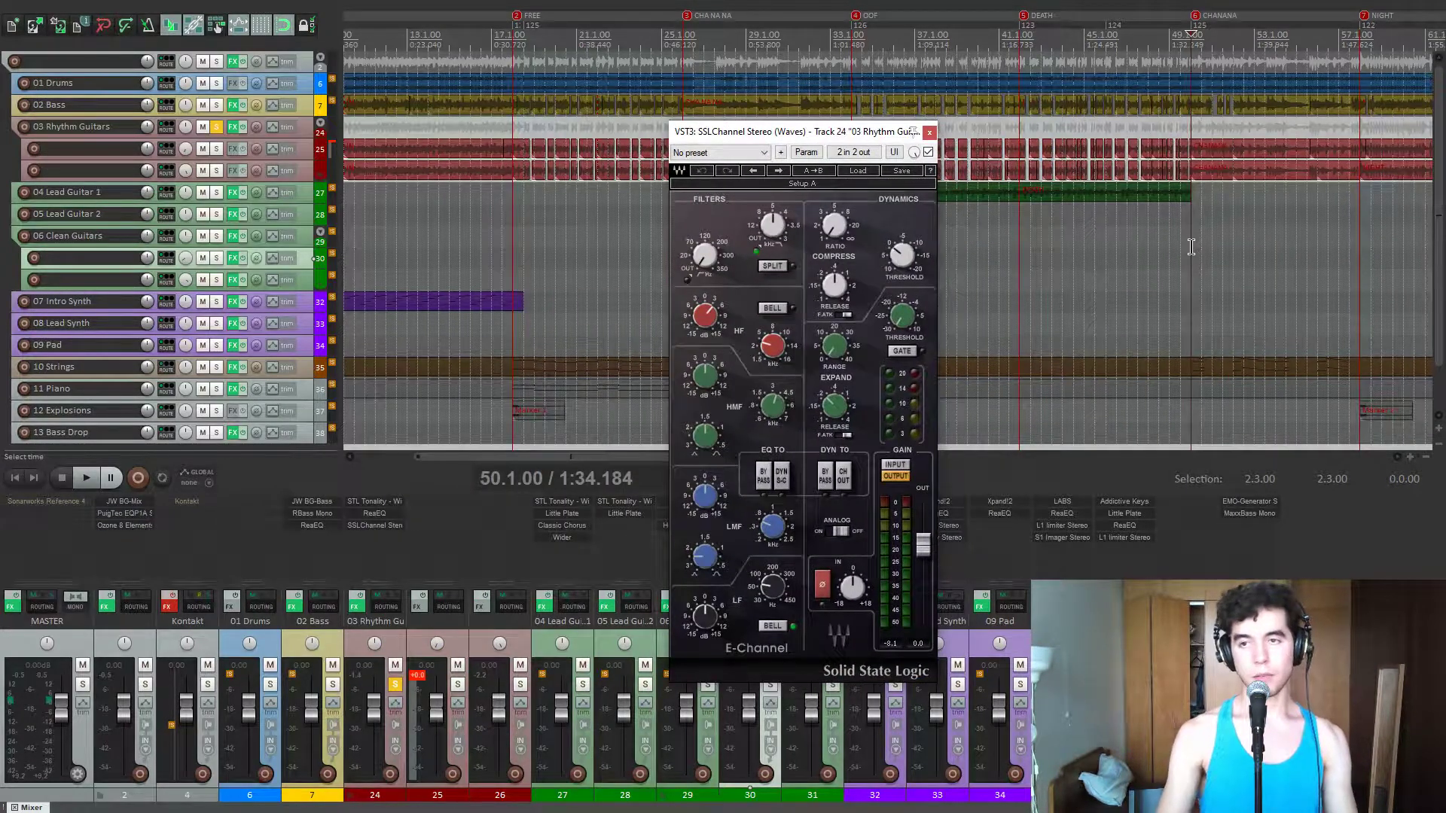
- Compare the rhythm guitars from marker 6 with SSLChannel Stereo bypassed and active
key("space")
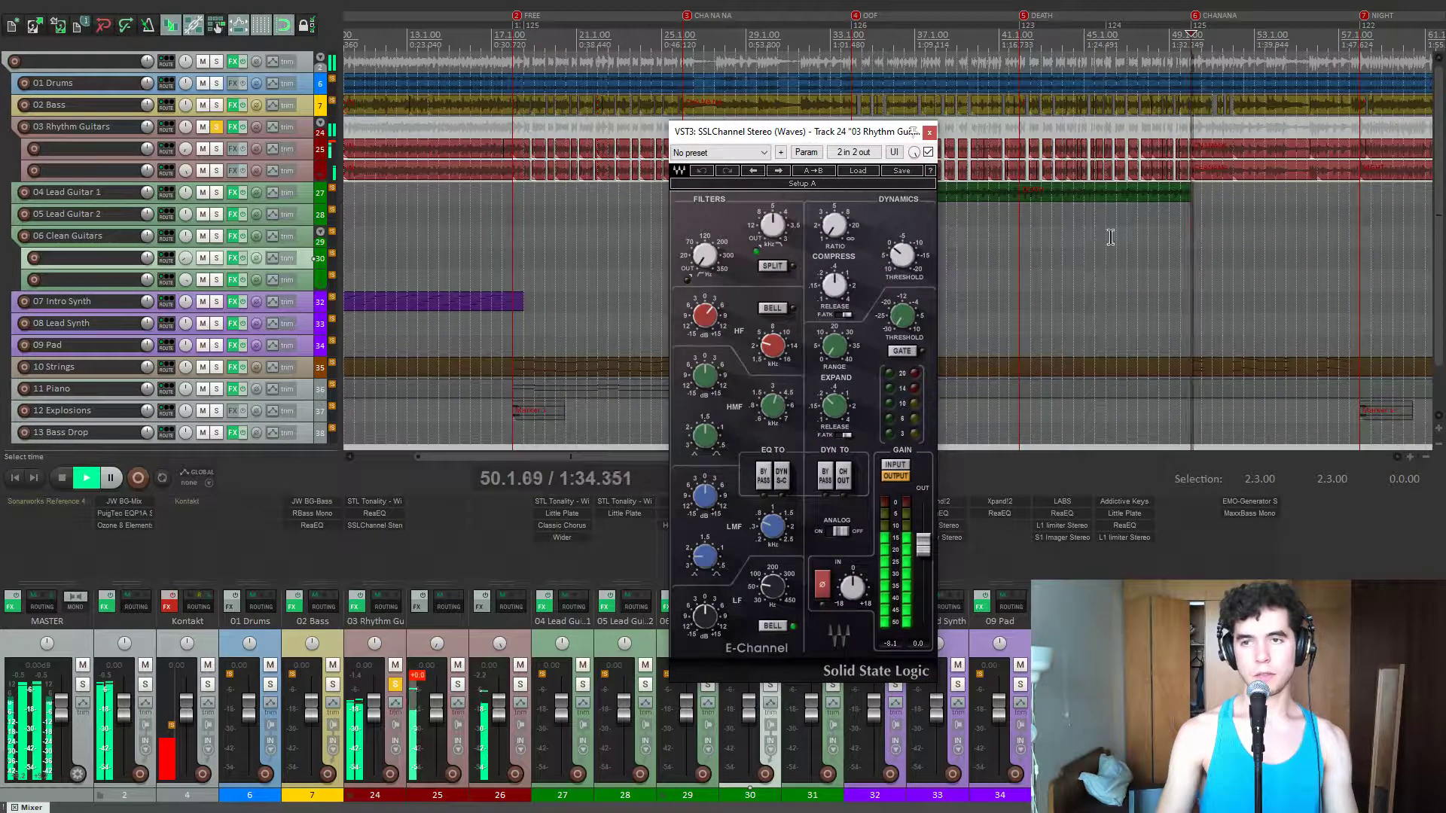
left_click(928, 154)
left_click(929, 154)
left_click(929, 154)
left_click(929, 154)
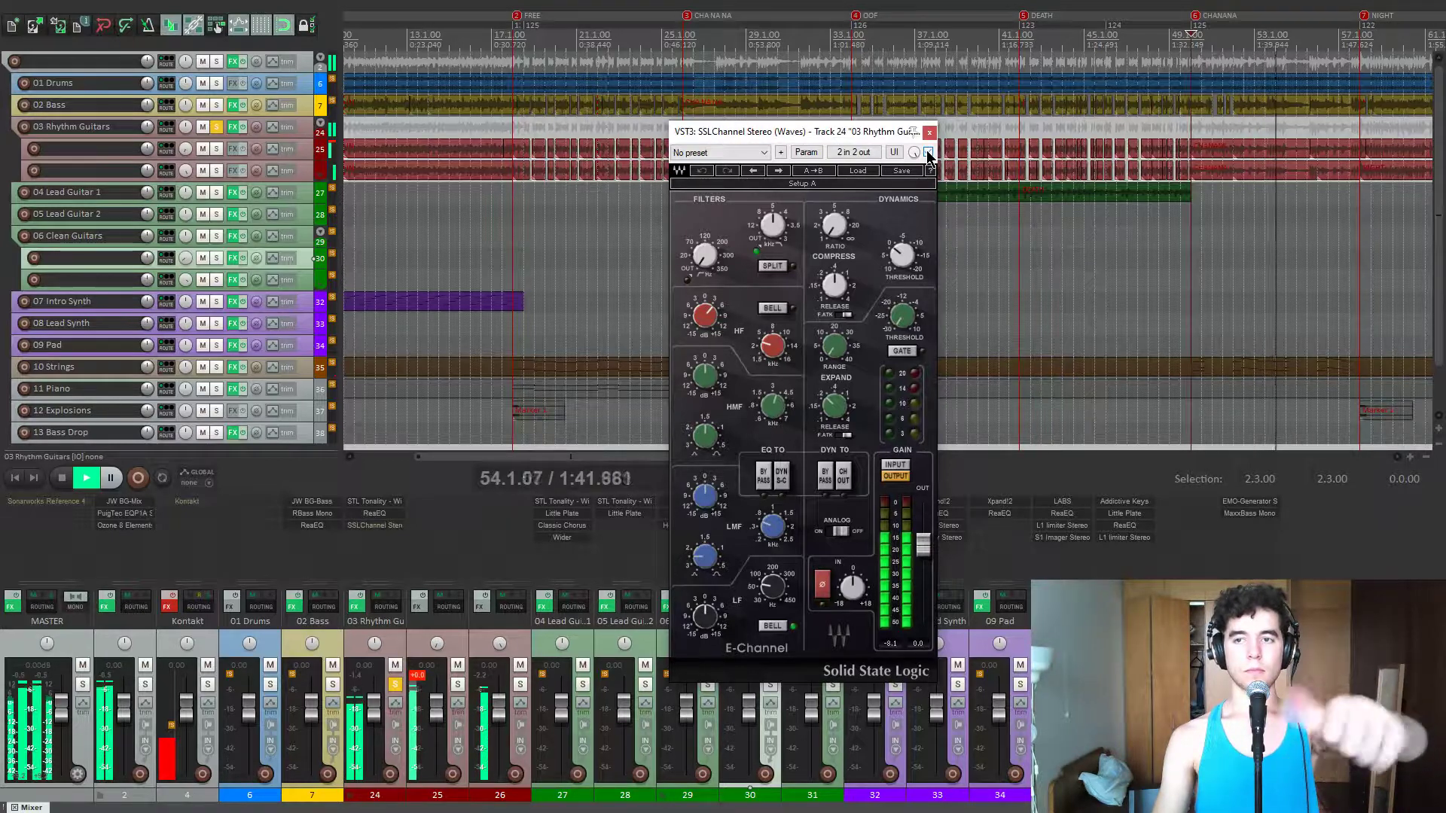
key("space")
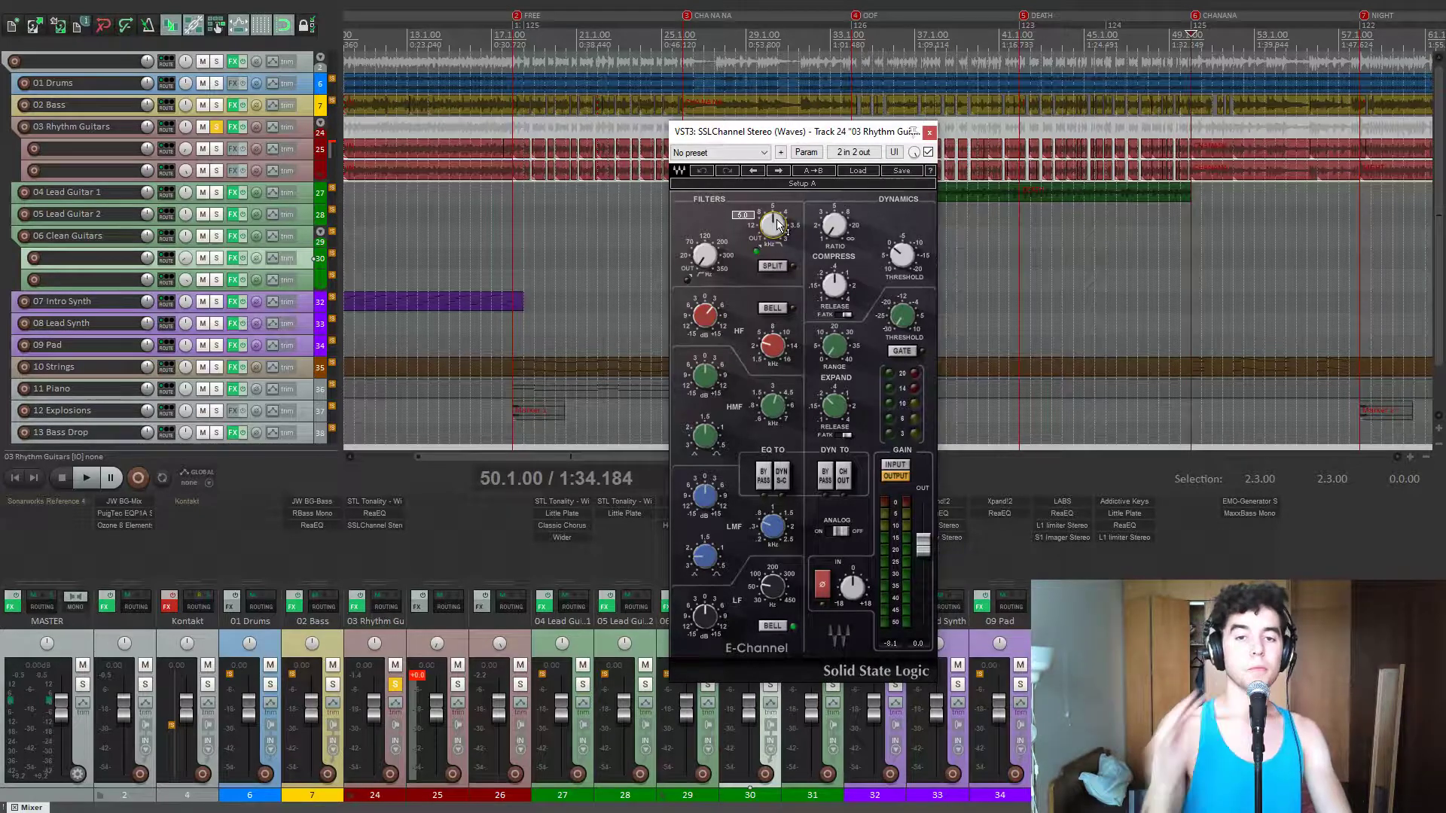
- Audition the rhythm guitars through SSLChannel Stereo once more from marker 6 and close the plugin
left_click_drag(787, 136, 817, 67)
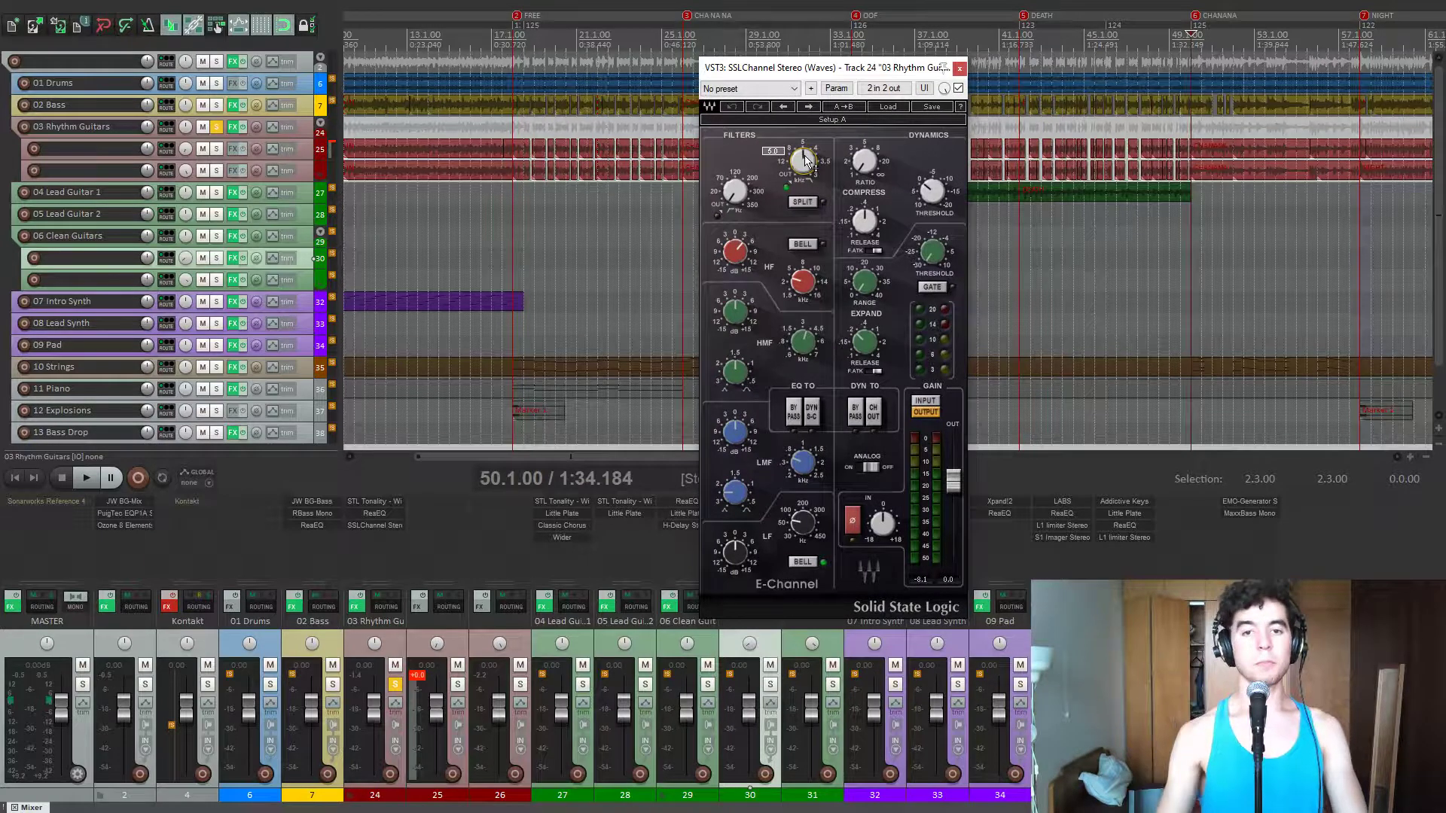
left_click_drag(796, 72, 799, 75)
key("space")
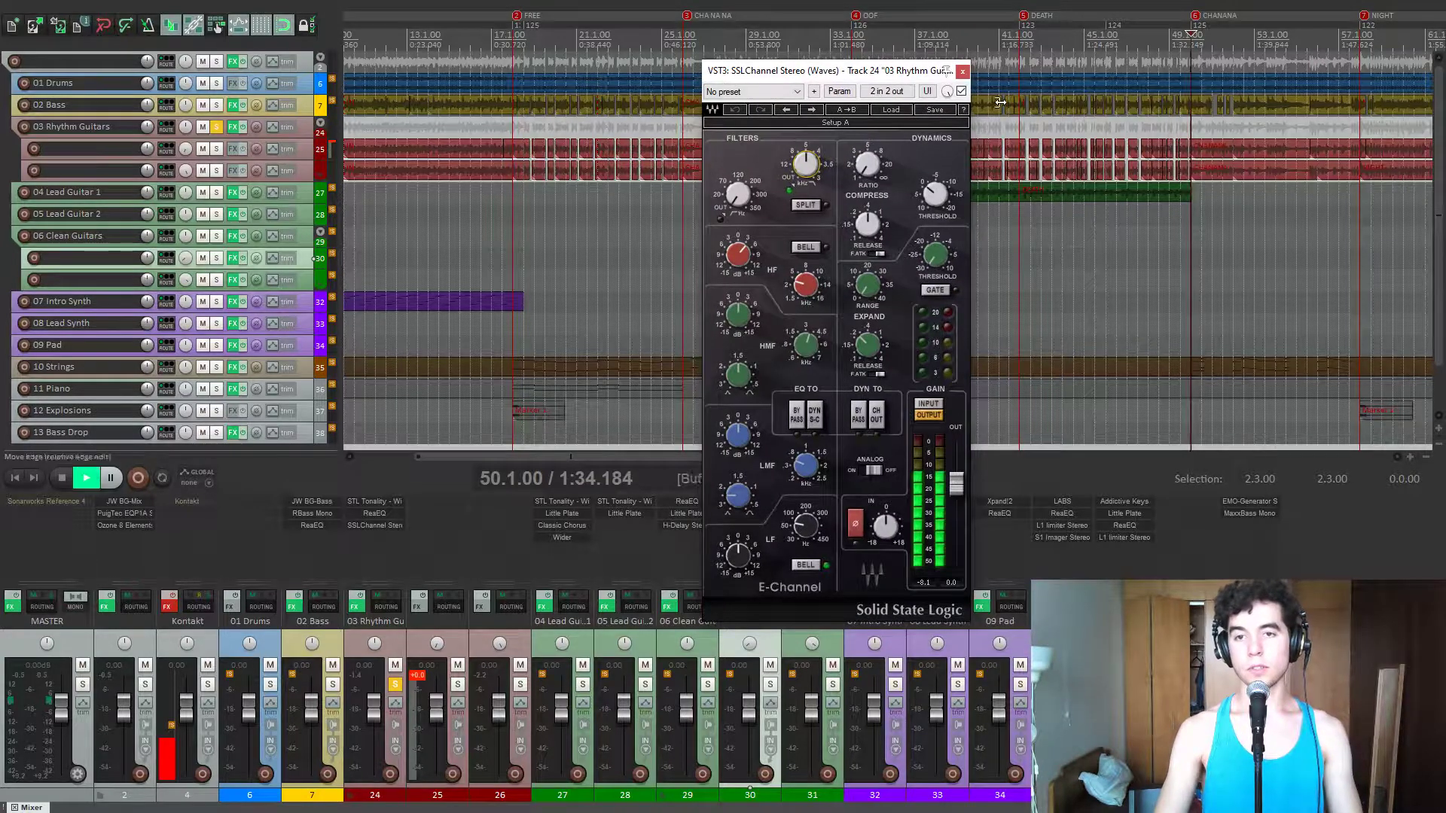
left_click(961, 91)
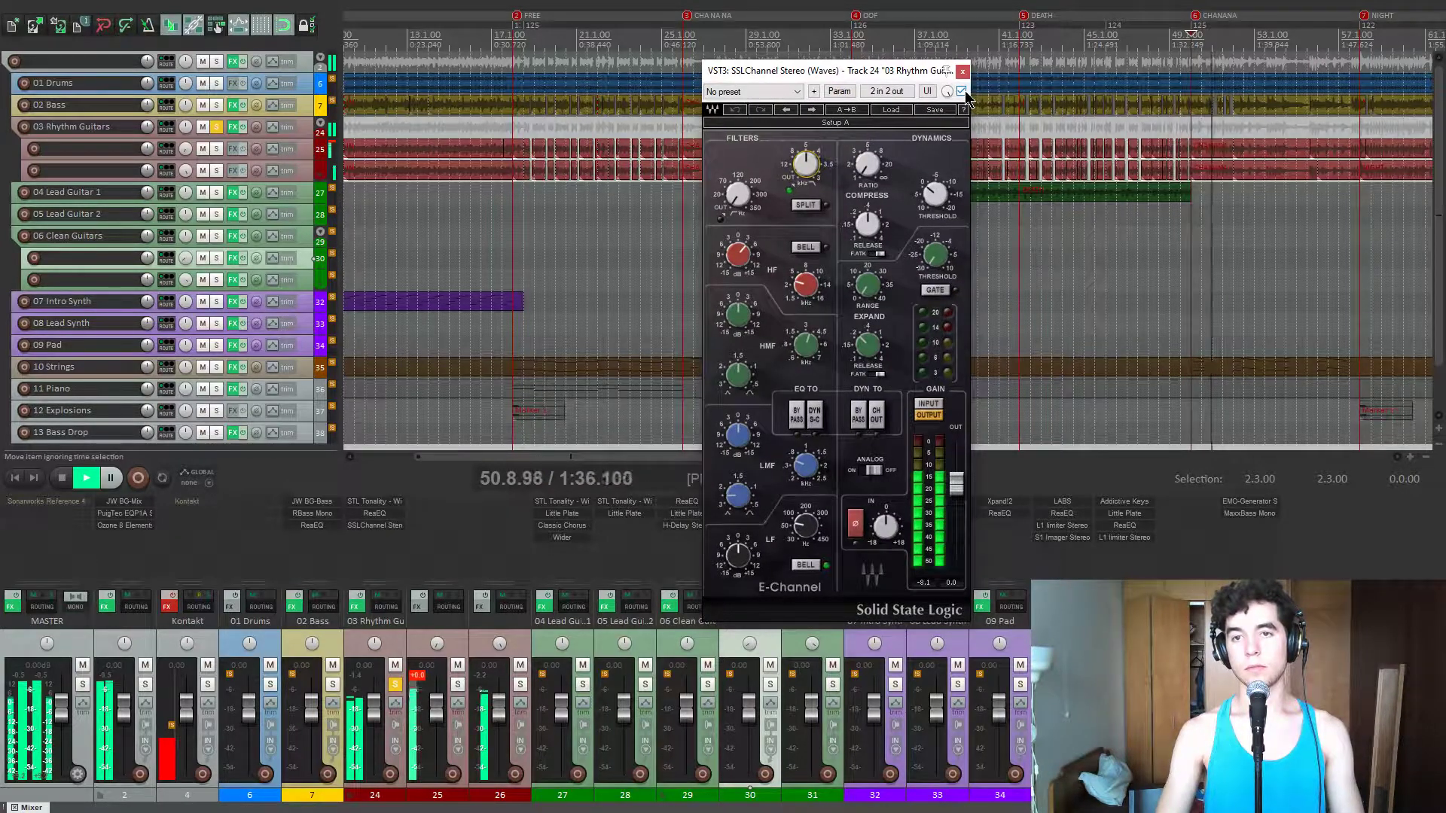
left_click(962, 70)
key("space")
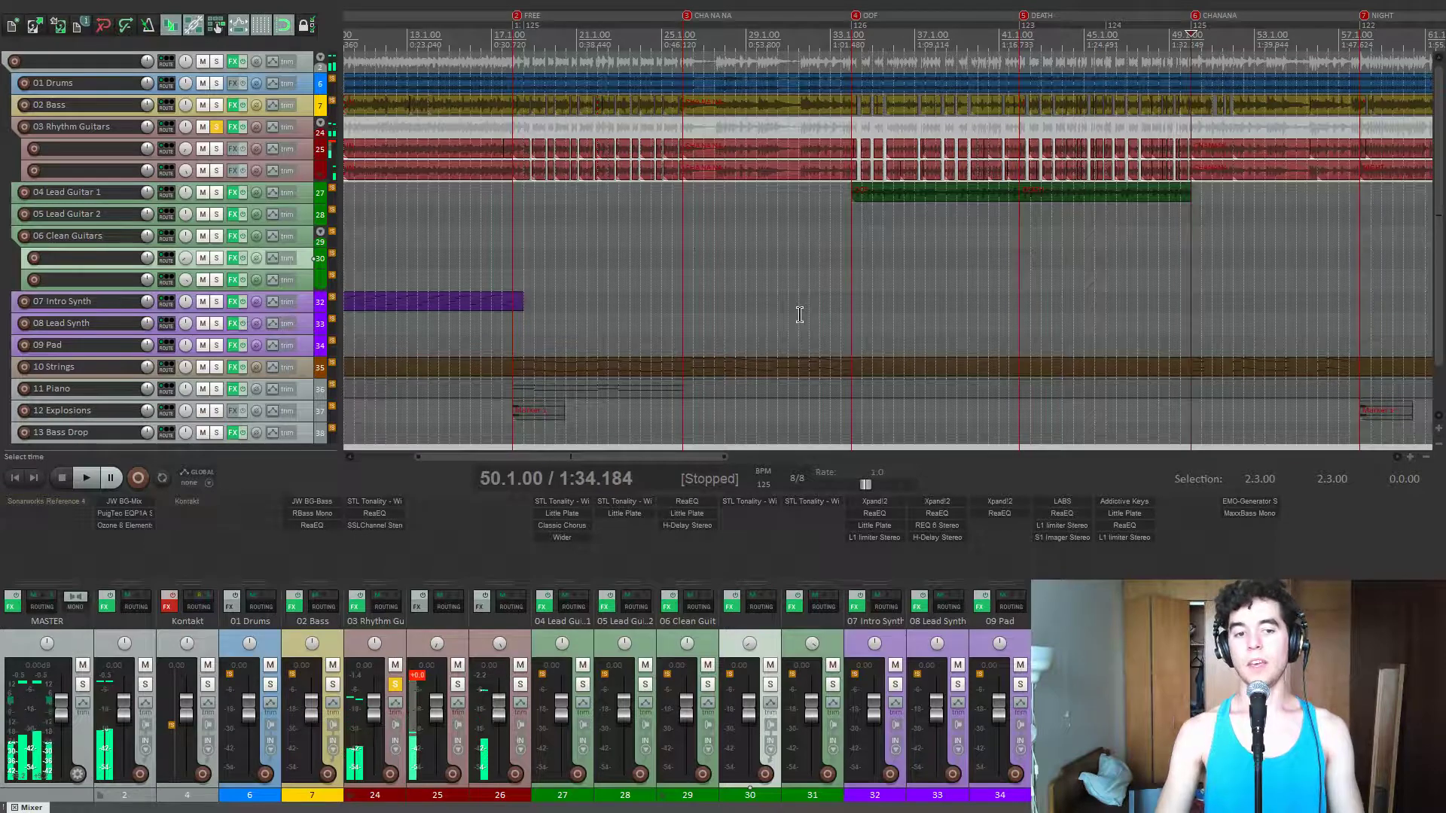
- Unsolo 03 Rhythm Guitars and play the full mix from marker 6
left_click(395, 684)
key("space")
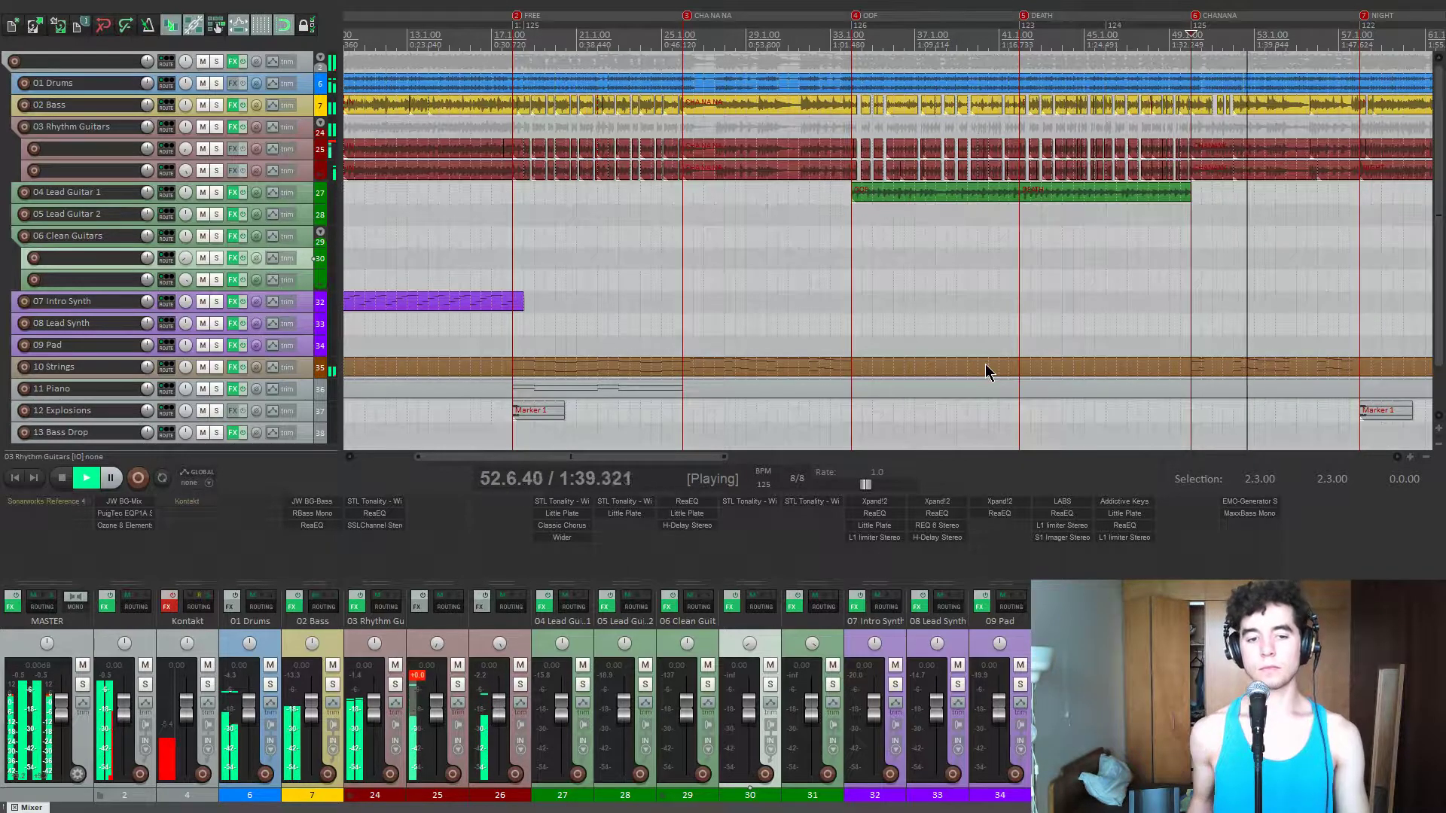
- Stop the full-mix playback, solo 04 Lead Guitar 1 and play it from marker 4
scroll(911, 329, "down", 2)
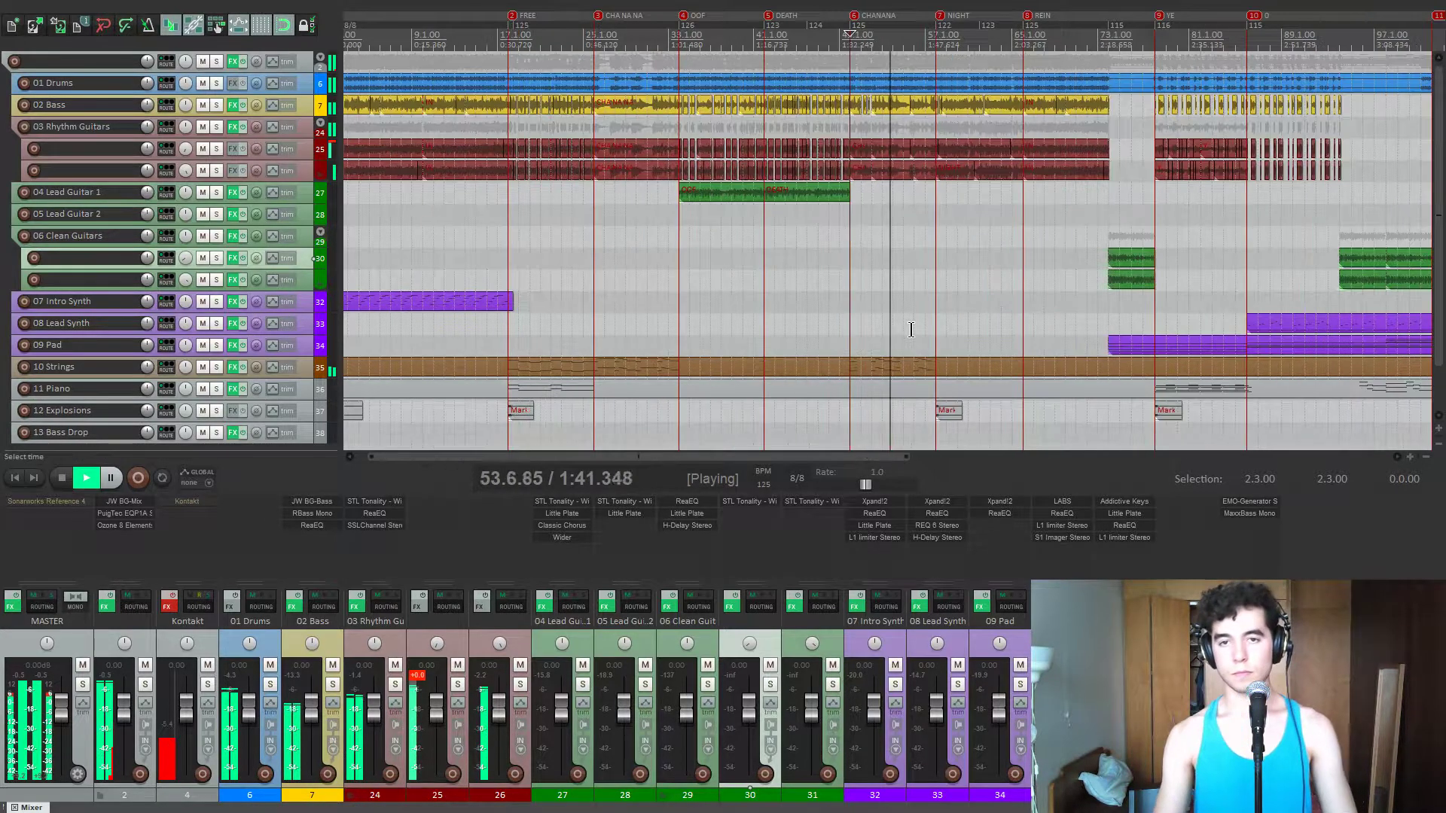
scroll(911, 329, "down", 3)
key("space")
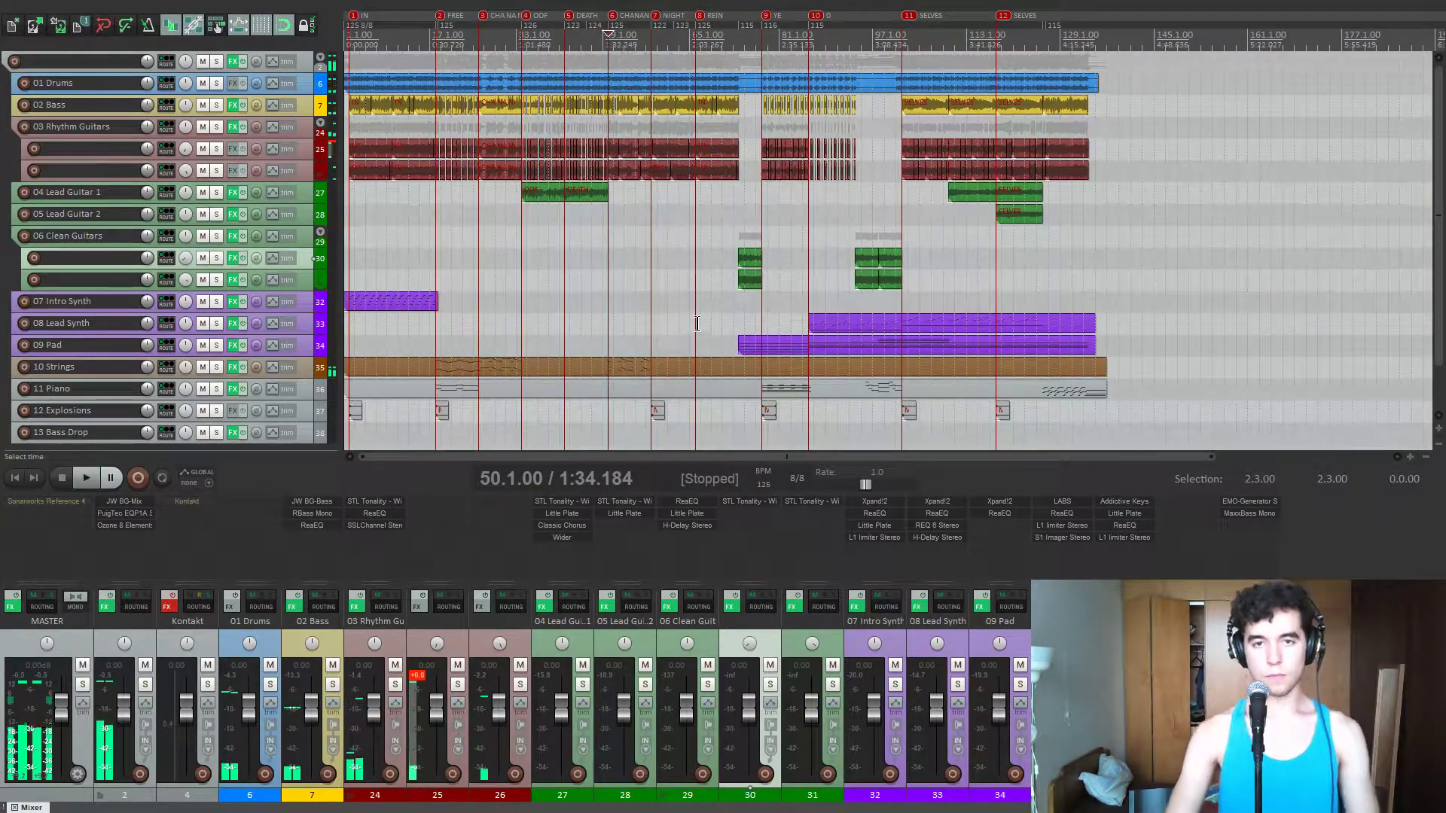
key("4")
scroll(660, 317, "up", 2)
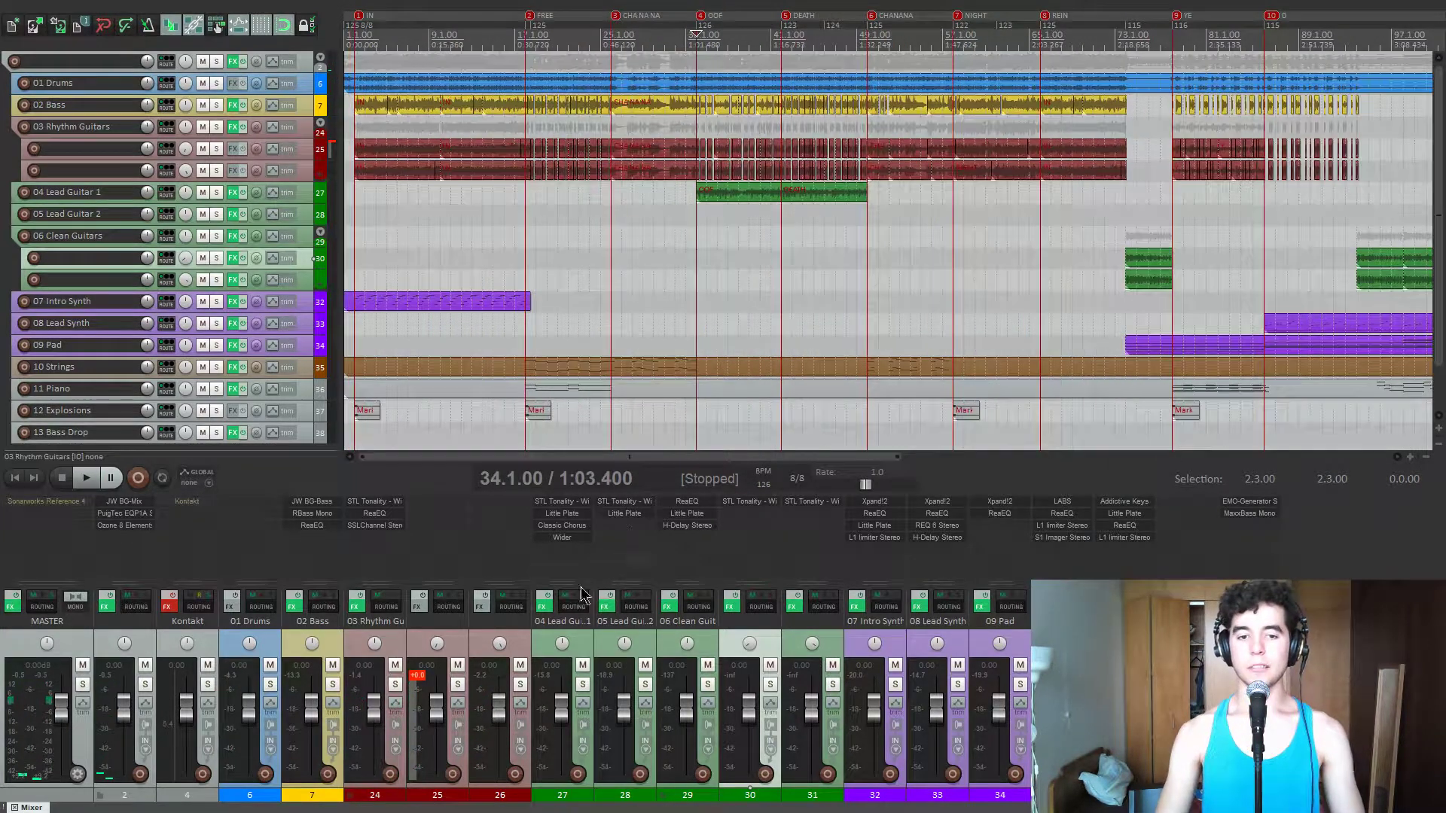
left_click(582, 690)
scroll(755, 336, "up", 3)
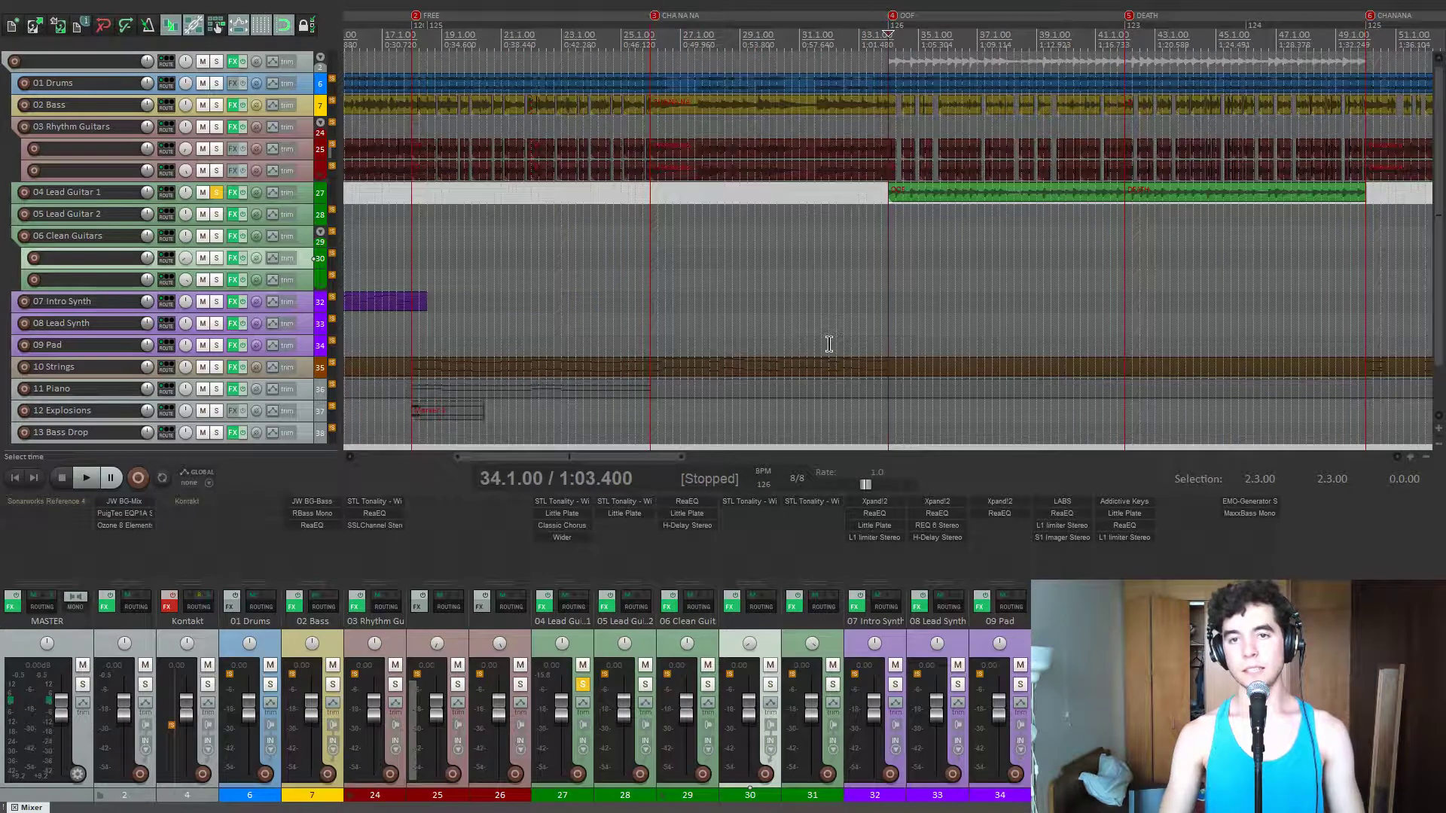
key("space")
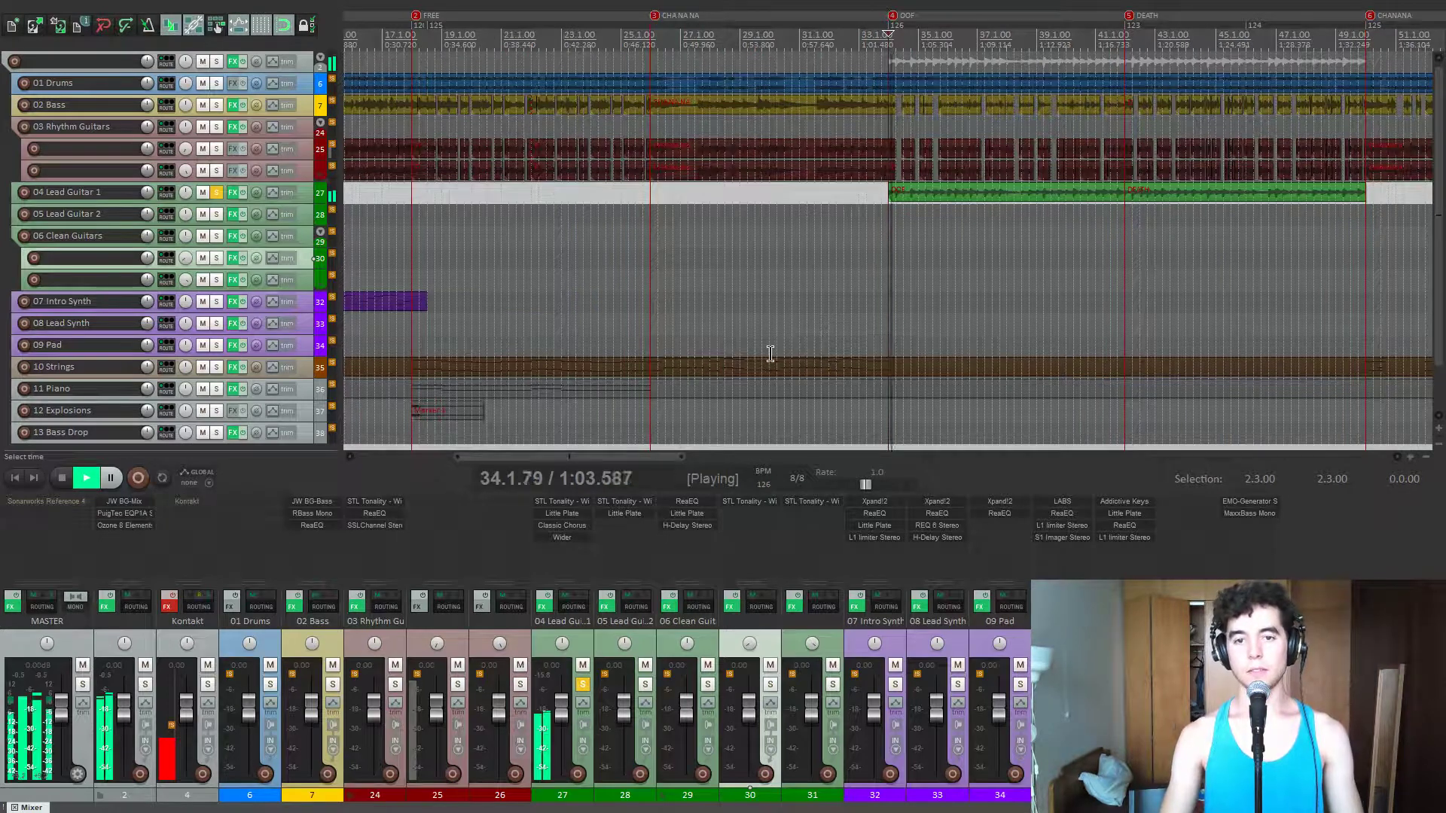
- Open STL Tonality on 04 Lead Guitar 1, enable the plugin and display its equalizer
left_click(577, 500)
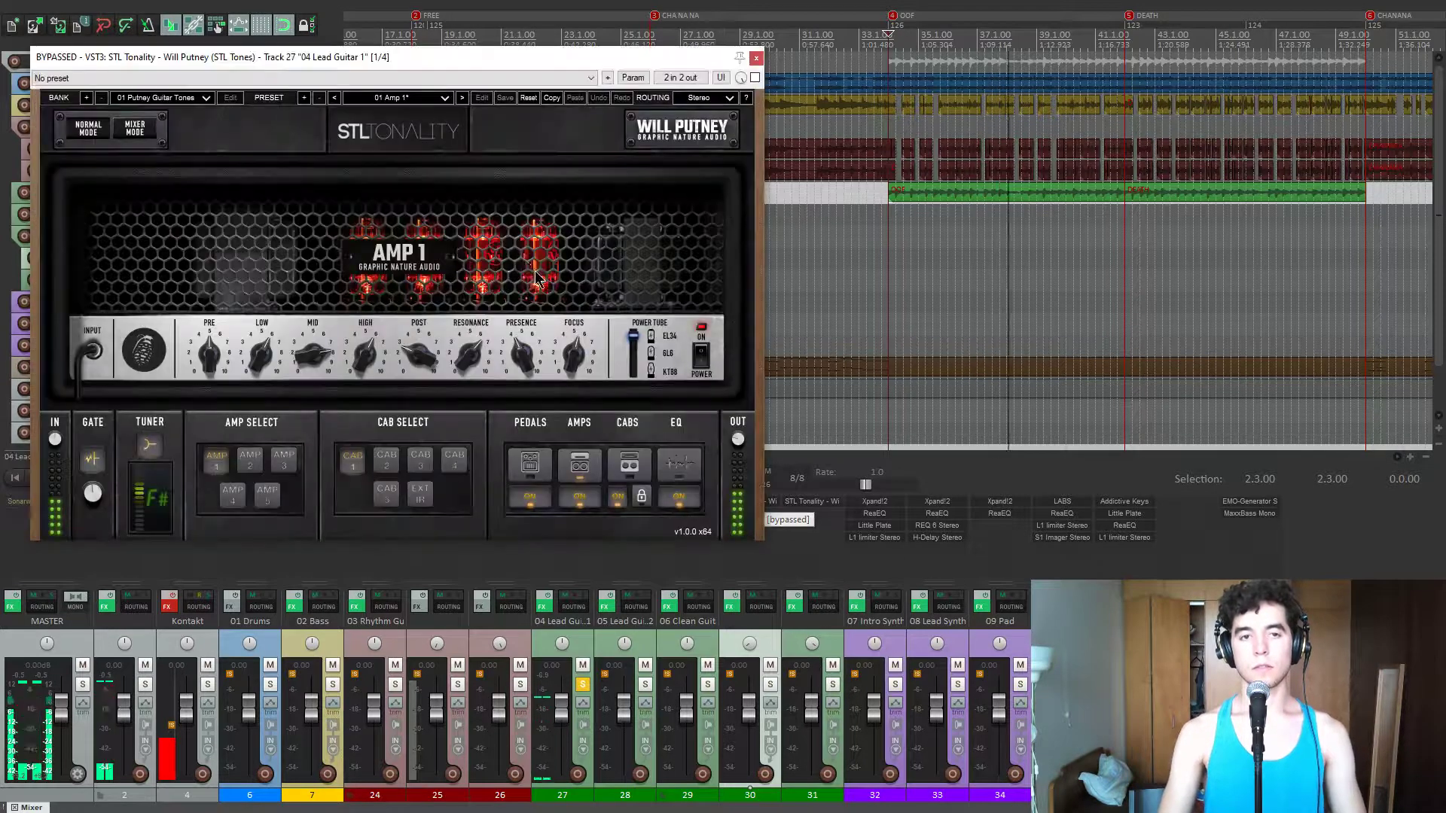
left_click_drag(543, 62, 904, 231)
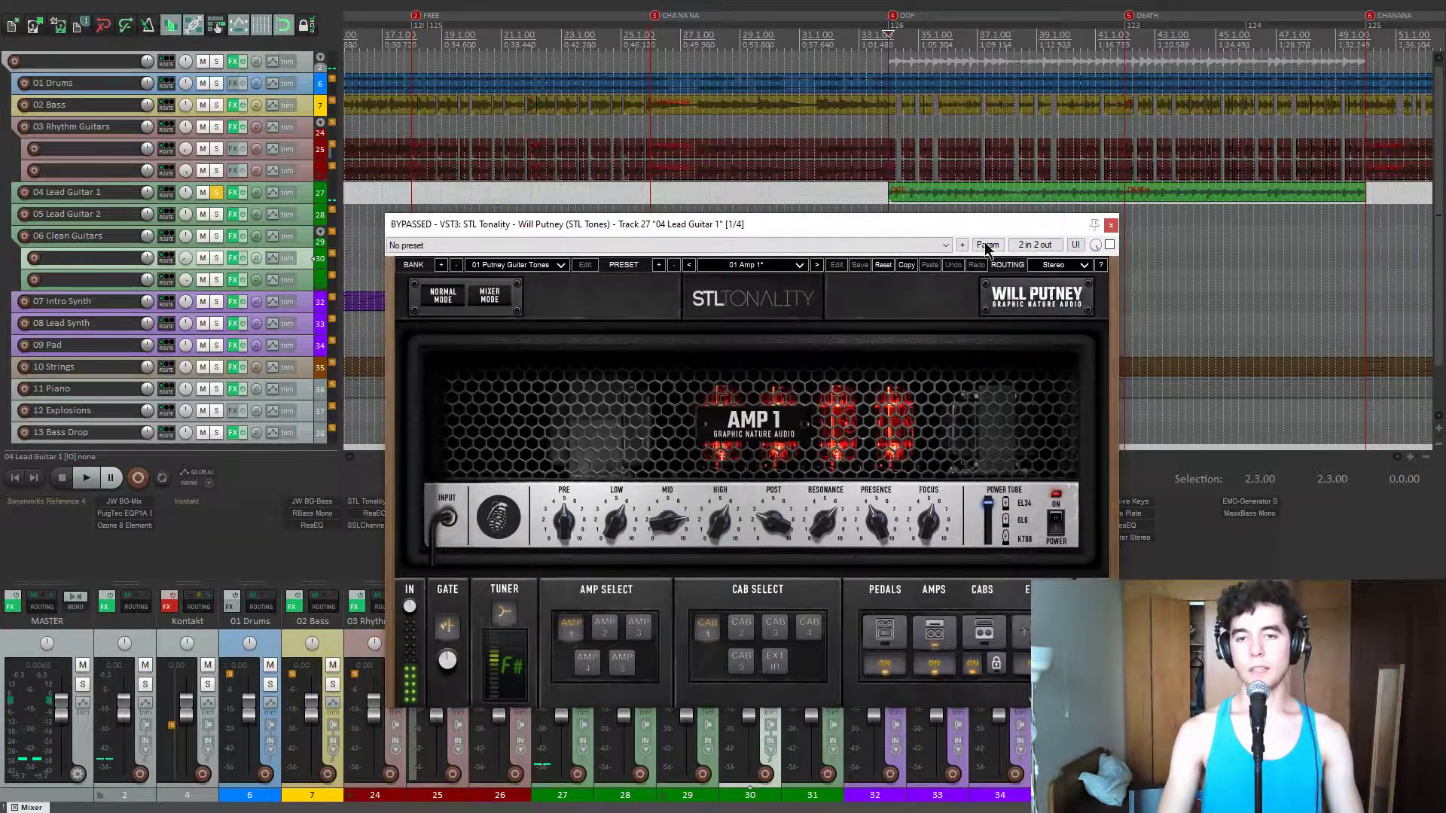
left_click(1109, 245)
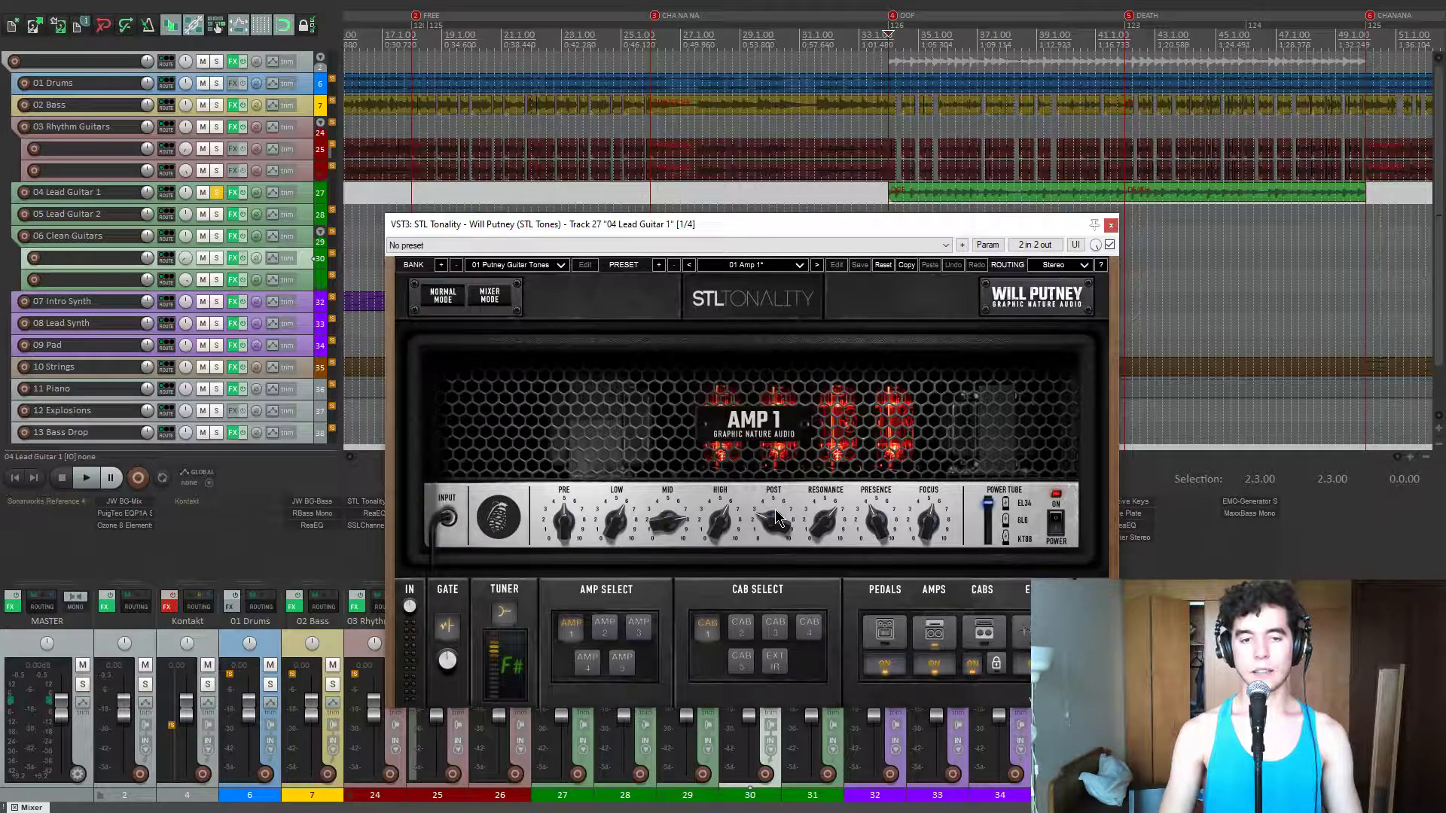
left_click_drag(815, 232, 522, 108)
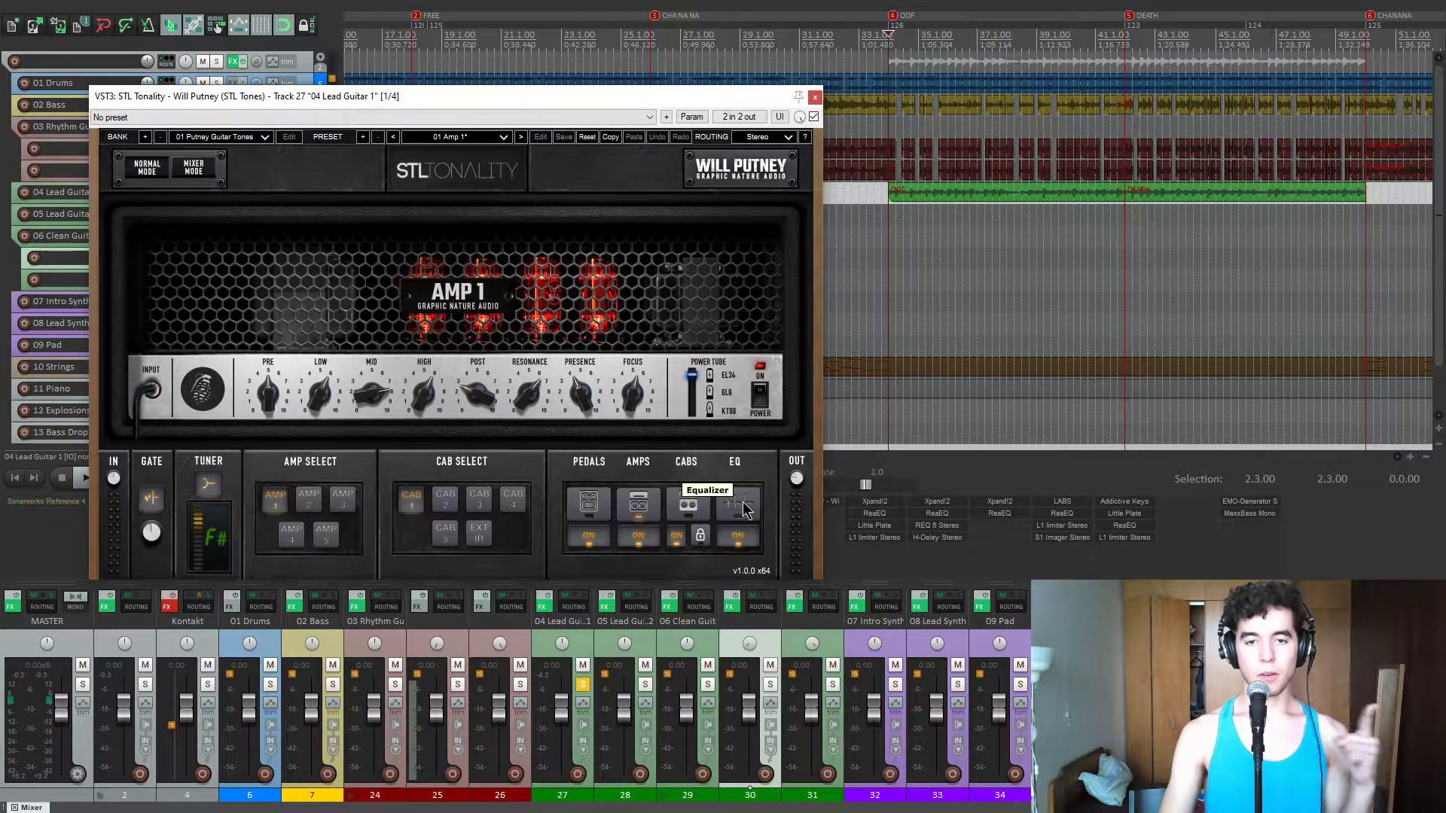
left_click(742, 506)
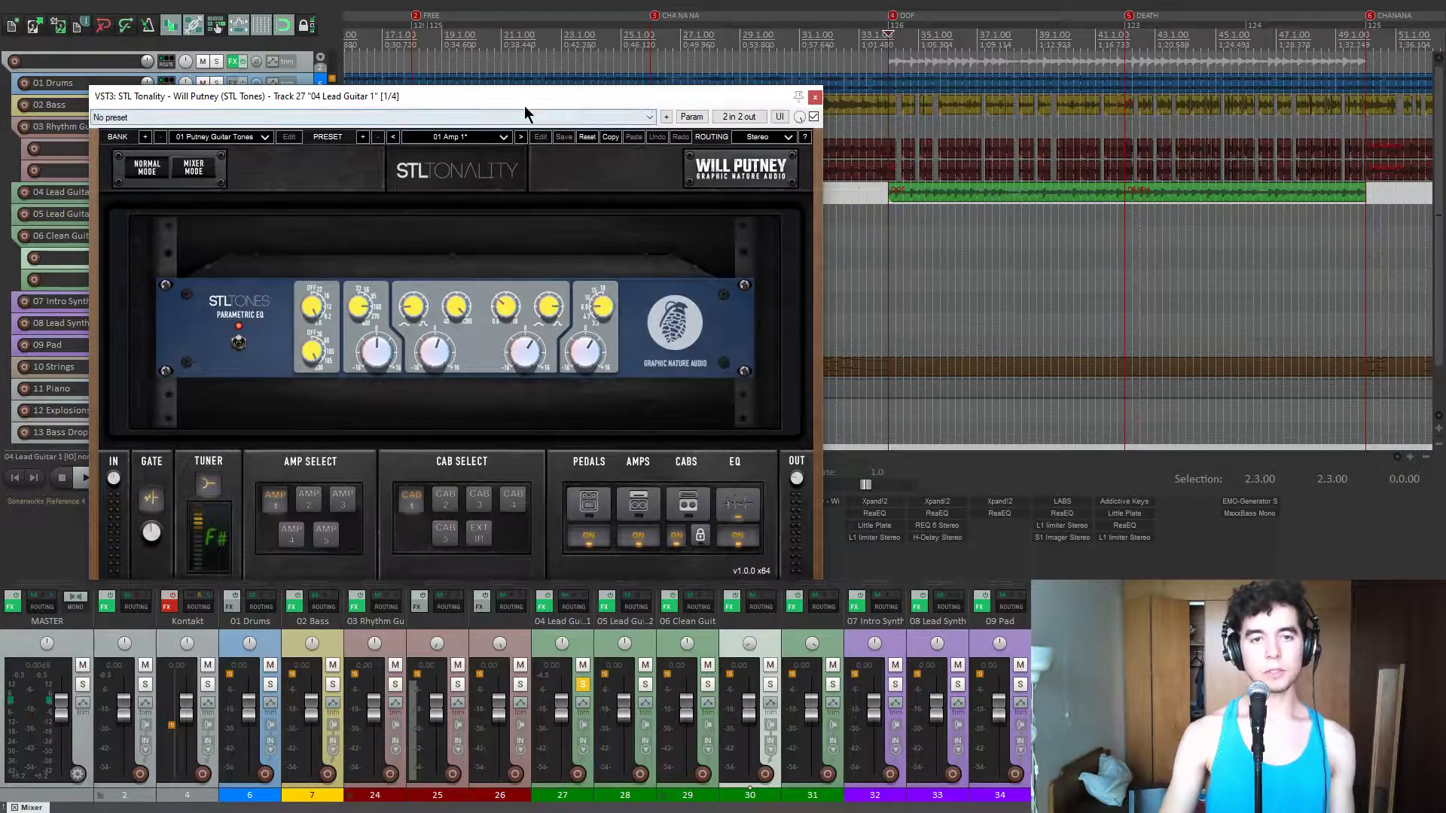
left_click_drag(527, 98, 570, 75)
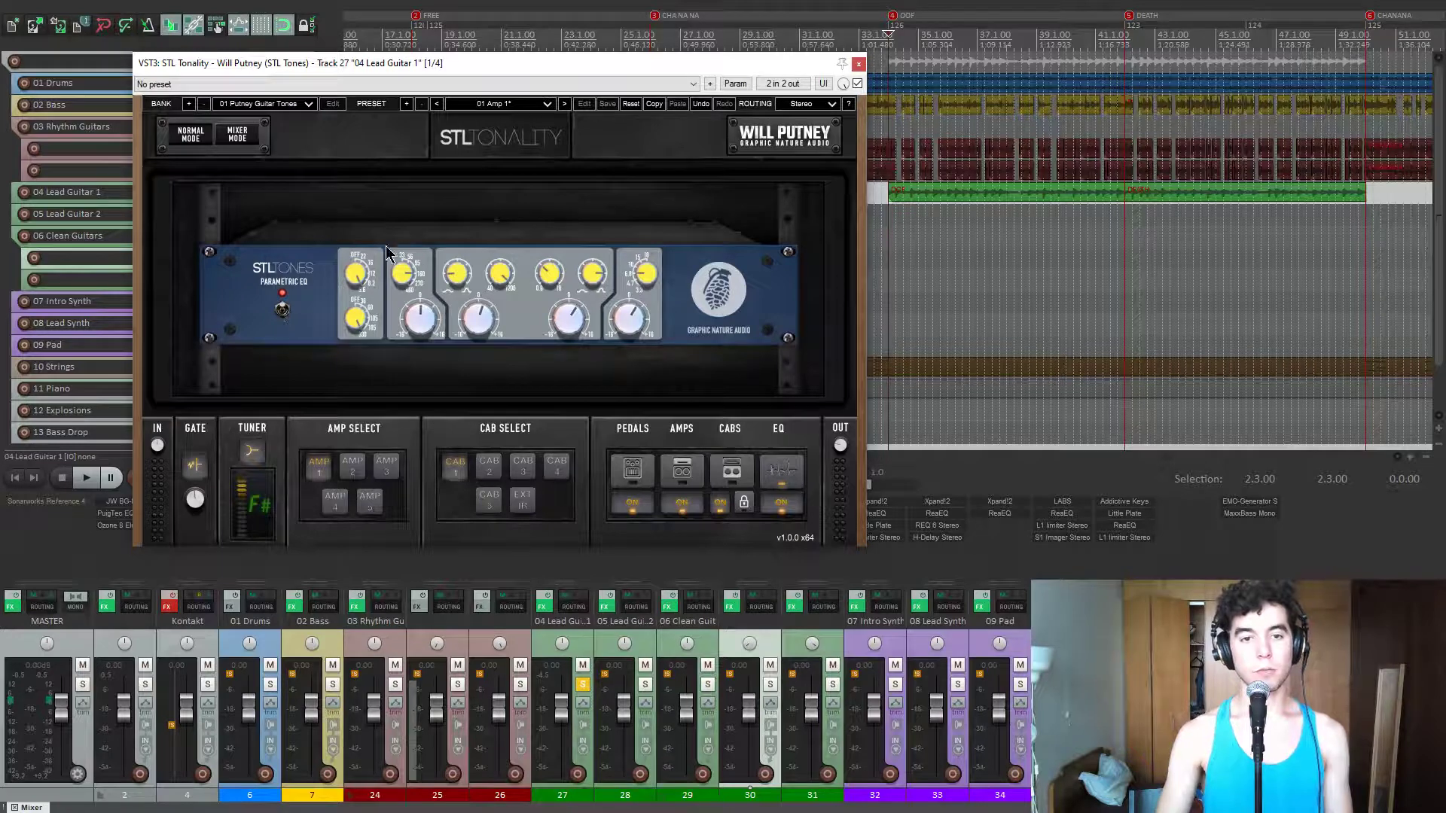
- Compare the soloed lead guitar from marker 4 with STL Tonality's parametric EQ off and on, and close the plugin
left_click_drag(452, 64, 458, 60)
key("space")
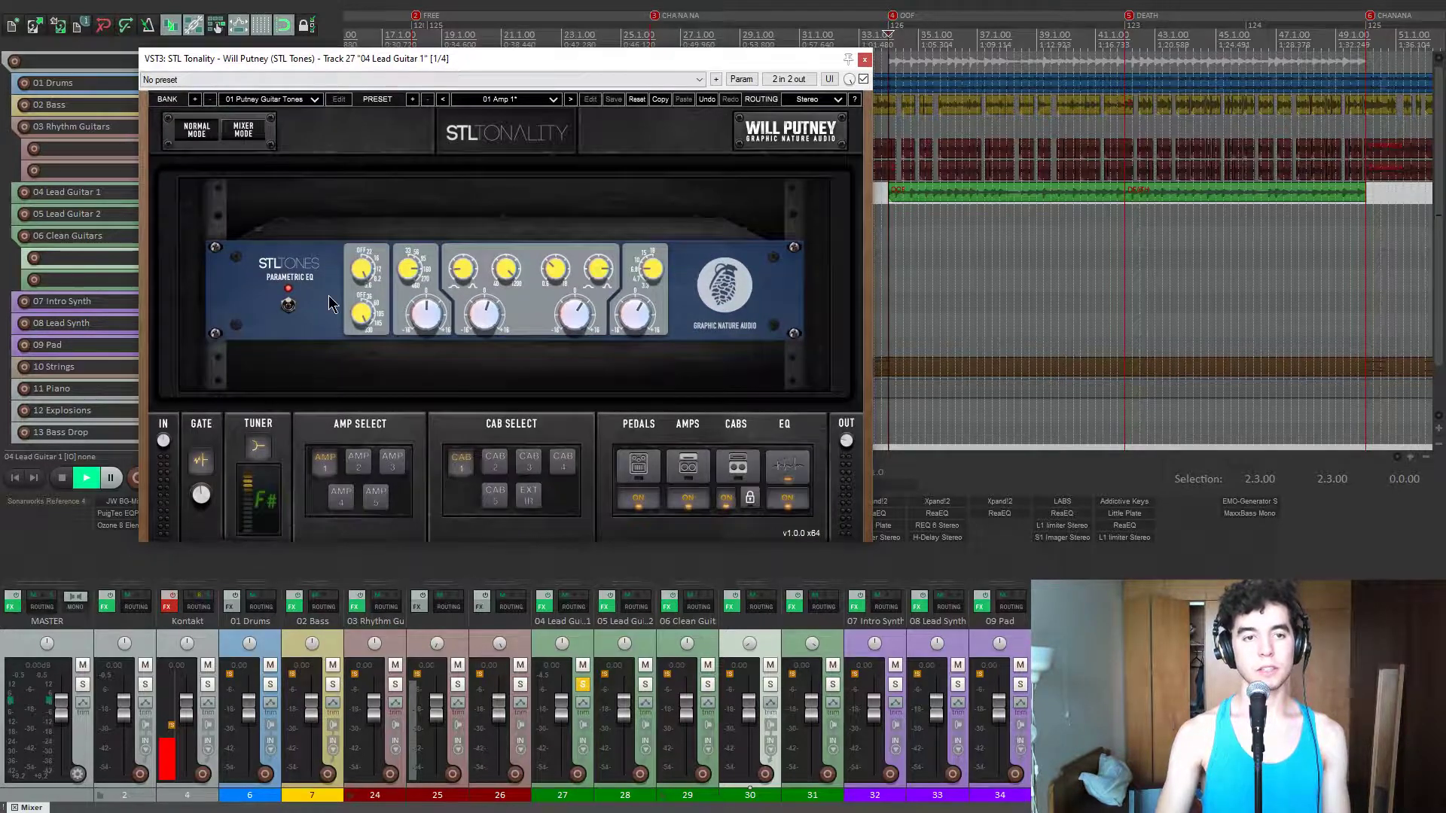
left_click(289, 307)
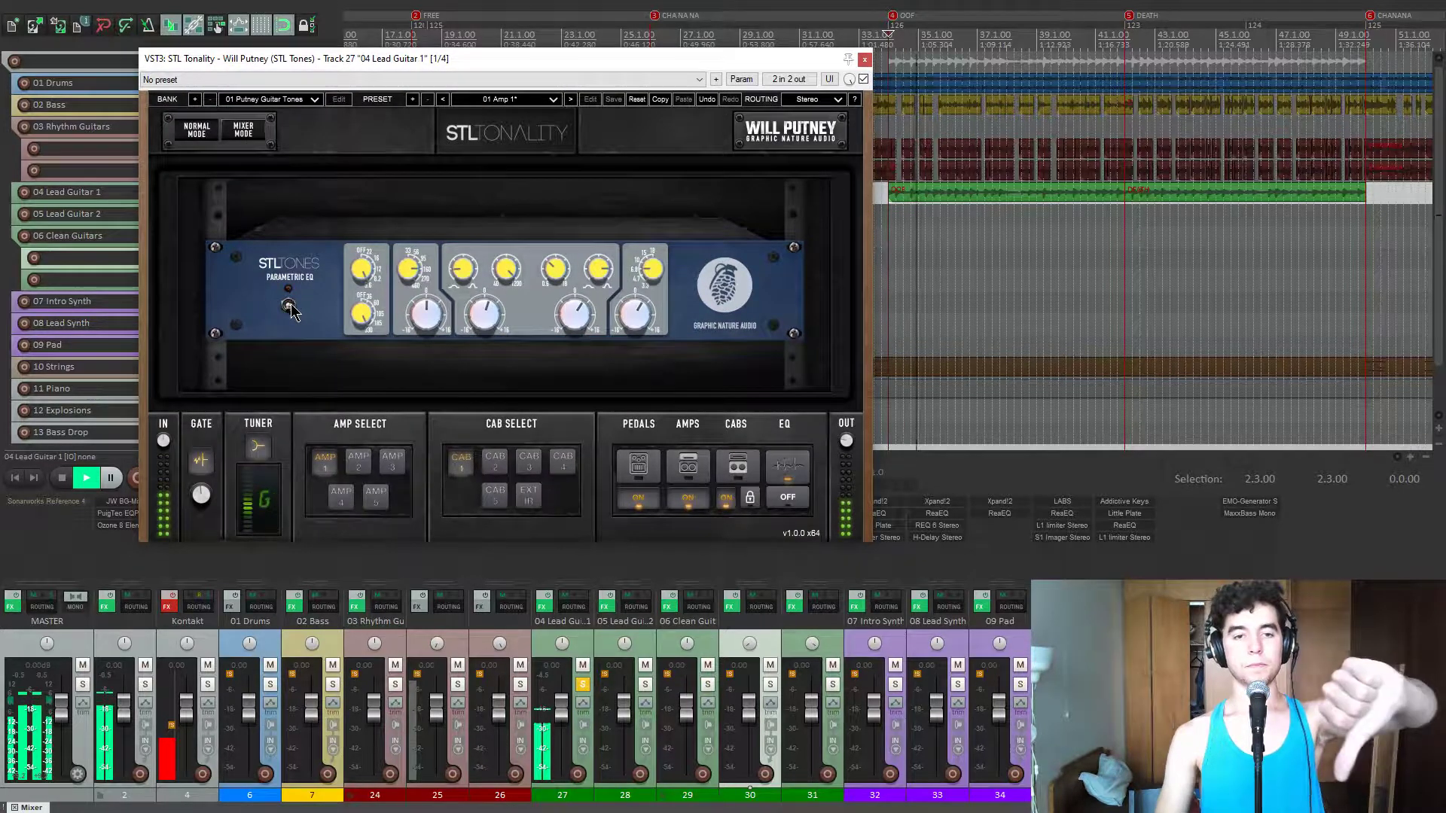
left_click(289, 306)
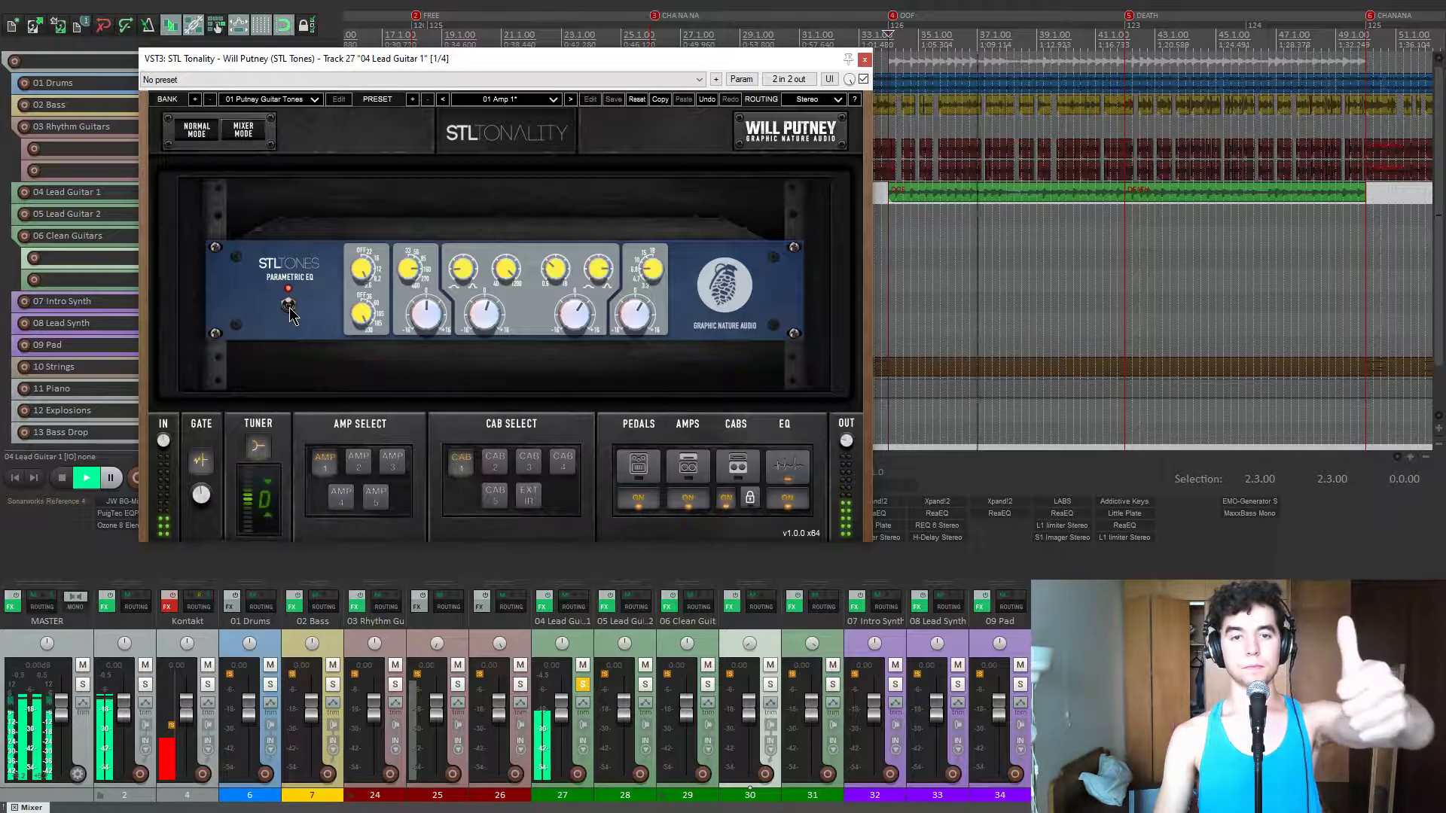
key("space")
mouse_move(555, 277)
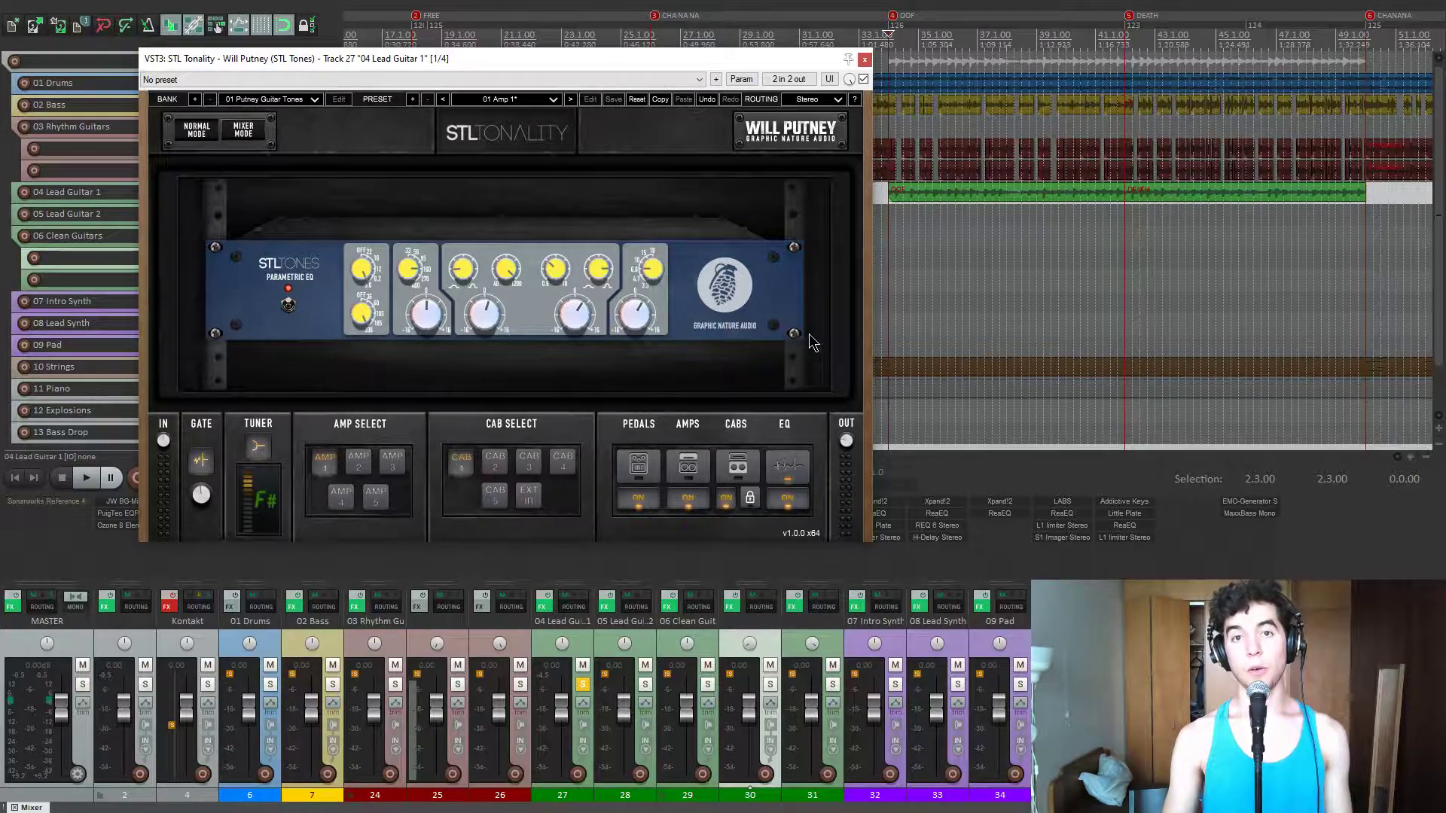
key("space")
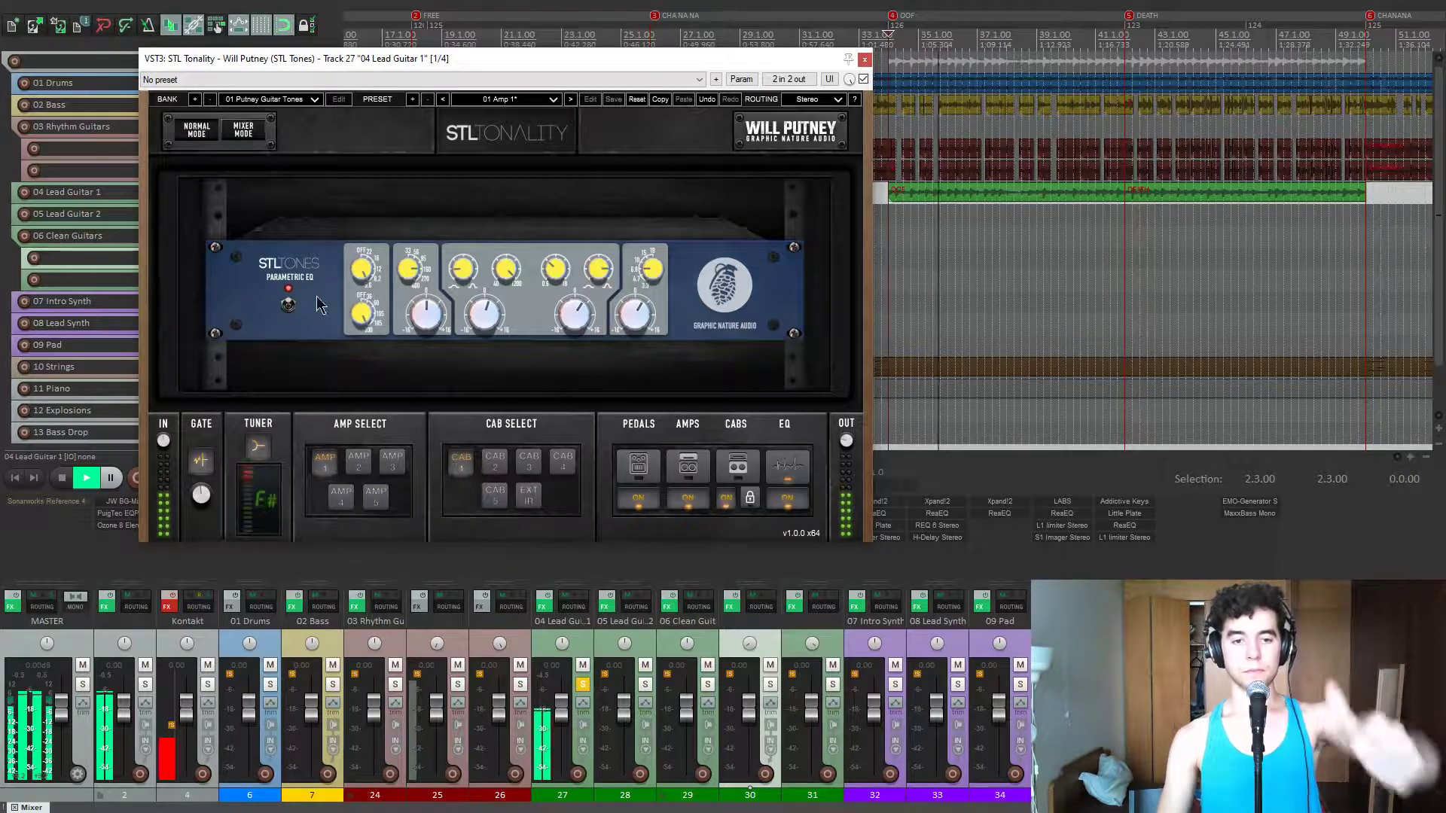
left_click(864, 59)
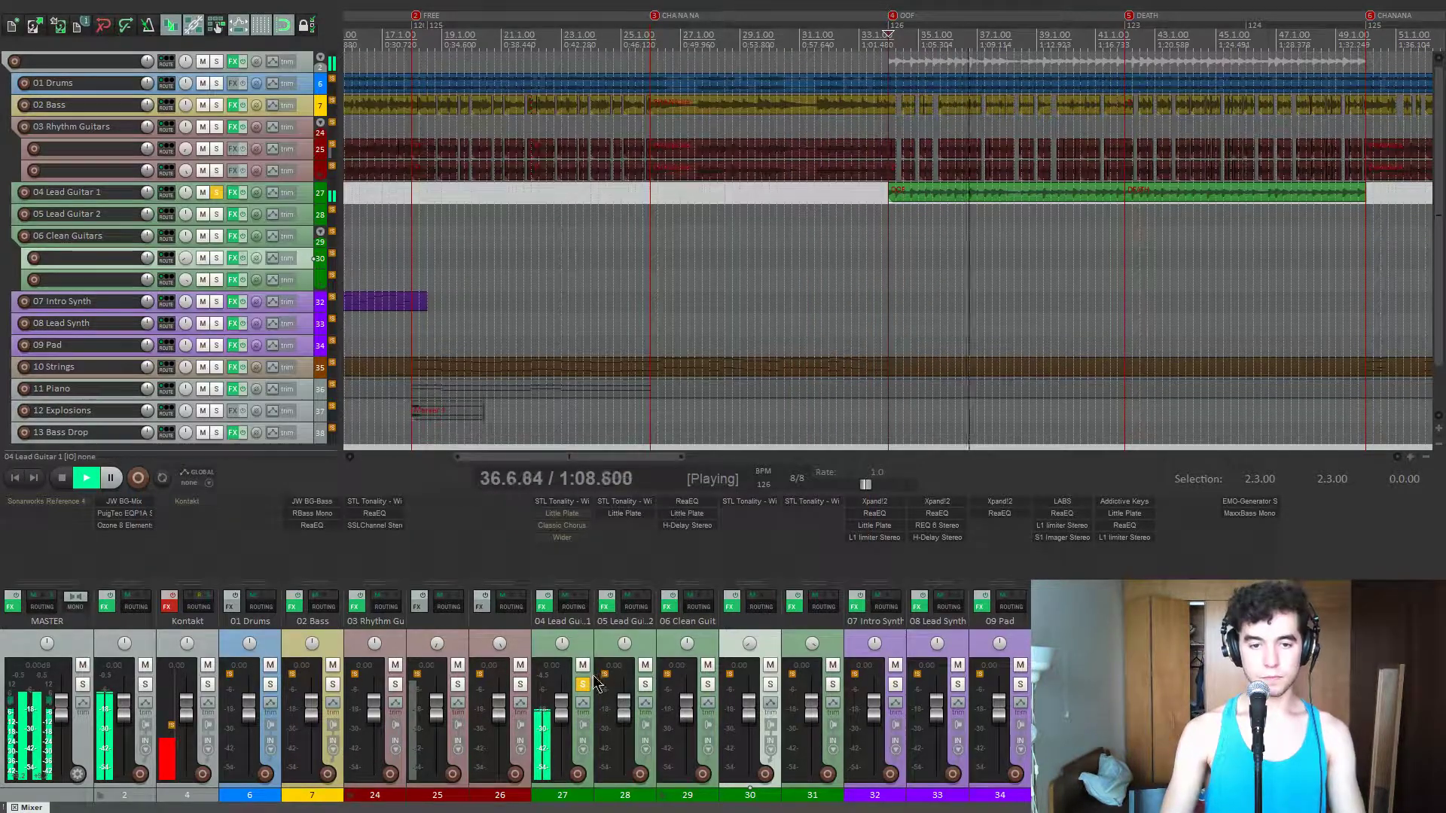
- Open Little Plate on 04 Lead Guitar 1, review its reverb settings and close the plugin
left_click(562, 513)
left_click_drag(457, 60, 585, 127)
key("space")
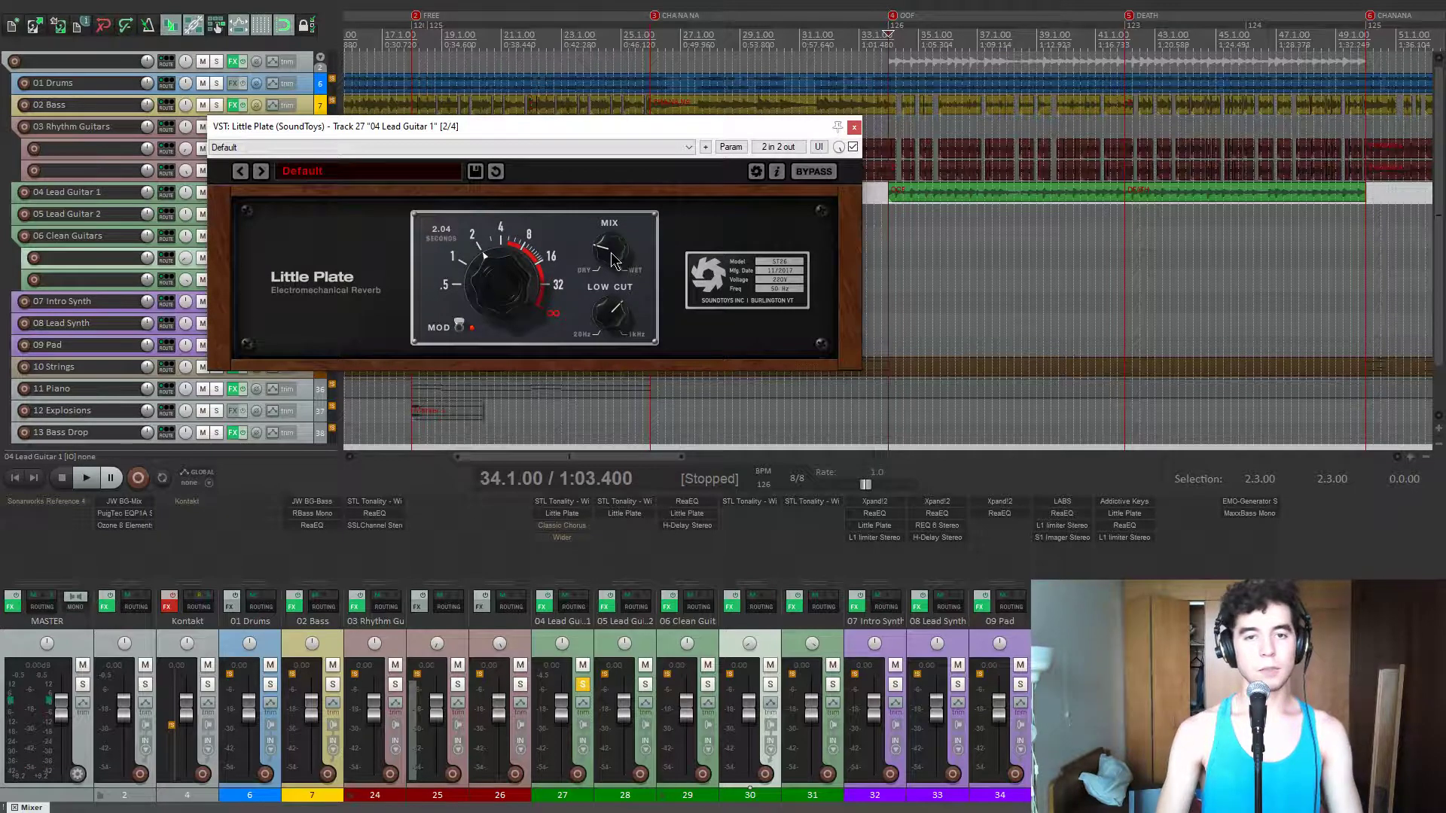
left_click(854, 128)
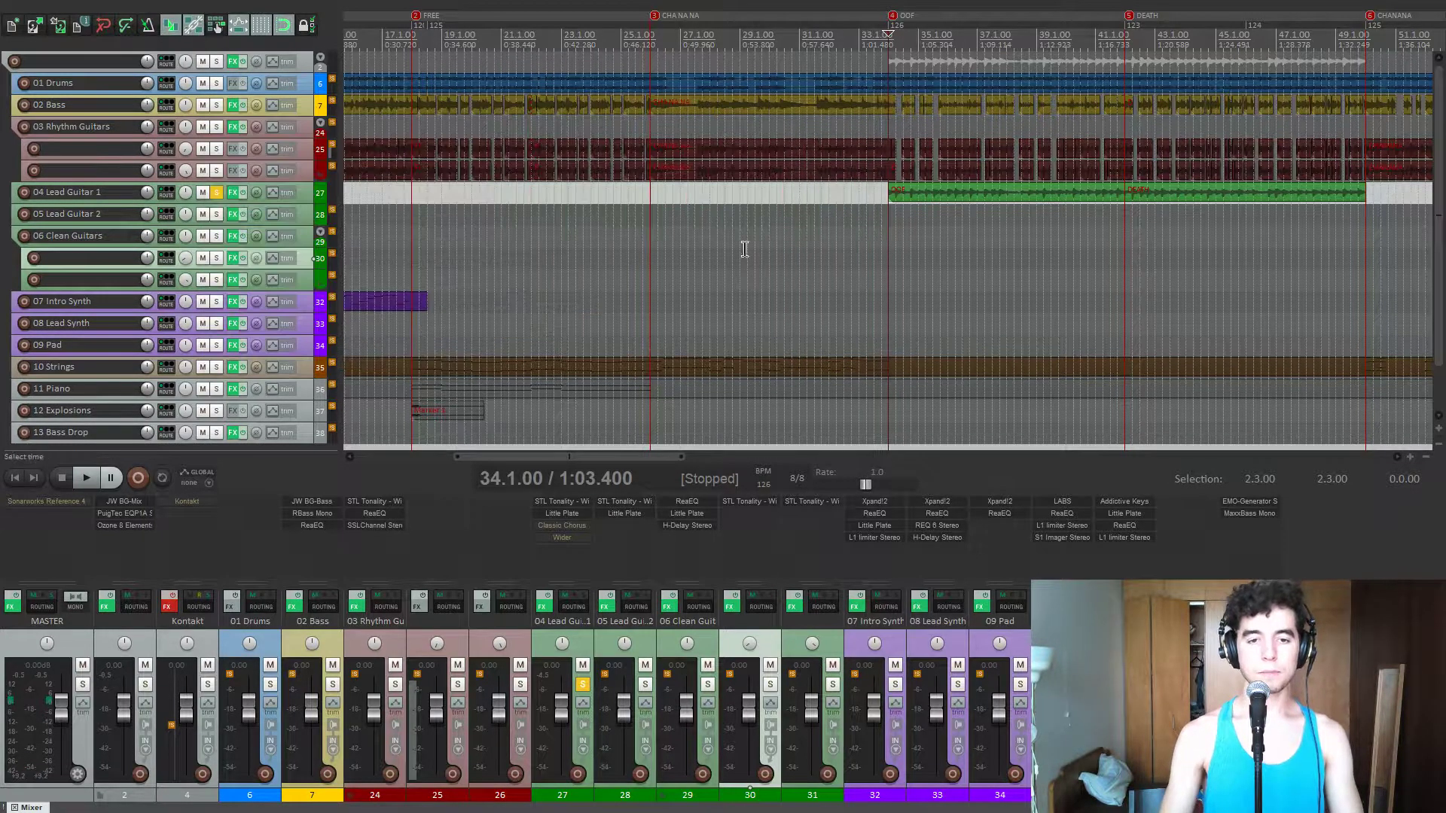
- Enable Classic Chorus on 04 Lead Guitar 1 and compare the soloed lead from marker 4 with the effect bypassed and active
left_click(572, 526)
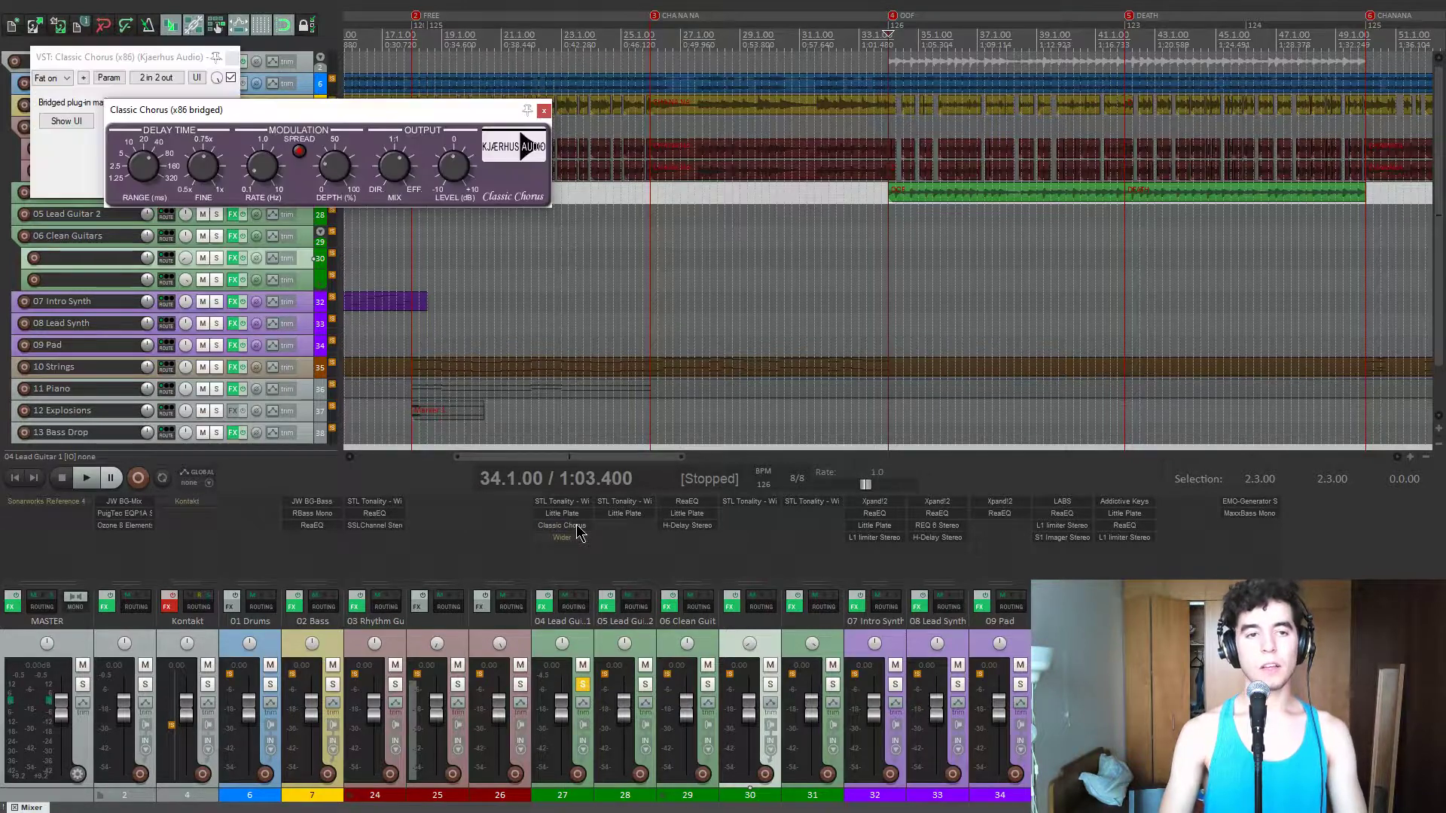
left_click(233, 58)
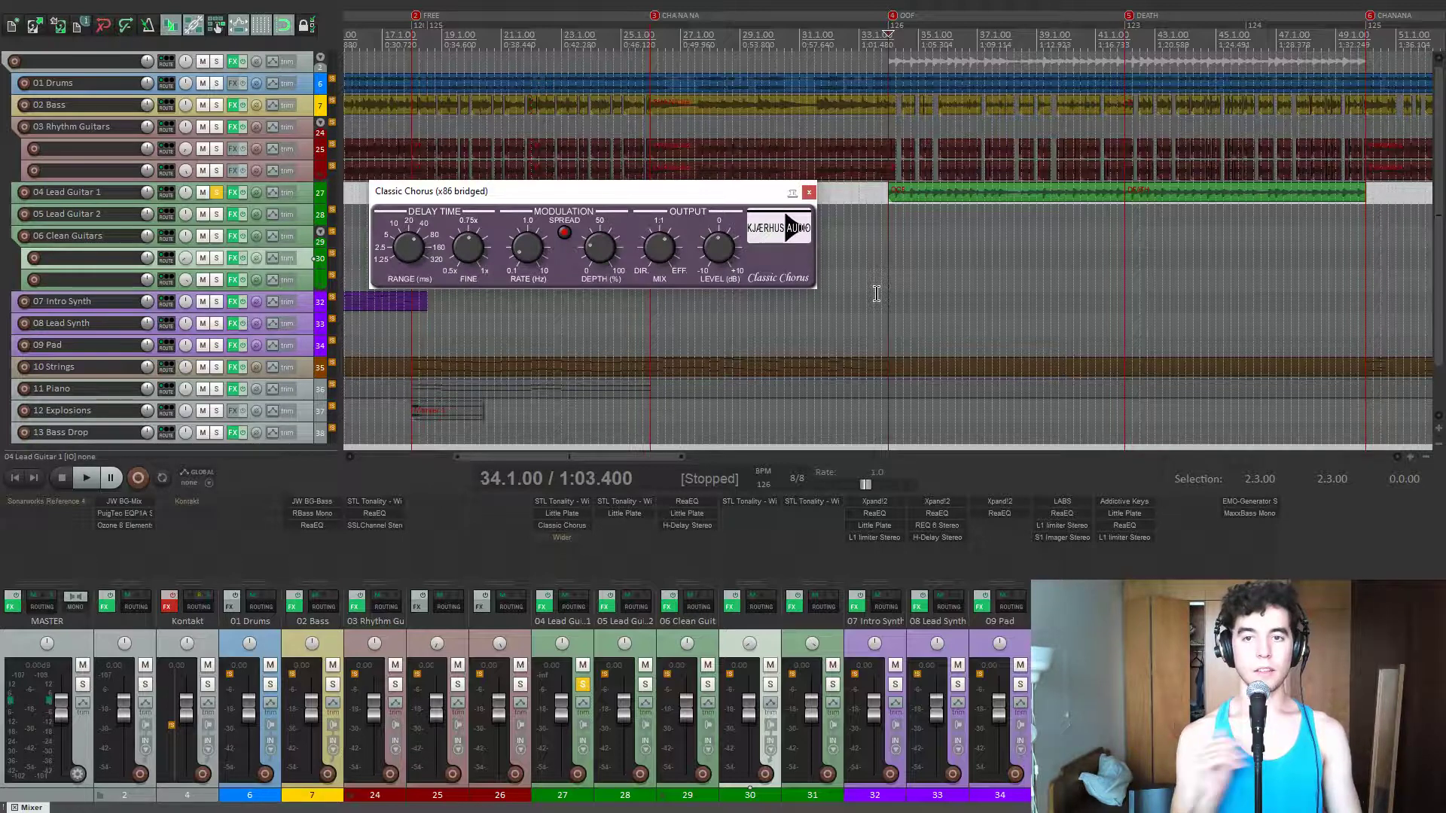
left_click(888, 293)
key("space")
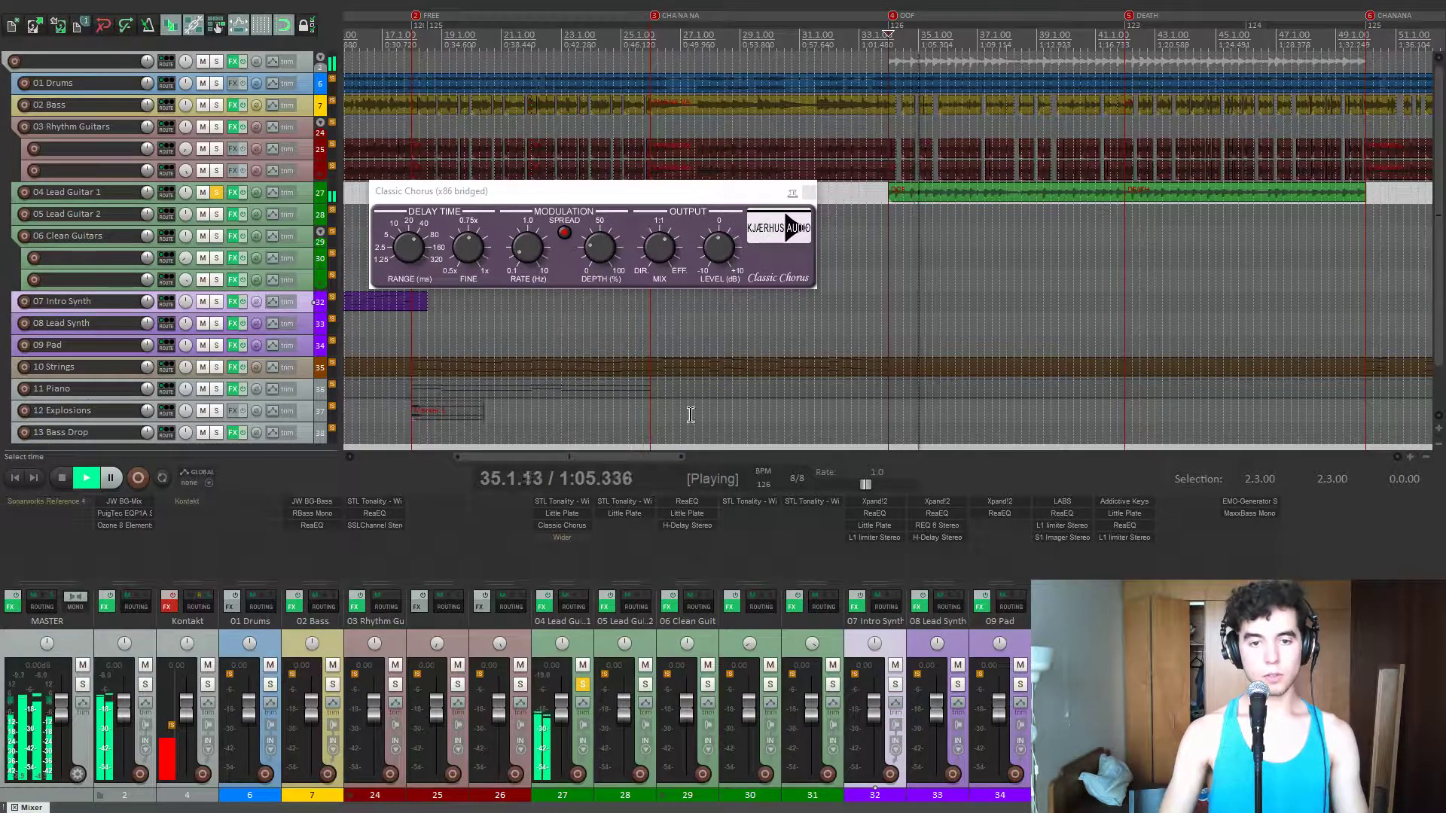
left_click(562, 525, "ctrl")
left_click(567, 528, "ctrl")
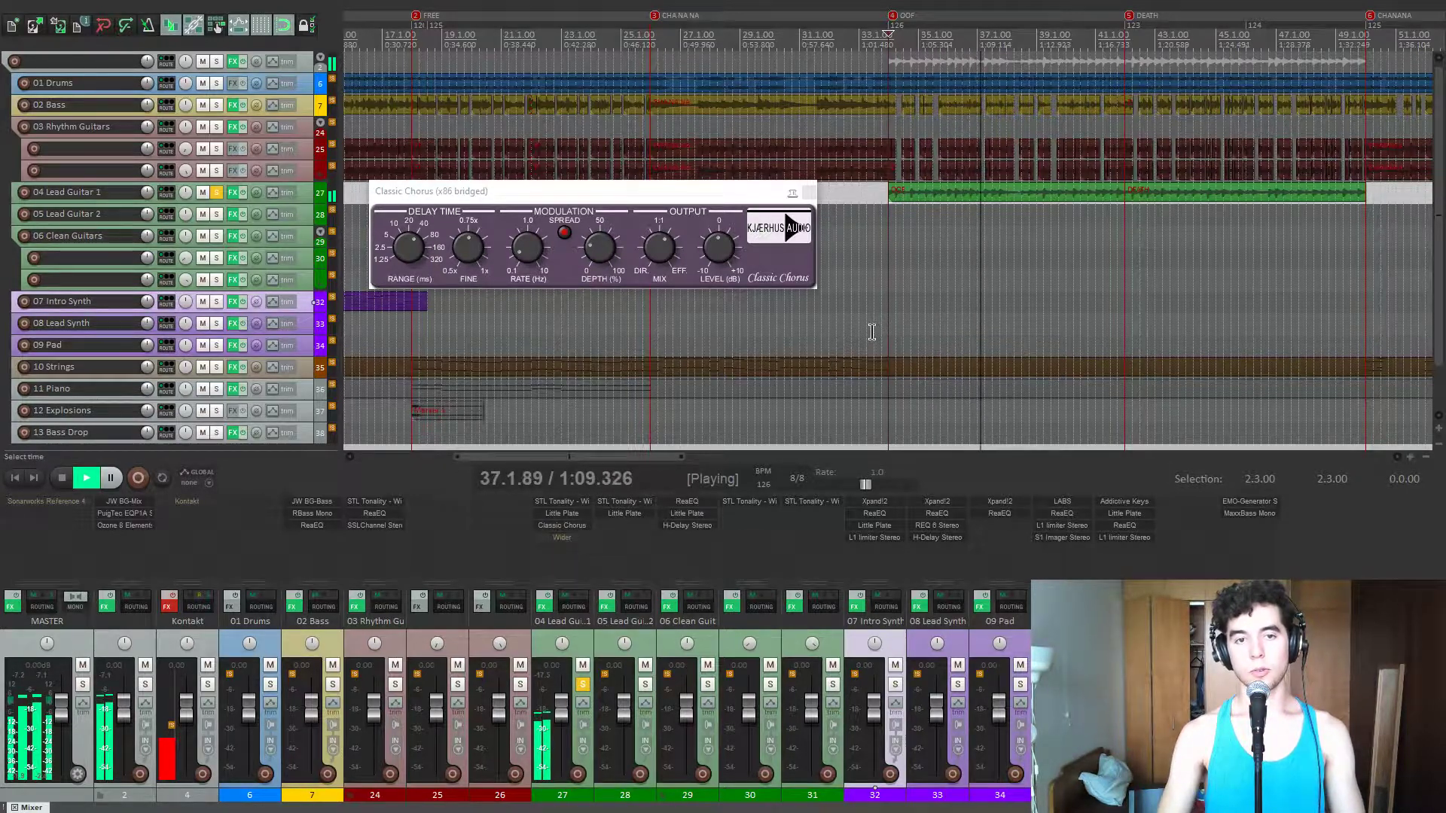
key("space")
- Examine the delay time, modulation and output controls of Classic Chorus and close its window
left_click(655, 255)
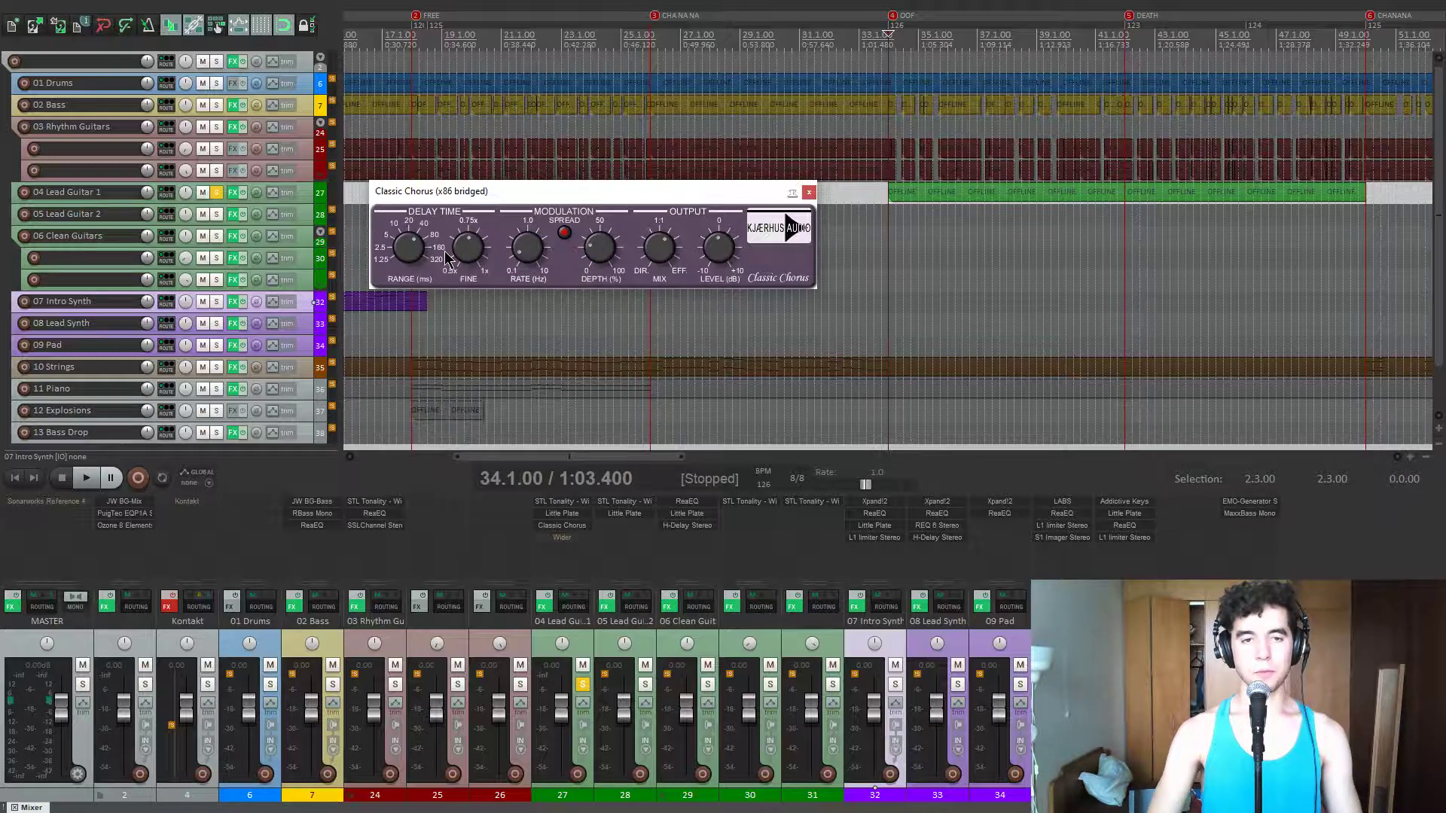
left_click_drag(570, 193, 579, 177)
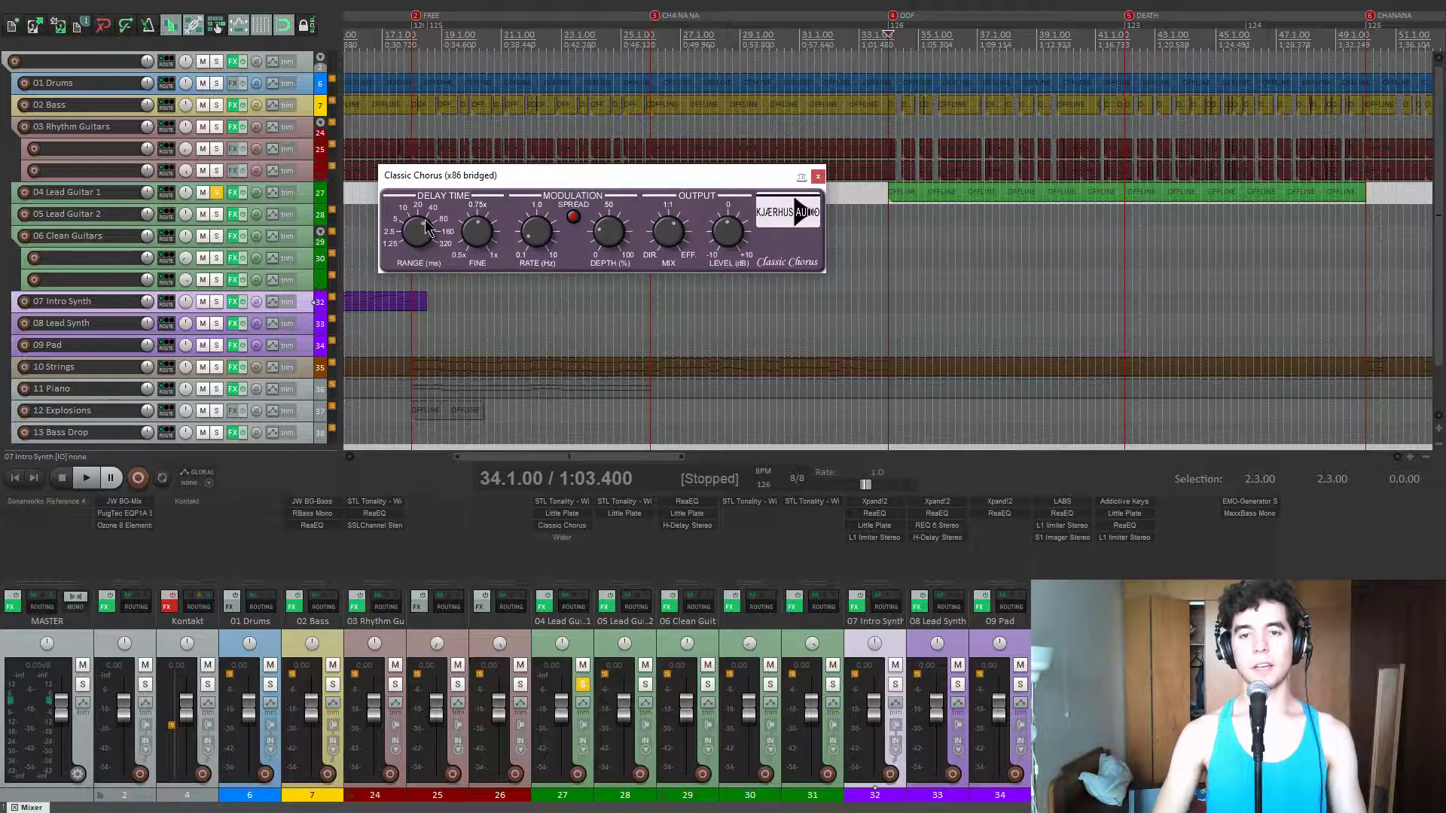
left_click_drag(683, 179, 686, 143)
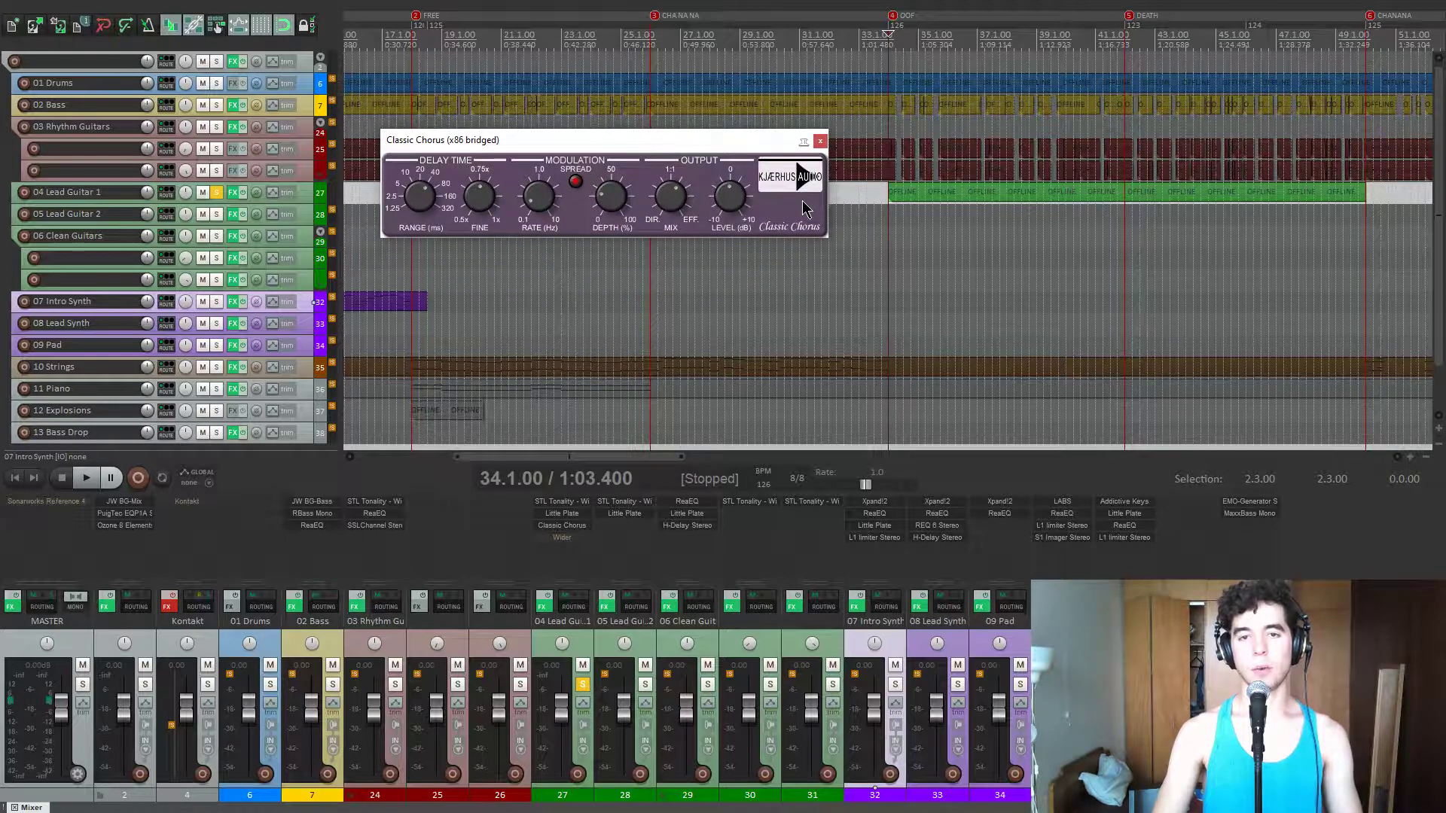
left_click_drag(564, 145, 564, 141)
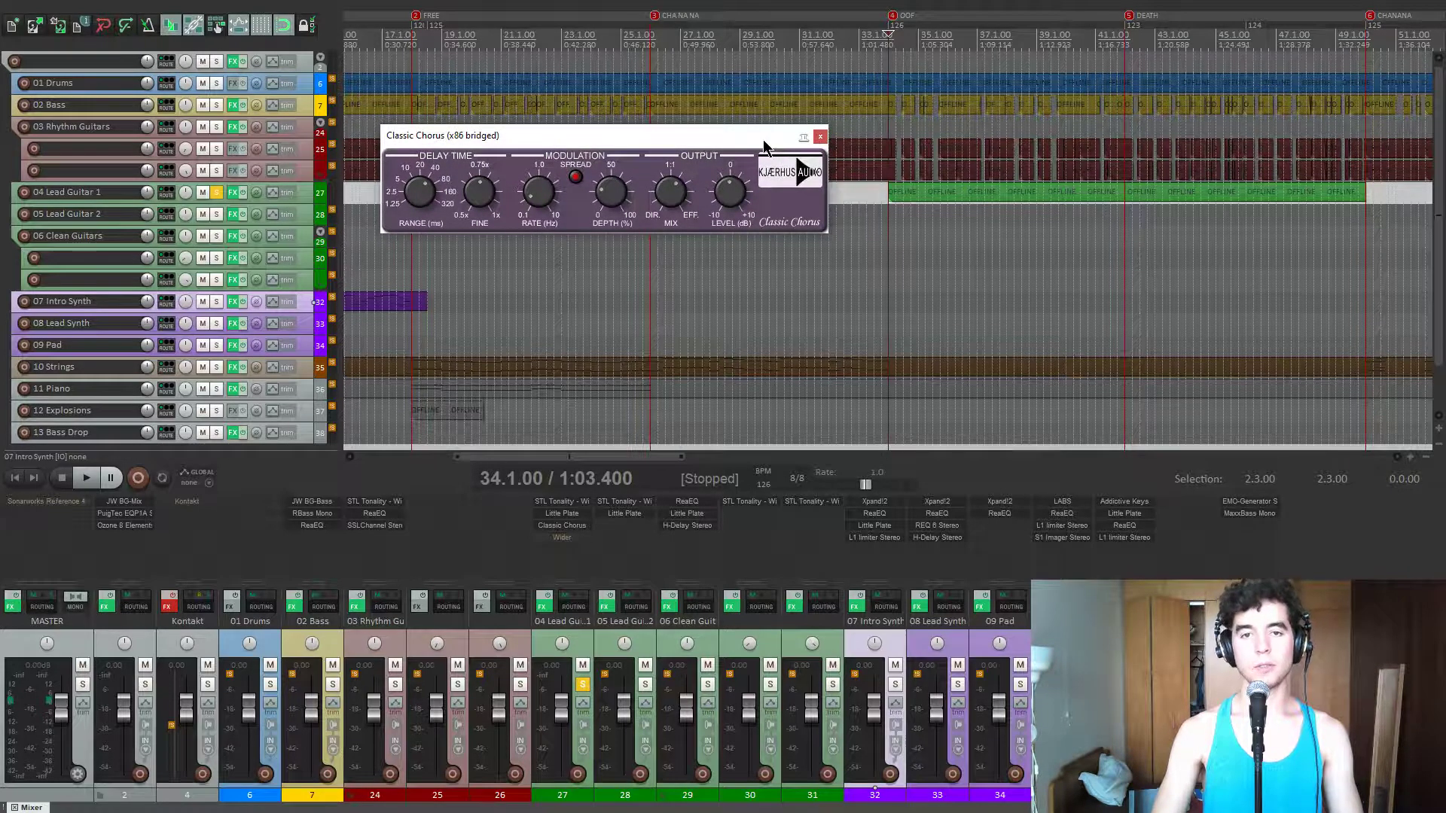
left_click_drag(761, 143, 759, 141)
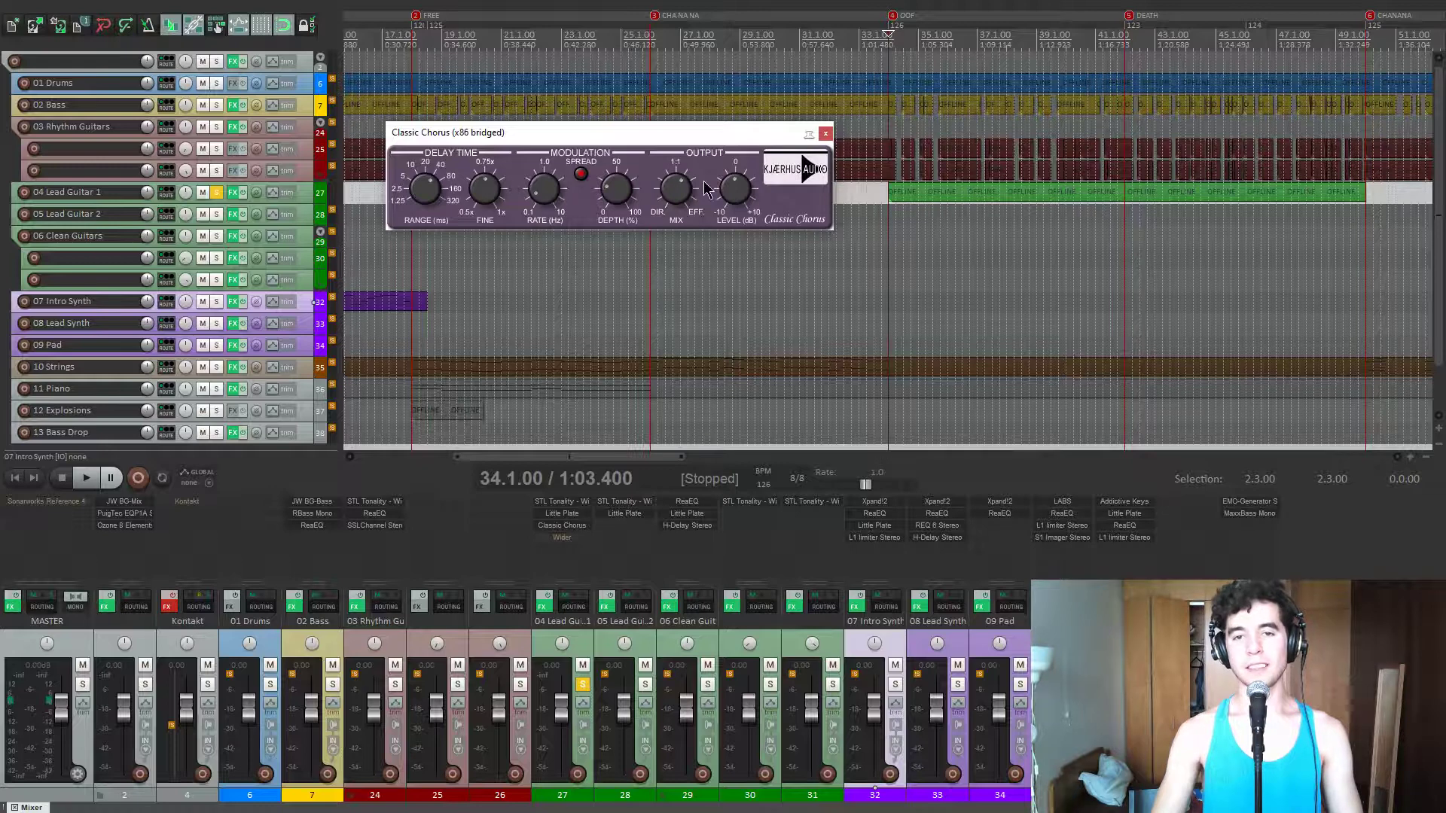
left_click(825, 135)
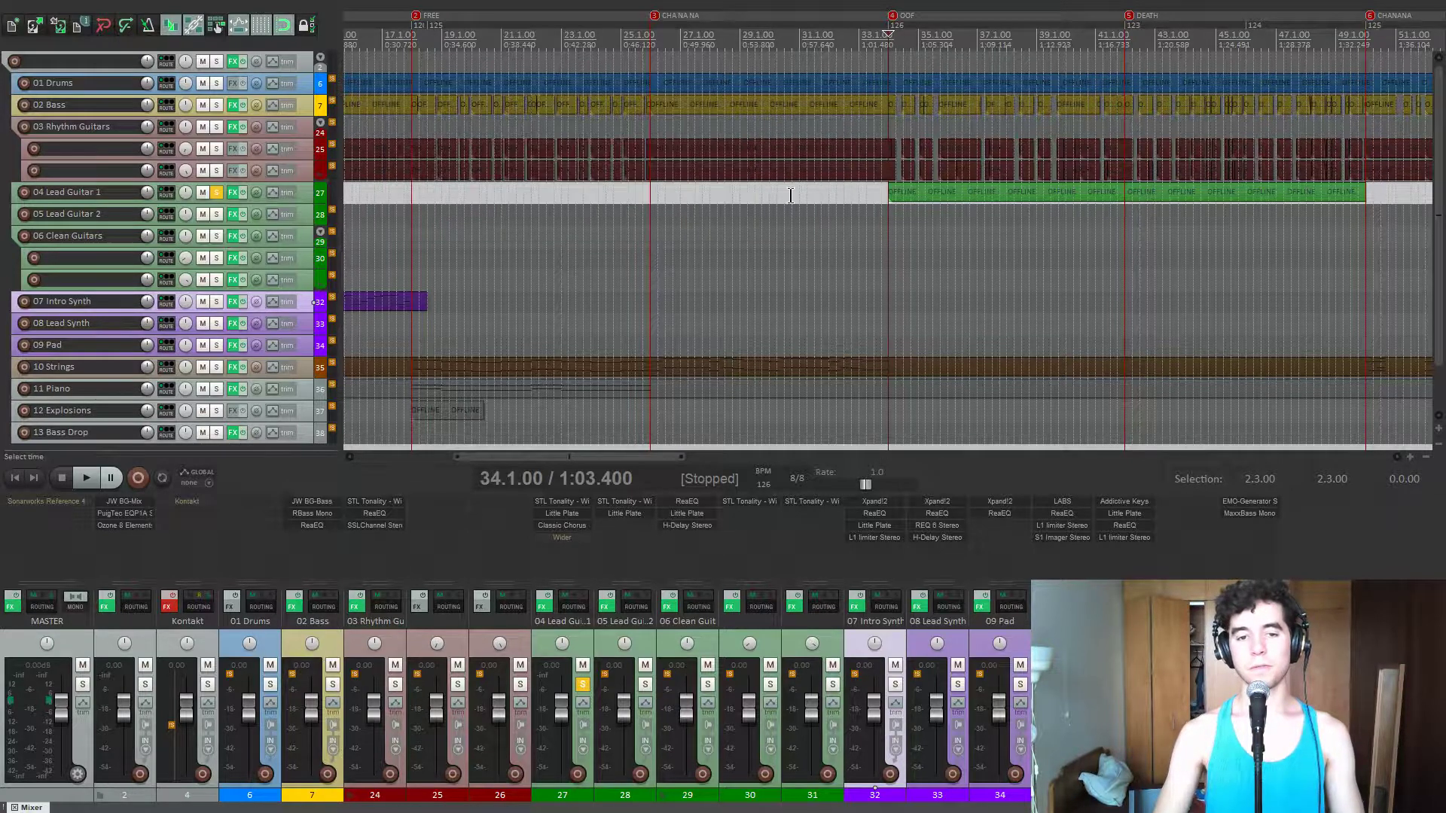
- Enable Wider on 04 Lead Guitar 1 and compare the soloed lead from marker 4 with the effect bypassed and active
left_click(584, 540)
left_click_drag(332, 61, 657, 136)
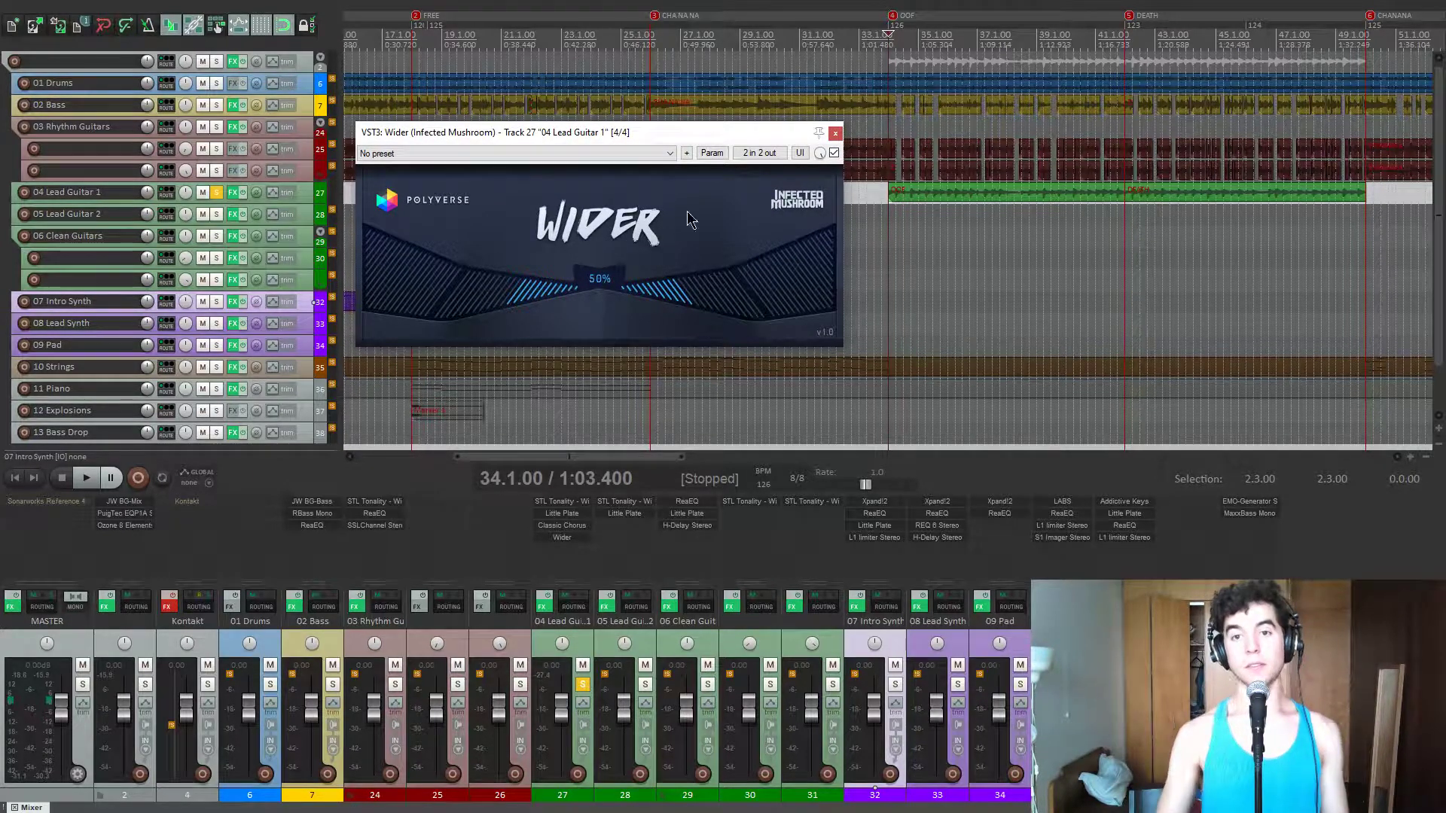
key("space")
left_click(835, 153)
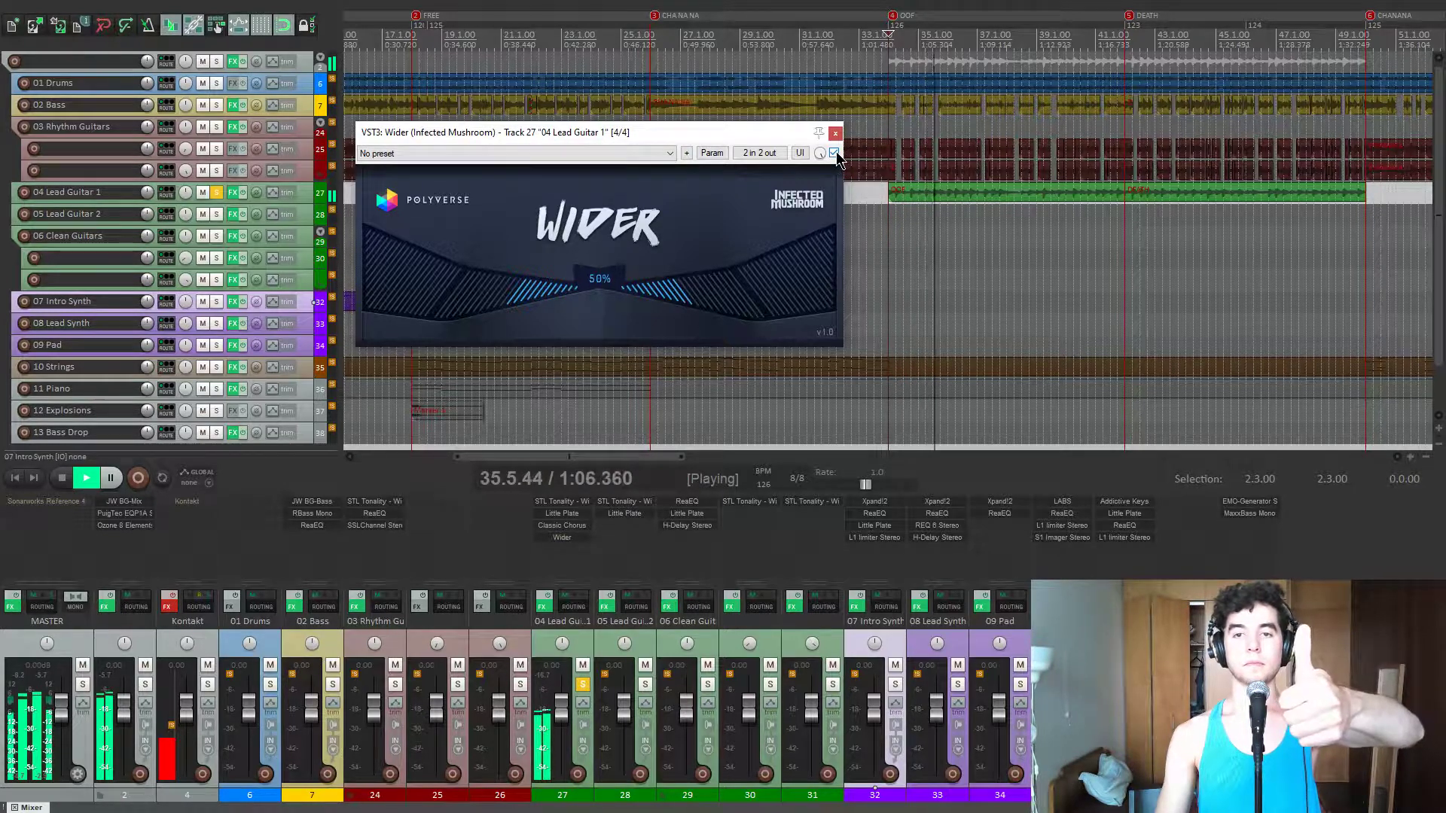
left_click(832, 153)
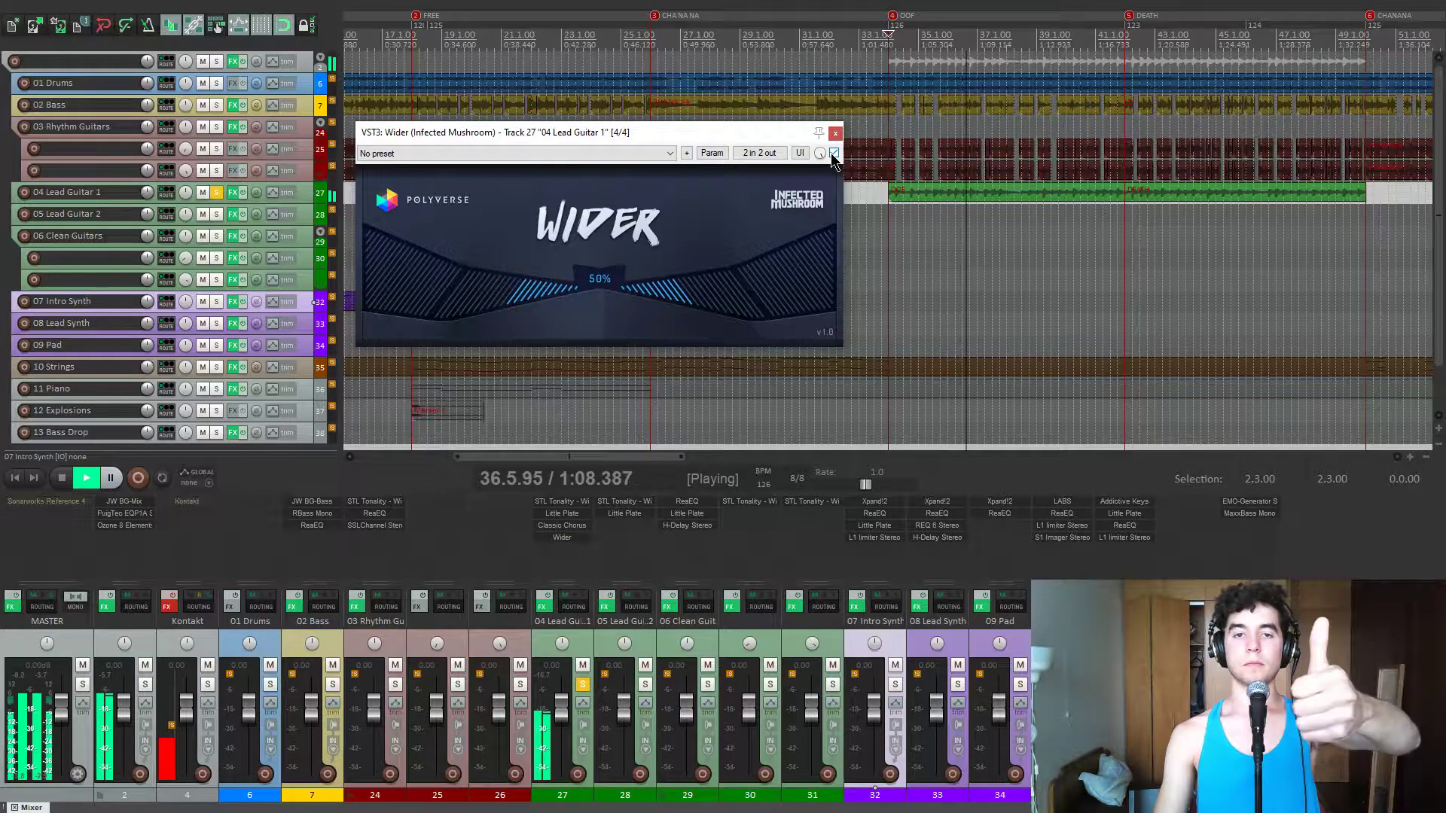
key("space")
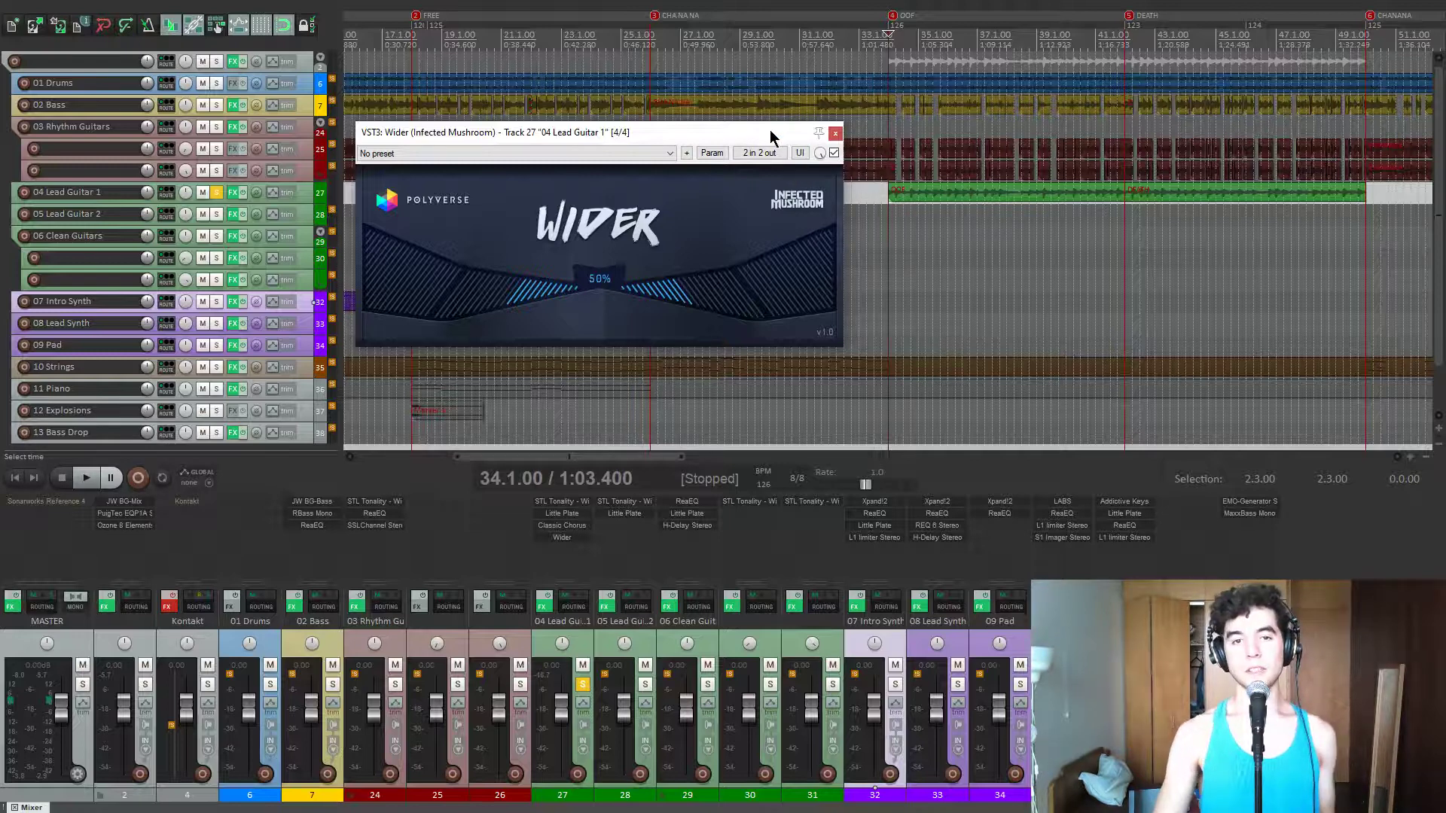
left_click(833, 134)
- Unsolo 04 Lead Guitar 1 and play the full mix from marker 4
left_click(582, 683)
key("space")
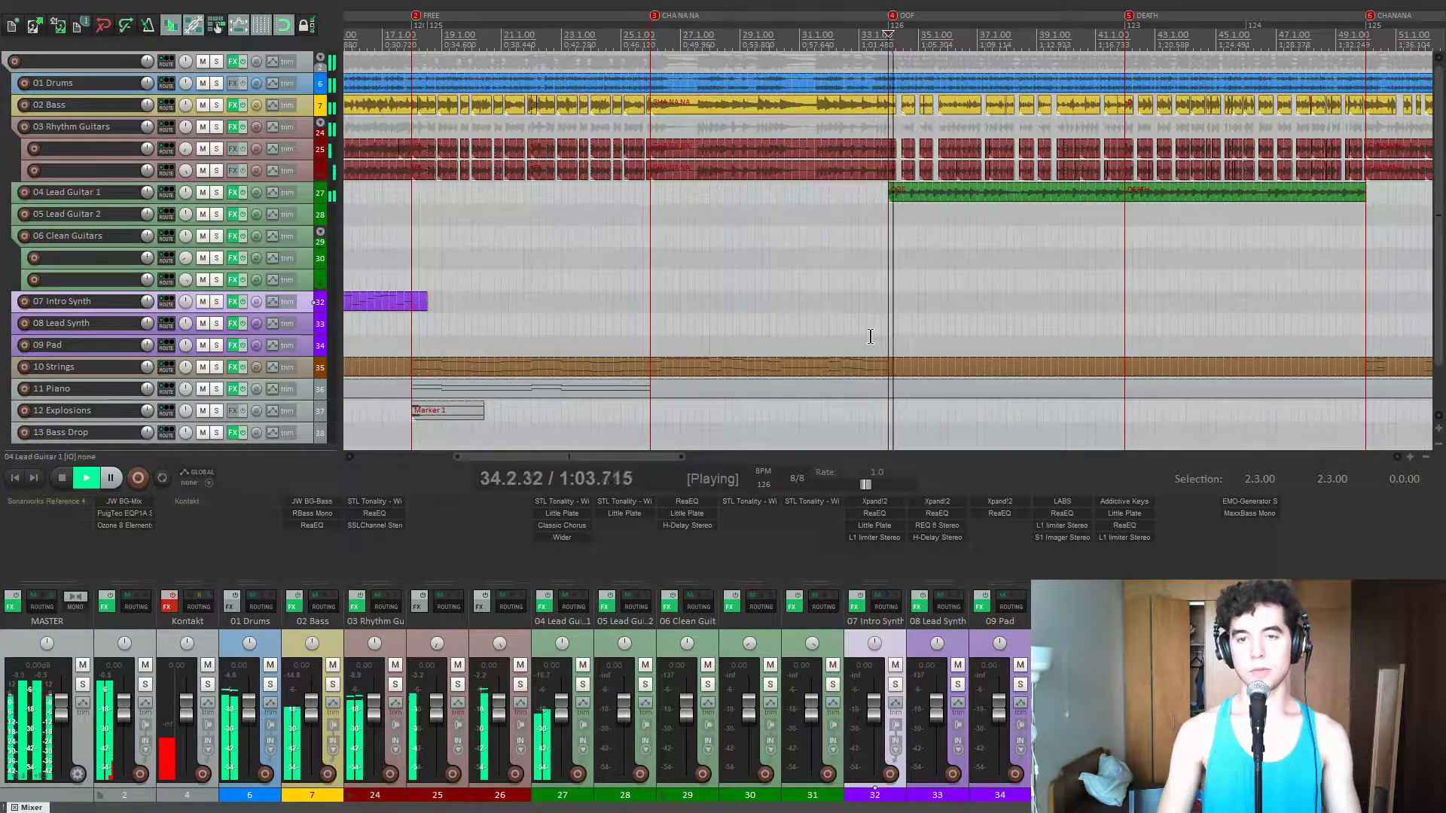
scroll(871, 337, "down", 5)
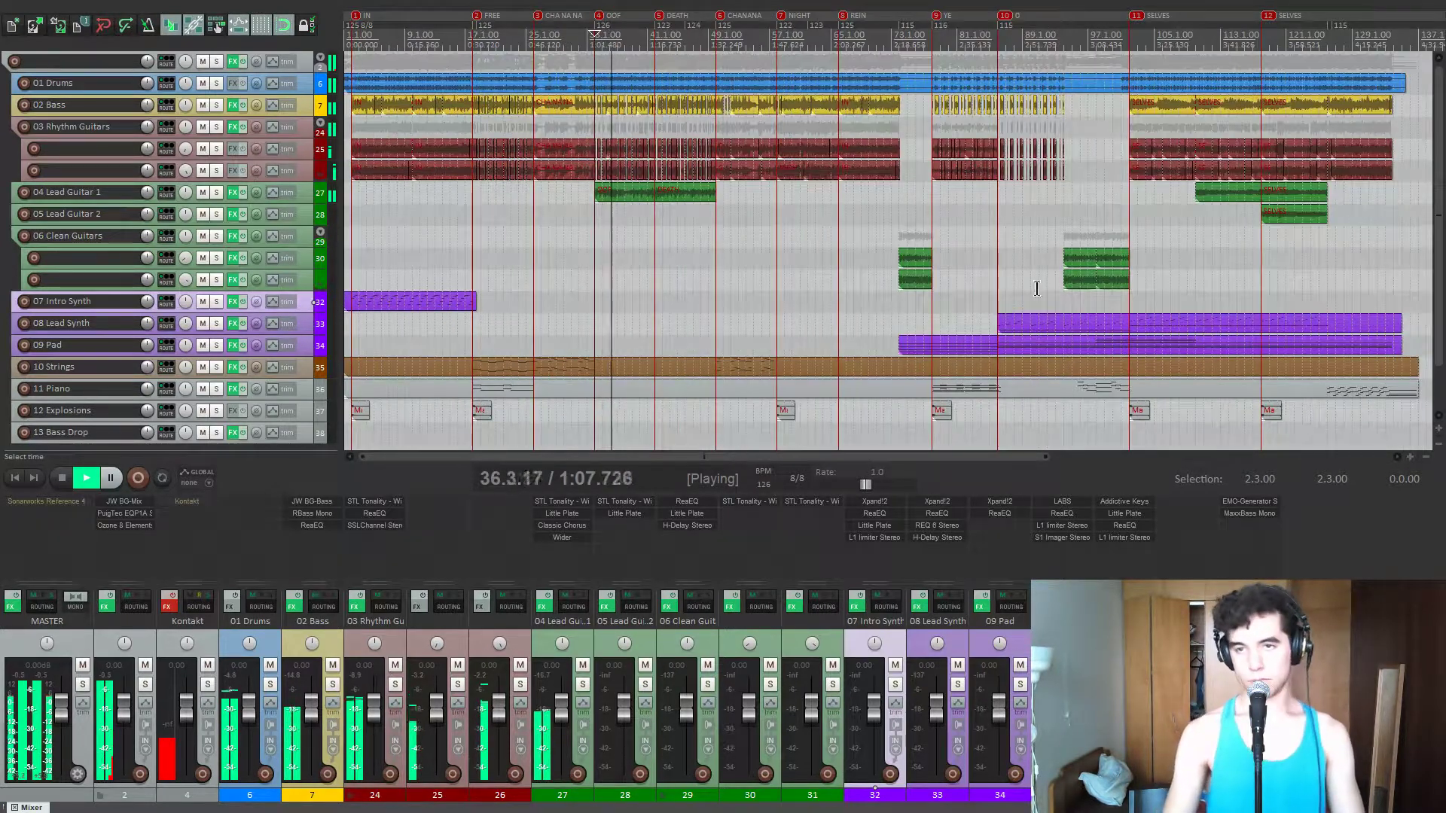
- Play 04 Lead Guitar 1's second entry from bar 110, comparing the lead soloed with the full mix
key("space")
left_click(1216, 260)
scroll(950, 278, "up", 5)
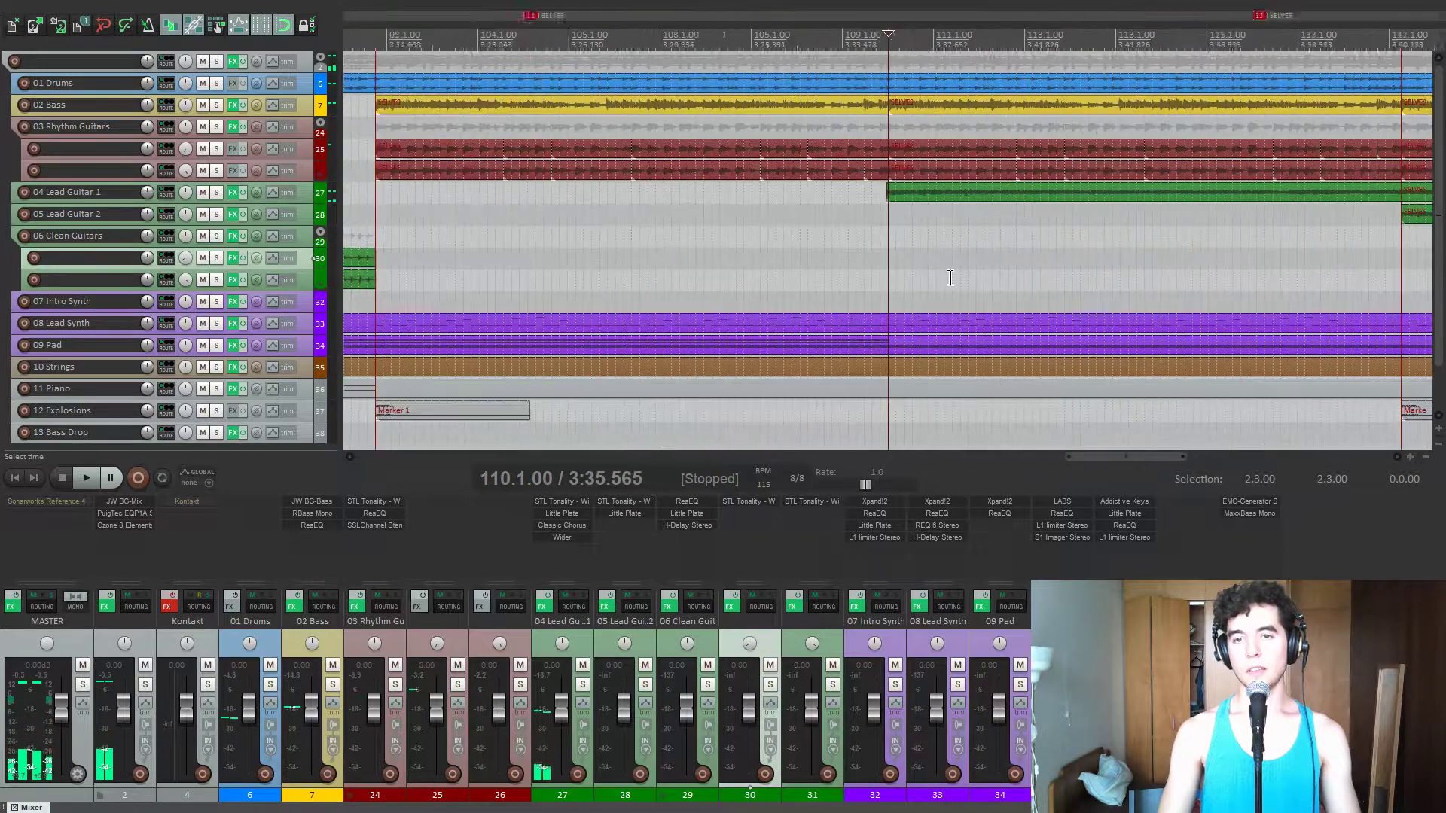
scroll(887, 256, "up", 2)
key("space")
scroll(876, 265, "down", 7)
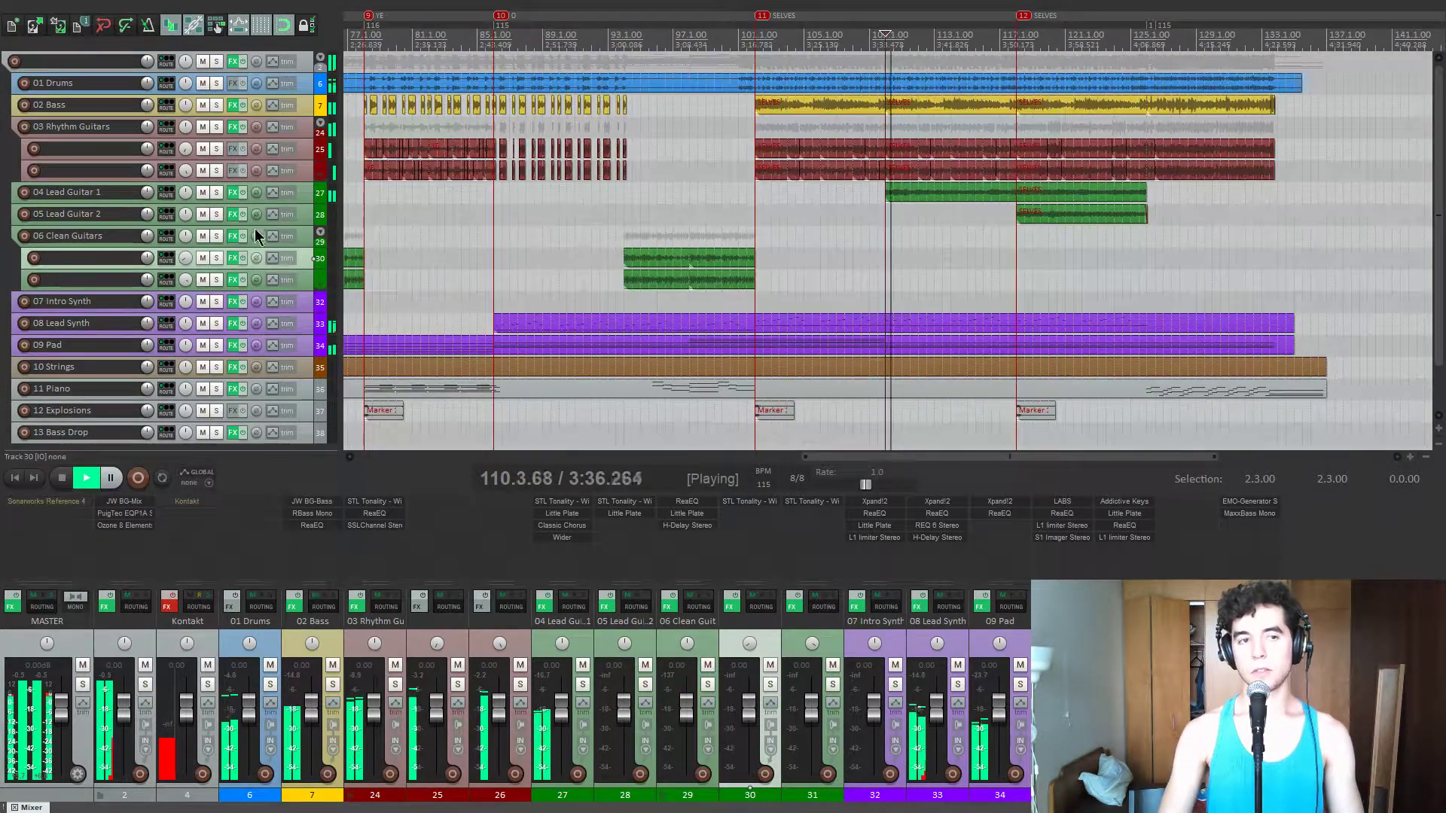
left_click(216, 193)
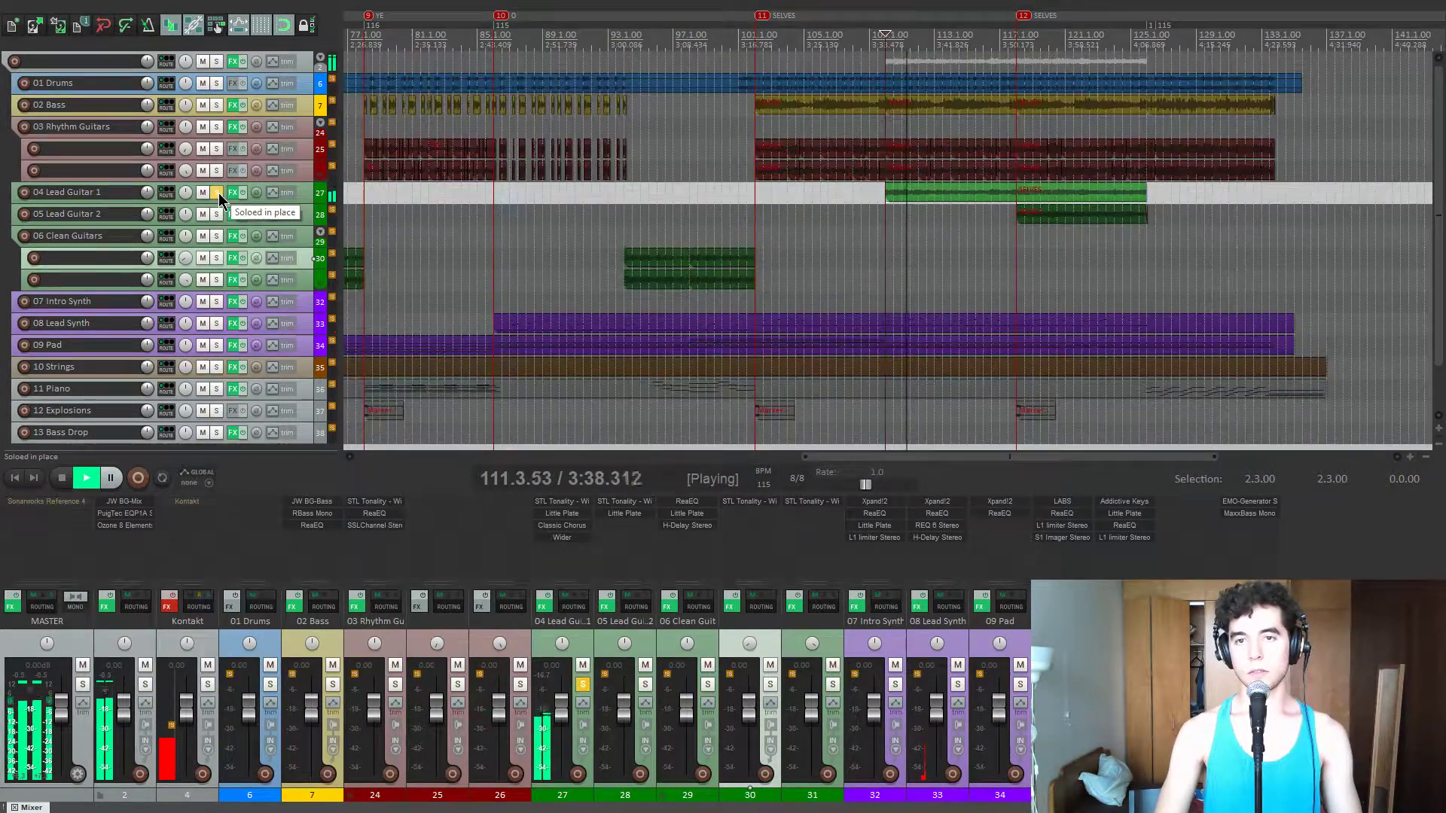
left_click(217, 193)
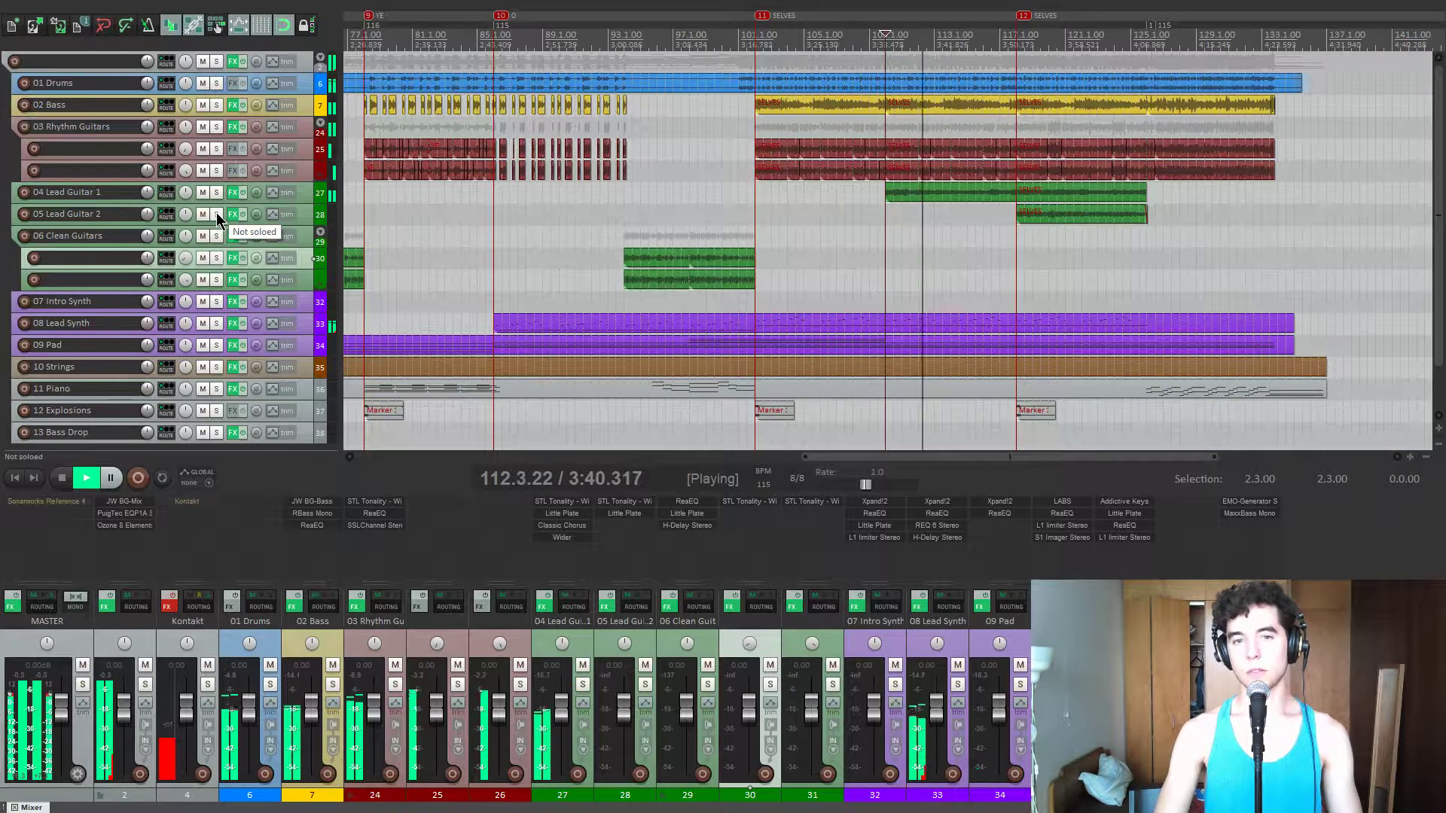
- Play 05 Lead Guitar 2 soloed from marker 12, then unsolo it to hear it in the full mix
left_click(1012, 245)
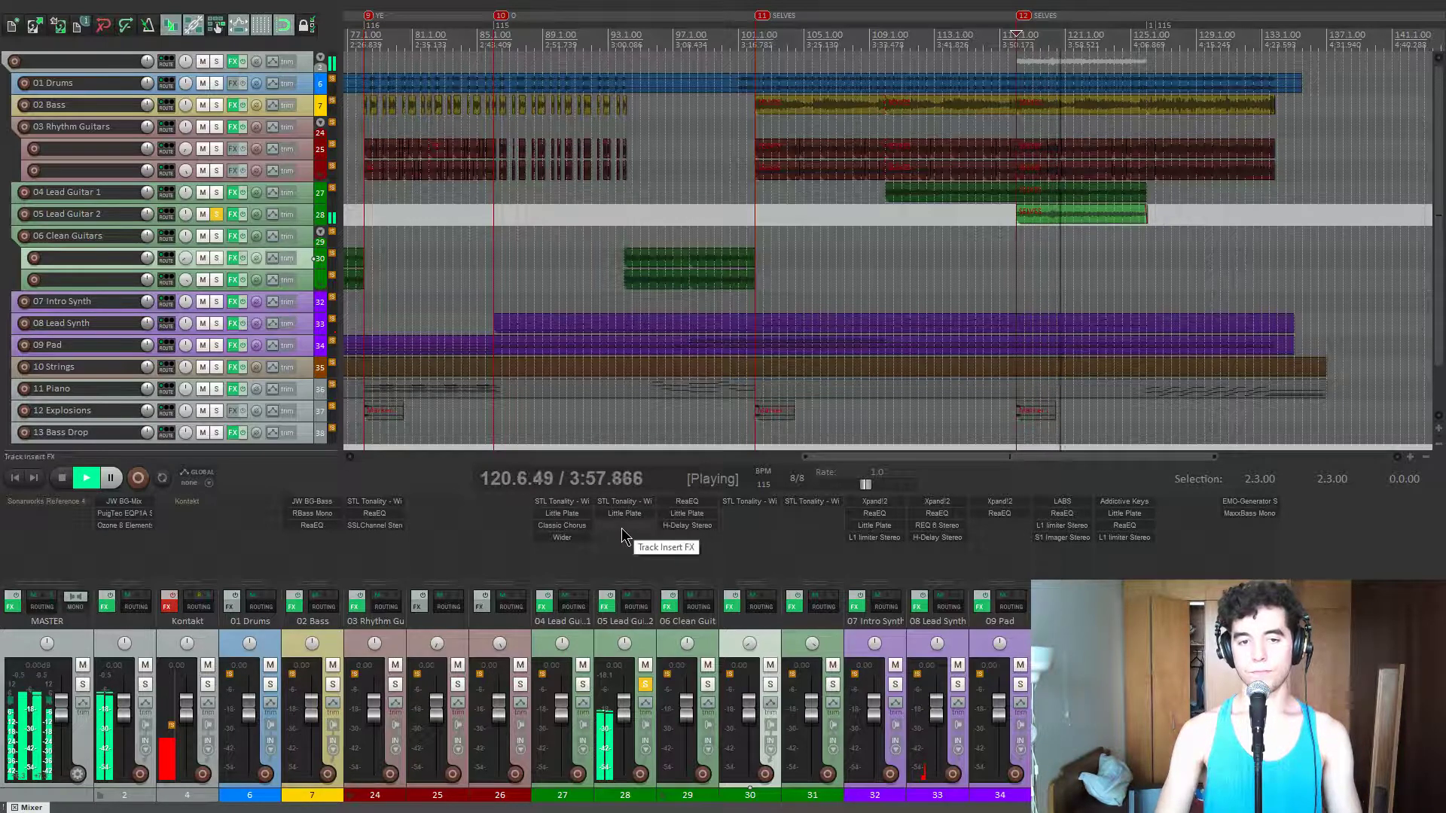
key("space")
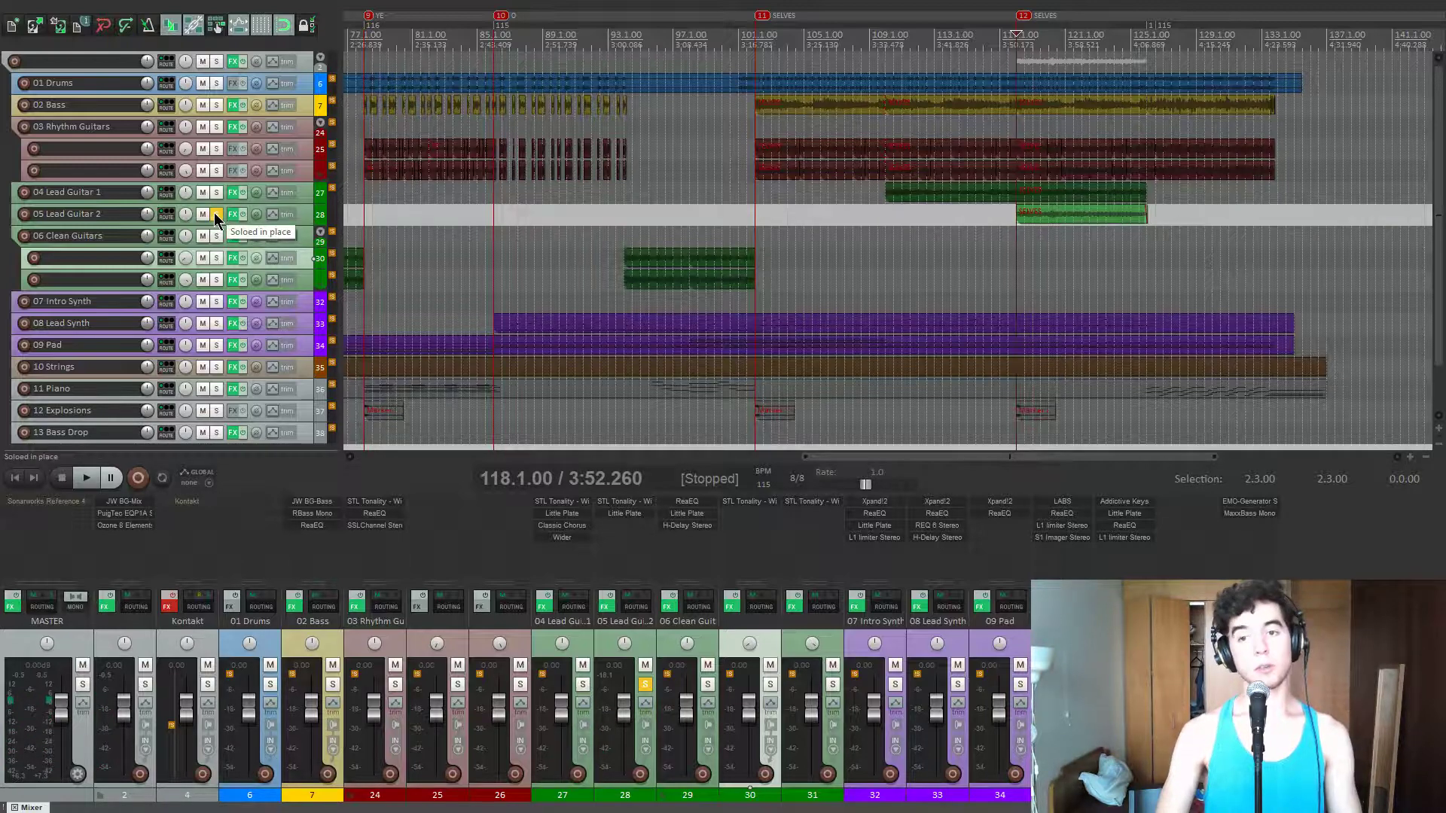
key("space")
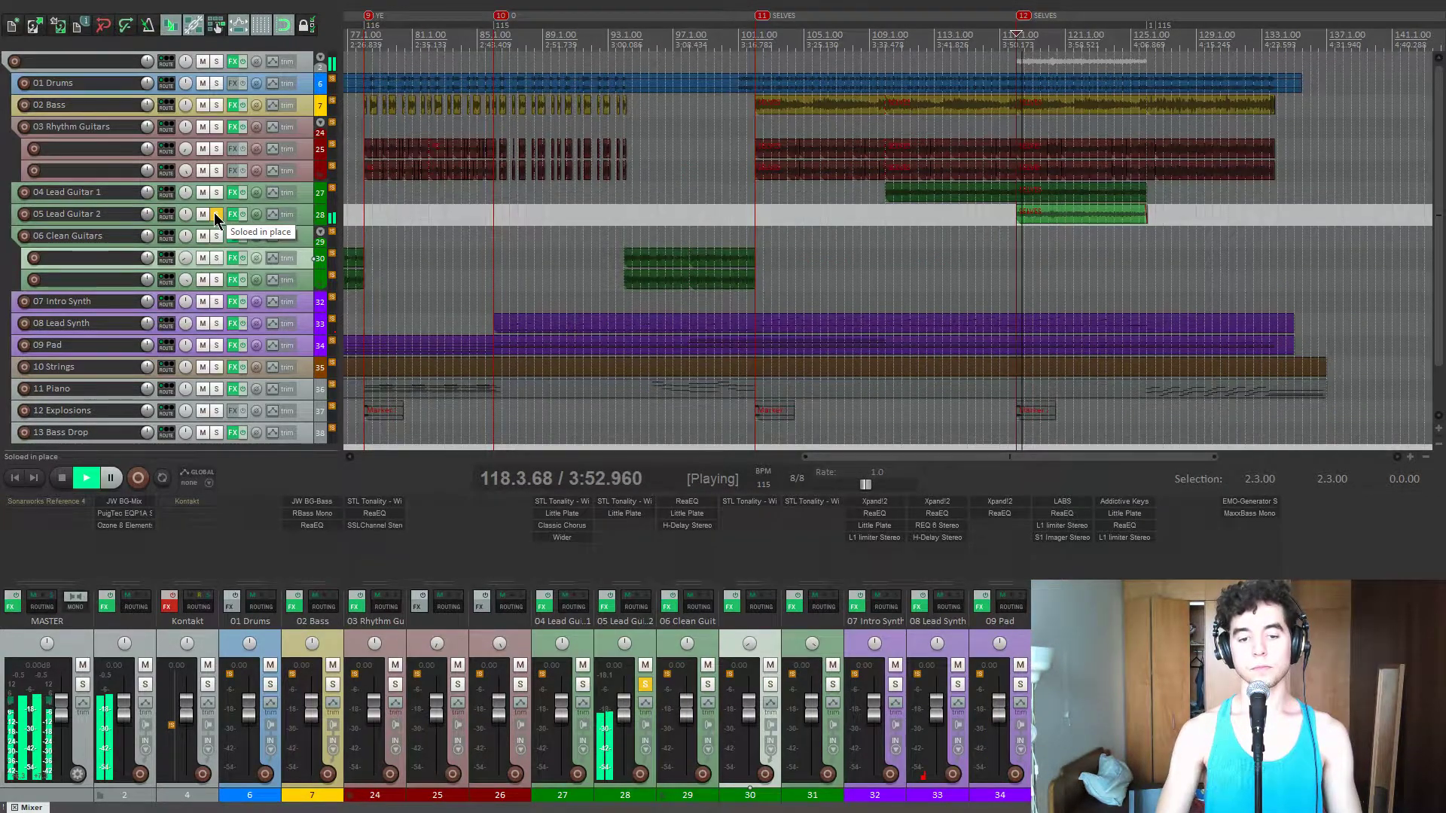
left_click(214, 212)
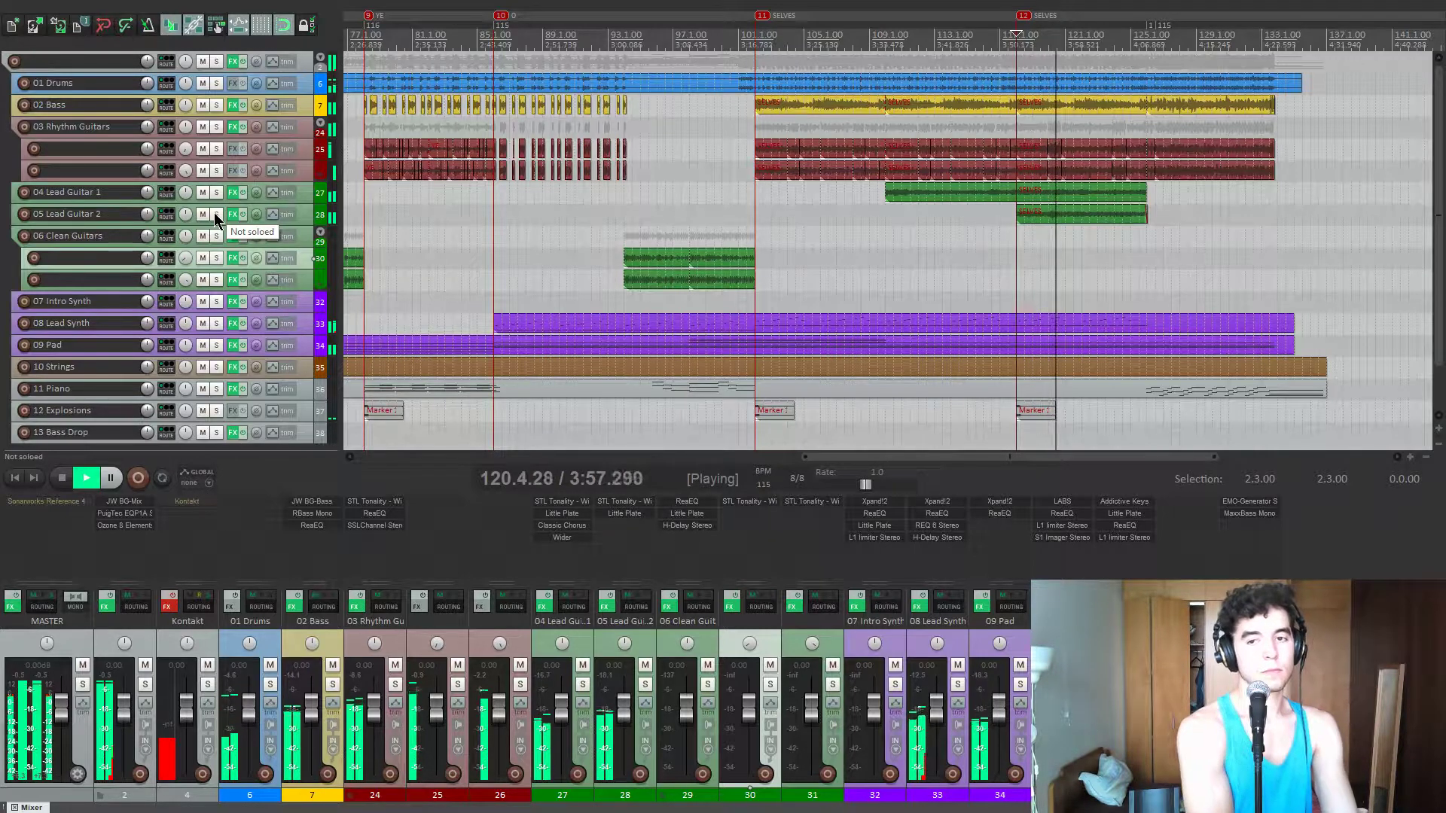
- Play the full mix from bar 74, where the 06 Clean Guitars items begin
scroll(900, 241, "down", 4)
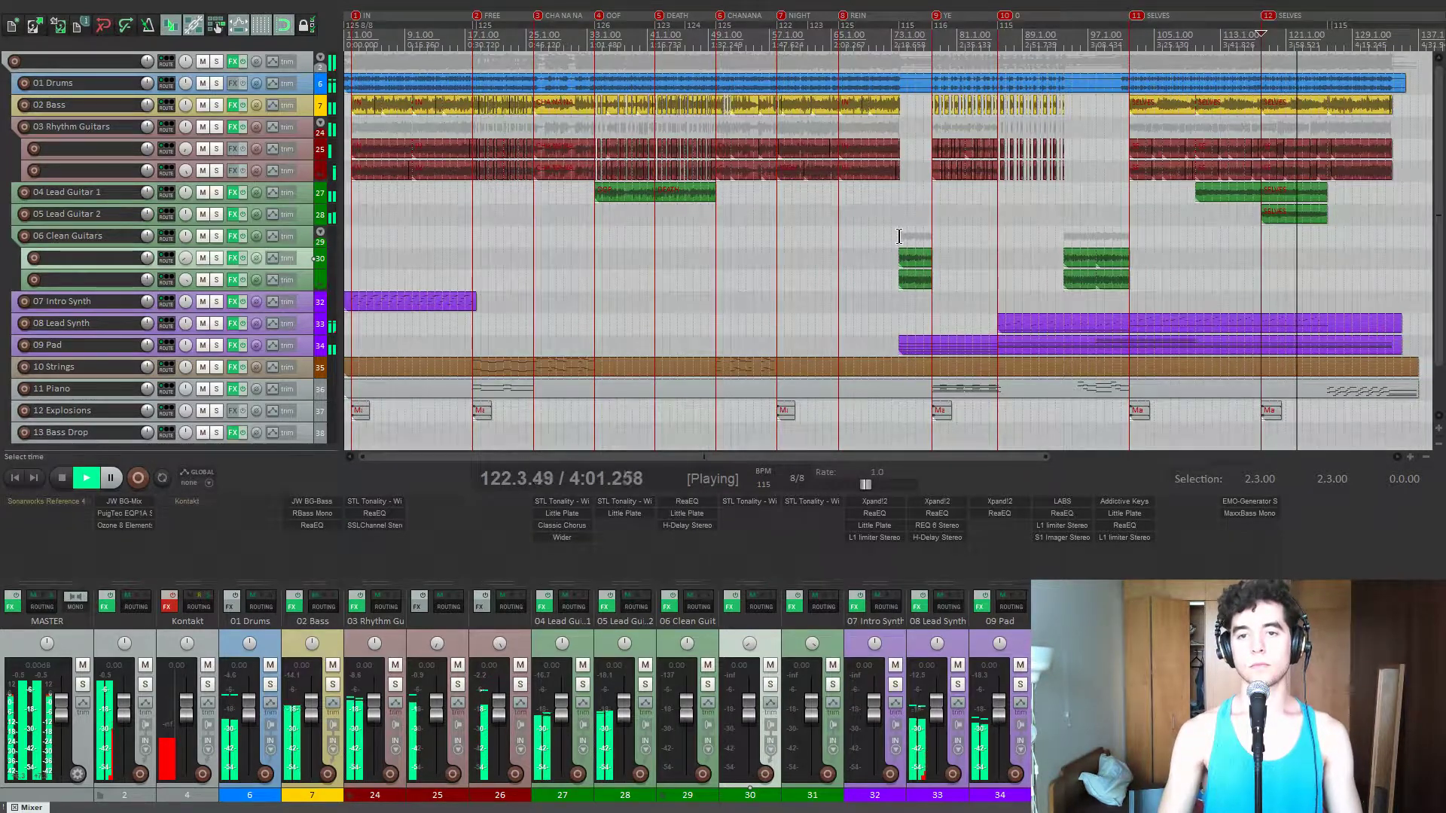
key("space")
left_click(900, 241)
scroll(898, 237, "up", 5)
scroll(898, 237, "up", 3)
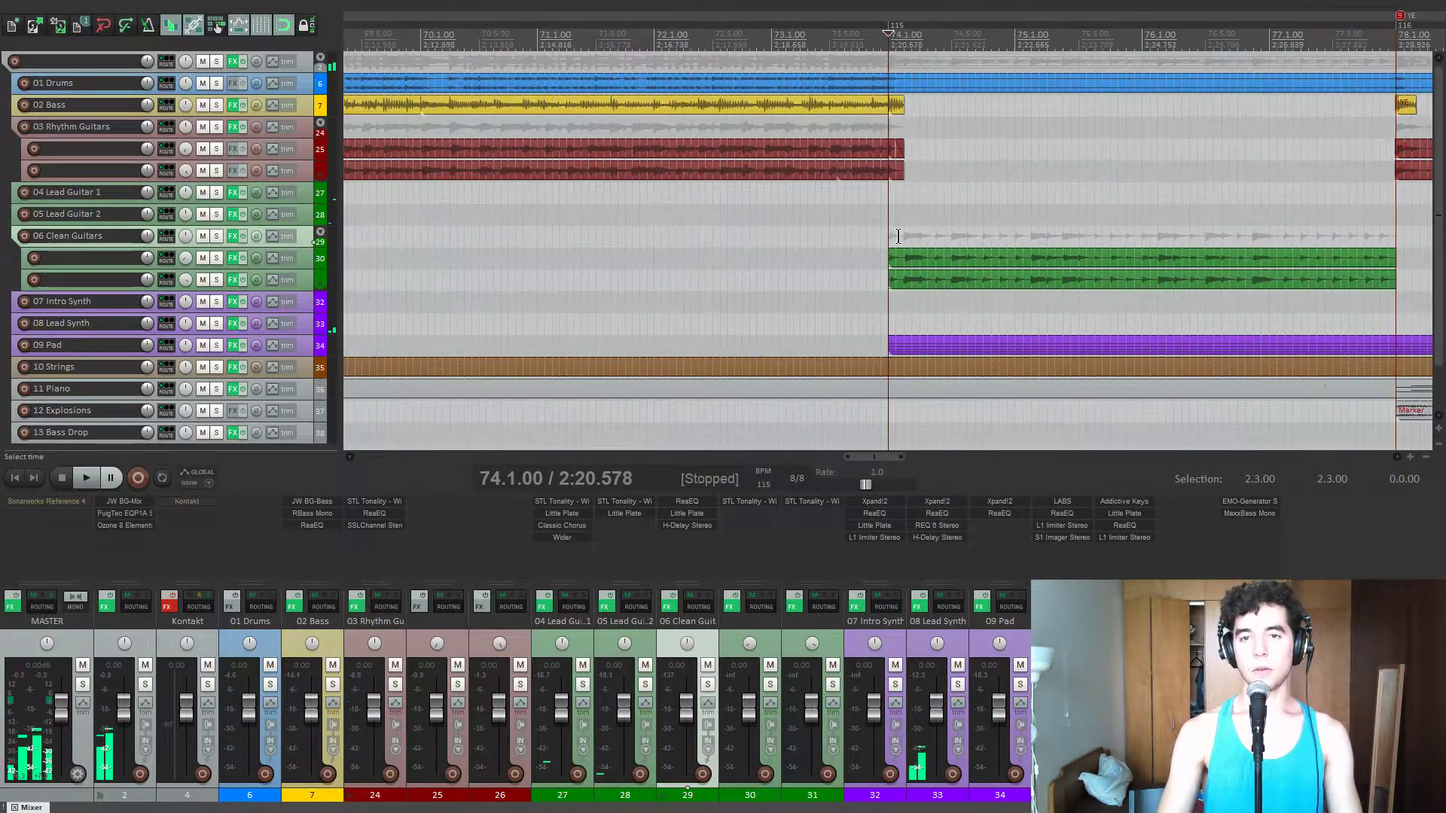
key("space")
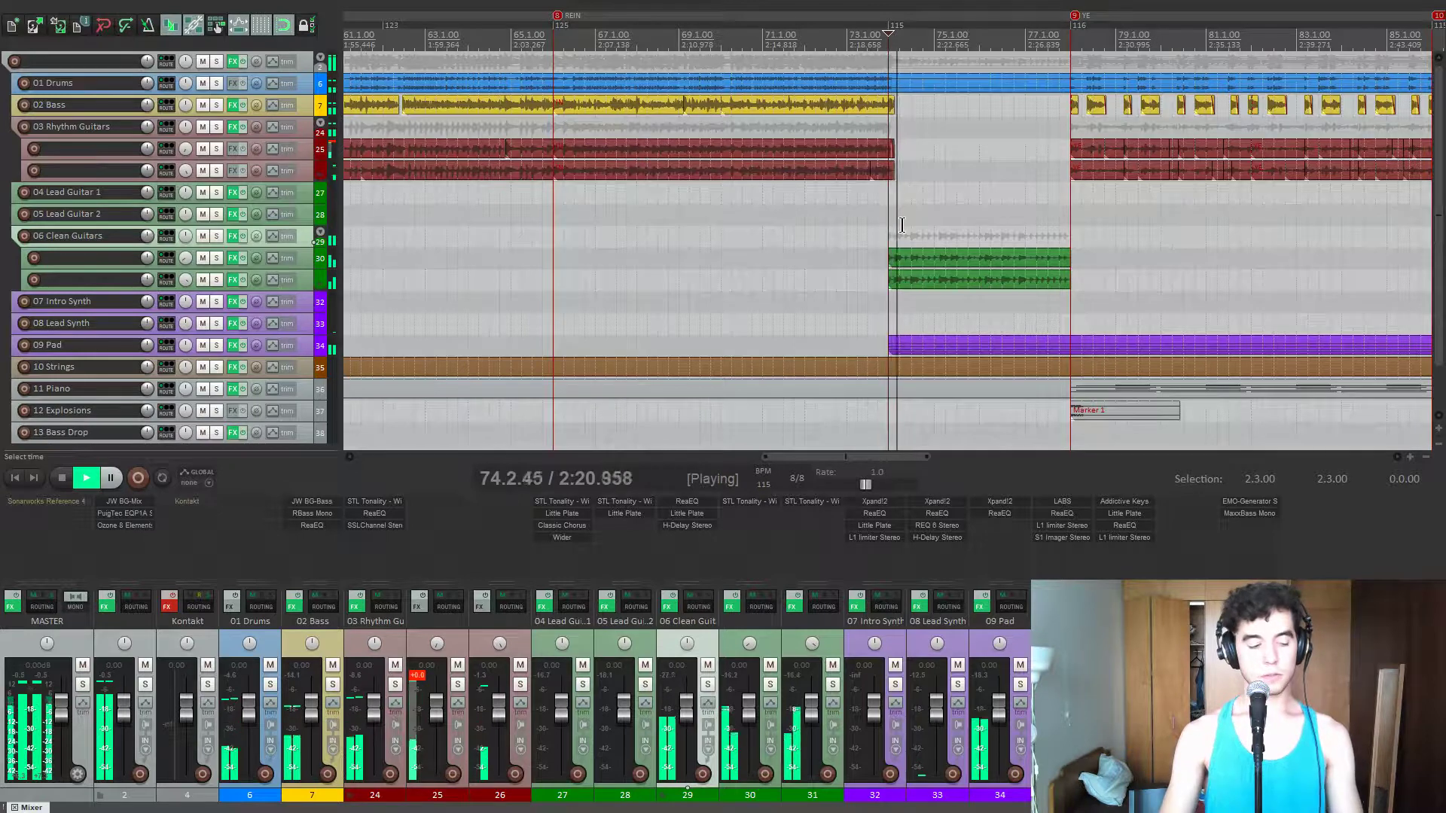
- Open STL Tonality on track 30 of the clean guitars, reposition its window over the arrangement and stop playback
left_click(762, 501)
left_click_drag(576, 61, 708, 78)
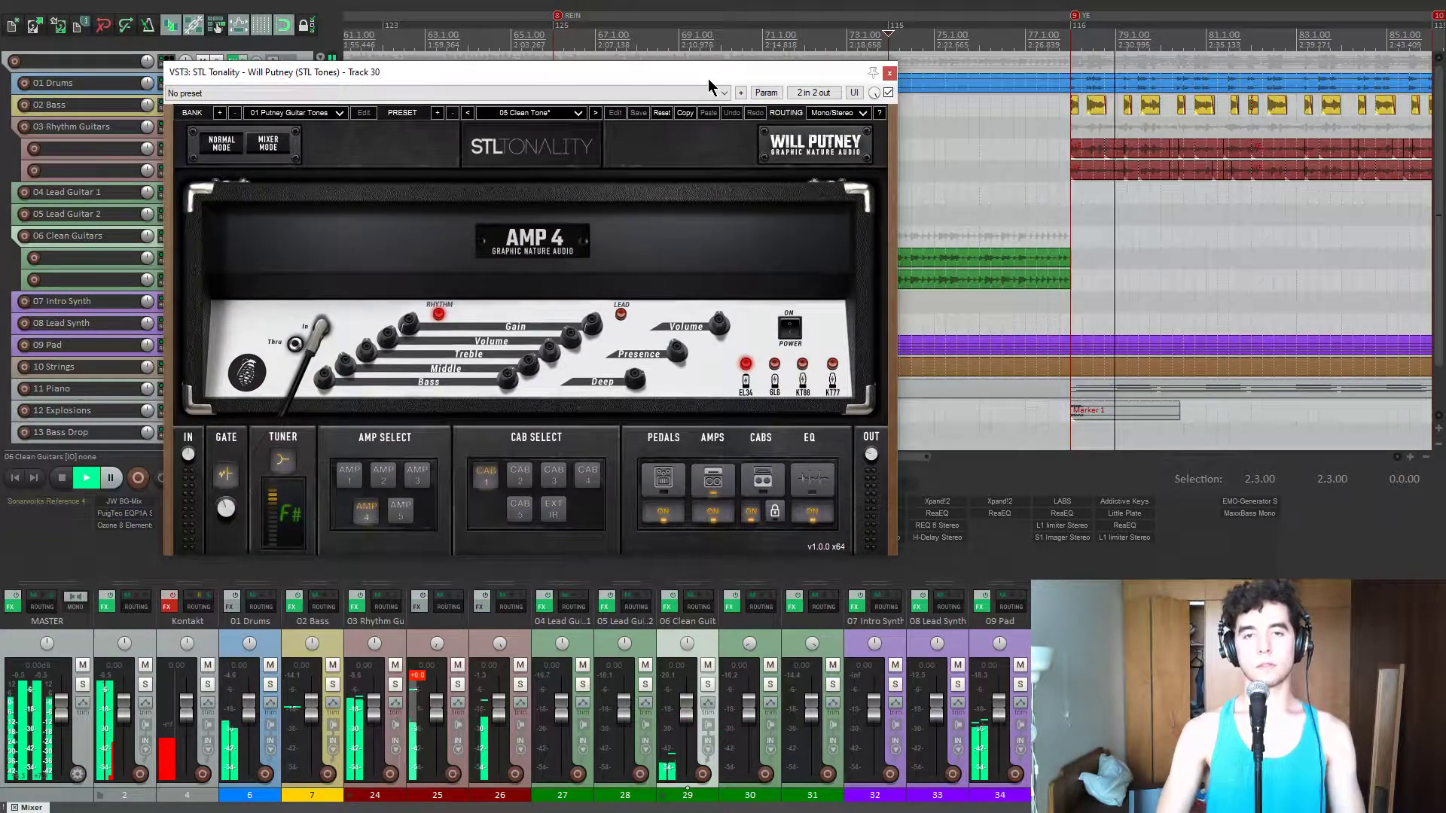
left_click_drag(708, 78, 673, 66)
key("space")
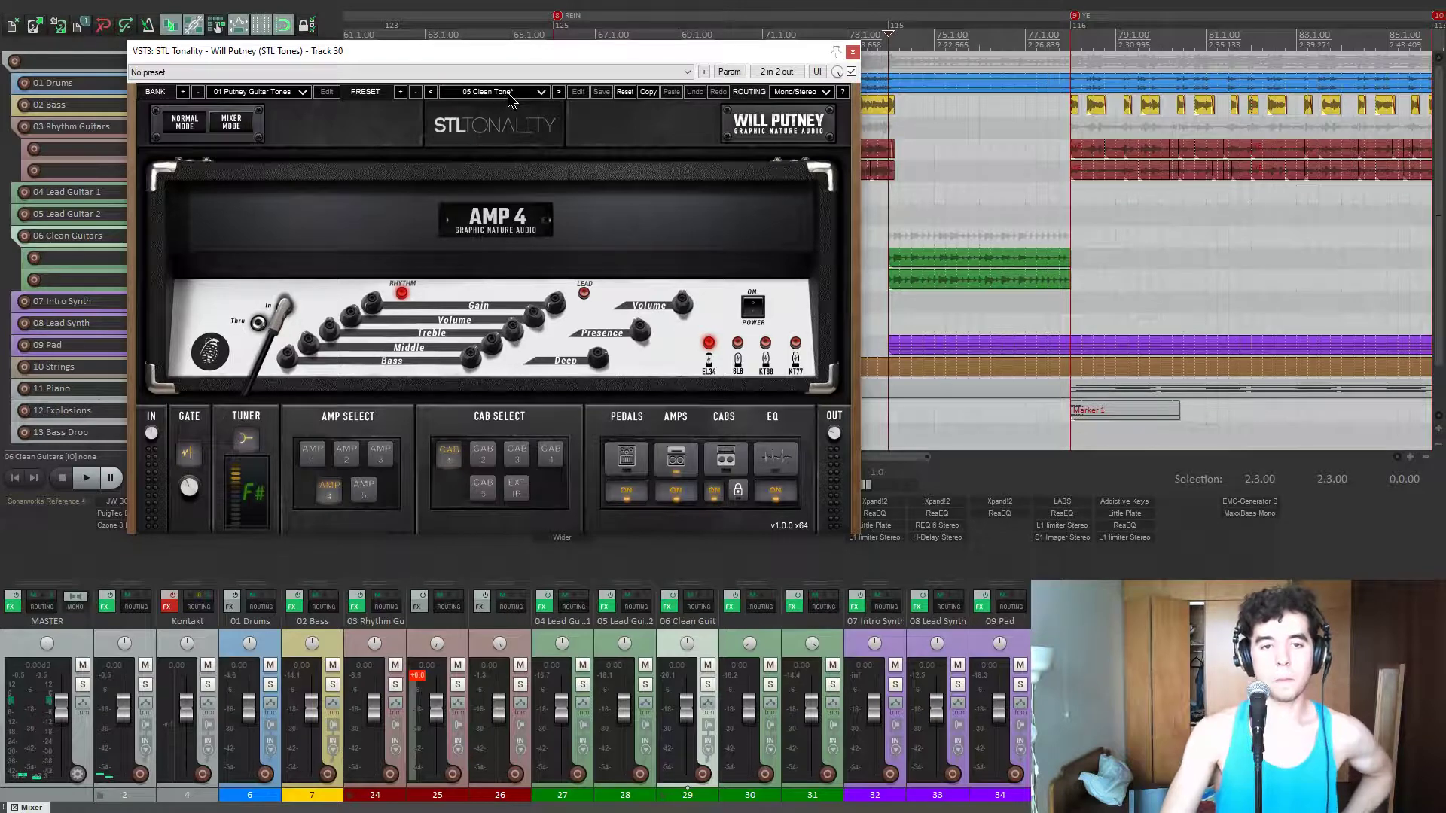
left_click_drag(525, 55, 527, 61)
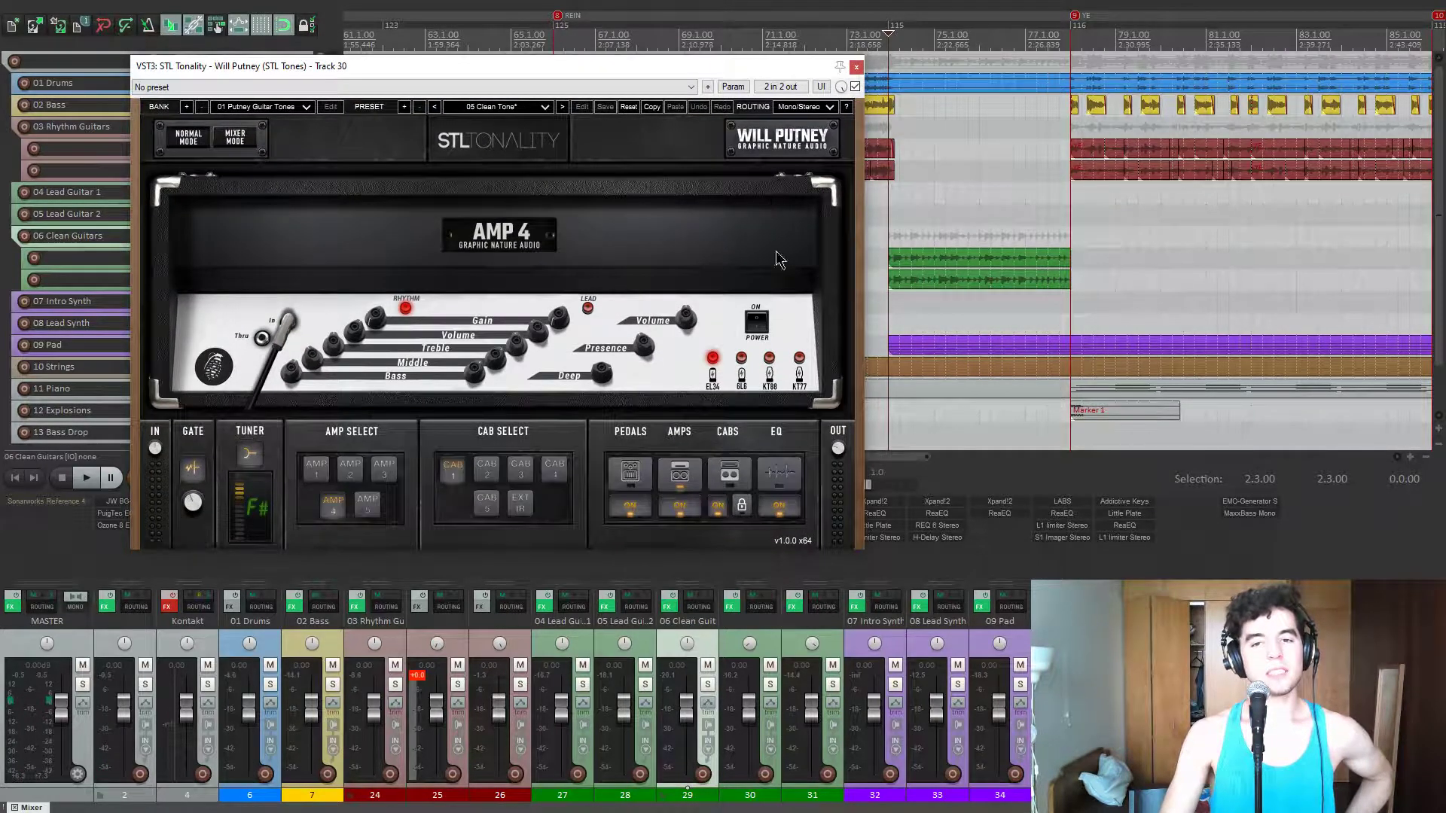
- Solo 06 Clean Guitars and listen to the section from bar 74
left_click(708, 685)
key("space")
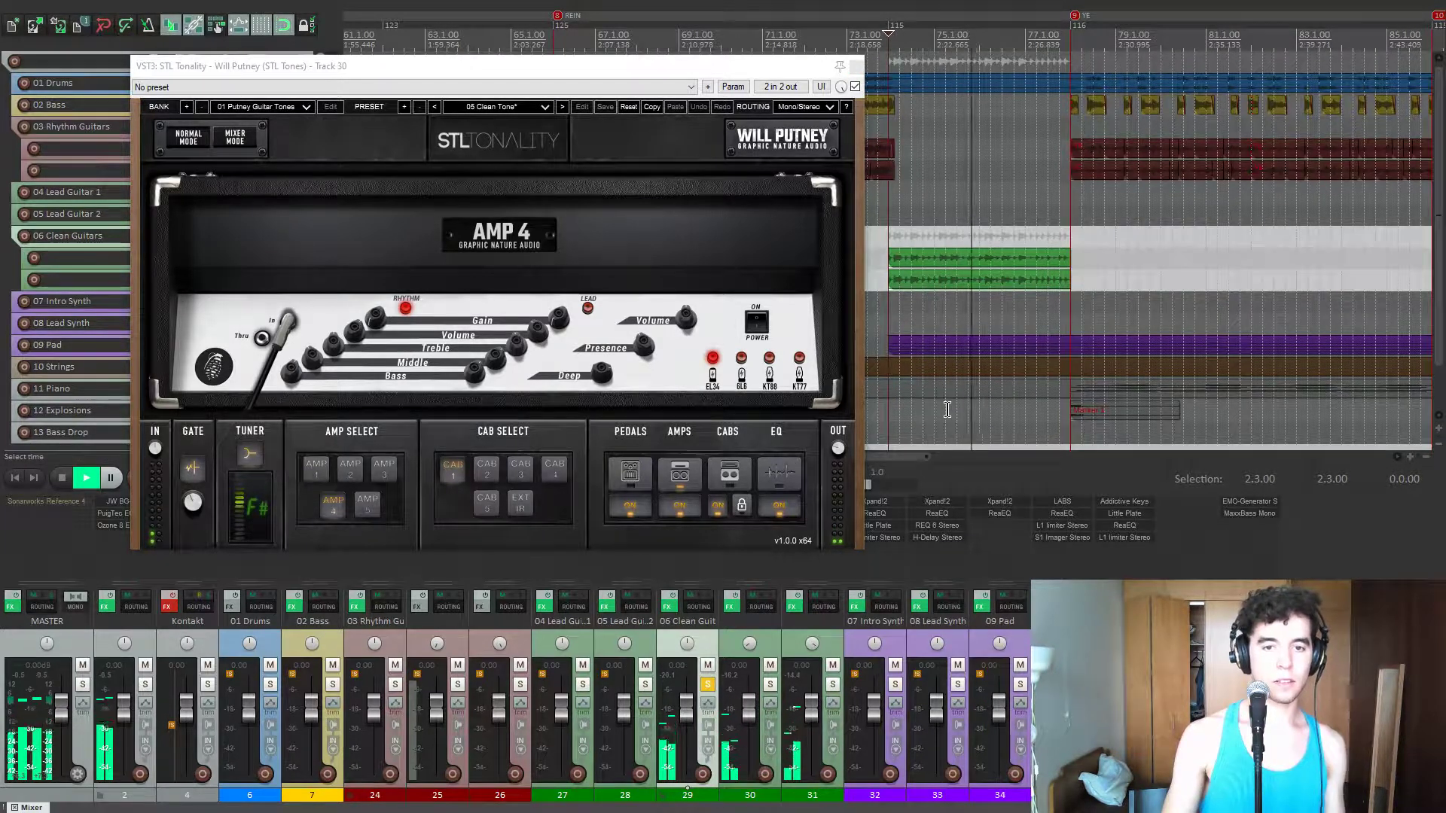
key("space")
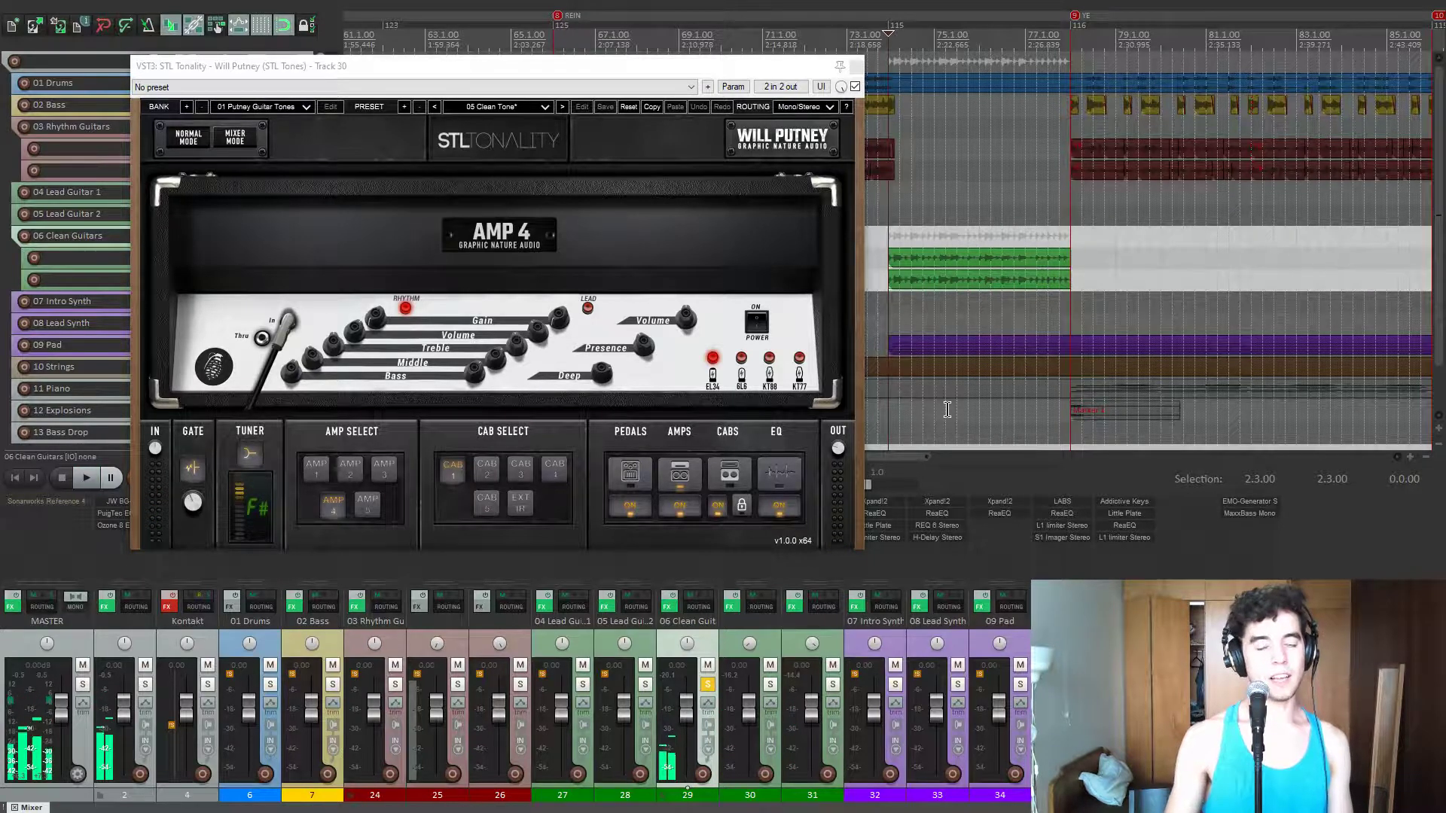
- Examine the amp controls and cabinet selection of STL Tonality on track 30 and close its window
left_click(376, 324)
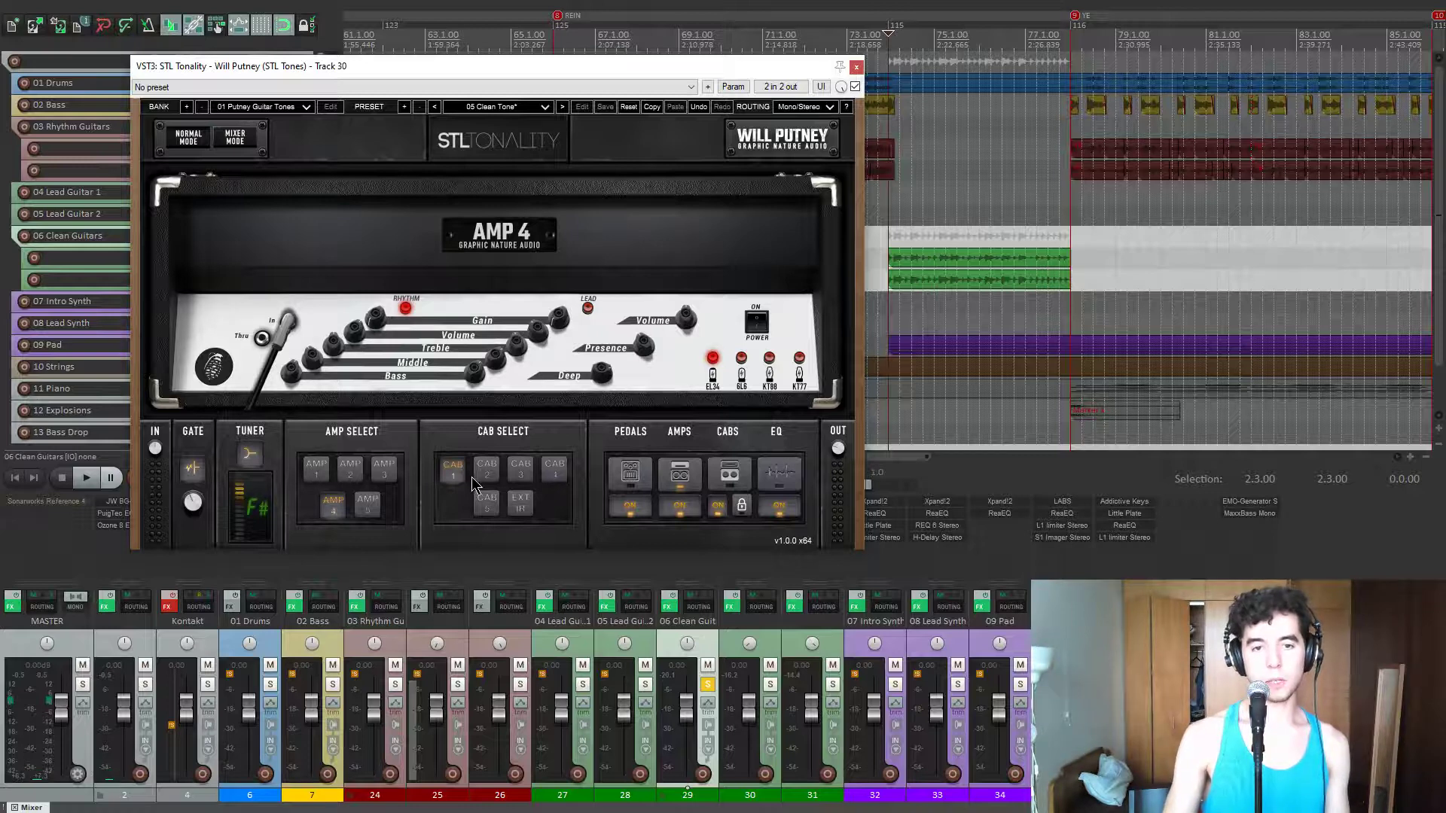
left_click(727, 475)
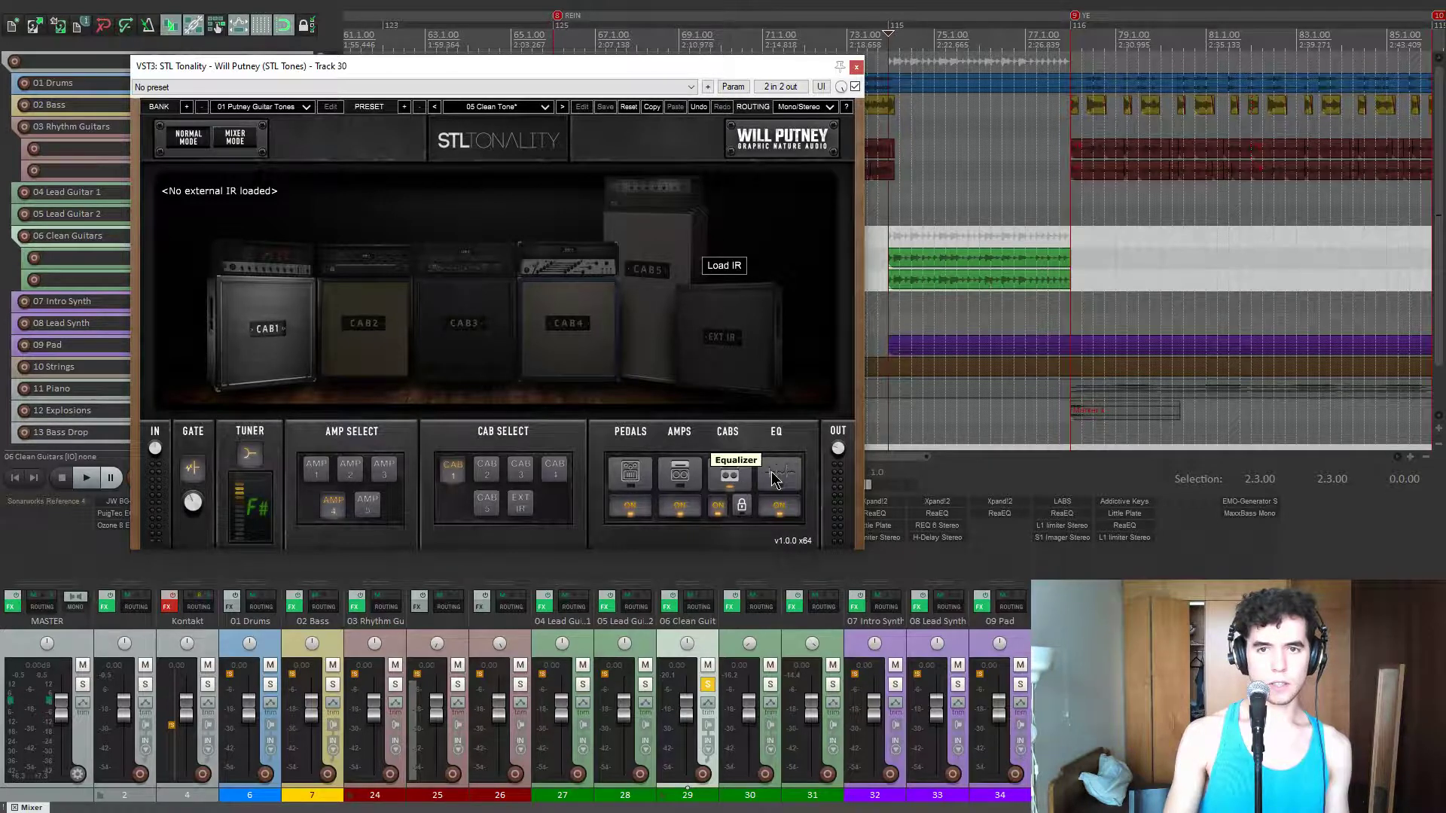
left_click(856, 66)
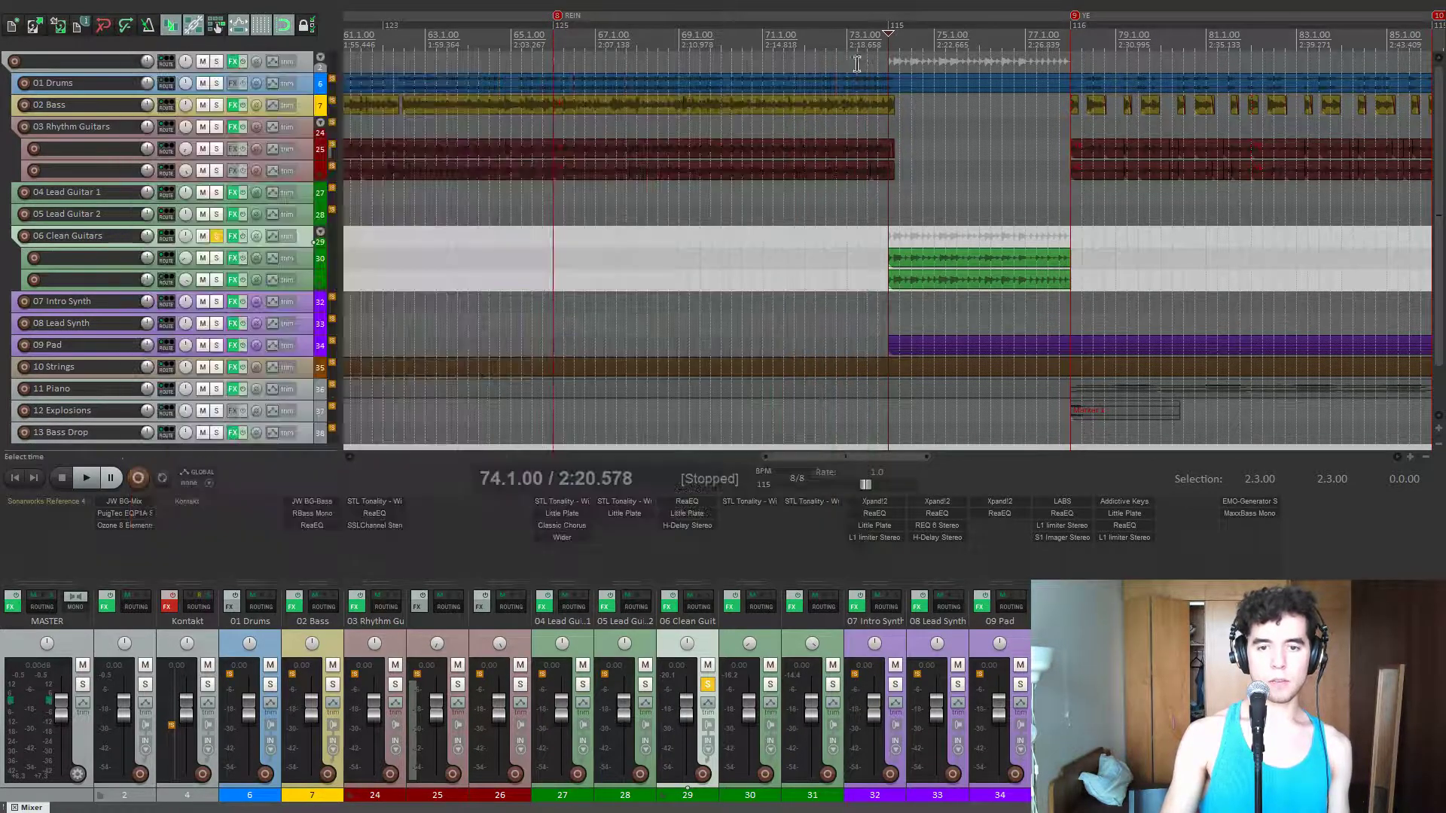
- Inspect Little Plate and H-Delay Stereo on 06 Clean Guitars, playing the soloed guitars from bar 74 for the delay
left_click(678, 513)
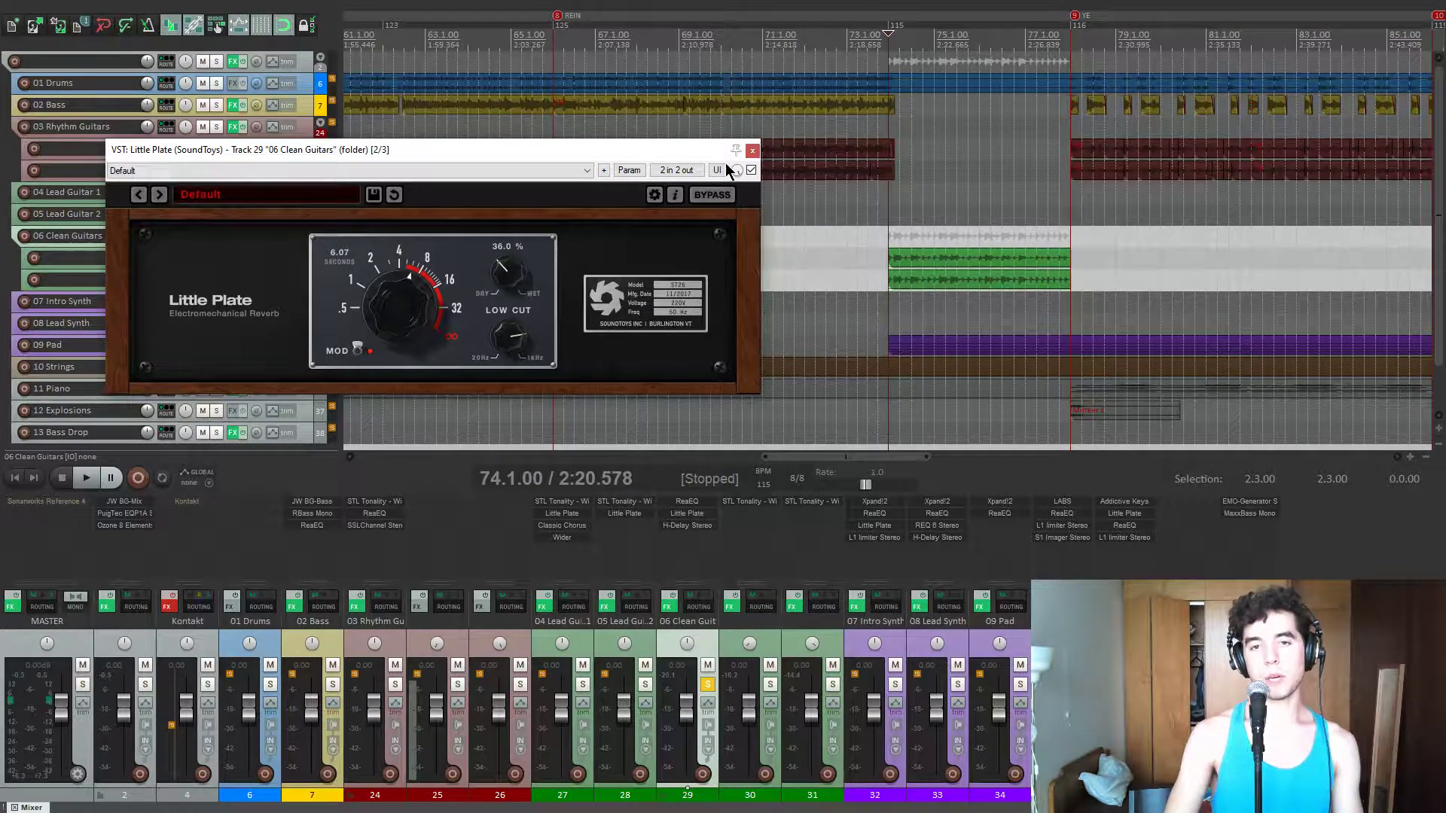
left_click(753, 150)
key("space")
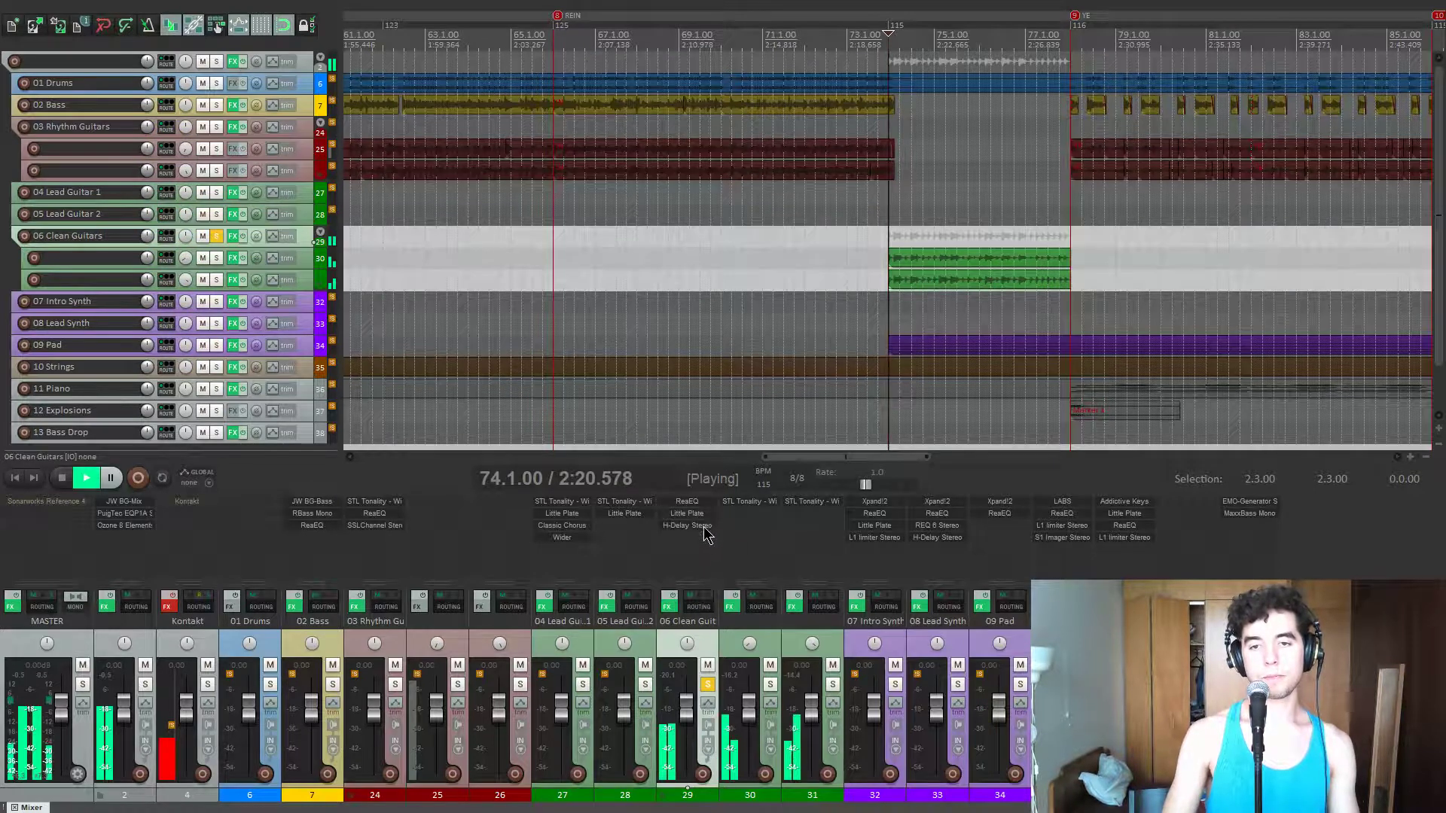
left_click(704, 525)
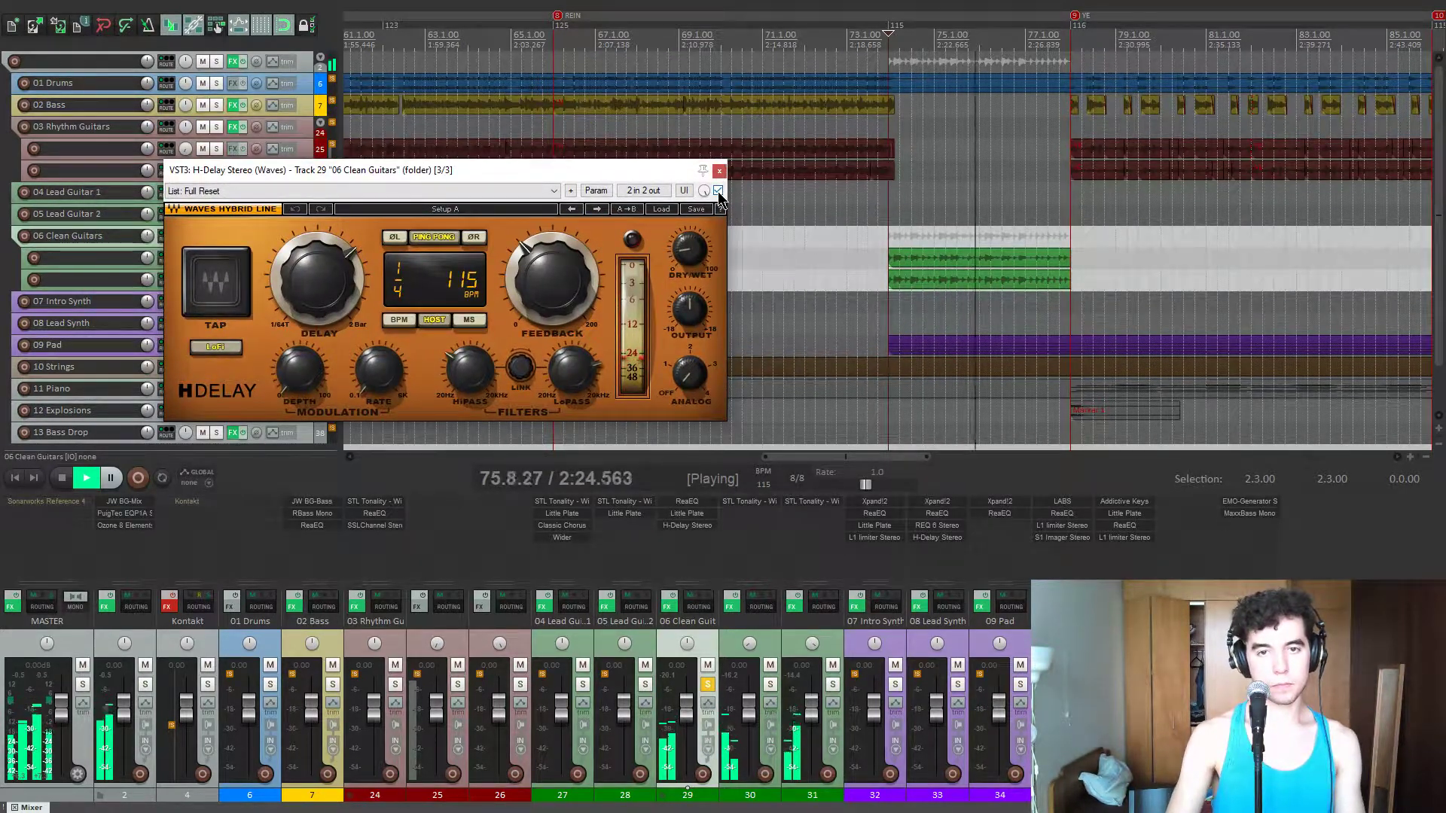
key("space")
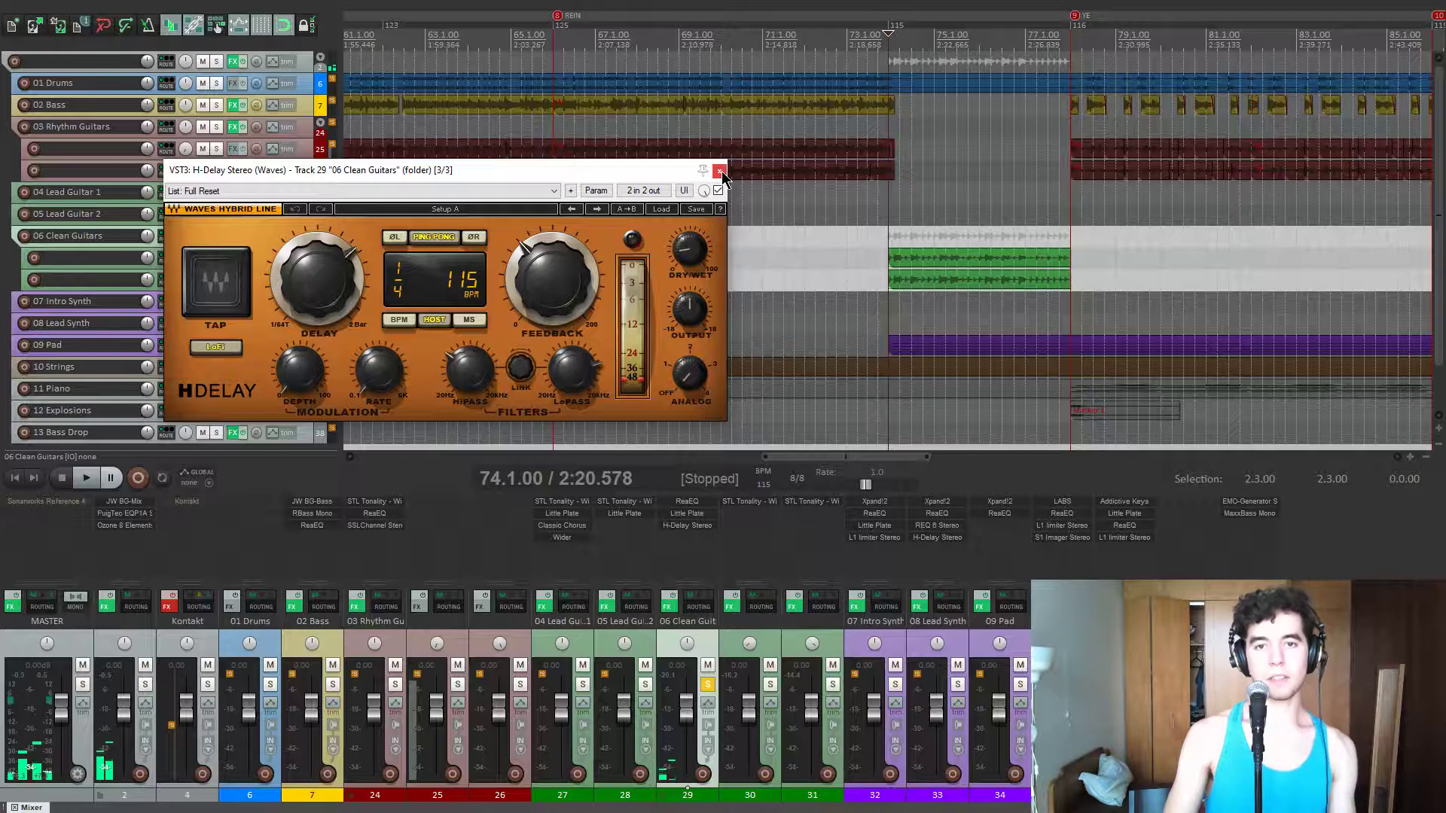
left_click(719, 170)
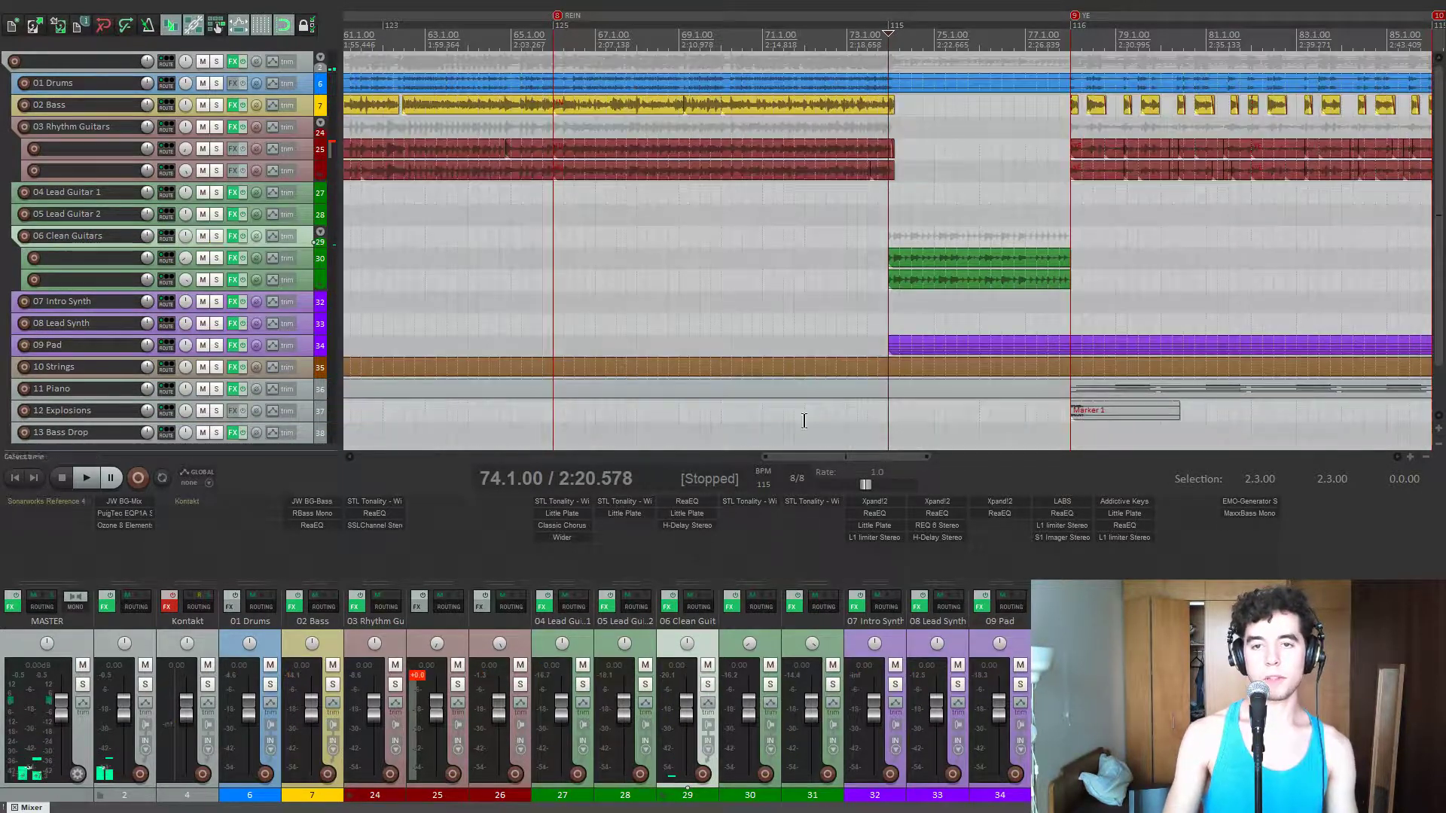
- Play the full mix from bar 74 with 06 Clean Guitars unsoloed, and stop playback in the following section
key("space")
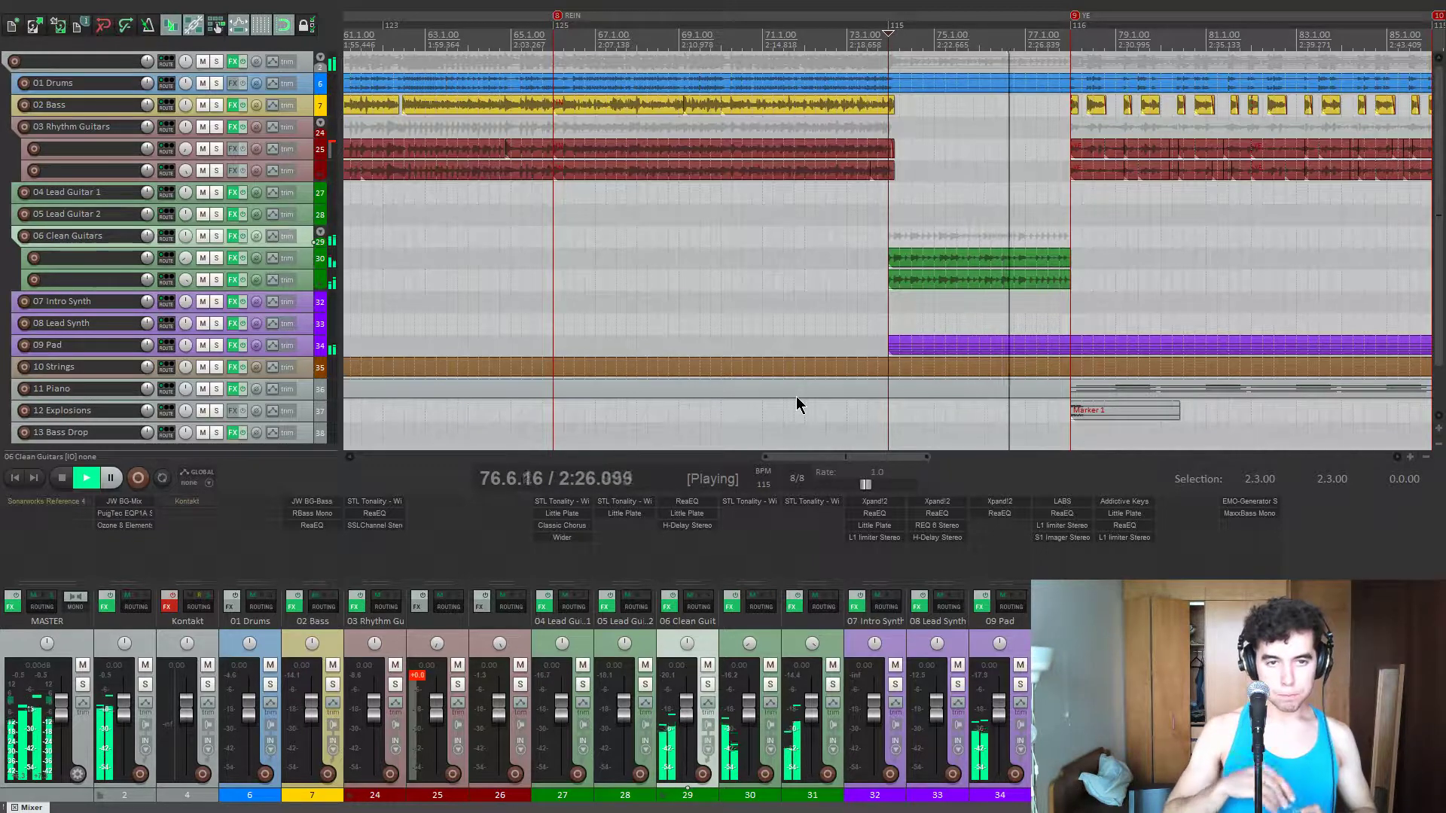
scroll(745, 358, "down", 10)
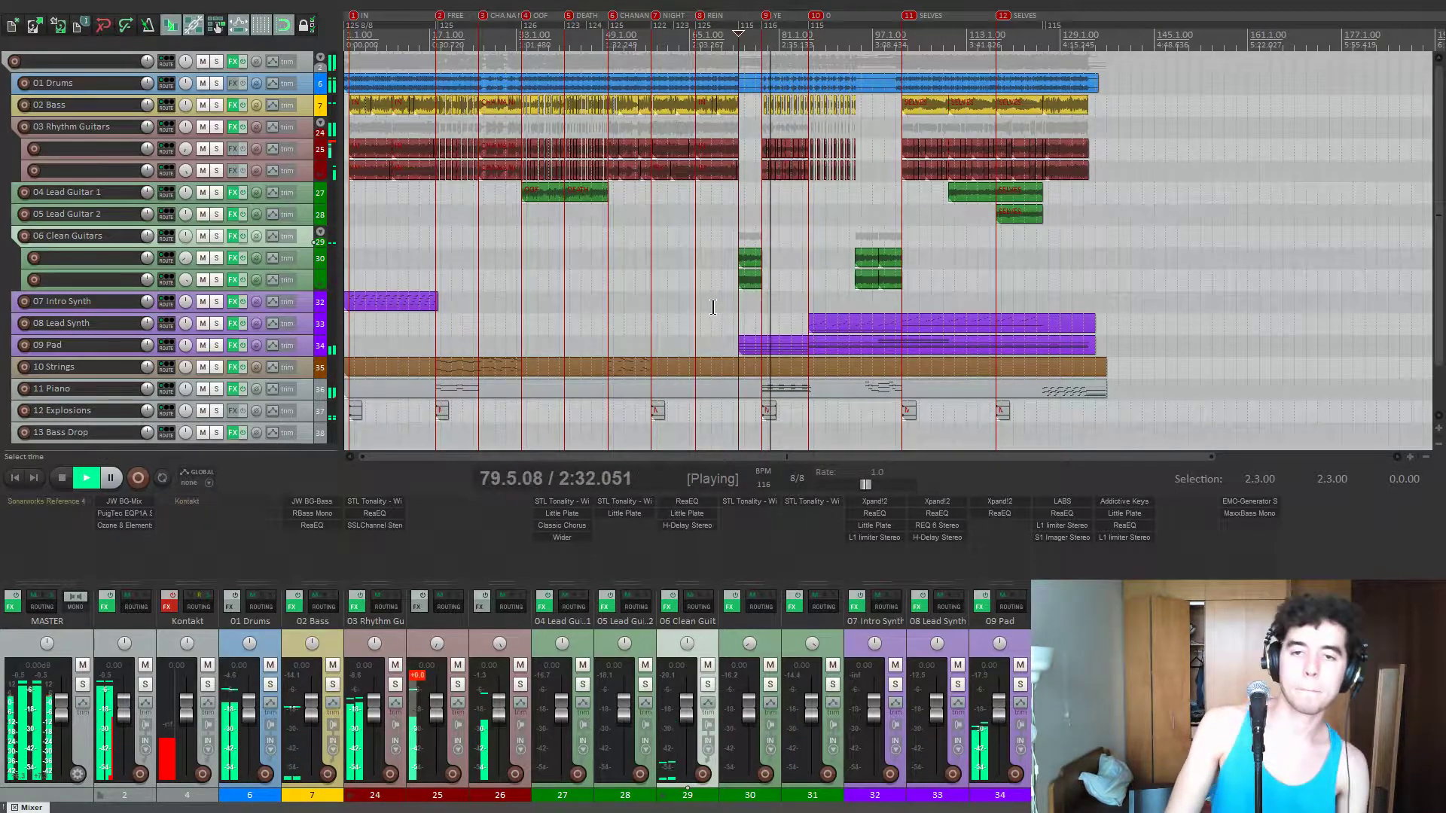
key("space")
- Solo 07 Intro Synth and play it from marker 1
key("1")
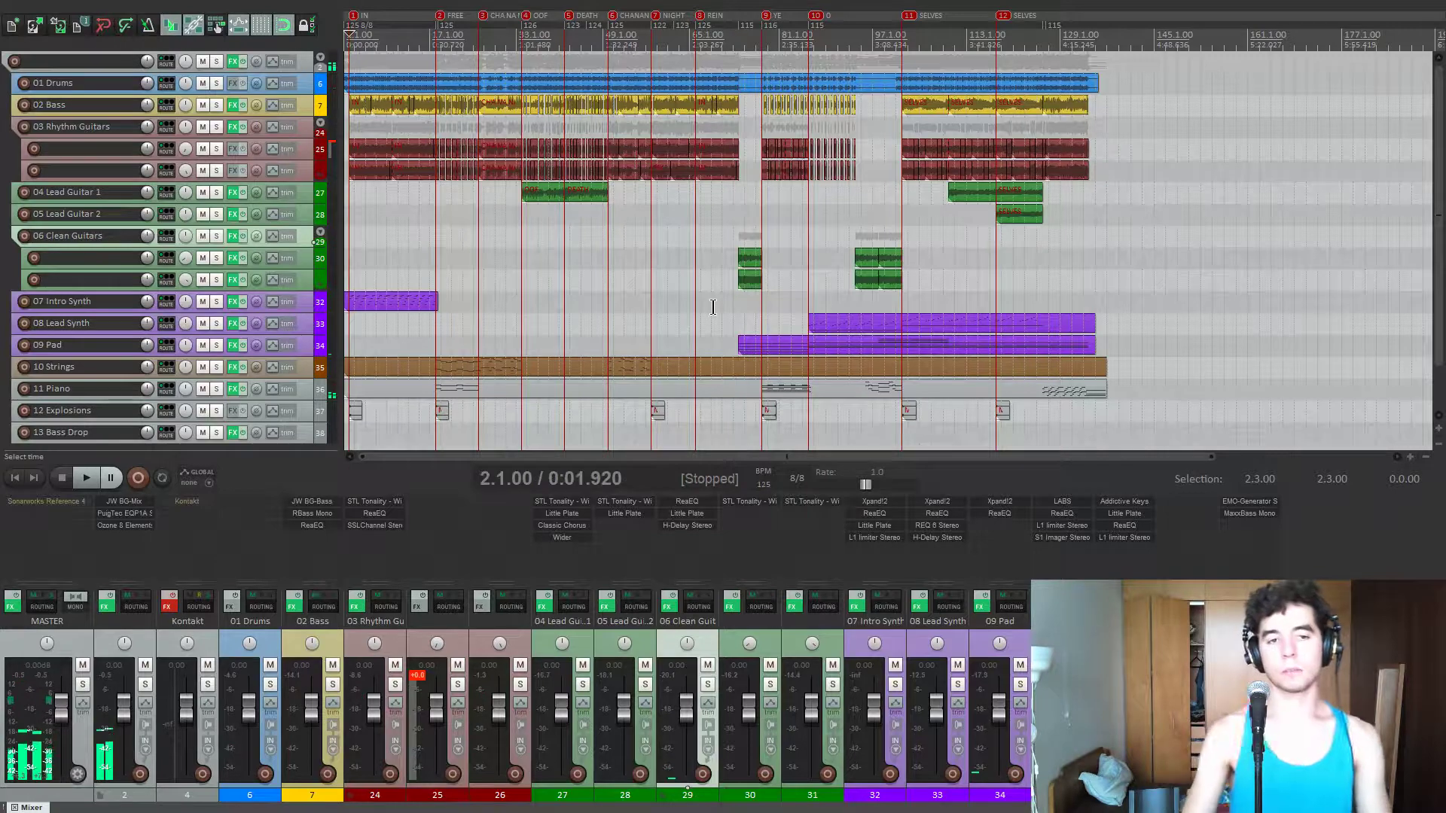
scroll(680, 304, "up", 5)
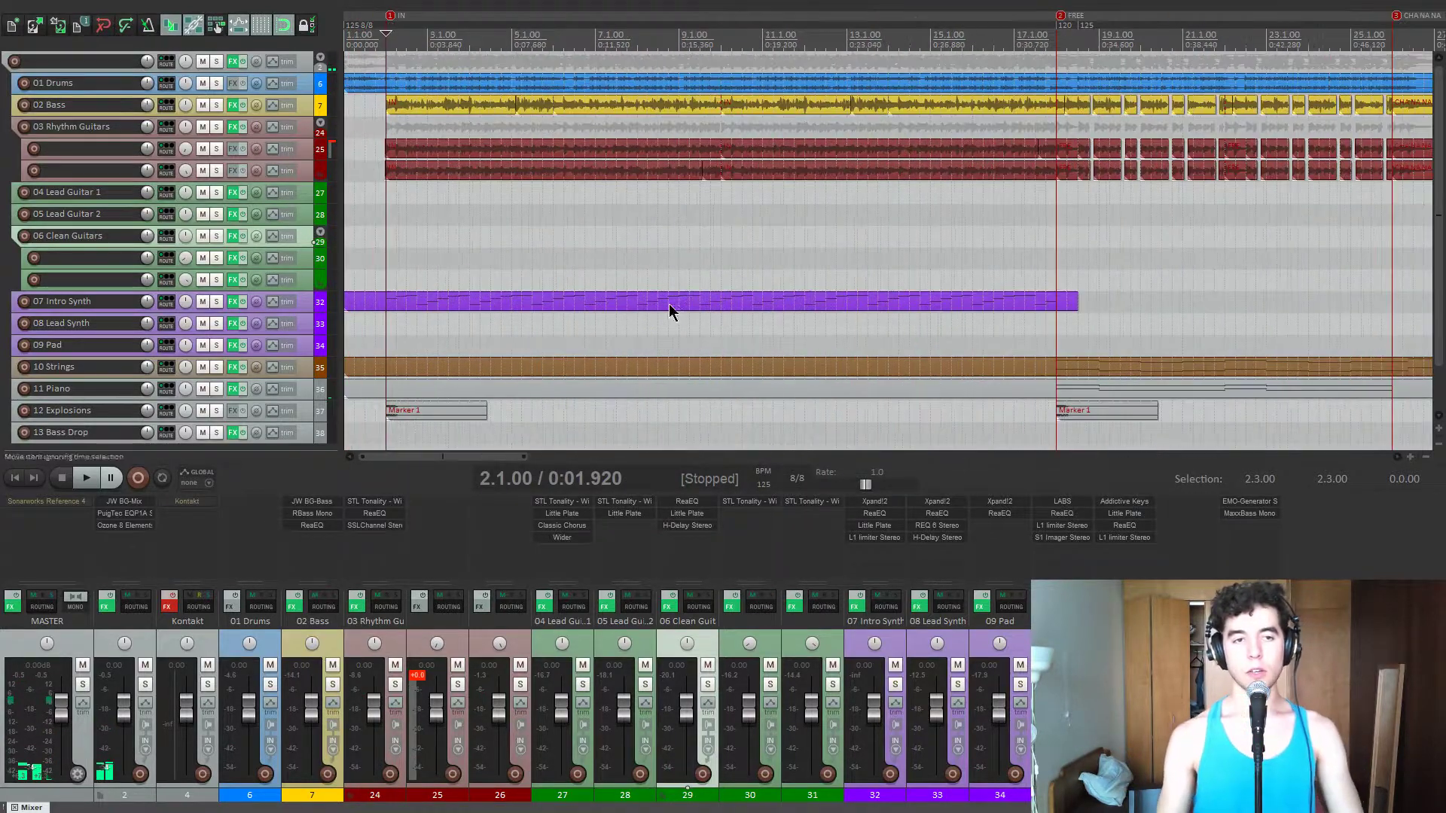
left_click(216, 301)
left_click(396, 264)
key("space")
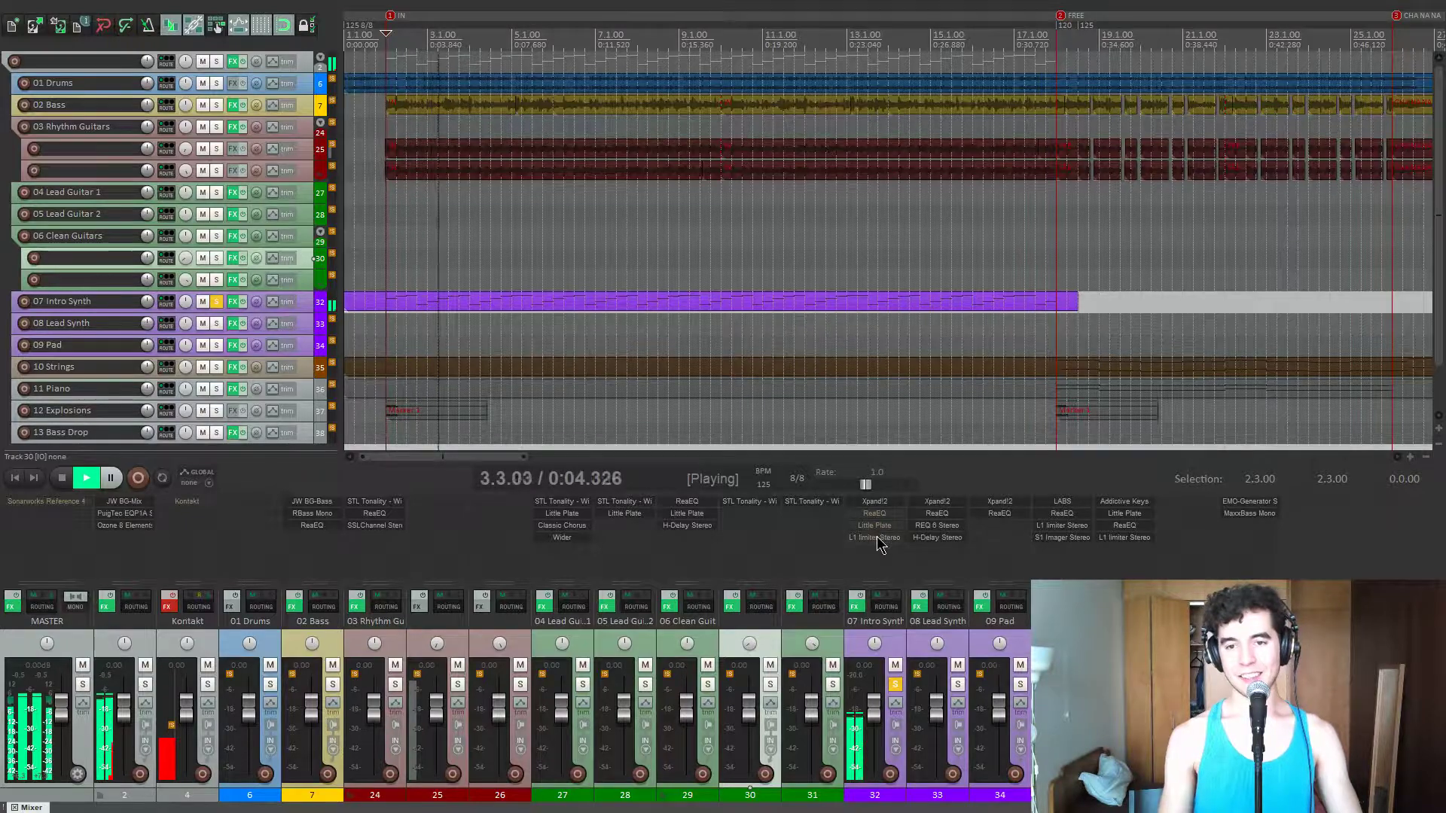
- Examine the Xpand!2 instrument on 07 Intro Synth while playing the soloed synth, and close its window
left_click(874, 501)
left_click_drag(420, 79, 631, 137)
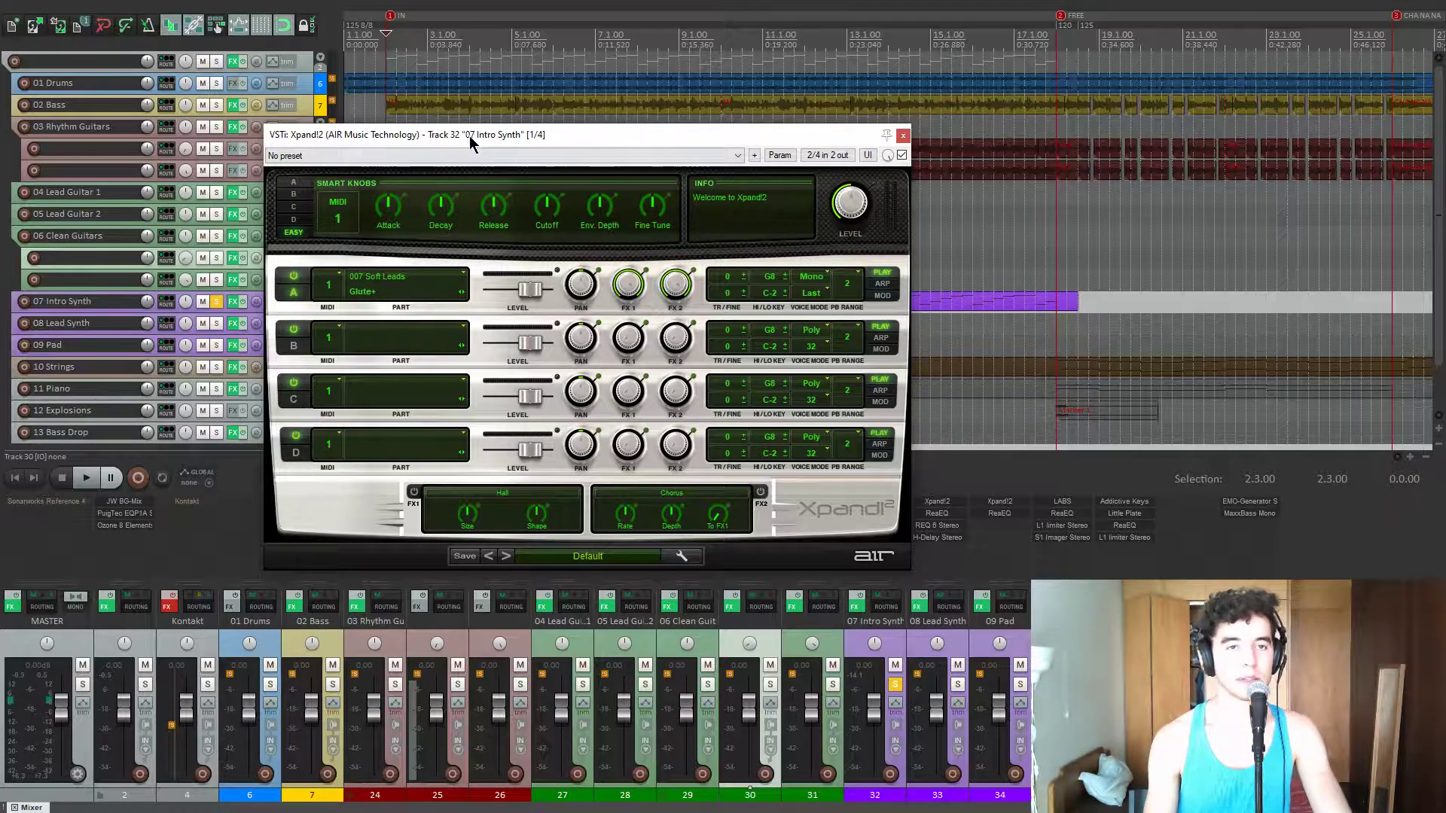
key("space")
left_click_drag(469, 136, 335, 110)
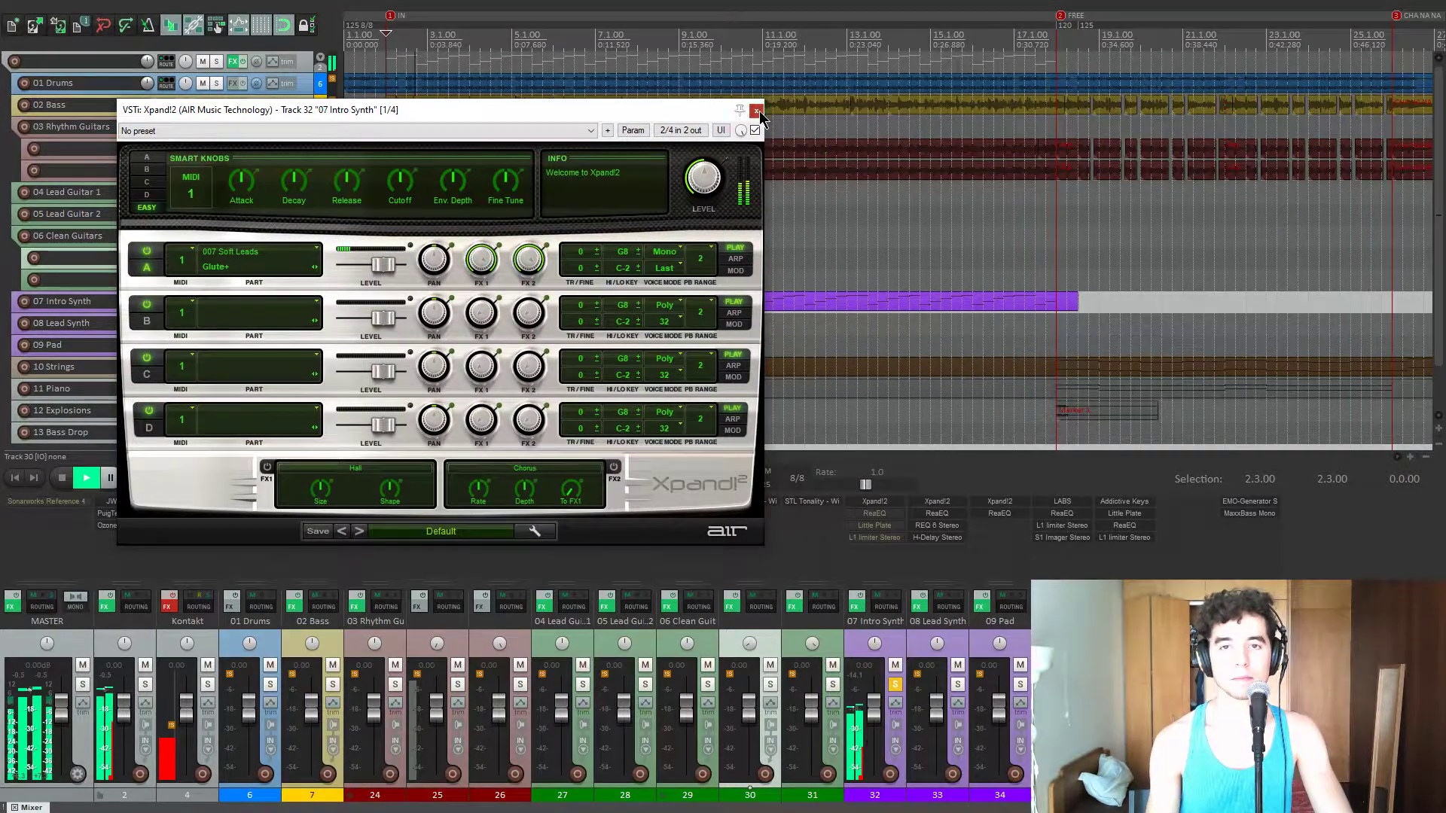
left_click(758, 111)
- Enable ReaEQ on 07 Intro Synth, examine its high-pass filter while playing the soloed synth, and close its window
left_click(874, 513)
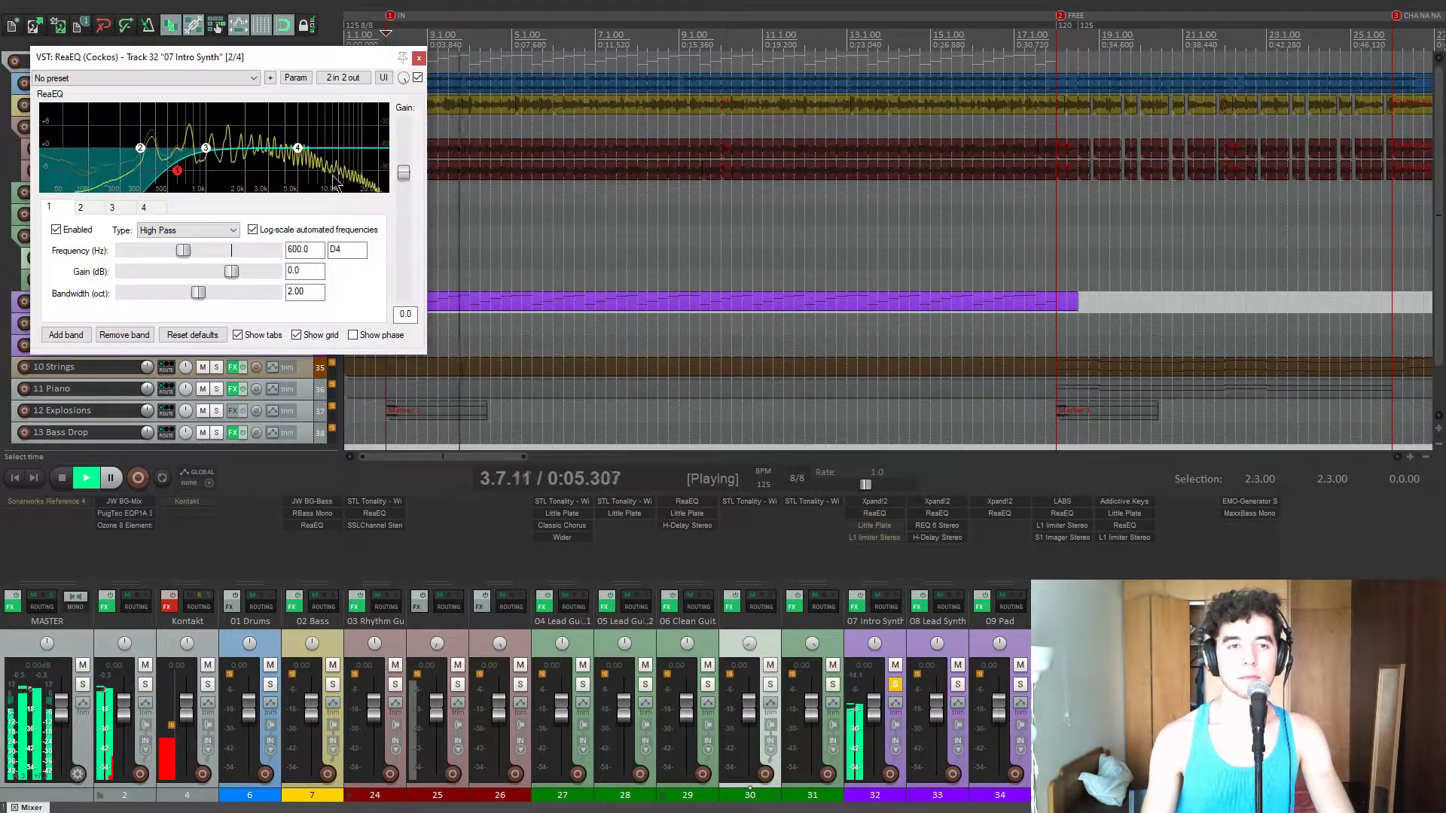
left_click_drag(353, 57, 458, 340)
key("space")
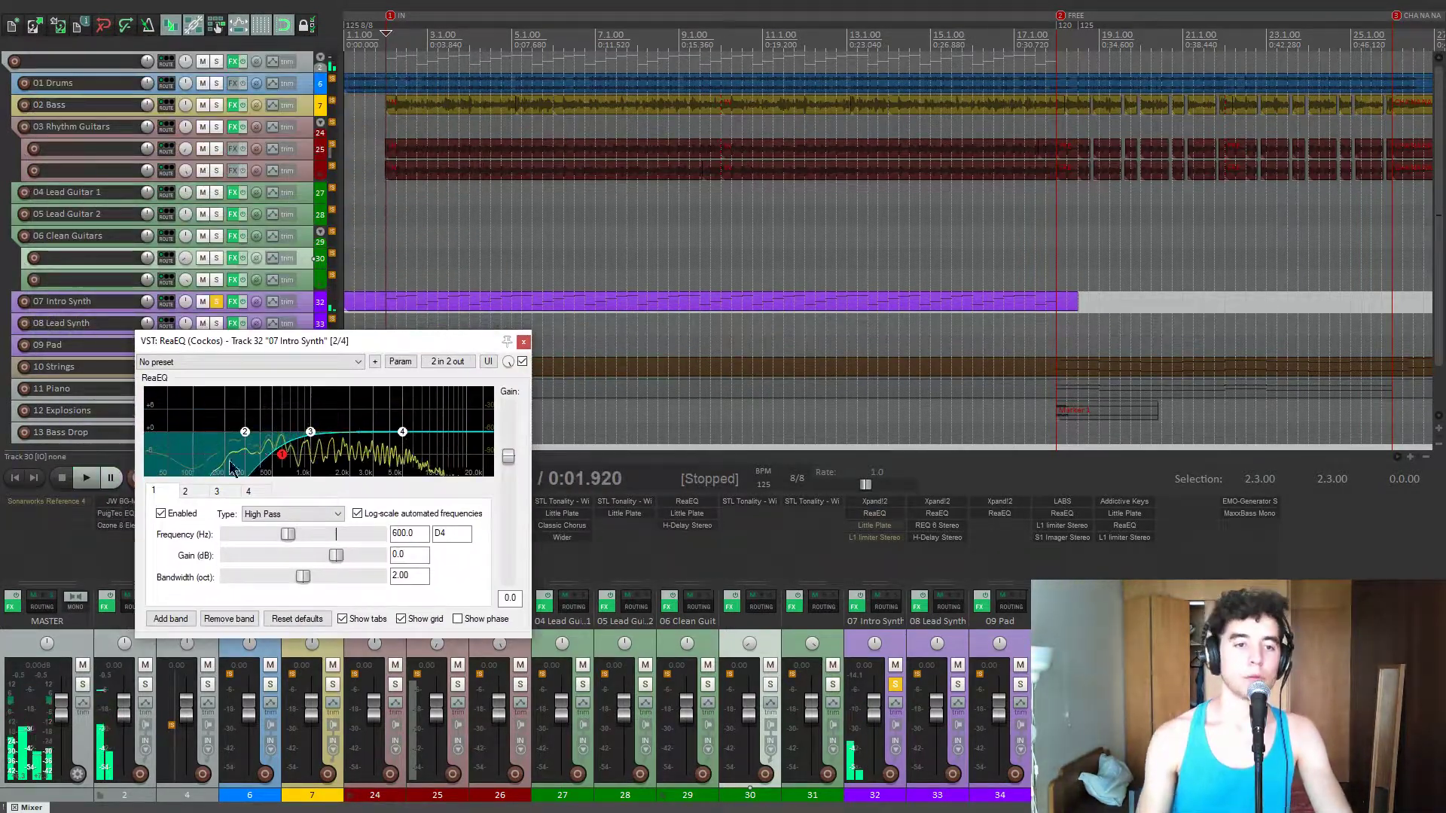
mouse_move(305, 349)
left_mouse_down()
mouse_move(449, 329)
mouse_move(640, 241)
mouse_move(835, 219)
left_mouse_up()
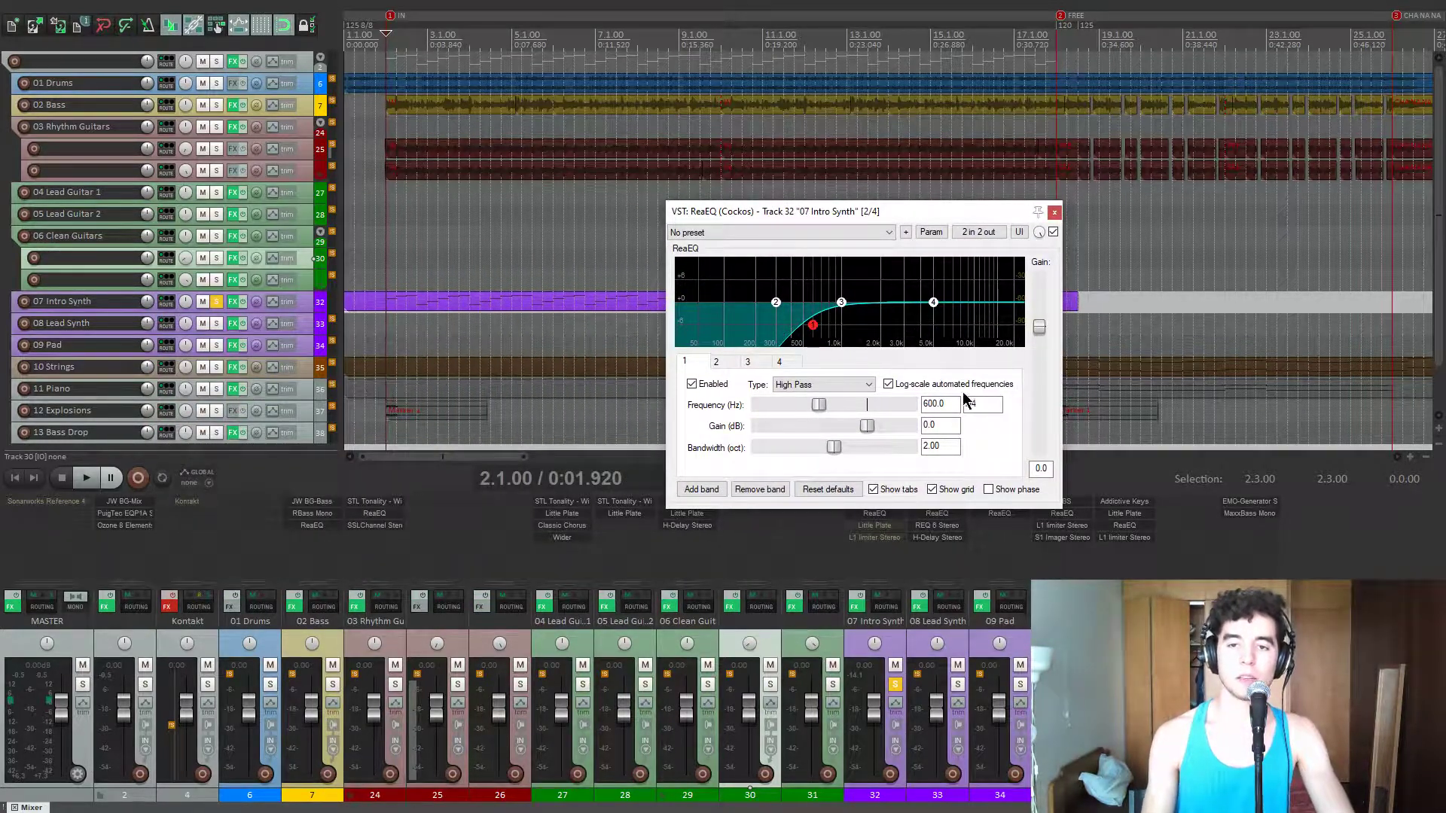
key("space")
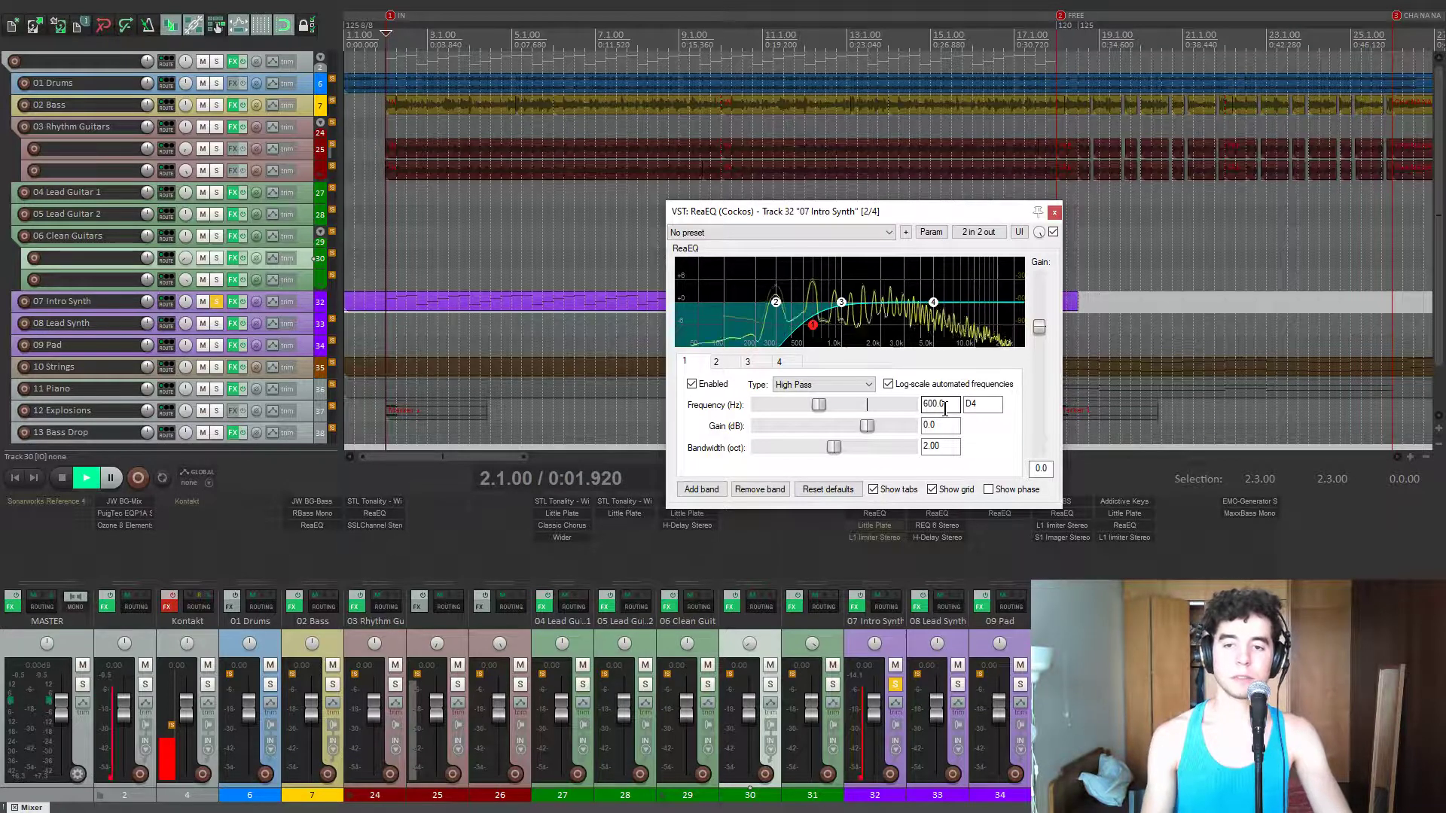
left_click(1055, 214)
- Enable Little Plate on 07 Intro Synth, inspect its reverb settings during playback, stop, and close the plug-in window
left_click(876, 526)
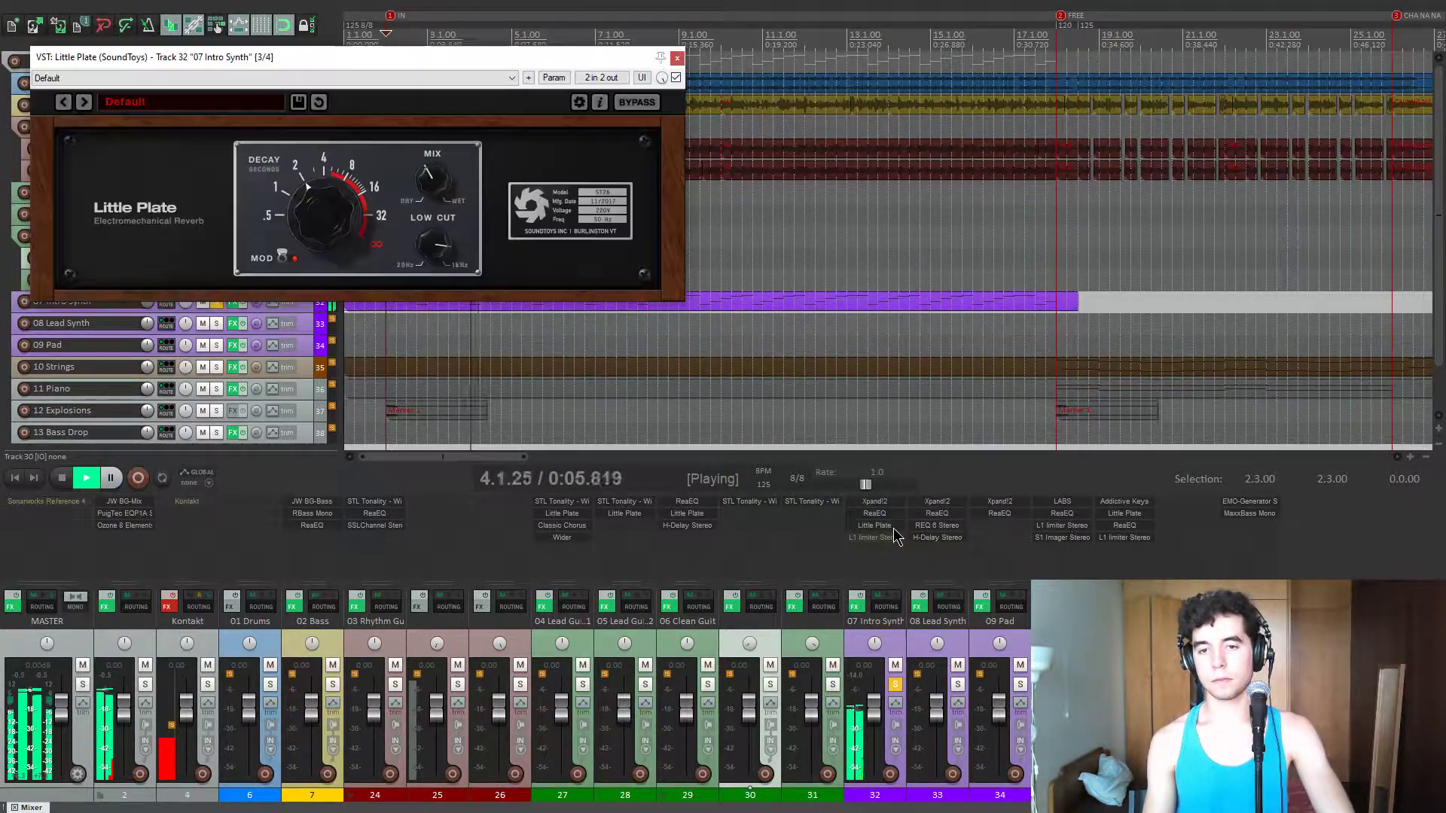
left_click_drag(580, 48, 706, 45)
key("space")
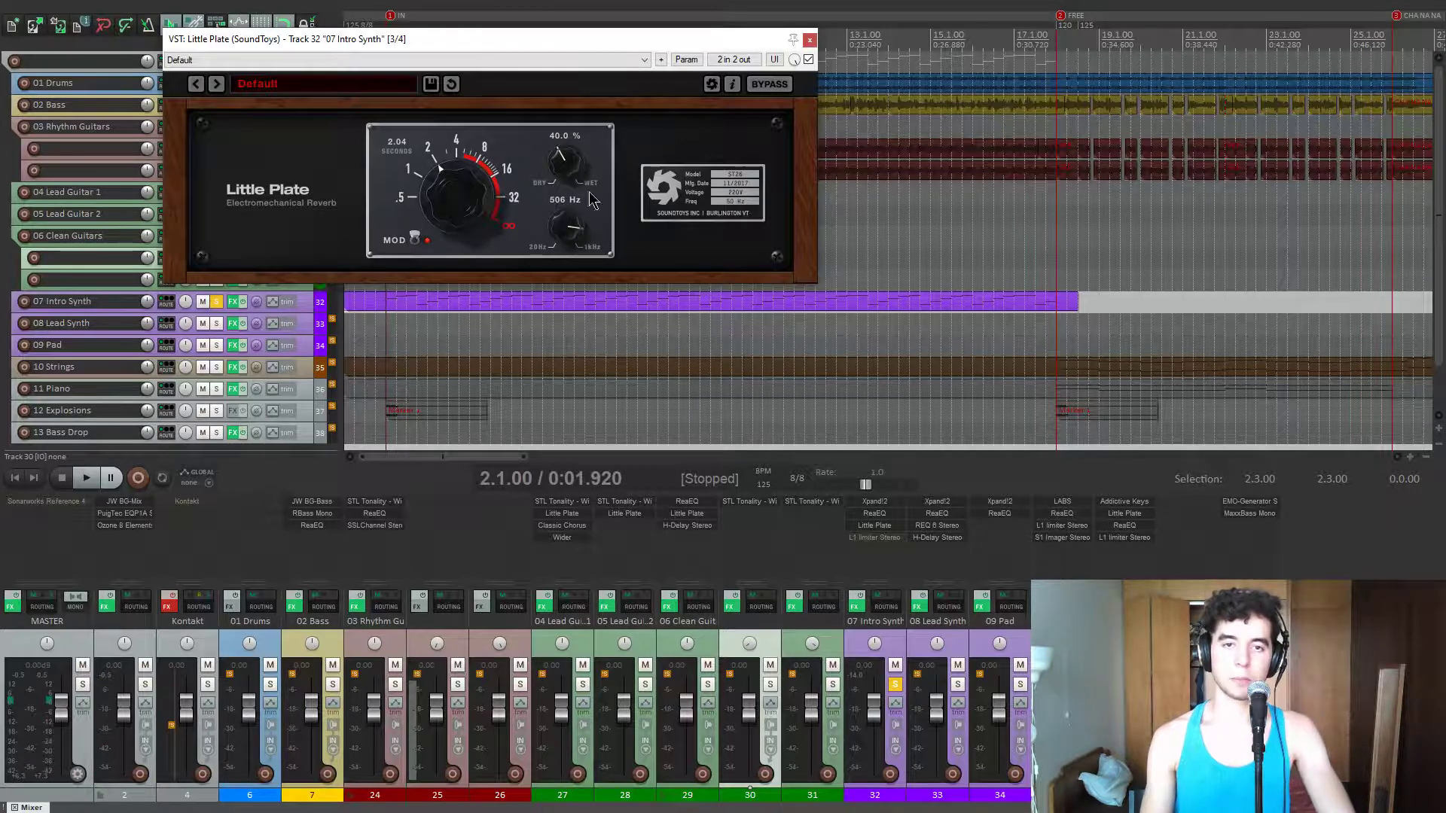
left_click(808, 39)
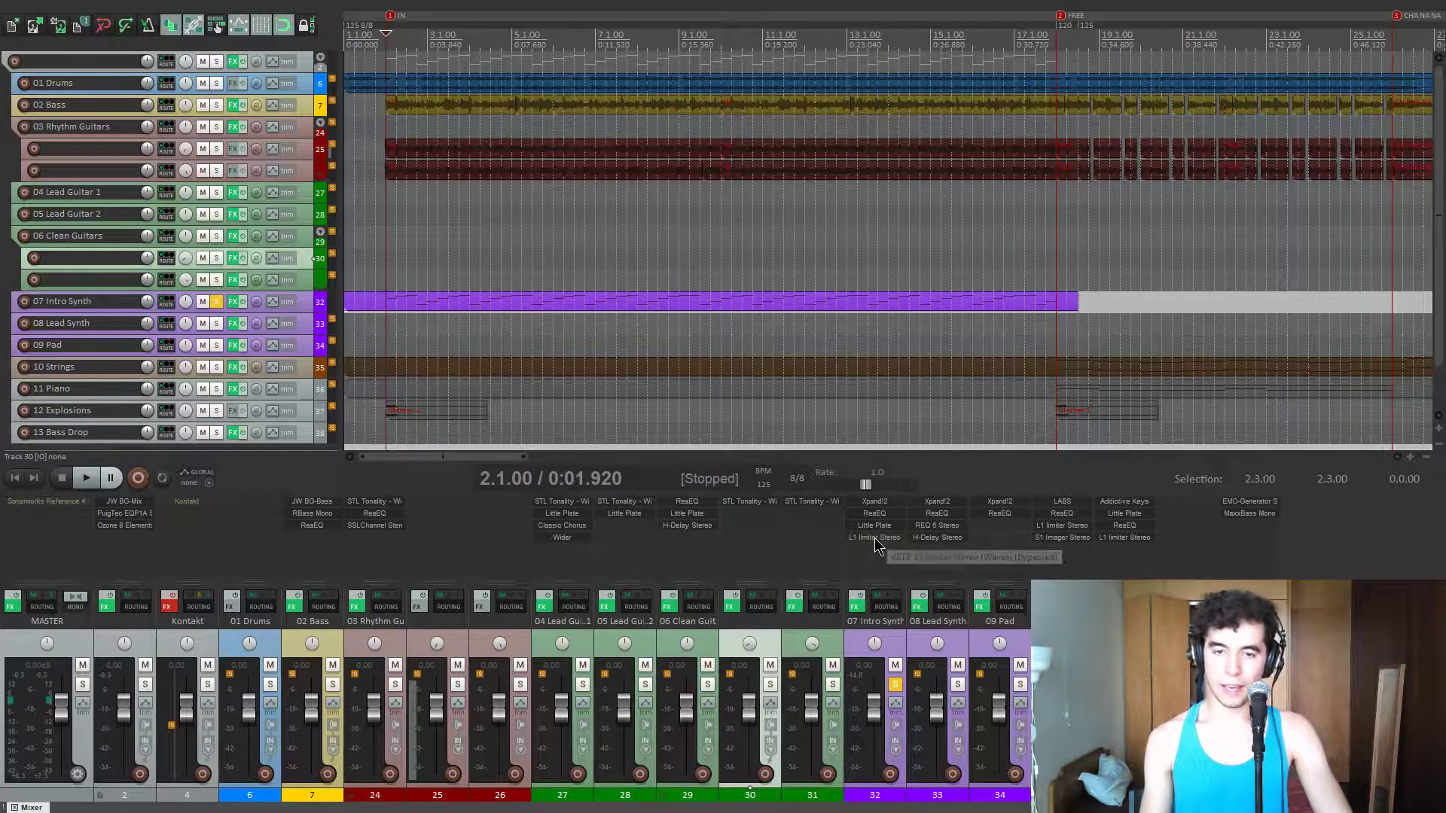
- Enable L1 limiter Stereo on 07 Intro Synth, play the soloed synth through it, stop, and close the limiter window
left_click(873, 537)
left_click_drag(199, 56, 227, 94)
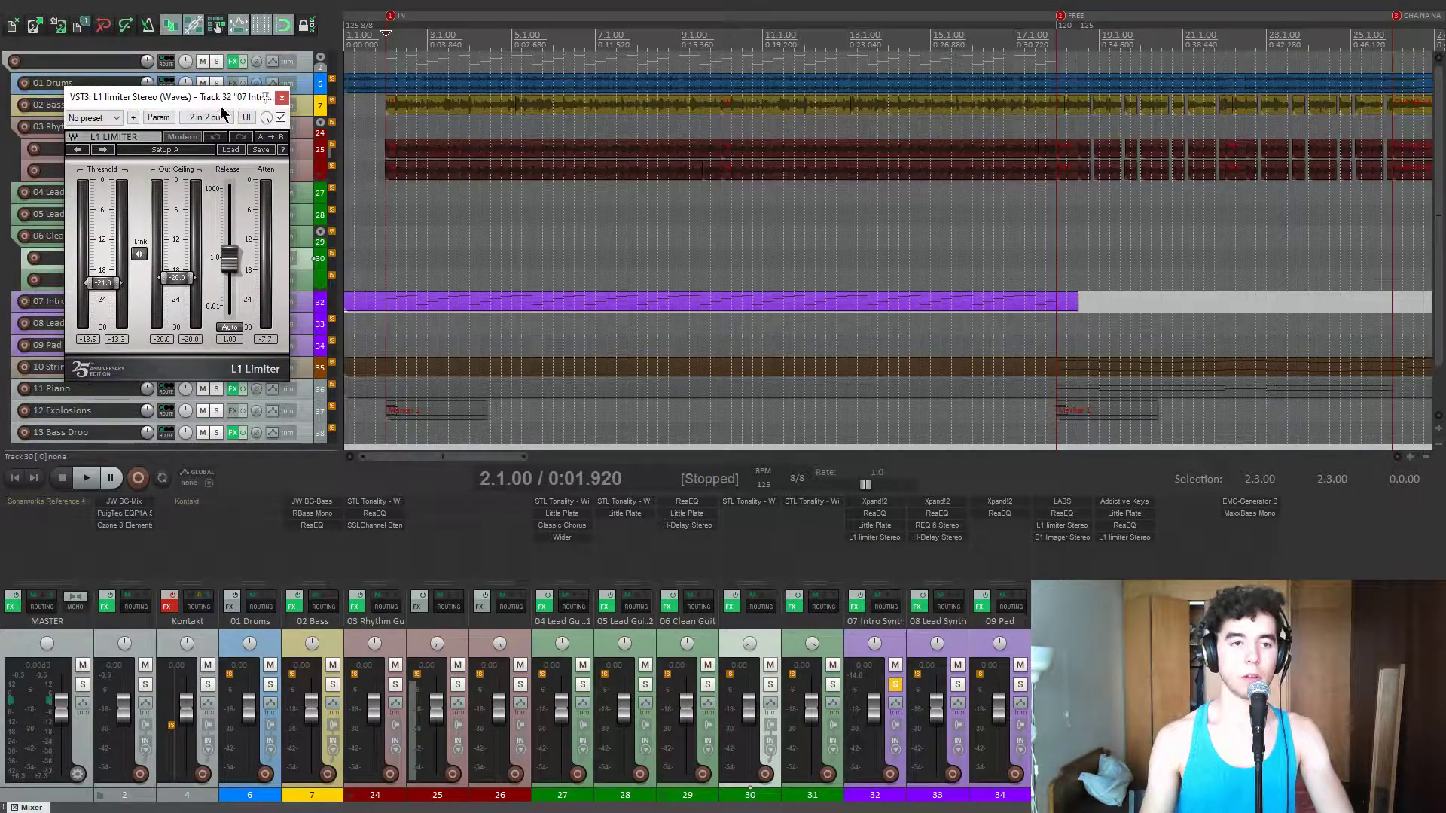
key("space")
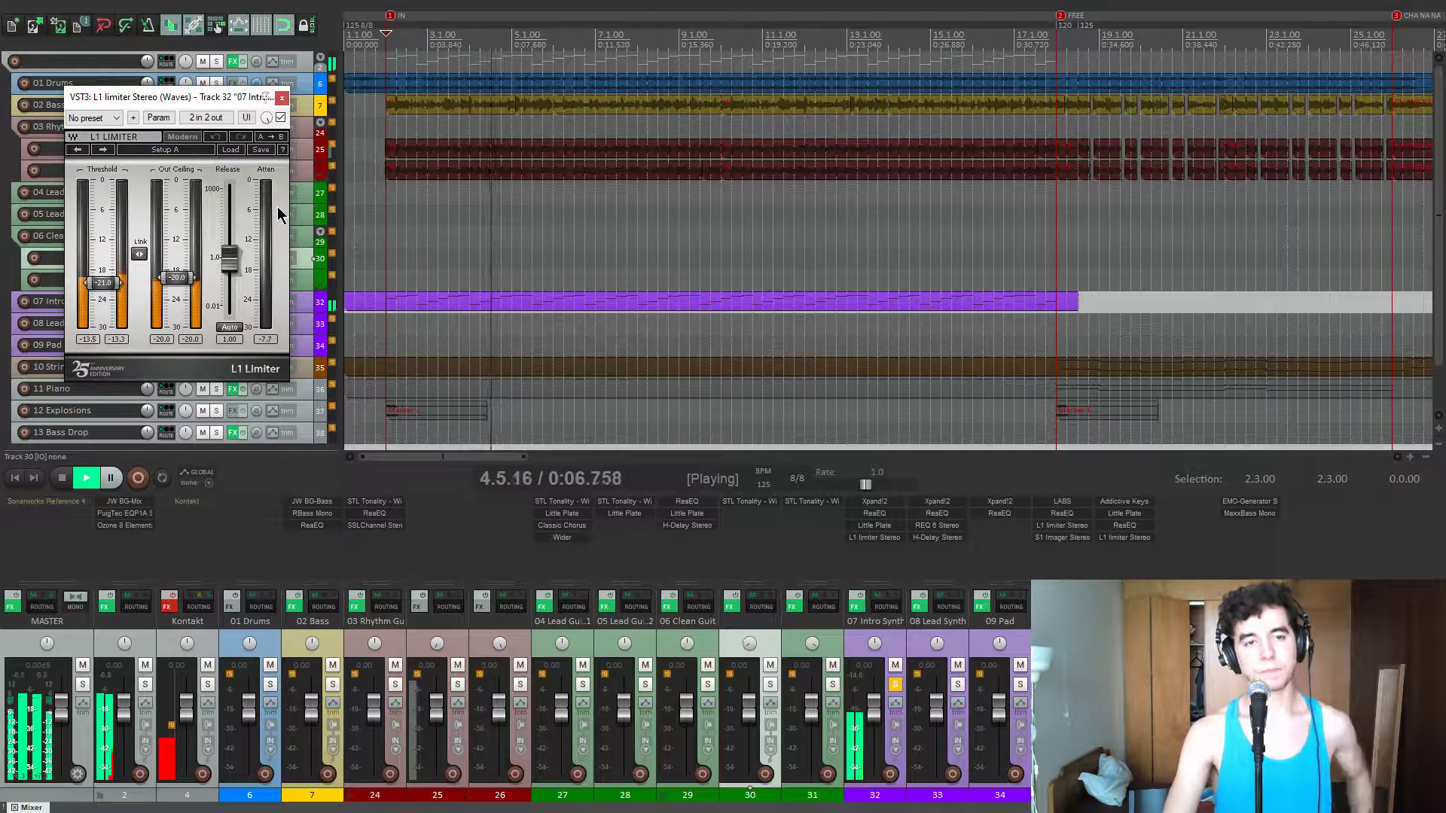
key("space")
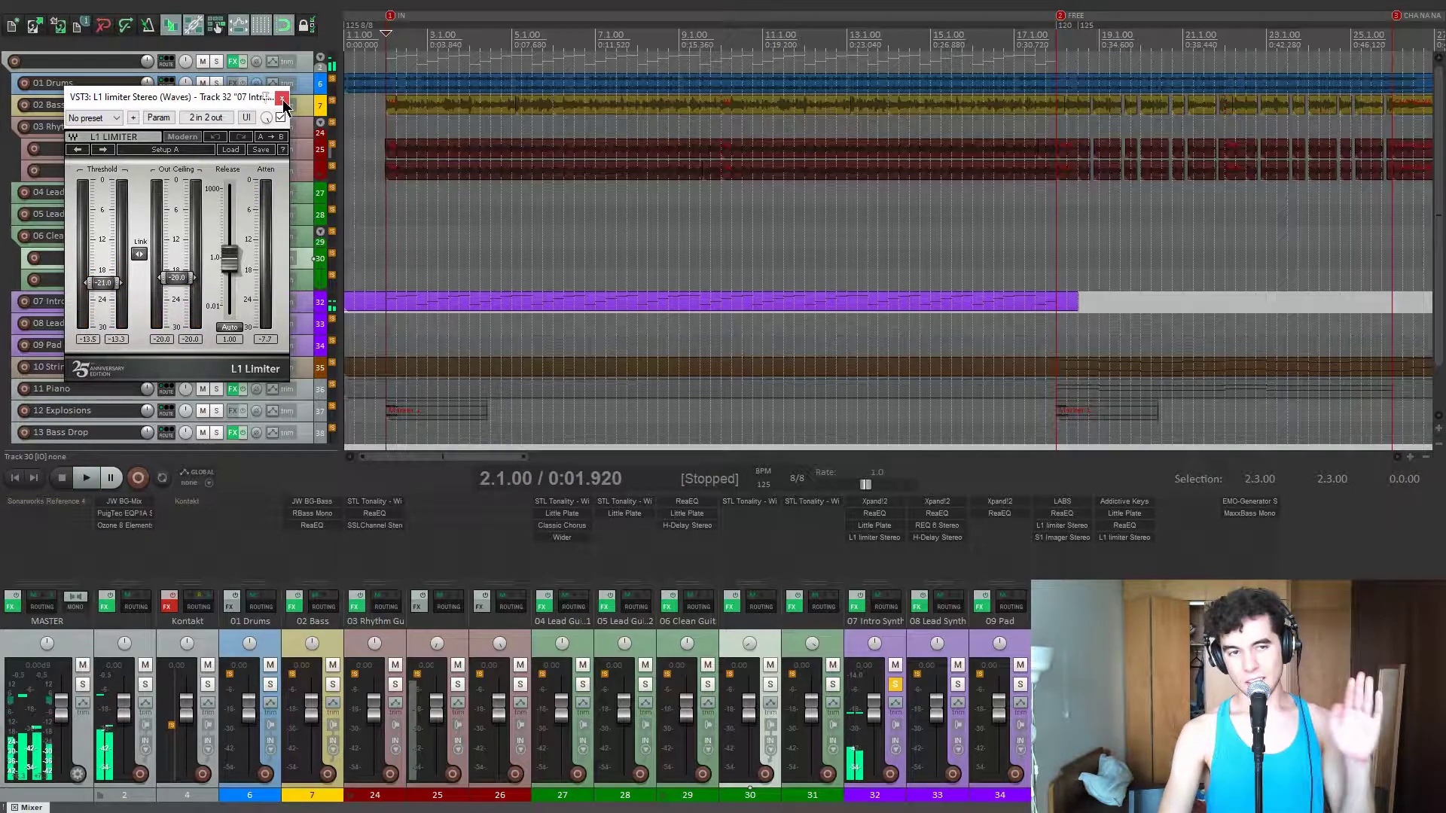
left_click(282, 100)
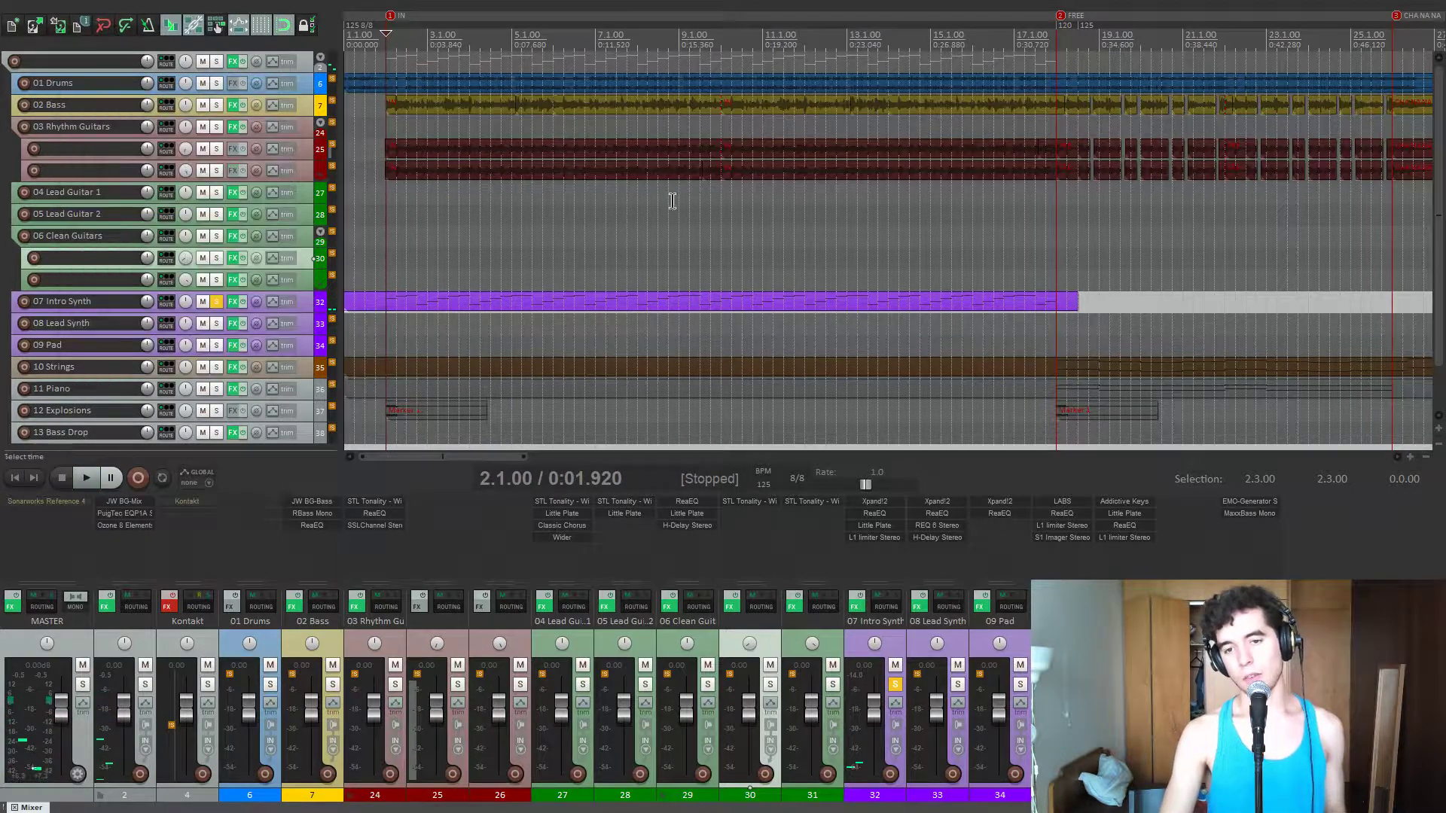
- Unsolo 07 Intro Synth and play the full mix from marker 1 for a few seconds
left_click(895, 685)
key("space")
scroll(918, 345, "down", 5)
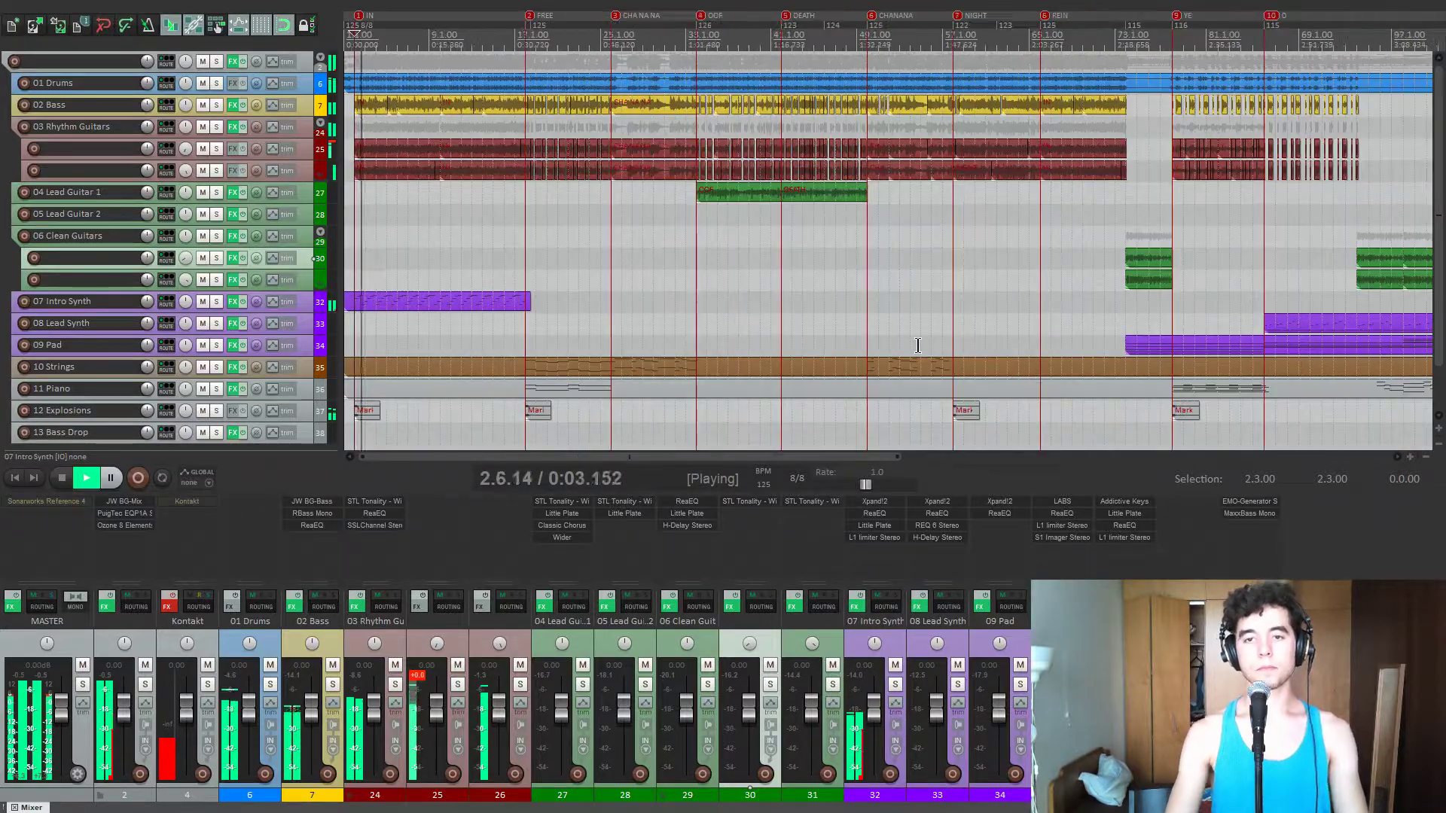
scroll(917, 345, "down", 2)
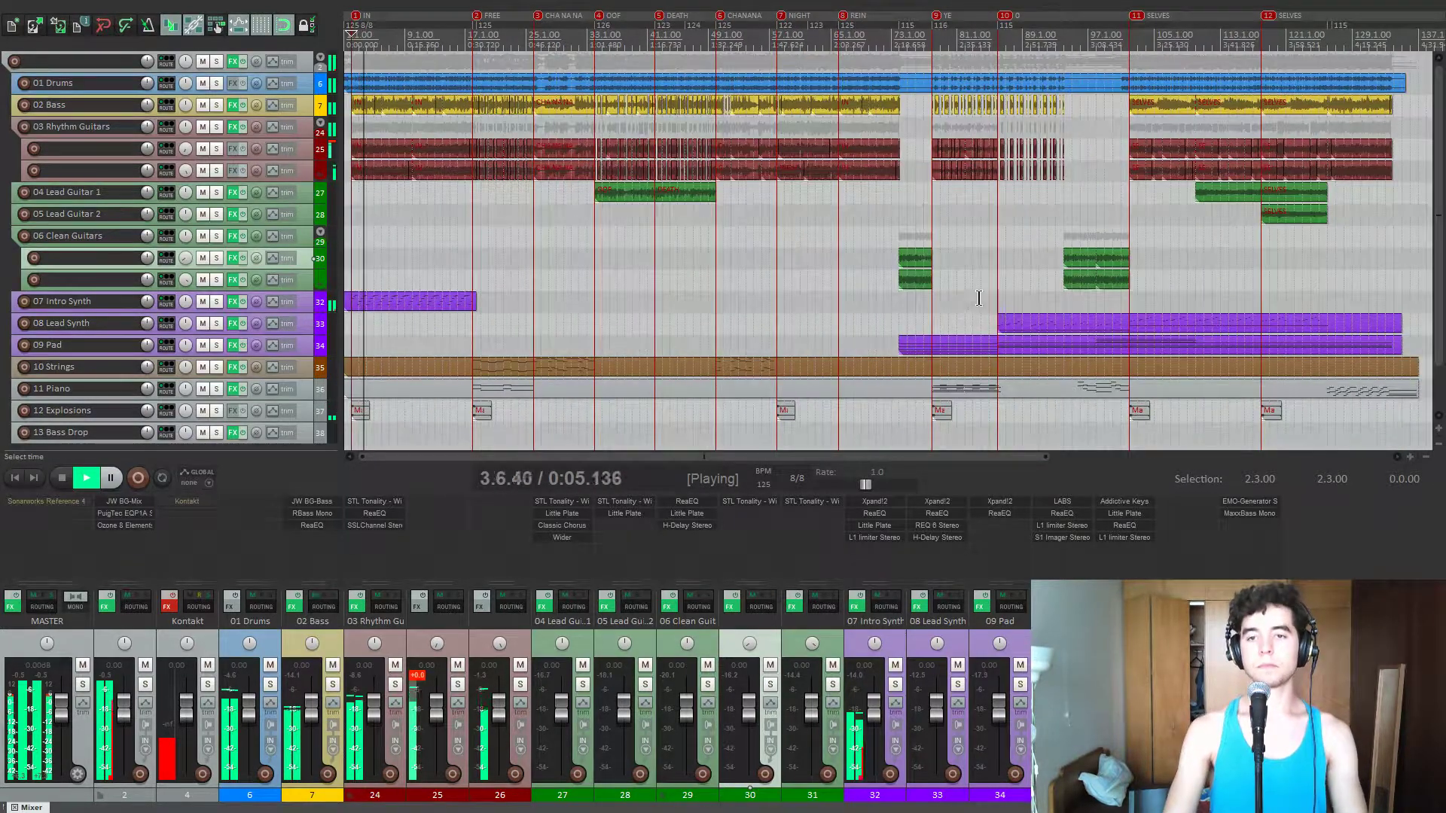
key("space")
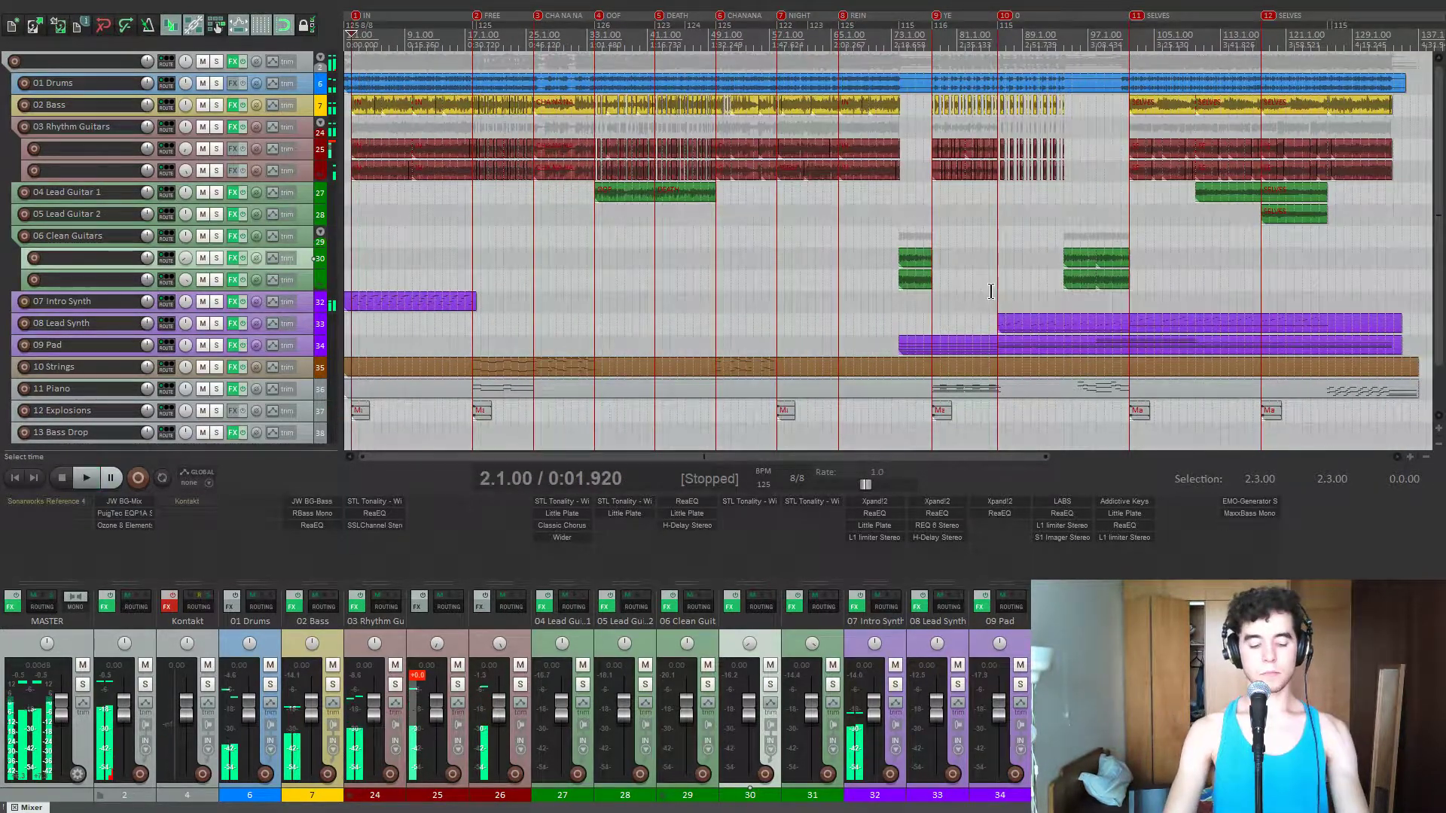
- Play the song from marker 10 at bar 86 and solo 08 Lead Synth
left_click(991, 291)
scroll(992, 291, "up", 2)
key("space")
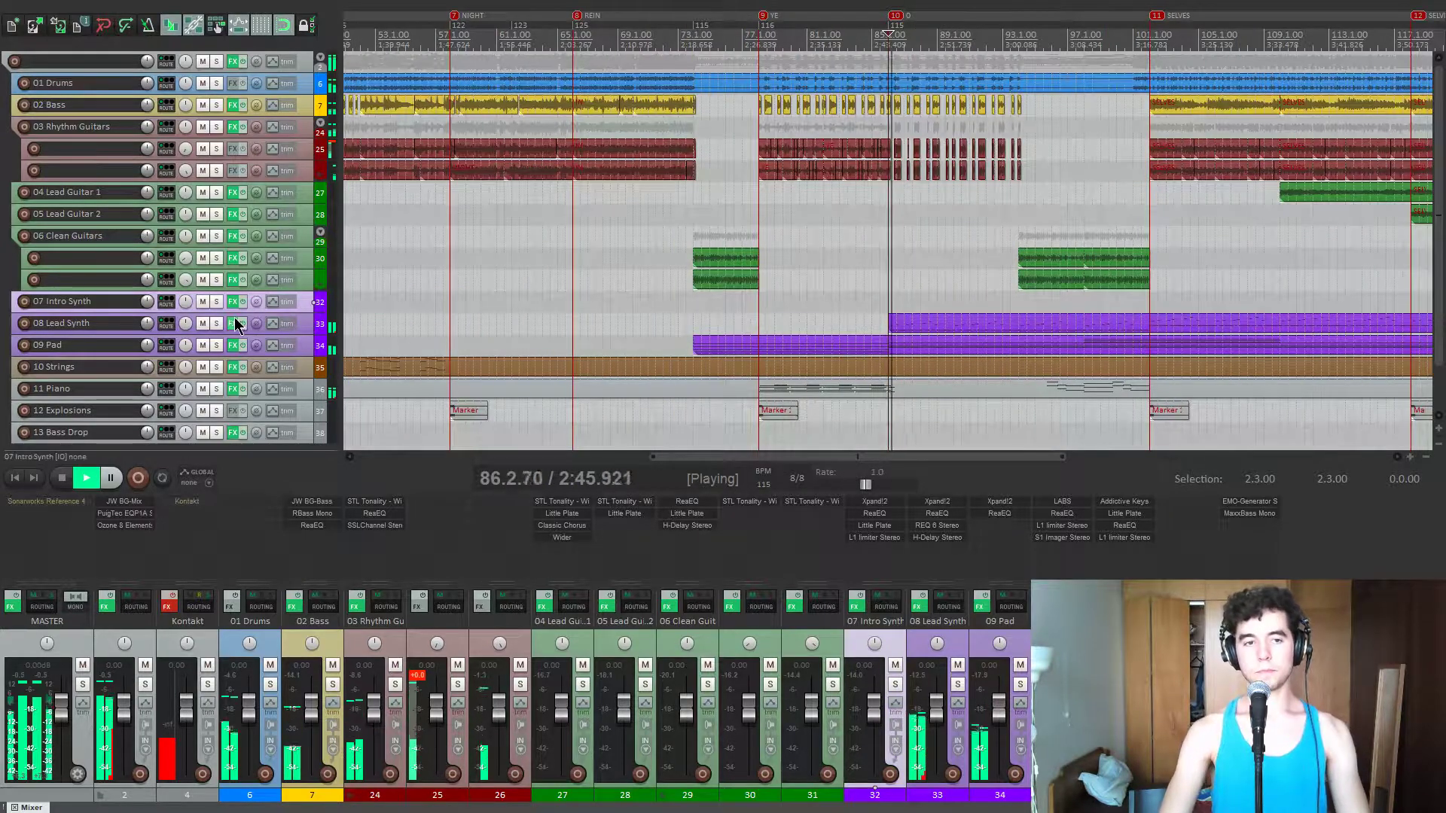
left_click(216, 323)
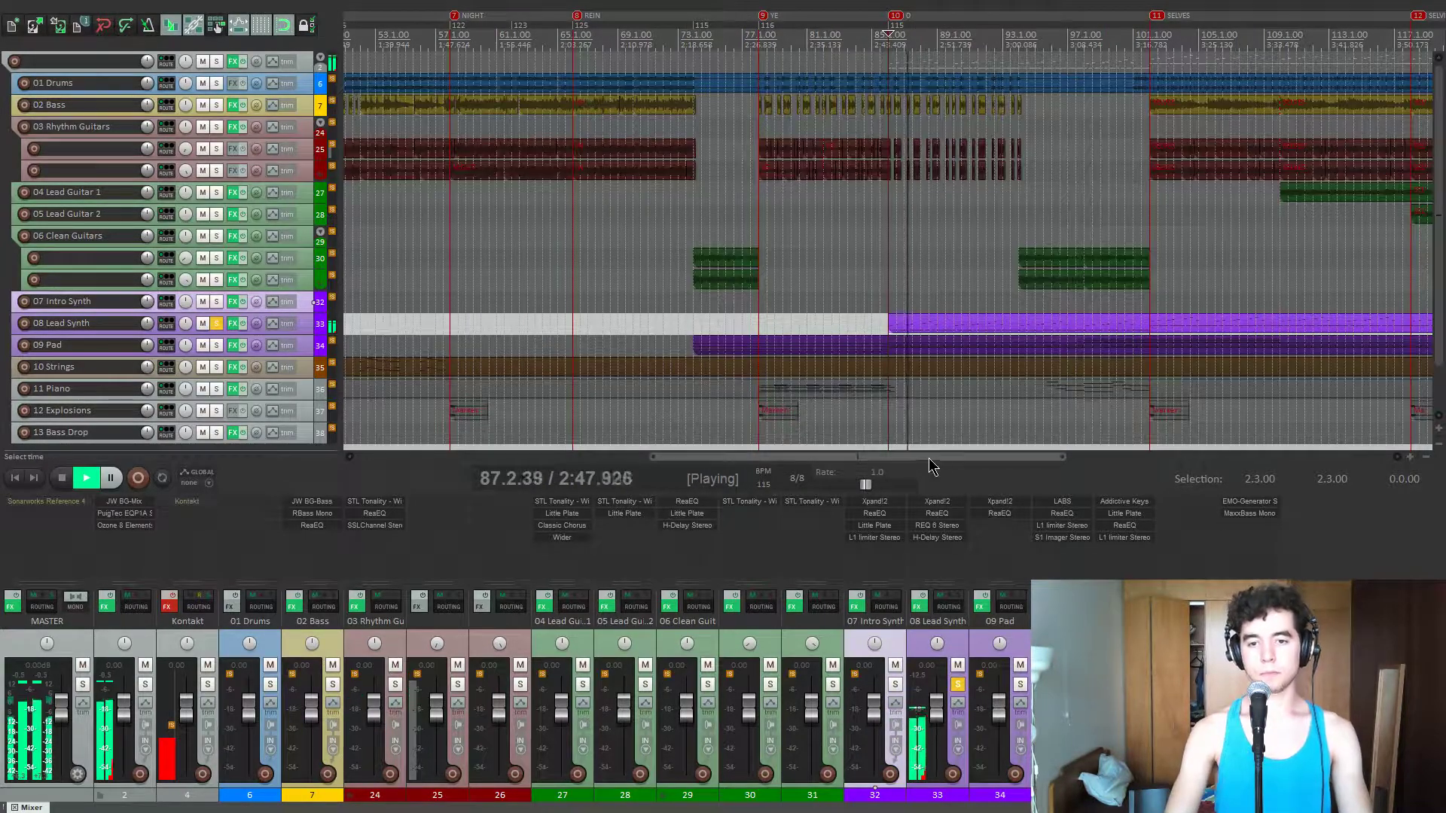
- Examine the Xpand!2 instrument and its Bright + Wide patch on 08 Lead Synth, stop playback, and close its window
left_click(937, 501)
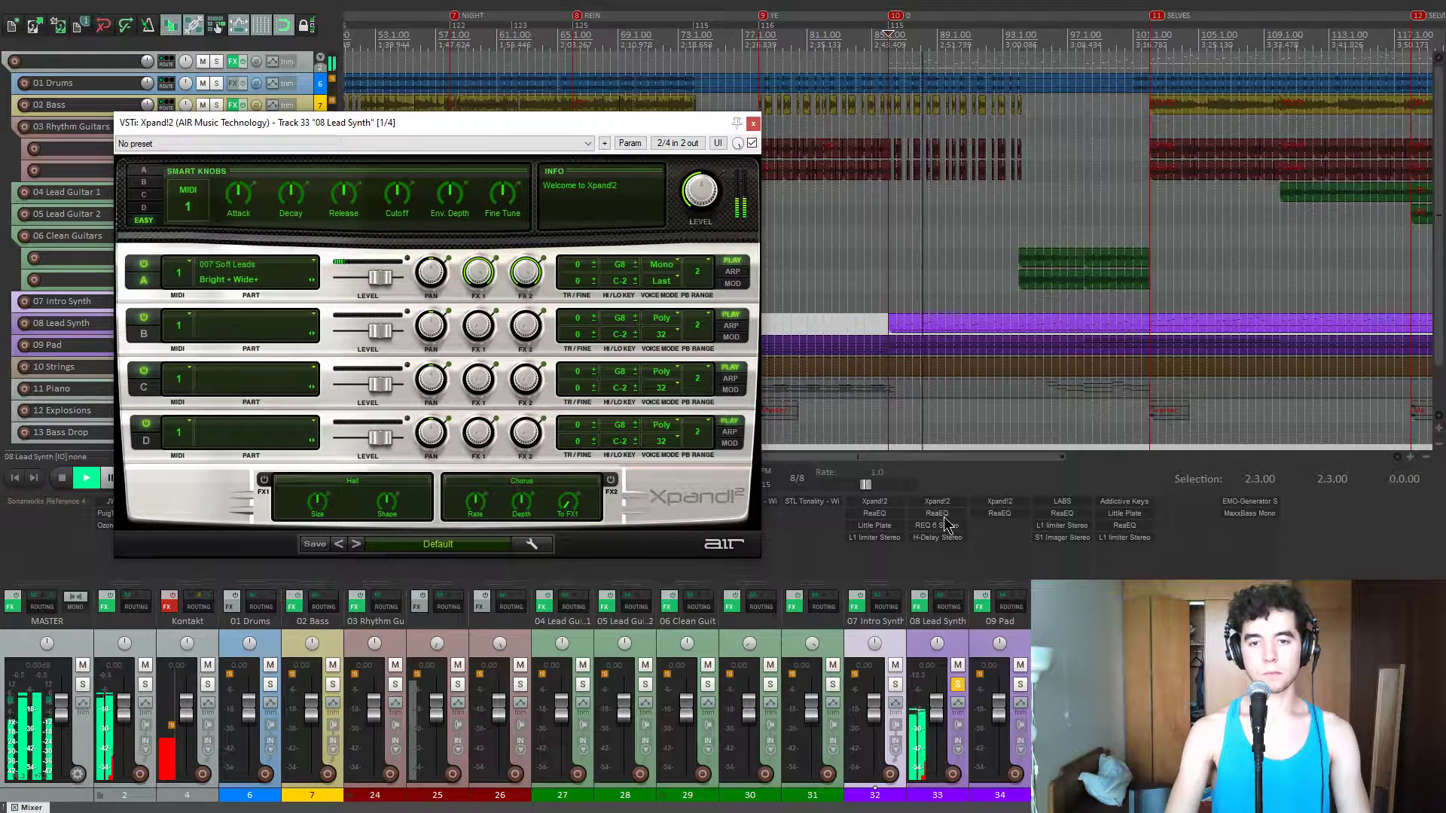
left_click_drag(571, 86, 584, 79)
key("space")
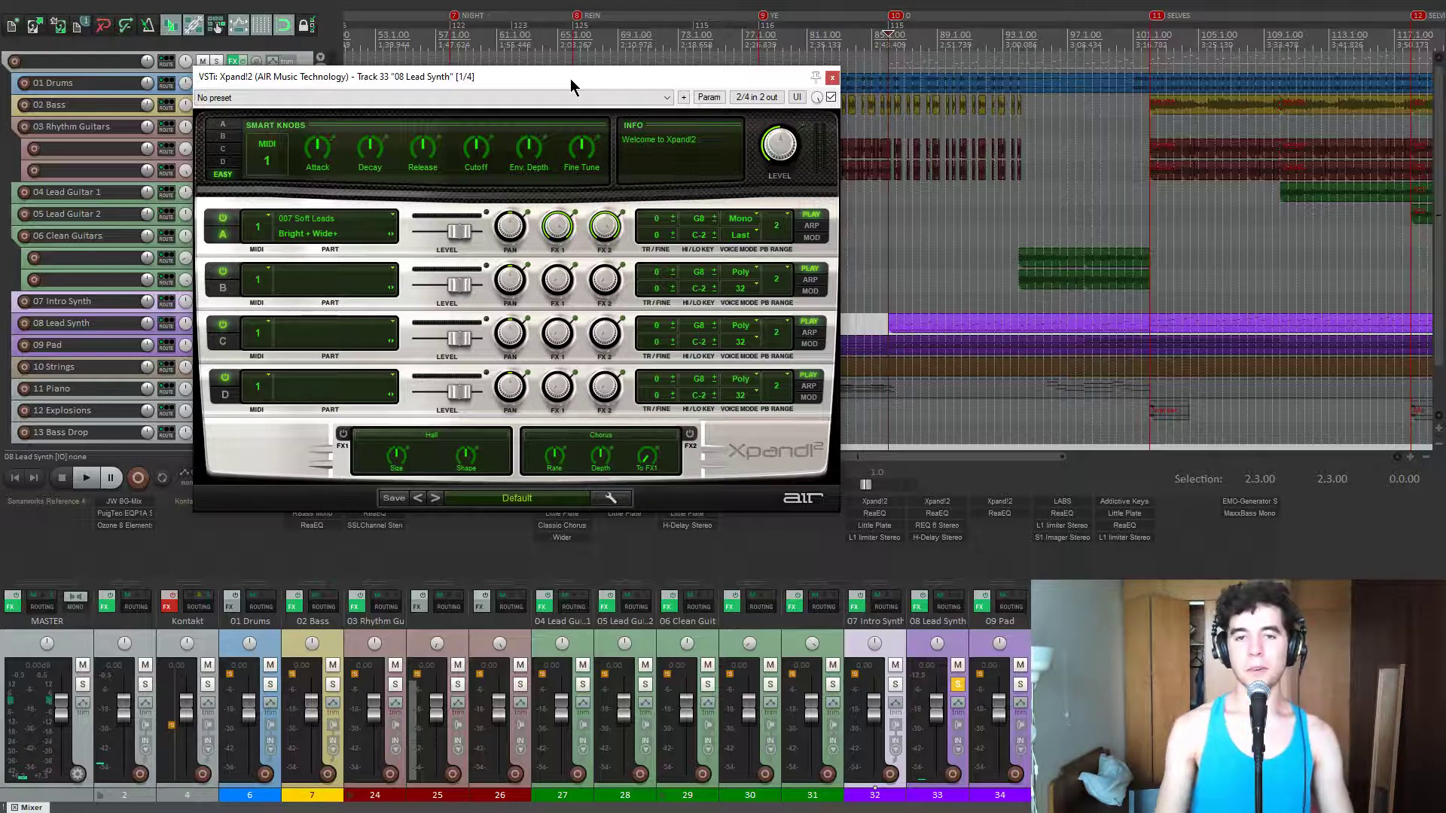
left_click_drag(571, 80, 567, 74)
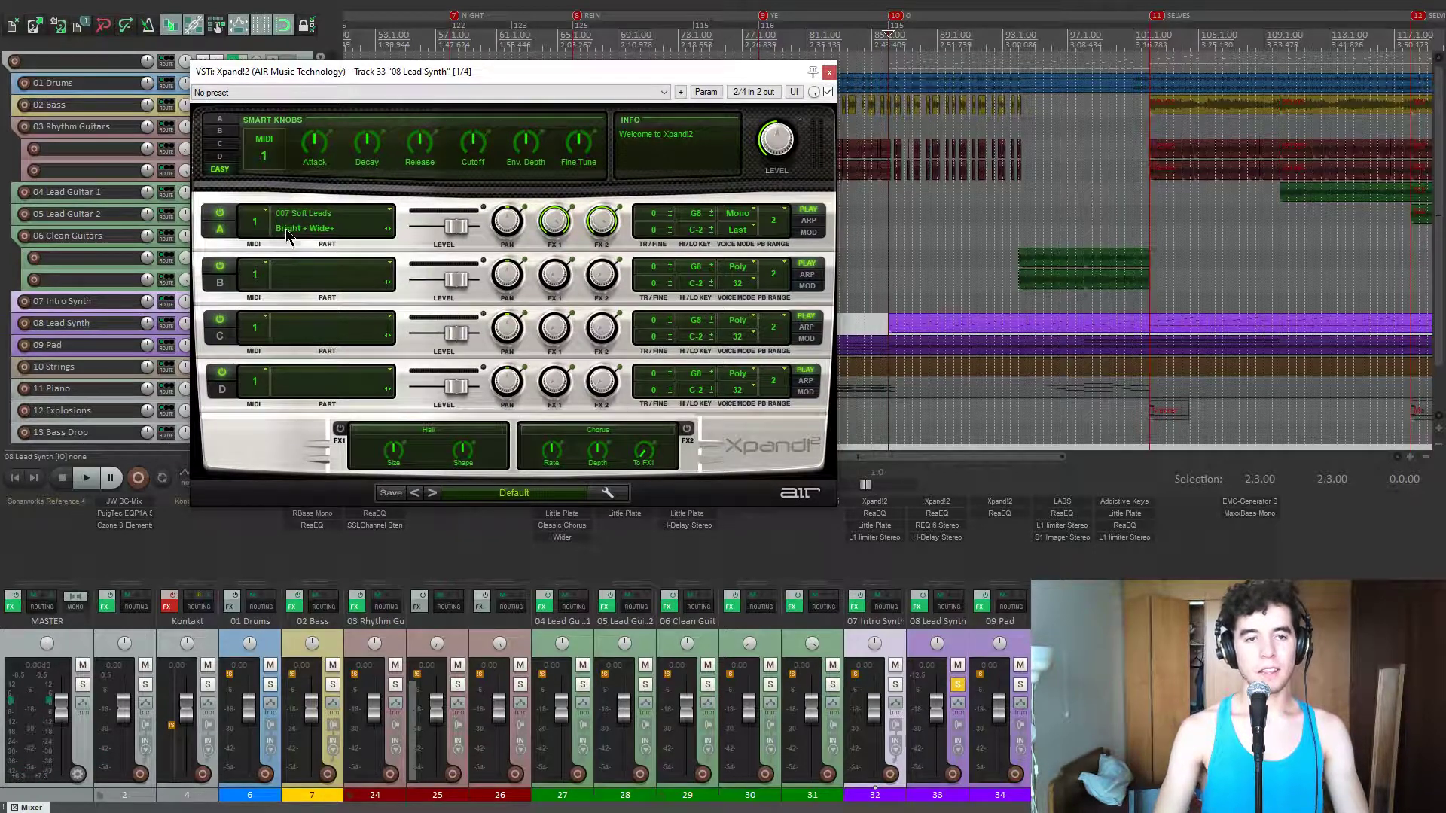
left_click(829, 73)
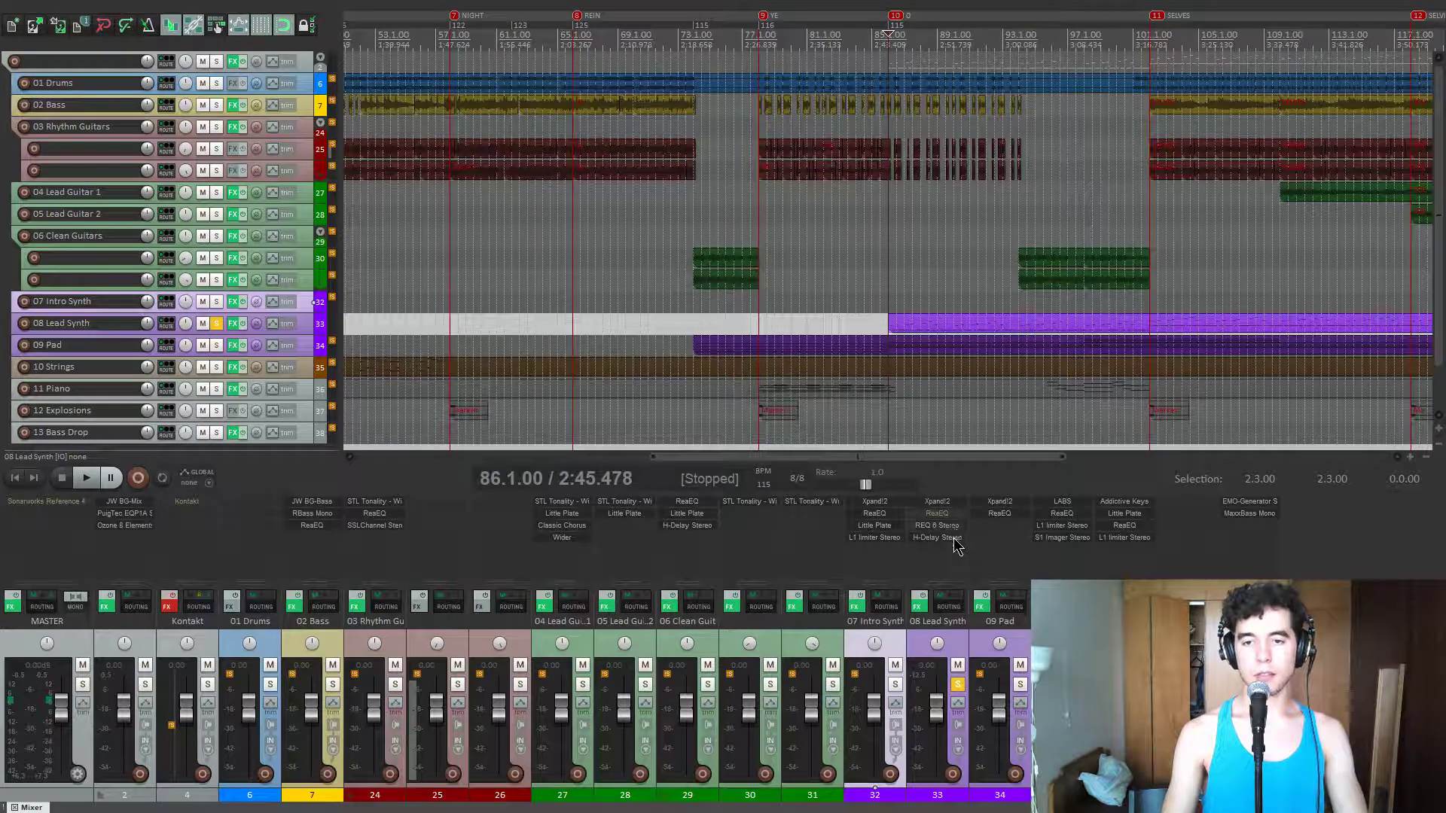
- Enable the bypassed ReaEQ on 08 Lead Synth, compare the soloed sound from bar 86, and close the equalizer window
key("space")
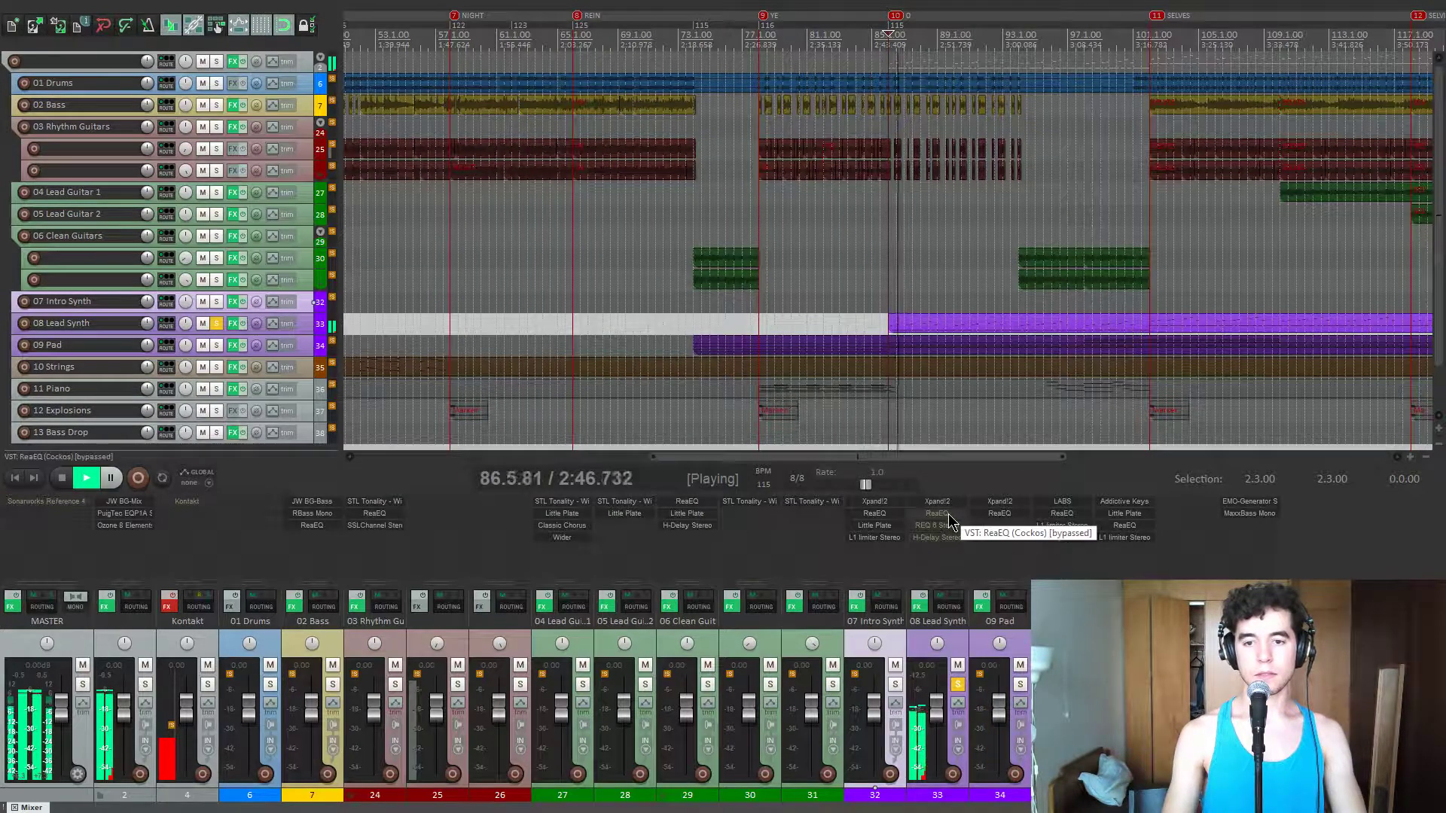
left_click(937, 513)
left_click_drag(324, 53, 414, 160)
key("space")
left_click(500, 172)
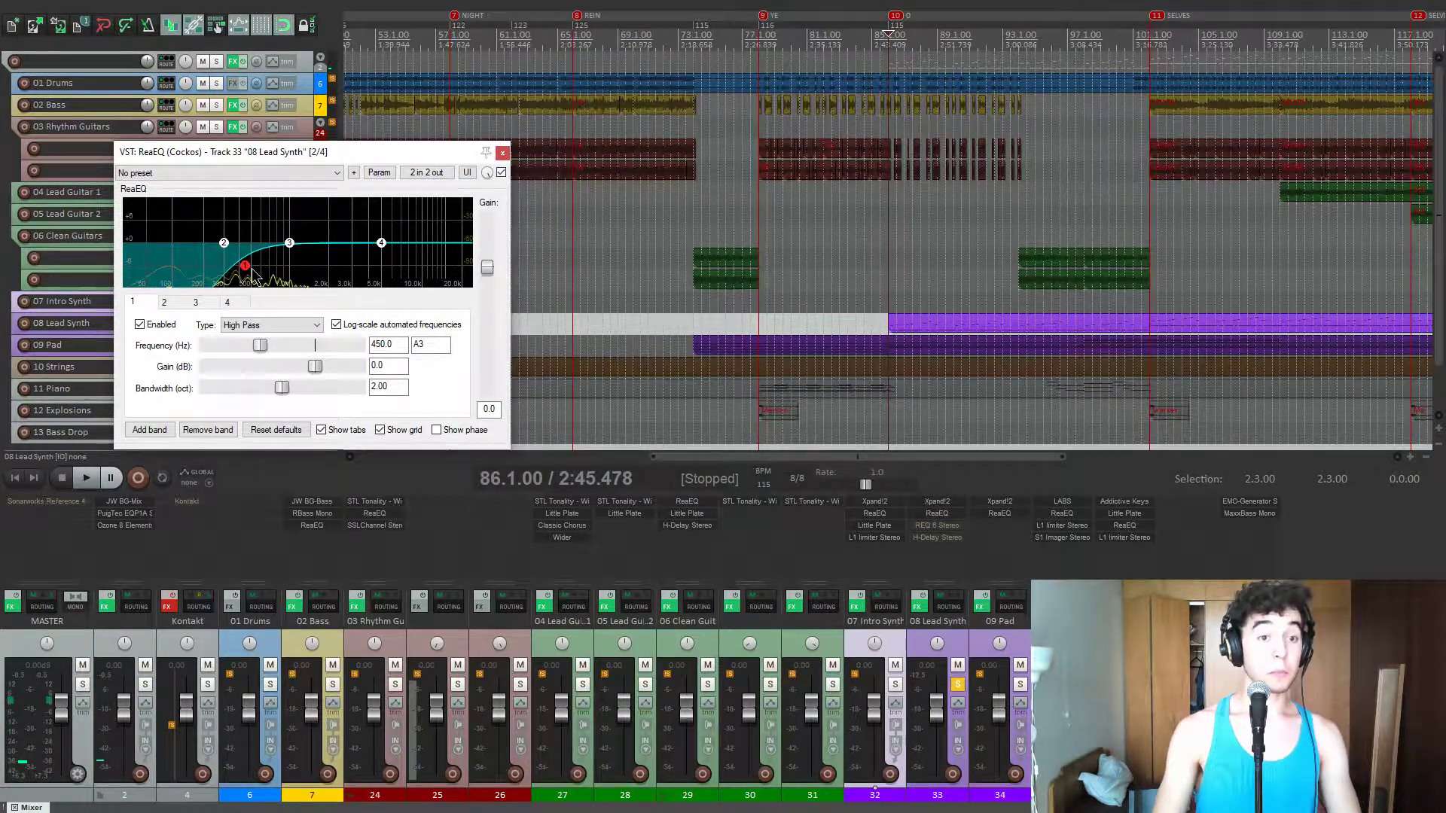
key("space")
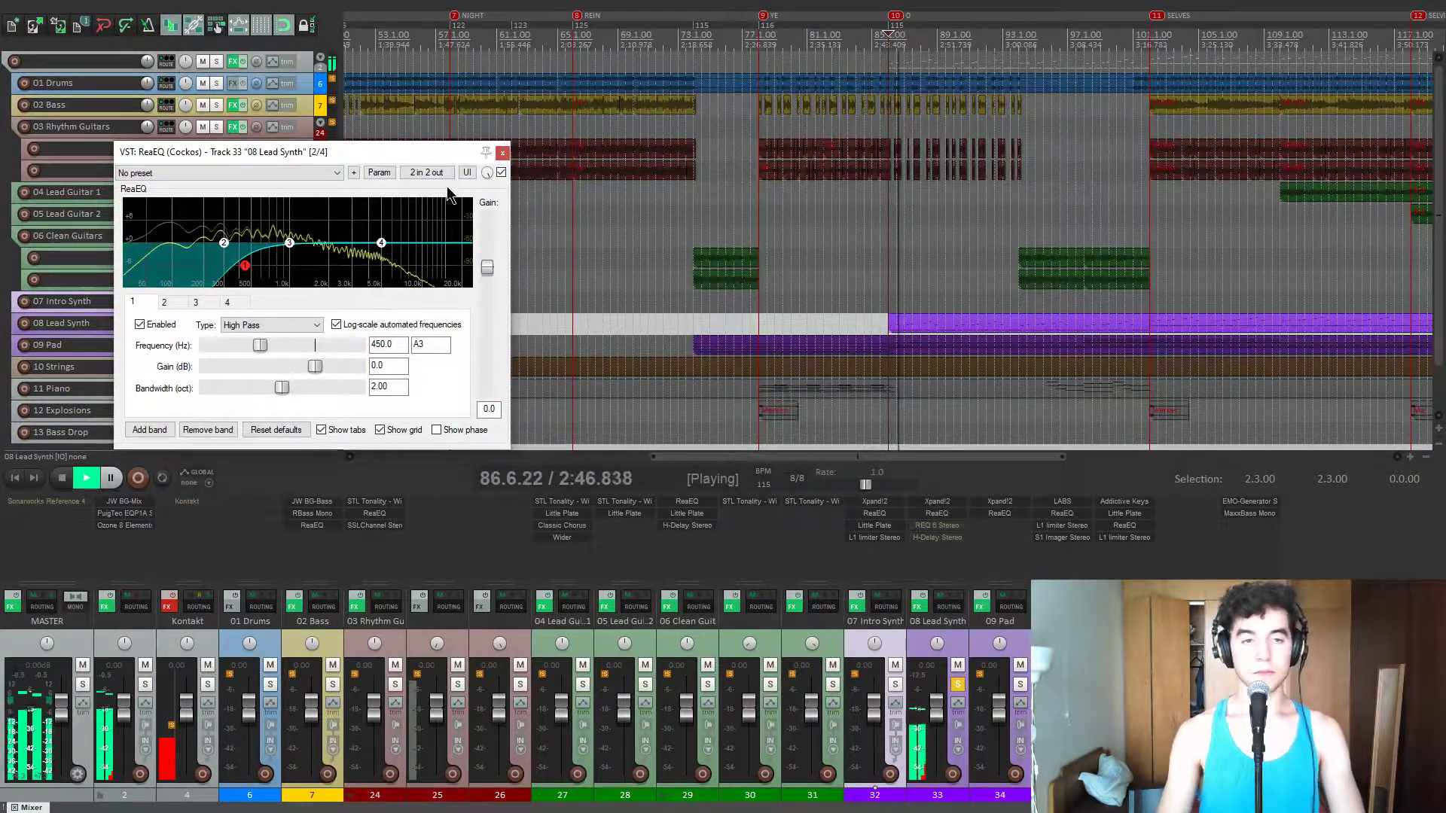
key("space")
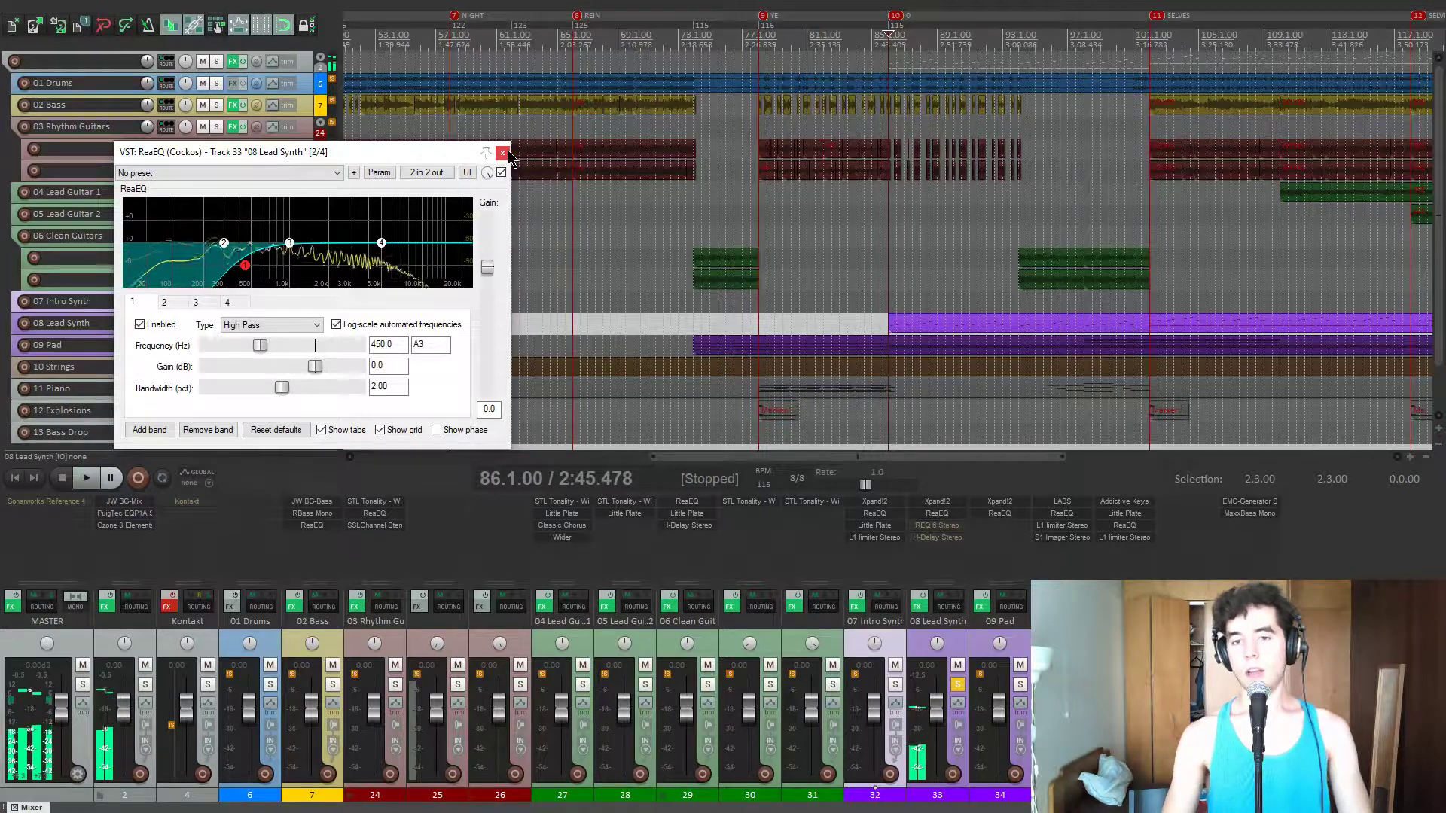
left_click(502, 153)
- Enable REQ 6 Stereo on 08 Lead Synth, lower its band 6 frequency to 4000 Hz during playback, and close it
left_click(939, 526)
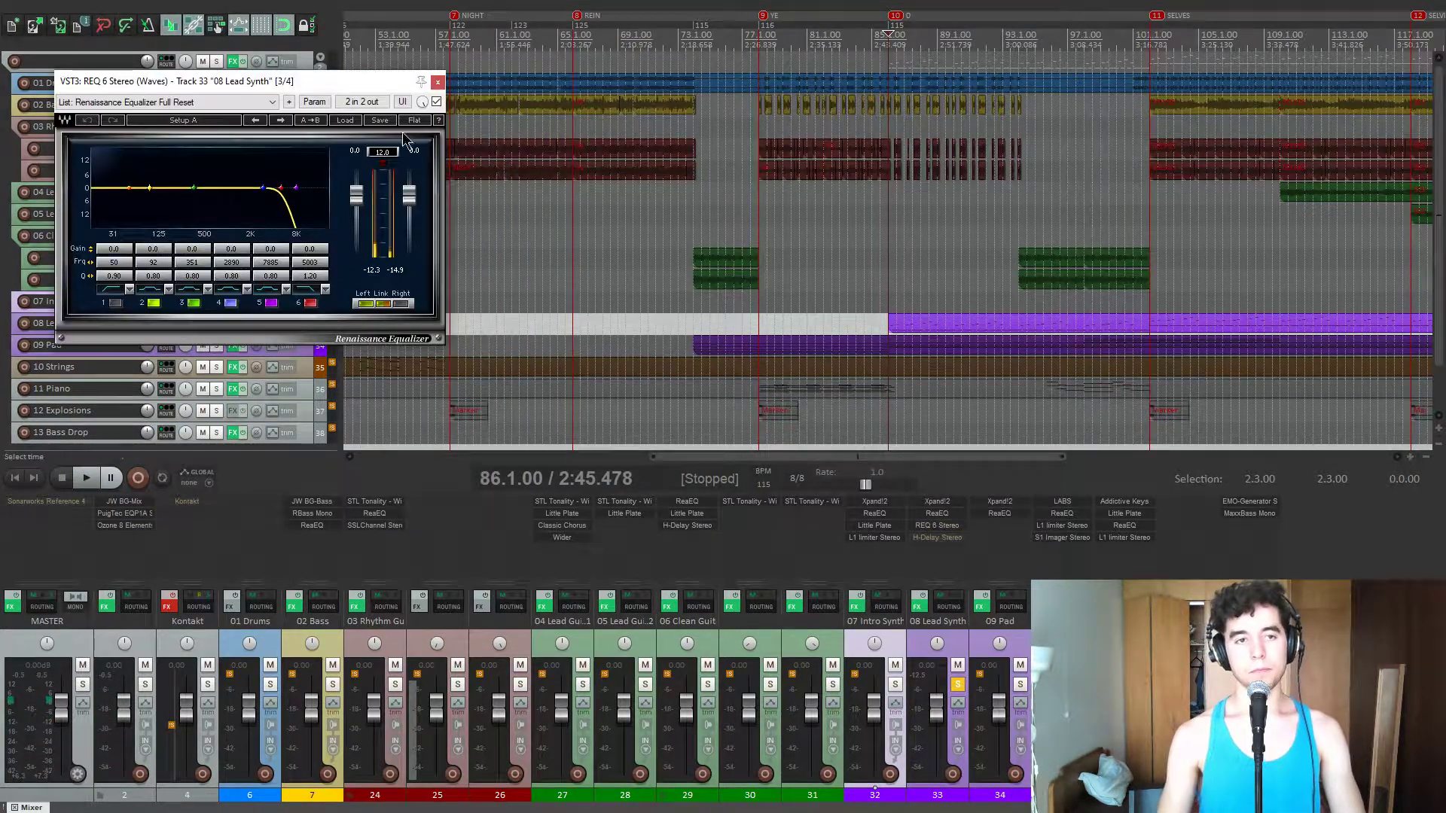
left_click_drag(327, 92, 434, 141)
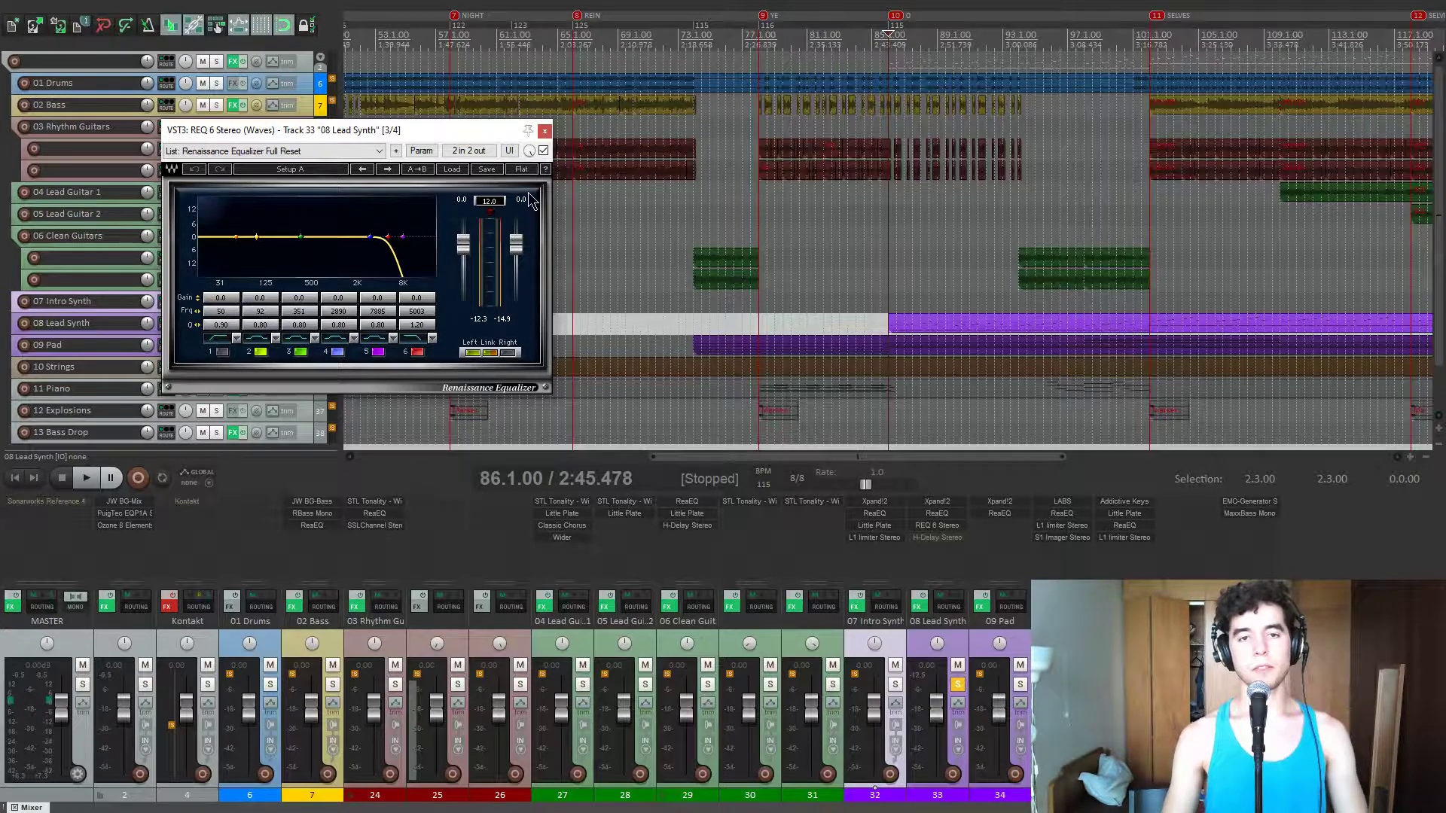
key("space")
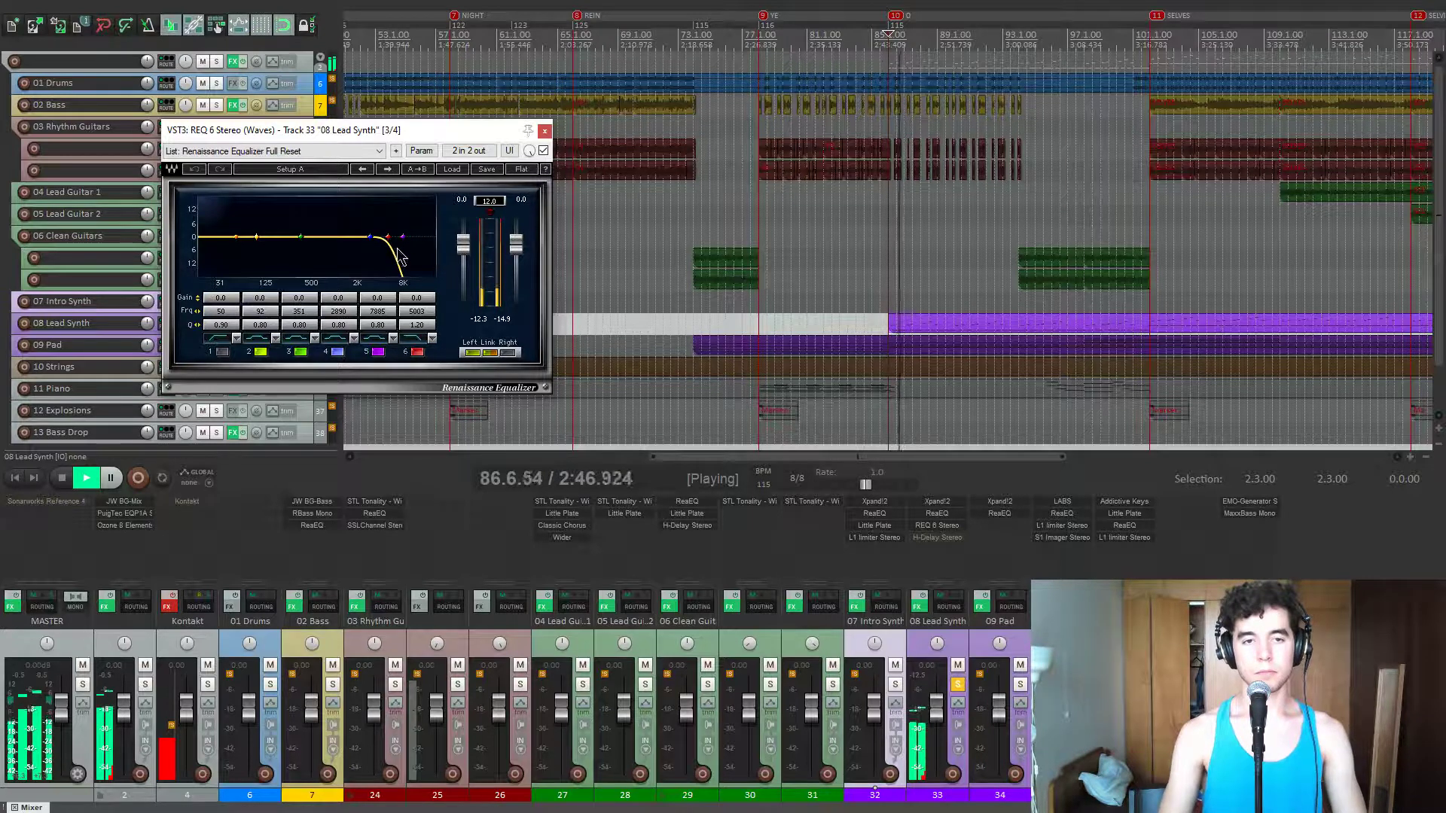
mouse_move(417, 311)
left_mouse_down()
mouse_move(416, 360)
mouse_move(416, 317)
left_mouse_up()
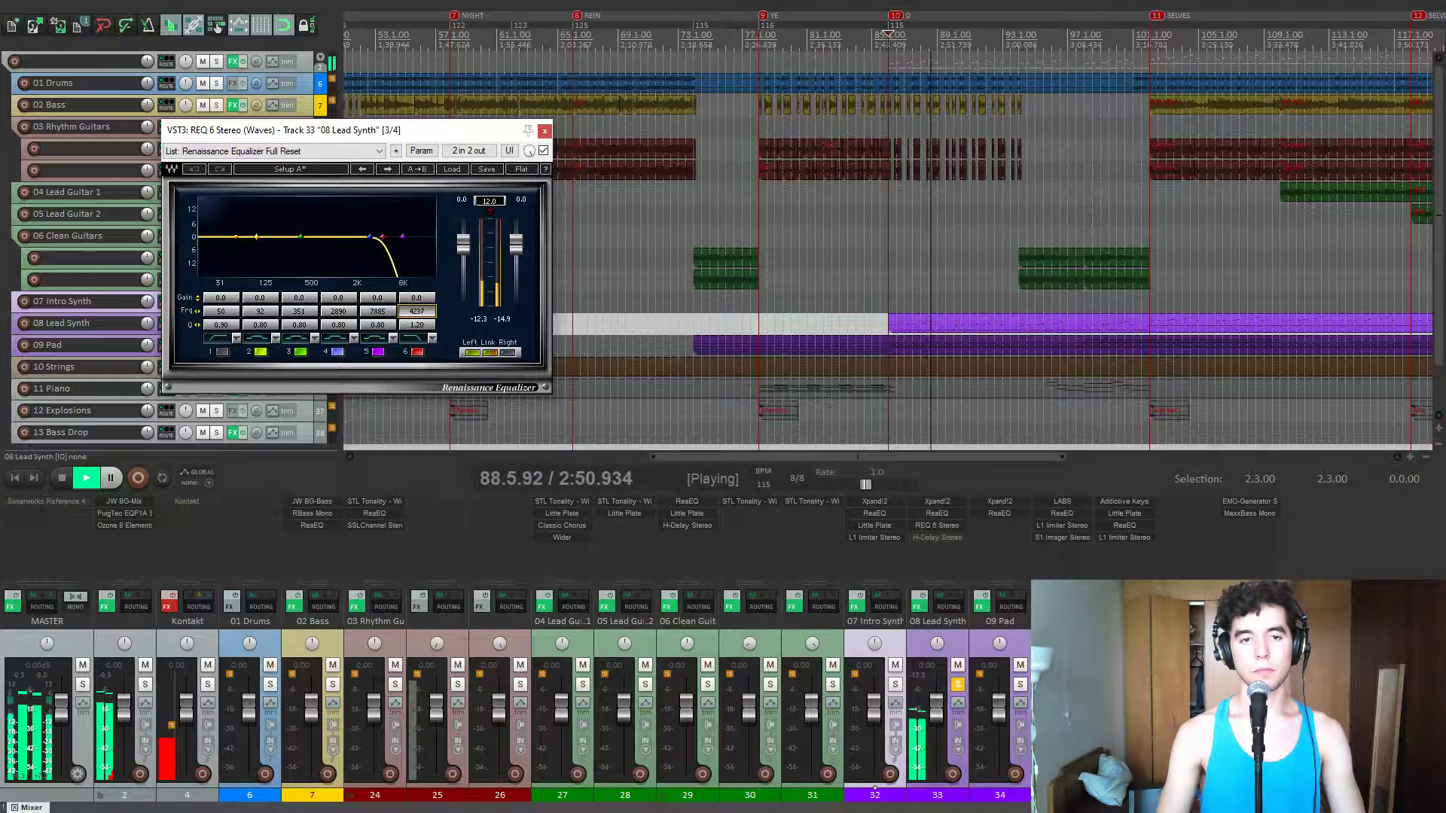
key("space")
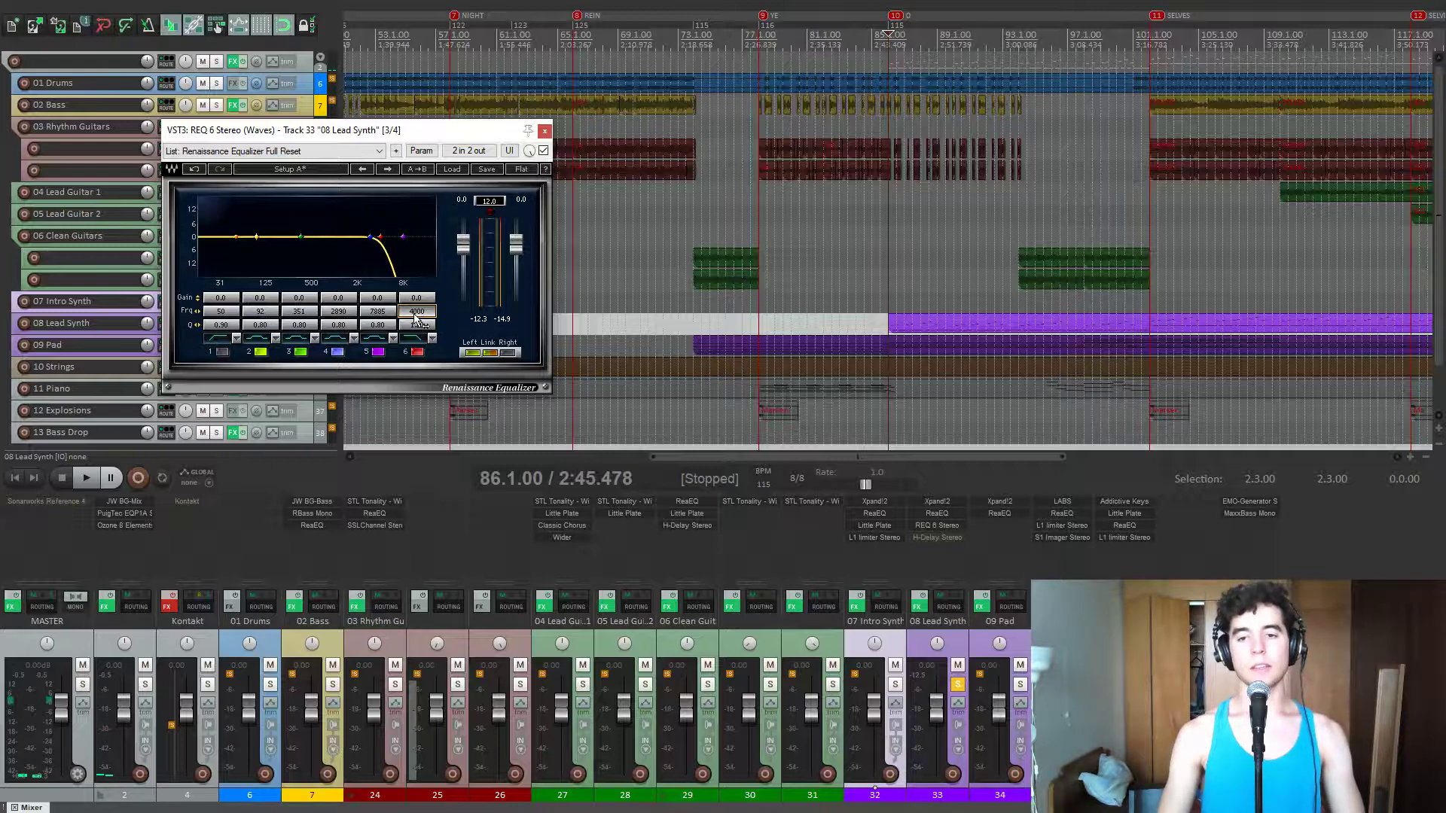
left_click(544, 133)
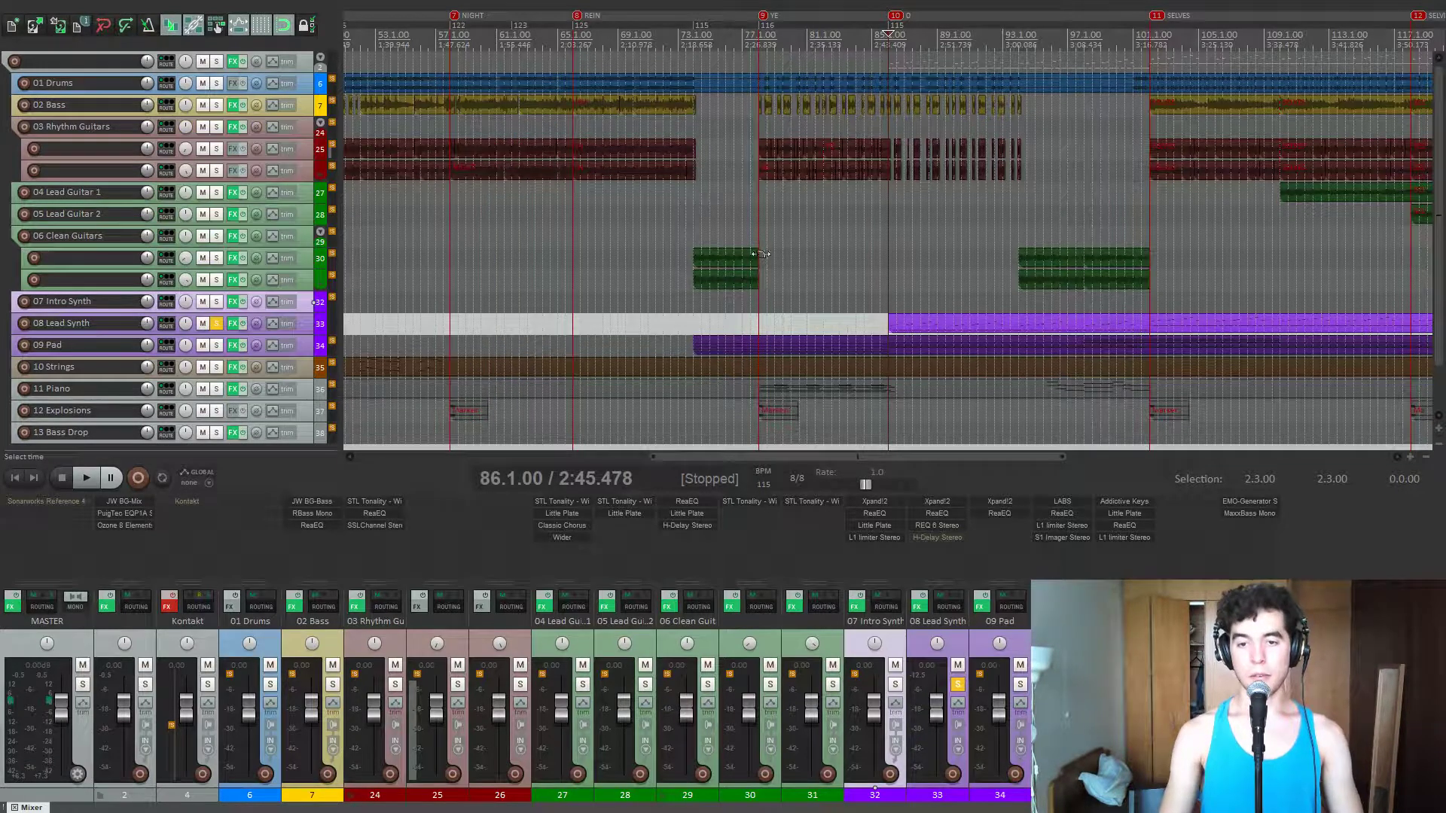
- Enable H-Delay Stereo on 08 Lead Synth, play the soloed synth with the delay, stop, and close its window
left_click(946, 538)
left_click_drag(481, 64, 552, 139)
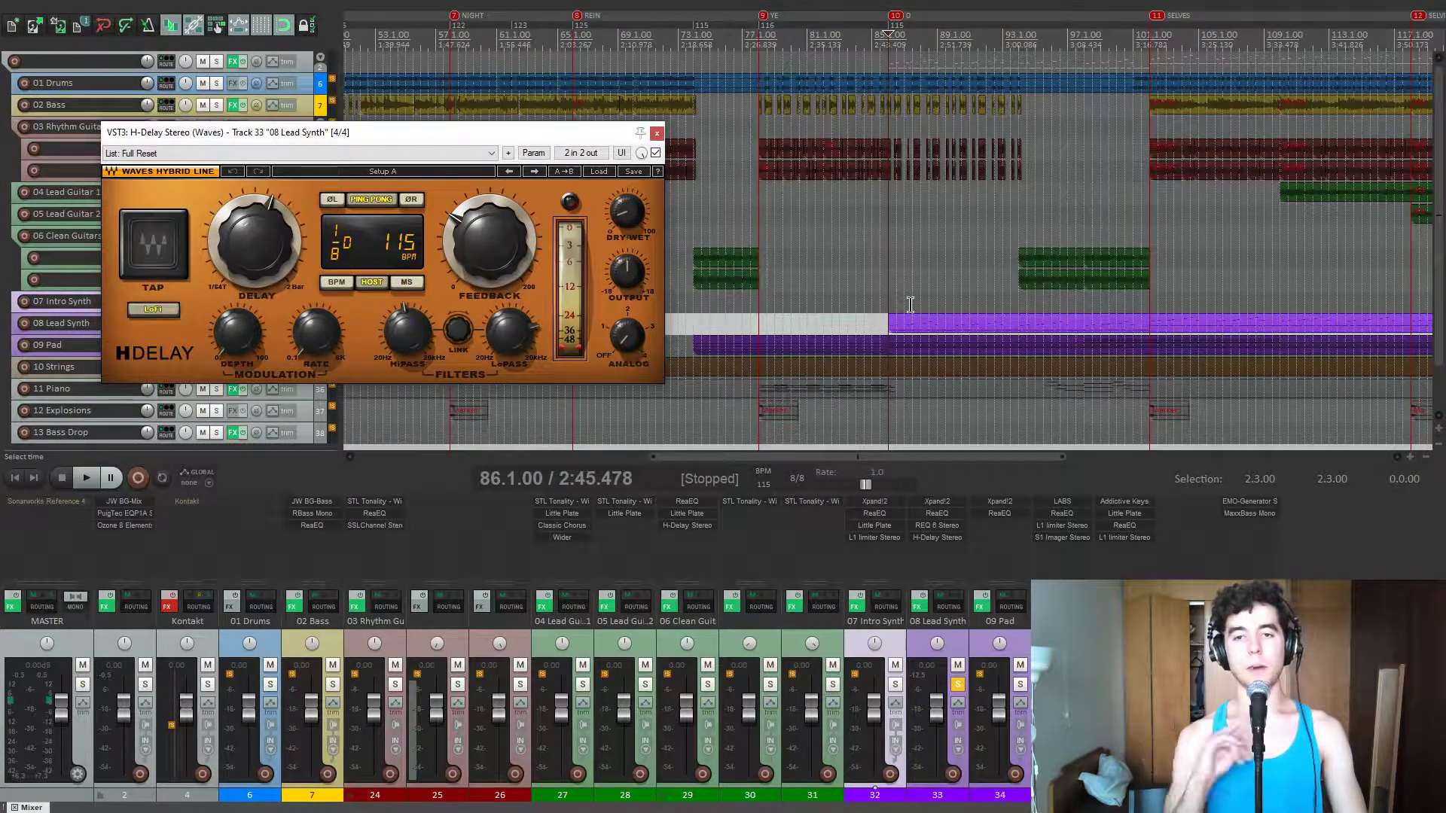
key("space")
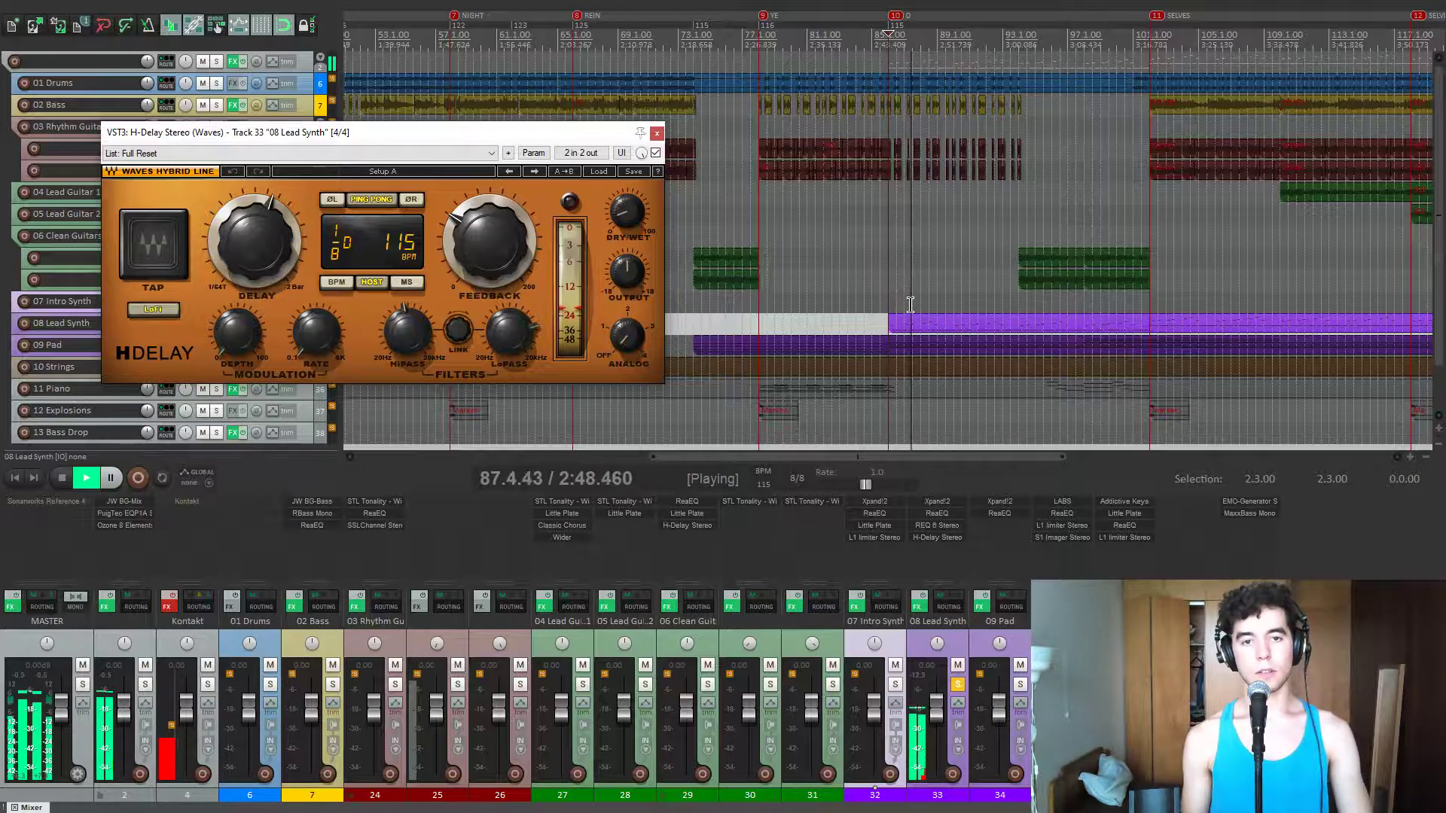
key("space")
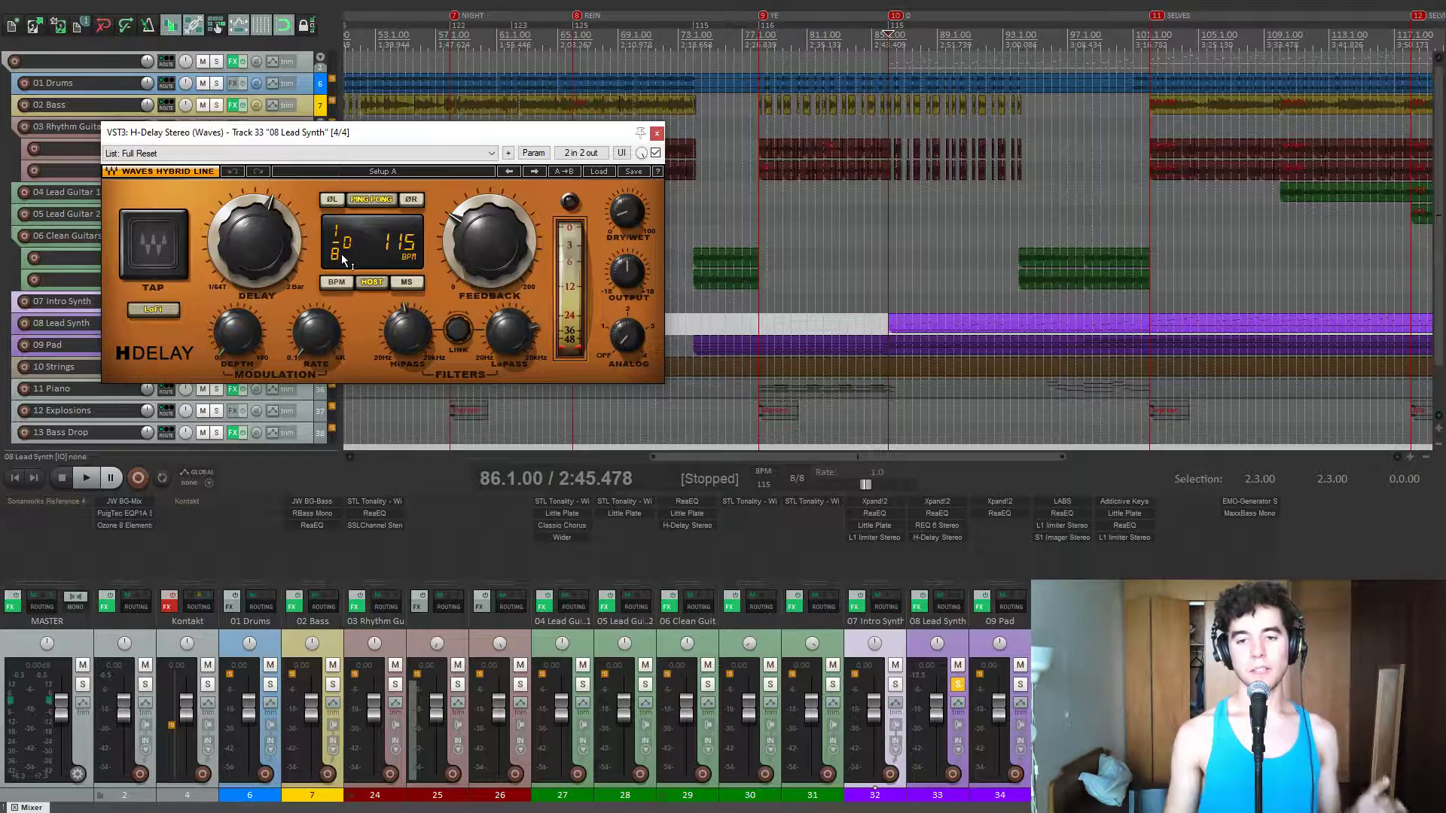
left_click(657, 134)
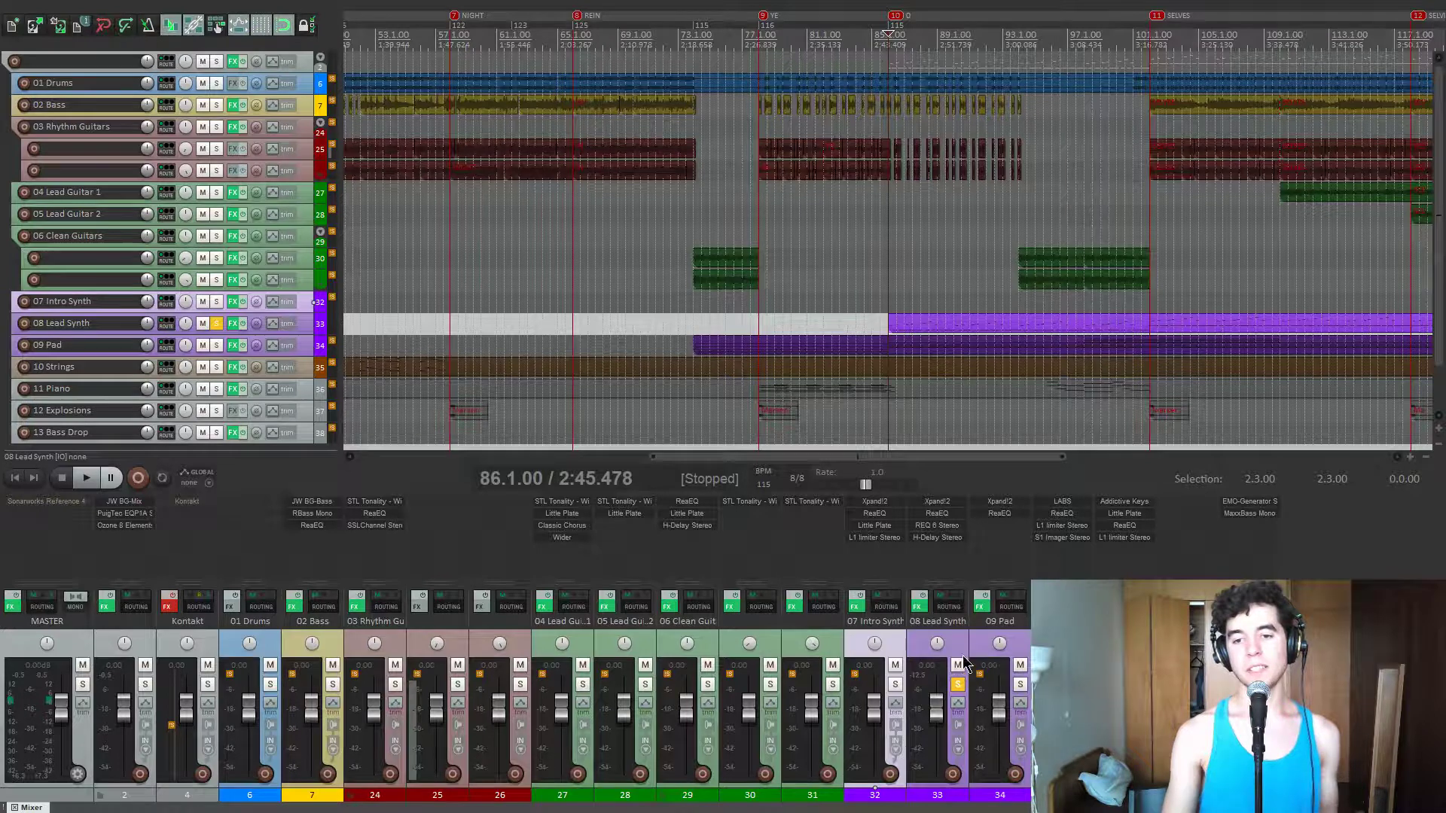
- Unsolo 08 Lead Synth and play the full mix from bar 86
left_click(957, 685)
key("space")
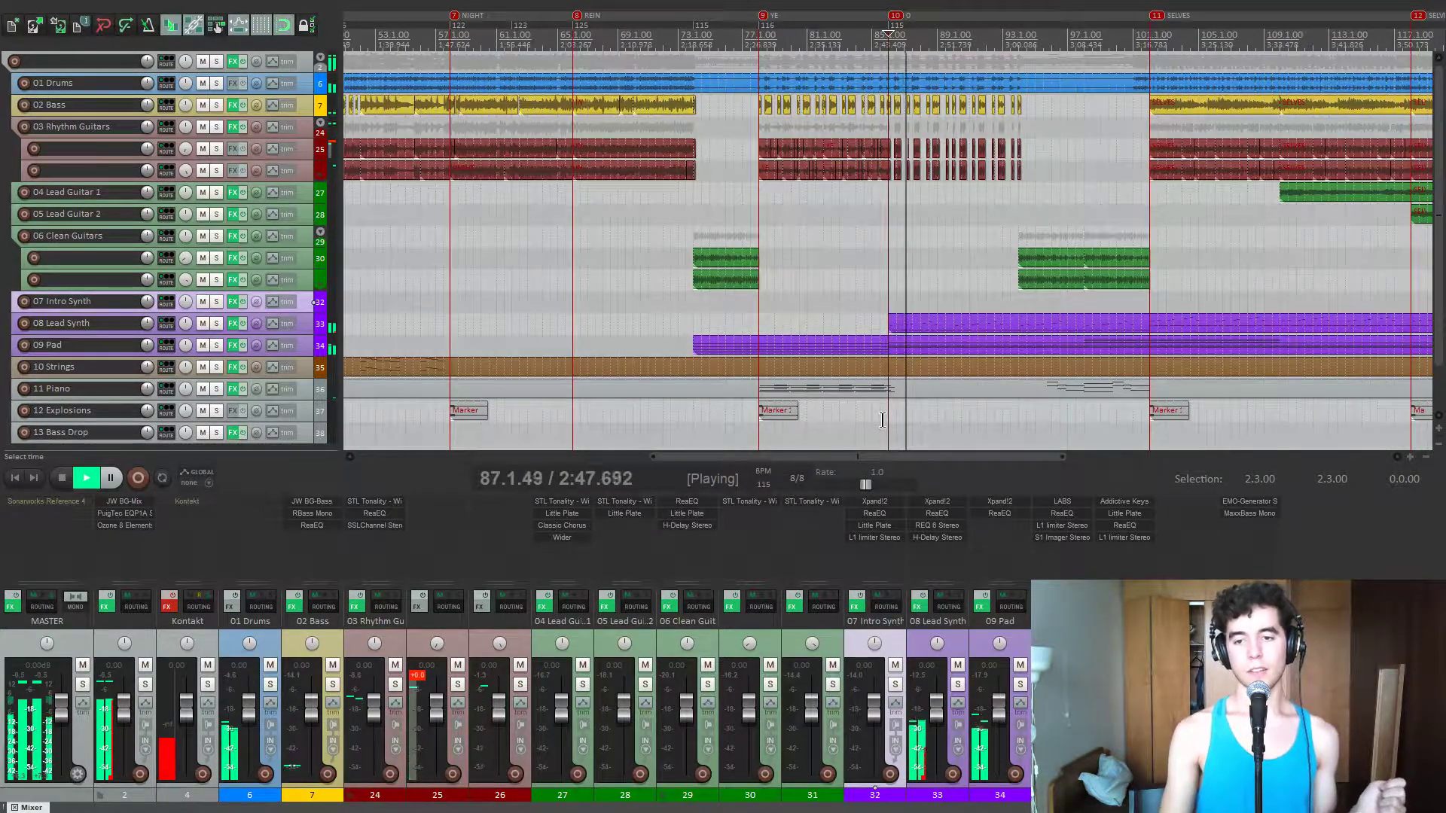
- Solo 09 Pad during playback, examine its notes in the MIDI editor, and close the editor
left_click(1020, 684)
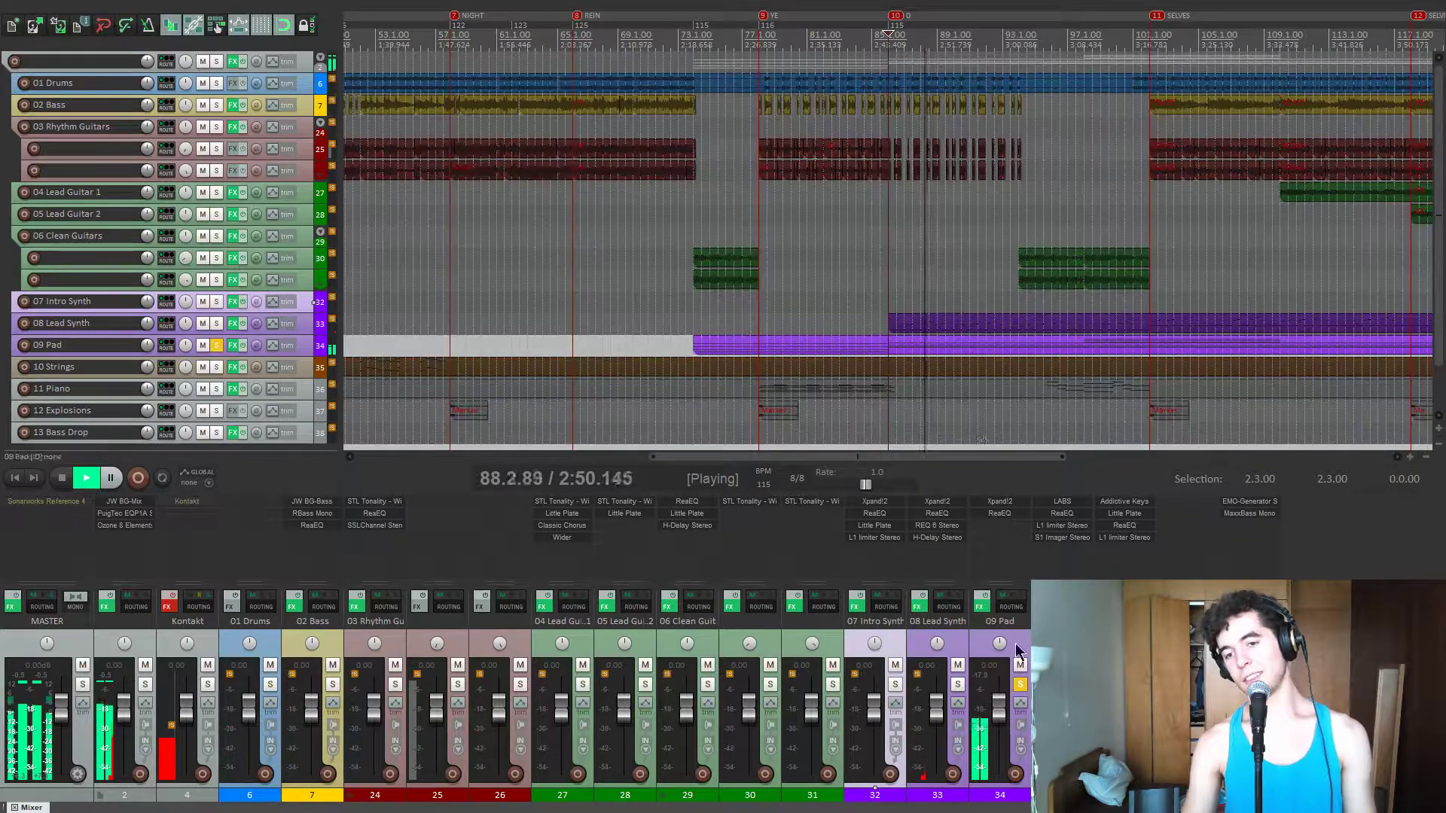
double_click(888, 342)
scroll(871, 410, "down", 5)
scroll(1037, 294, "up", 3)
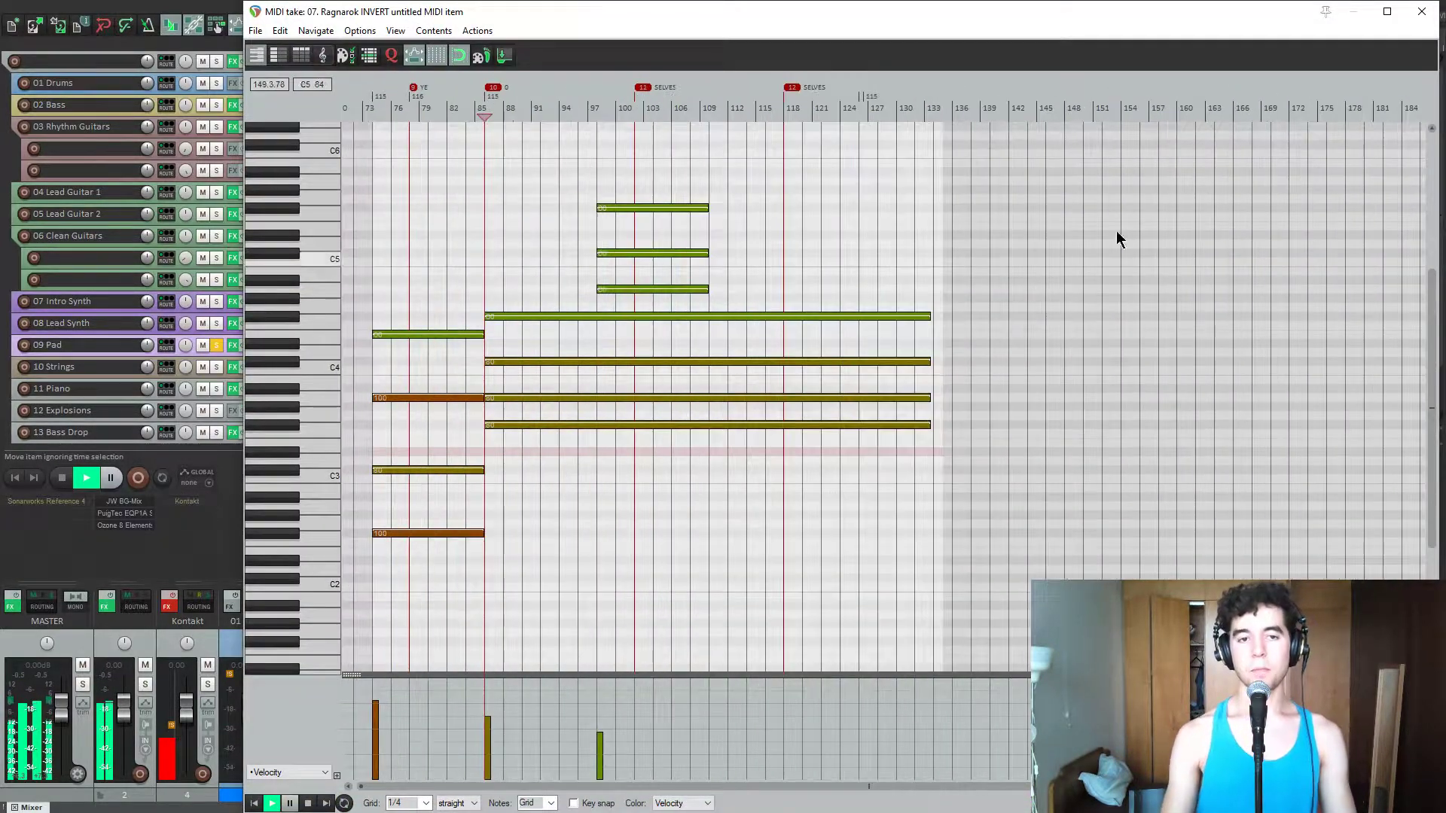
left_click(1422, 11)
- Inspect the Deeper Whisper patch in Xpand!2 on 09 Pad, close the instrument, and stop playback
left_click(999, 501)
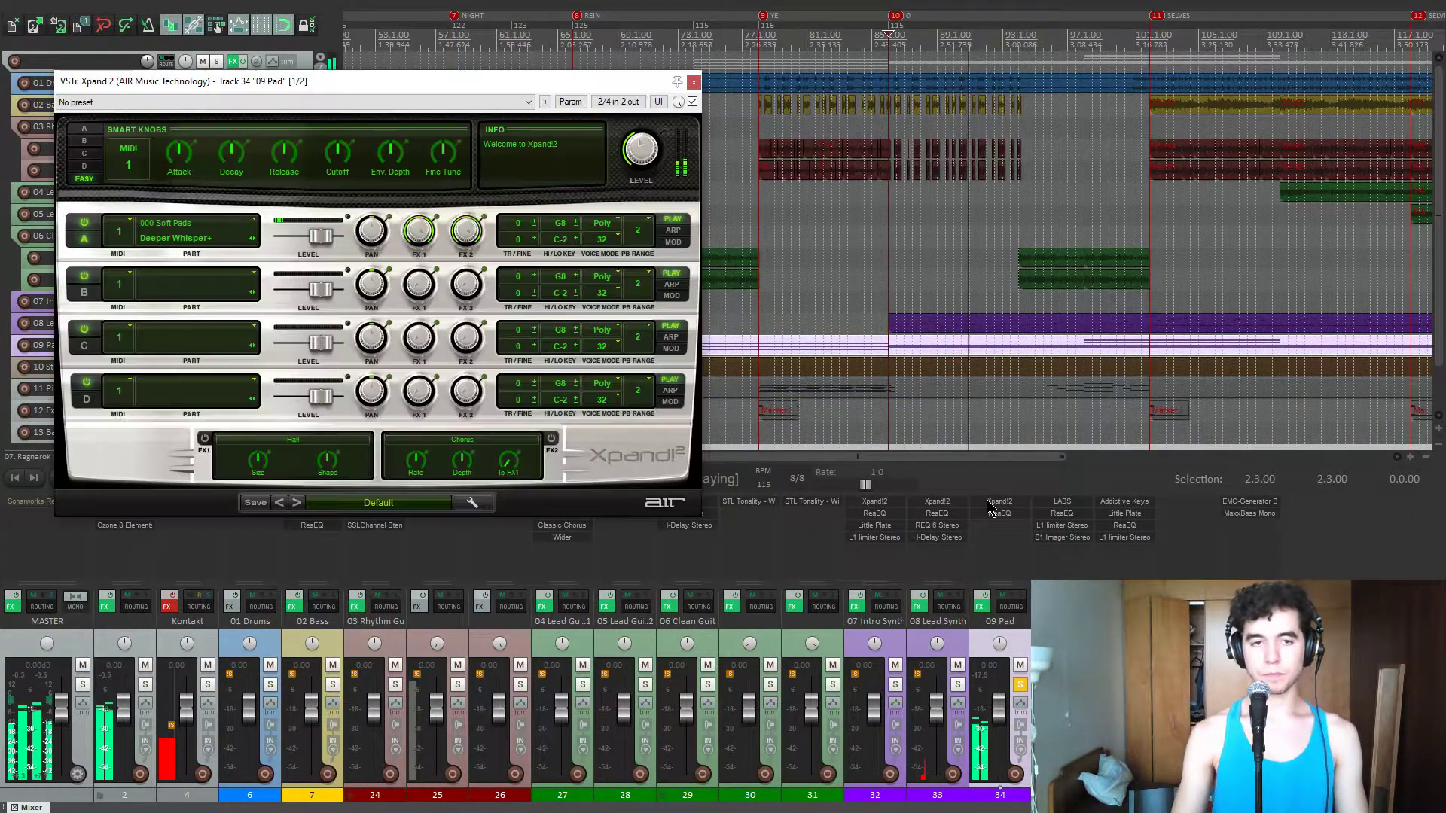
left_click_drag(381, 84, 397, 88)
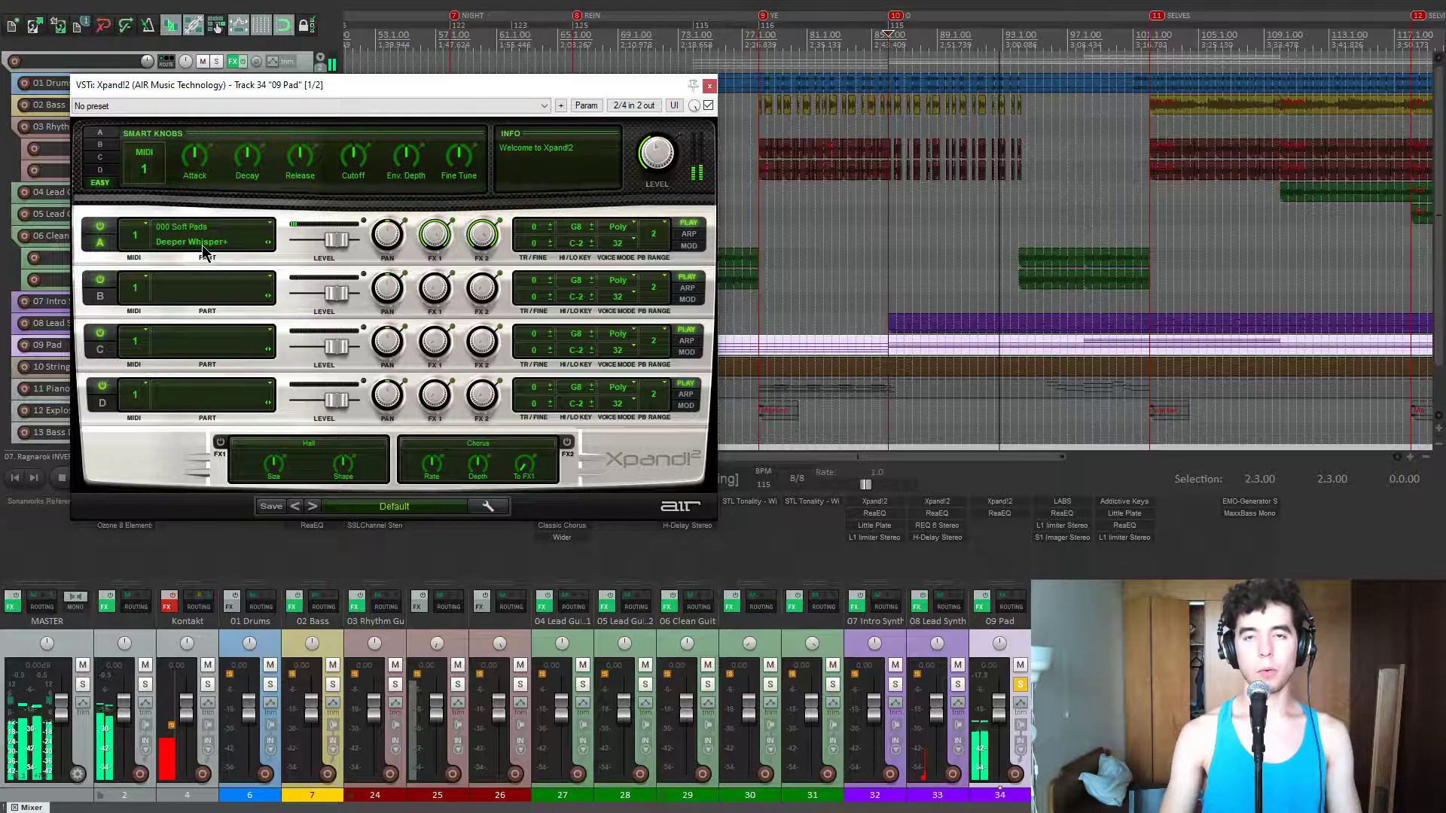
left_click(709, 85)
key("space")
- Bypass ReaEQ on 09 Pad, play the soloed pad from bar 86, re-enable the equalizer to compare, and stop
left_click(1008, 518, "shift")
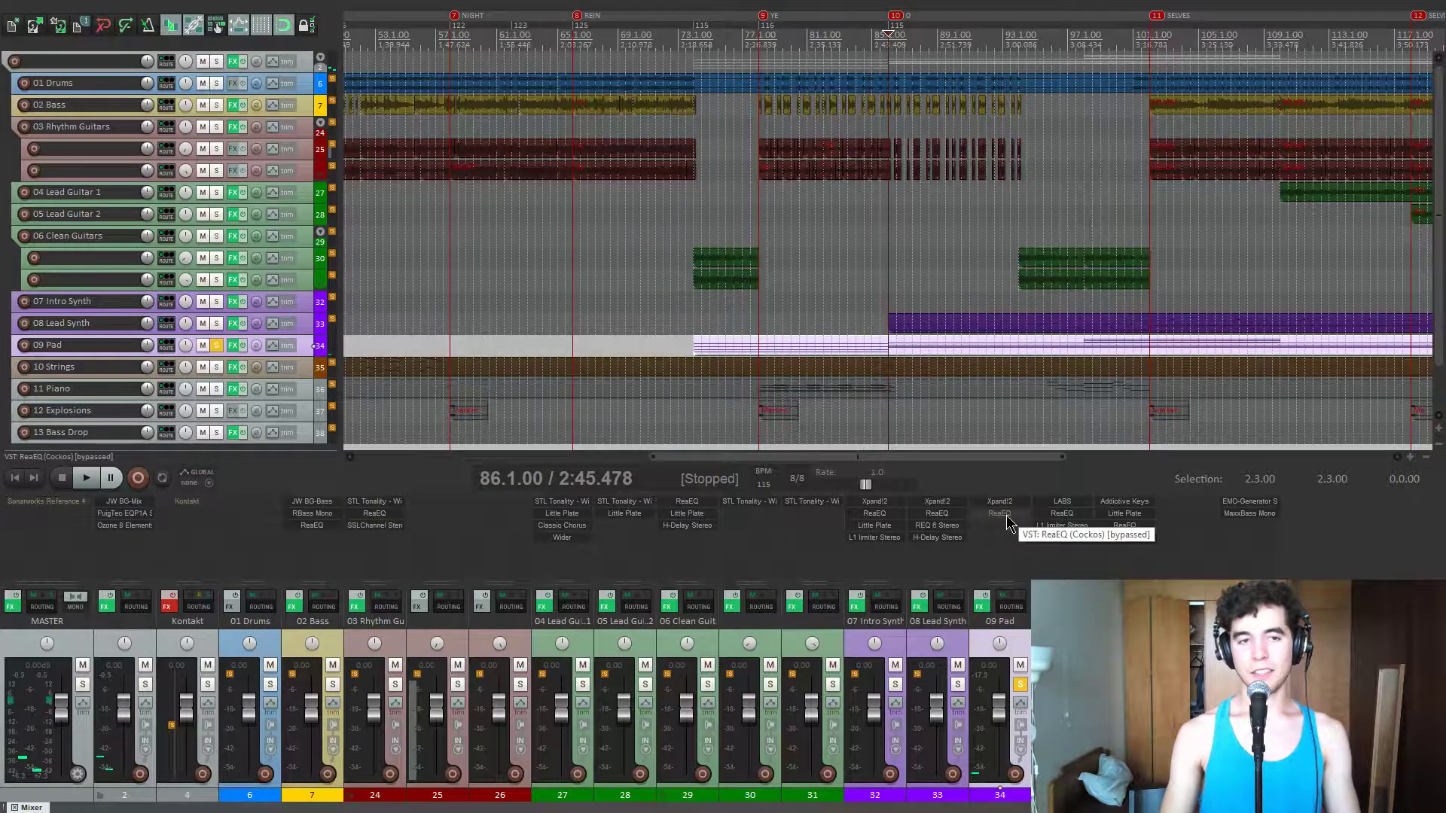
left_click(1002, 515)
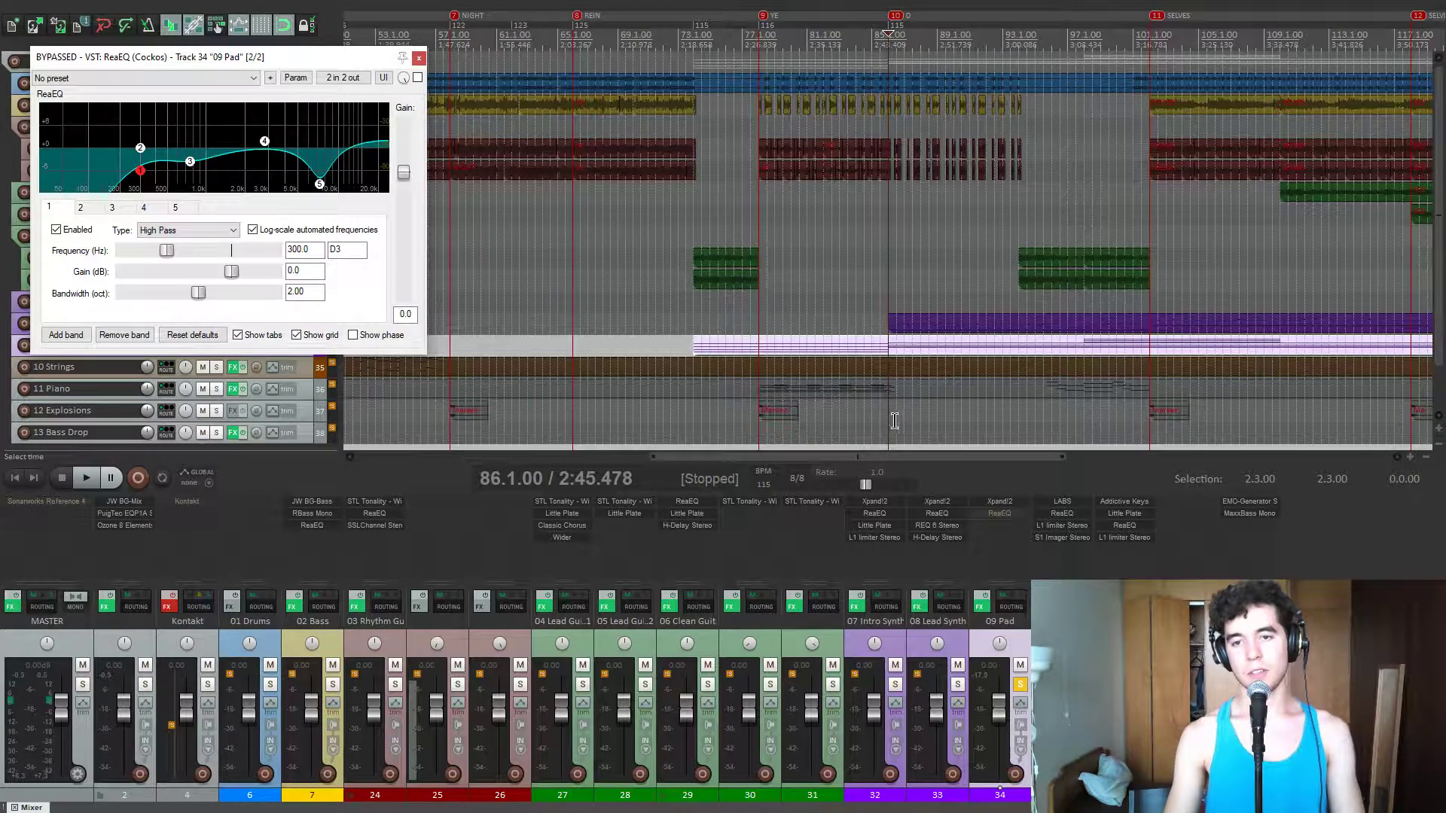
key("space")
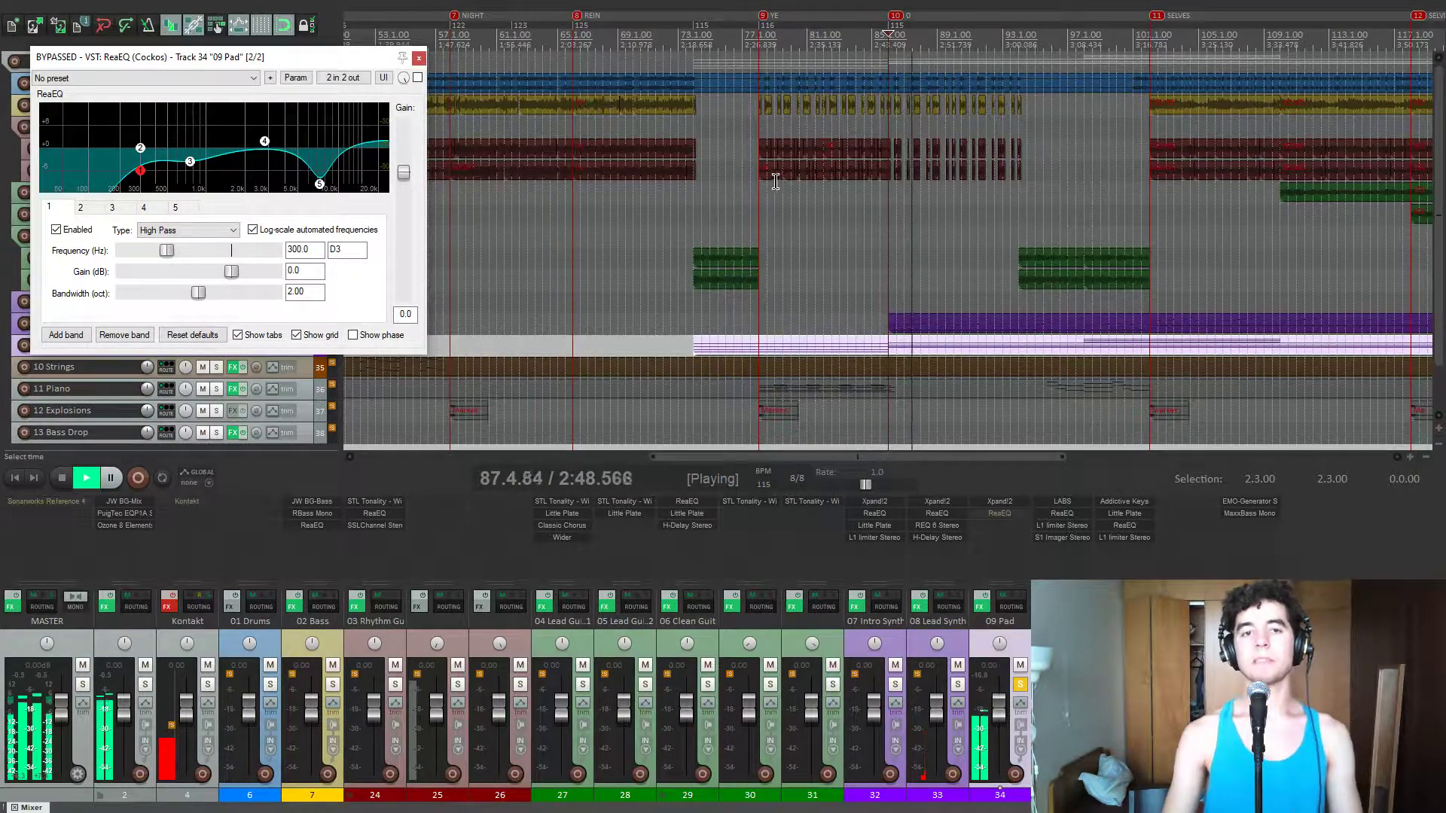
left_click(417, 77)
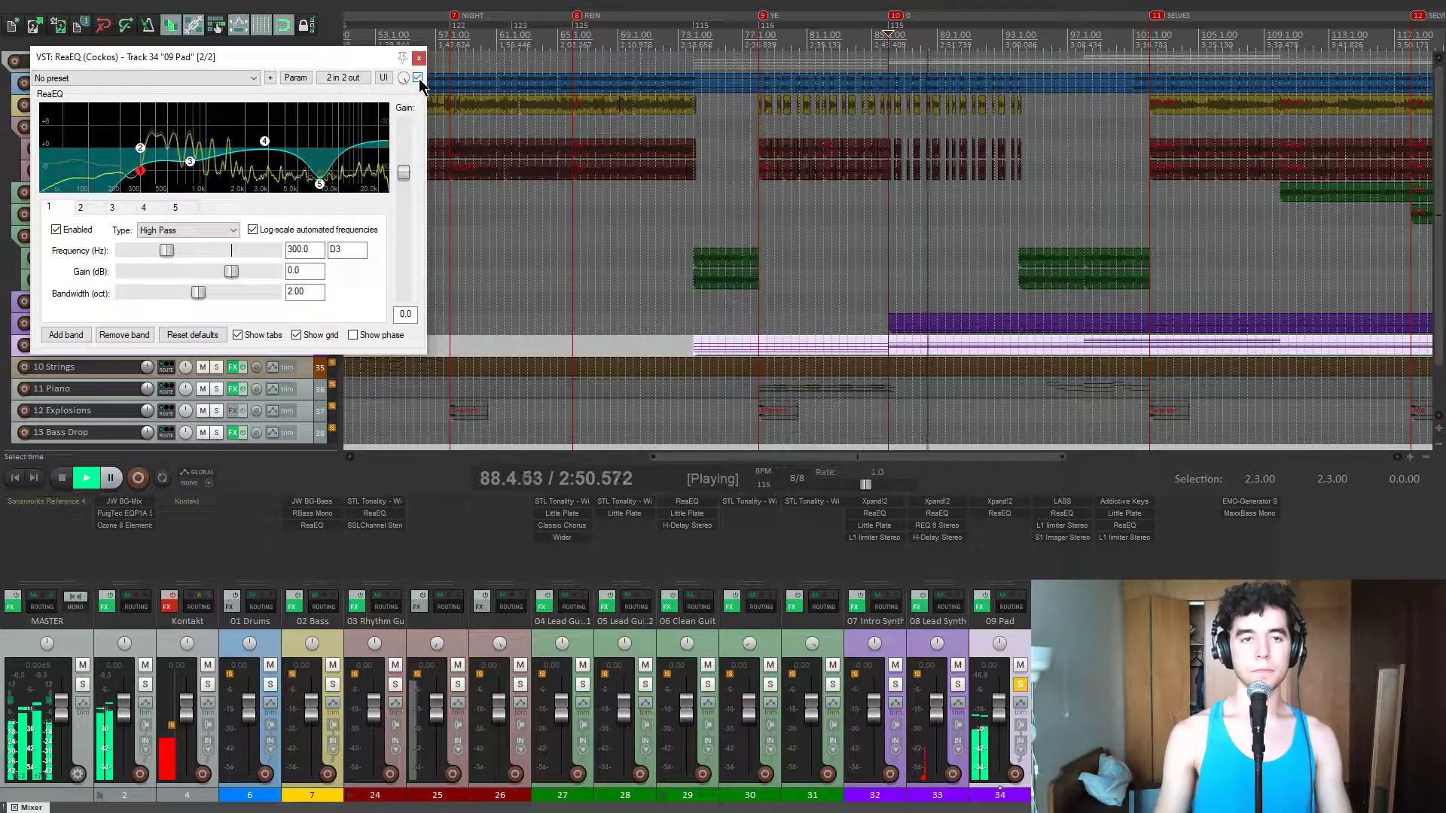
key("space")
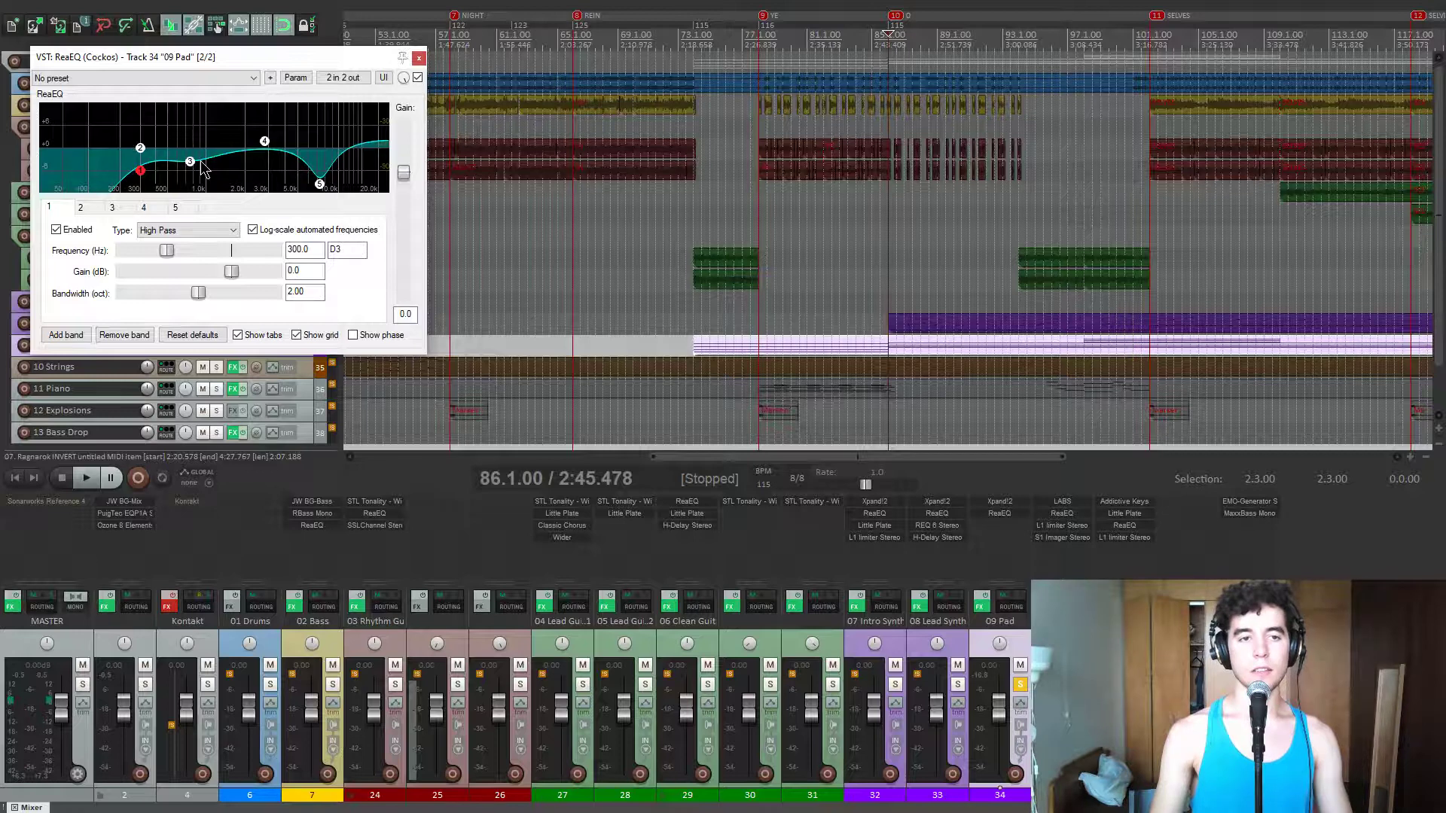
- Inspect ReaEQ bands 3 and 5 on 09 Pad, raise band 5's gain to 12 dB, and audition it
left_click(191, 163)
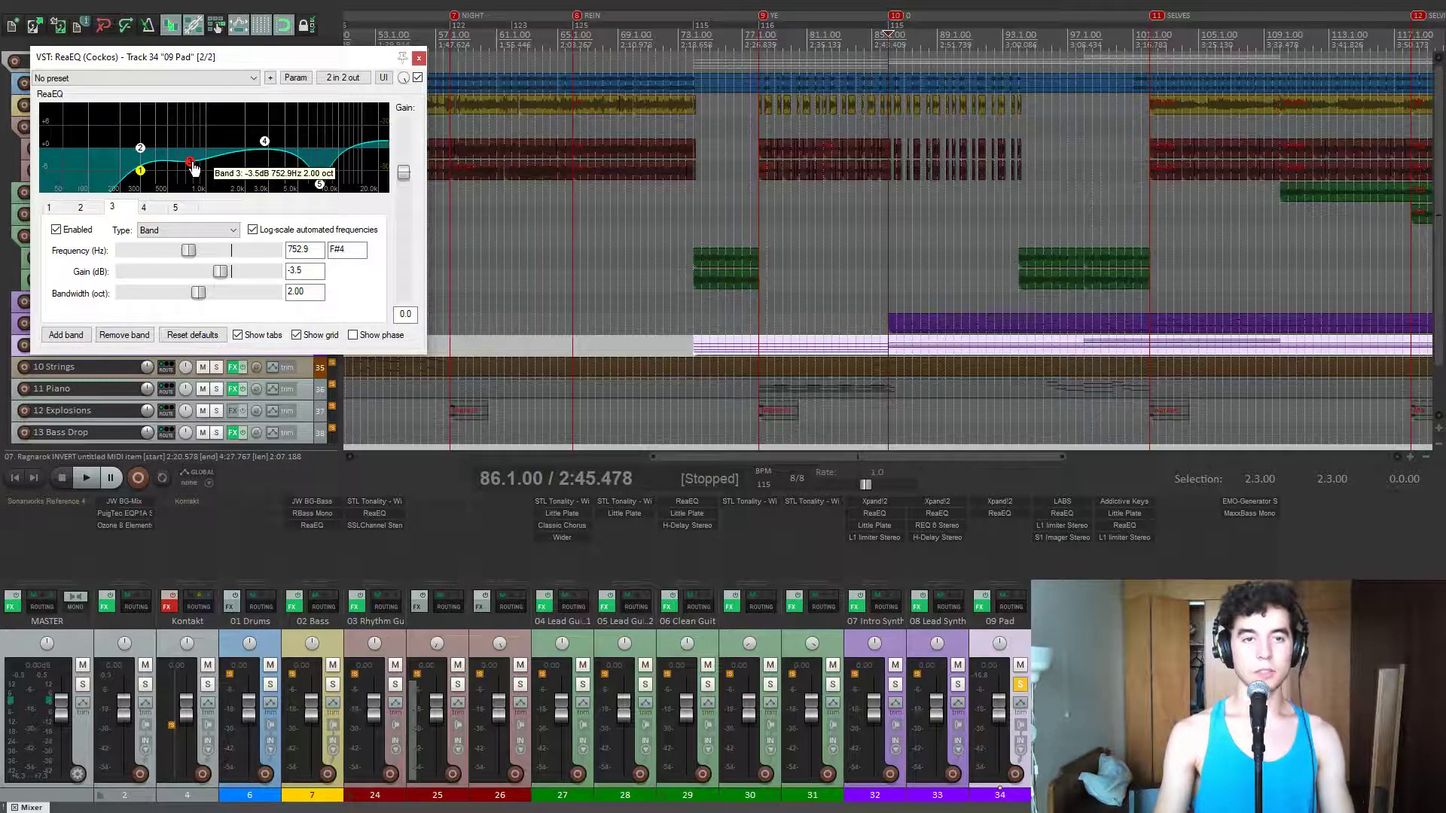
left_click(320, 184)
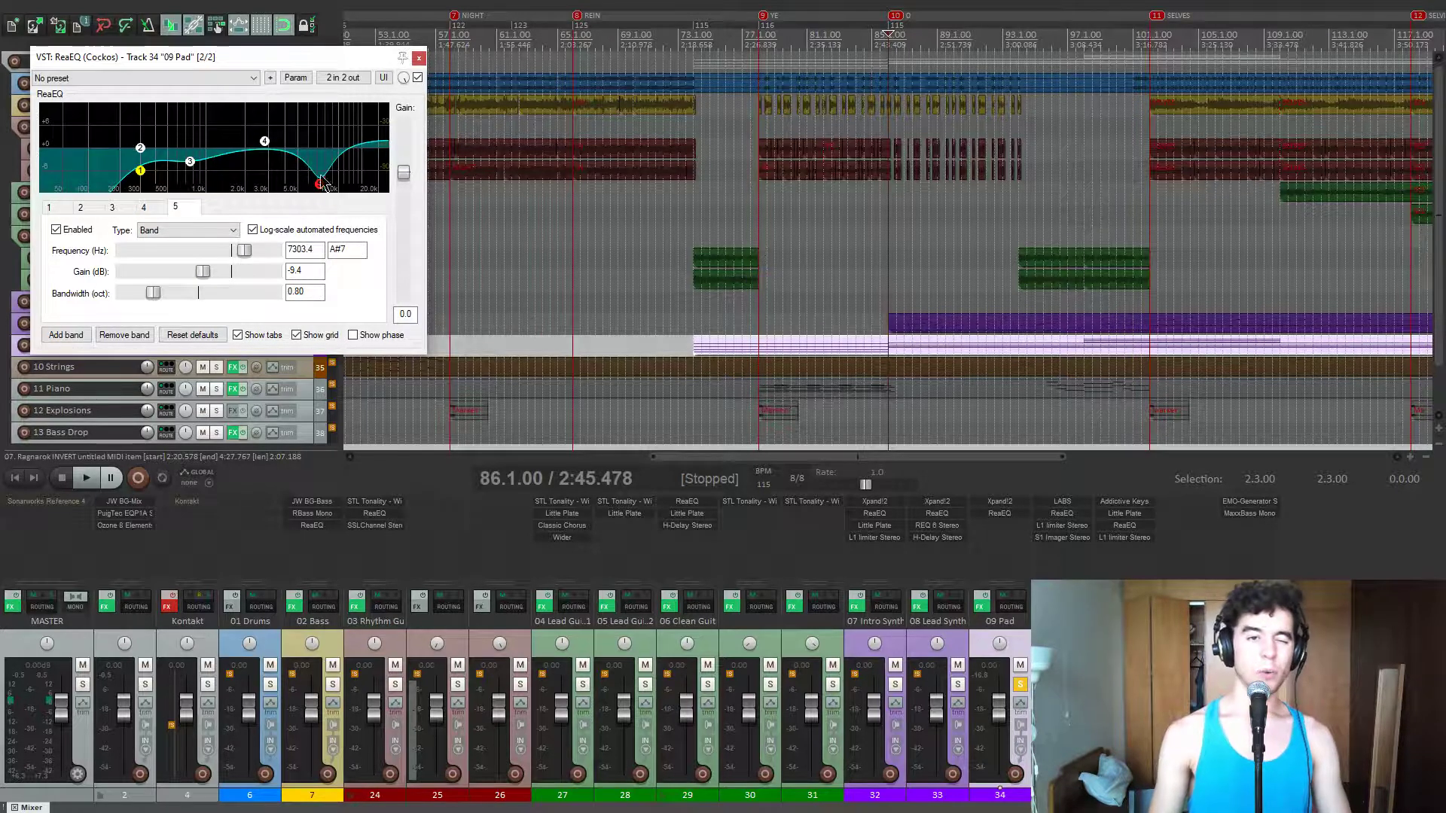
left_click_drag(202, 271, 396, 269)
key("space")
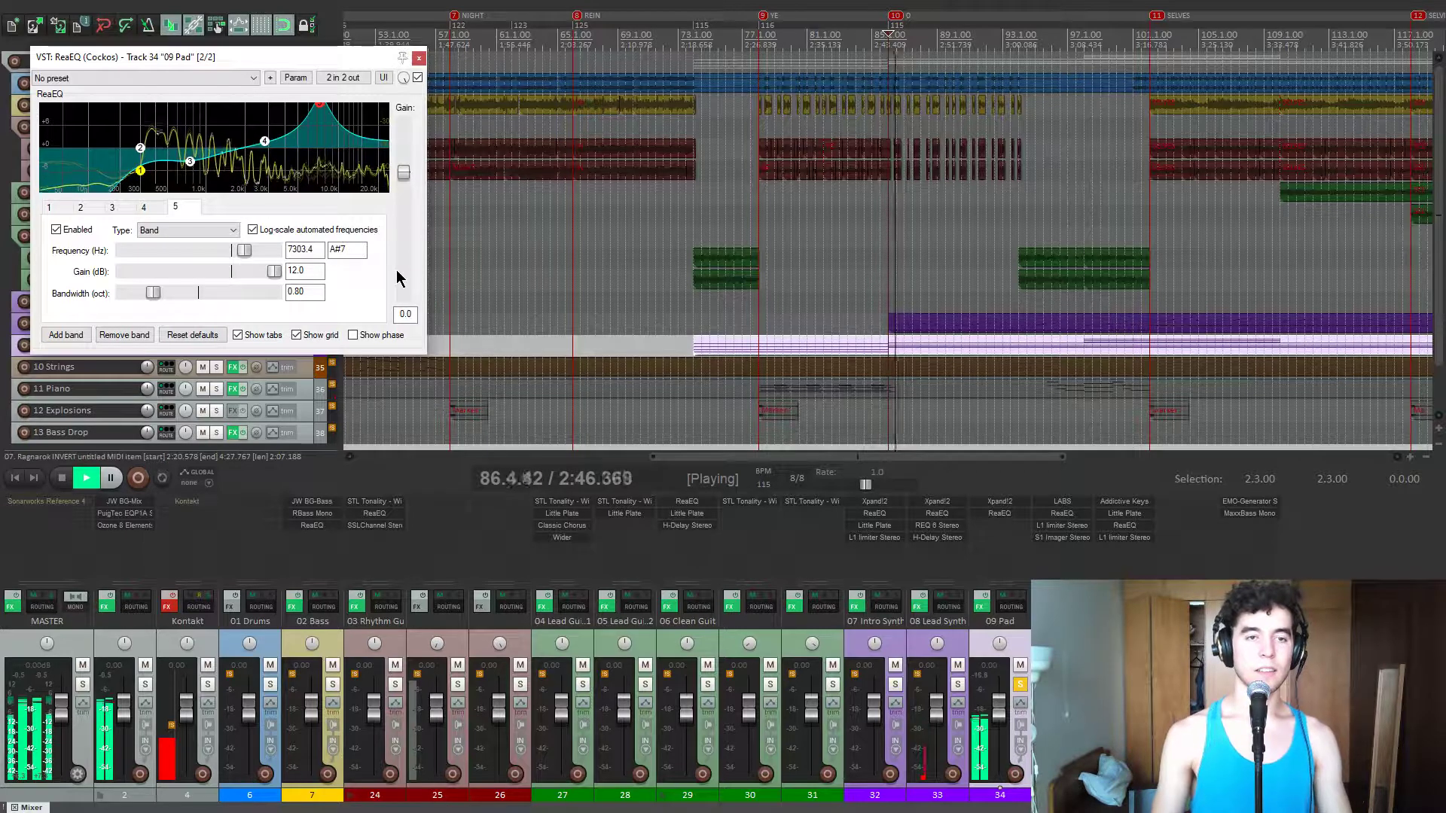
key("space")
- Set the pad's ReaEQ band 5 gain to -9 dB, play the soloed pad, and close the equalizer window
double_click(304, 271)
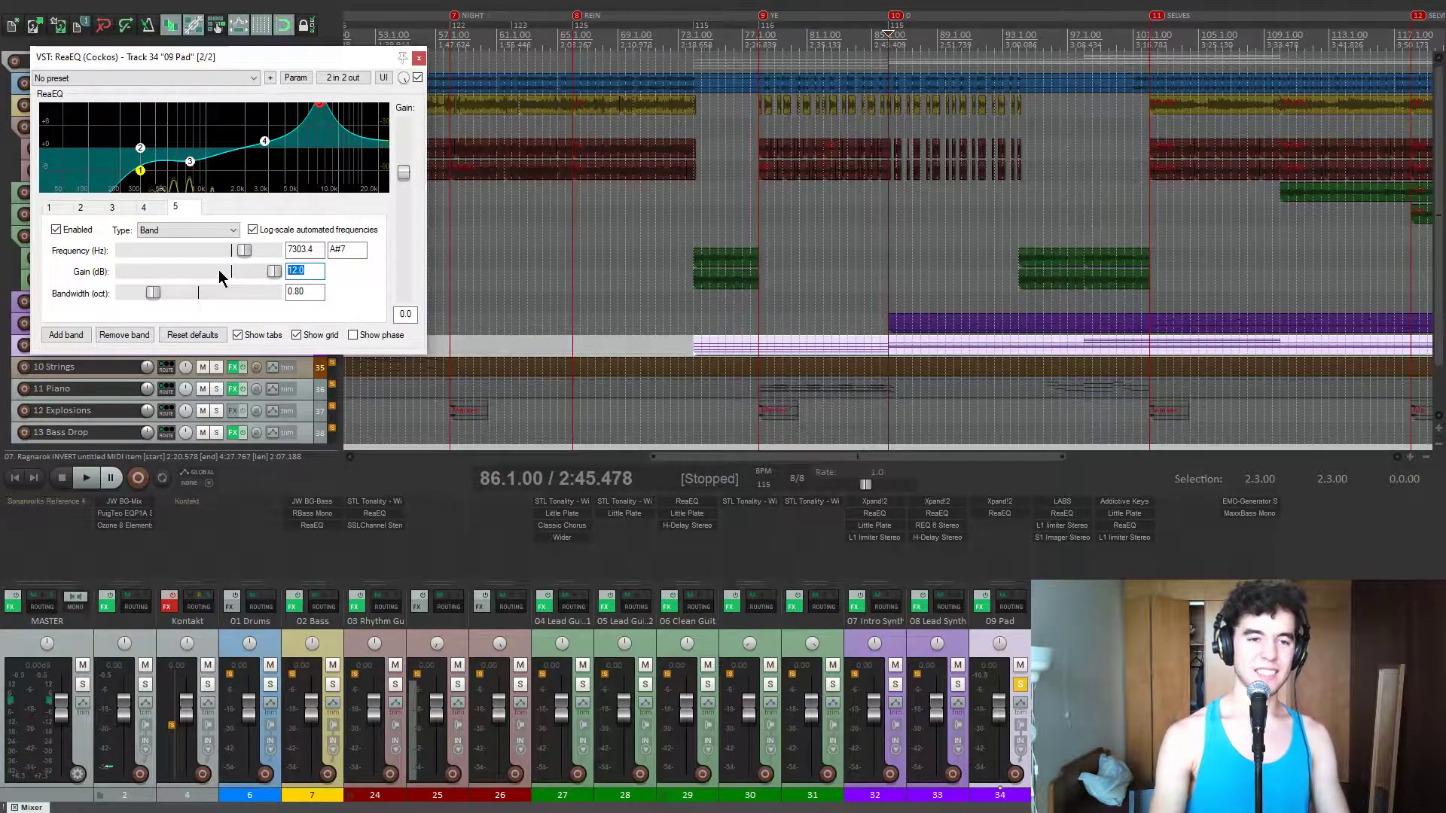
type("-9")
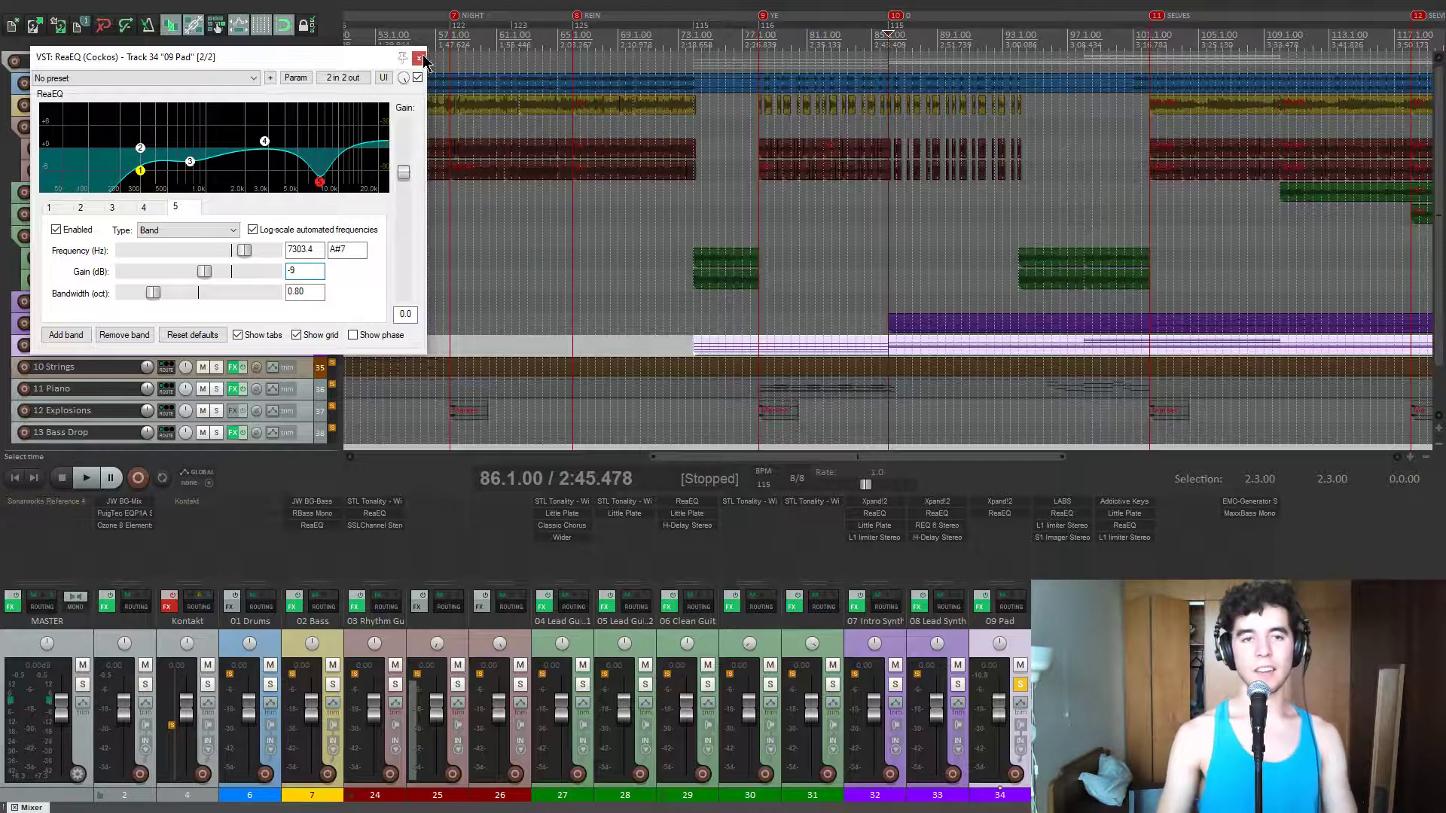
key("space")
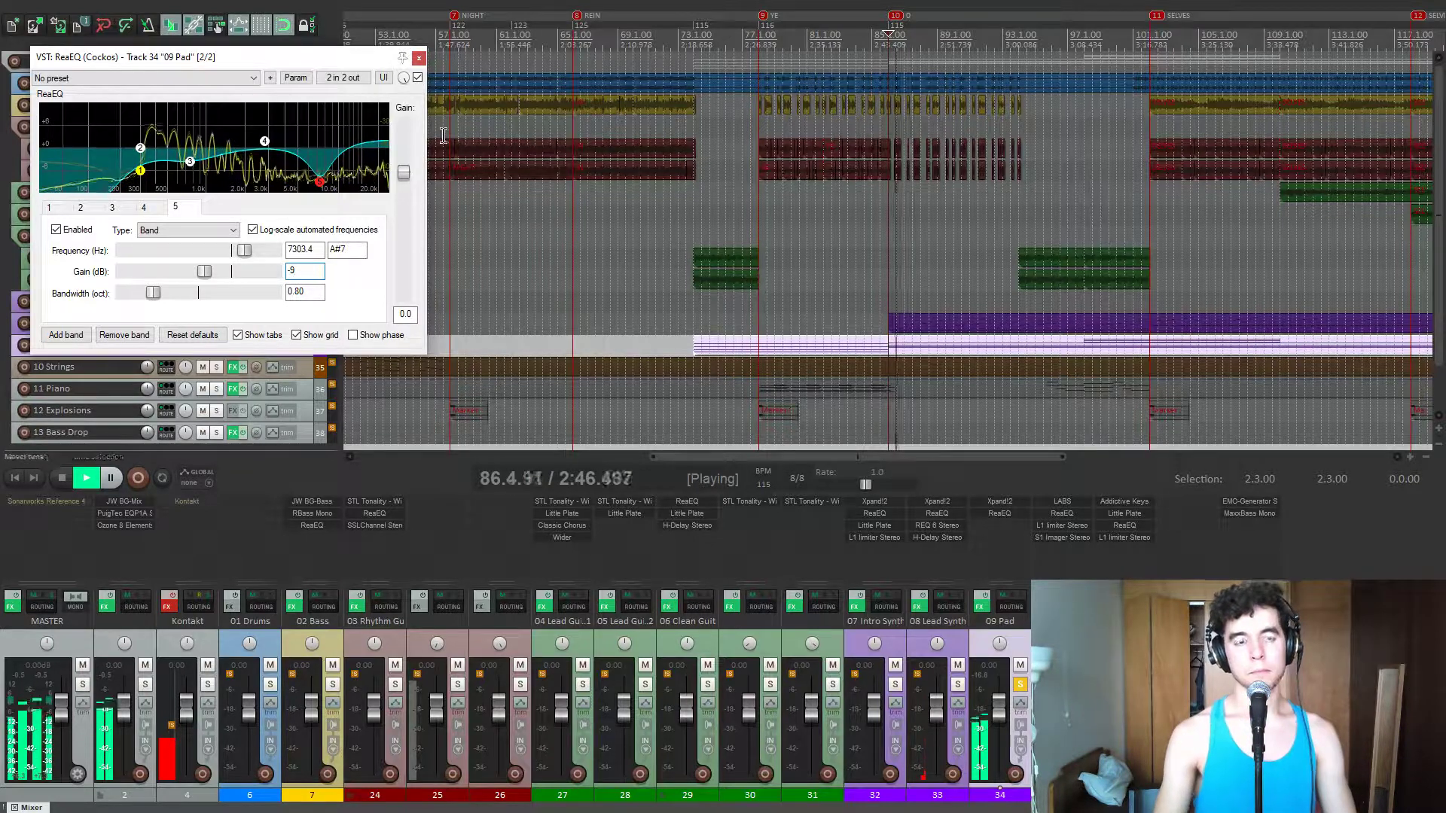
left_click(419, 59)
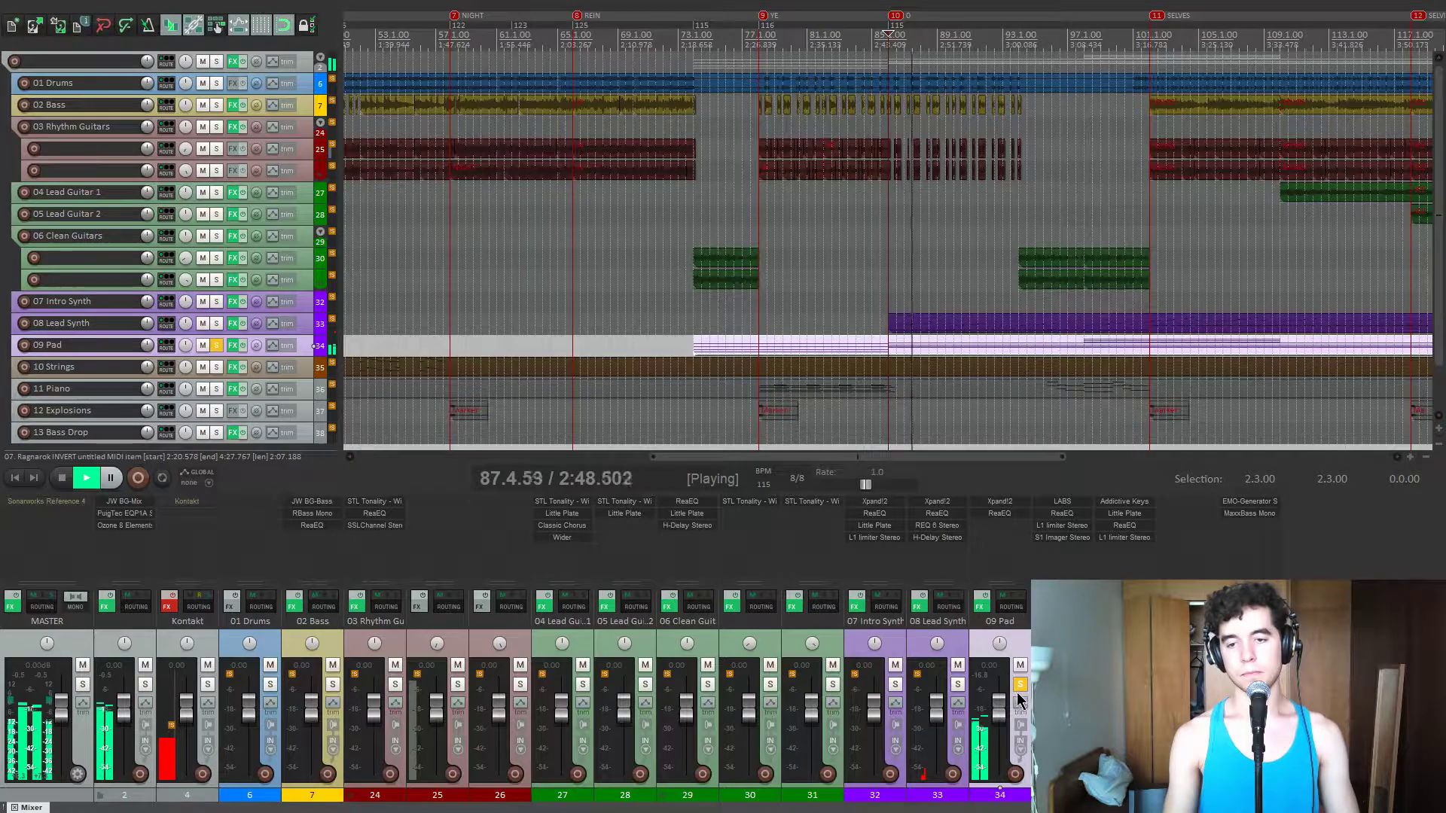
- Unsolo 09 Pad to hear the full mix, stop, and restart playback from marker 2 at bar 18
scroll(678, 293, "down", 3)
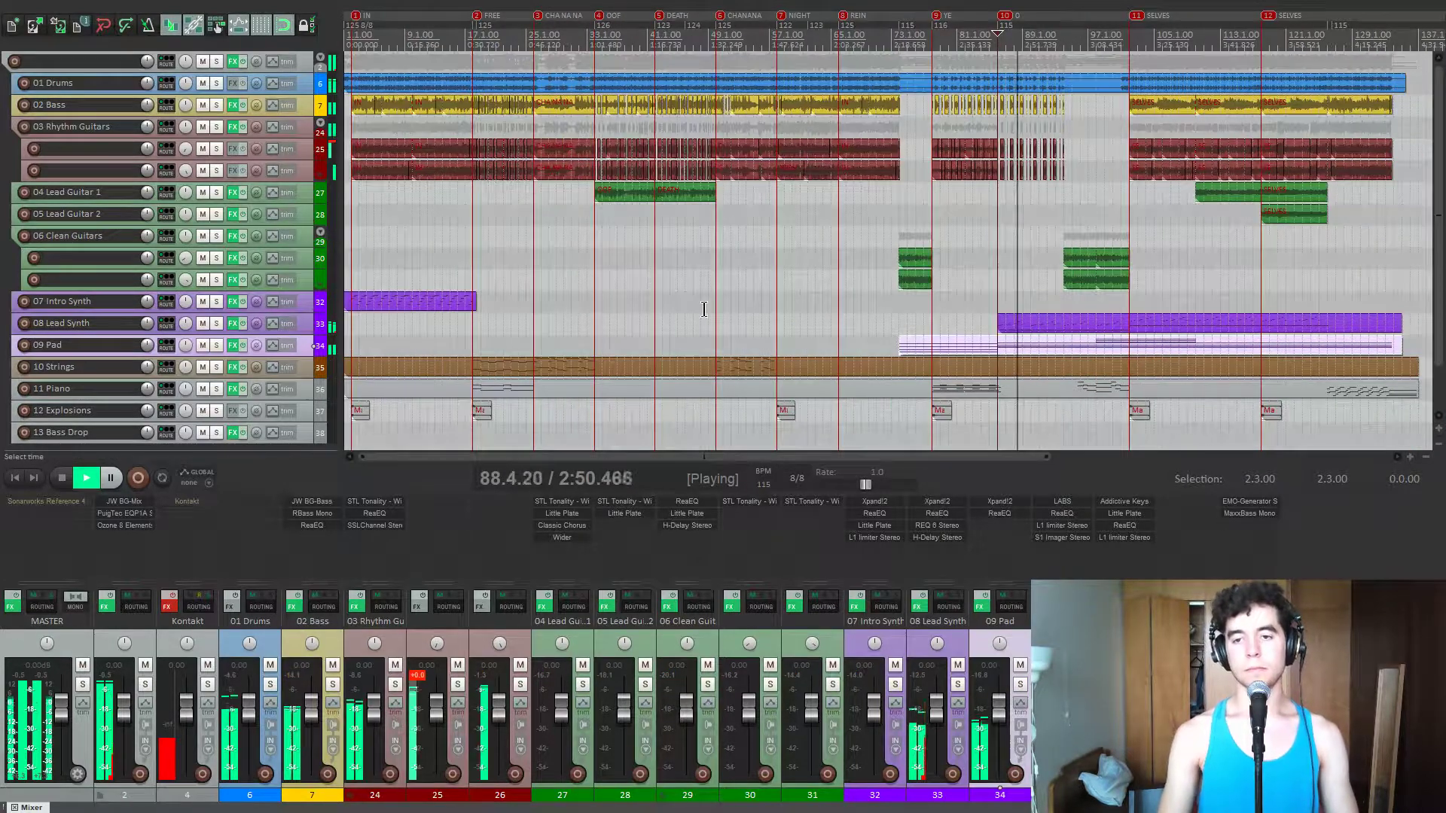
key("space")
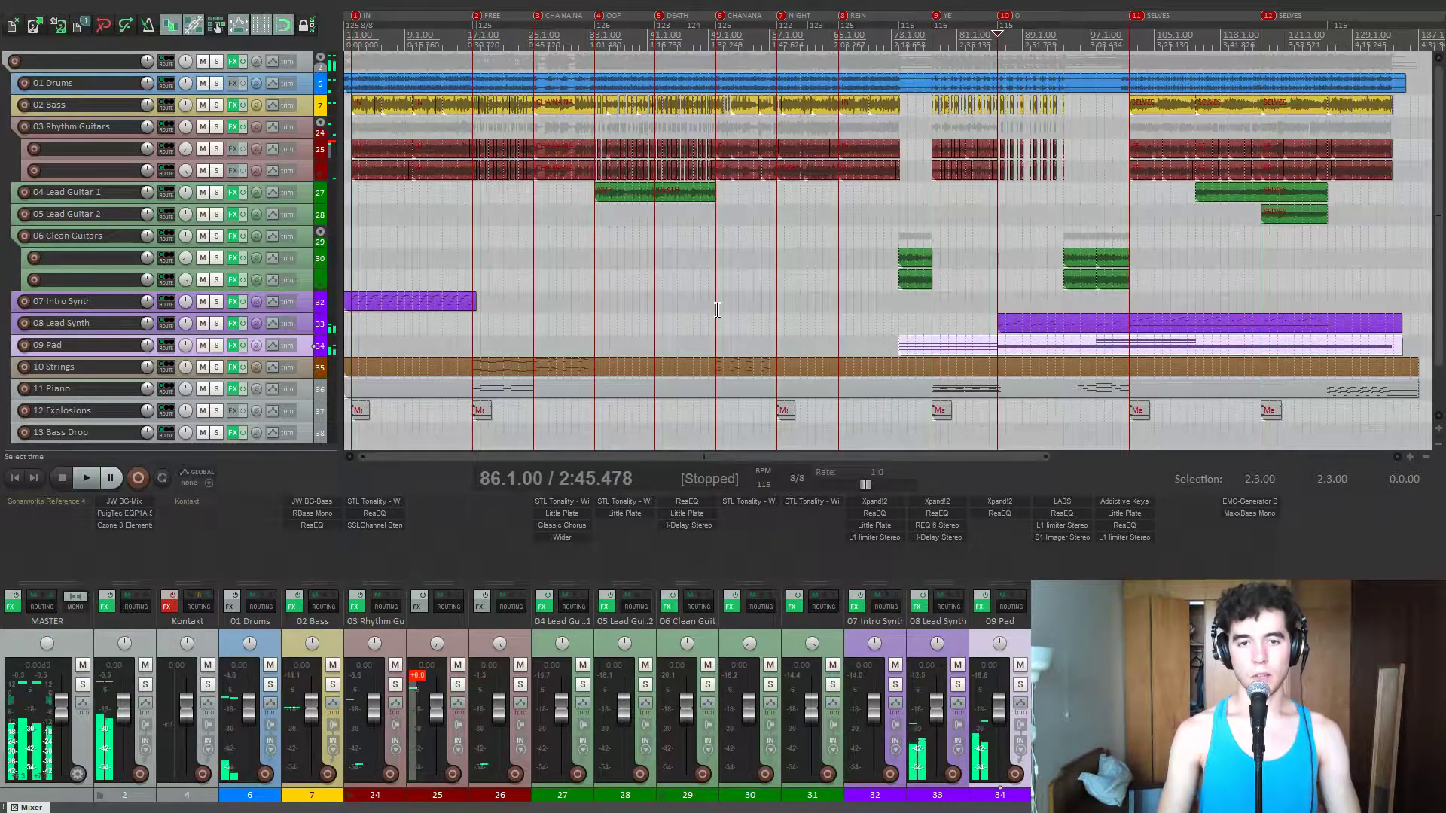
key("2")
key("space")
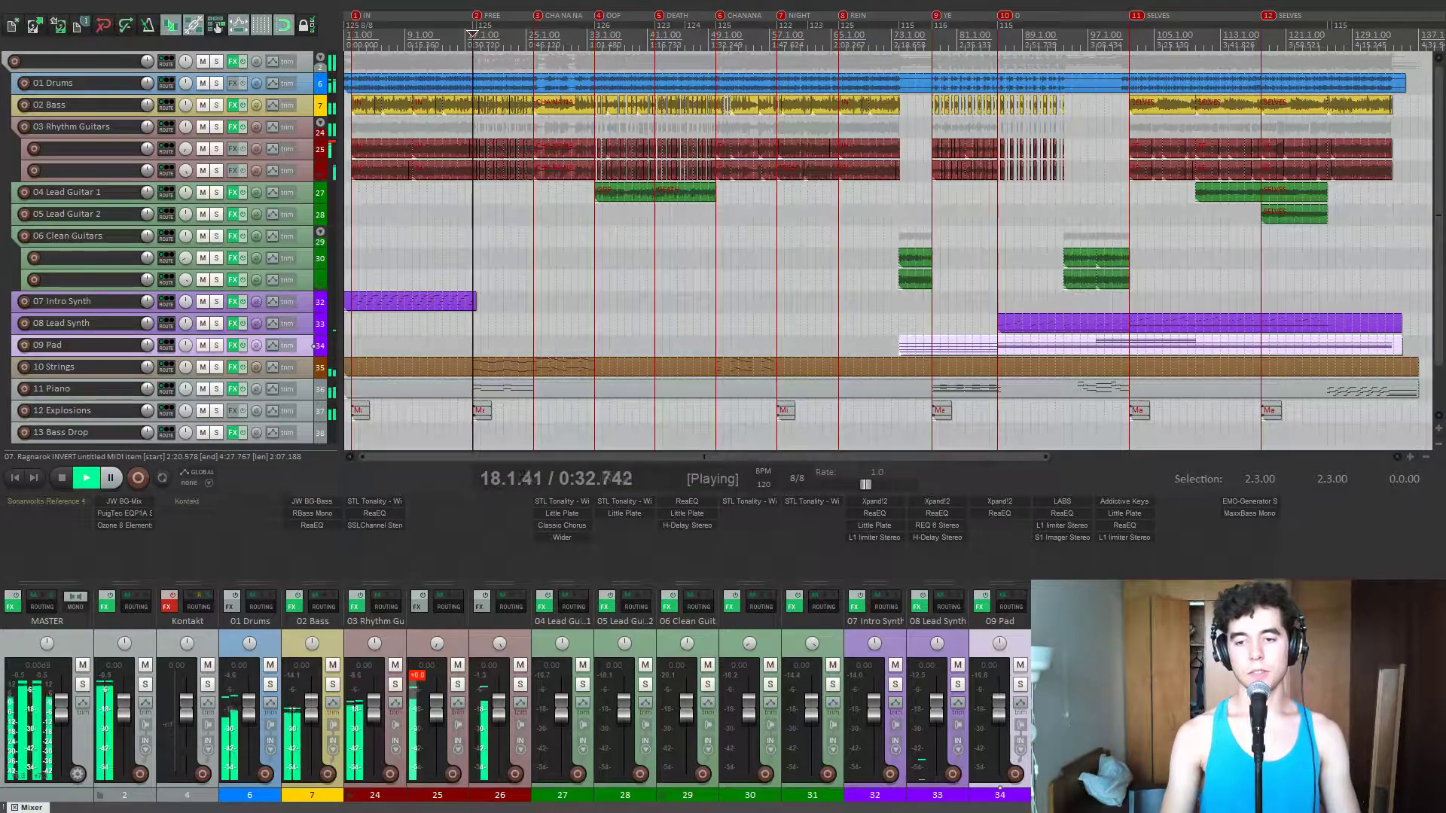
- Solo 10 Strings, bypass its ReaEQ, L1 limiter Stereo and S1 Imager Stereo while it plays, and stop
scroll(856, 320, "up", 3)
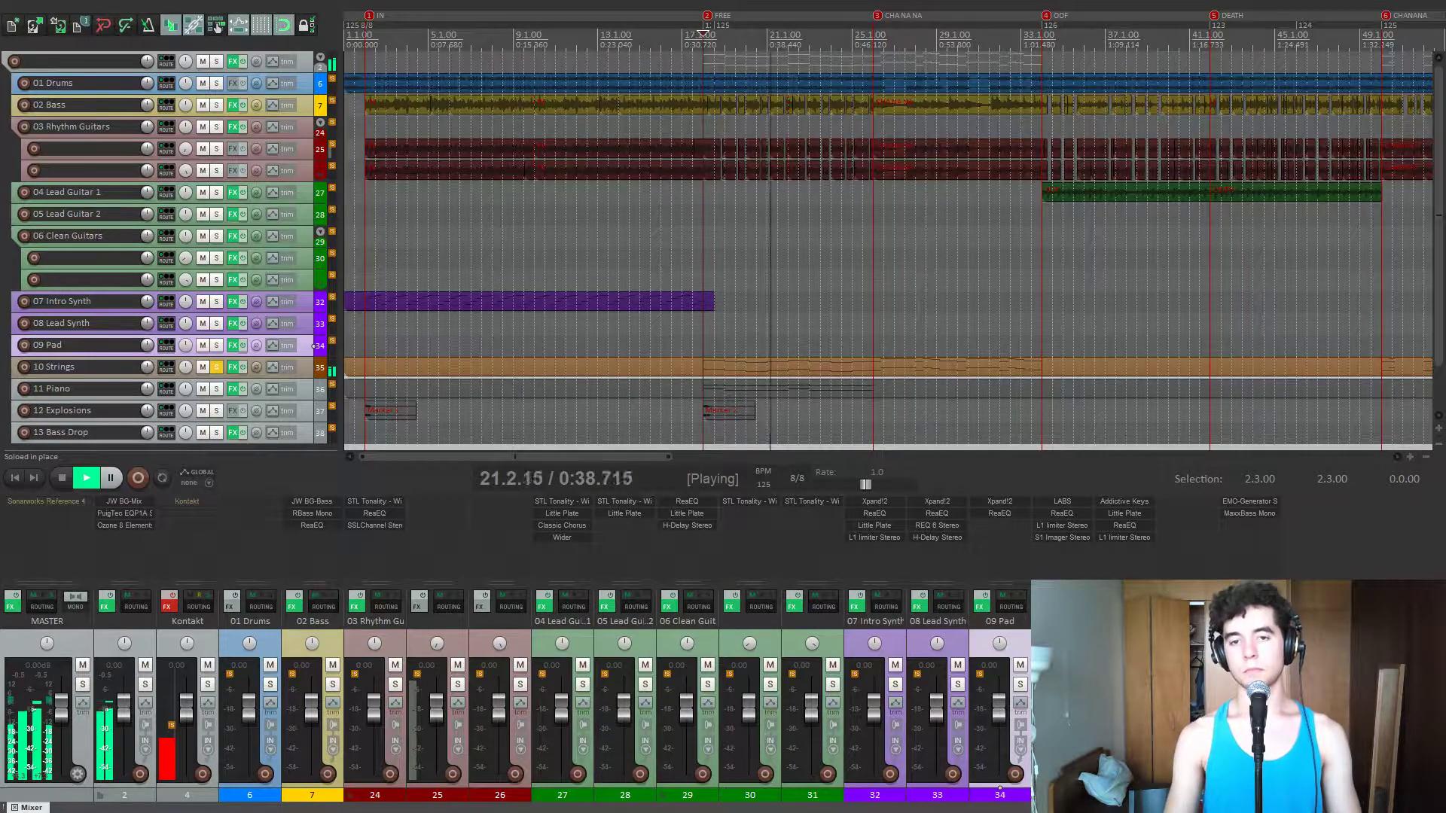
left_click(216, 367)
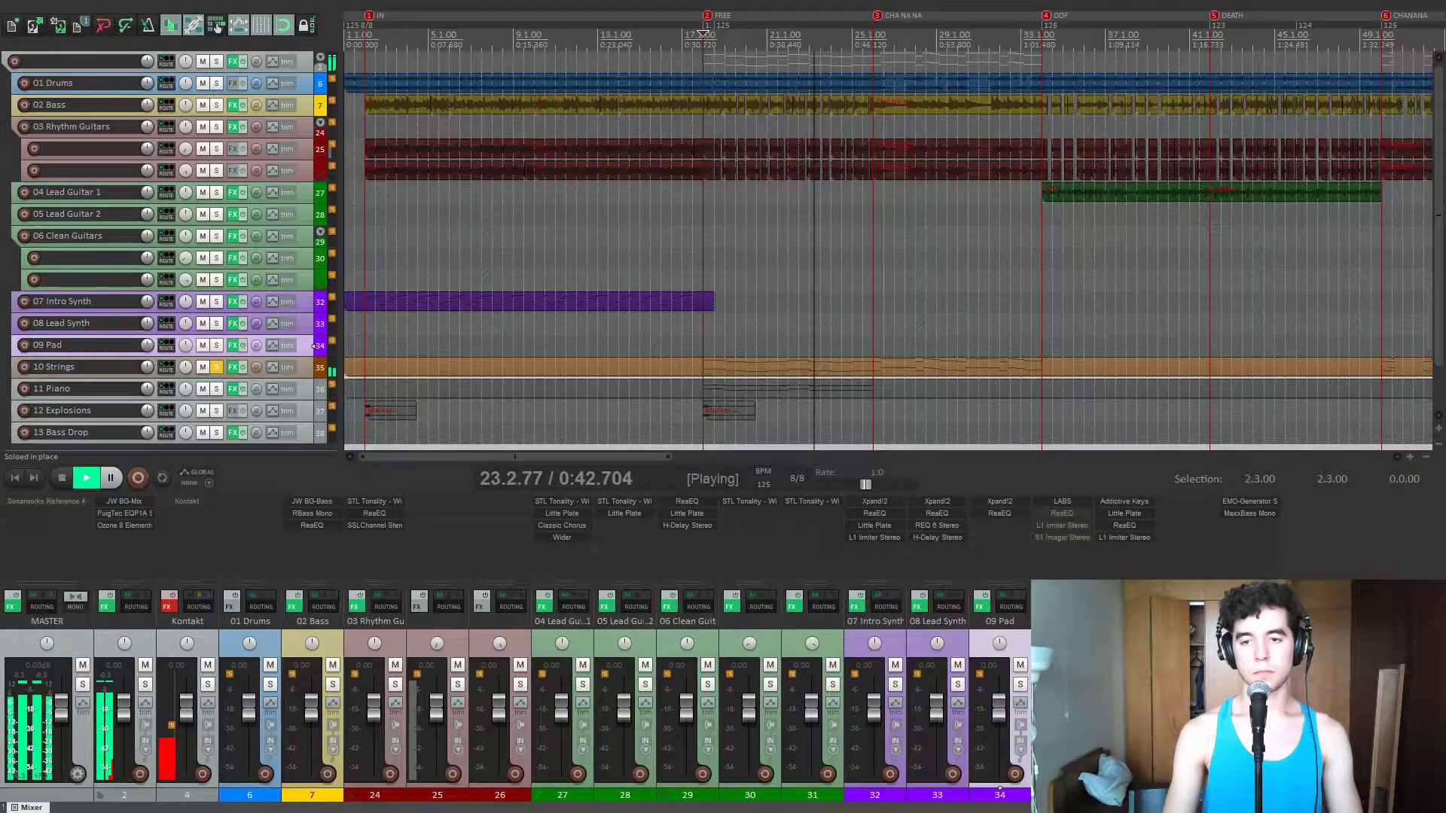
key("space")
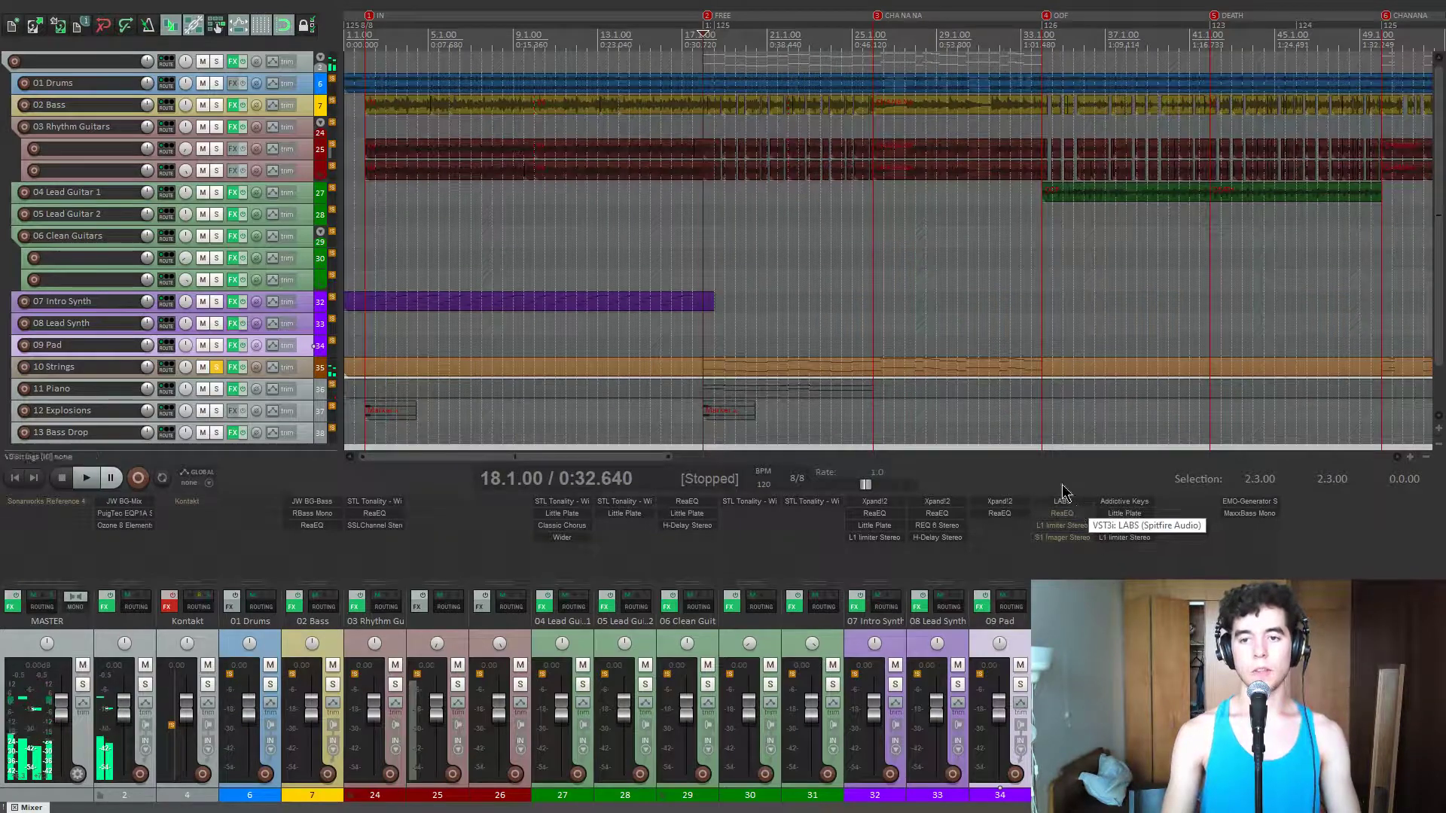
- Play the soloed strings from bar 26 and enable ReaEQ on 10 Strings with its window open
left_click(872, 333)
scroll(907, 323, "up", 3)
scroll(911, 322, "down", 2)
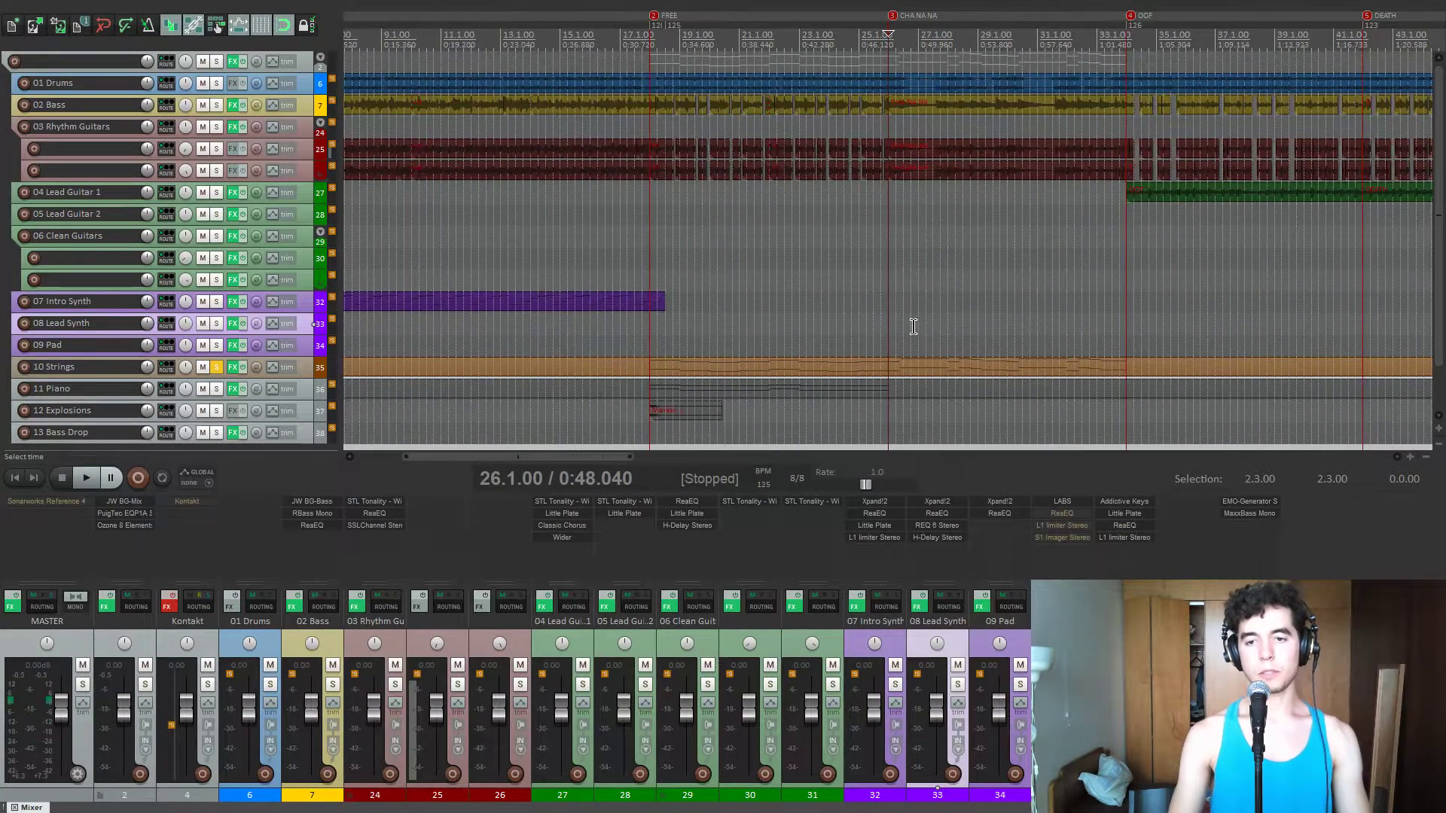
key("space")
left_click(1065, 514)
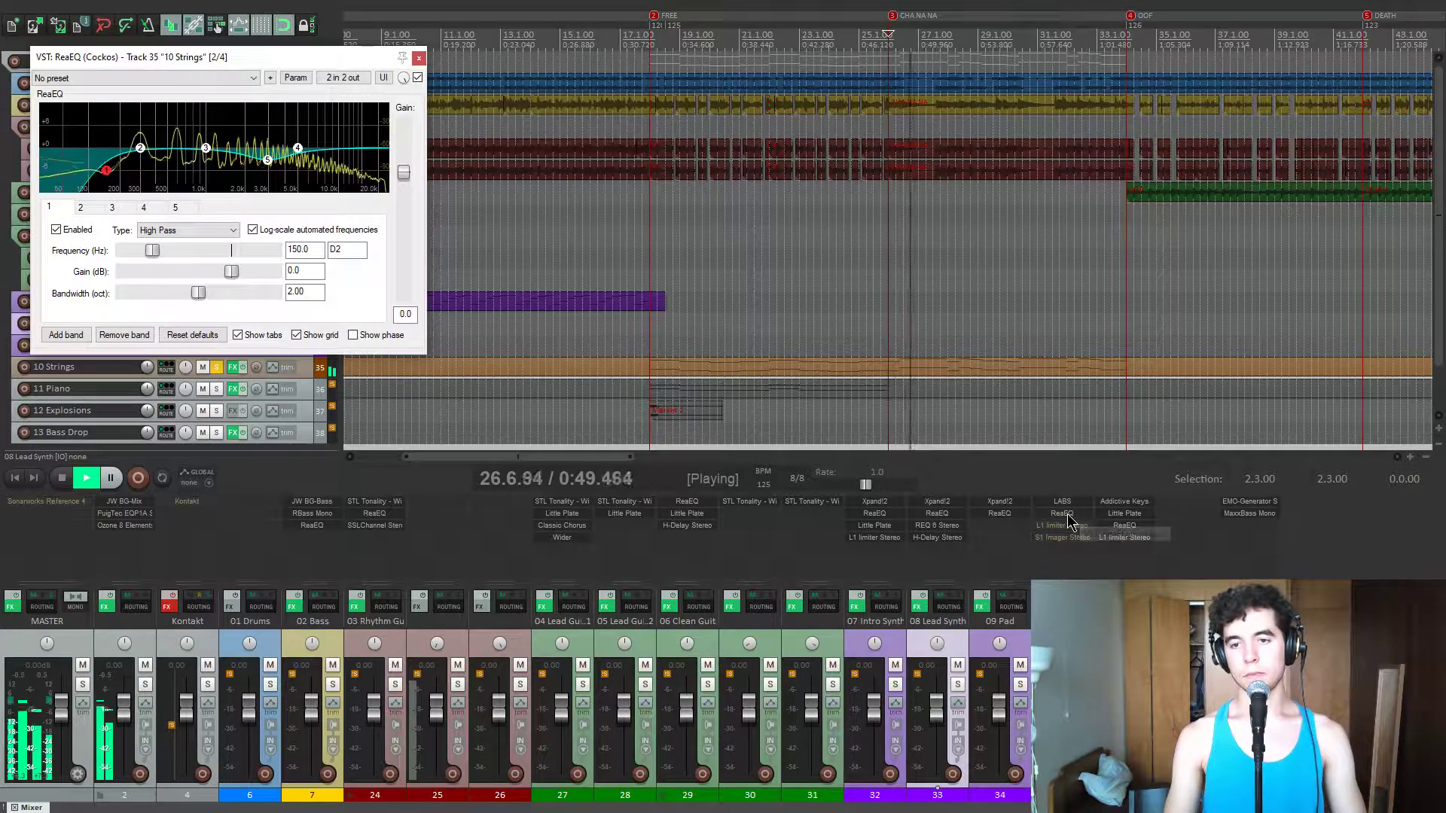
left_click_drag(375, 60, 717, 211)
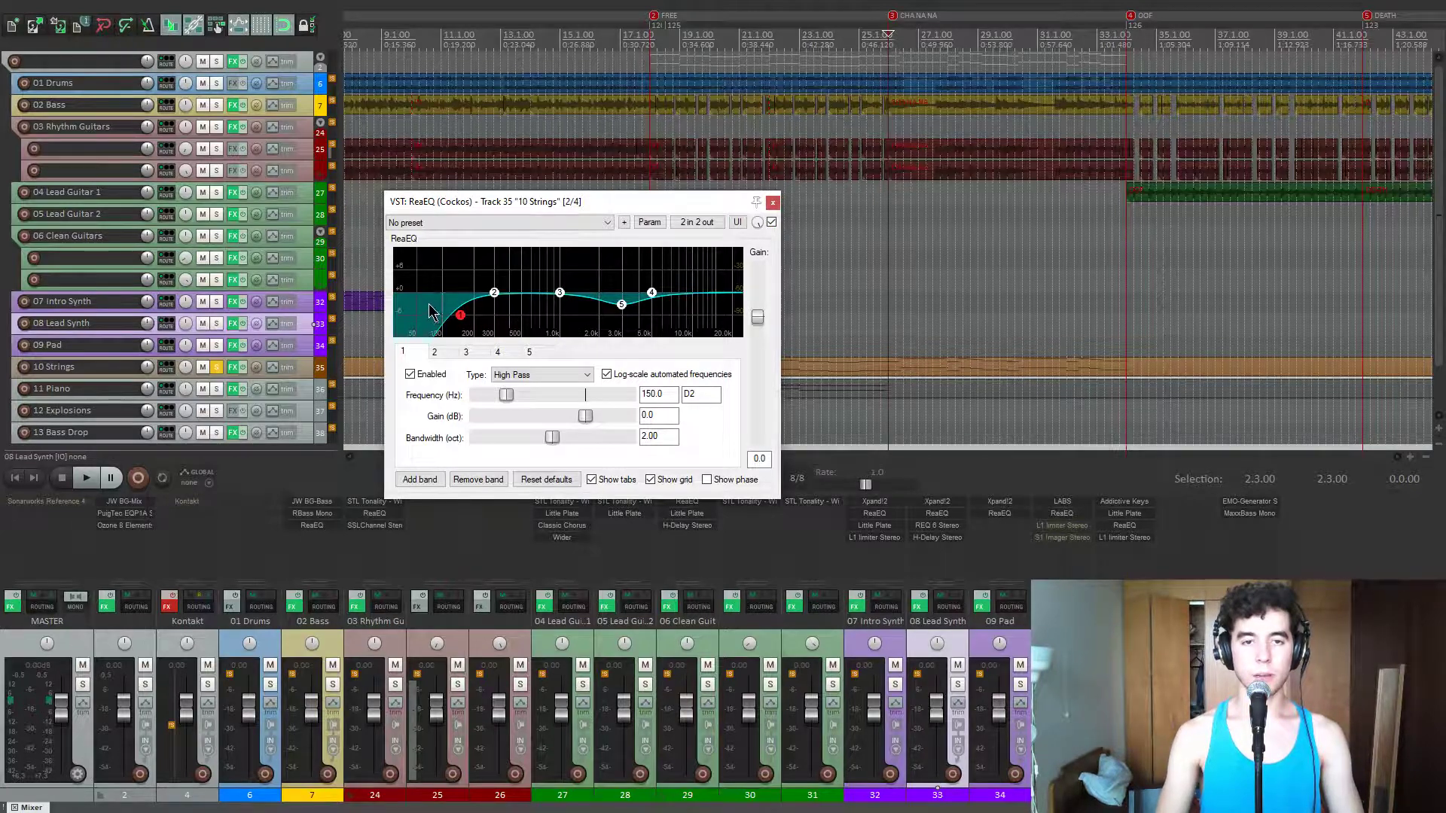
- Raise ReaEQ band 5's gain on 10 Strings to 12 dB while the soloed strings play
left_click(621, 306)
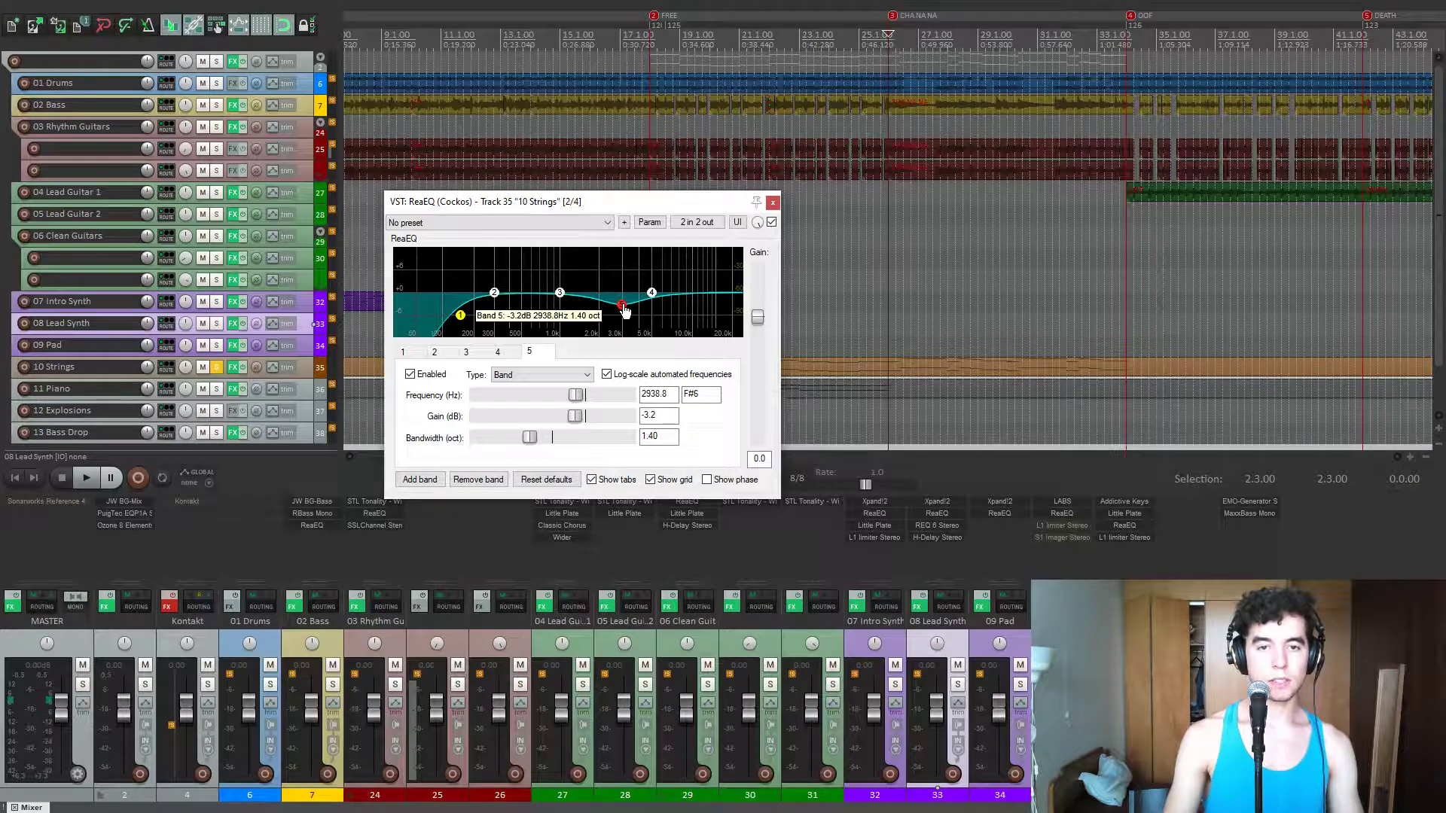
key("space")
left_click_drag(583, 414, 656, 415)
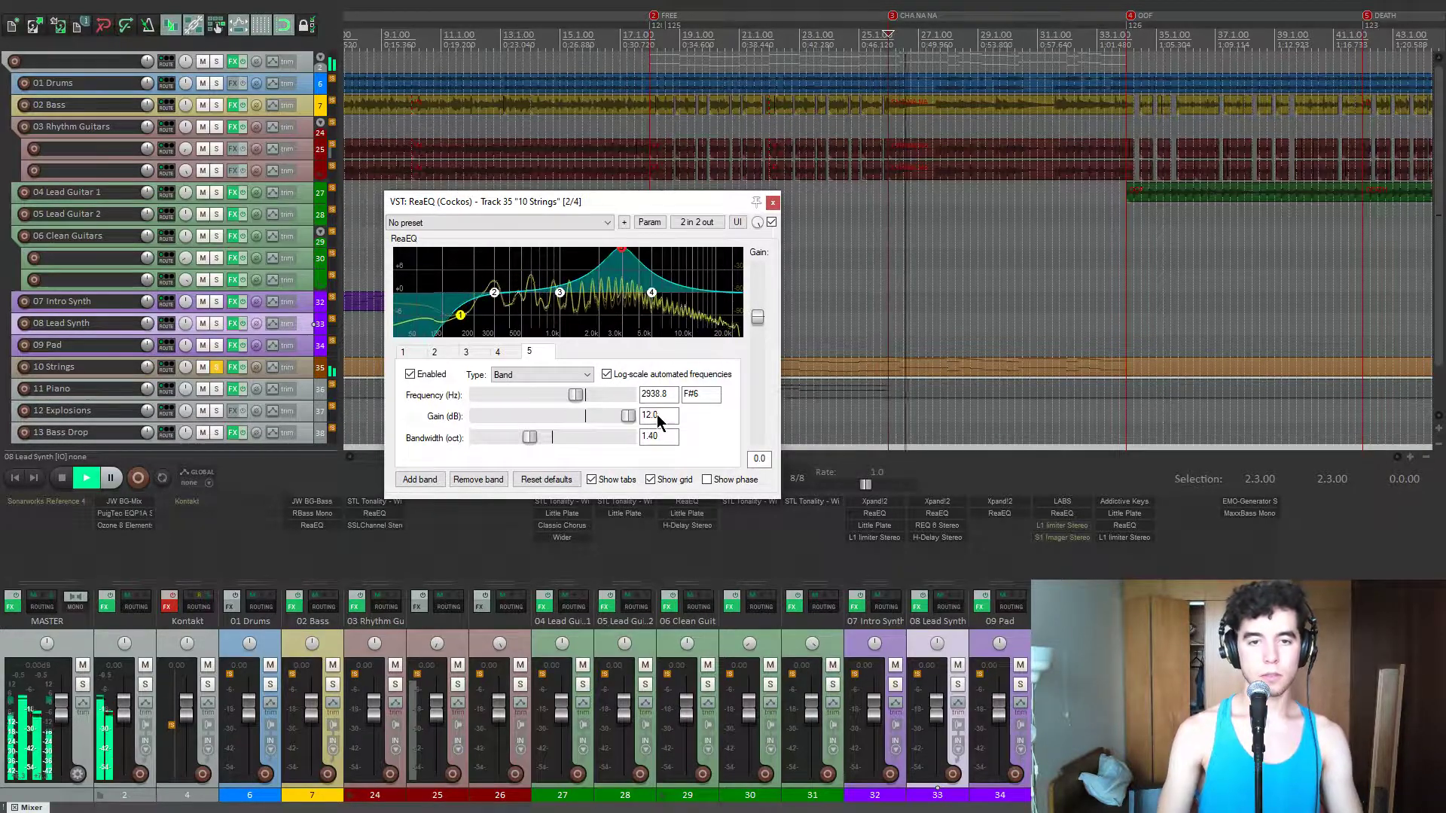
- Set the strings' ReaEQ band 5 gain to -3 dB, stop playback, and close the equalizer window
double_click(657, 414)
type("-3")
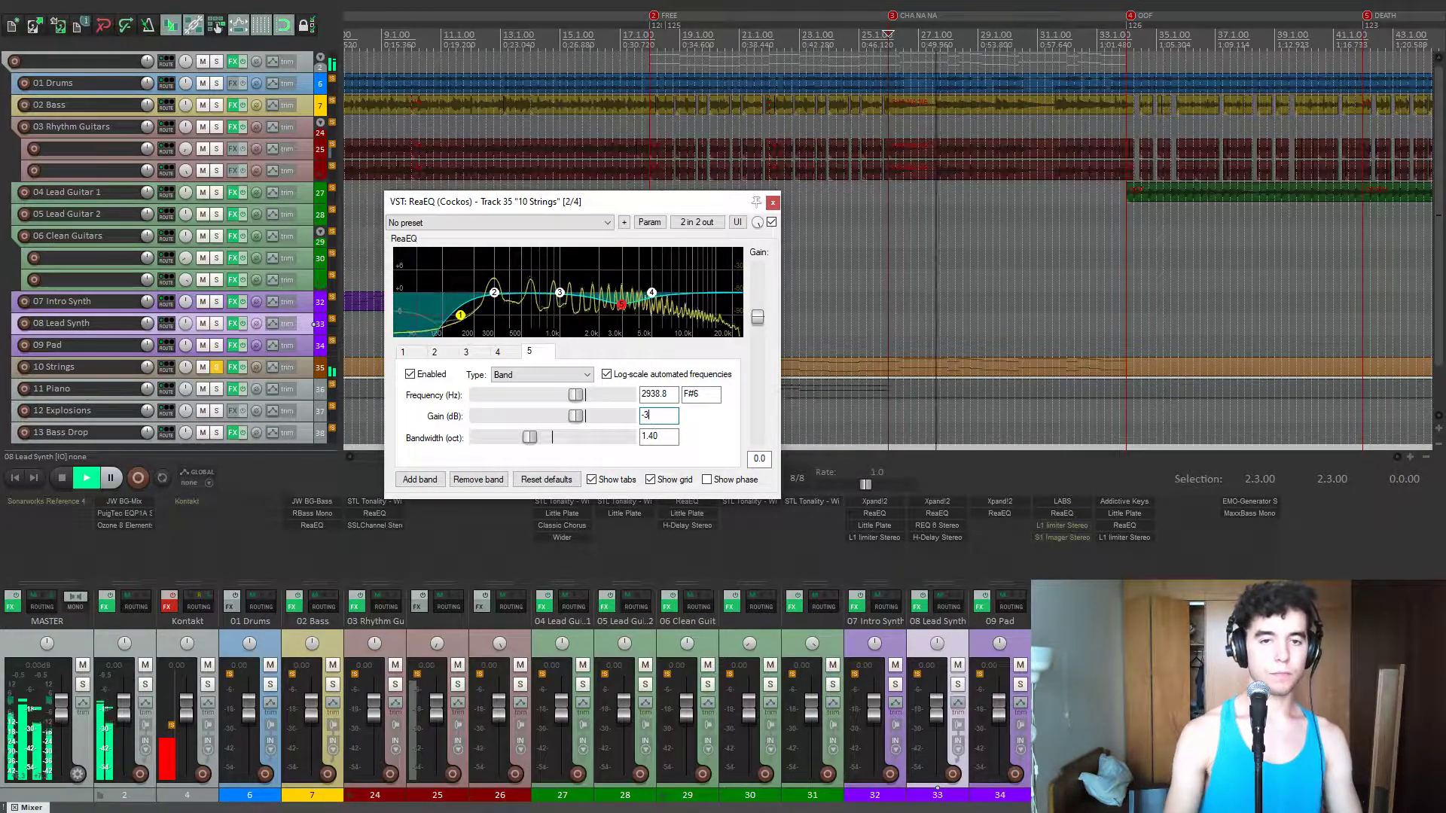
key("space")
left_click(772, 201)
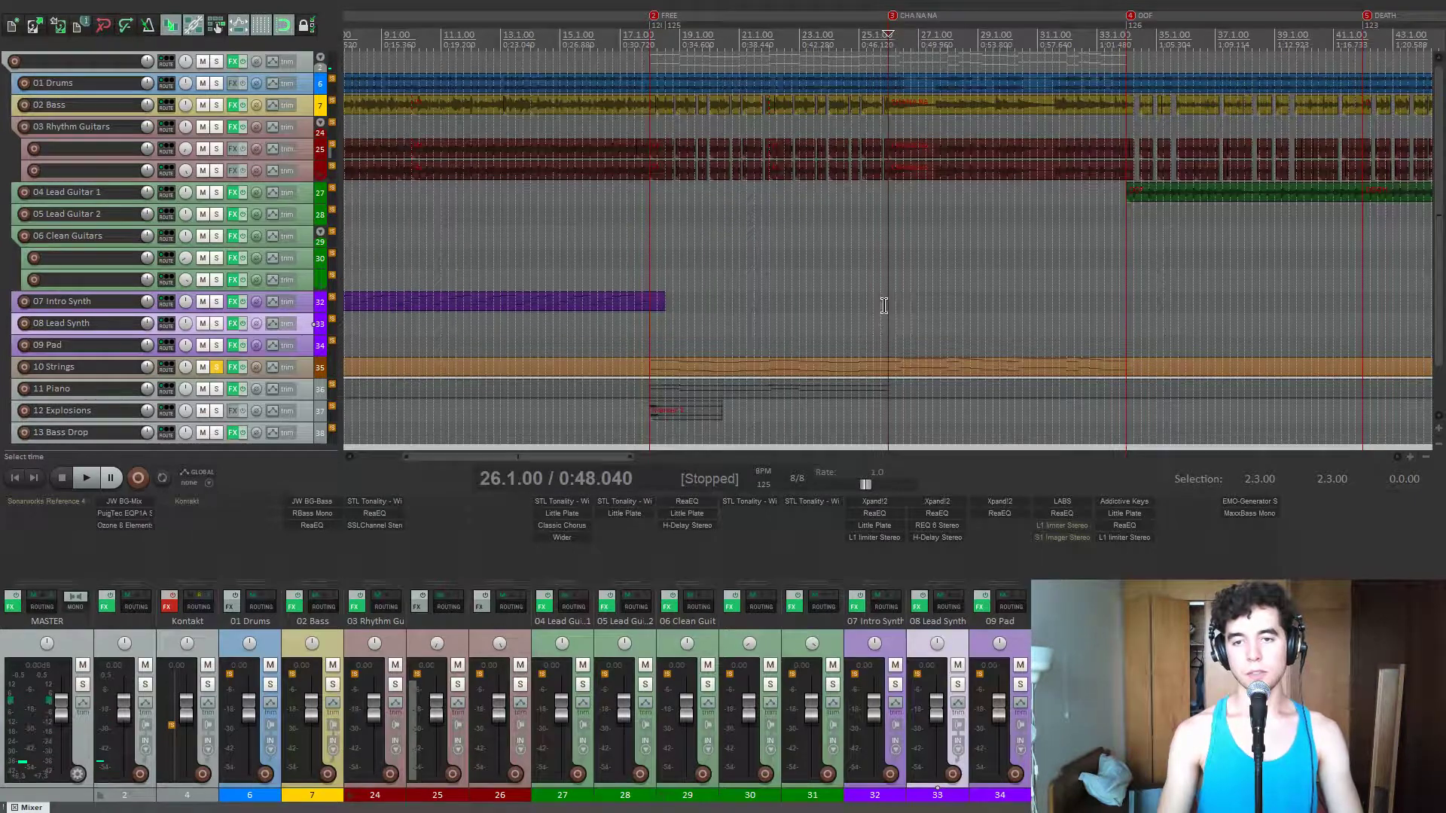
- Enable L1 limiter Stereo on 10 Strings, play the soloed strings through it from bar 26, stop, and close its window
left_click(1073, 526)
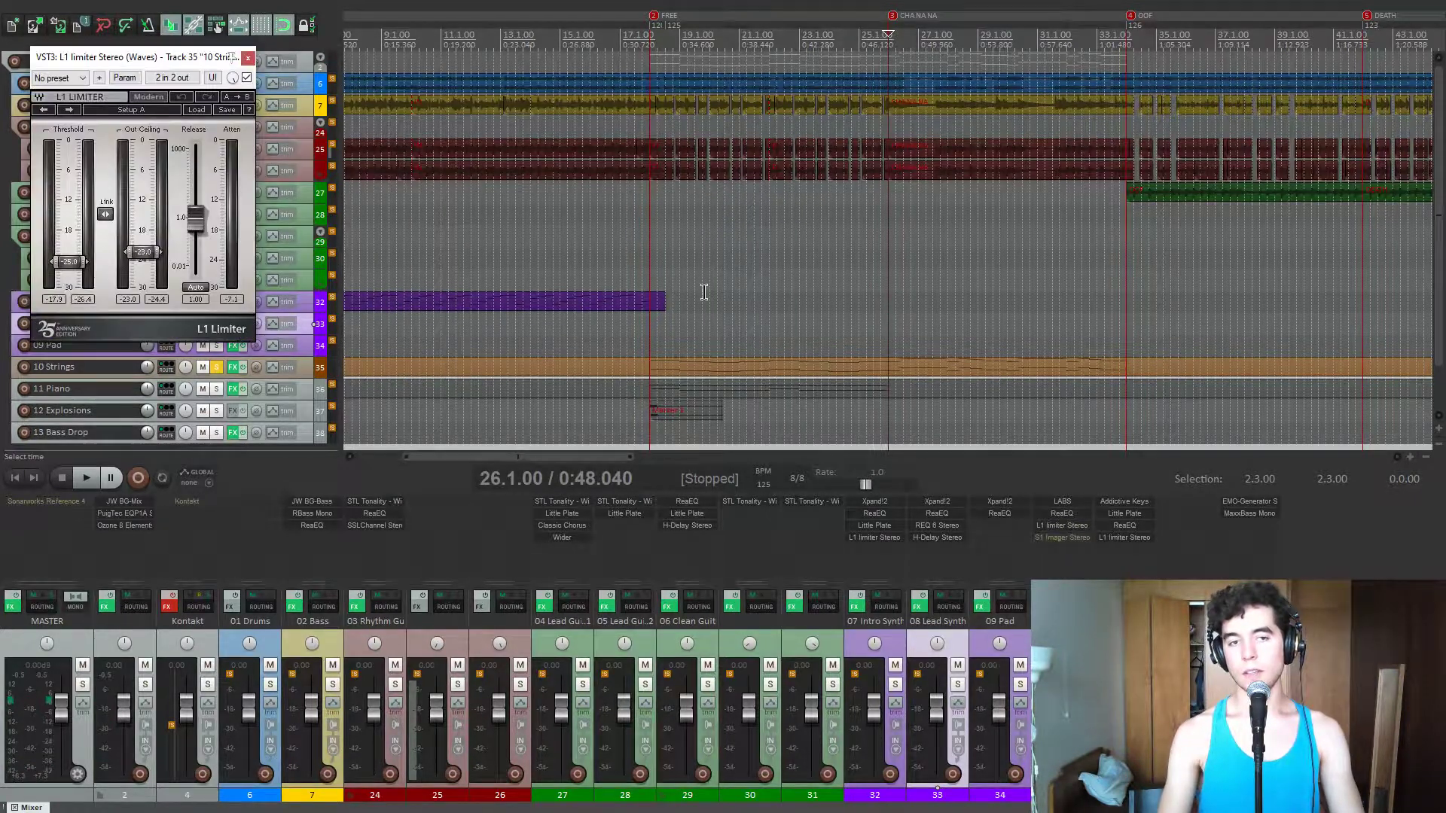
left_click_drag(197, 60, 652, 142)
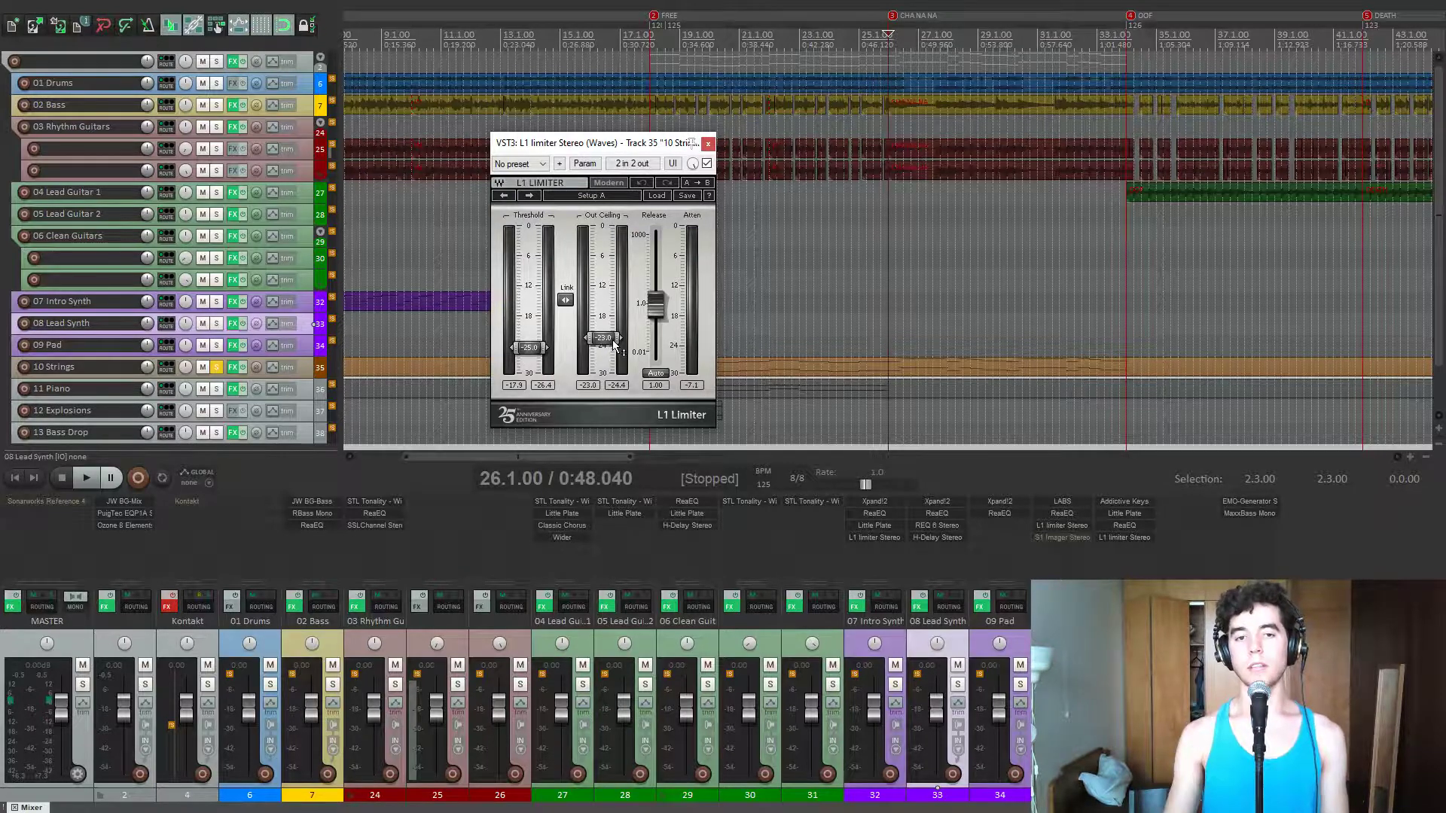
key("space")
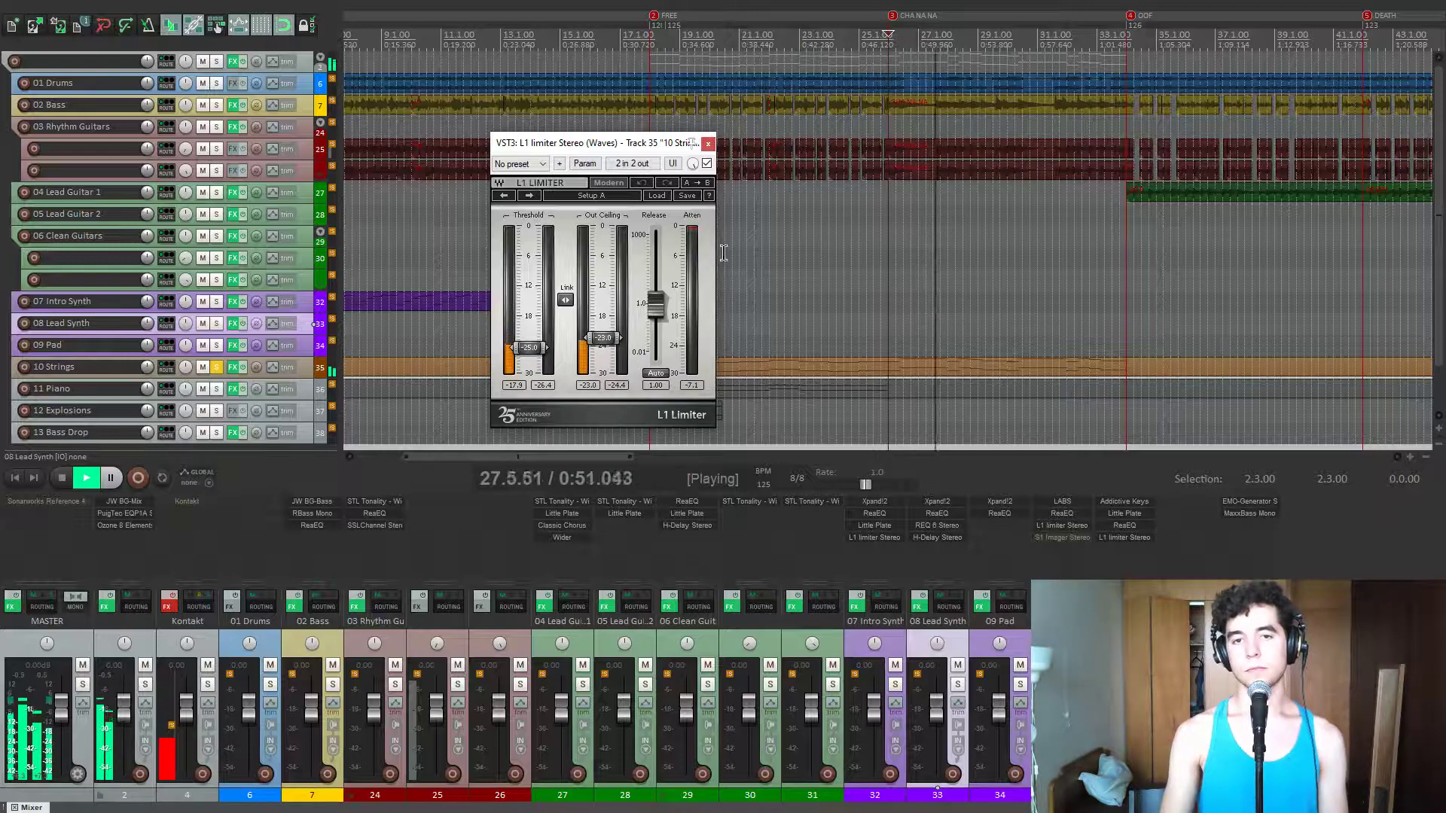
key("space")
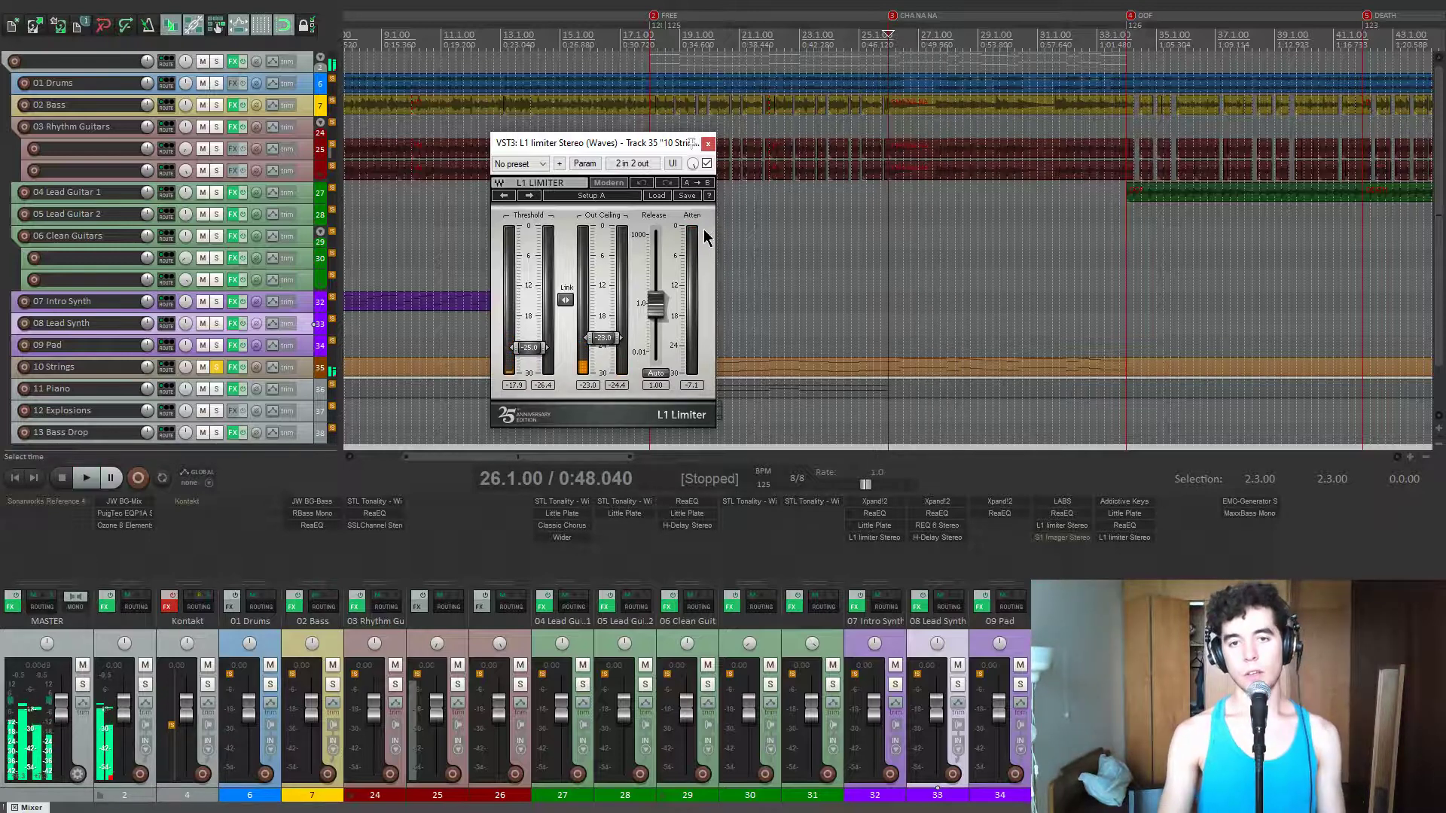
left_click(709, 144)
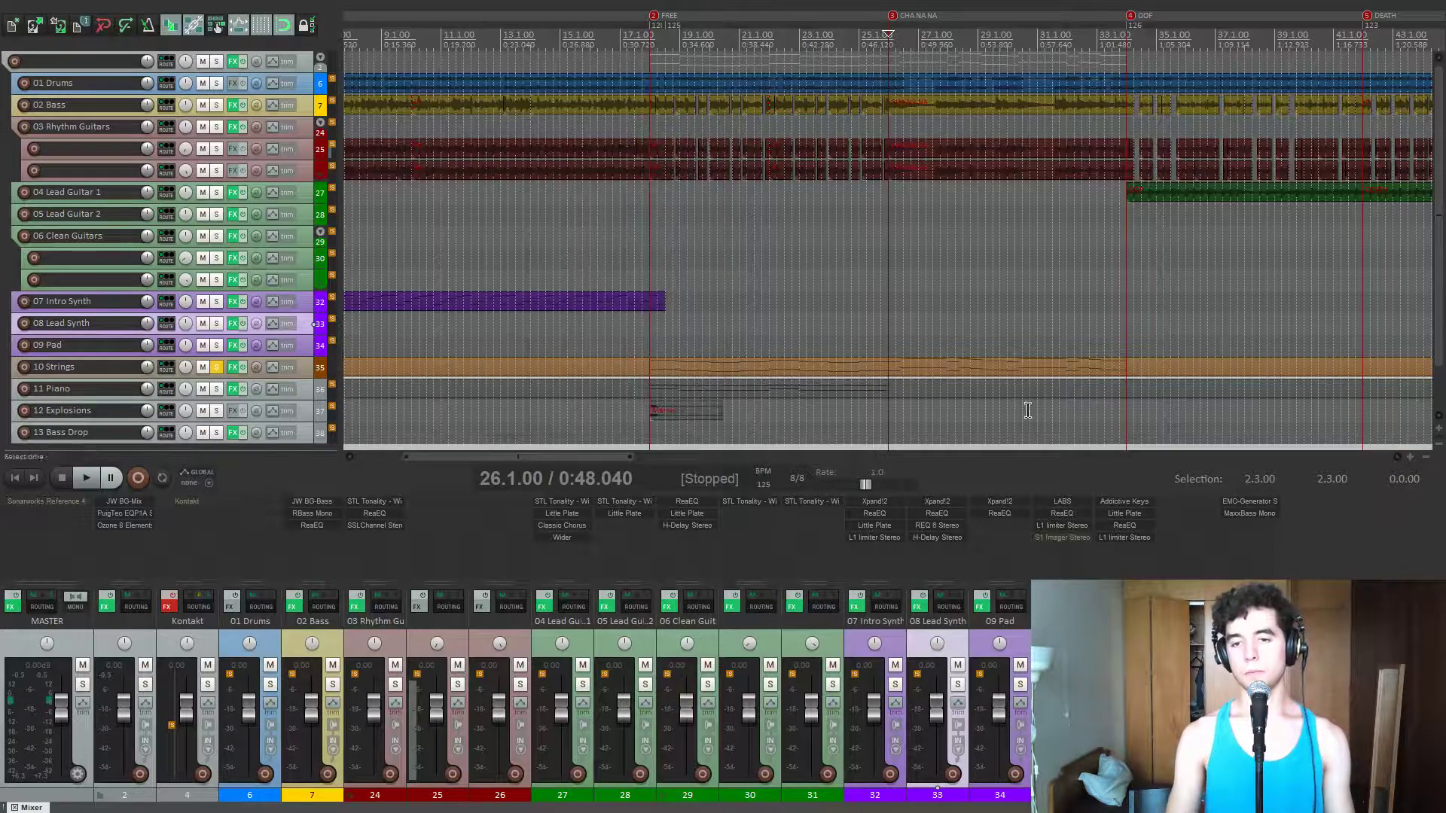
- Enable S1 Imager Stereo on 10 Strings with its window open, and bypass it to audition the soloed strings from bar 26
left_click(1077, 536)
left_click_drag(305, 69, 658, 152)
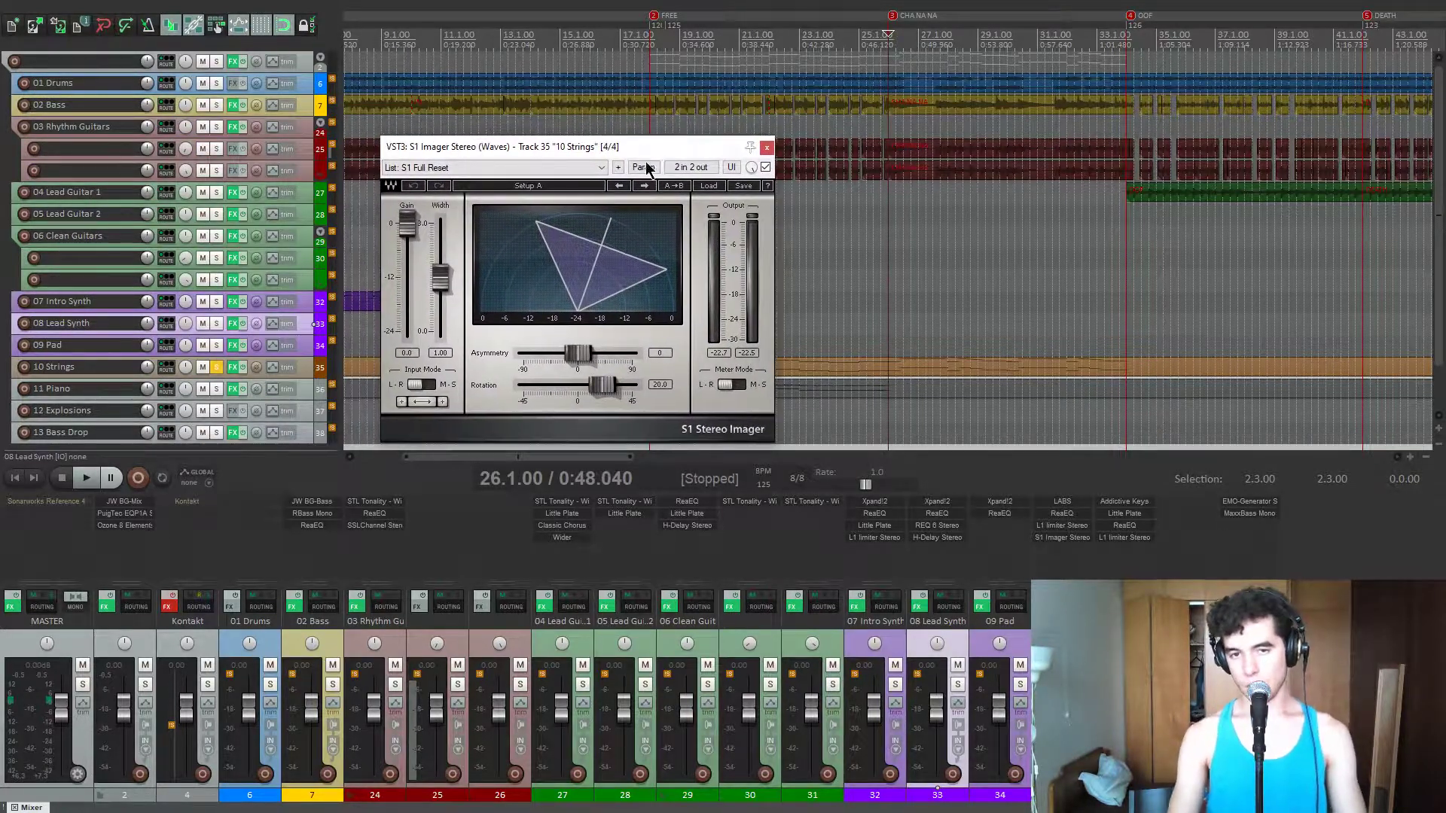
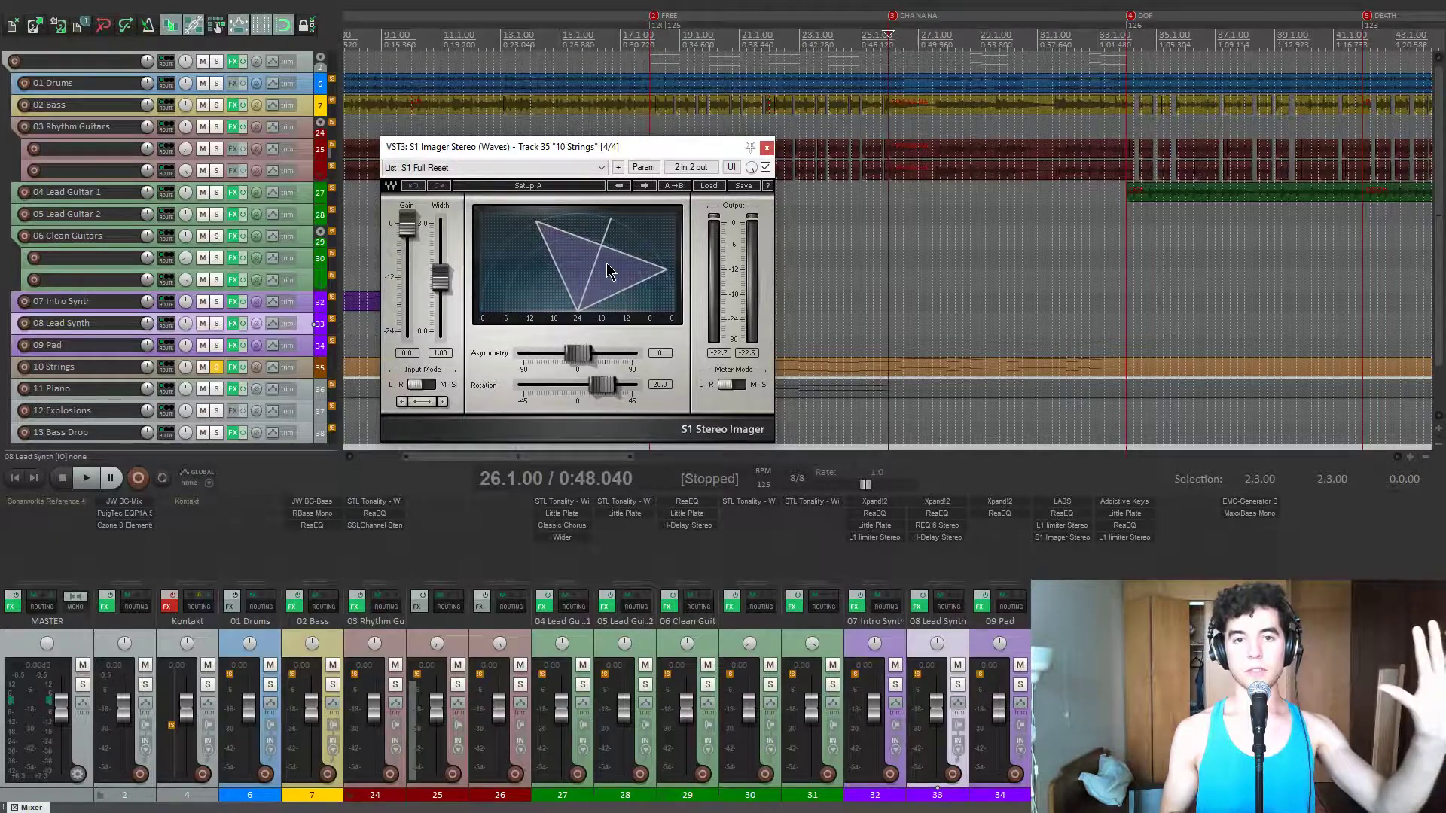
left_click(766, 167)
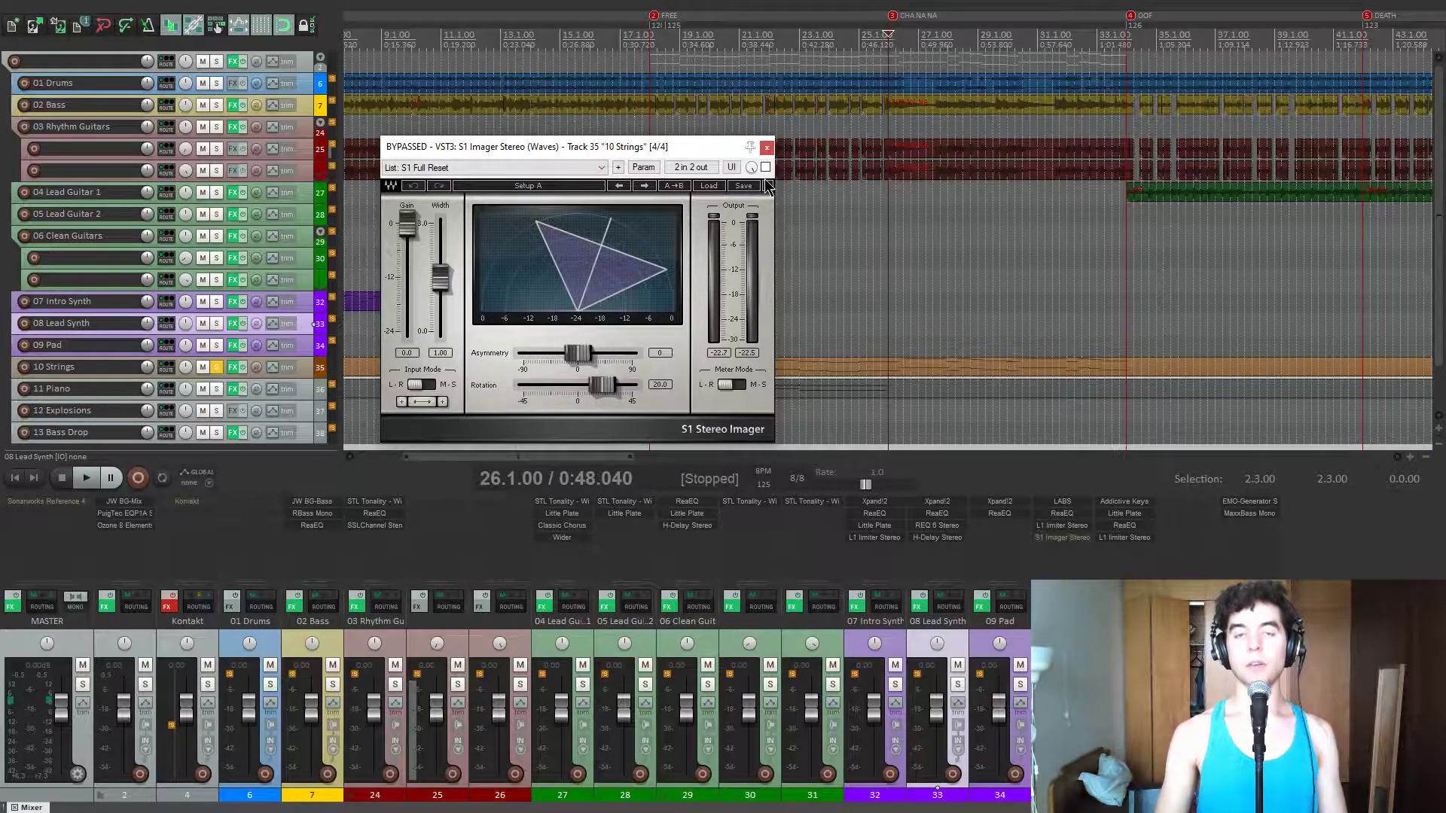
key("space")
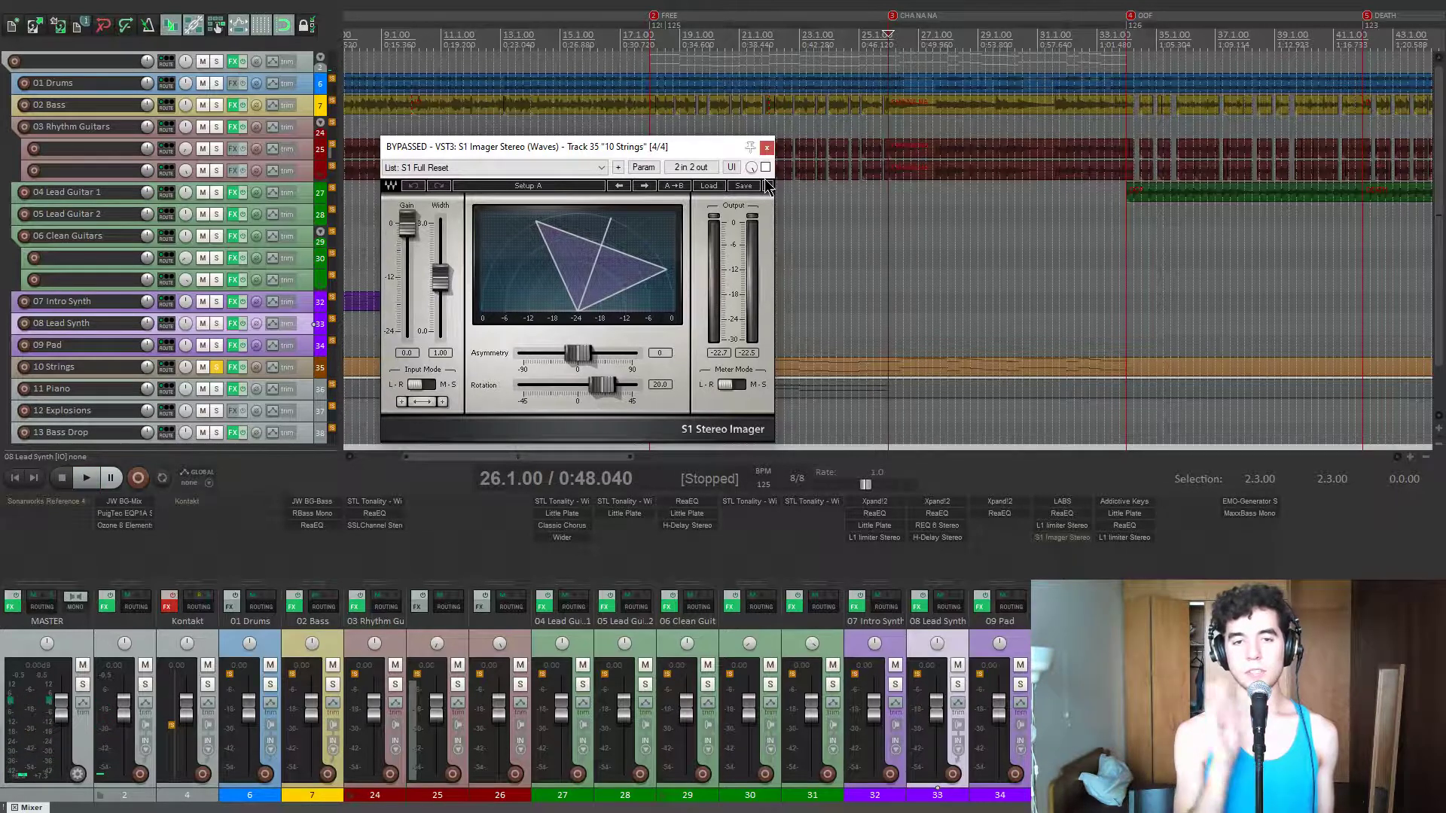
- Sweep the active S1 Imager's rotation while the strings play, return it to 20.0, stop playback, and close its window
left_click_drag(602, 385, 577, 385)
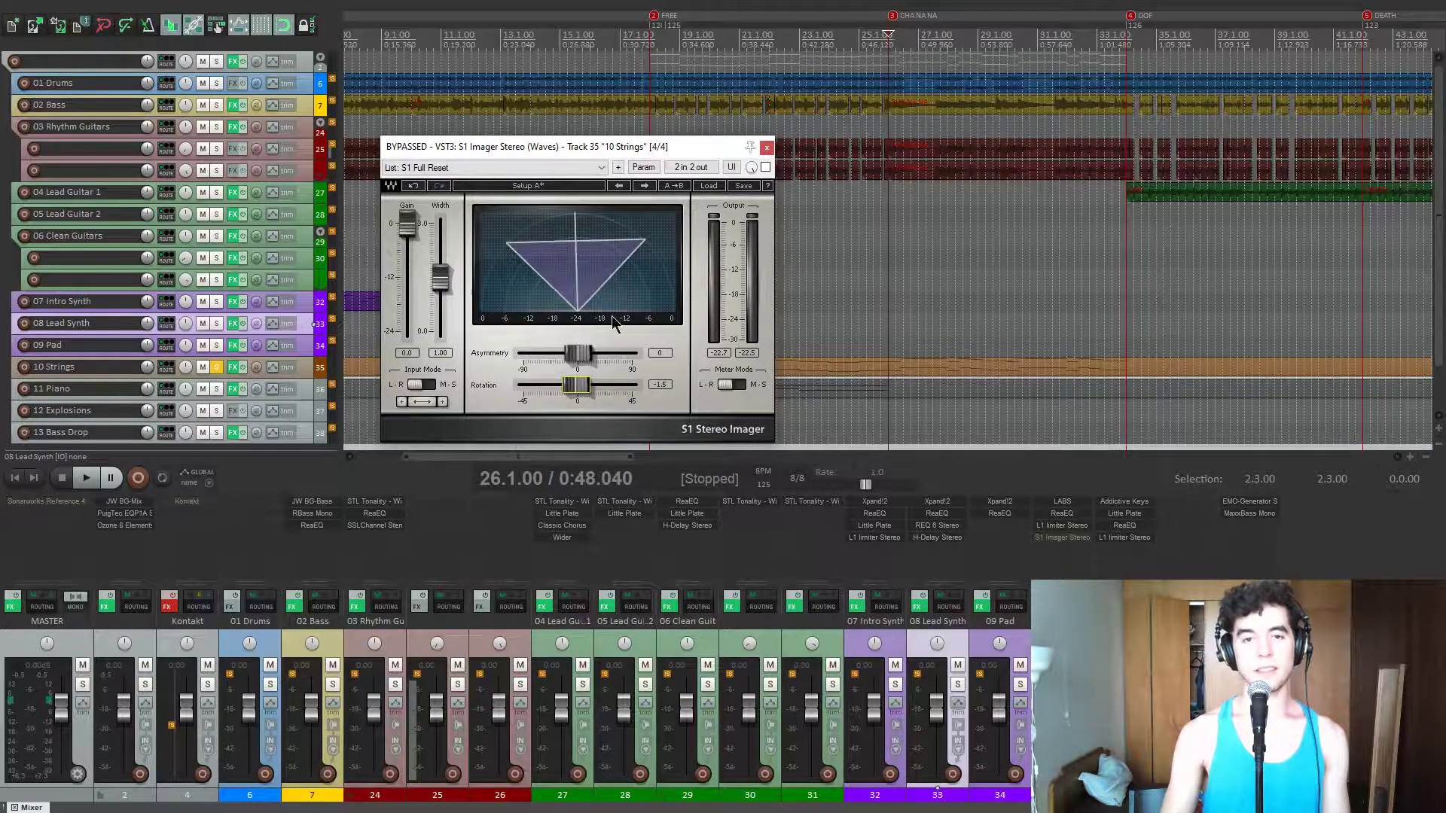
key("space")
left_click_drag(577, 385, 525, 385)
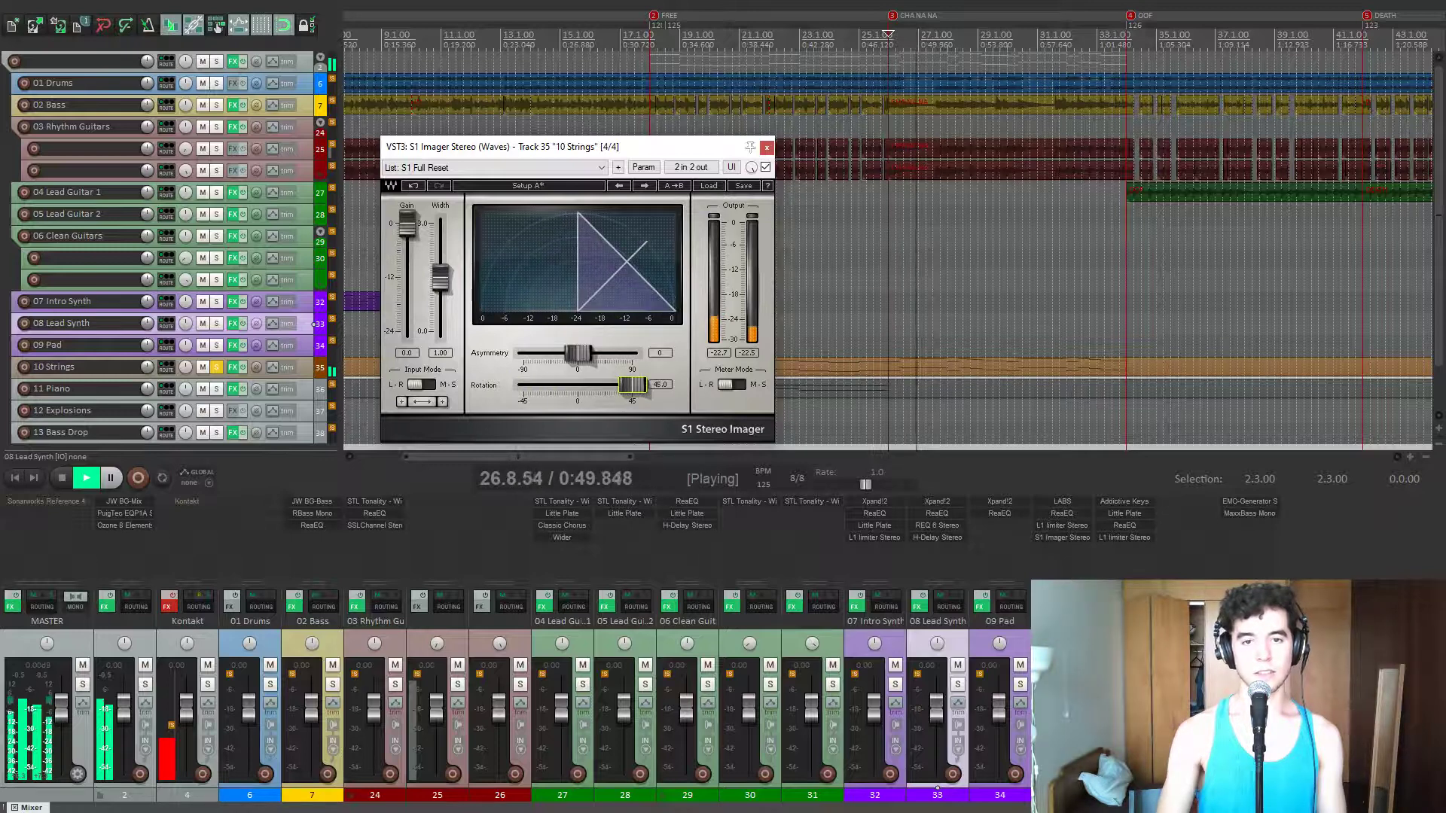
left_click_drag(525, 384, 568, 385)
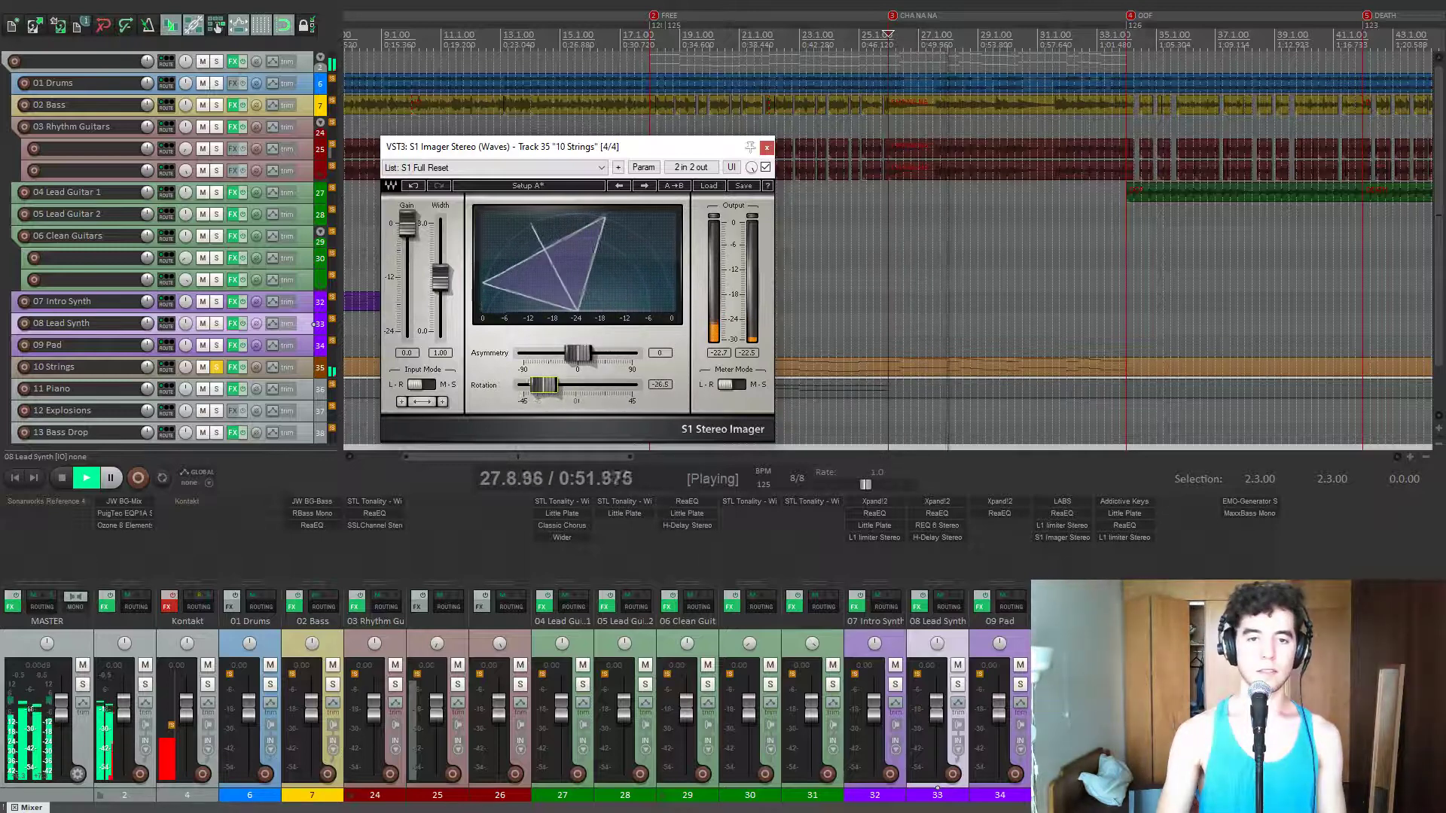
left_click_drag(568, 384, 605, 386)
key("space")
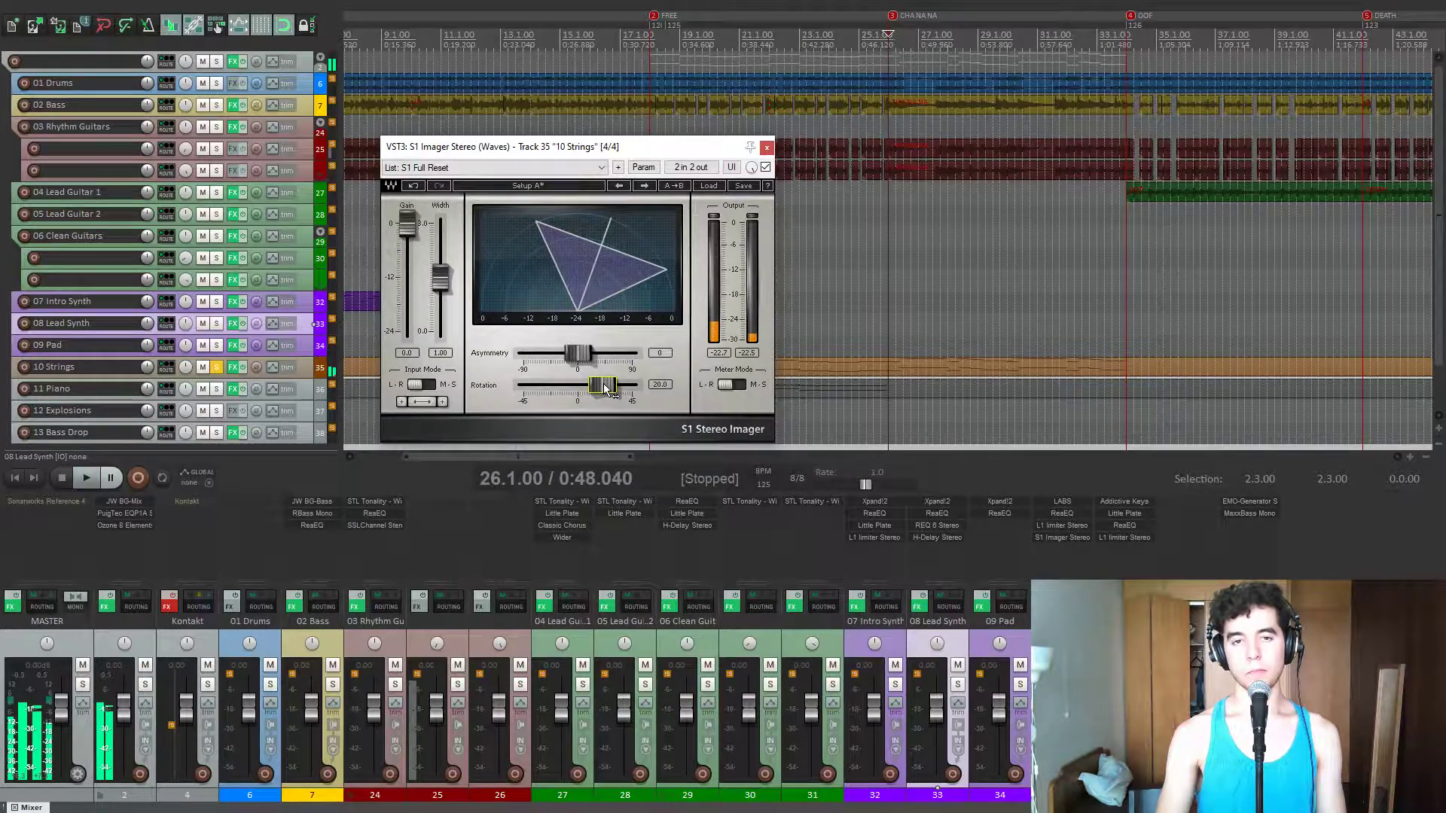
left_click(767, 147)
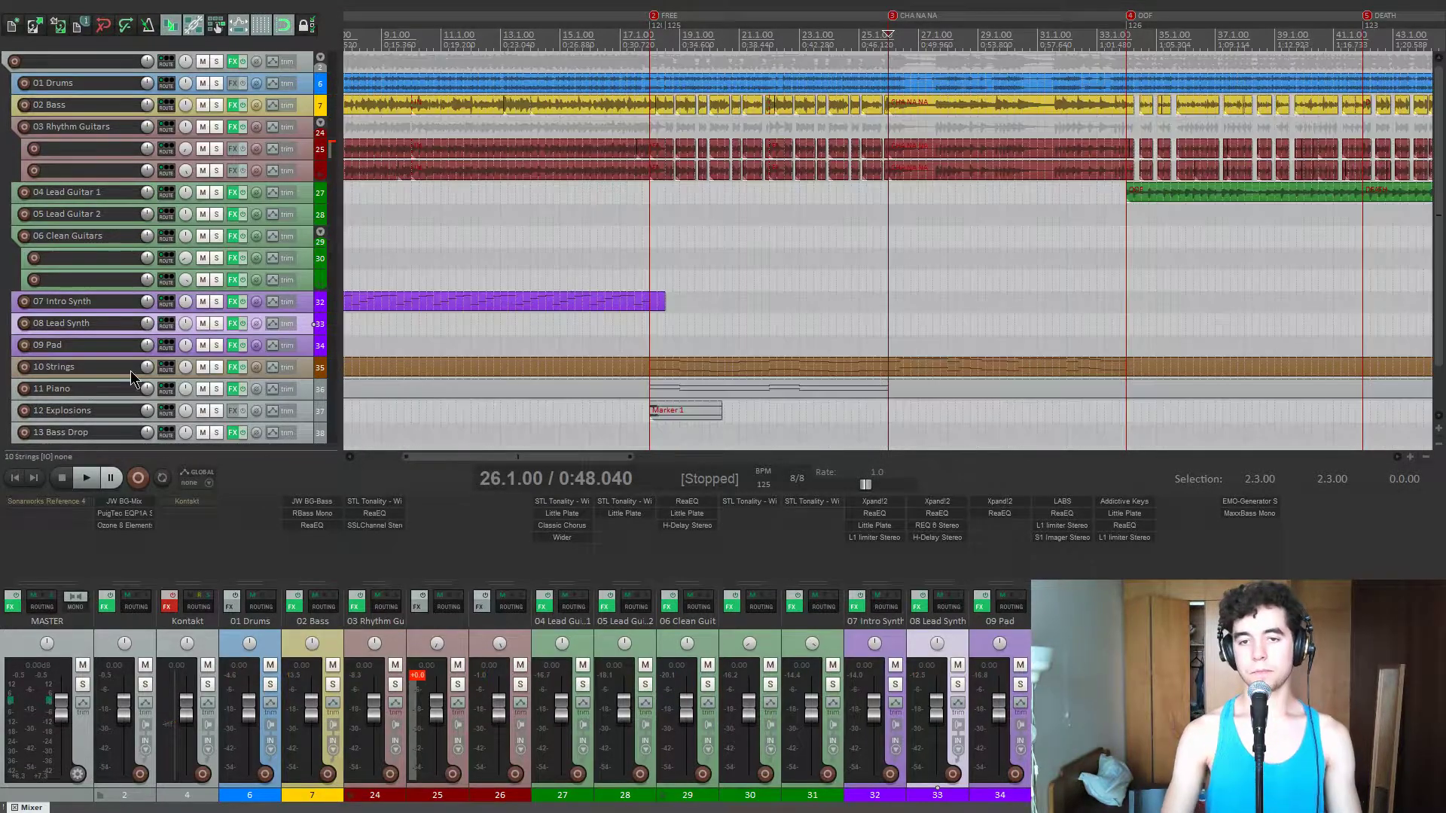
- Unsolo the strings, play the full mix from bar 126, and solo 11 Piano
scroll(804, 392, "down", 2)
scroll(805, 393, "down", 6)
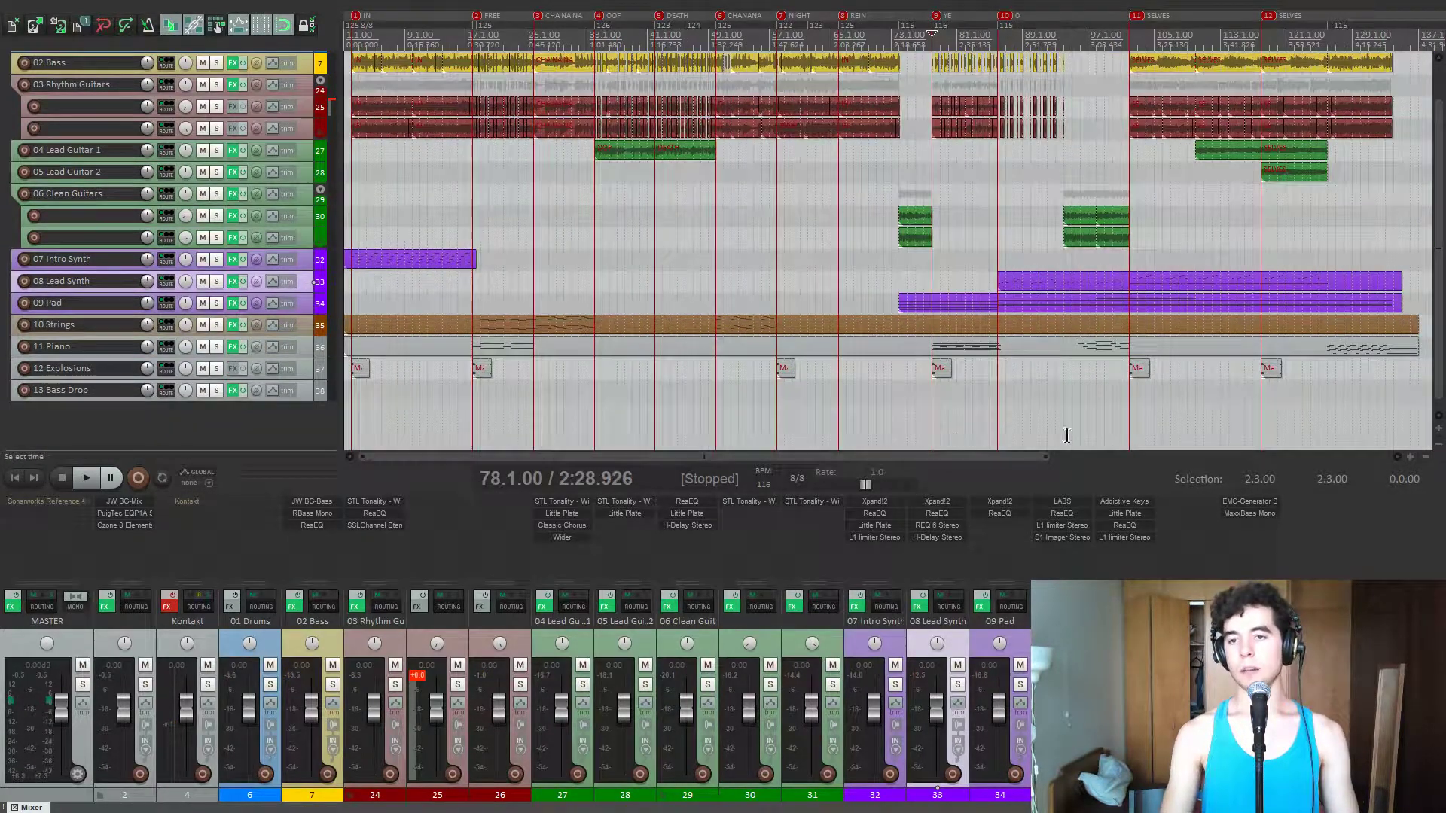
left_click(1326, 422)
scroll(1326, 421, "up", 4)
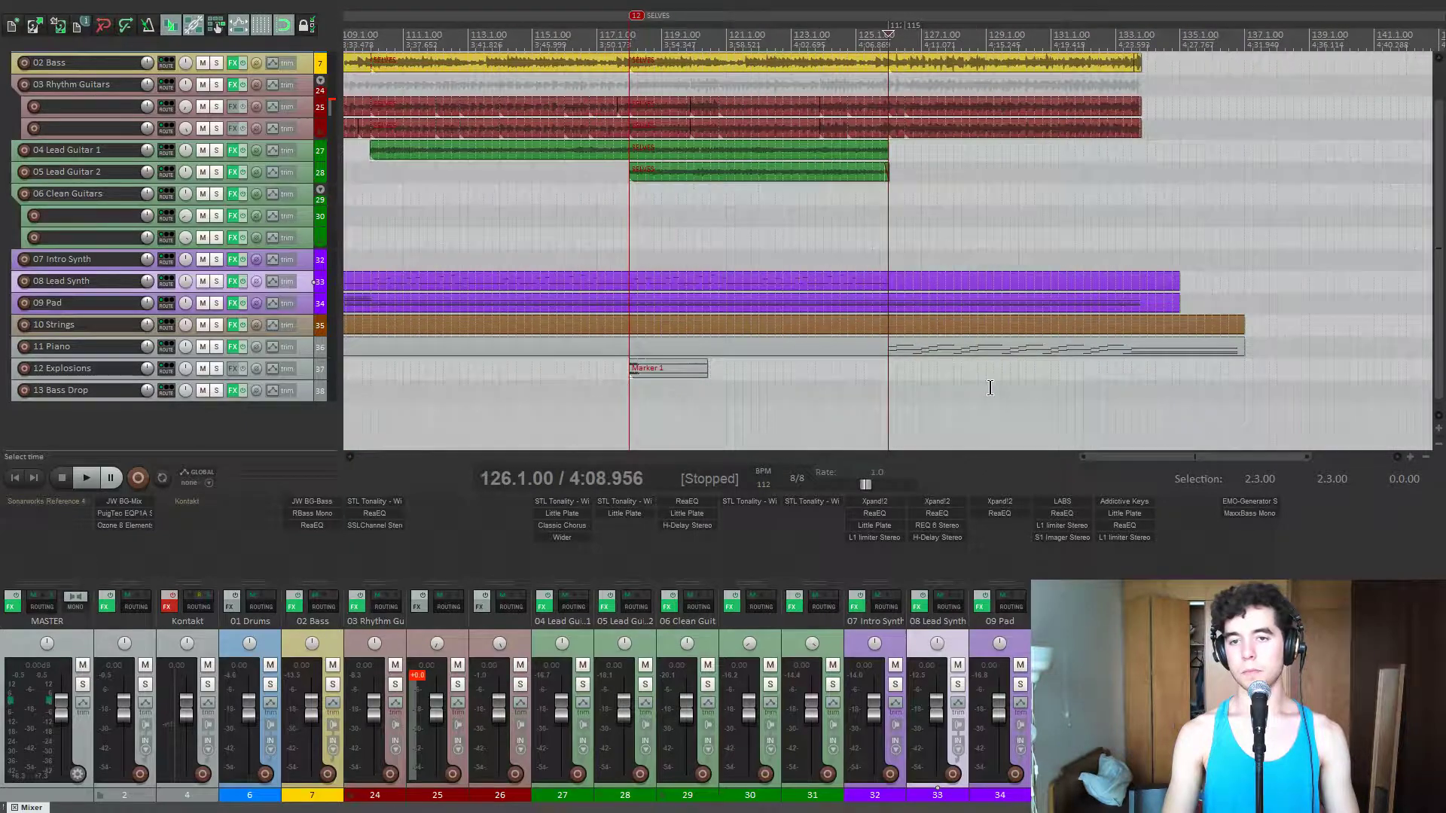
key("space")
scroll(91, 392, "up", 2)
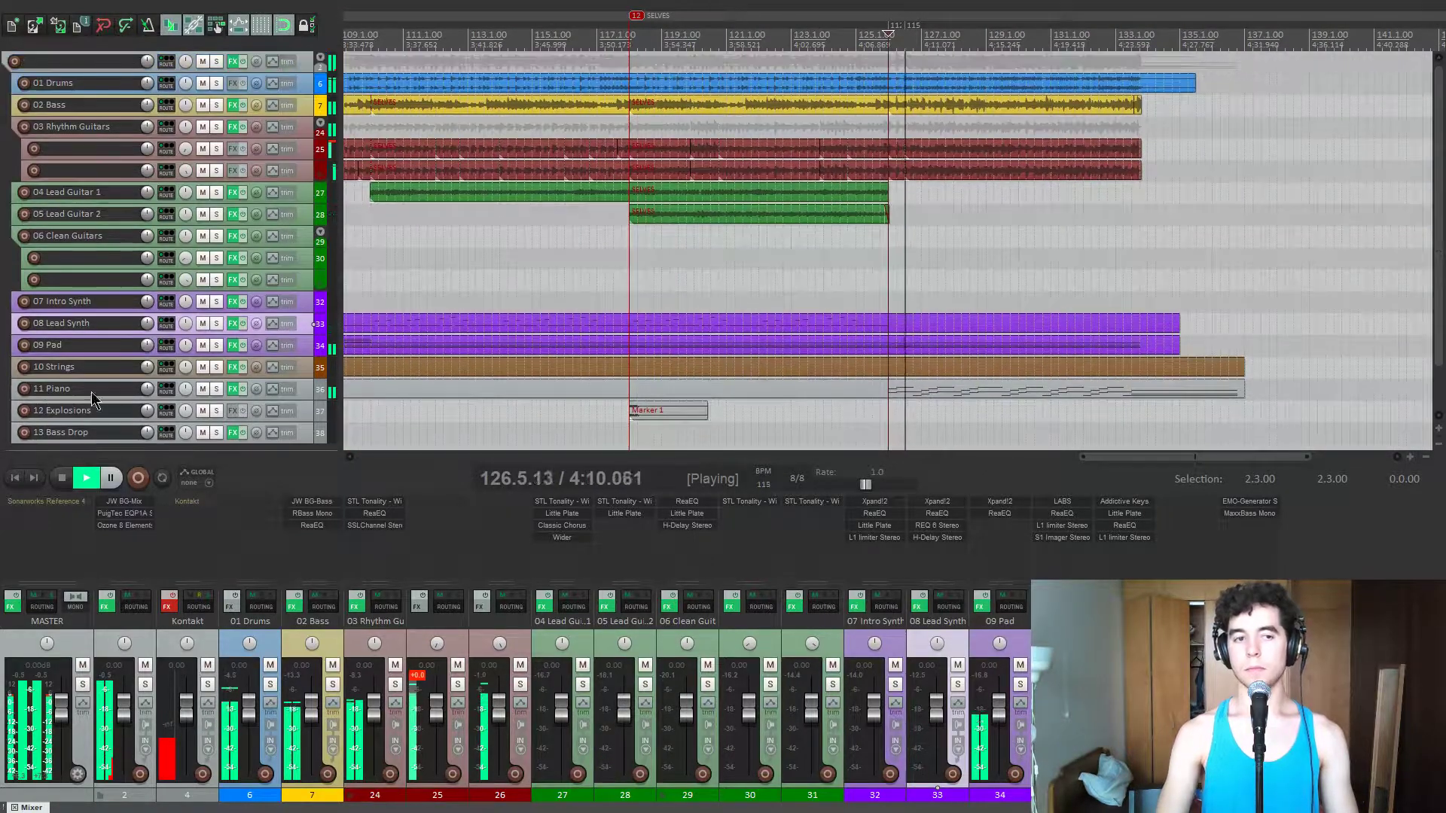
left_click(216, 389)
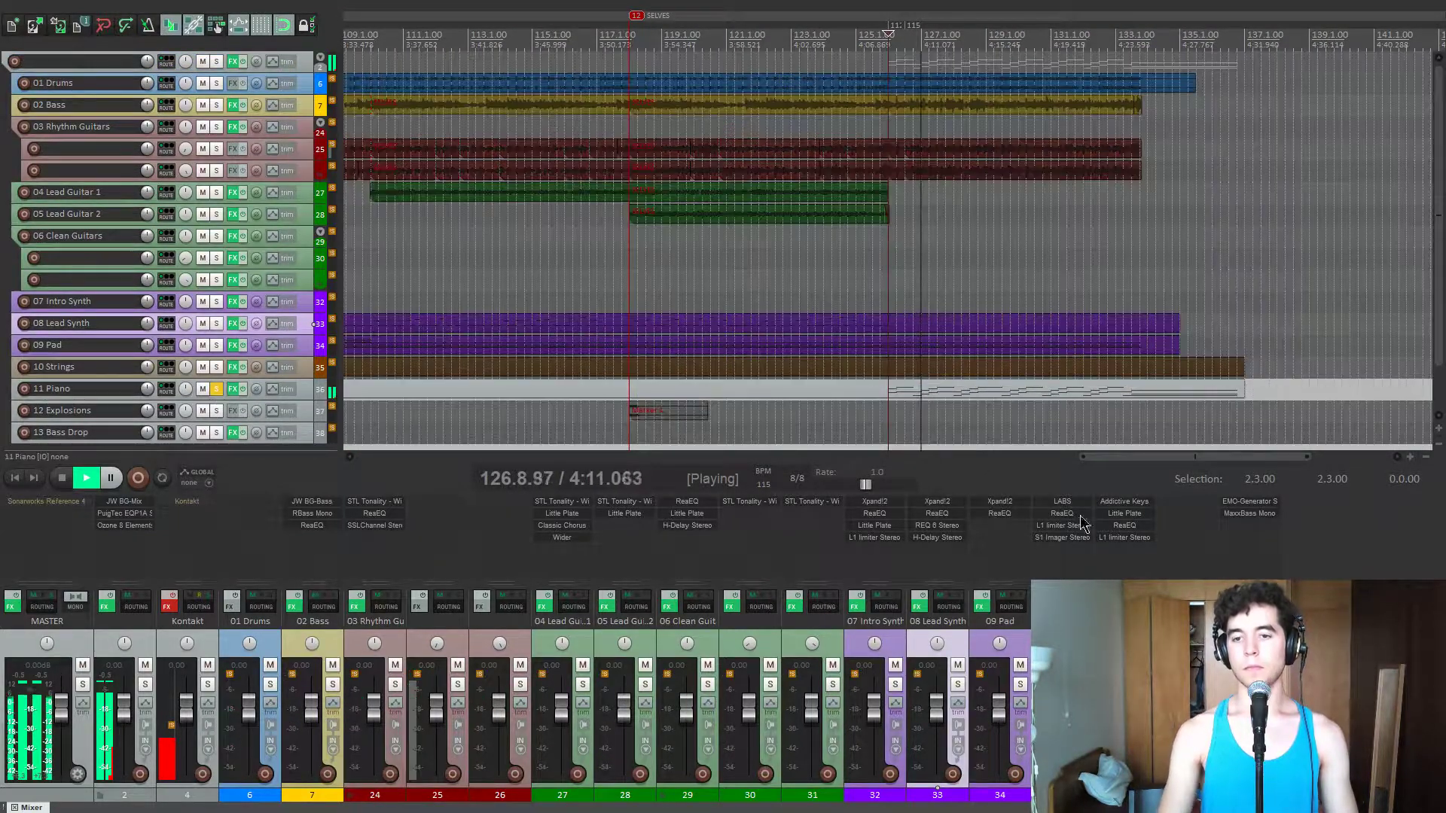
- Open Addictive Keys on 11 Piano and show its Explore page while the soloed piano plays
left_click(1140, 505)
left_click_drag(873, 153, 591, 73)
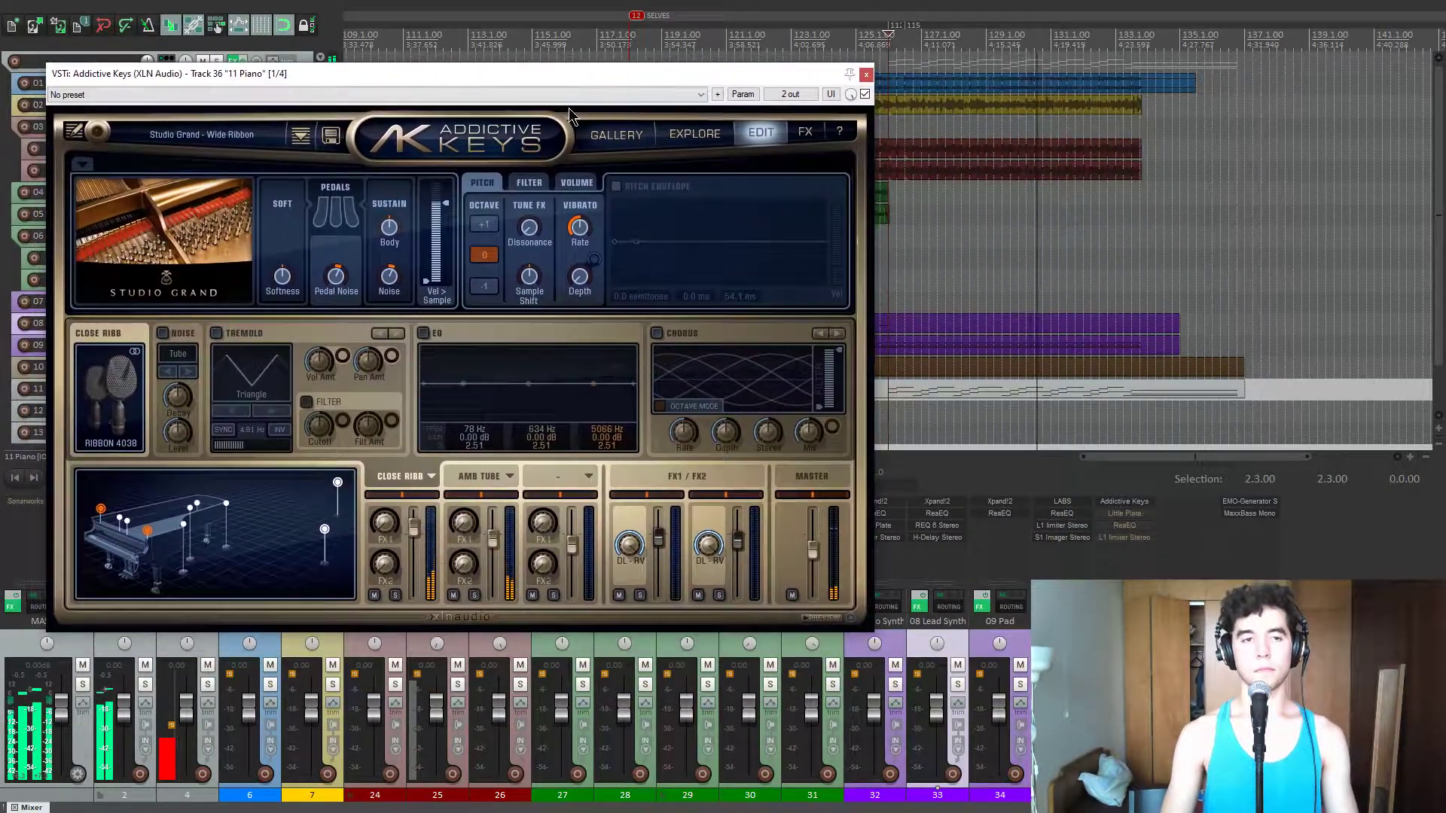
left_click(686, 135)
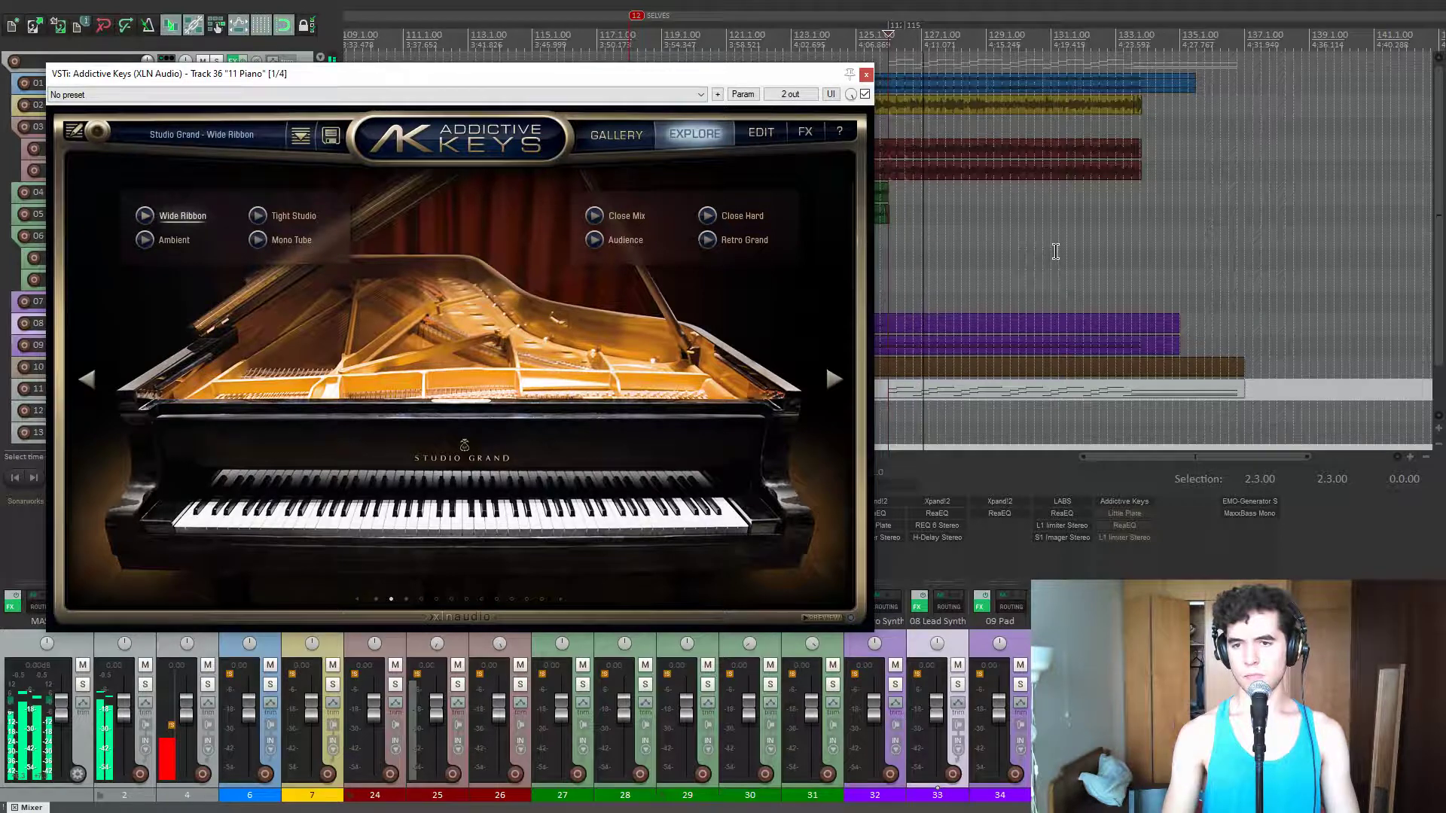
- Enable Little Plate on 11 Piano, close the Addictive Keys window, and replay the soloed piano from bar 126
left_click(1118, 520)
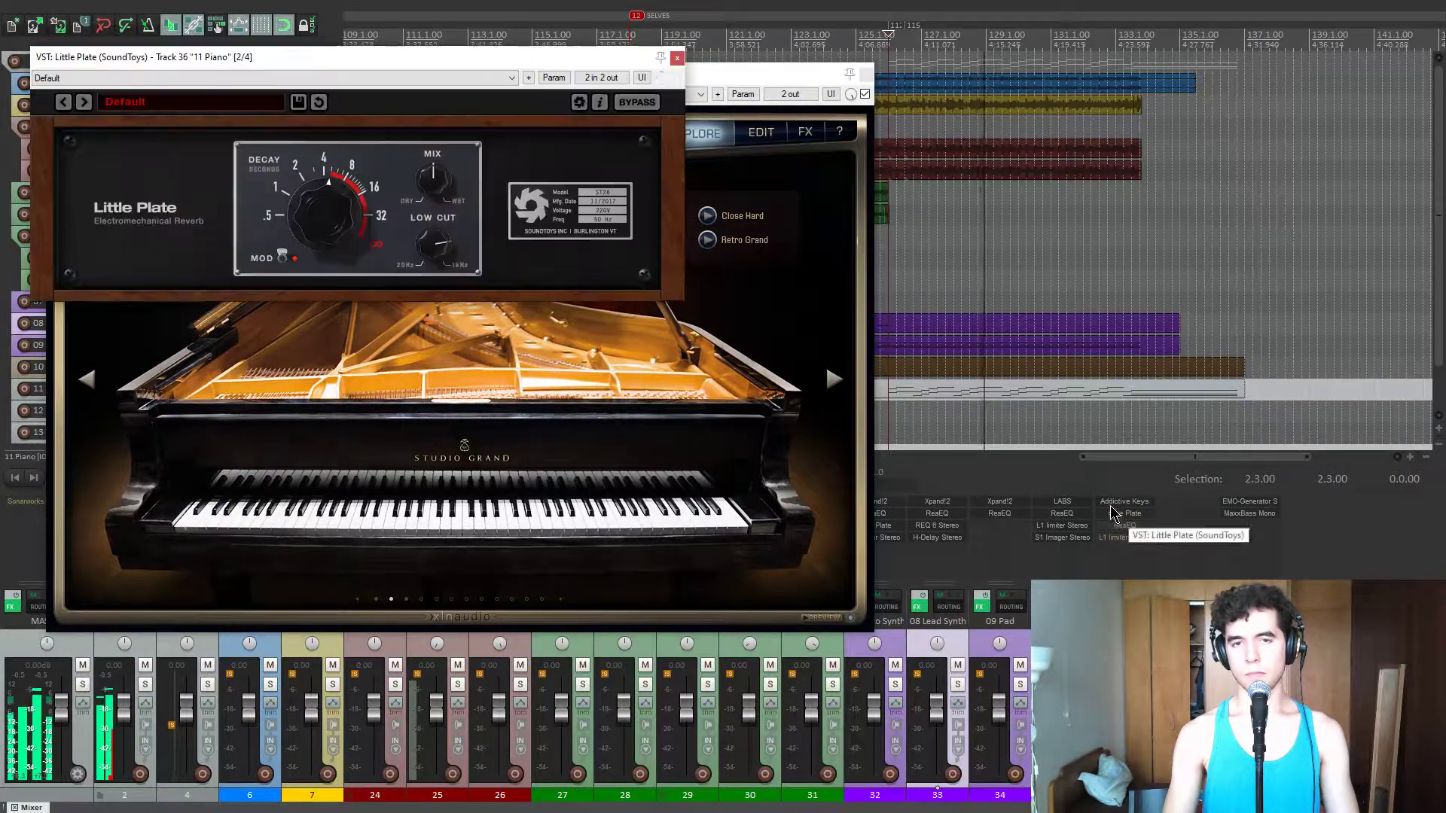
left_click(867, 76)
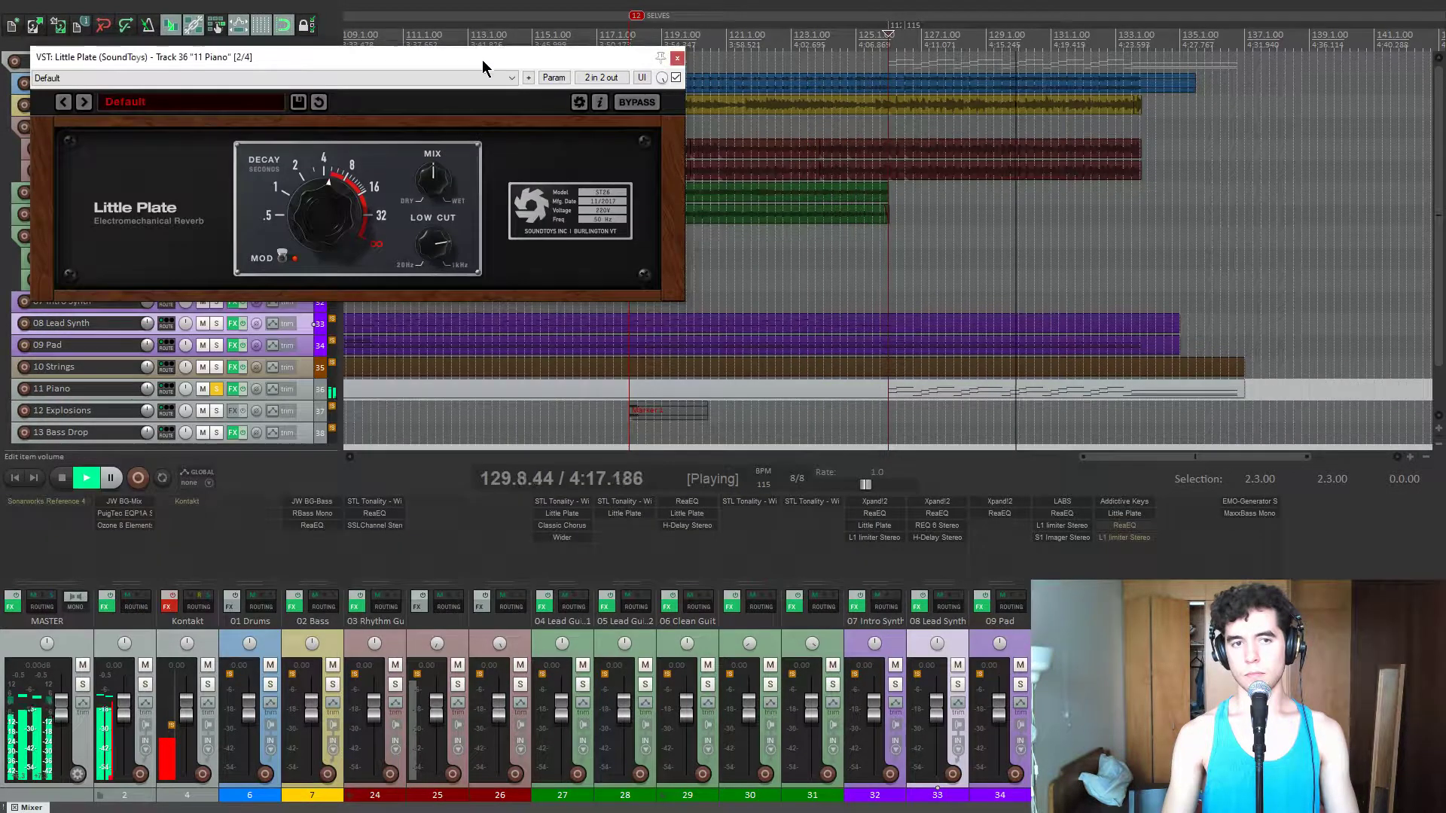
left_click_drag(481, 59, 530, 63)
key("space")
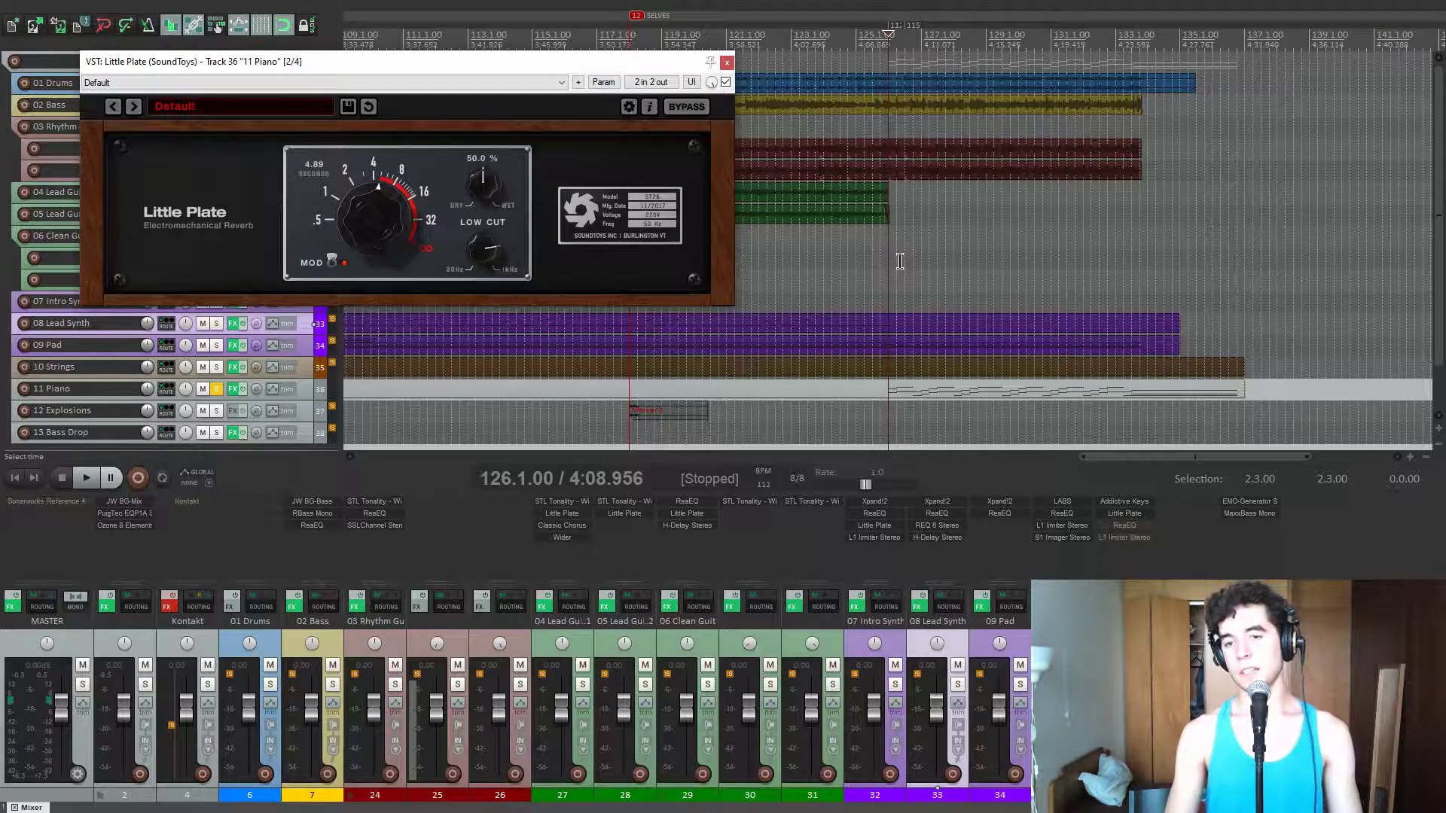
key("space")
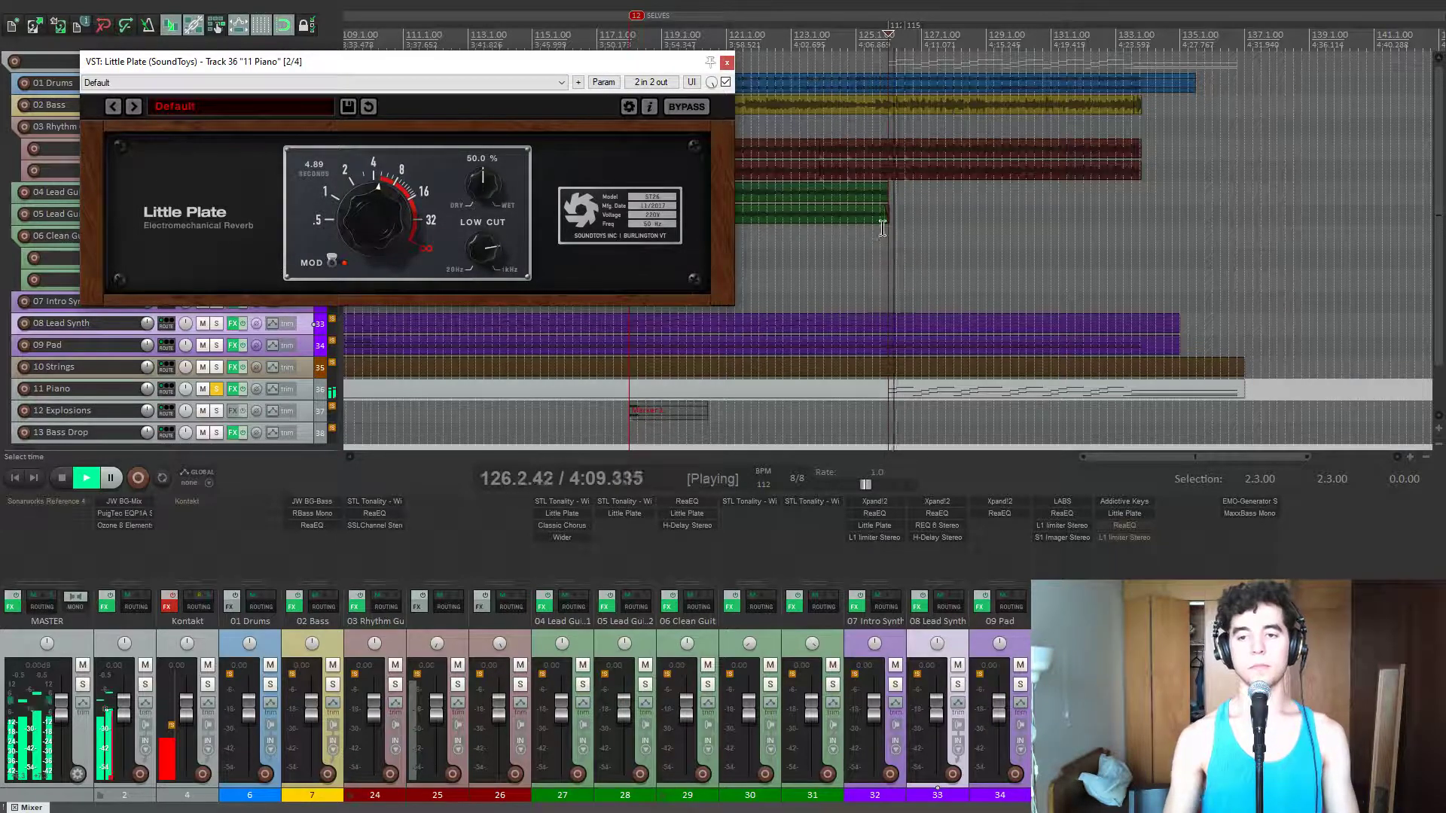
- Enable ReaEQ on 11 Piano with its window open, listen to the soloed piano through it, and stop playback
left_click(1123, 526)
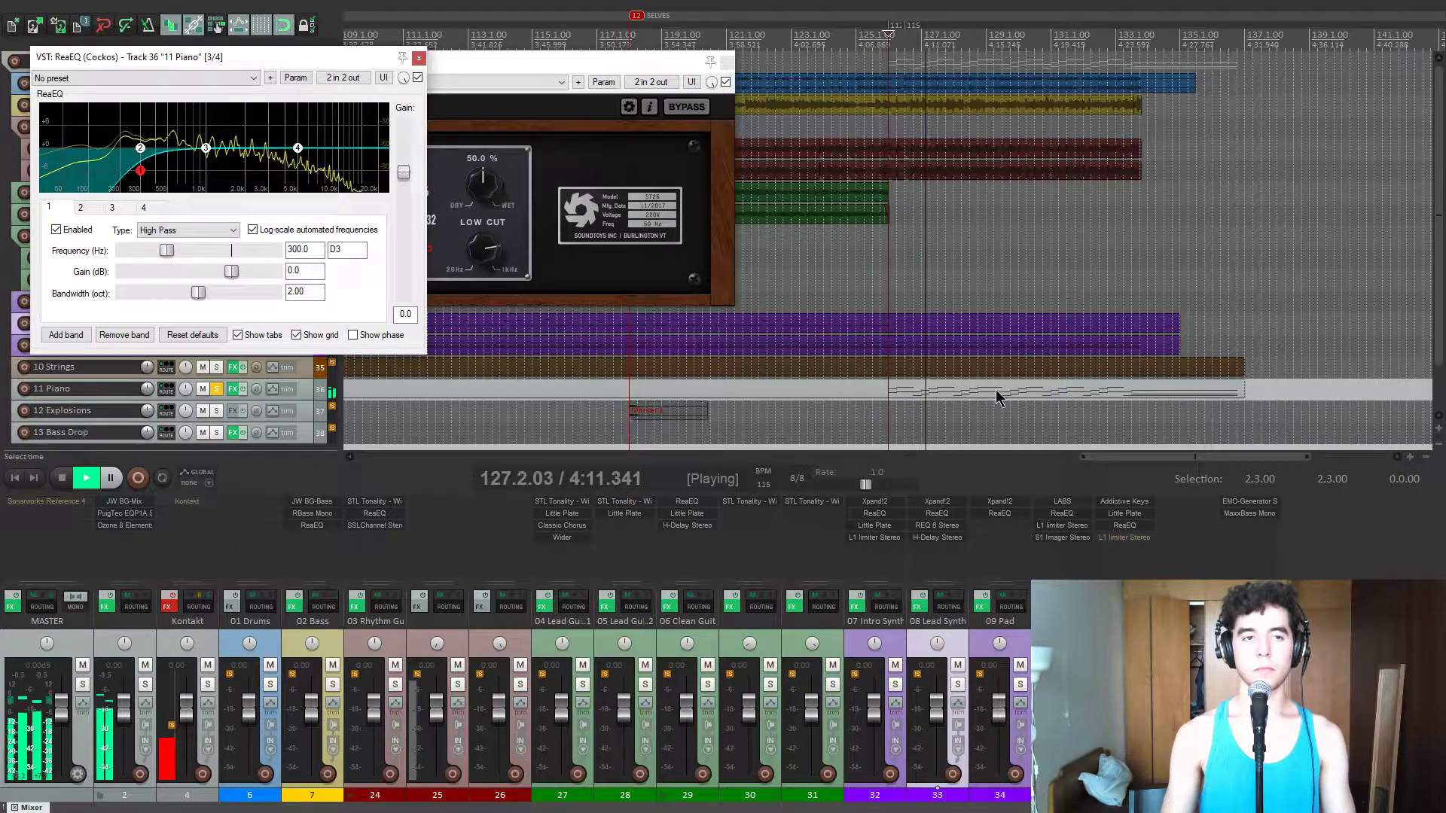
left_click_drag(312, 67, 628, 146)
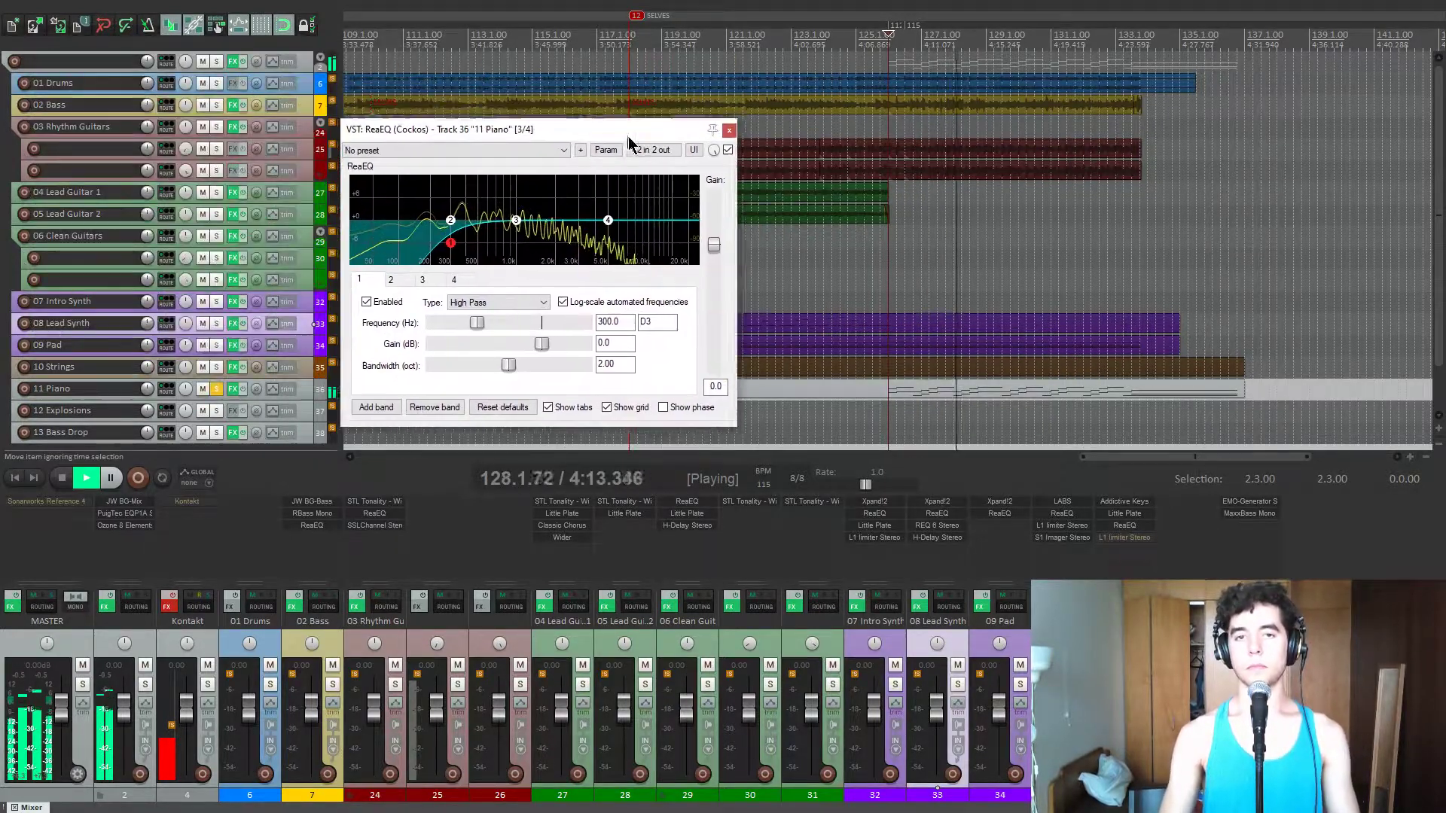
key("space")
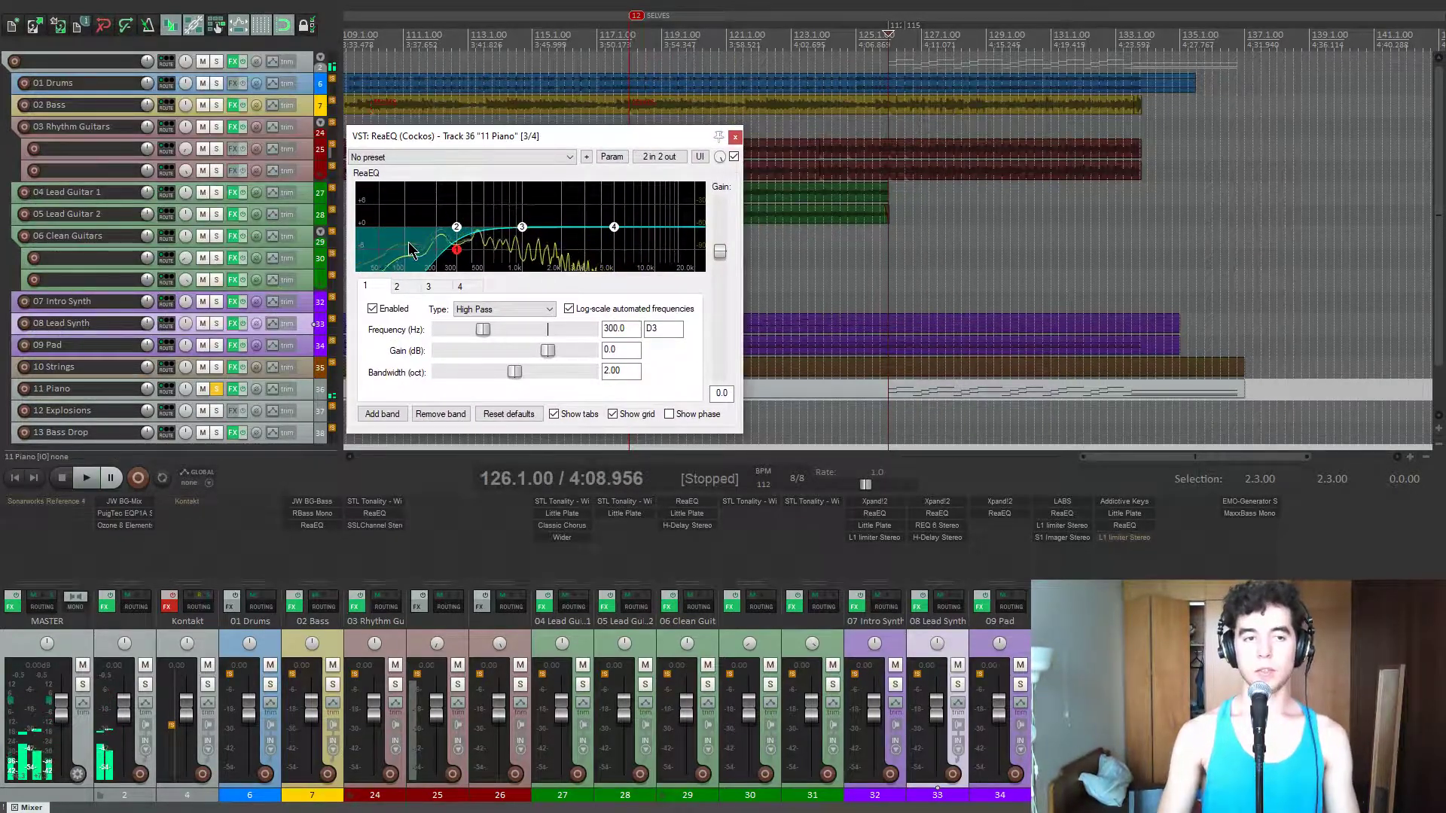
- Enable L1 limiter Stereo on 11 Piano, close the equalizer window, and play the soloed piano through the limiter from bar 126
left_click(1134, 540)
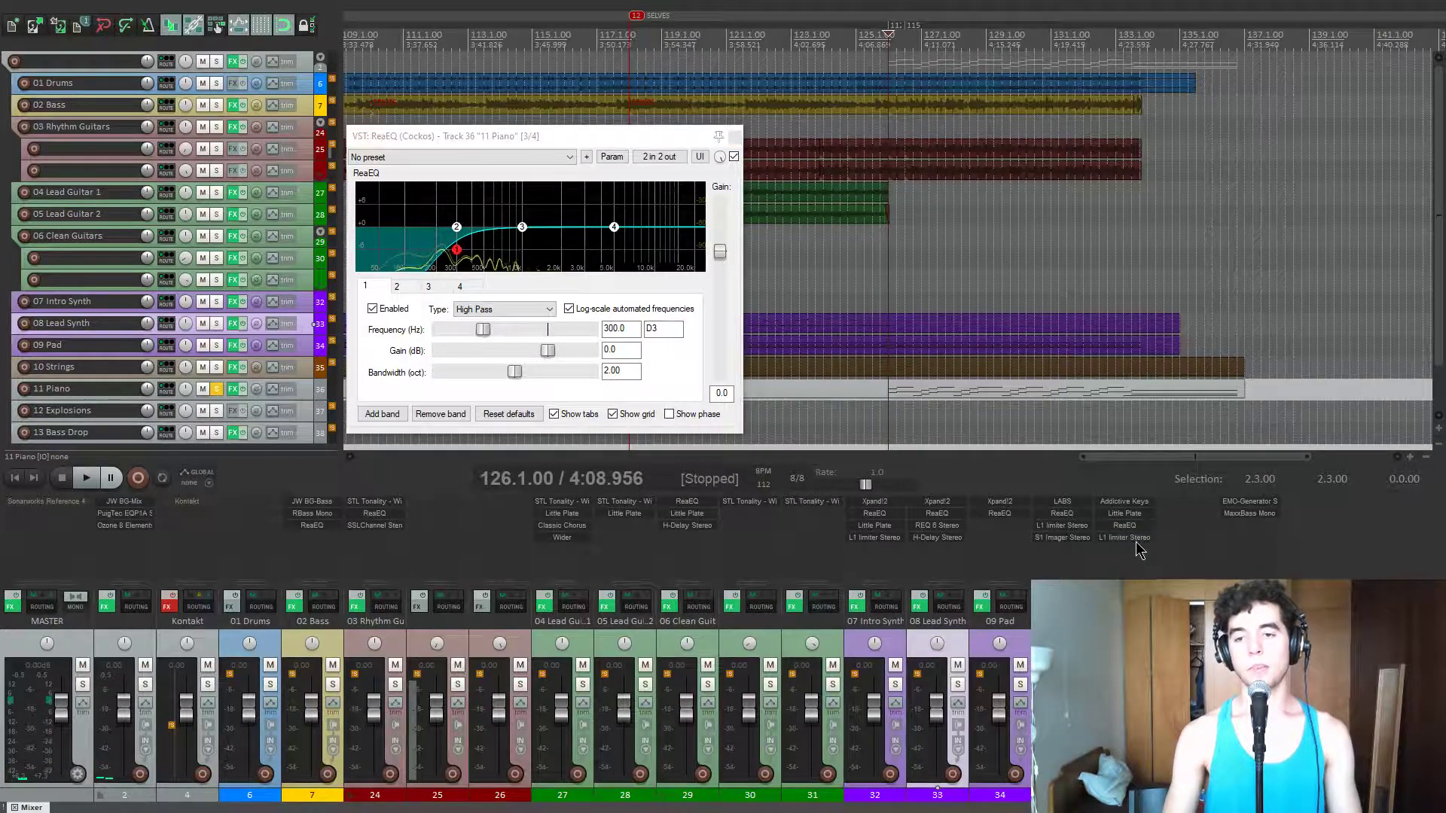
left_click(734, 136)
left_click_drag(209, 52, 686, 116)
key("space")
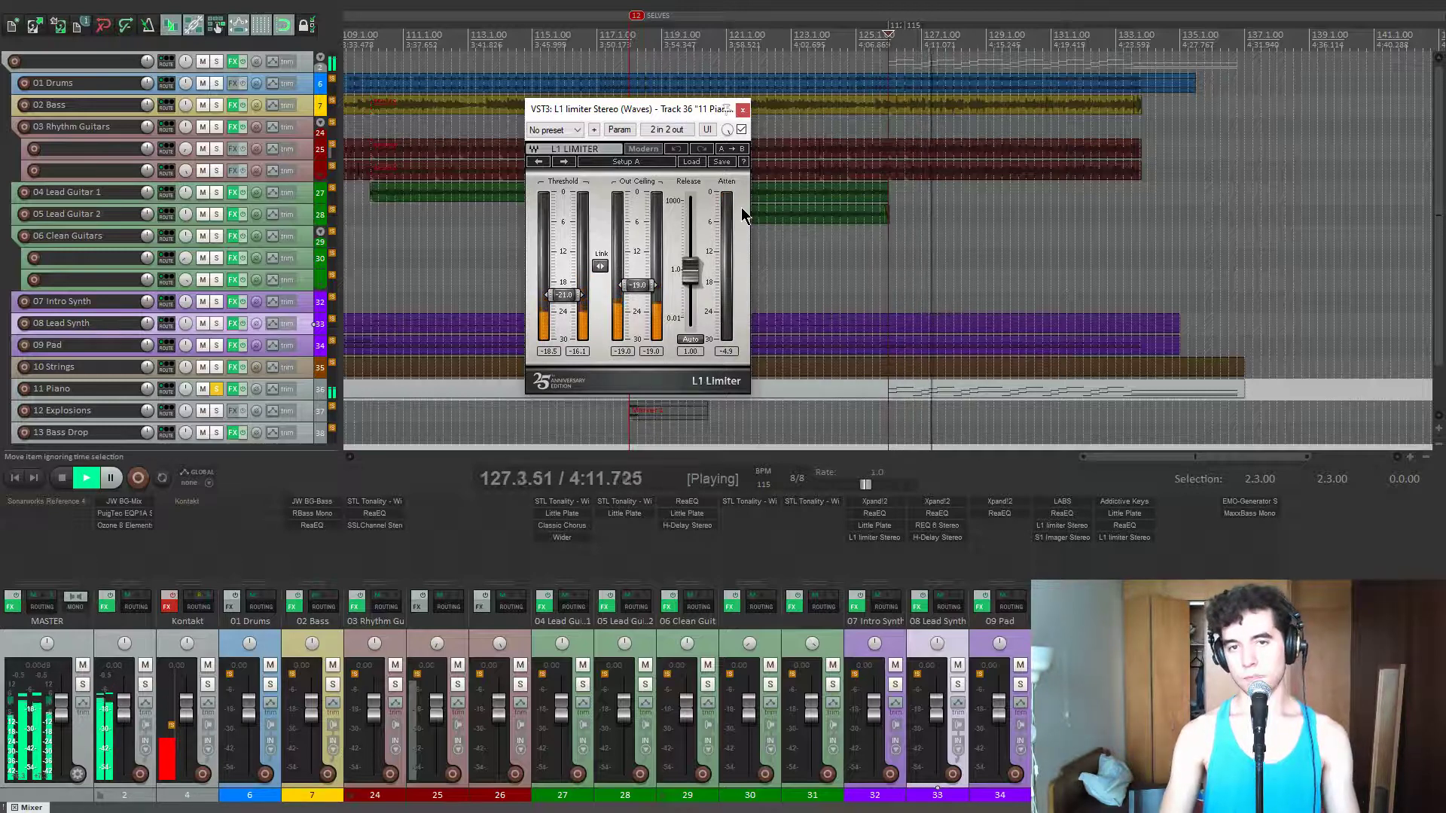
key("space")
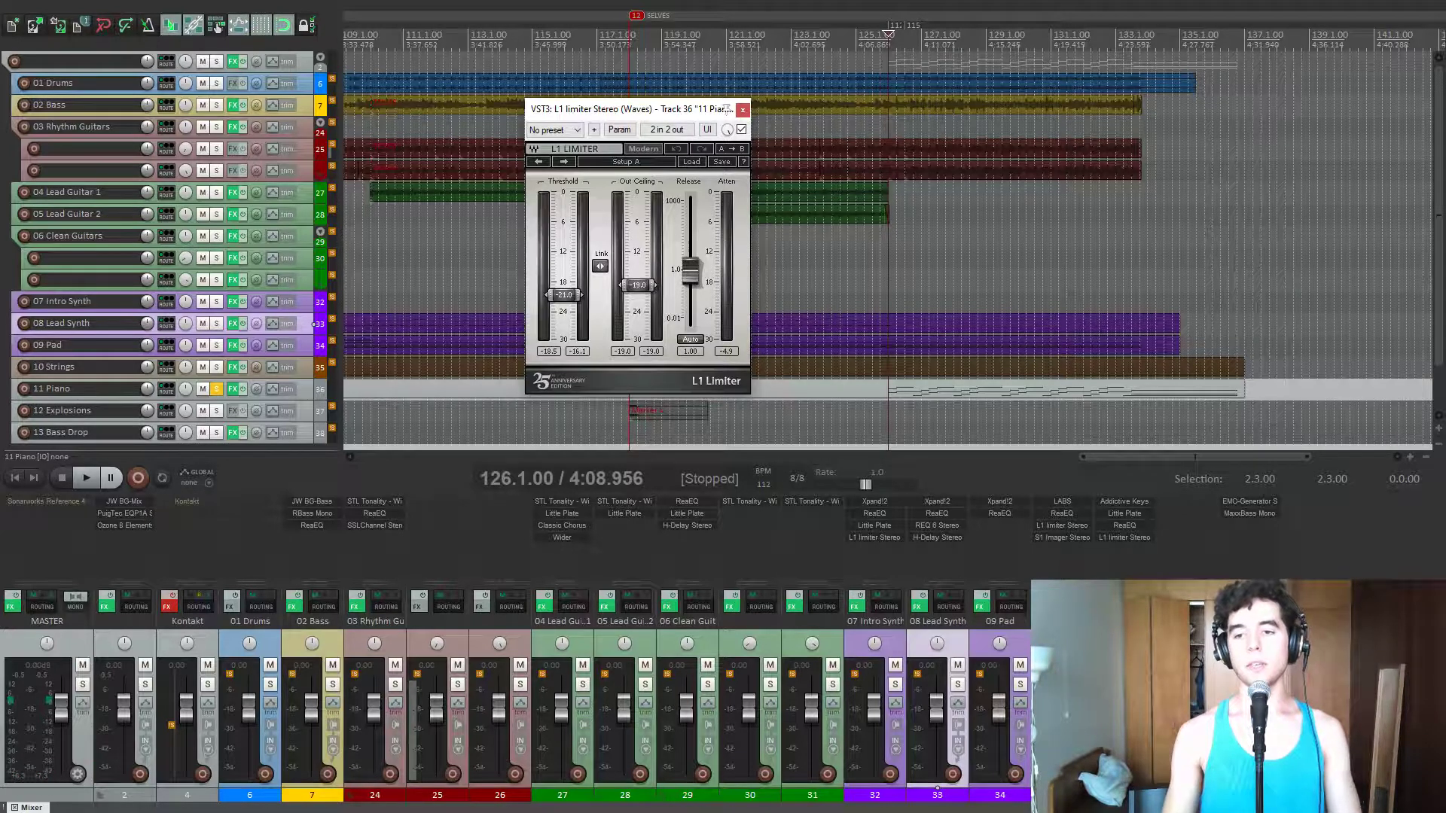
- Play the unsoloed mix from bar 126 and again from bar 133, close the piano's limiter window, and stop
key("space")
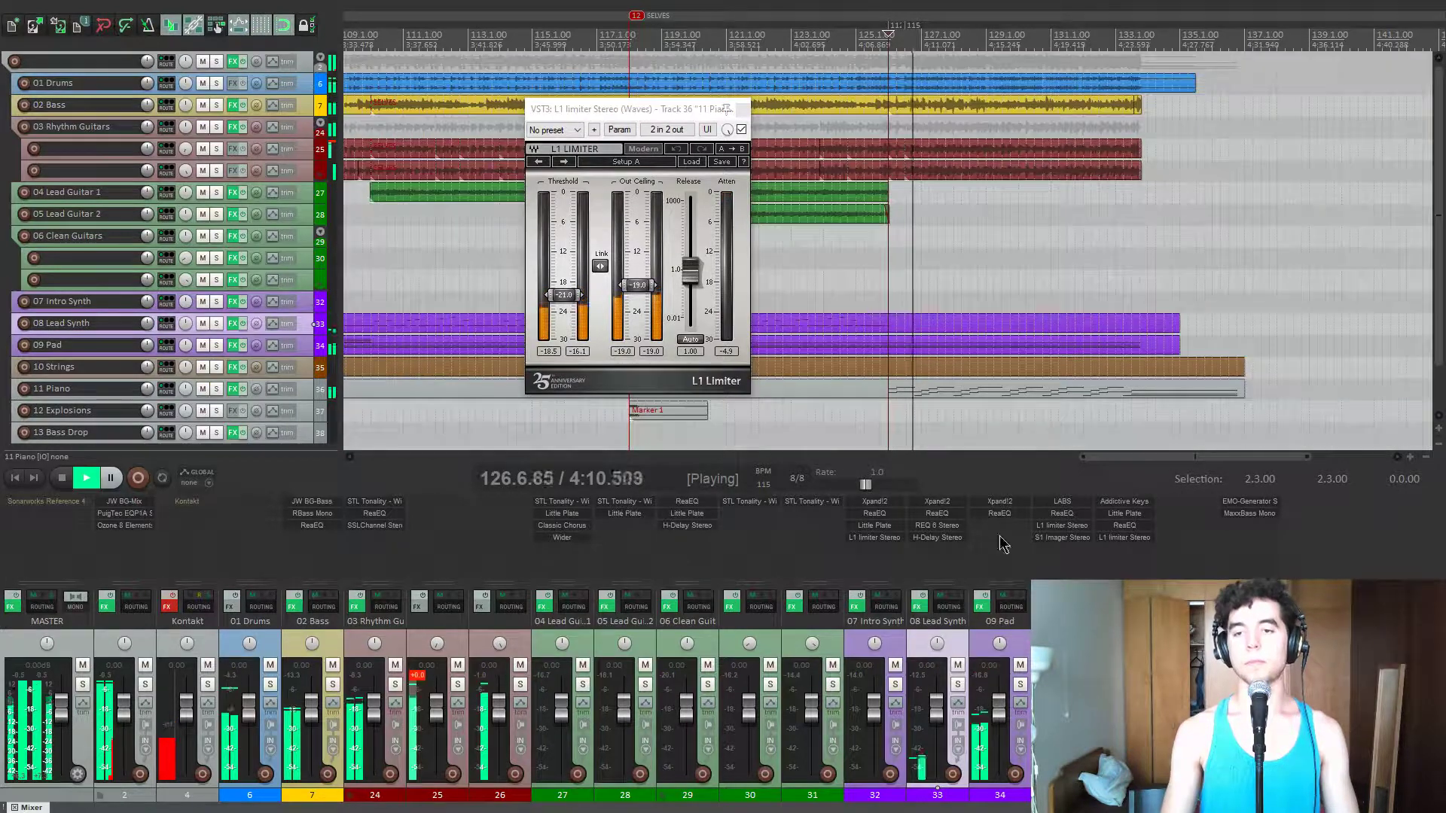
left_click(1117, 423)
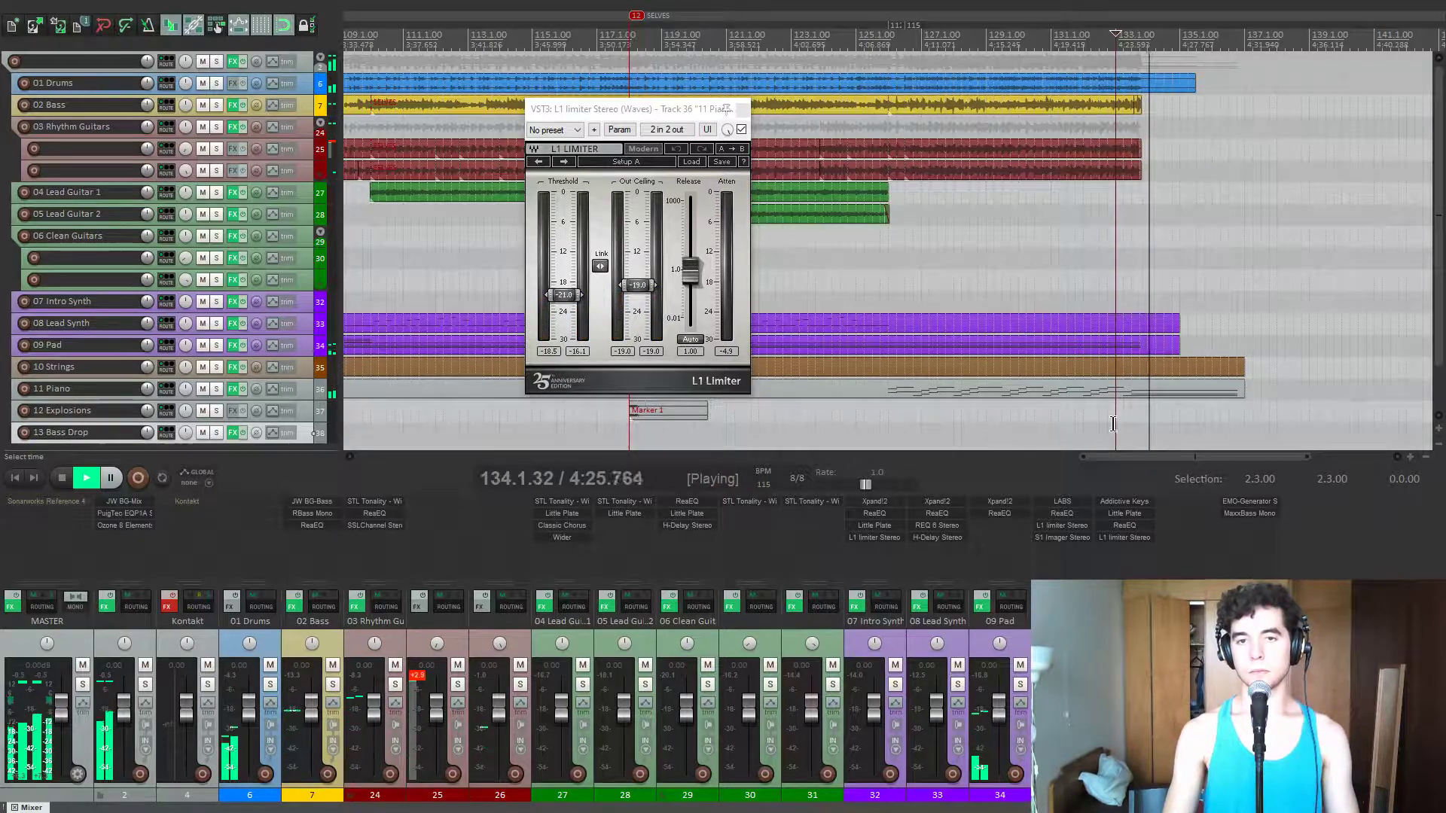
left_click(742, 110)
key("space")
- Audition the full mix around bars 50 and 57, and play it from the FREE marker at bar 18
scroll(855, 234, "down", 10)
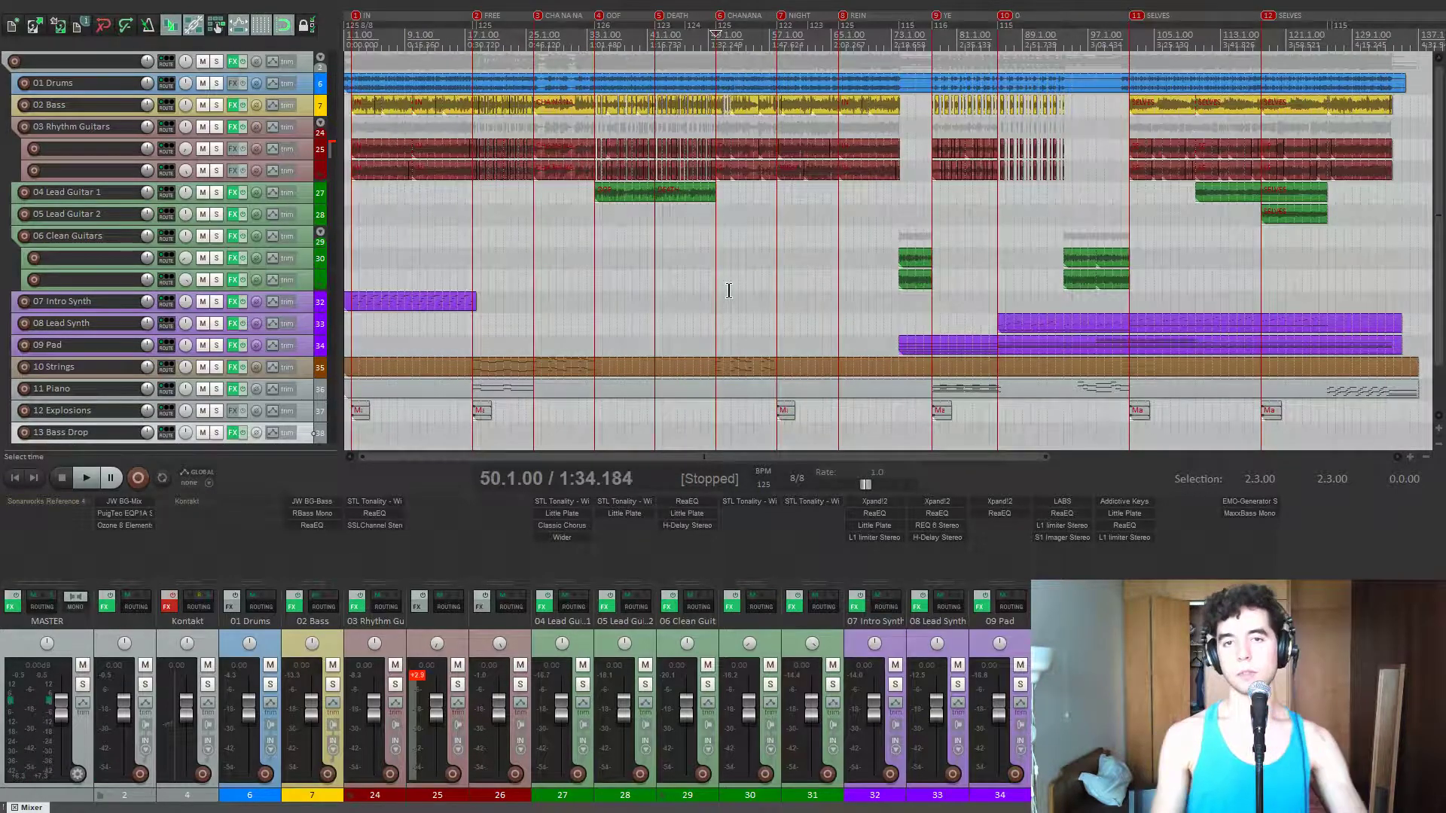
key("space")
scroll(828, 317, "up", 5)
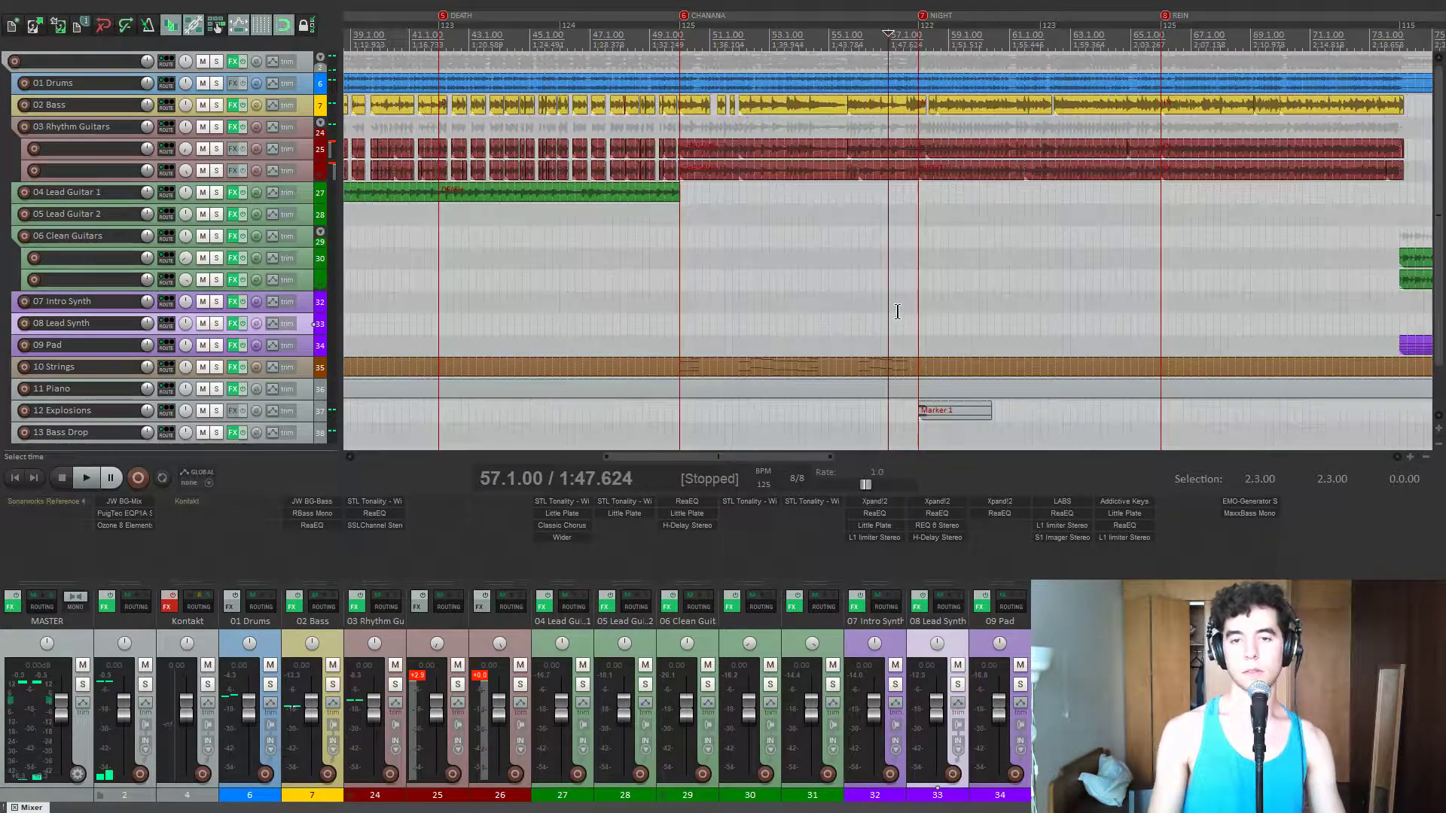
scroll(836, 323, "down", 5)
key("space")
key("space")
key("2")
key("space")
scroll(839, 323, "up", 8)
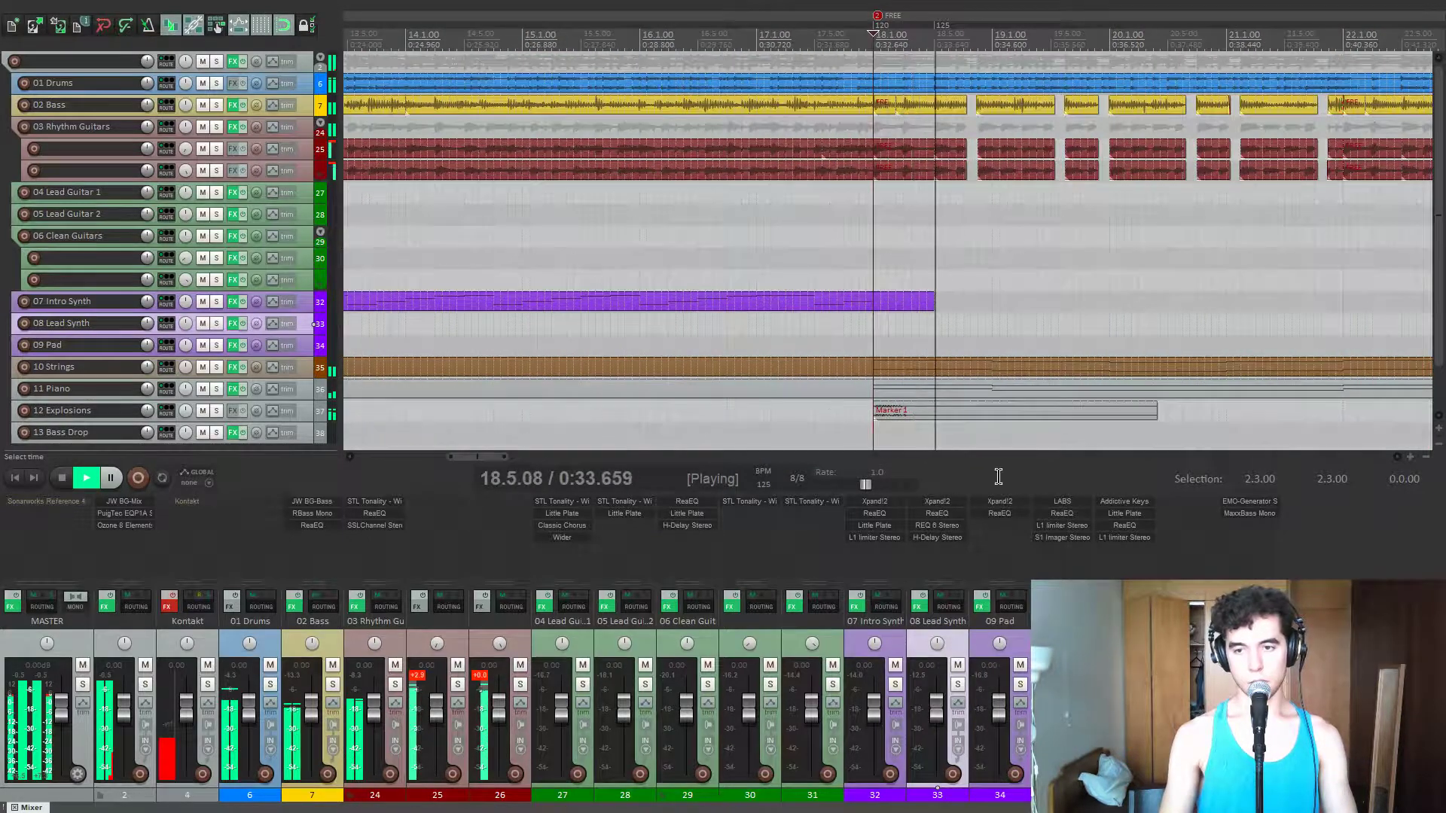
- Place the edit cursor just before the FREE marker, solo 12 Explosions, and play the explosion by itself
left_click(829, 411)
key("space")
key("F6")
key("space")
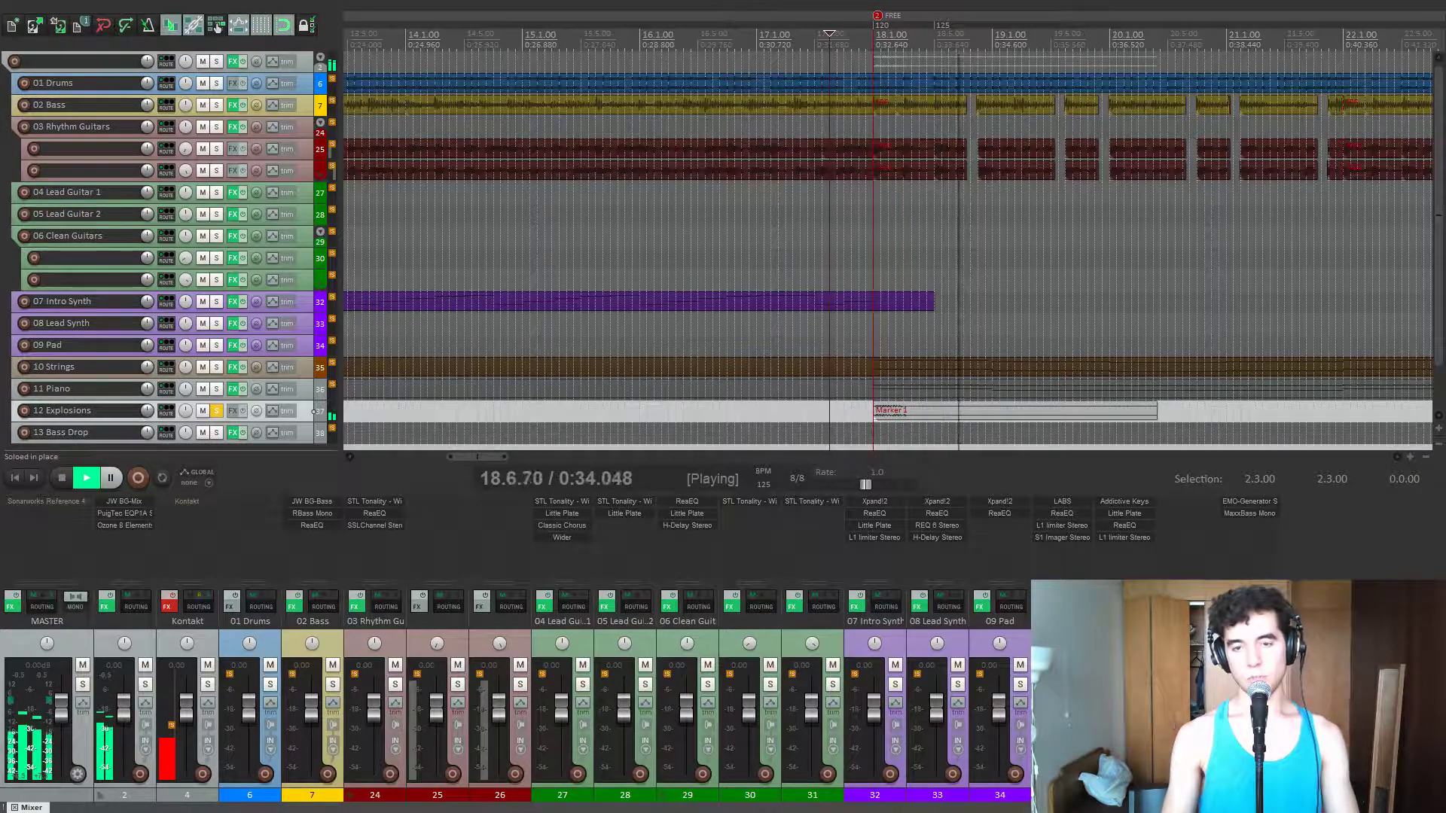
key("space")
- Unsolo 12 Explosions, play the explosion in the full mix from just before the FREE marker, and stop
key("F6")
key("space")
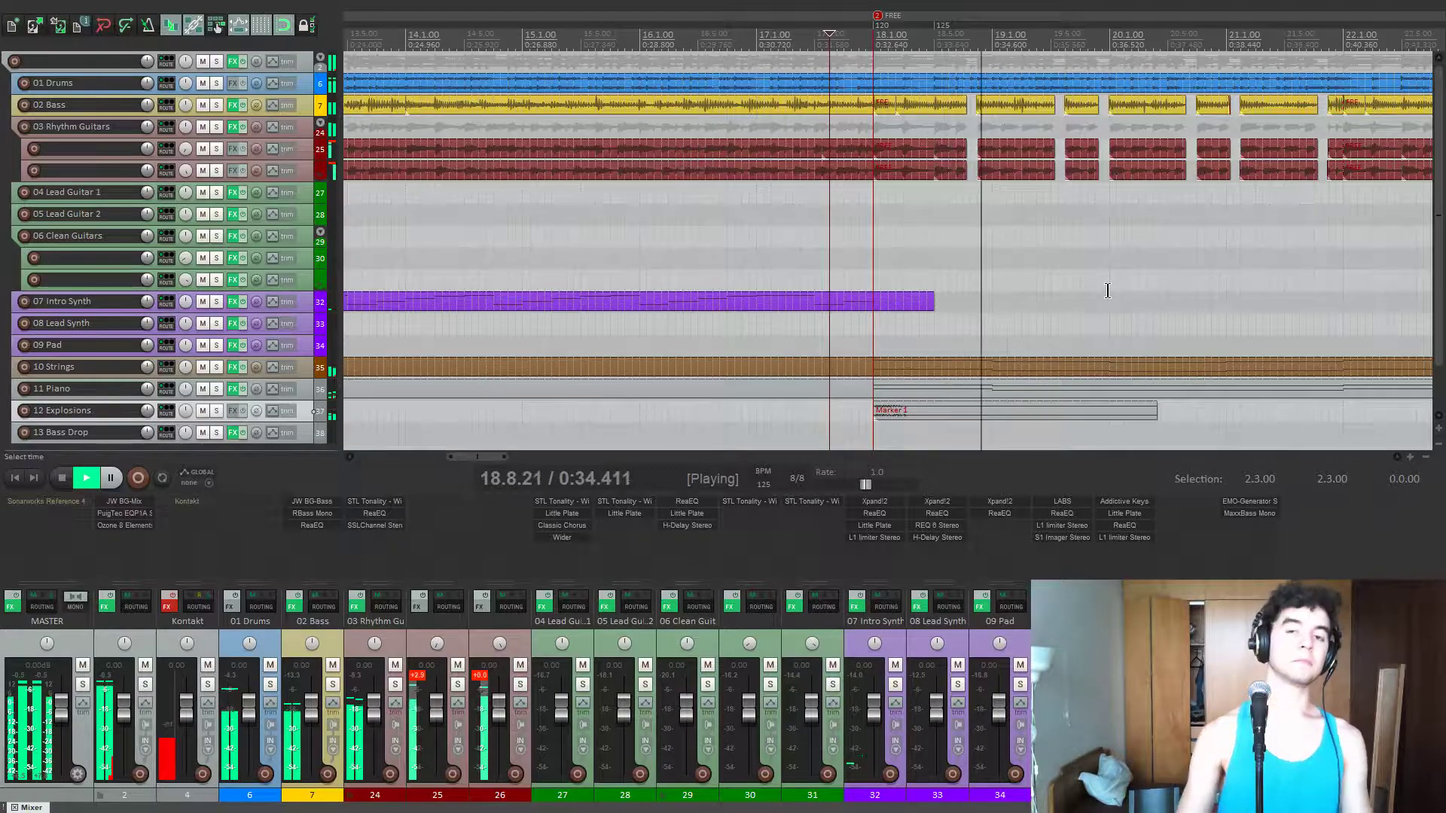
scroll(1099, 308, "down", 4)
scroll(1099, 308, "down", 5)
key("space")
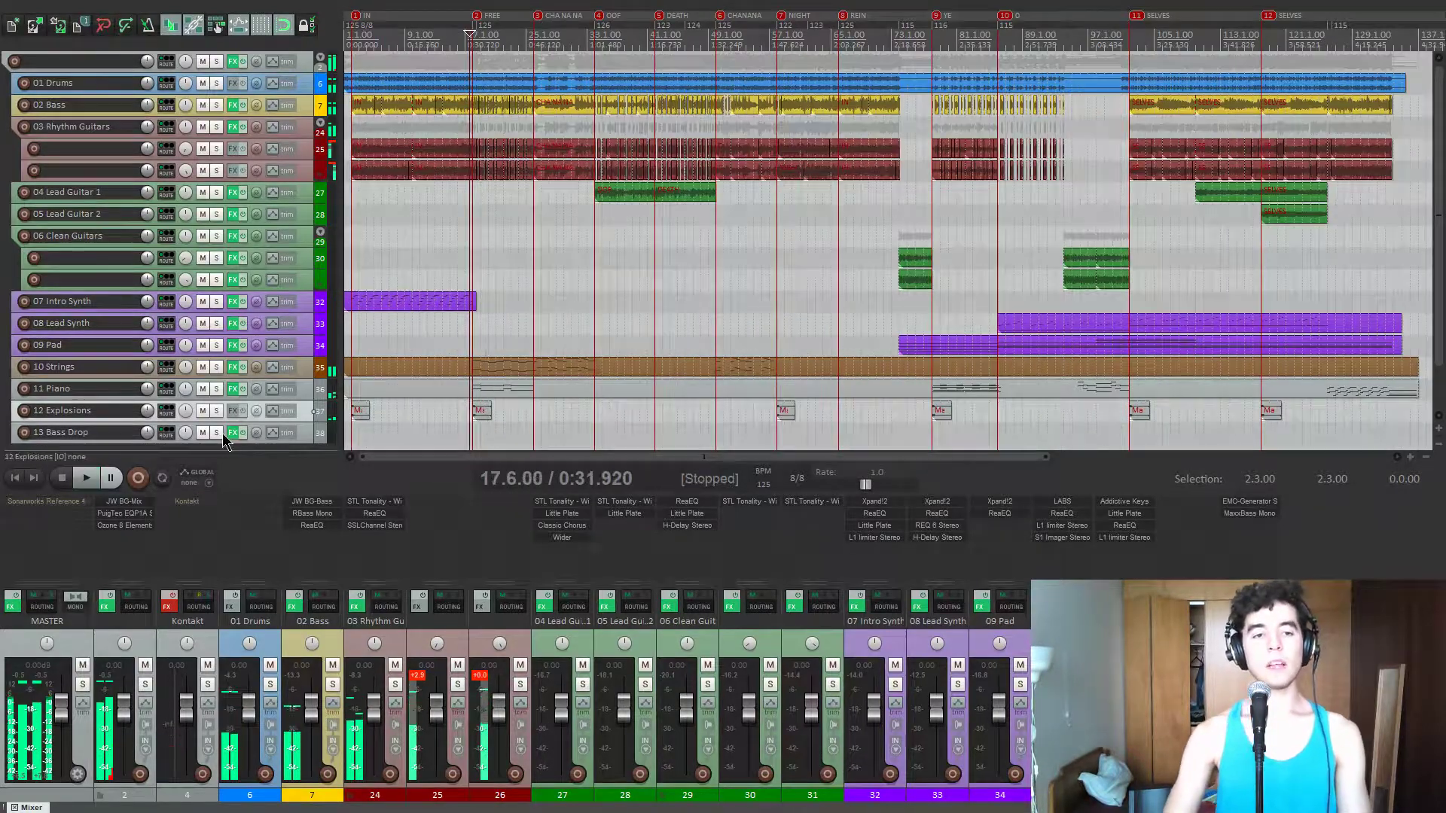
- Solo 13 Bass Drop, play it by itself from bar 57 through the NIGHT marker, and stop
left_click(217, 432)
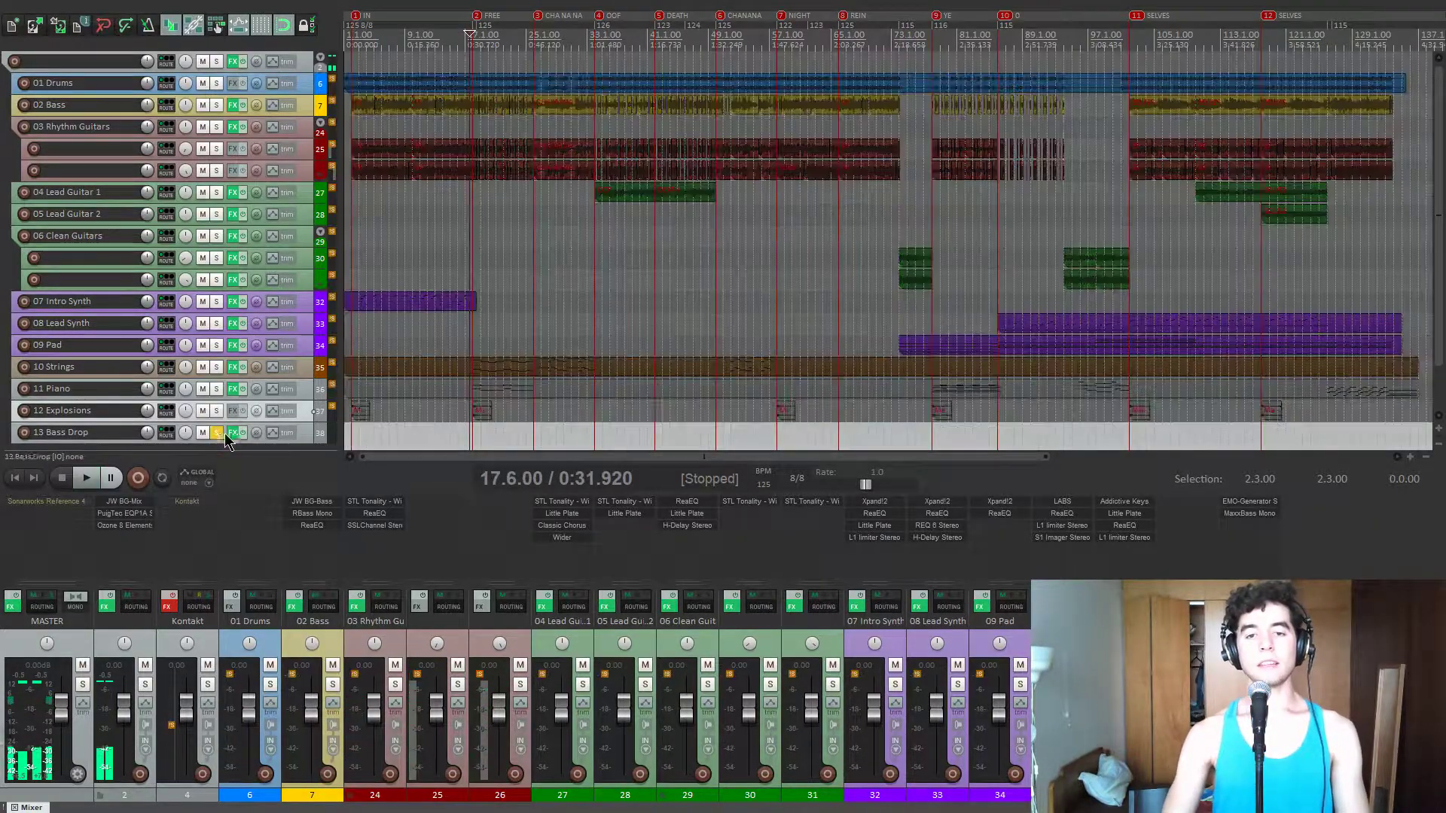
left_click(769, 437)
scroll(769, 437, "up", 10)
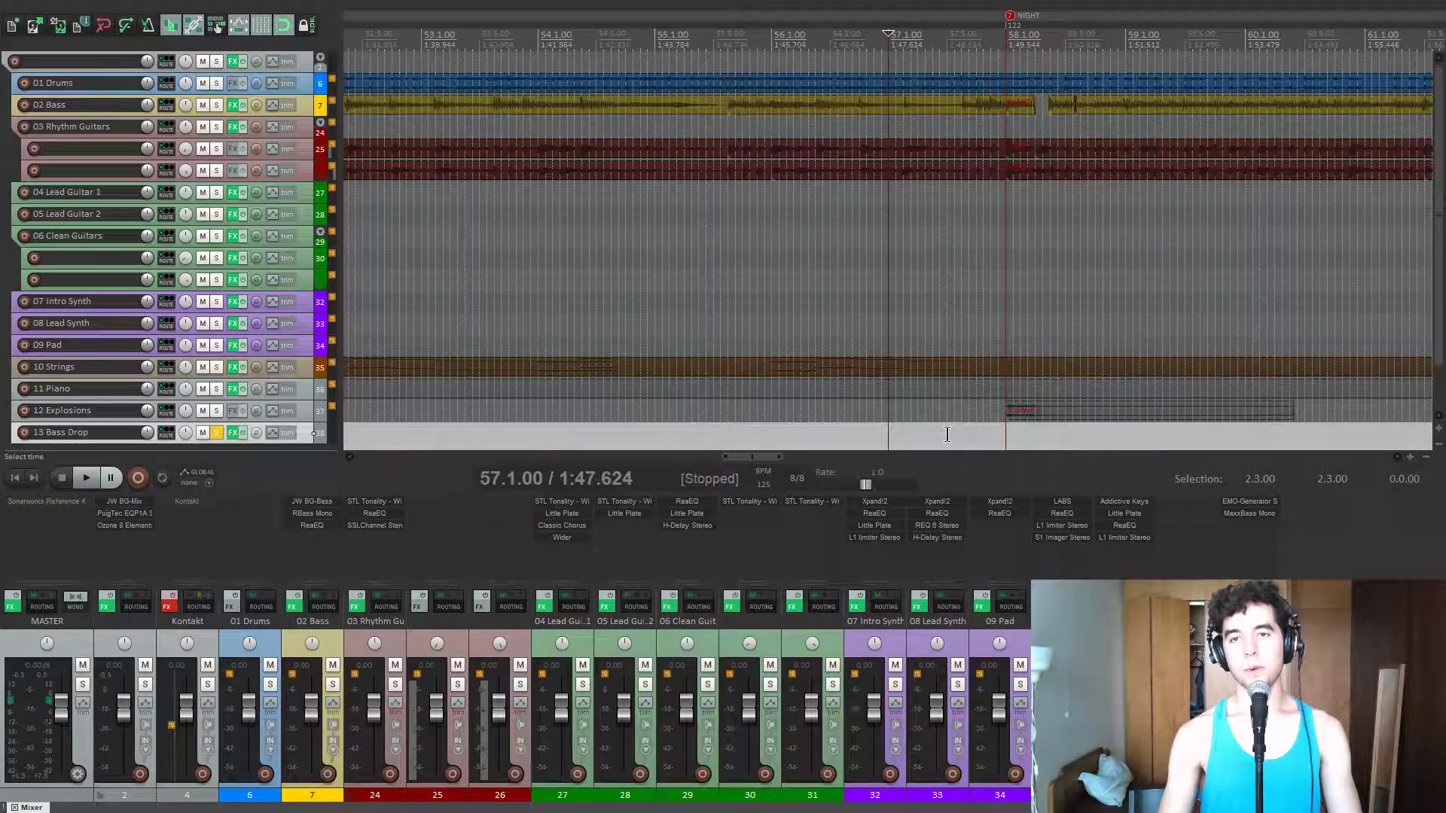
scroll(993, 303, "down", 3)
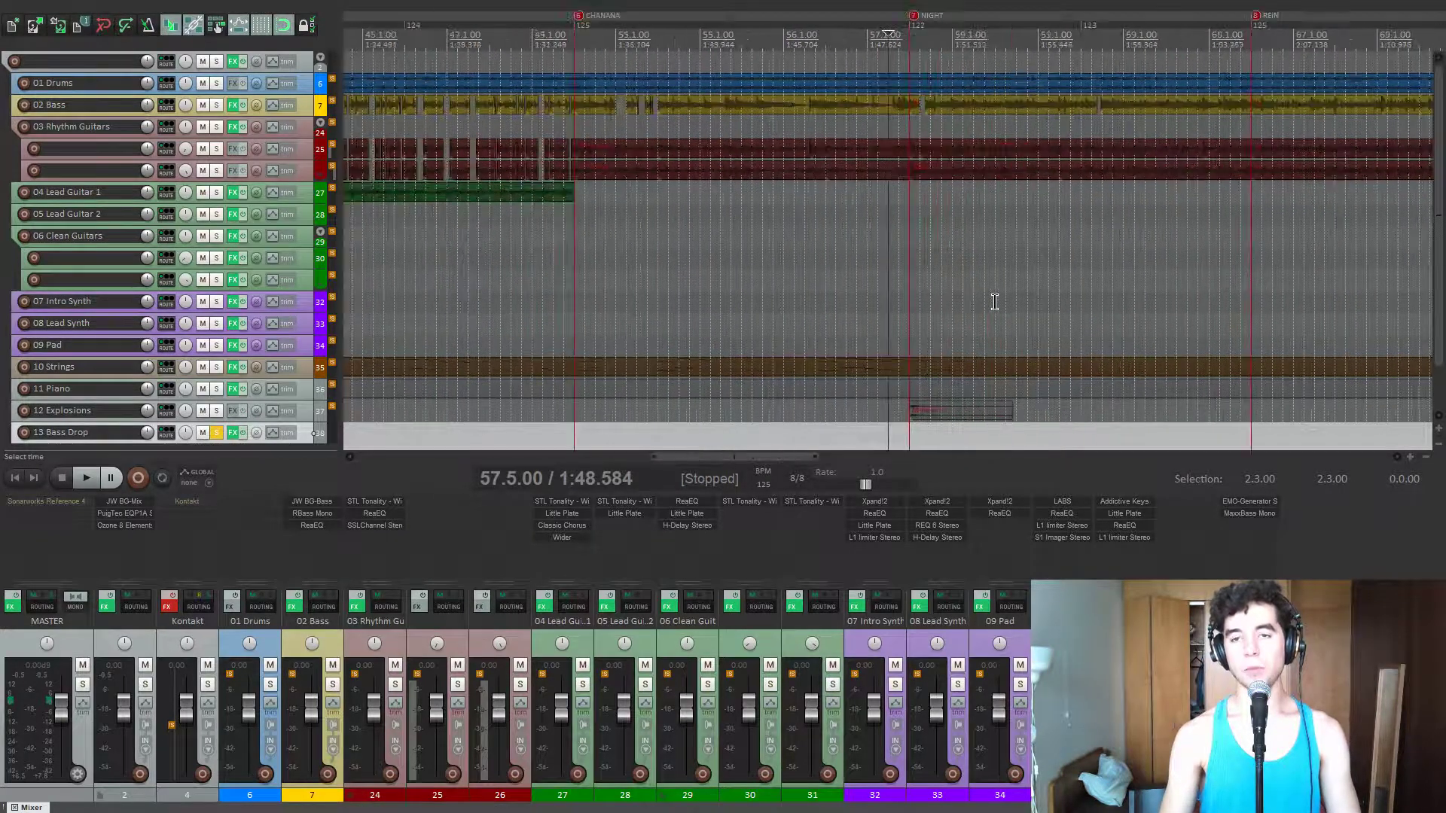
scroll(921, 331, "up", 3)
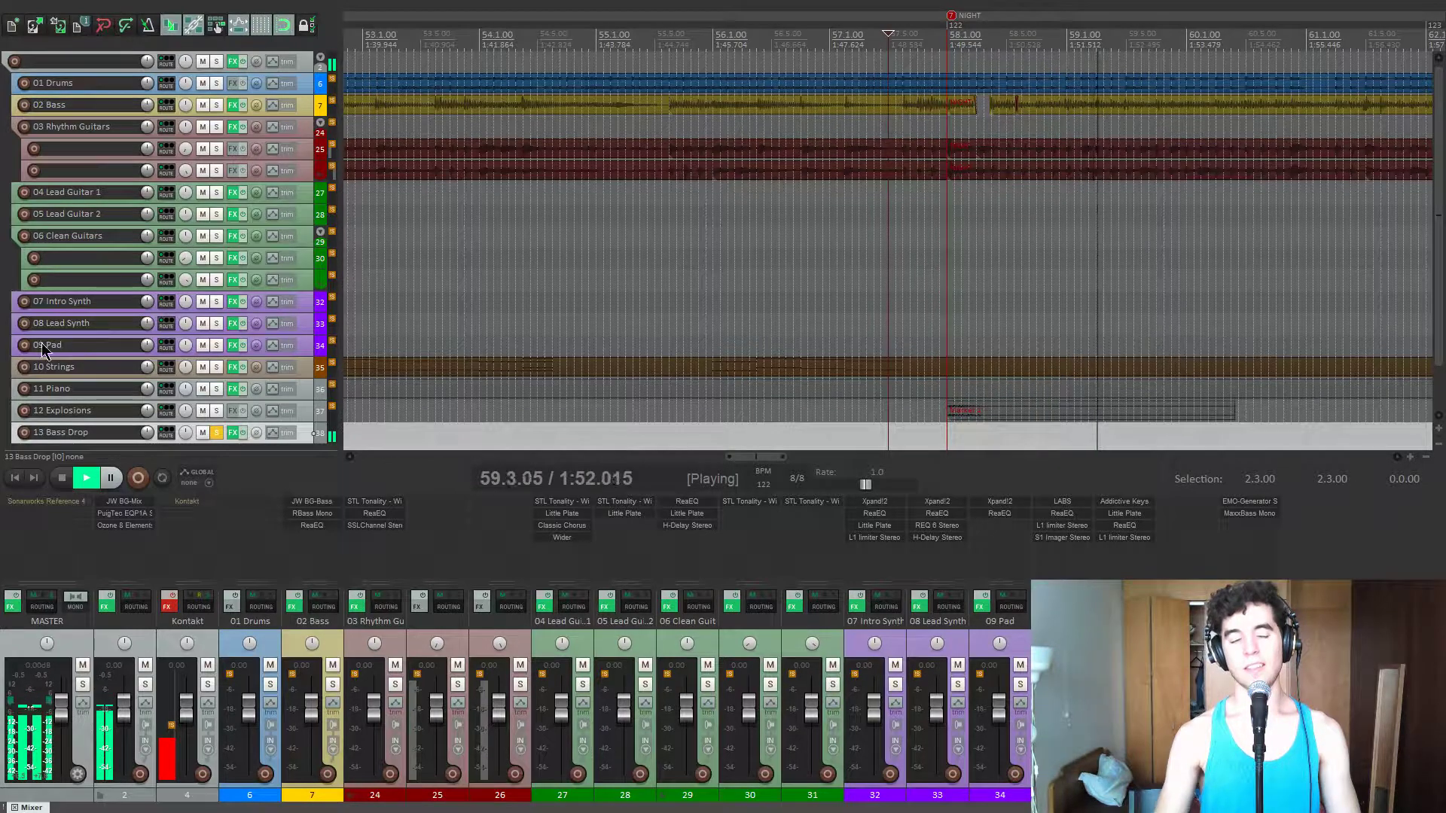
key("Page_Up")
key("Page_Up")
scroll(2, 369, "down", 5)
scroll(2, 361, "up", 1)
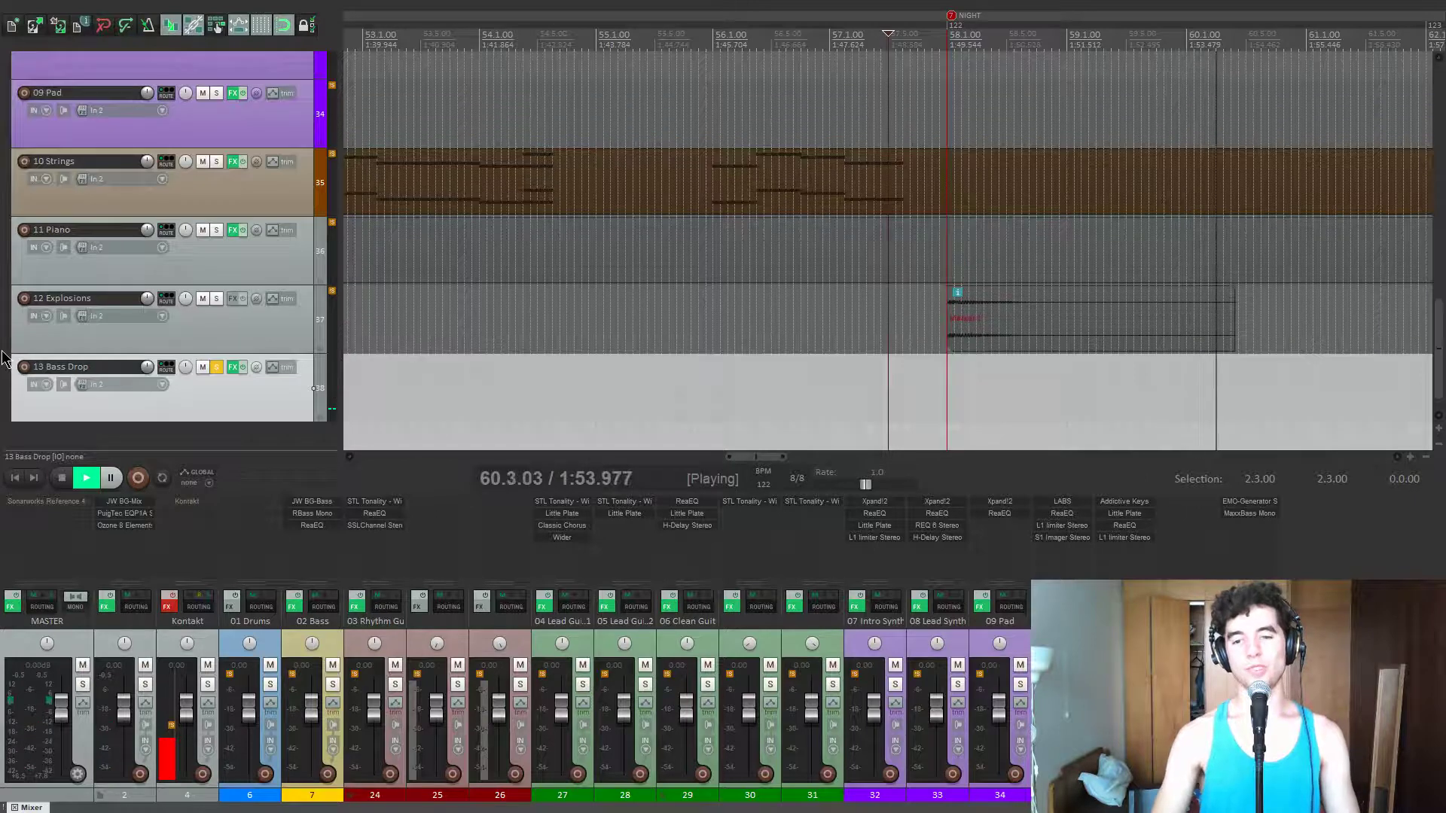
key("space")
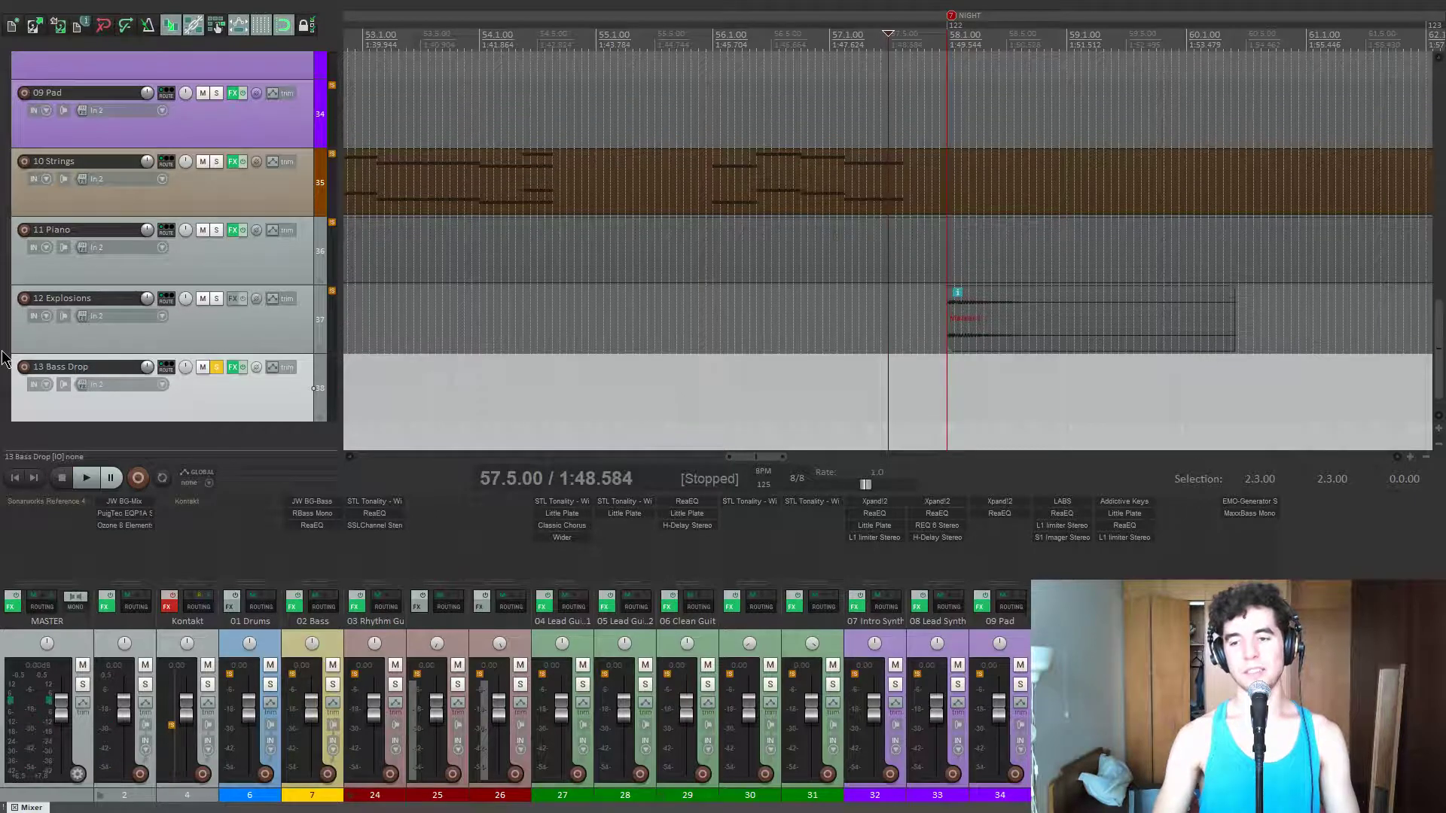
- Open the EMO-Generator on 13 Bass Drop and play the drop from bar 57 to examine its frequency sweep
left_click(1250, 501)
left_click_drag(527, 188, 668, 85)
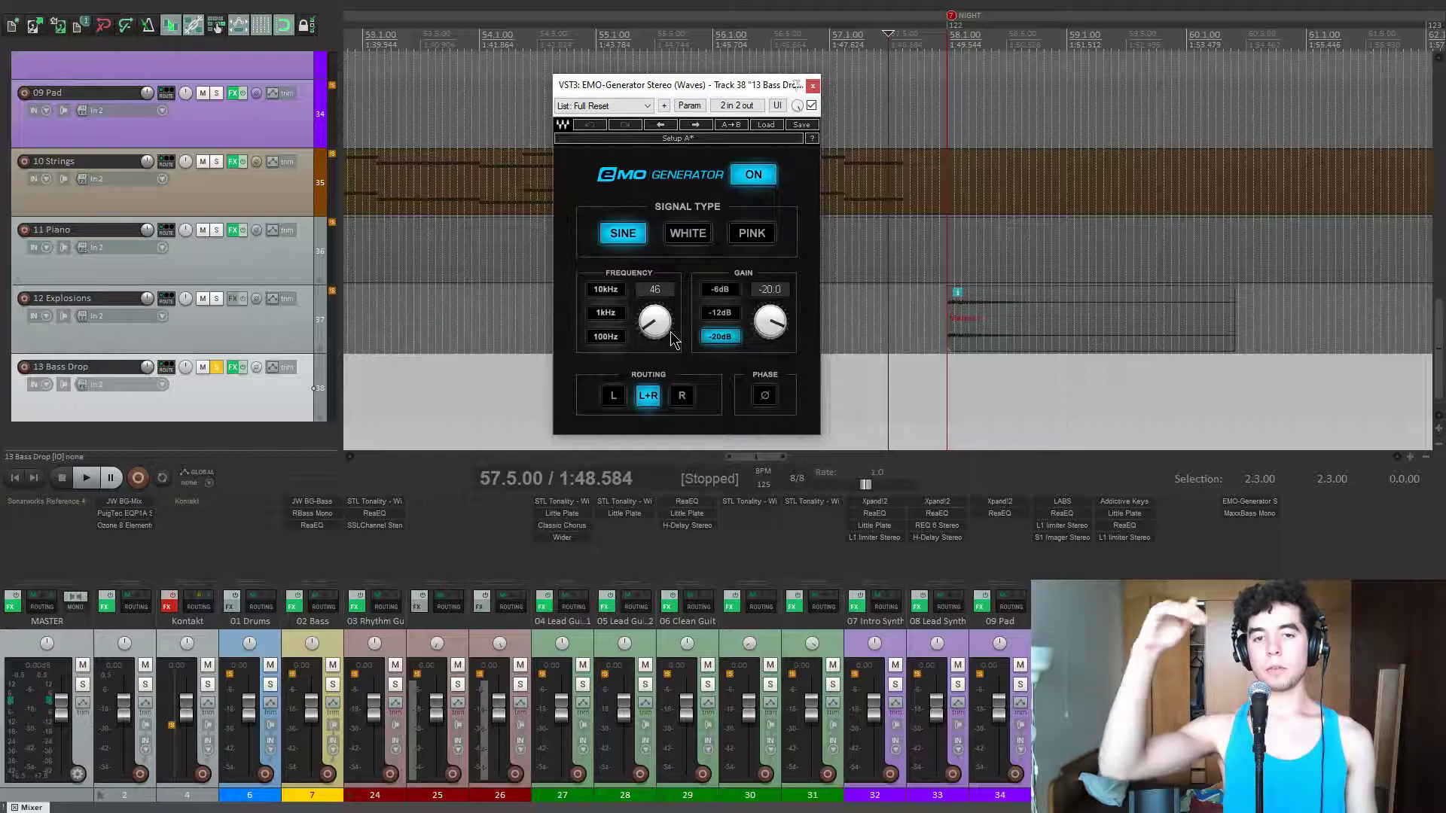
left_click(903, 397)
key("space")
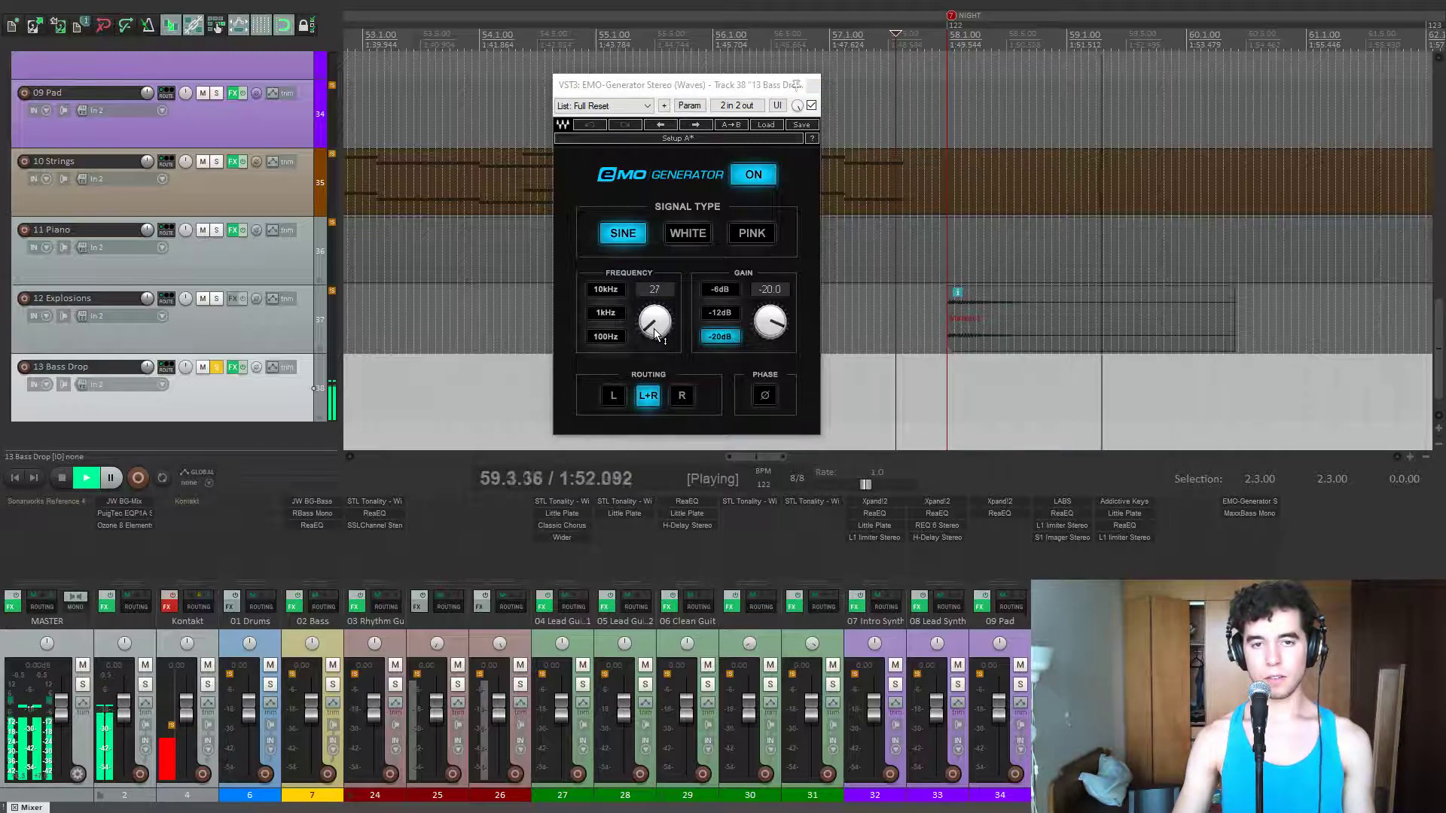
key("space")
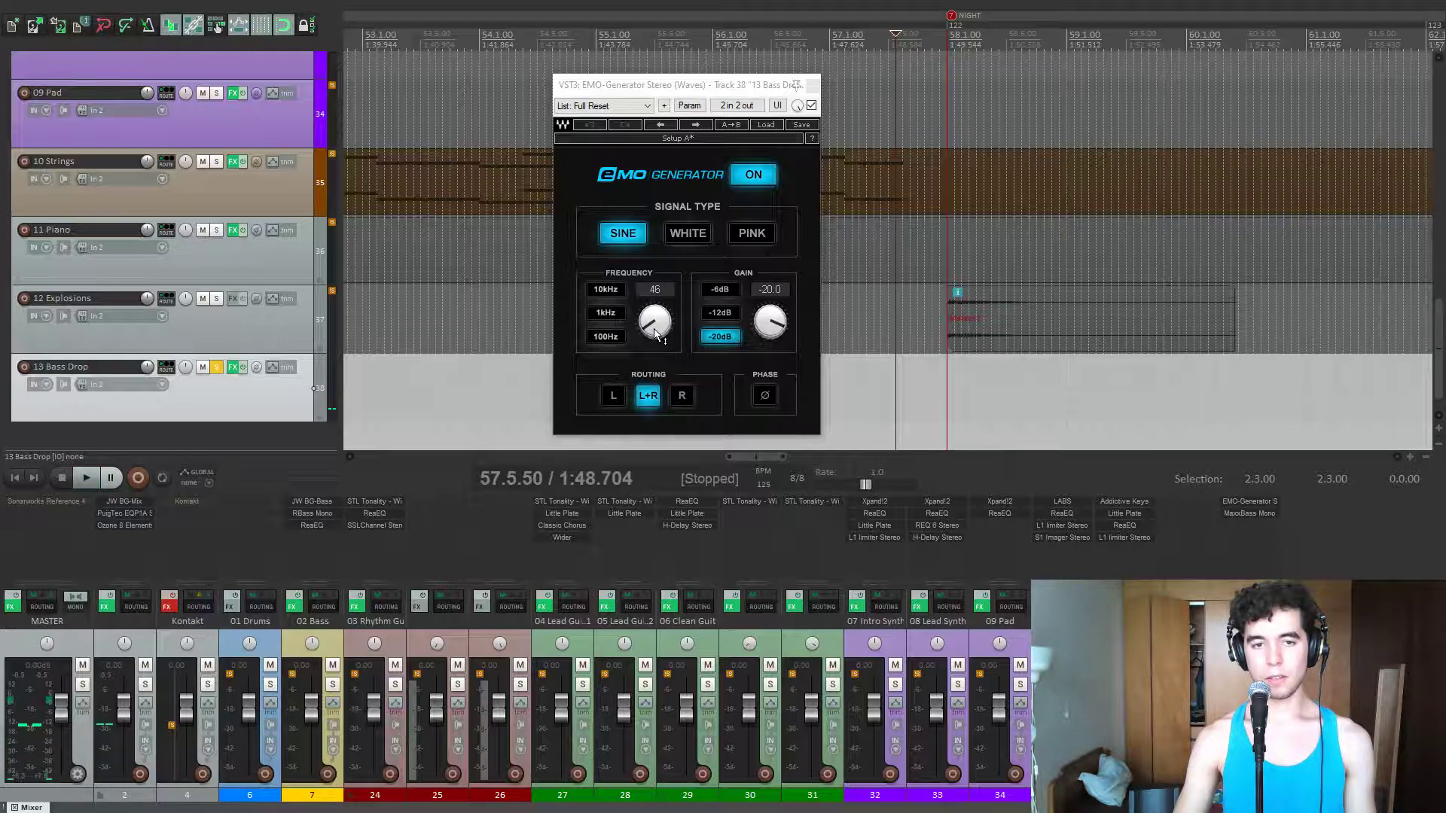
- Show all active envelopes of 13 Bass Drop, and close the envelope and EMO-Generator windows
left_click(273, 367)
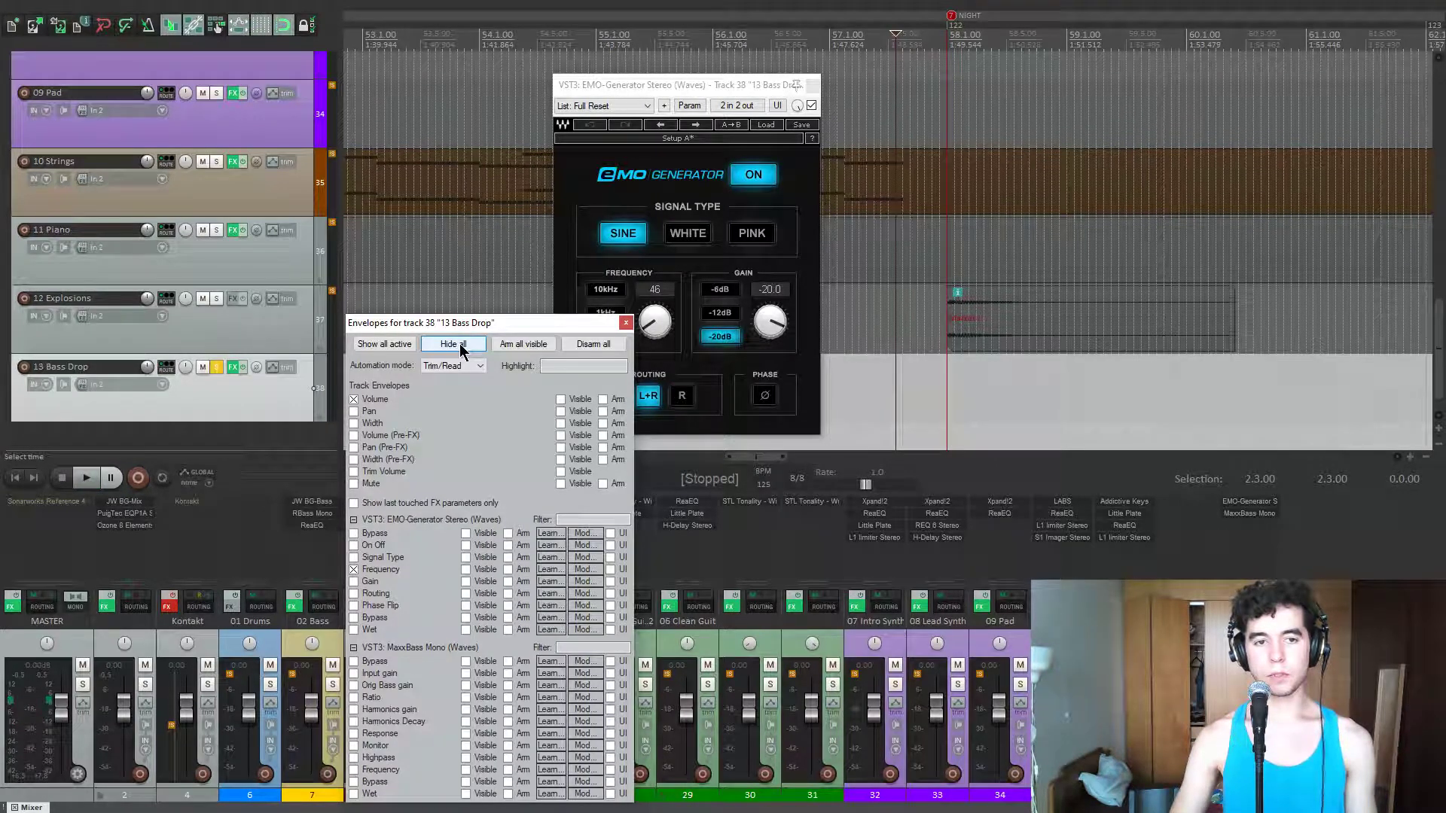
left_click(401, 347)
left_click(626, 322)
left_click(814, 84)
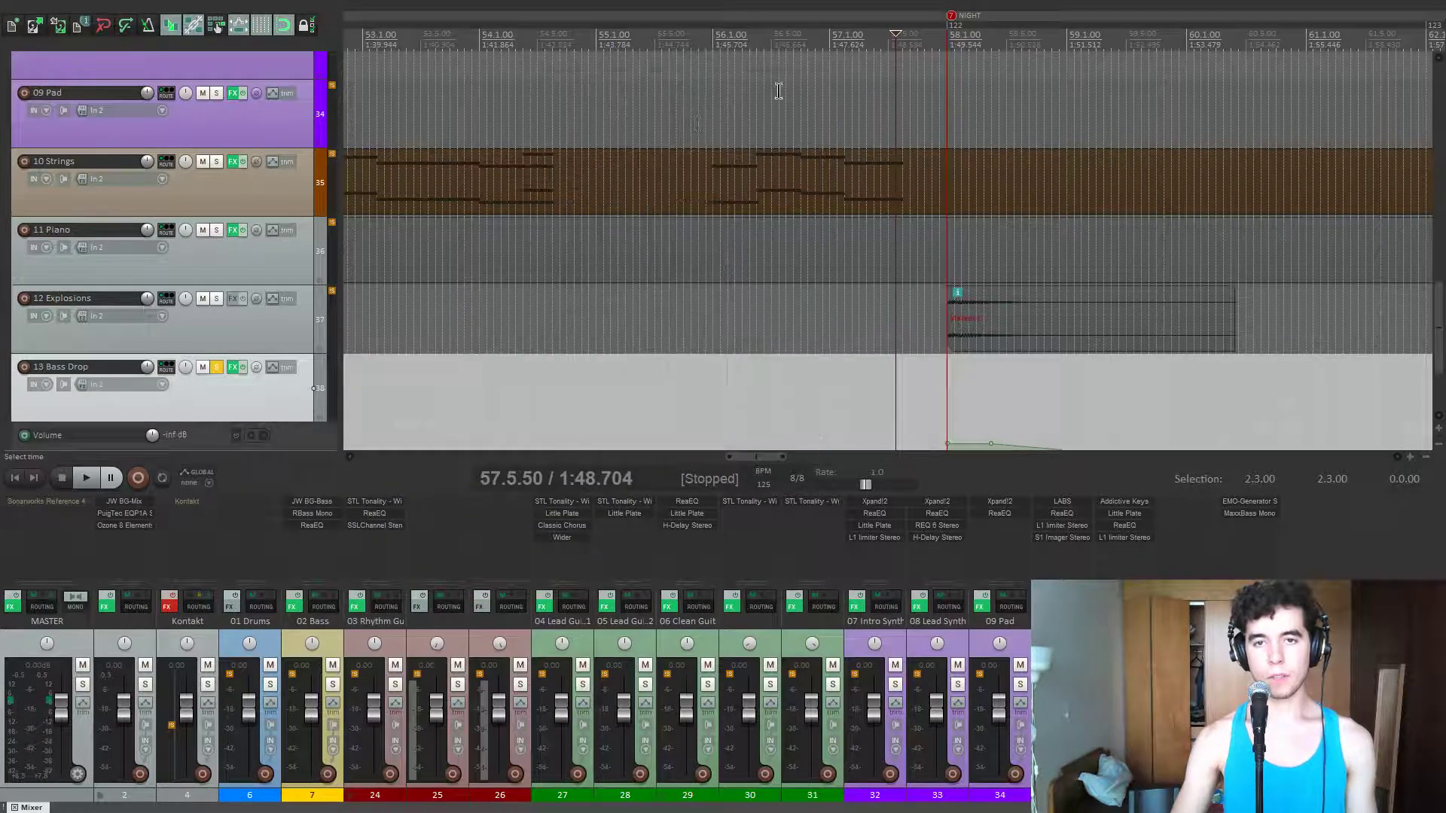
scroll(36, 288, "down", 3)
scroll(881, 315, "down", 4)
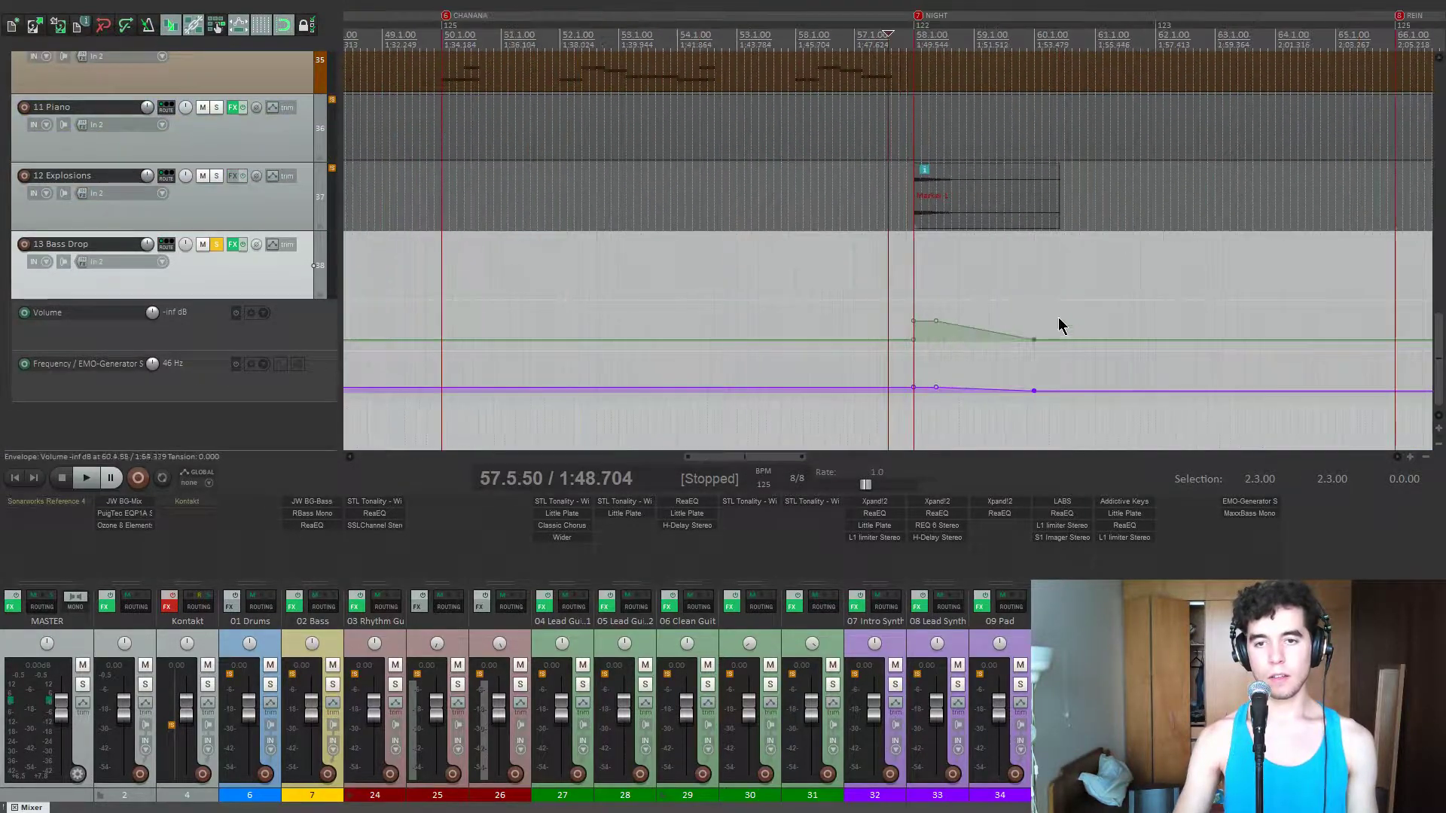
- Play the soloed bass drop from just before the NIGHT marker to follow its volume and frequency envelopes, and stop
left_click(964, 293)
scroll(961, 293, "up", 3)
scroll(97, 354, "down", 3)
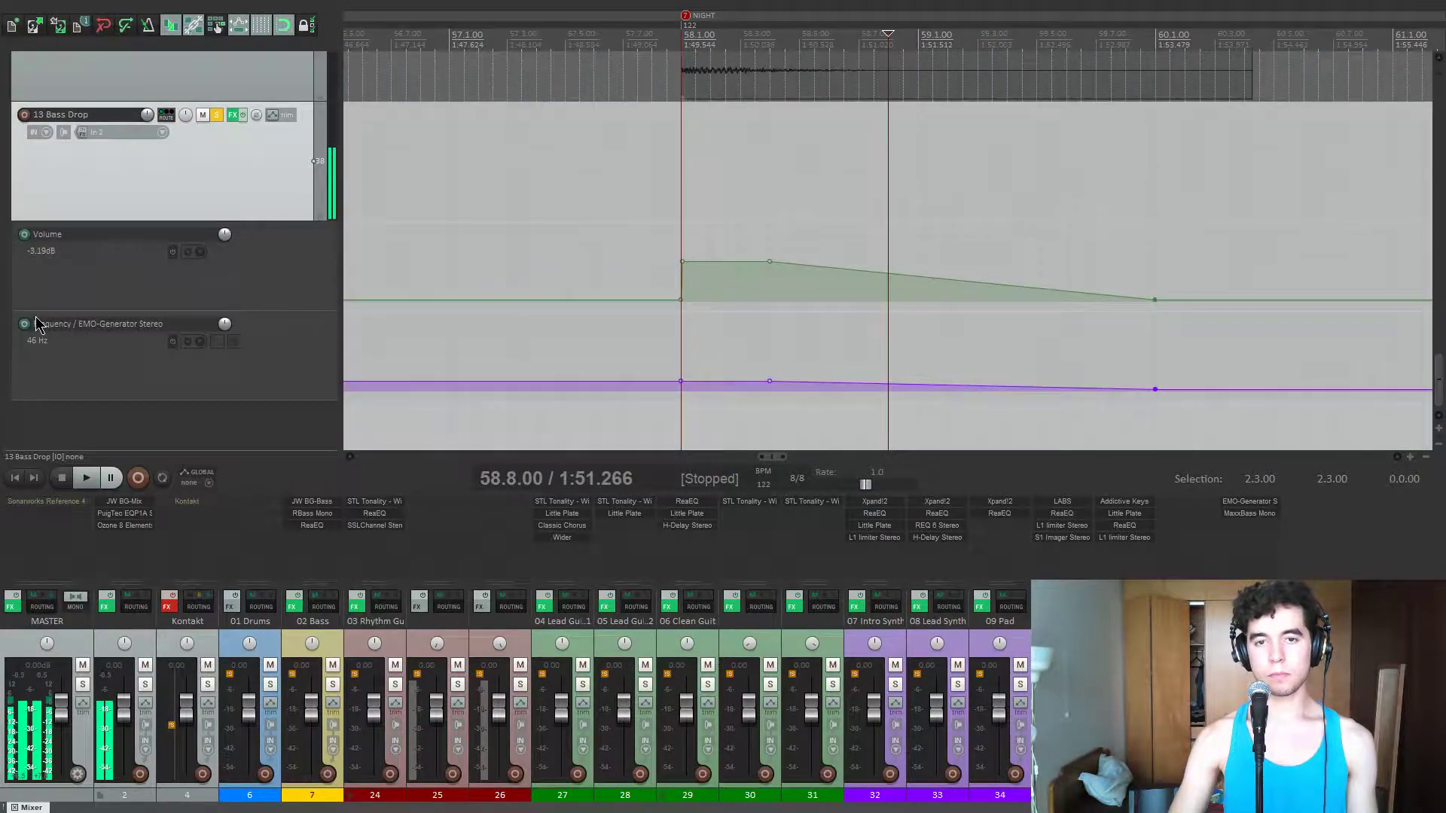
left_click(653, 261)
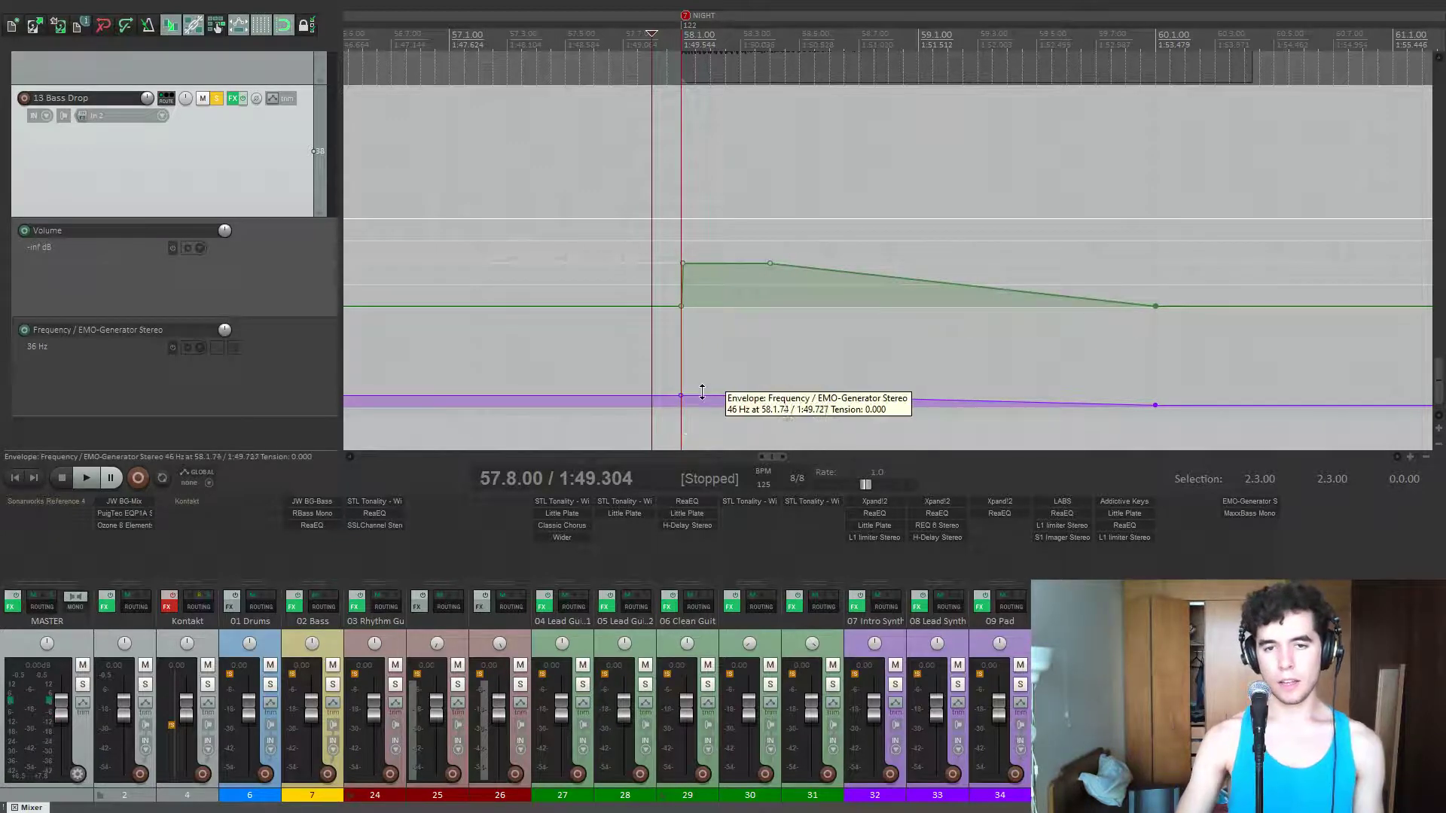
key("space")
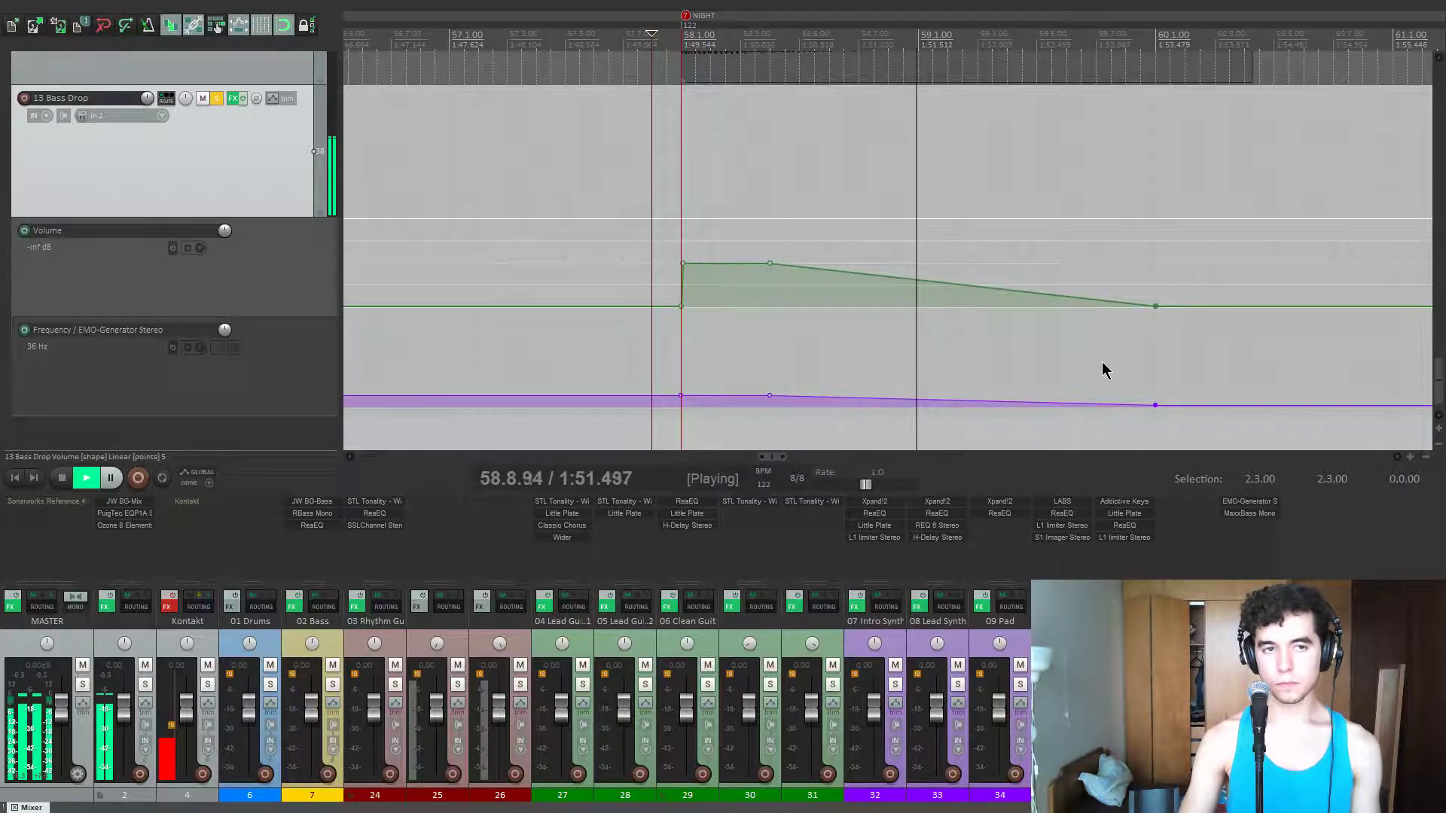
key("space")
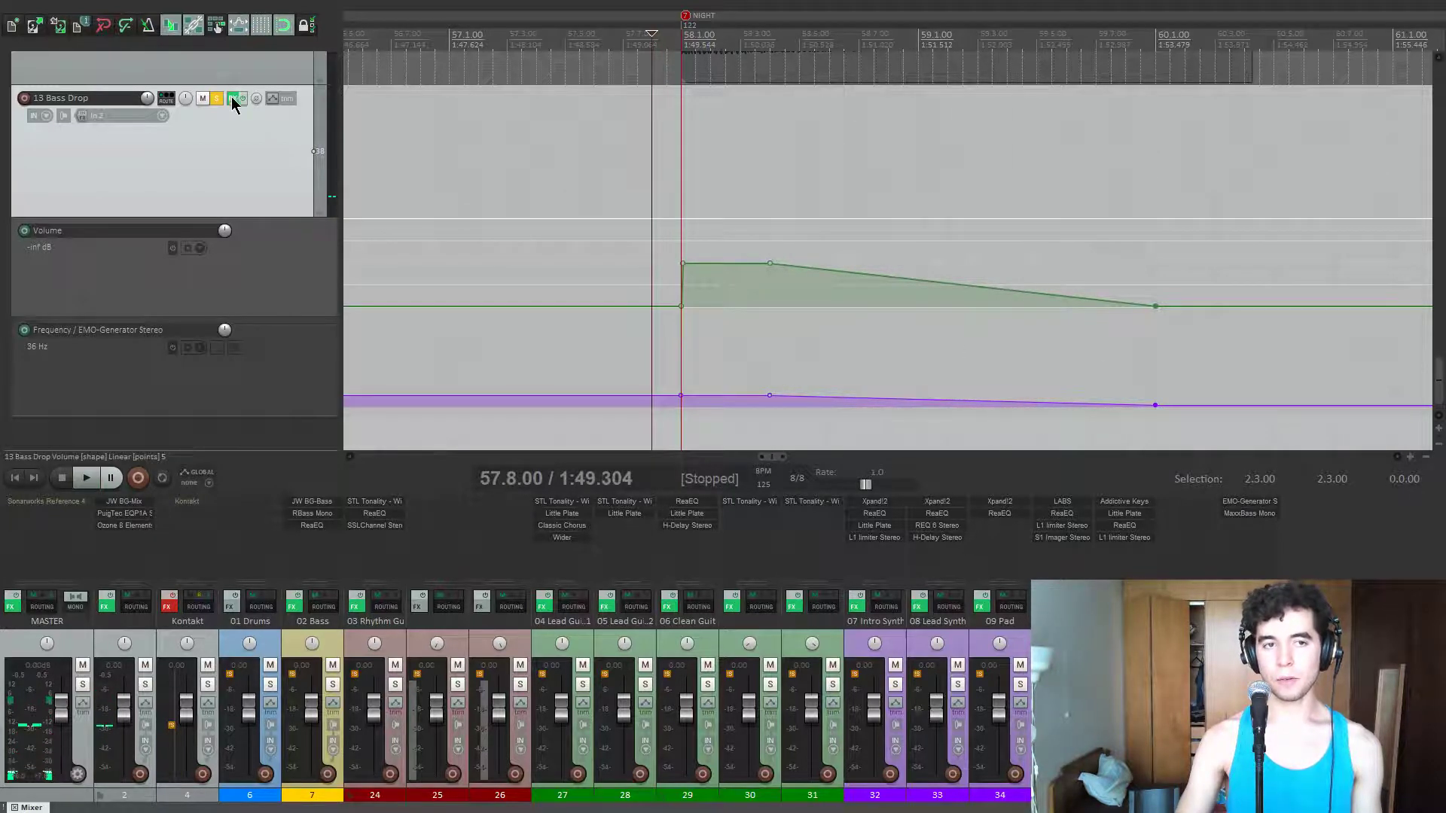
- Unsolo 13 Bass Drop, play the drop in the full mix from bar 56, and stop
left_click(218, 99)
left_click(391, 150)
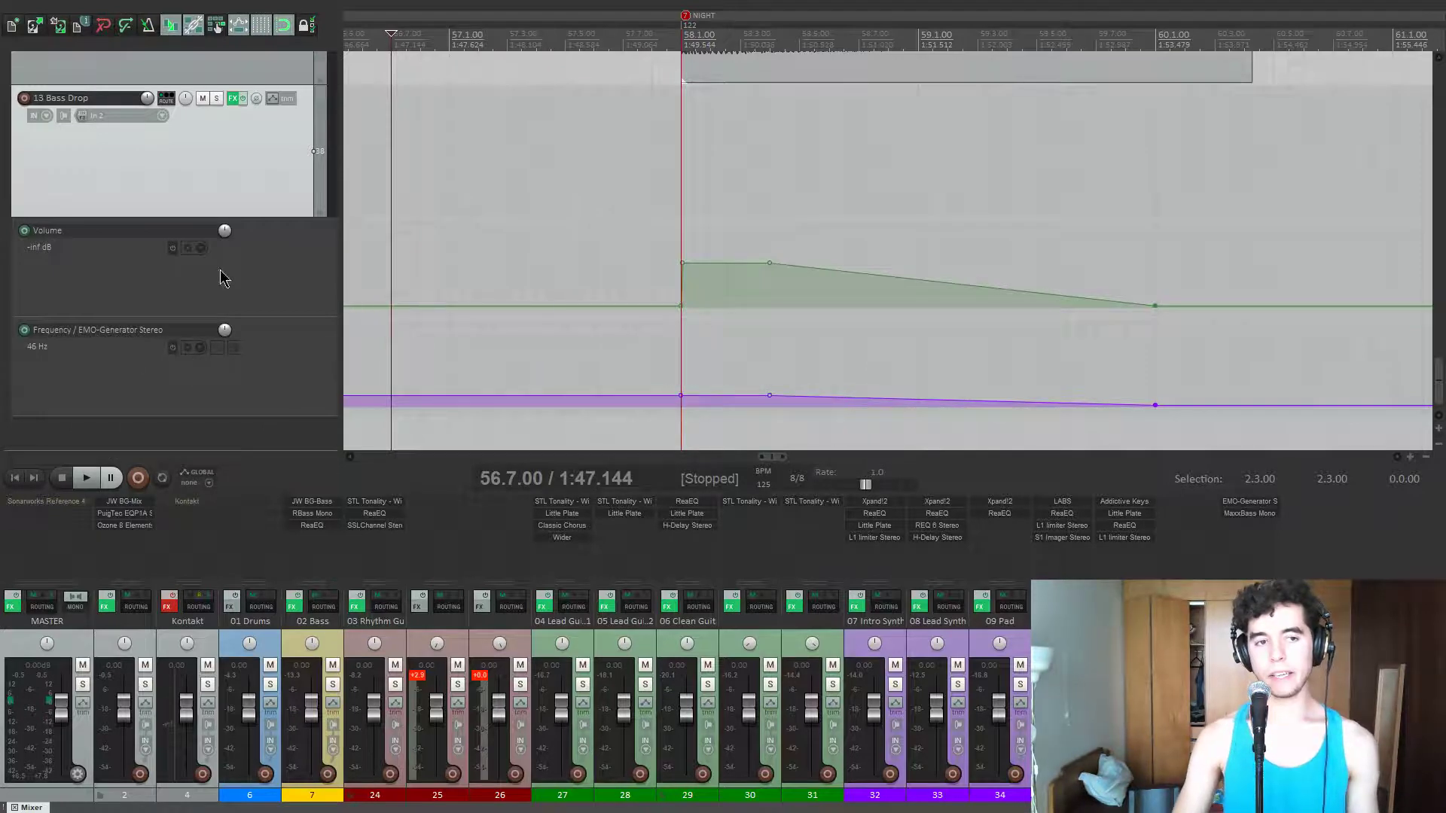
key("space")
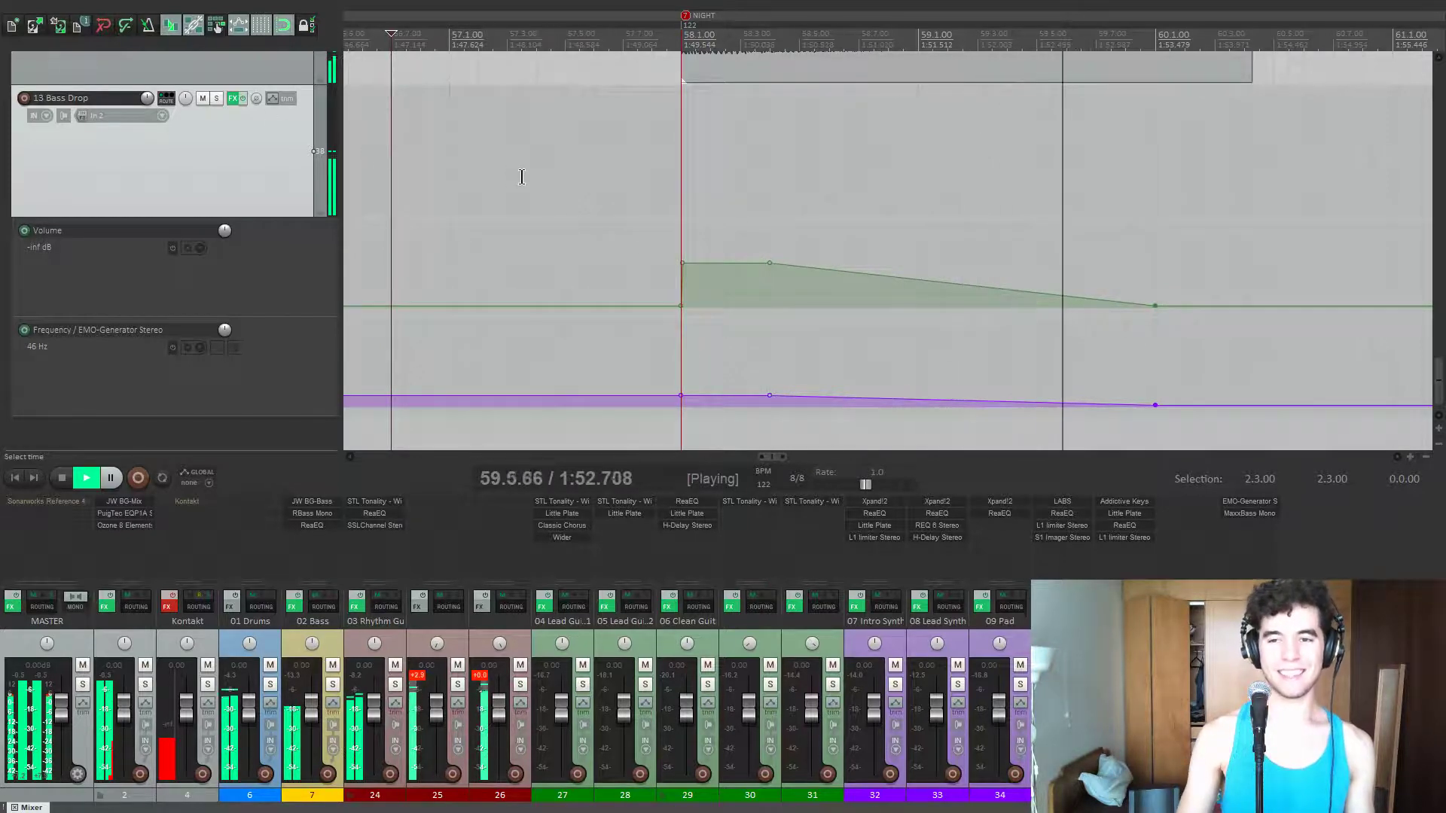
key("space")
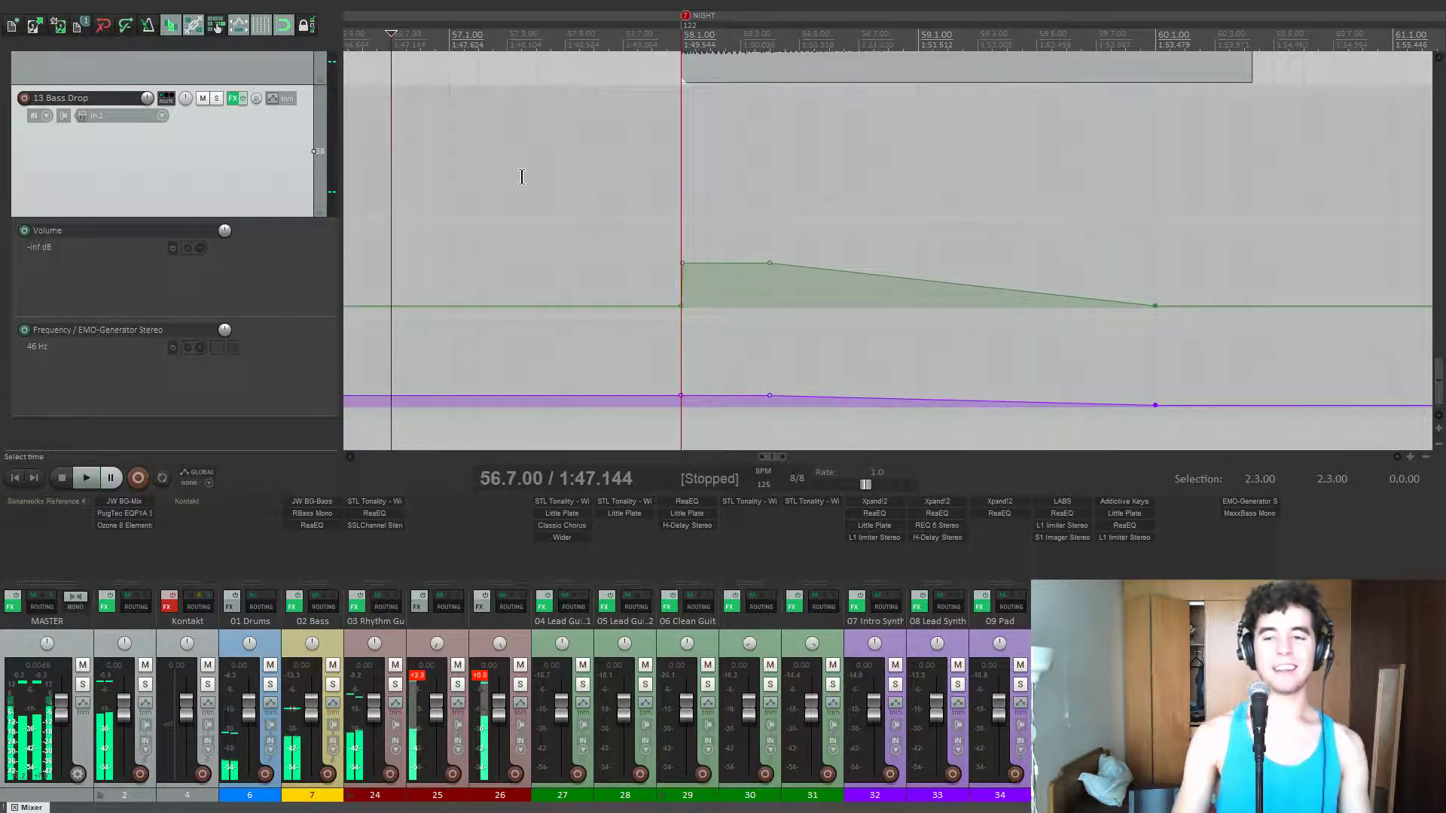
- Hide all envelopes of 13 Bass Drop, close its envelope window, and return to the compact view of all tracks
left_click(286, 98)
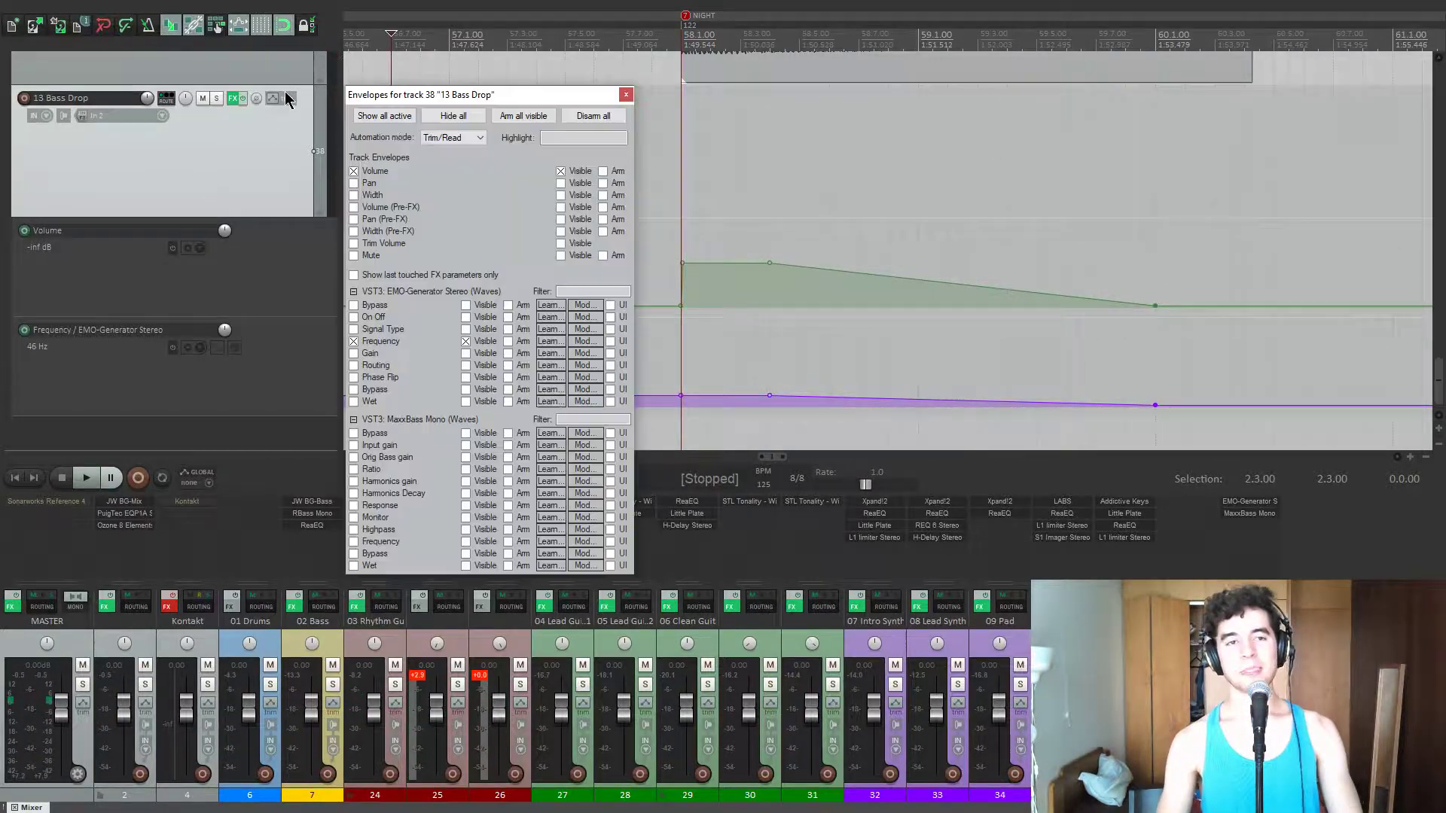
left_click(454, 115)
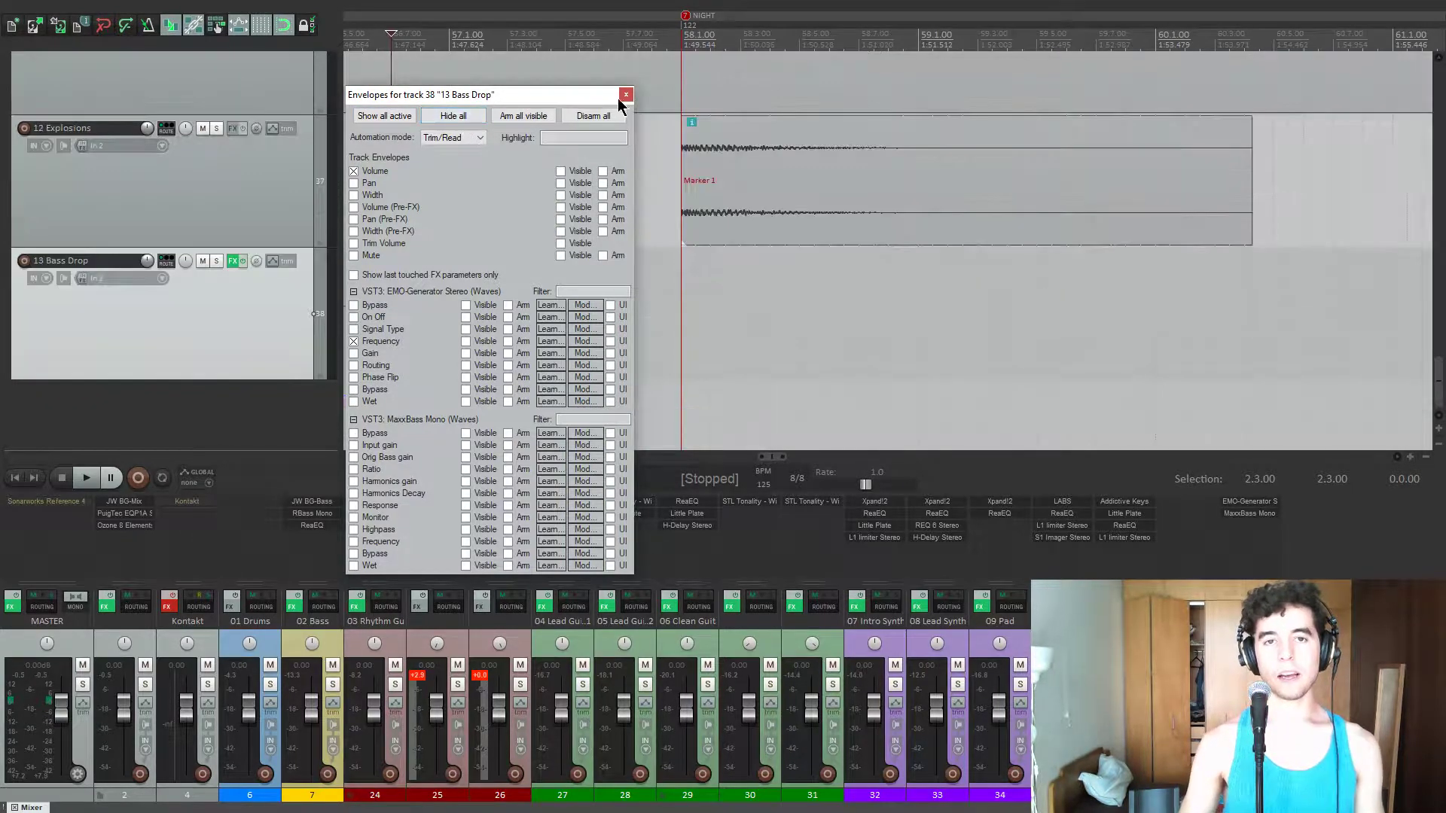
left_click(626, 94)
scroll(75, 310, "up", 4)
scroll(47, 325, "down", 6)
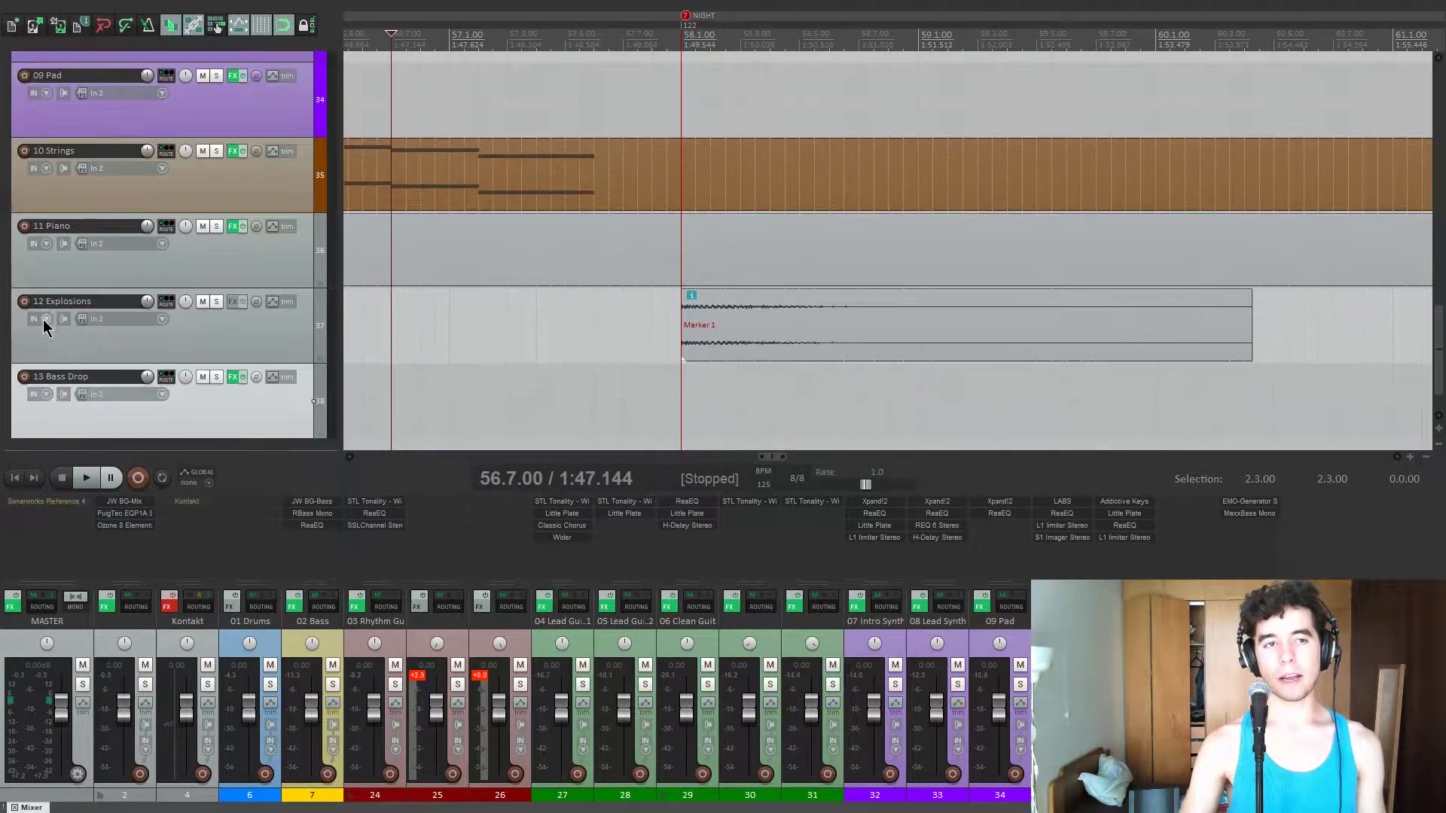
scroll(3, 331, "up", 3)
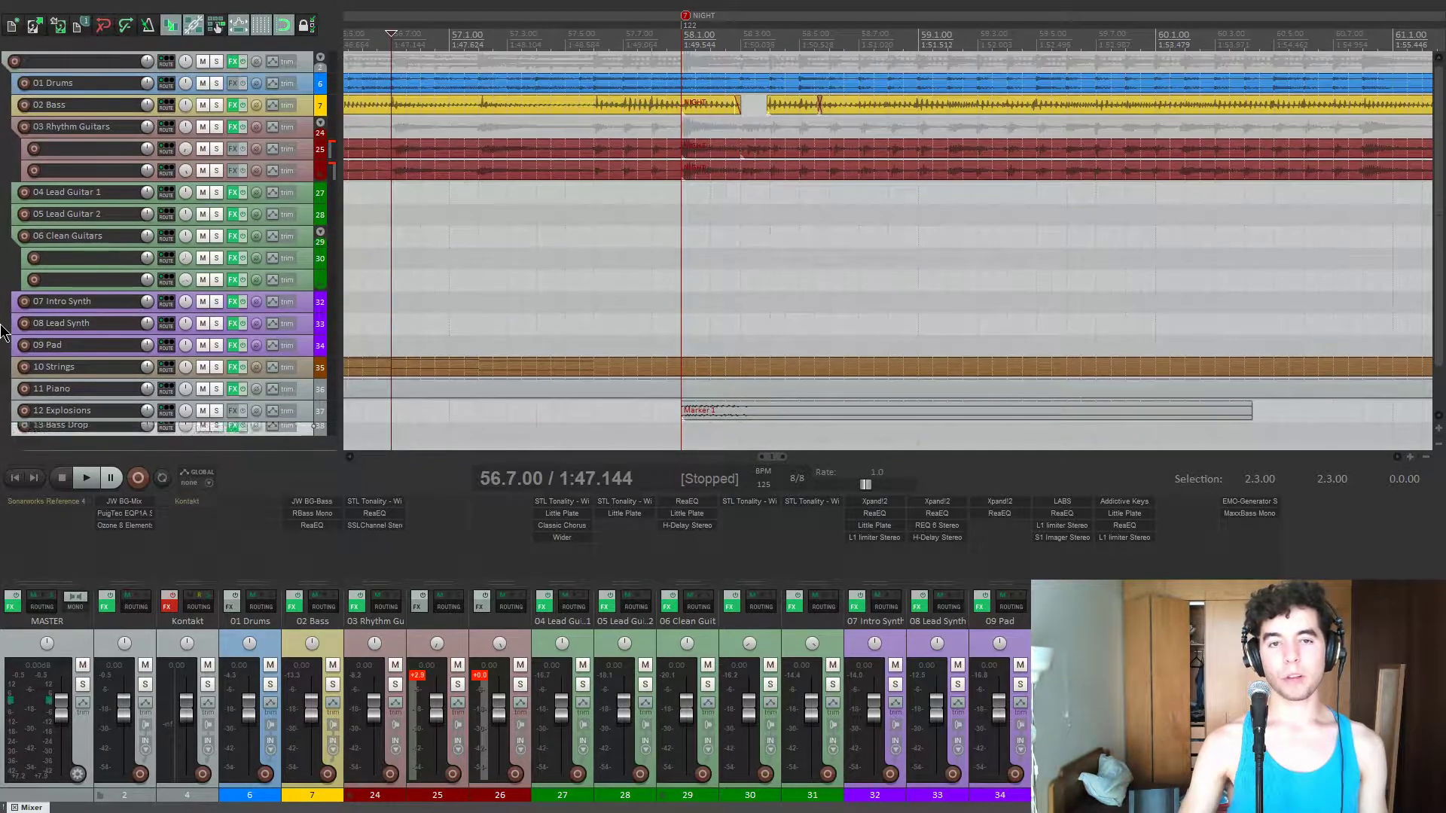
- Look over the whole arrangement from the SELVES marker at bar 102, and return the edit cursor to bar 2
scroll(539, 273, "down", 5)
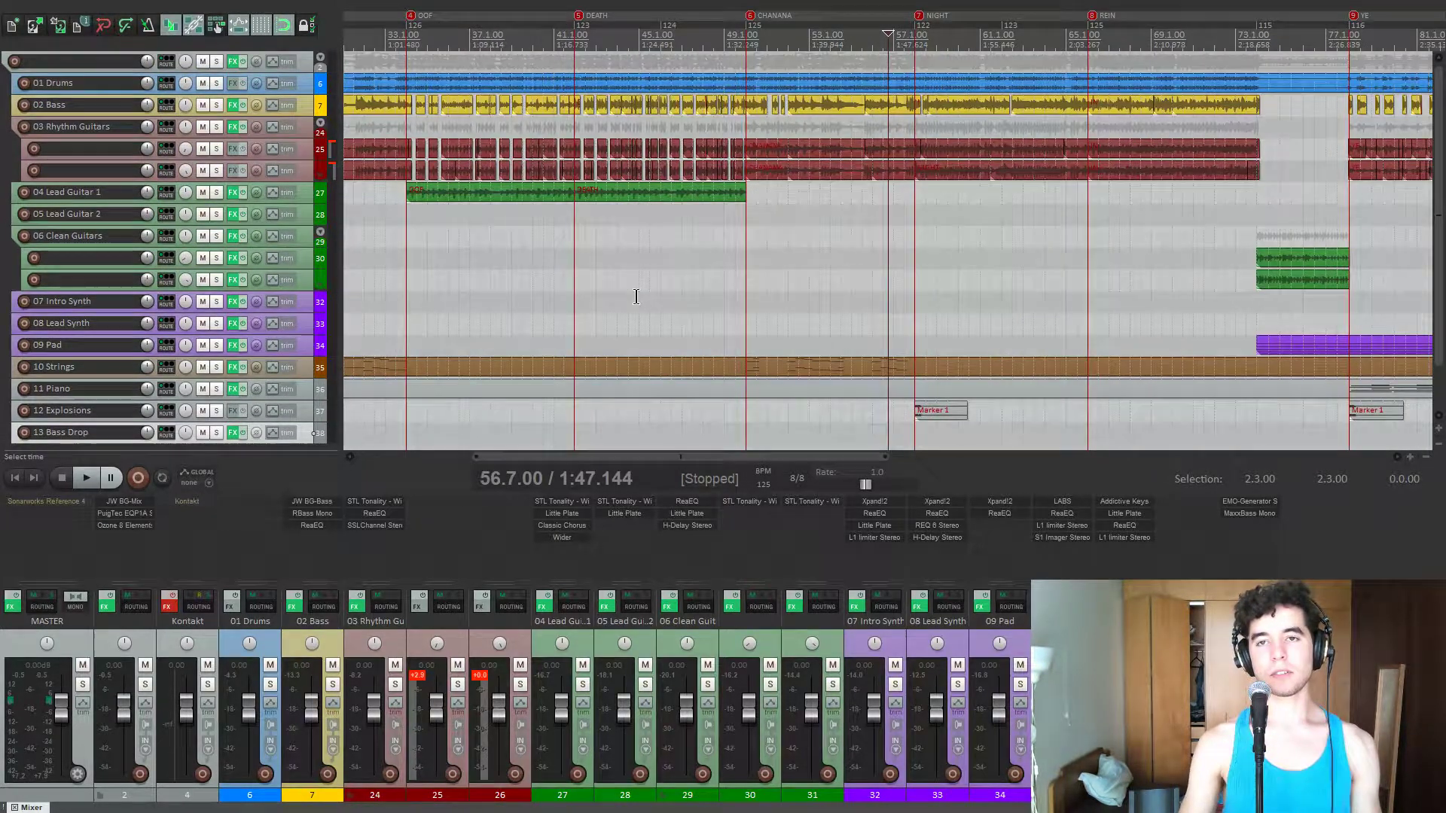
scroll(637, 296, "down", 4)
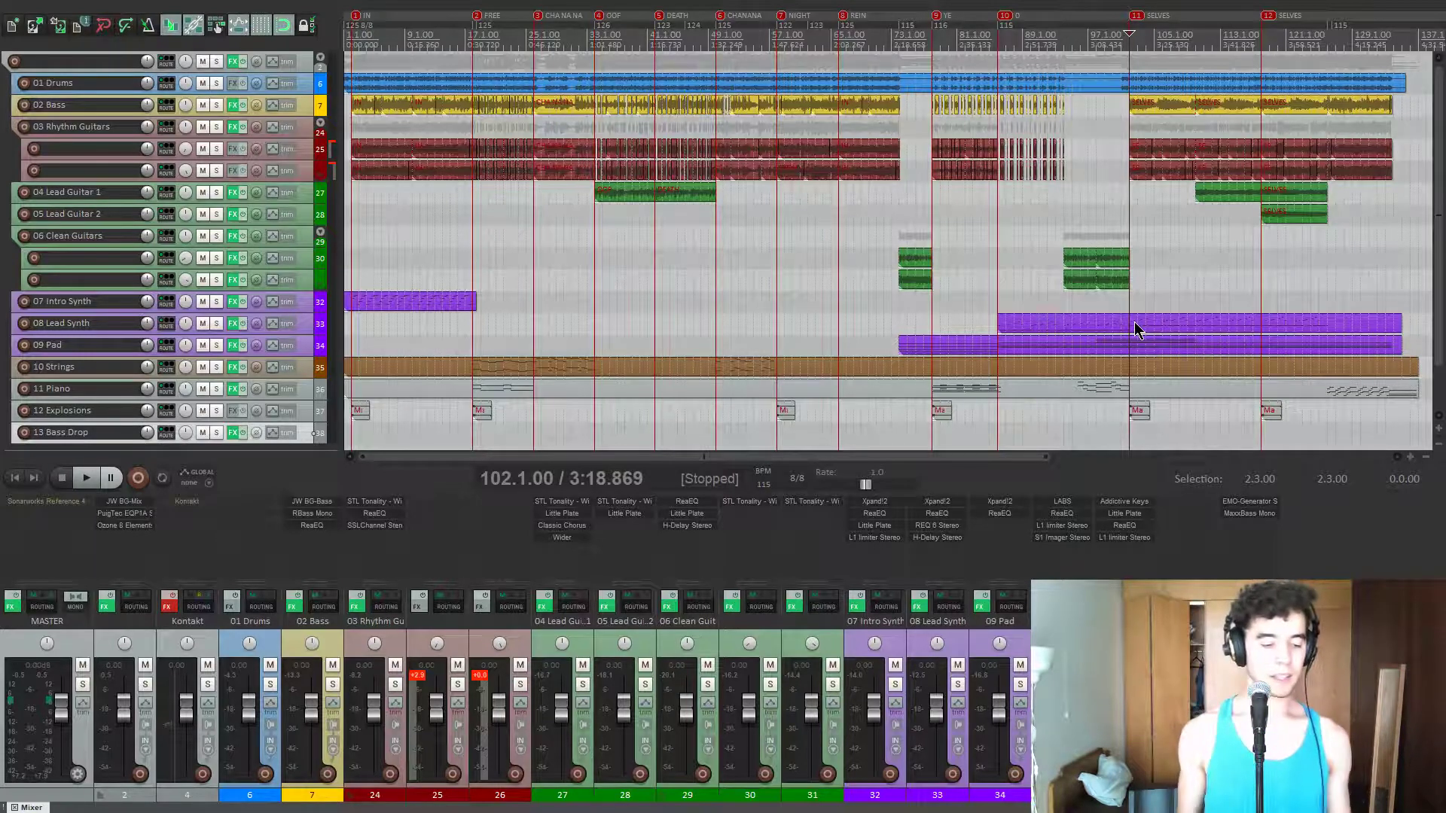
scroll(1134, 322, "up", 5)
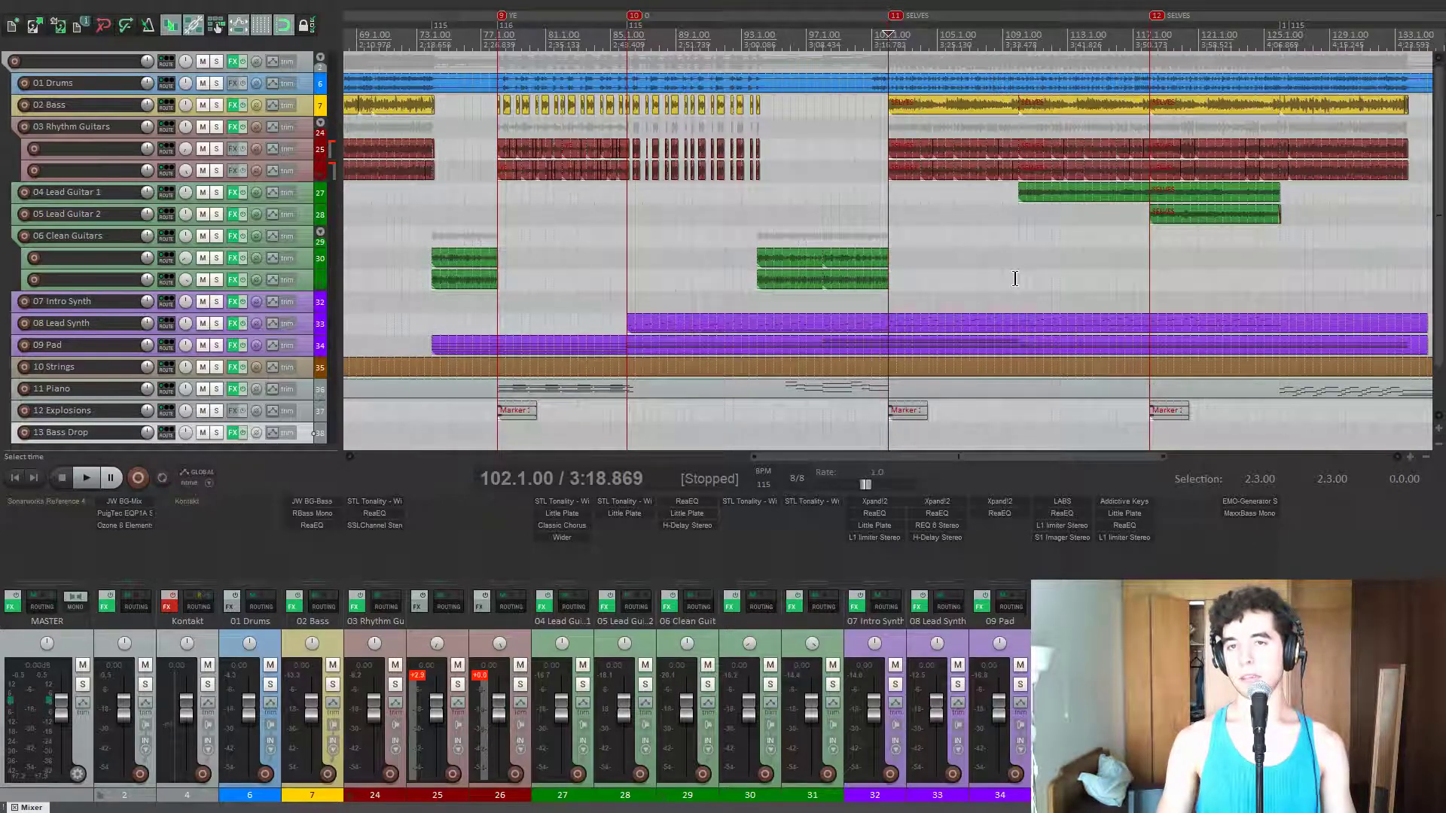
scroll(1014, 278, "down", 3)
key("Home")
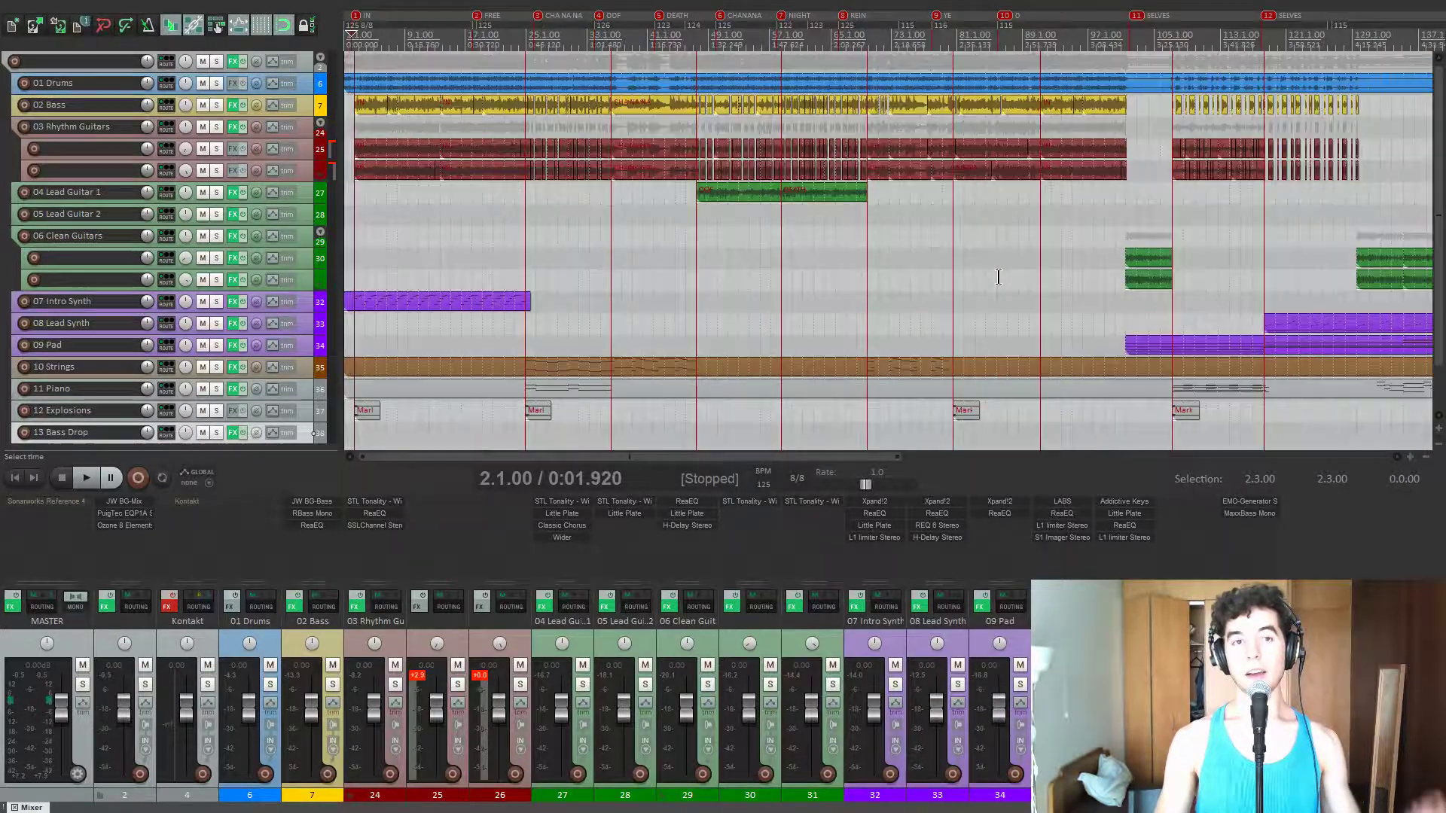